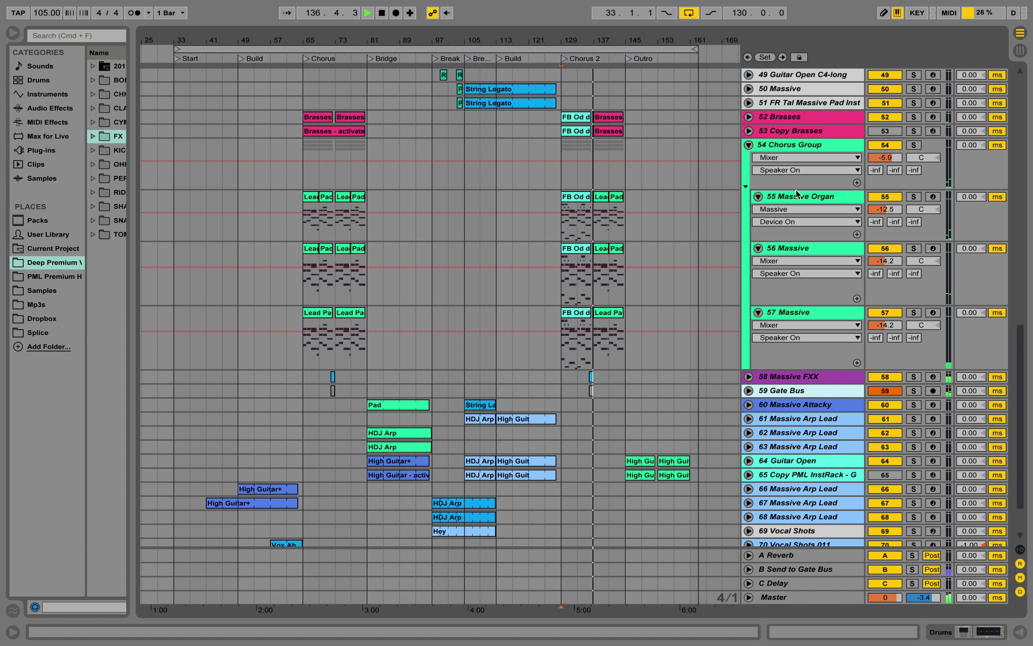
Step: Open the Massive synth on the Massive Organ track to view its patch, and close it again
click(803, 197)
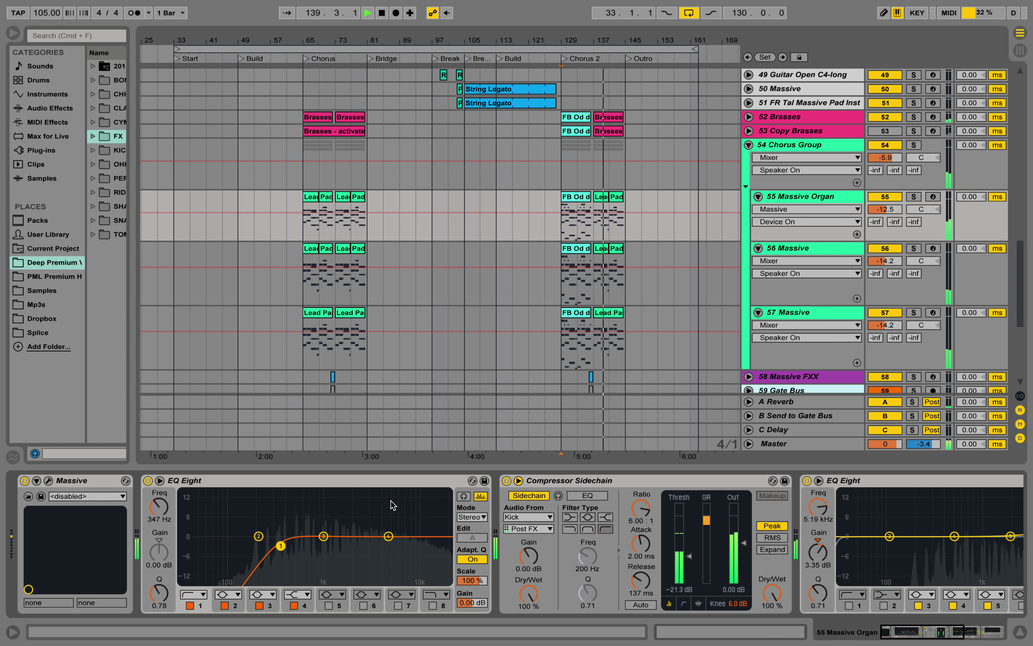
click(49, 481)
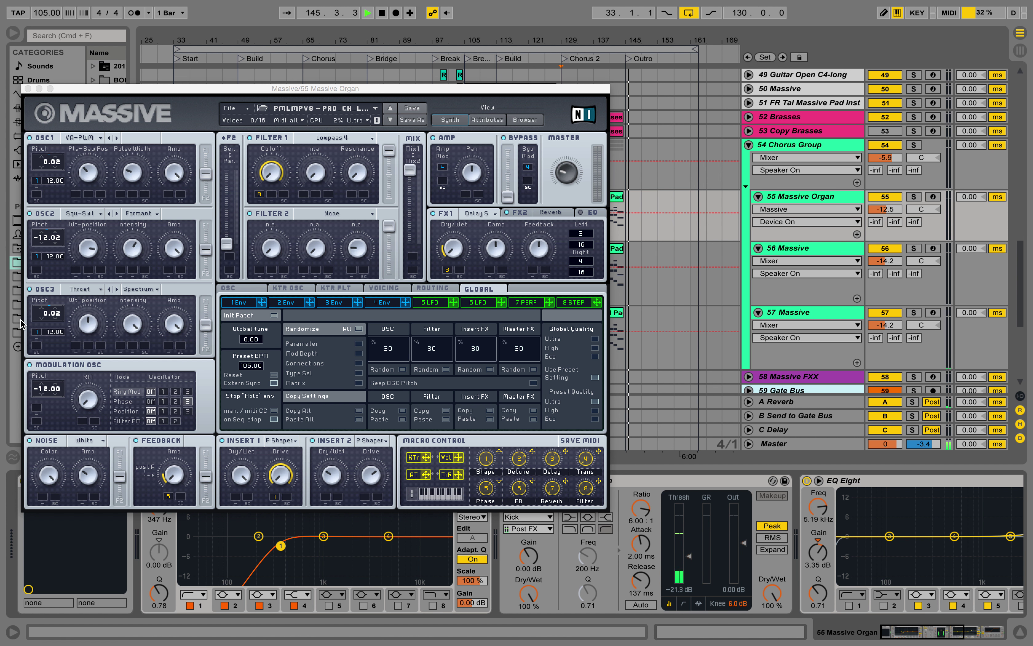
click(28, 89)
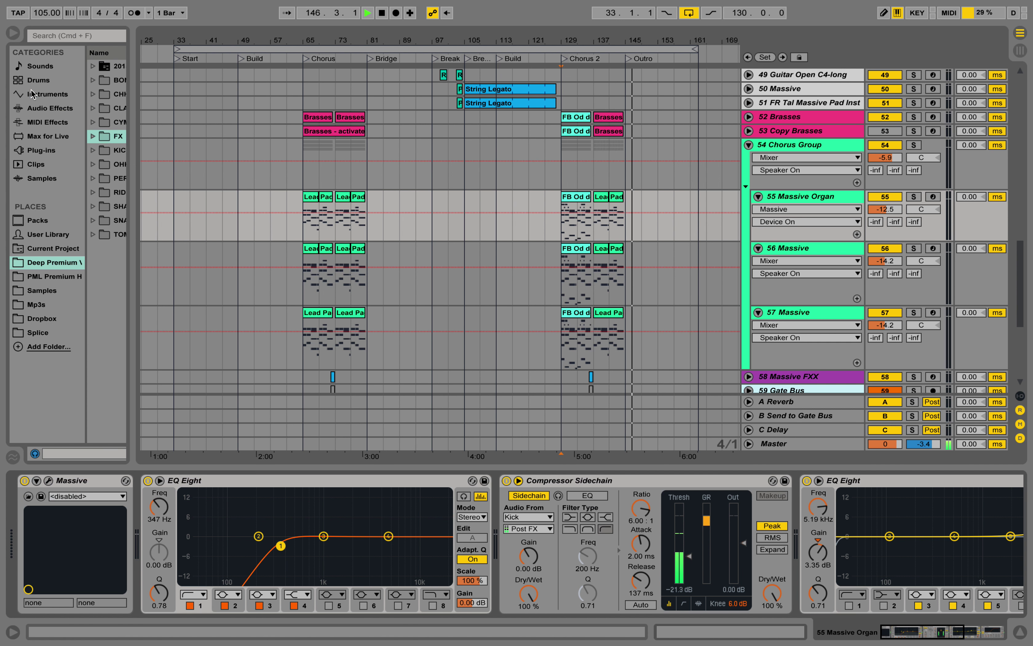
Step: Unfold the Color Snare track around the Outro section and show its devices
scroll(529, 202, up, 20)
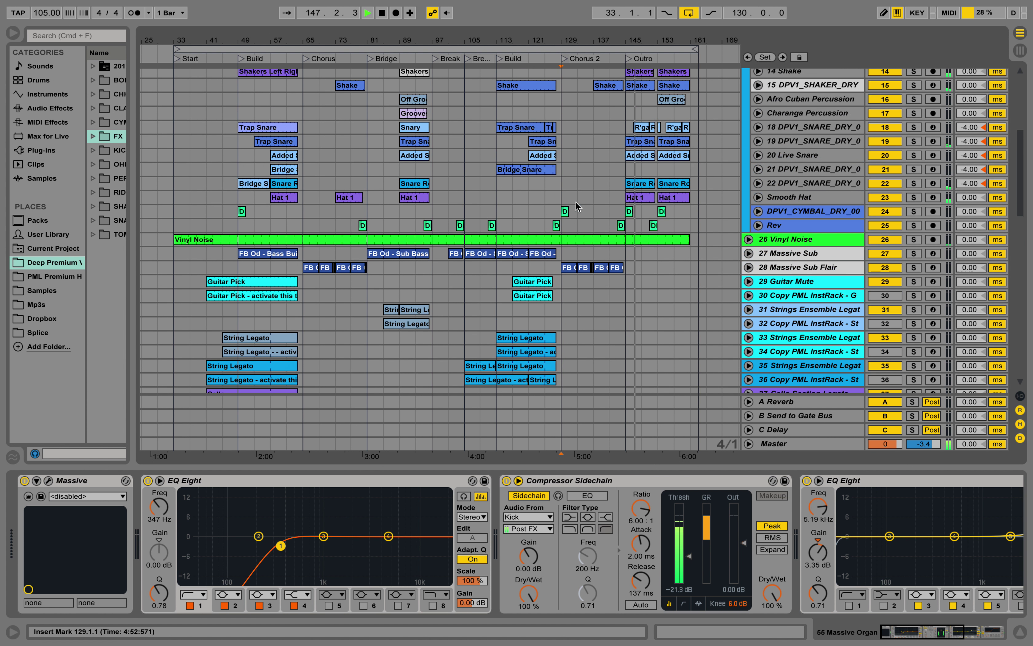
scroll(576, 207, up, 10)
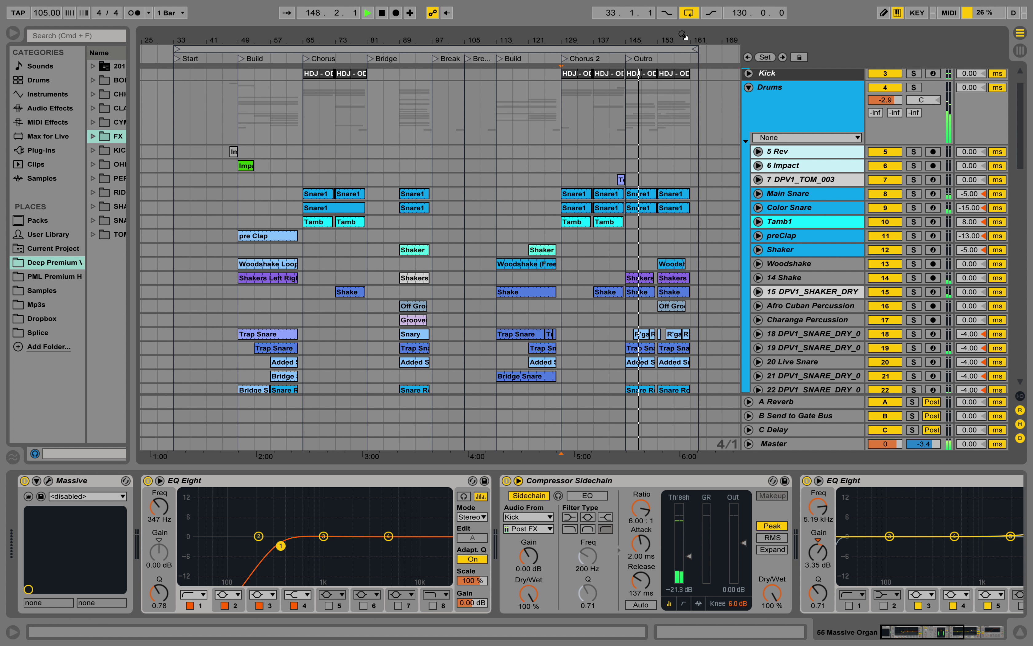
drag(683, 36, 685, 54)
scroll(700, 196, down, 3)
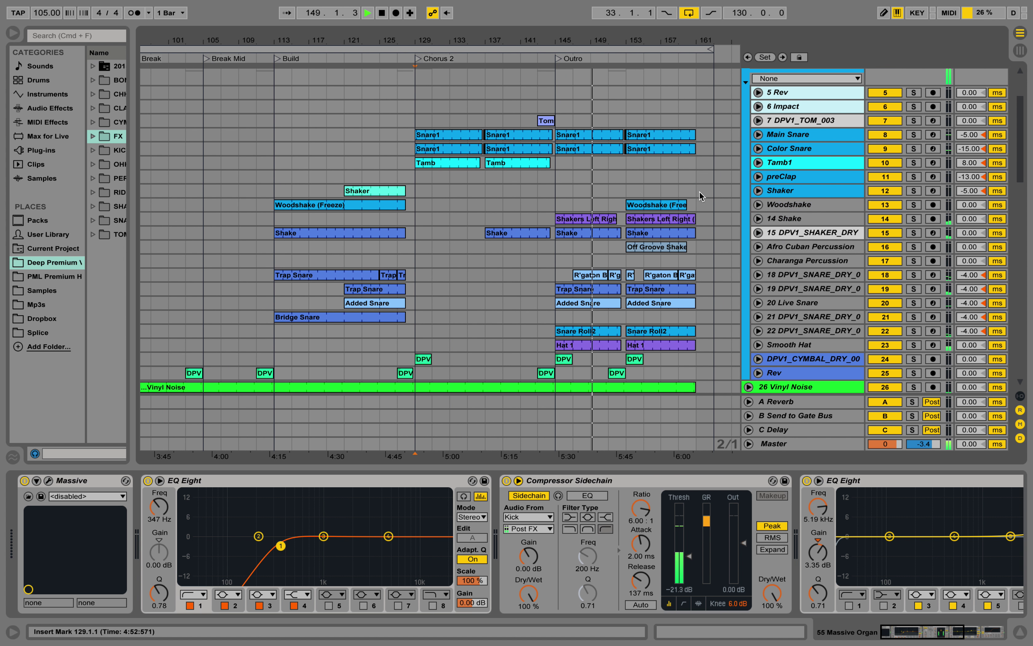
drag(694, 41, 684, 69)
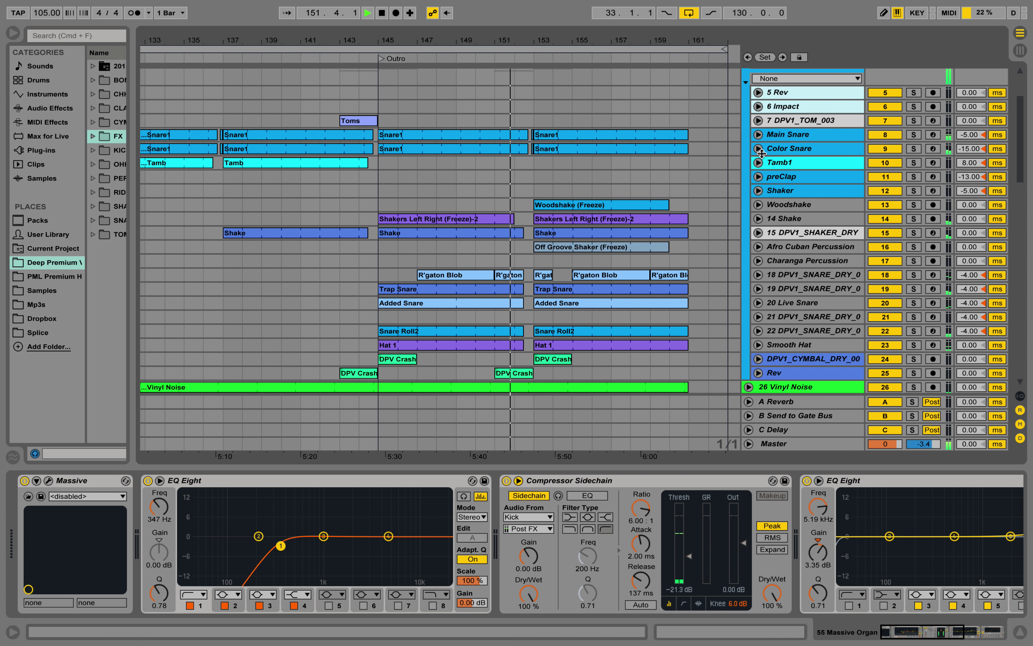
click(760, 150)
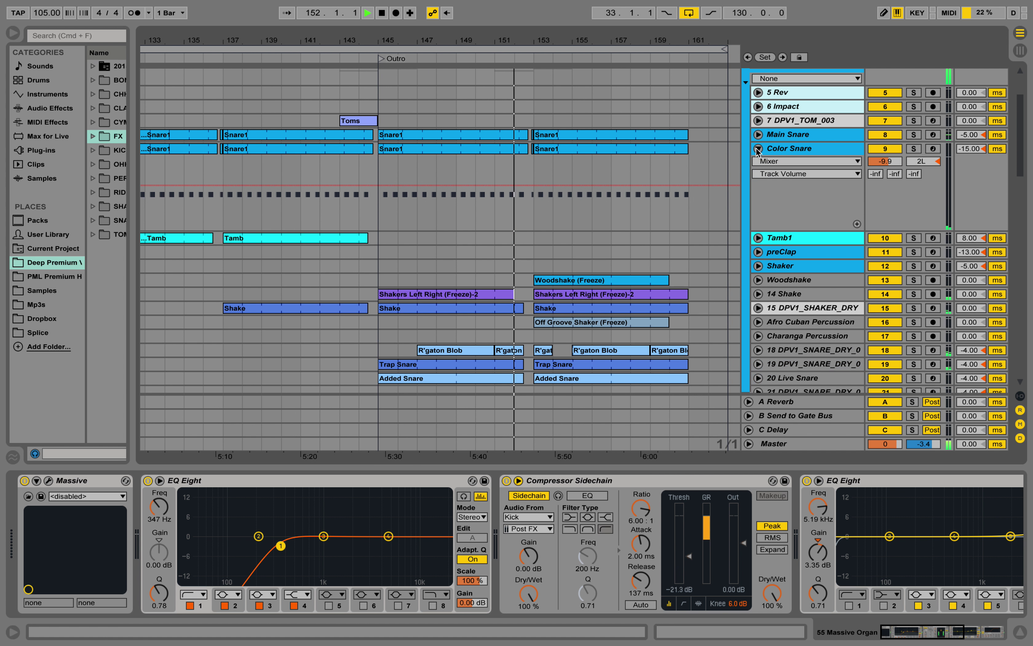
click(786, 151)
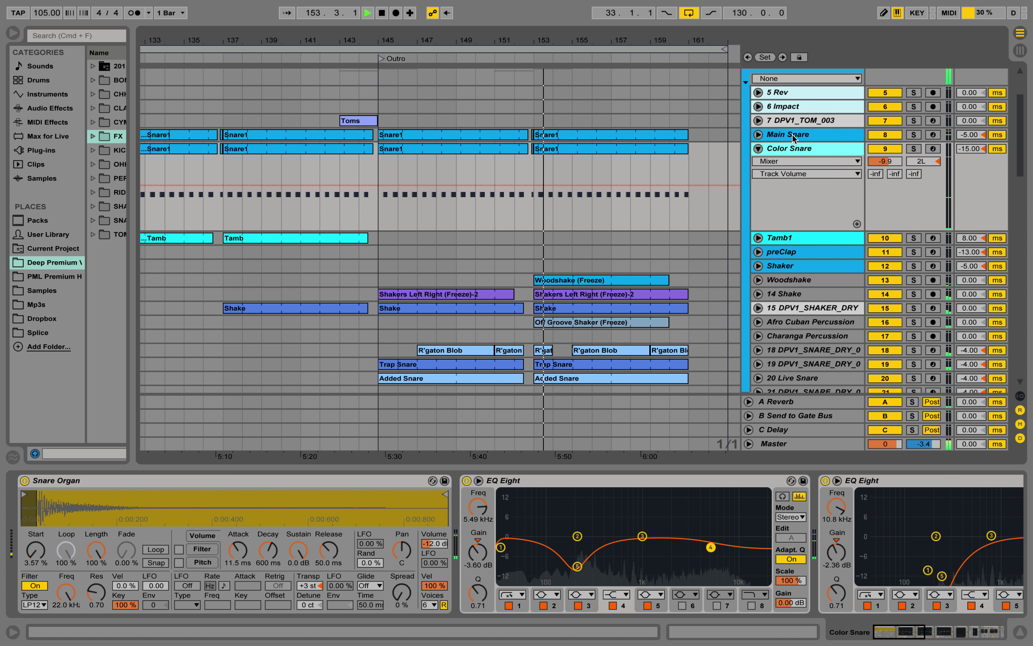
Step: Show the Main Snare track's devices, and unfold the track to a taller height
click(792, 136)
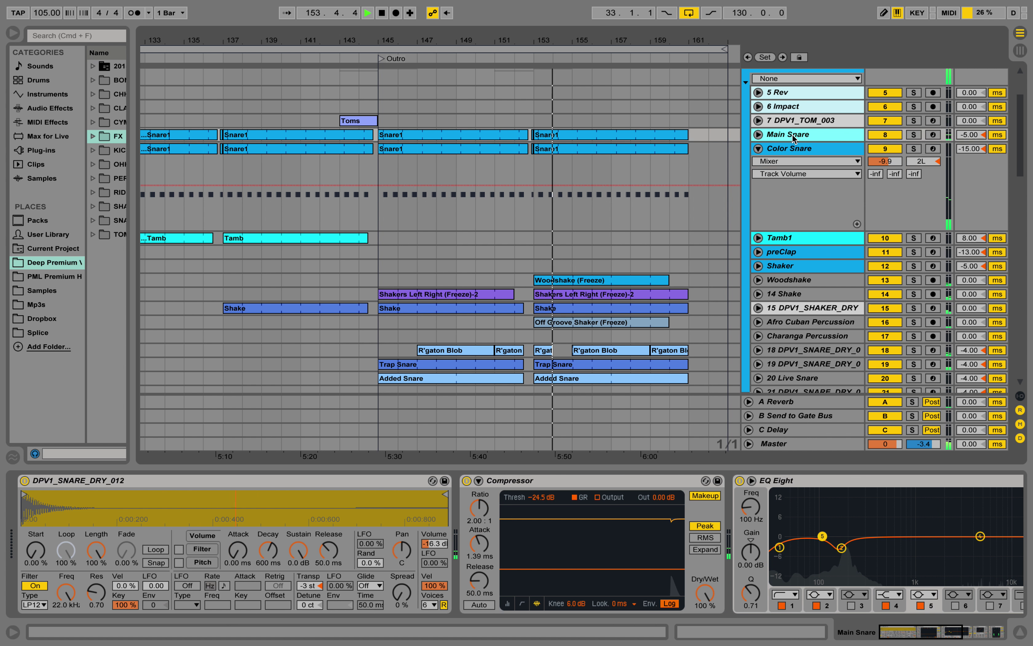
click(758, 135)
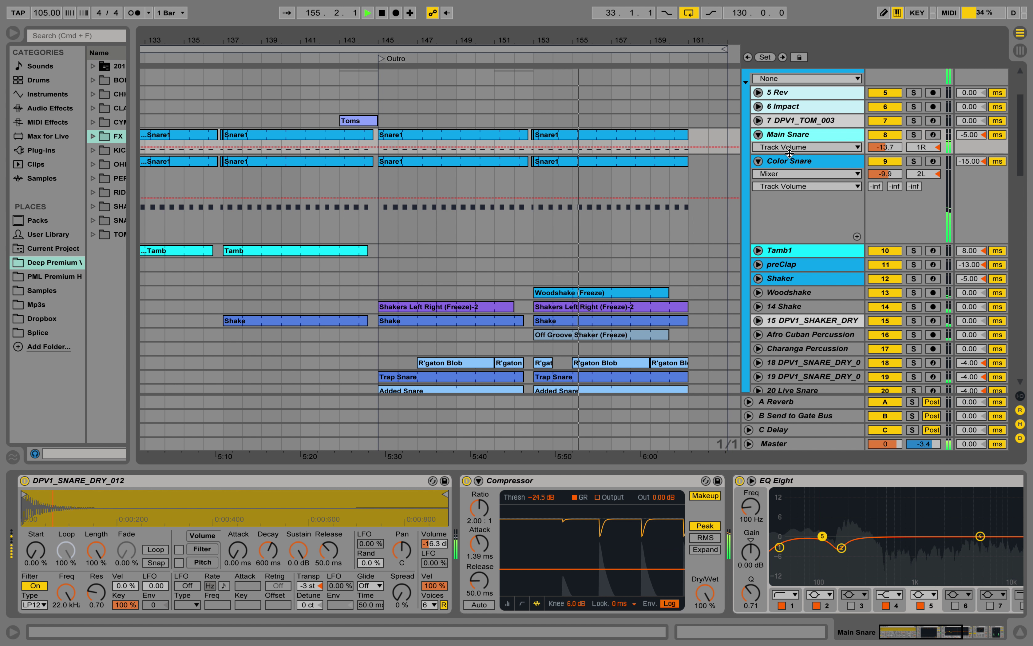
drag(790, 153, 796, 178)
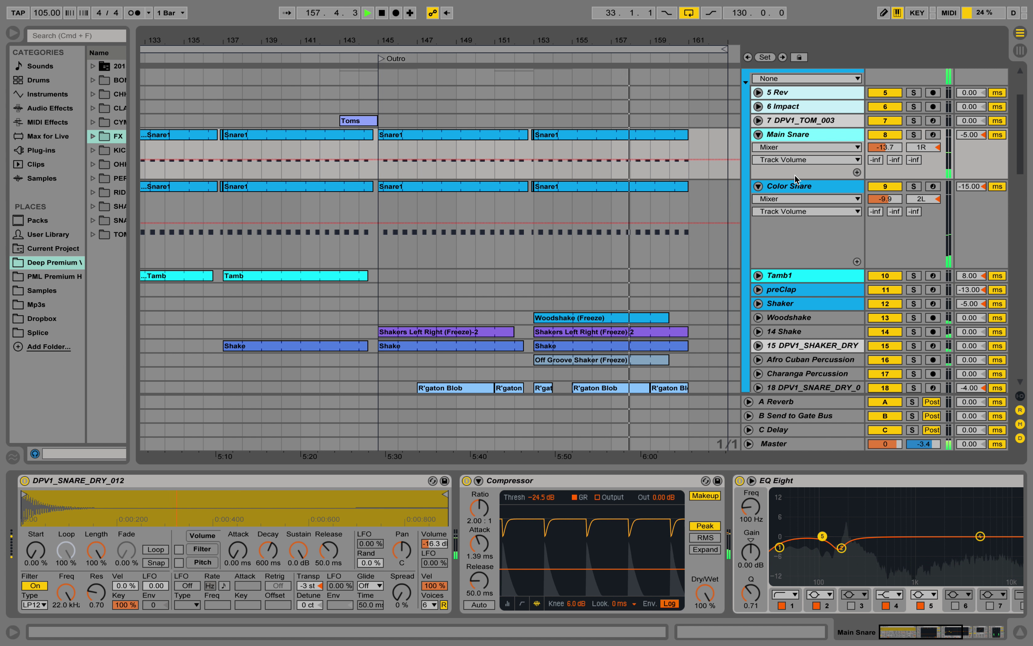
Step: View the Kick track's devices with playback stopped, and fold the track
scroll(795, 179, up, 5)
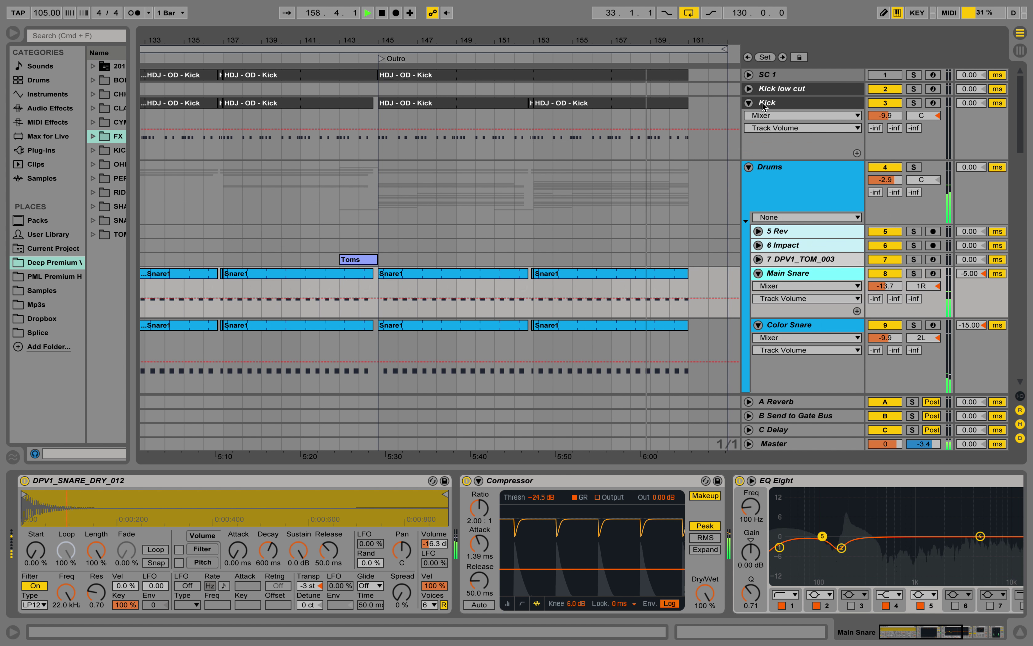
click(775, 103)
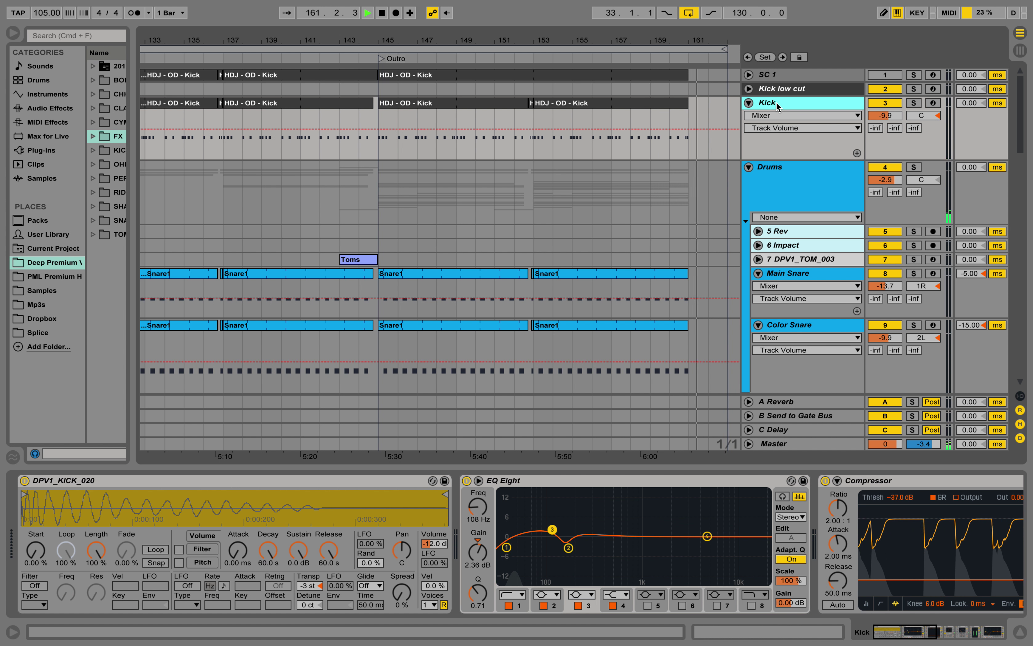
key(space)
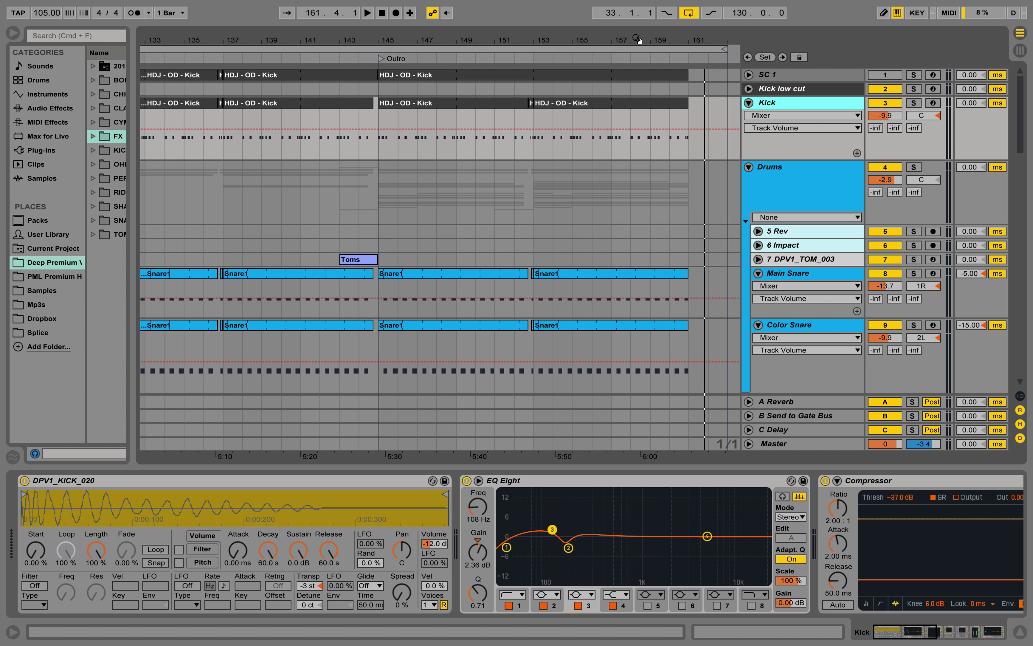
mouse_move(636, 40)
mouse_down()
mouse_move(637, 15)
mouse_move(607, 5)
mouse_move(636, 7)
mouse_move(639, 40)
mouse_up()
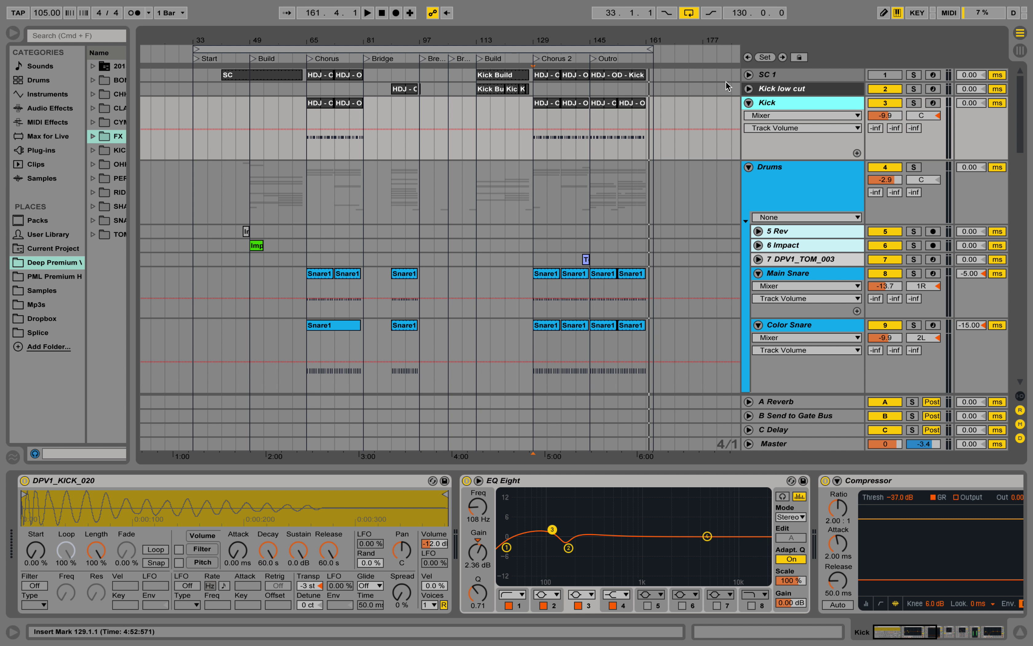
click(748, 102)
Step: Play the second copy of the arrangement from bar 345 on the Color Snare track
drag(651, 43, 463, 43)
scroll(682, 233, down, 5)
scroll(681, 228, down, 6)
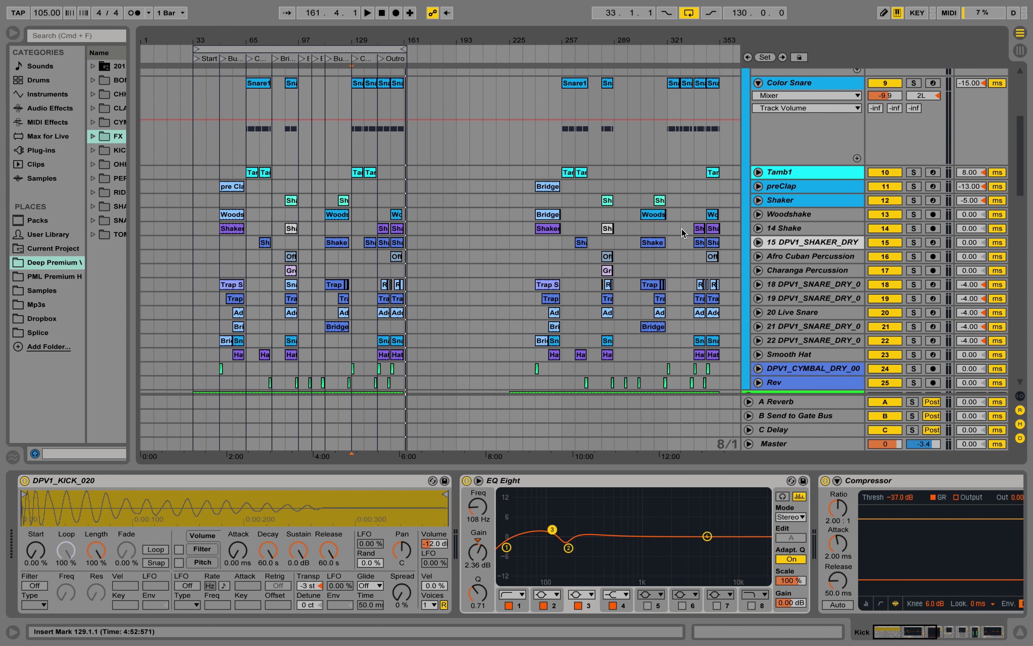
scroll(681, 227, up, 3)
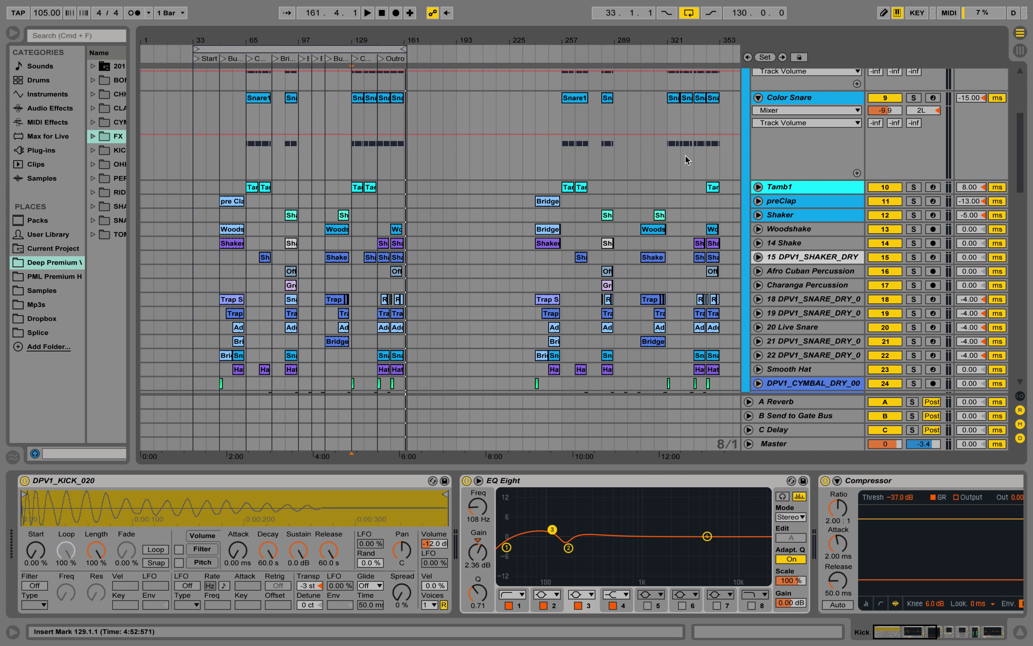
click(707, 117)
key(space)
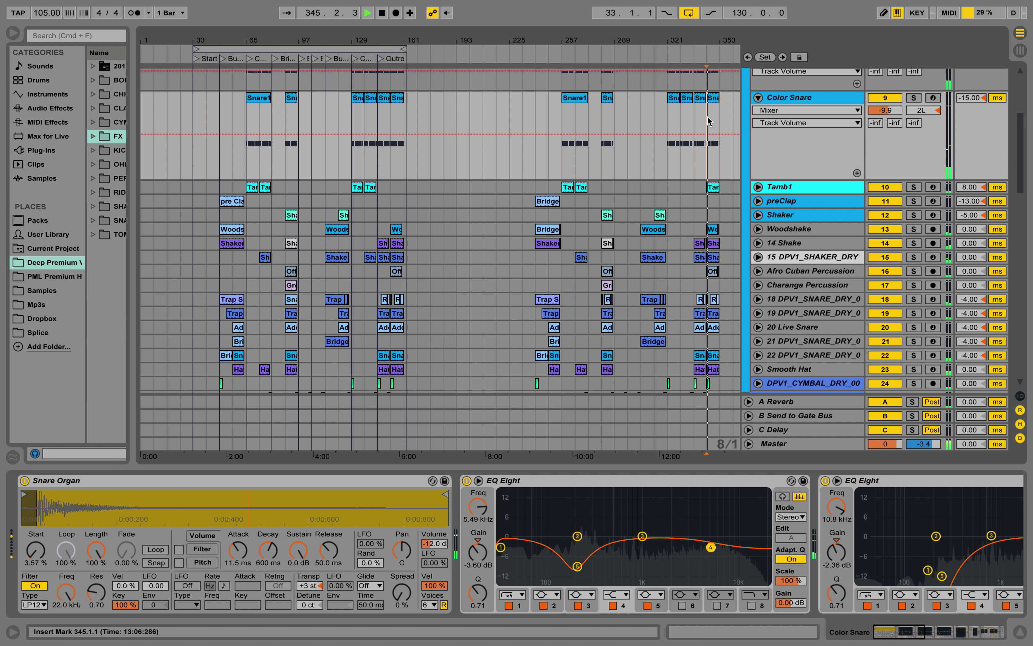
Step: Show the 14 Shake track's devices while the second arrangement plays, and stop playback
click(797, 244)
scroll(796, 256, down, 5)
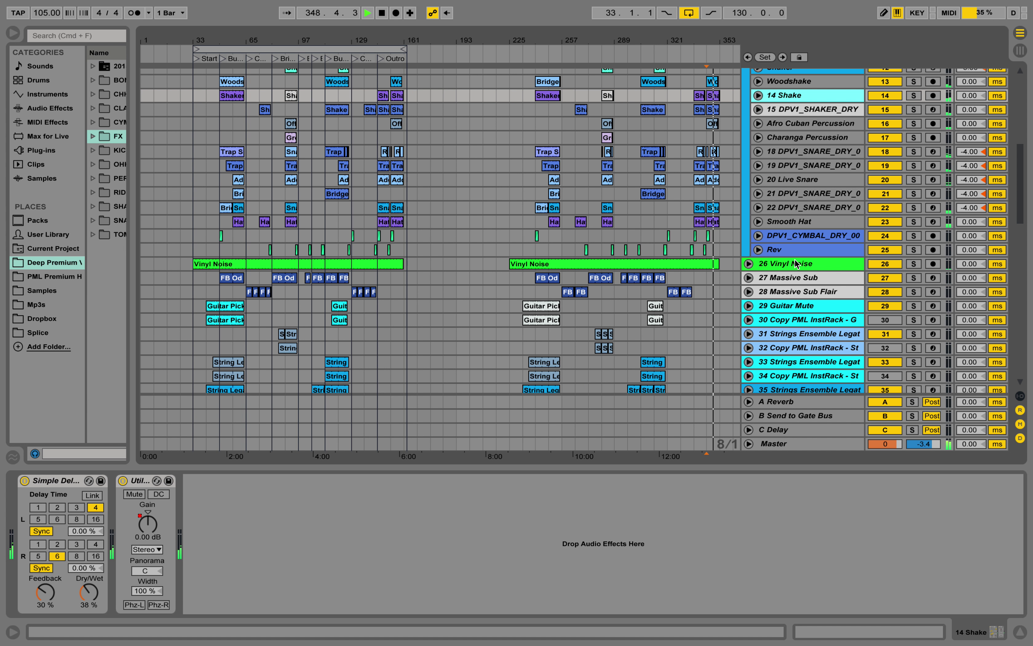
scroll(795, 264, down, 6)
scroll(795, 264, up, 4)
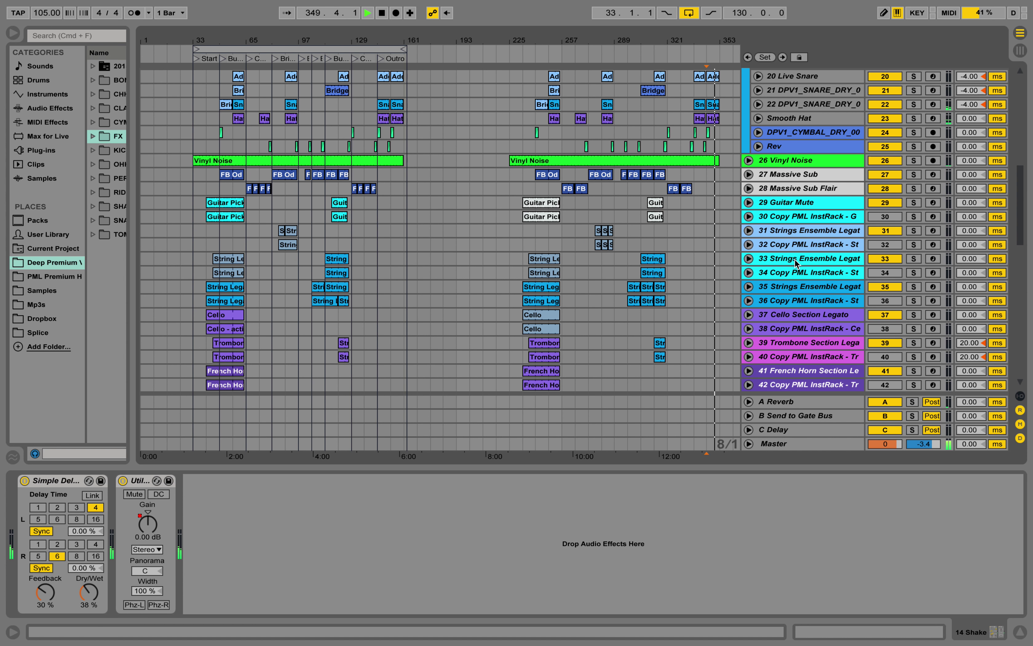
key(space)
Step: Show the Drums group's devices in the first arrangement, folding the group and unfolding it again
drag(239, 40, 324, 41)
scroll(421, 138, up, 8)
scroll(420, 137, up, 3)
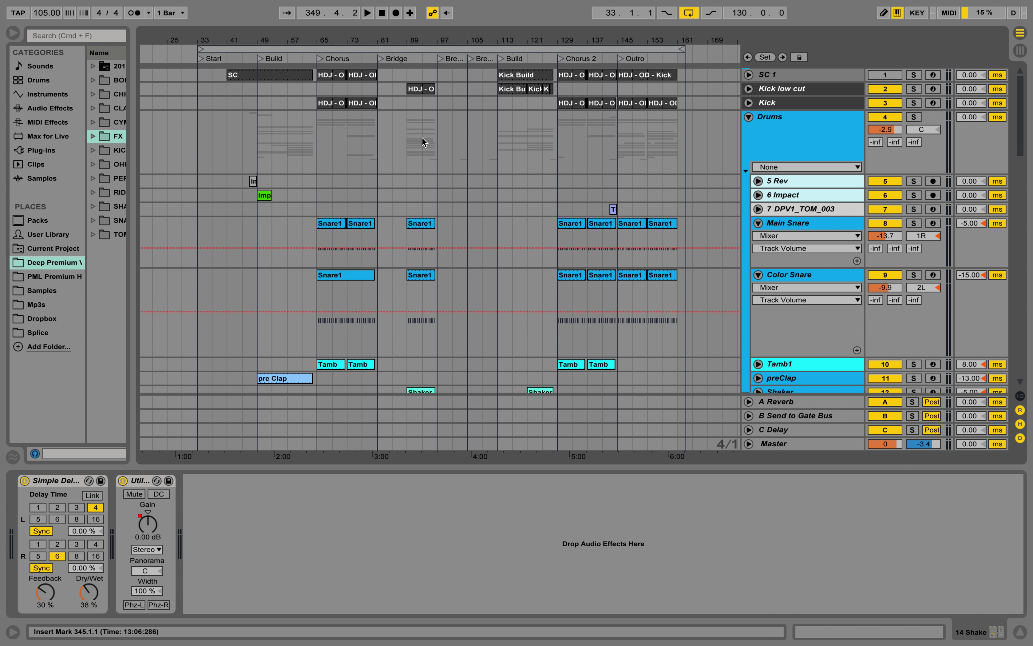
click(748, 117)
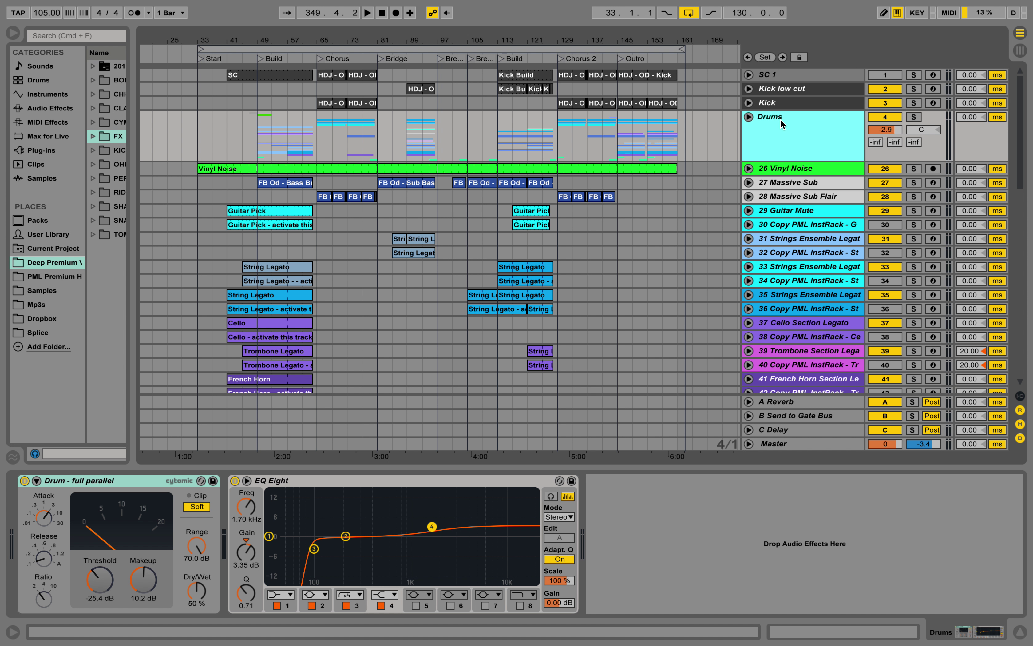
click(748, 117)
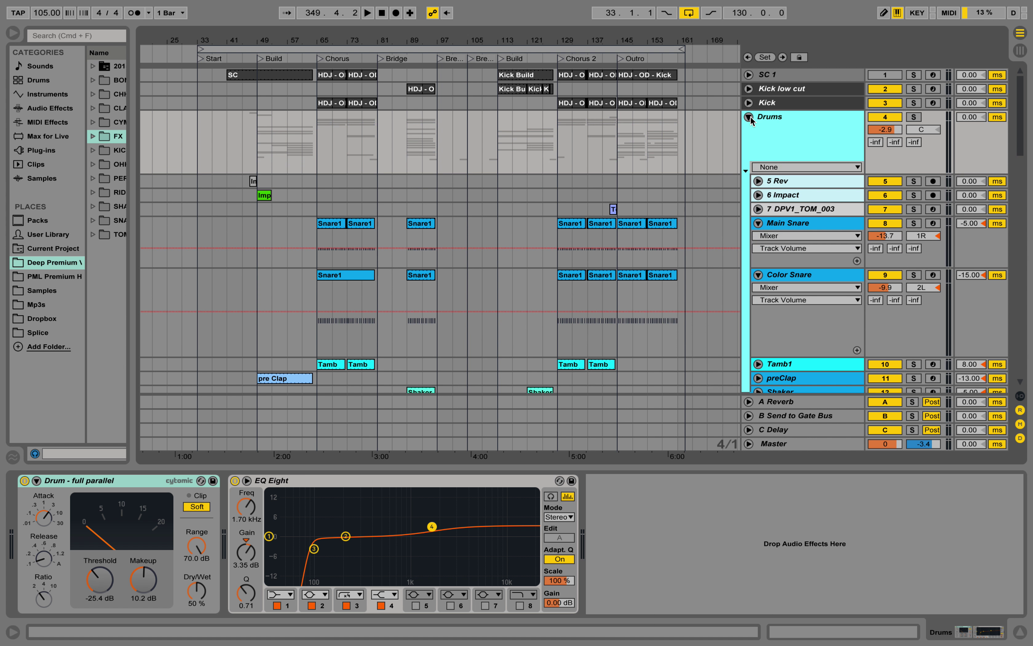
Step: Fold the Main Snare and Color Snare tracks, and collapse the Drums group after reviewing its tracks
click(758, 223)
click(760, 238)
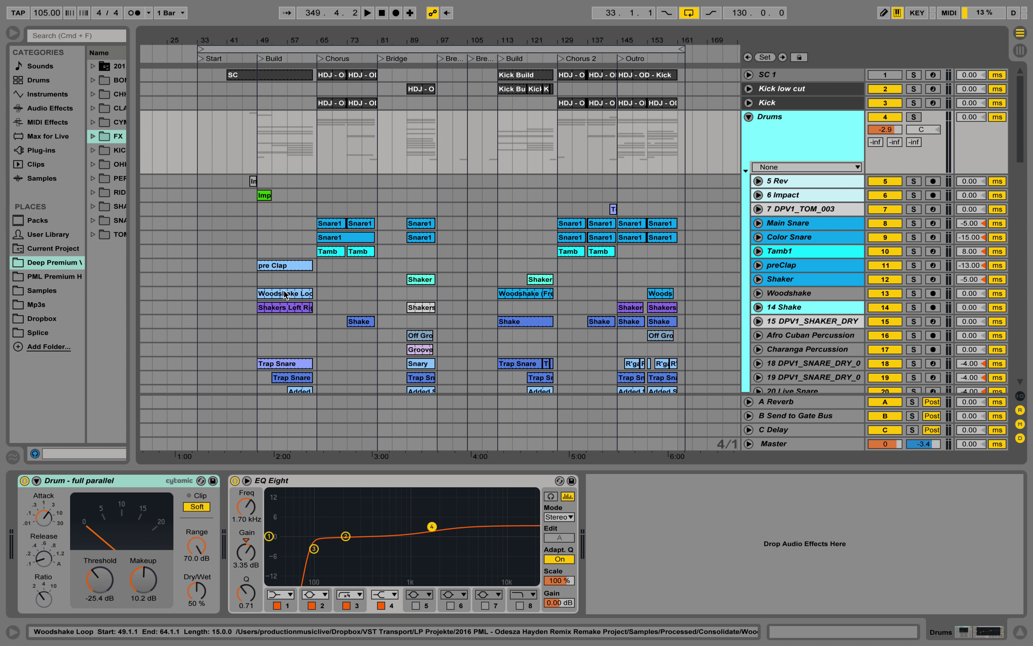
scroll(347, 291, down, 5)
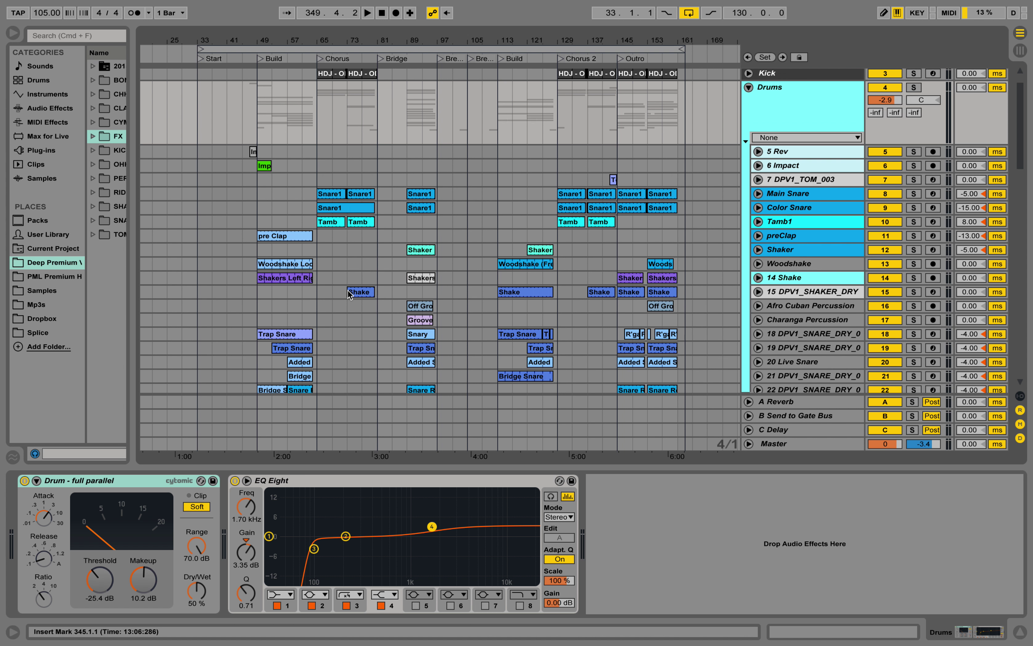
scroll(347, 289, down, 2)
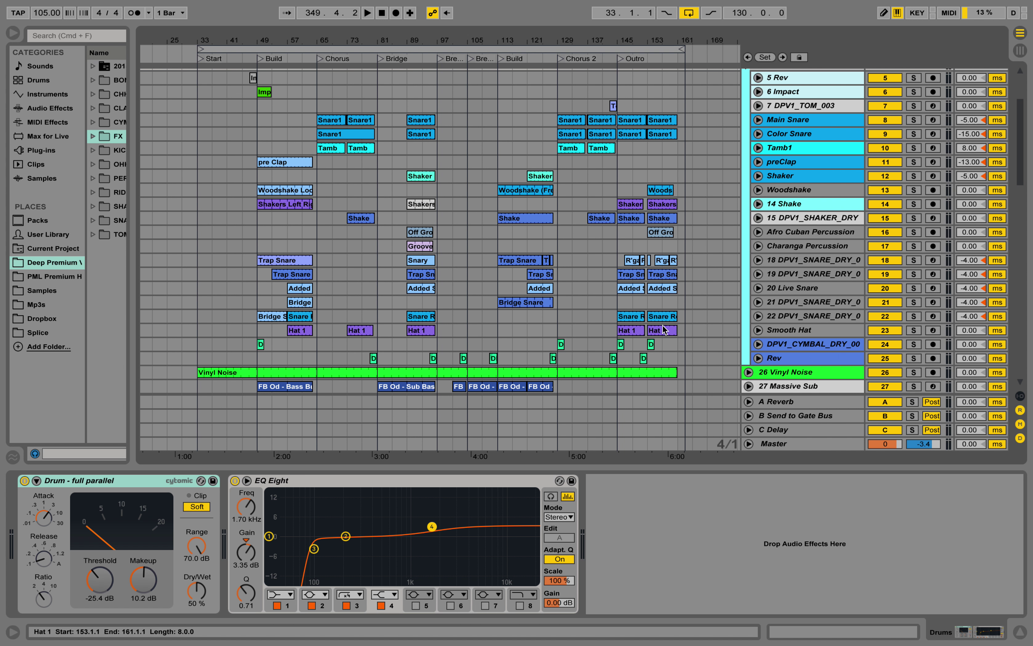
scroll(659, 329, down, 2)
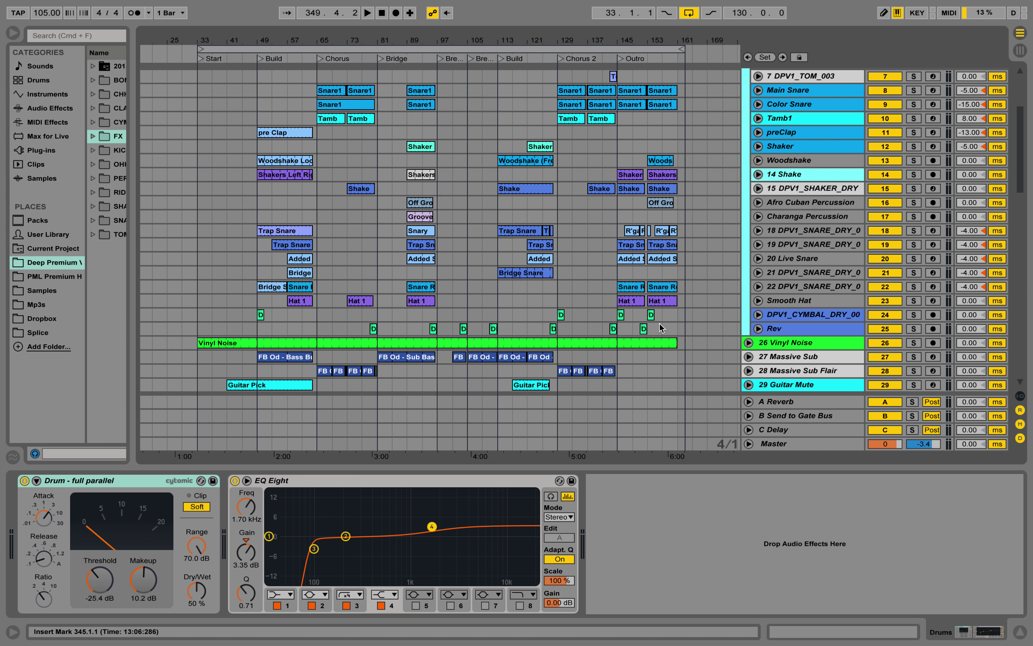
scroll(704, 295, up, 9)
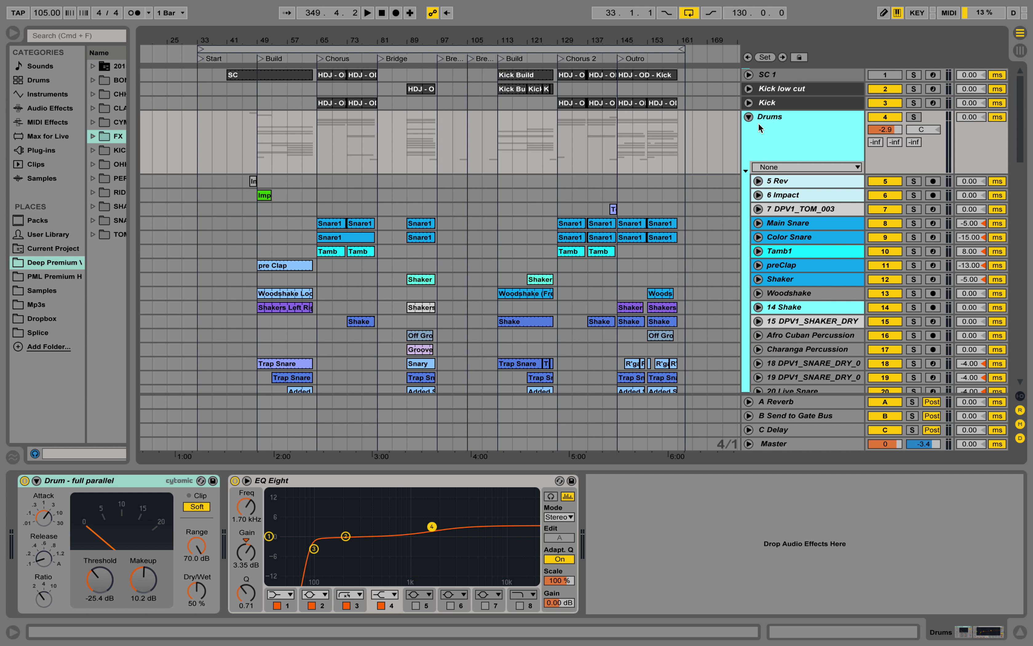
click(748, 117)
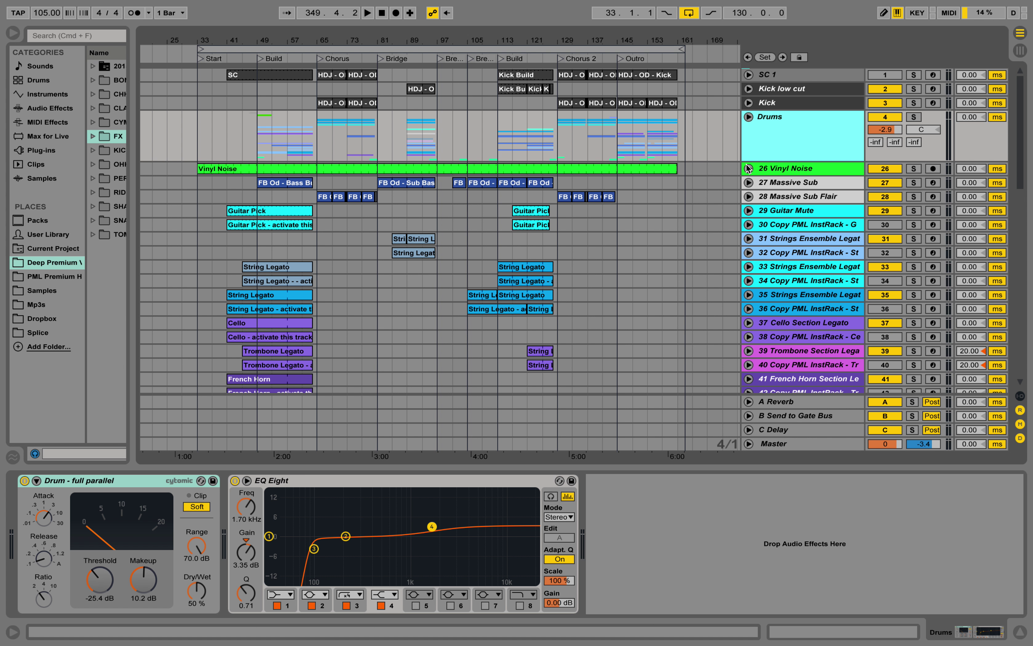
Step: Solo the Vinyl Noise track and play it briefly from bar 97, leaving the track folded
click(748, 168)
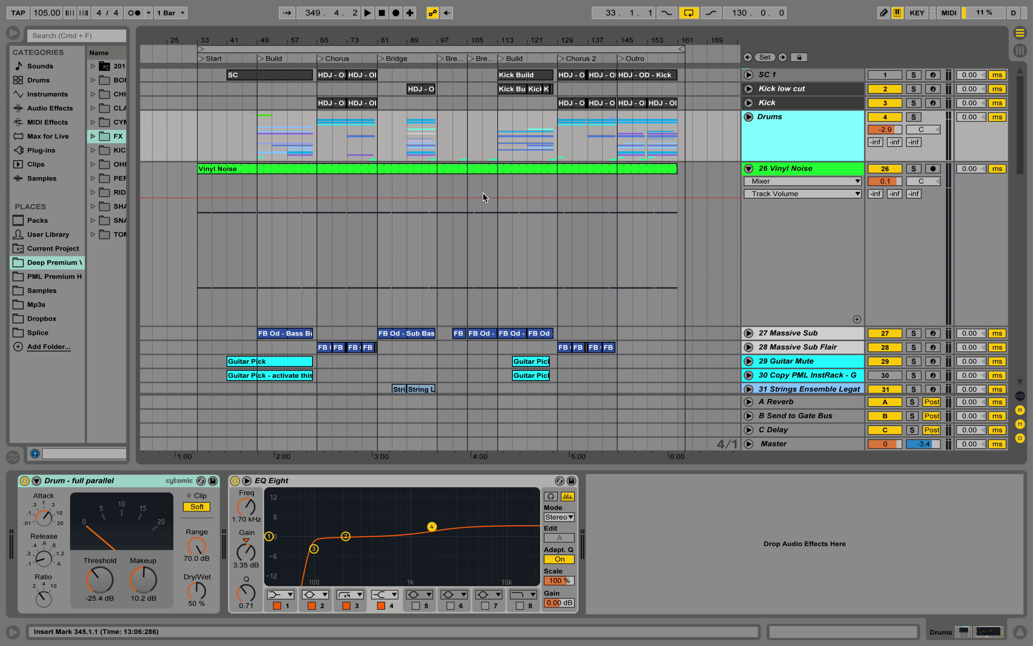
click(440, 182)
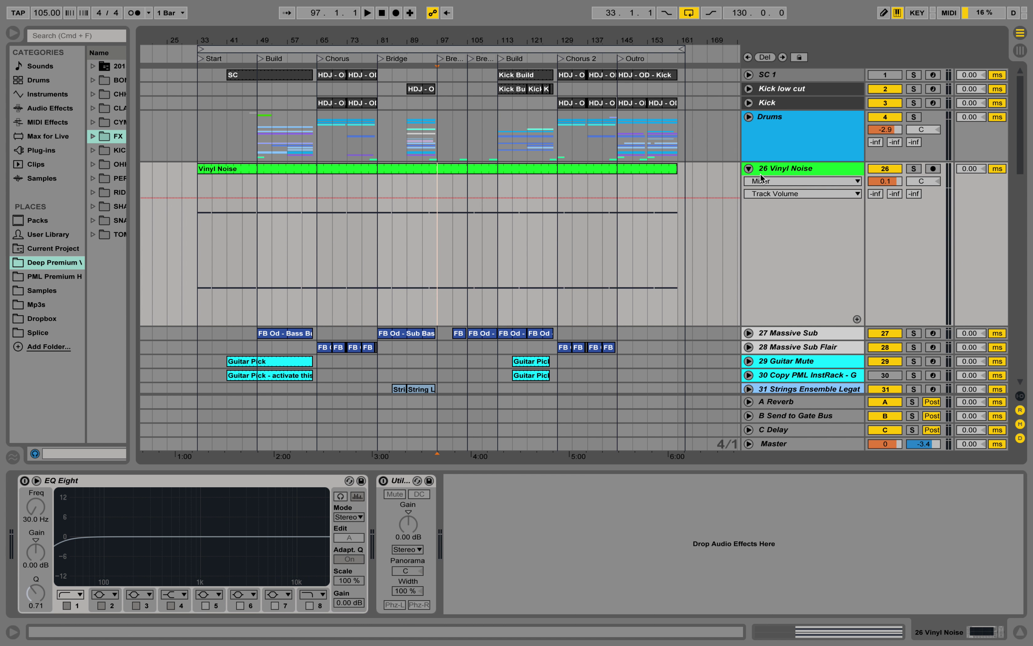
click(914, 170)
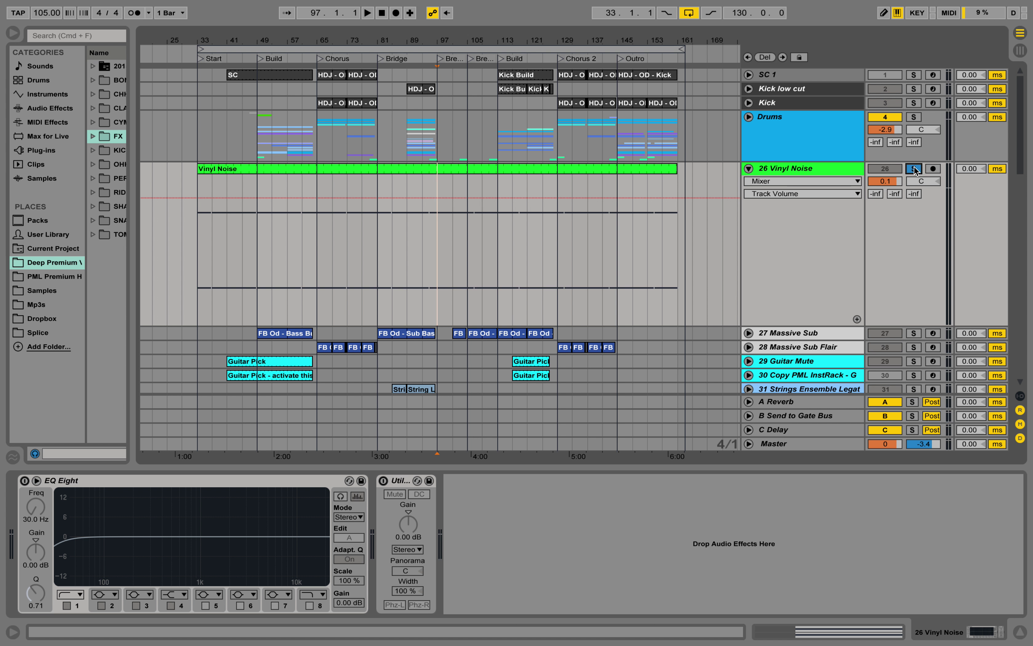
key(space)
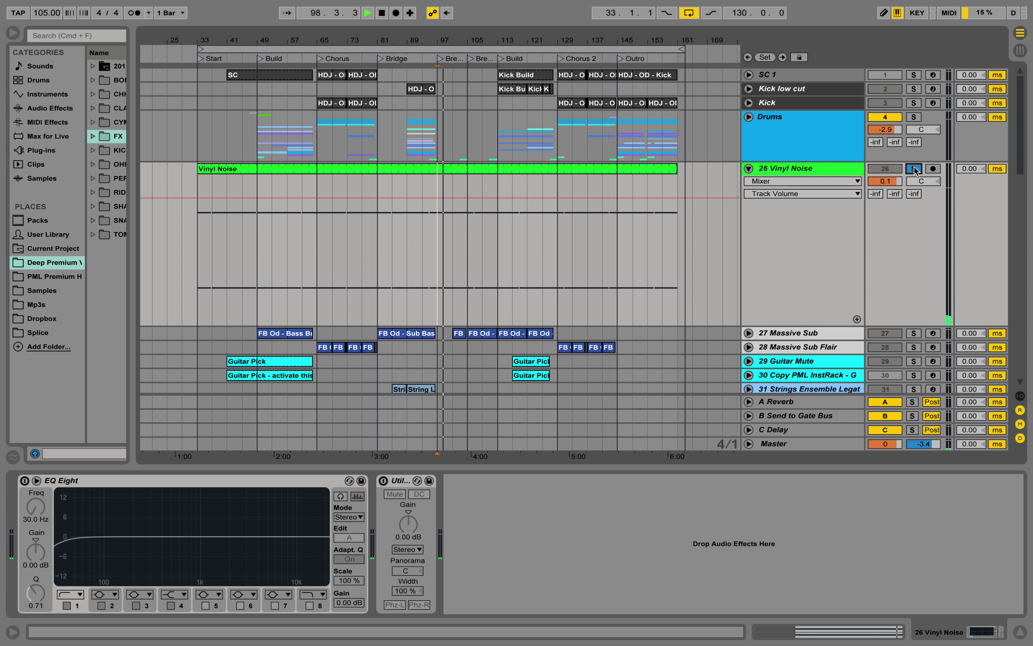
key(space)
click(748, 168)
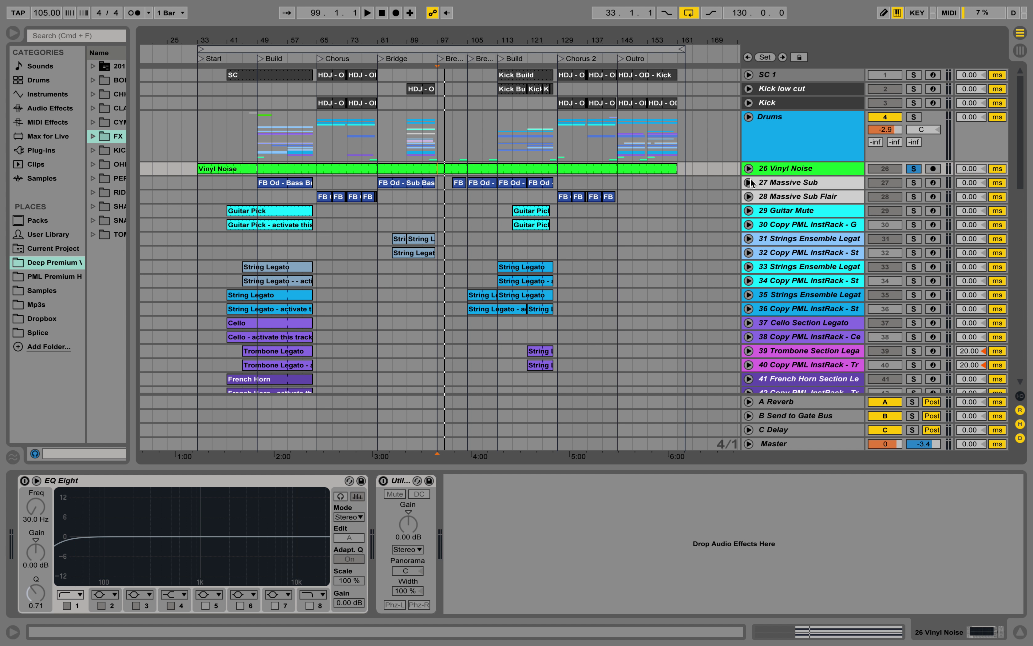
Step: Unfold the Massive Sub and Massive Sub Flair tracks and show the Massive Sub Flair track's devices
click(748, 182)
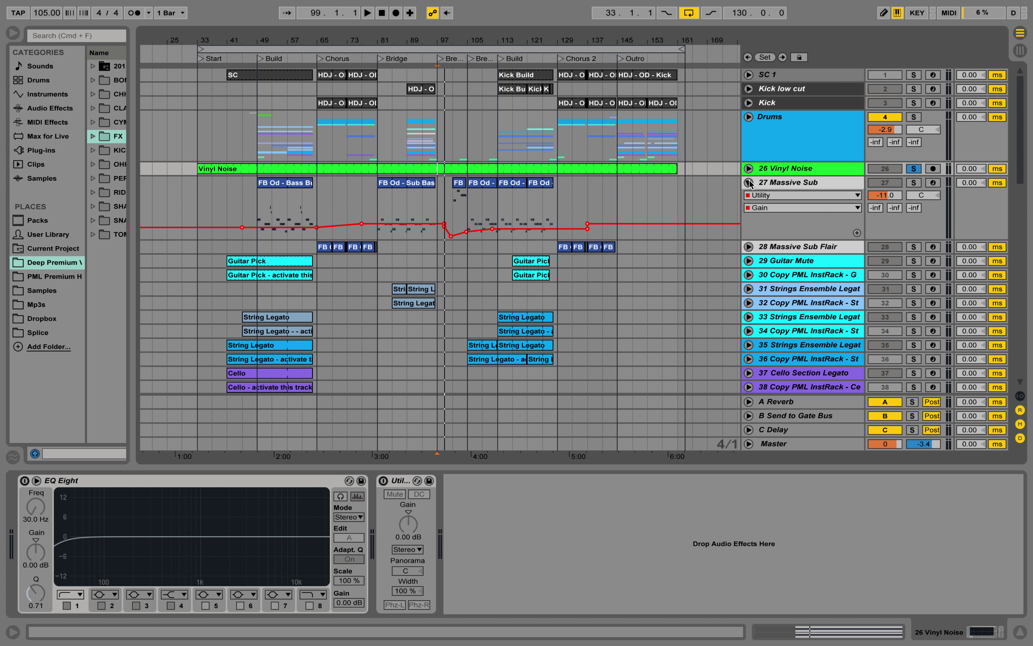
click(748, 246)
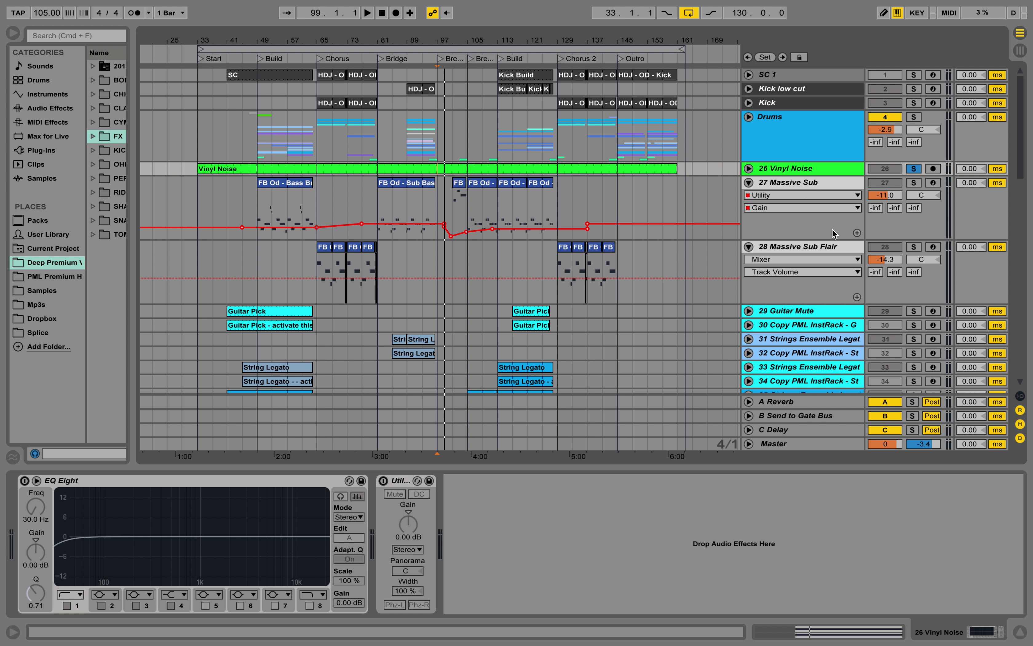
click(826, 248)
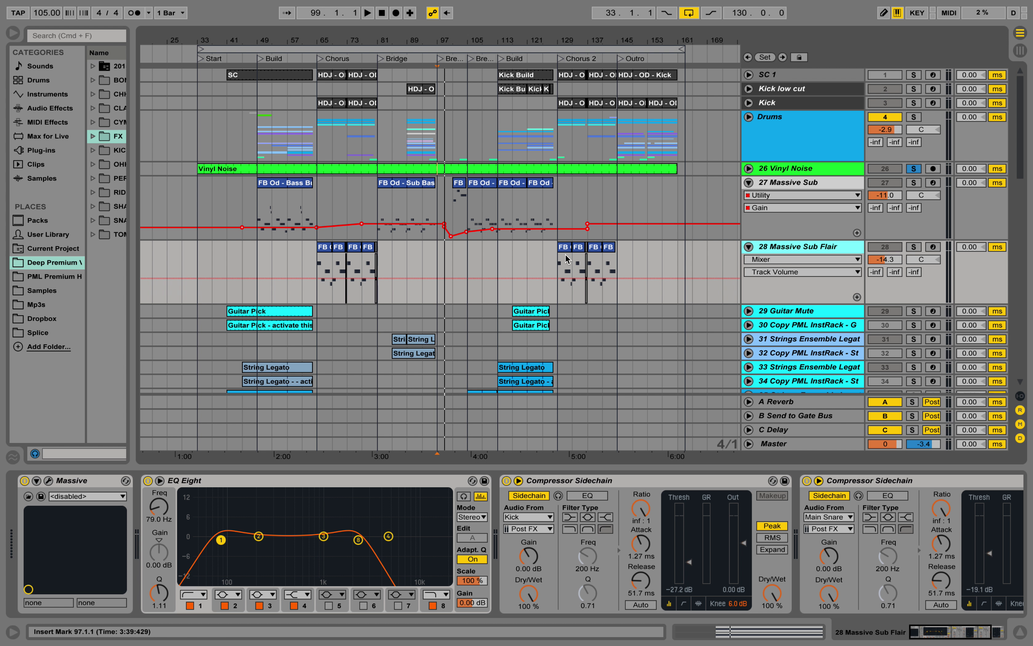
Step: Solo the Massive Sub track, play it briefly from bar 81 and stop playback
click(378, 198)
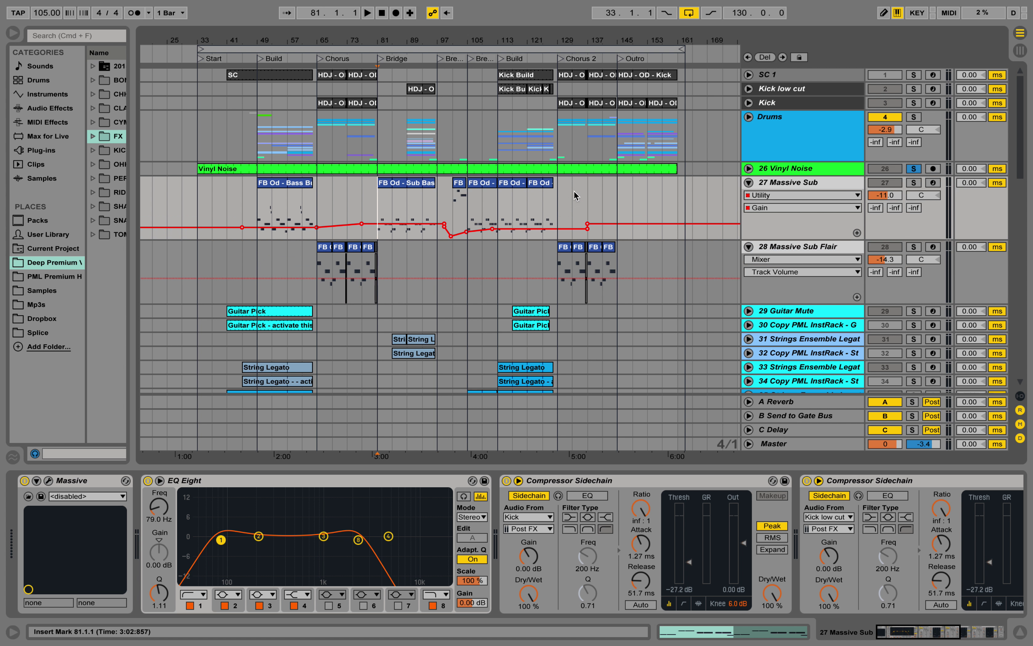
click(913, 183)
key(space)
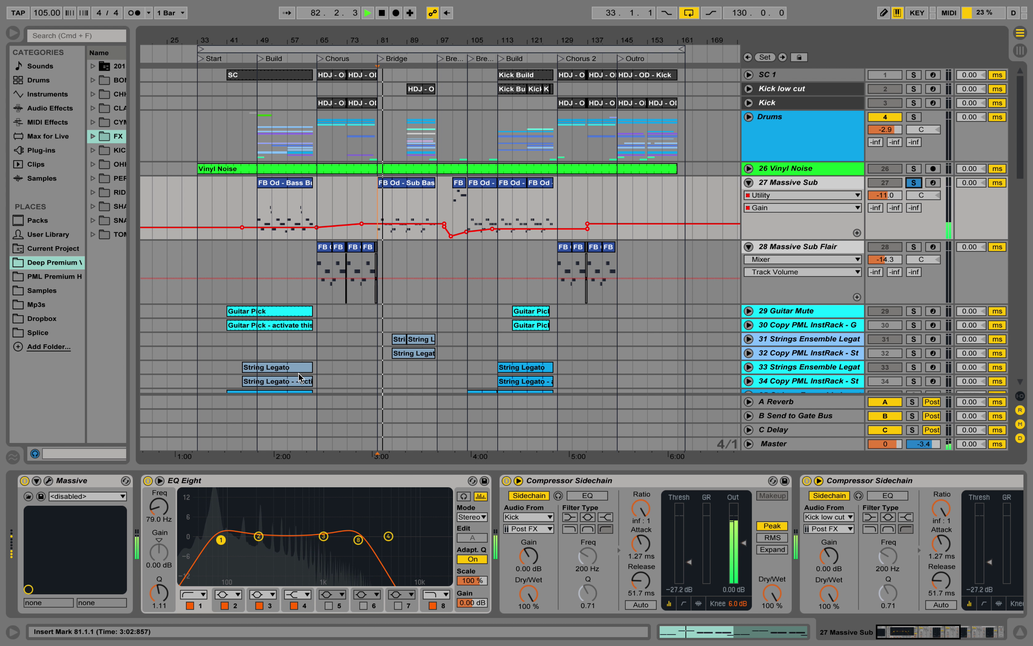
key(space)
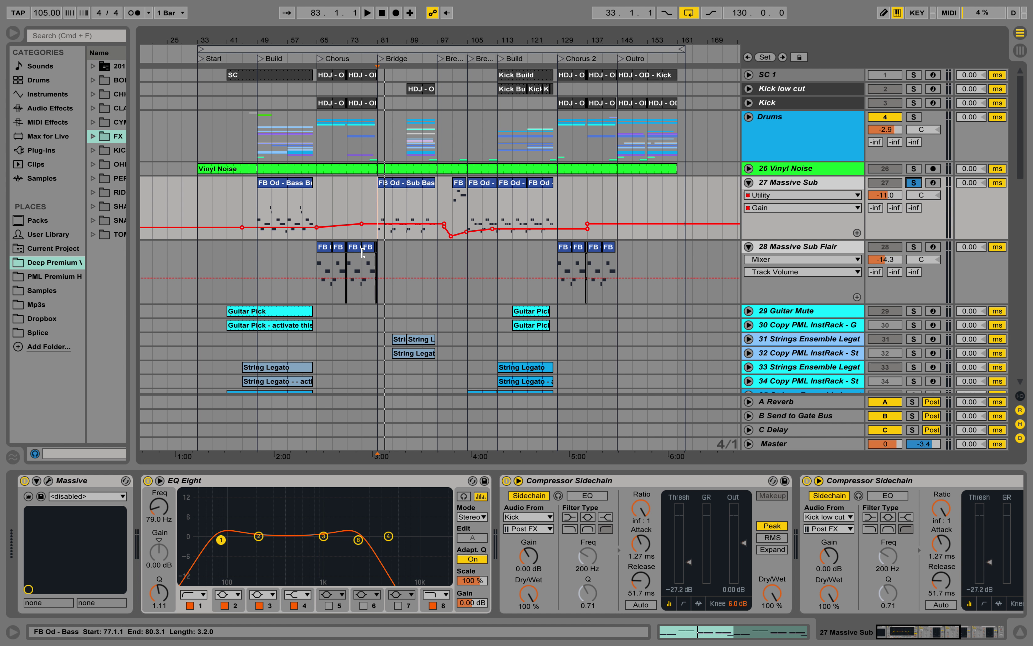
Step: Solo the Massive Sub Flair track, play it briefly from bar 73 and stop playback
click(350, 265)
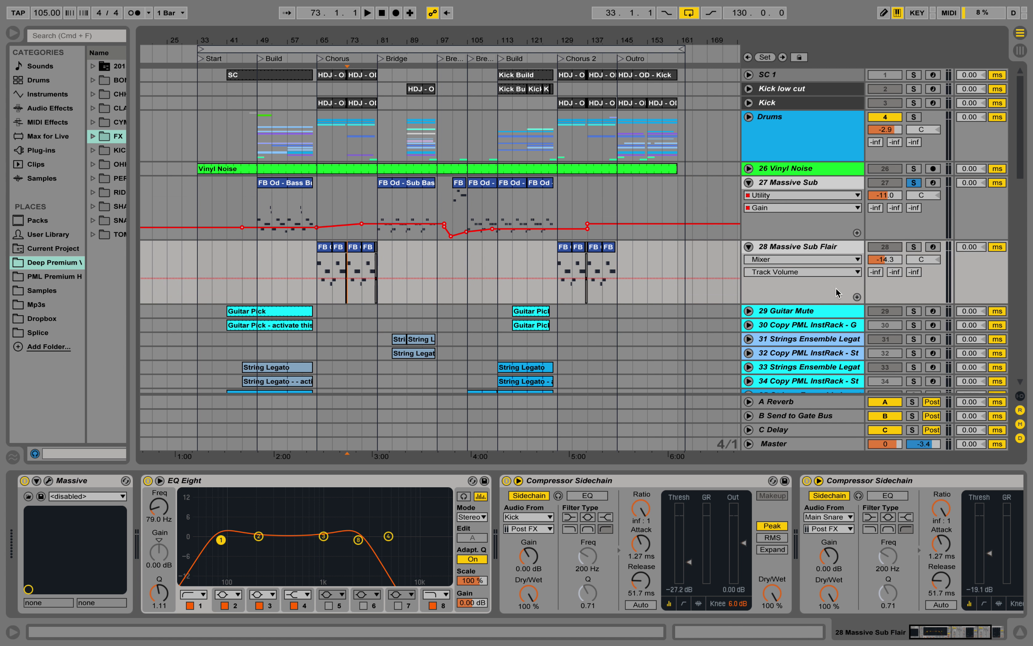
click(913, 247)
key(space)
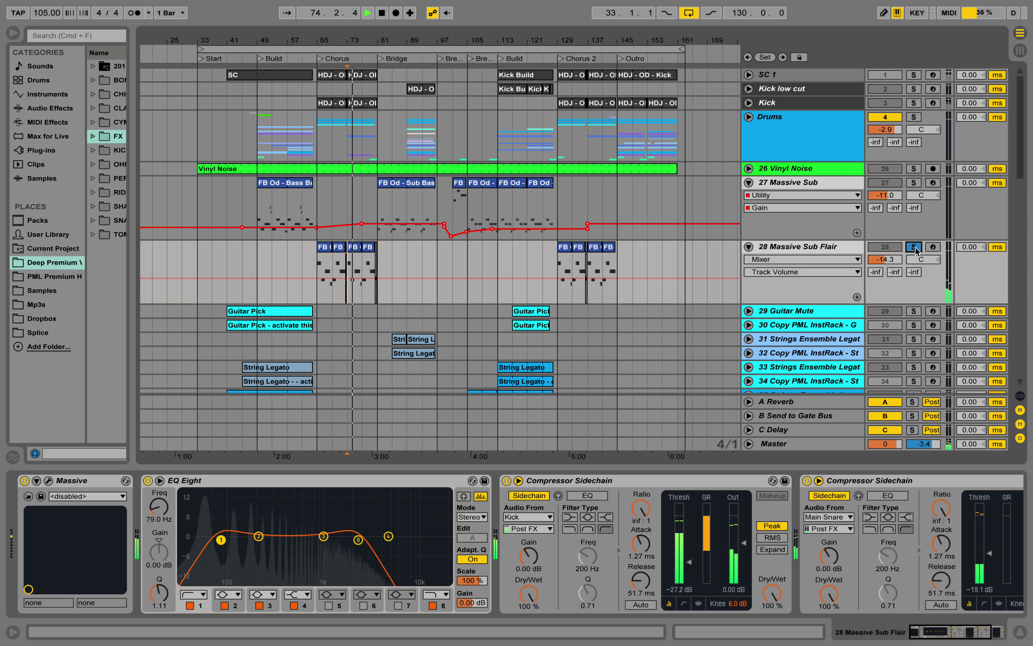
key(space)
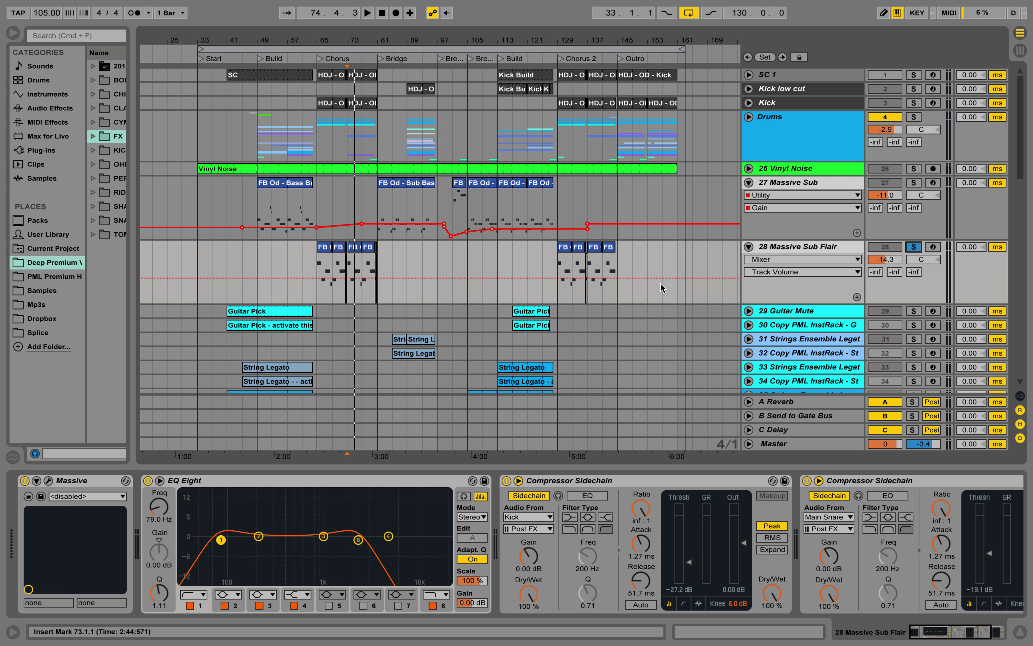
Step: Fold the Massive Sub and Massive Sub Flair tracks and turn off the Massive Sub Flair solo
scroll(849, 222, down, 2)
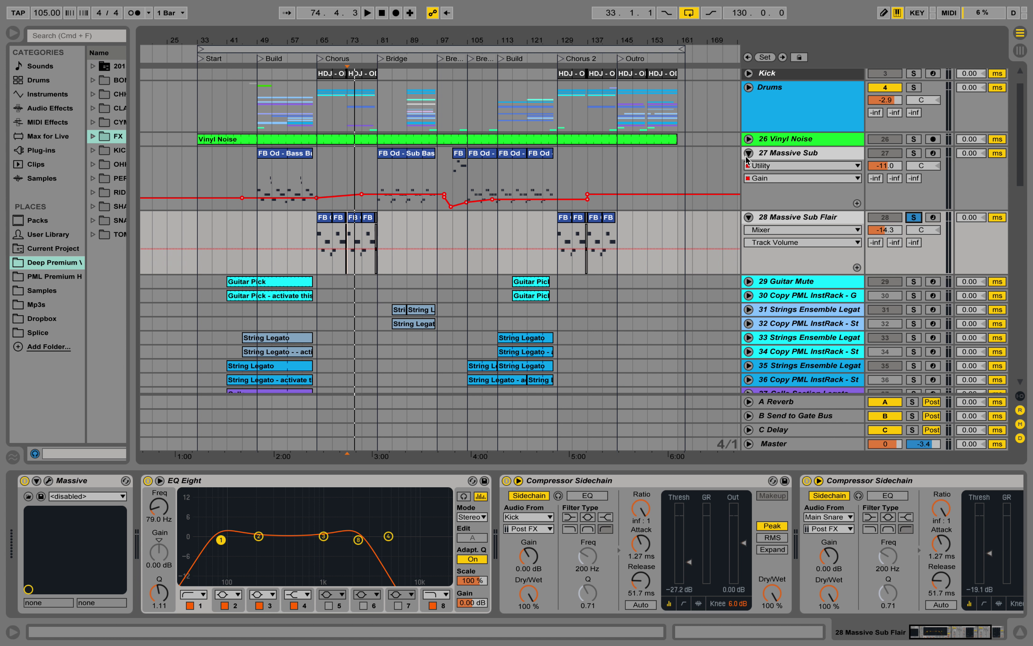
click(748, 153)
click(749, 166)
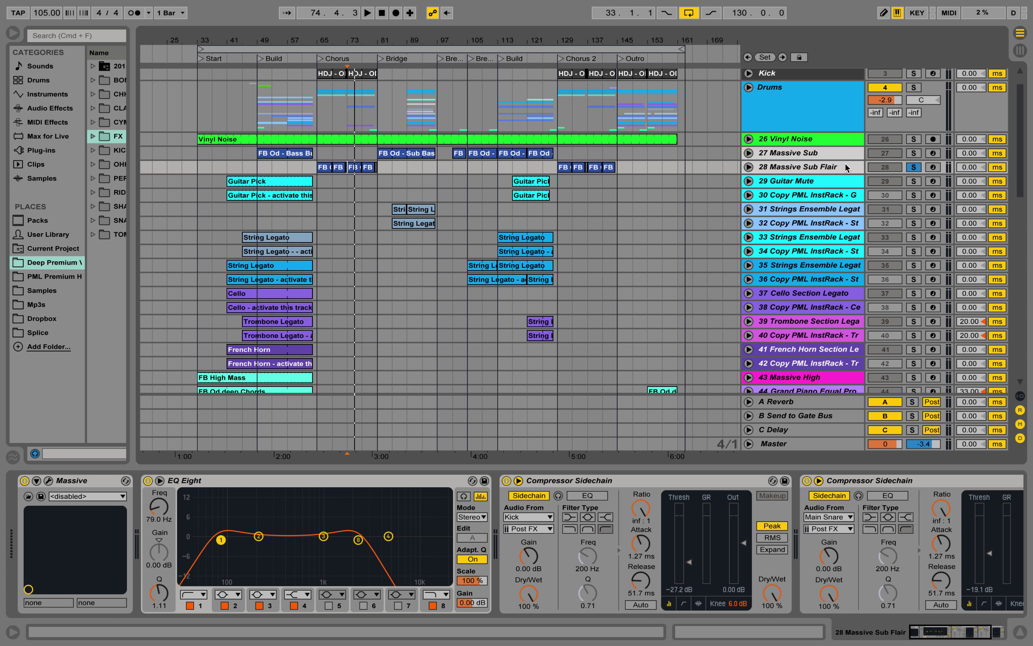
click(916, 167)
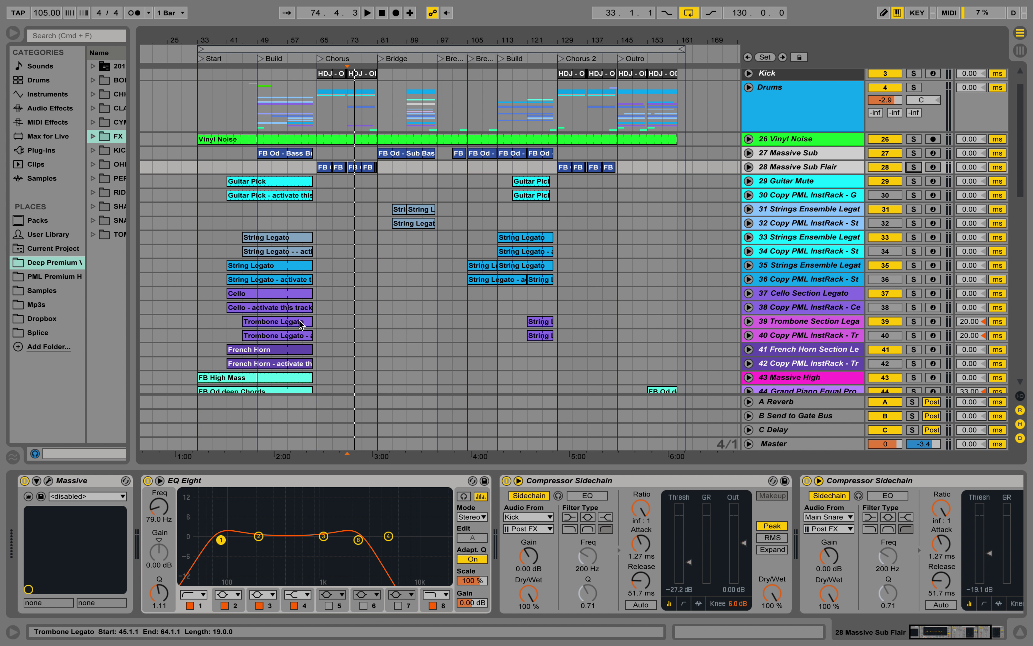
Step: Look through the guitar, string, brass and Massive tracks, and show the 52 Brasses track's devices
scroll(292, 325, down, 3)
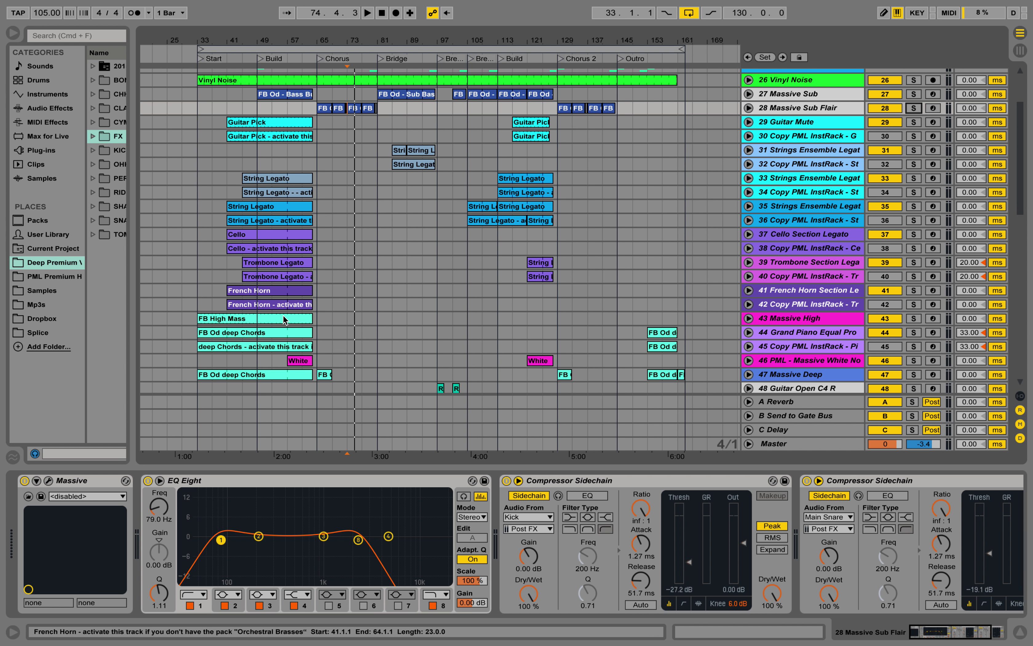
scroll(340, 289, down, 2)
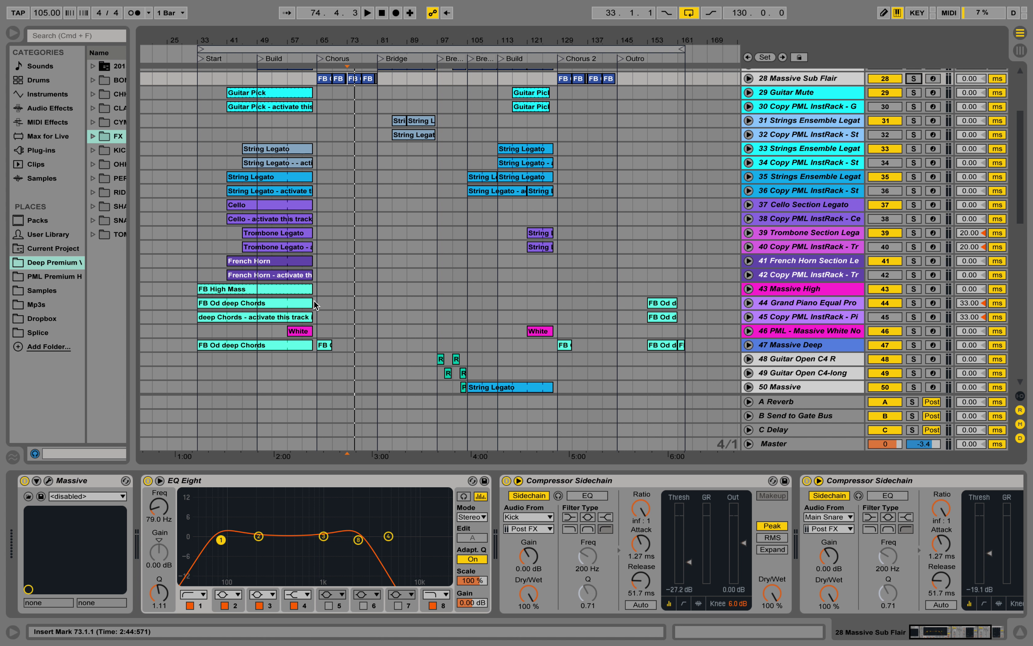
scroll(548, 312, down, 3)
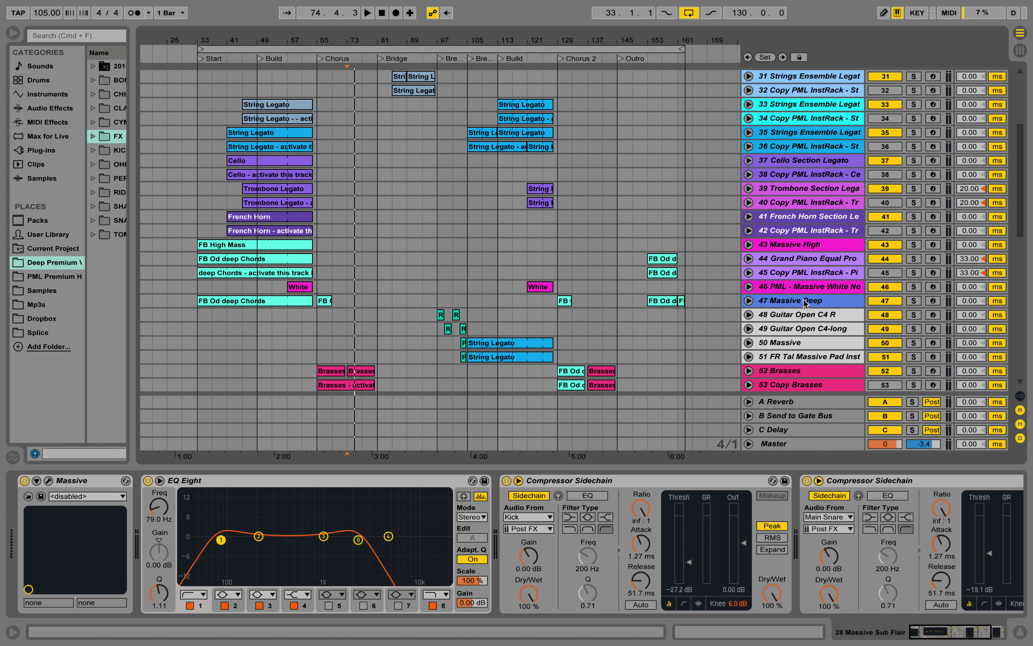
scroll(808, 295, down, 2)
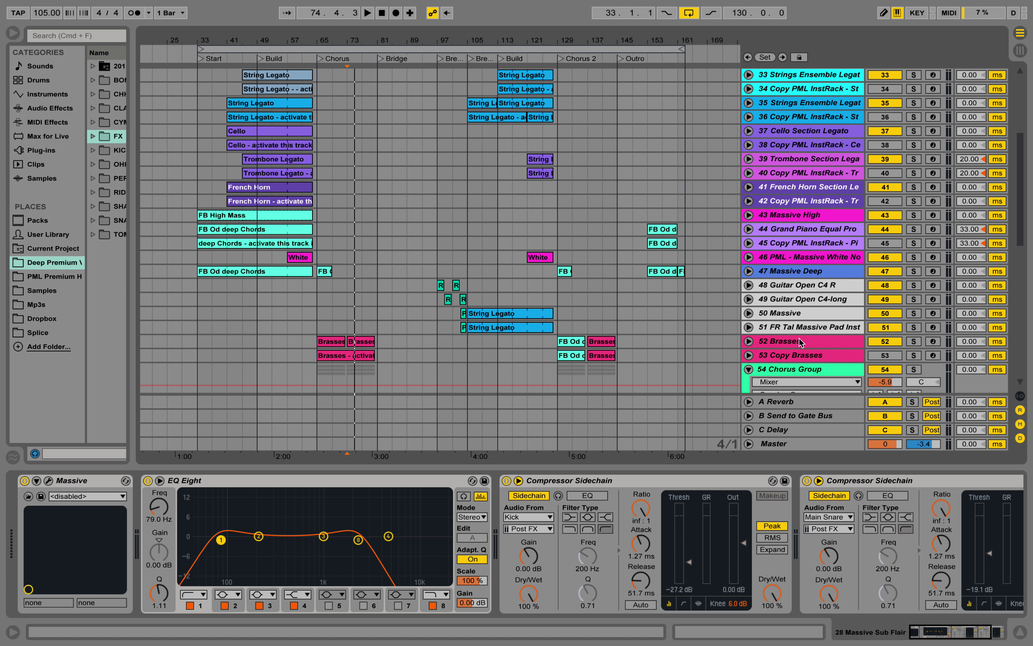
scroll(792, 318, down, 2)
click(791, 312)
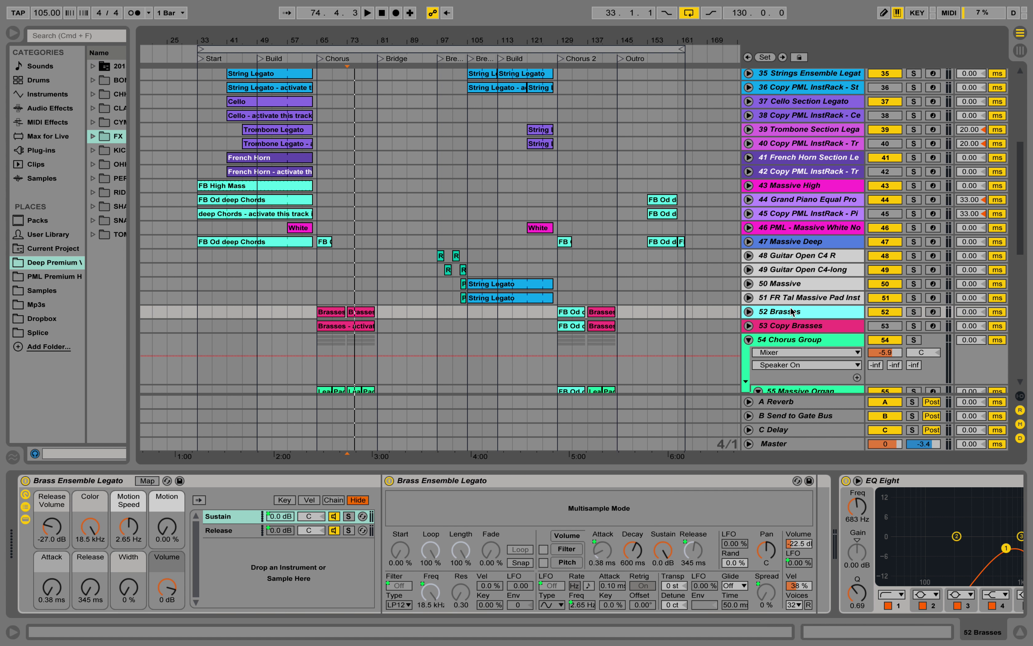
Step: Solo the 52 Brasses track, play its first clip from bar 65, then stop playback and remove the solo
click(332, 313)
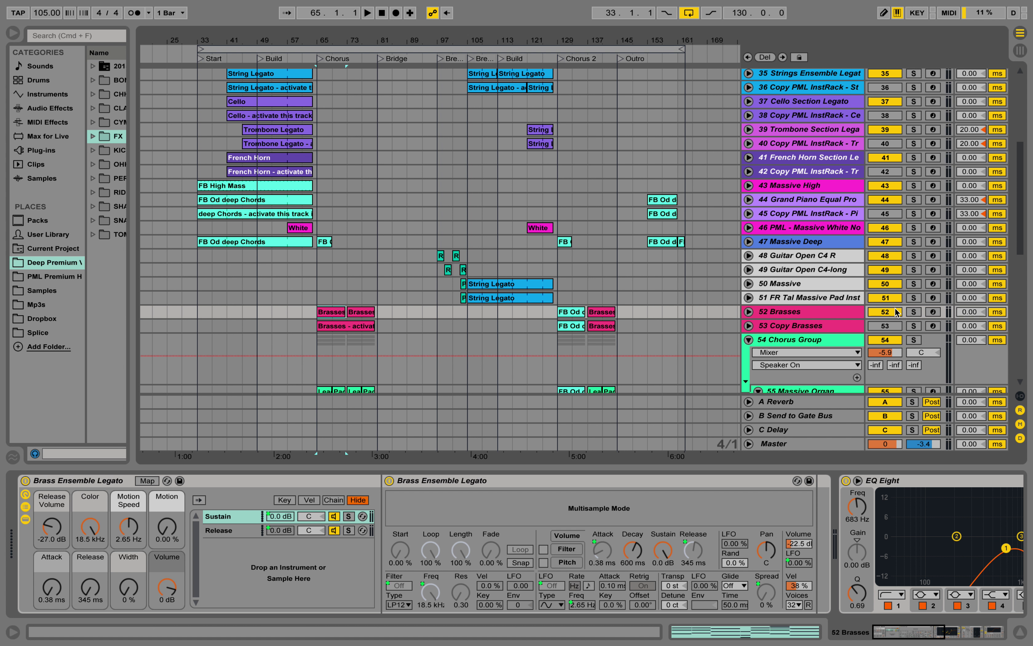
click(914, 312)
key(space)
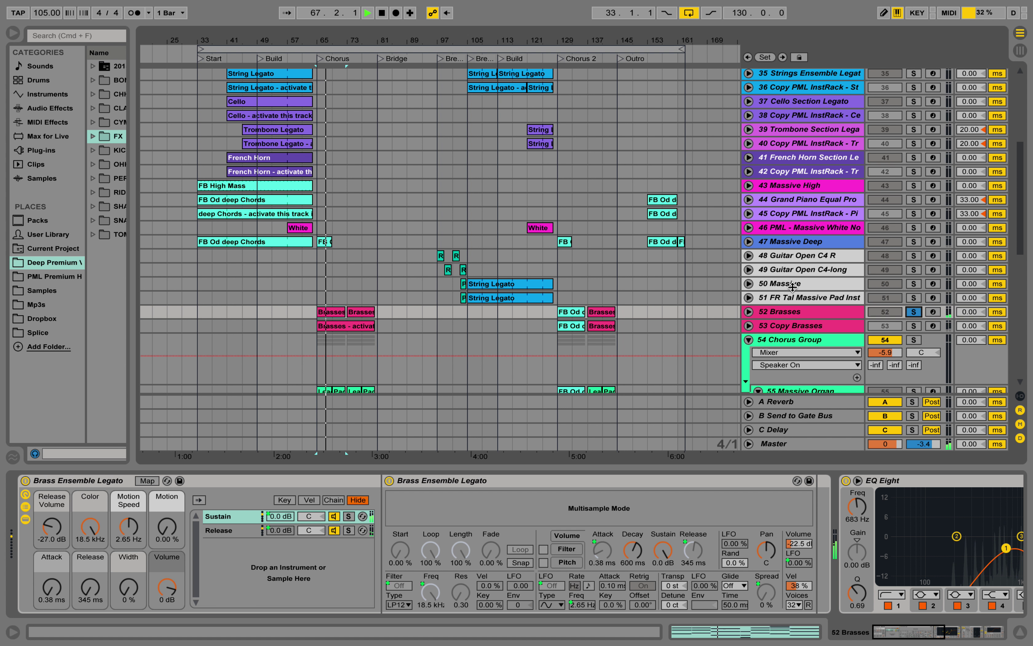
key(space)
scroll(790, 316, down, 2)
click(913, 283)
Step: Solo the 55 Massive Organ track in the Chorus Group and play its Chorus 2 clip from bar 129
scroll(837, 265, down, 6)
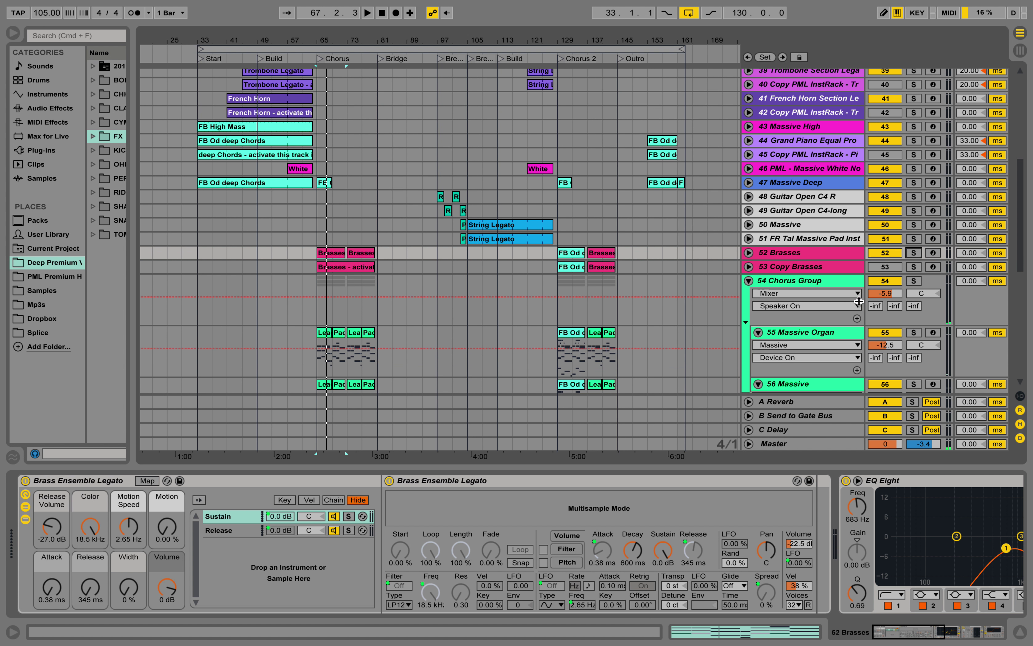
scroll(820, 267, down, 3)
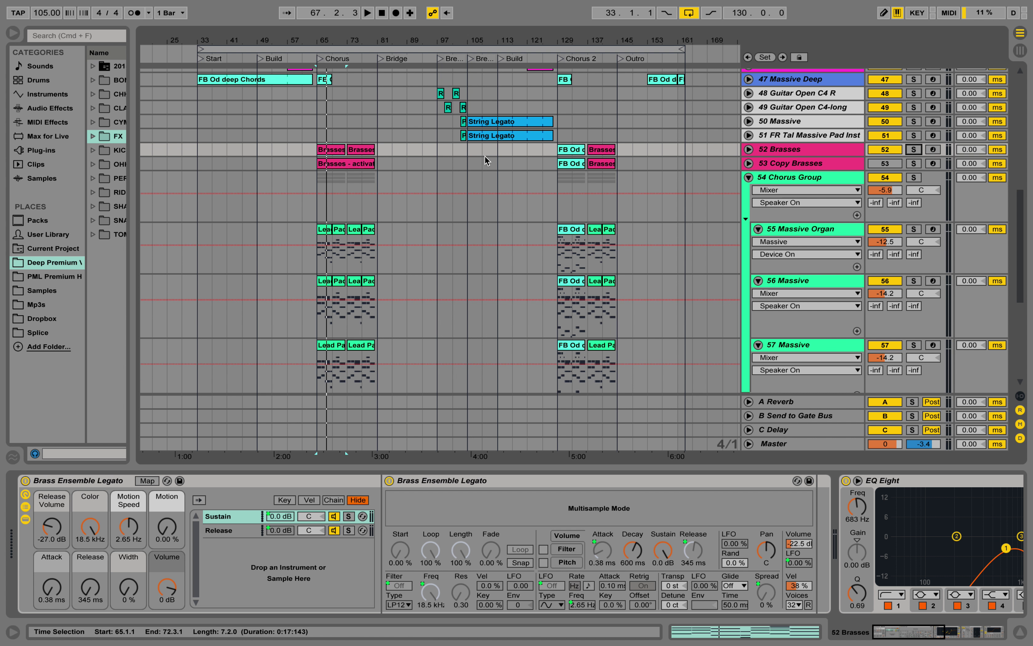
scroll(455, 203, down, 4)
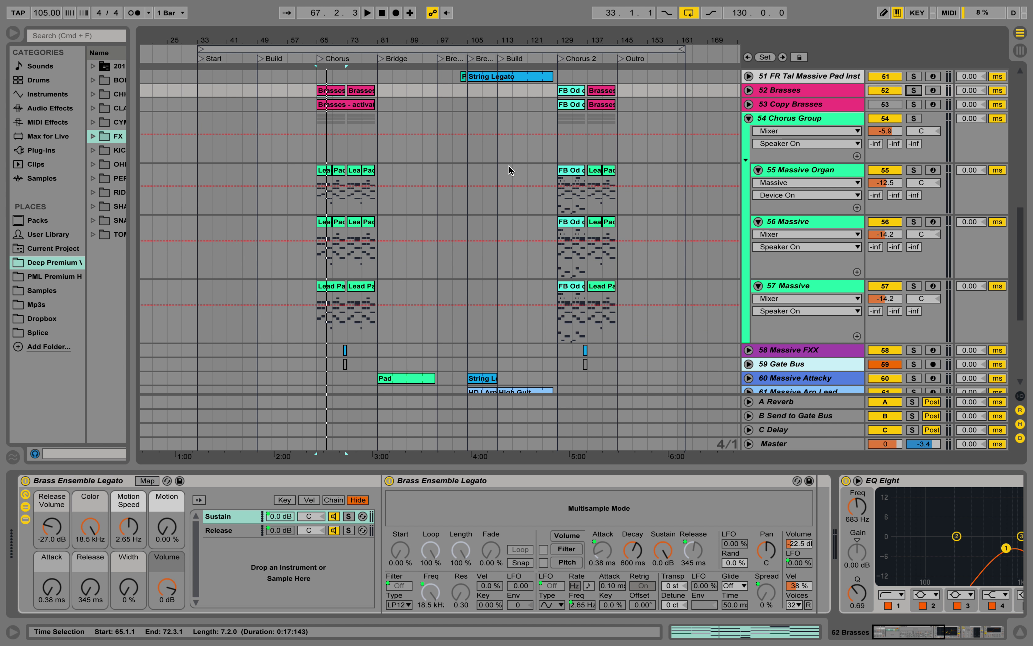
click(570, 171)
click(915, 170)
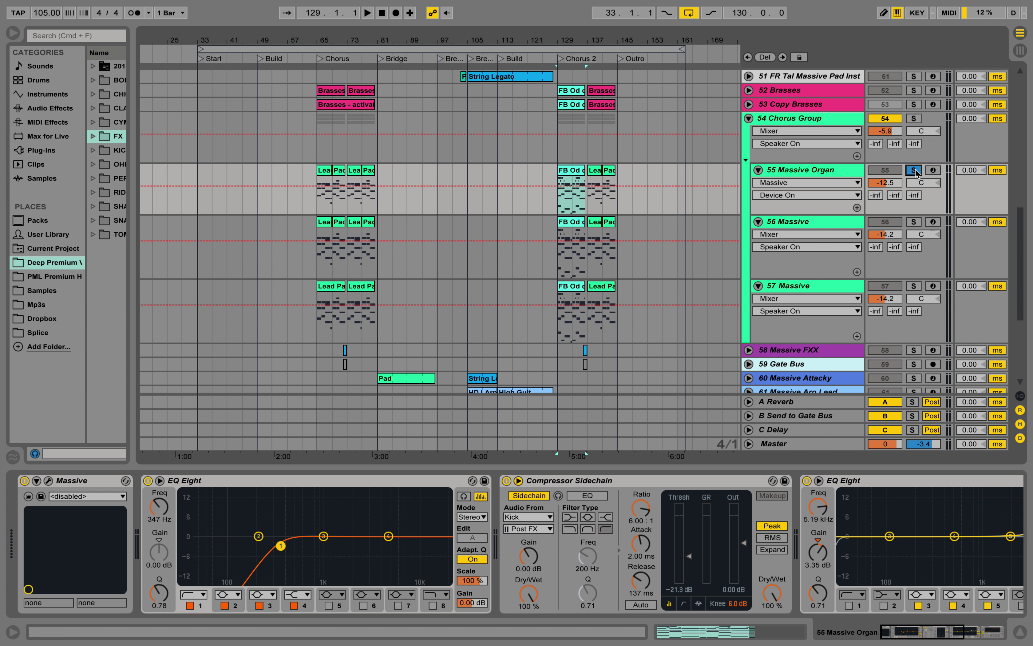
key(space)
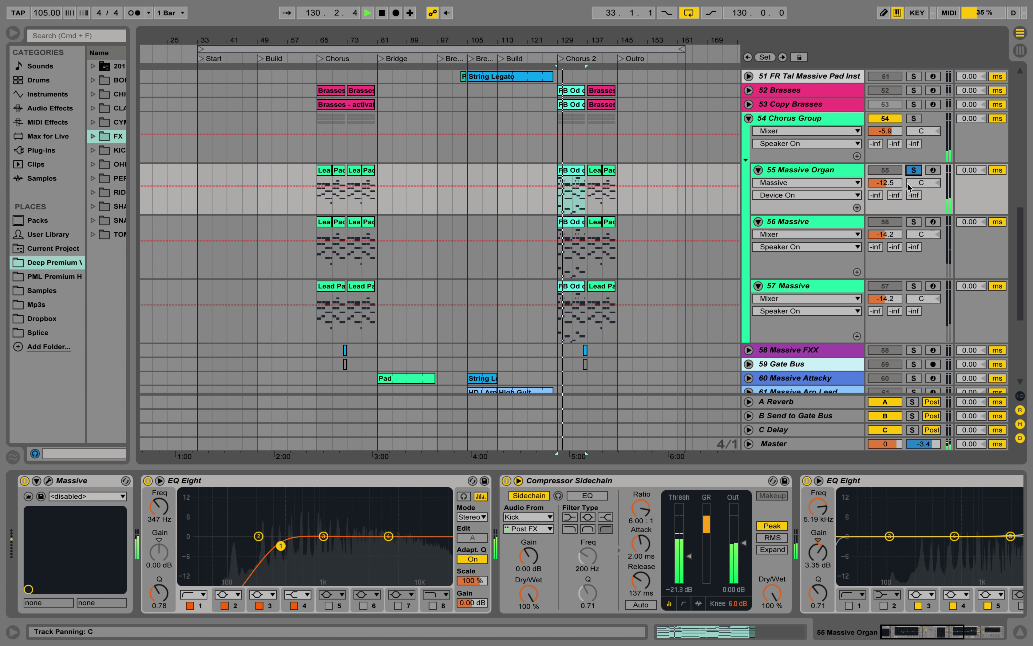
Step: Switch the solo to 56 Massive and to 57 Massive during playback, then stop playback and remove the solo
click(916, 225)
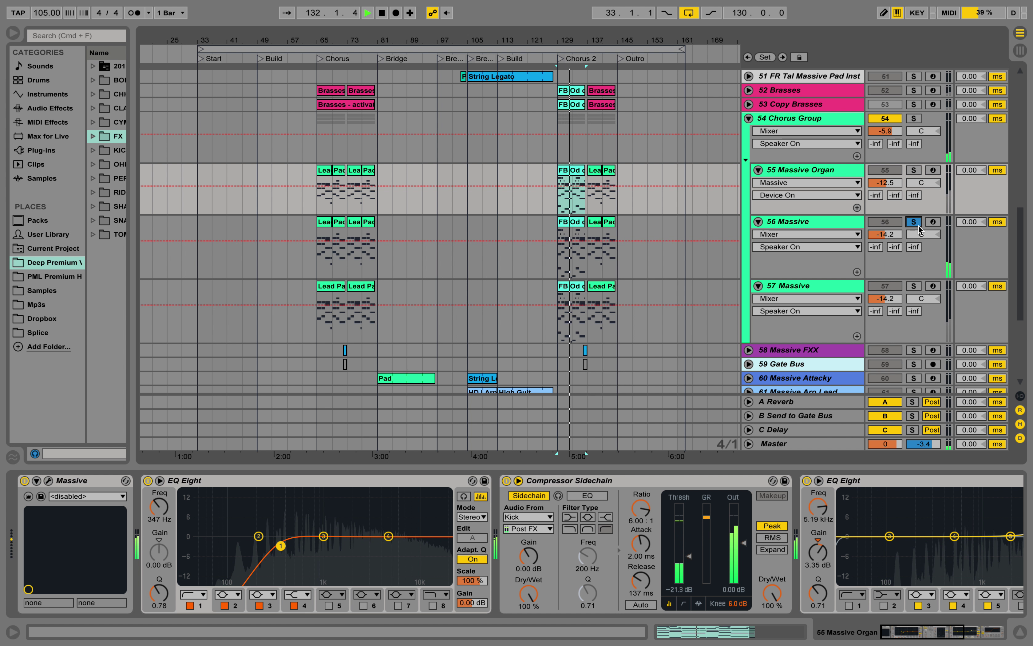
click(914, 286)
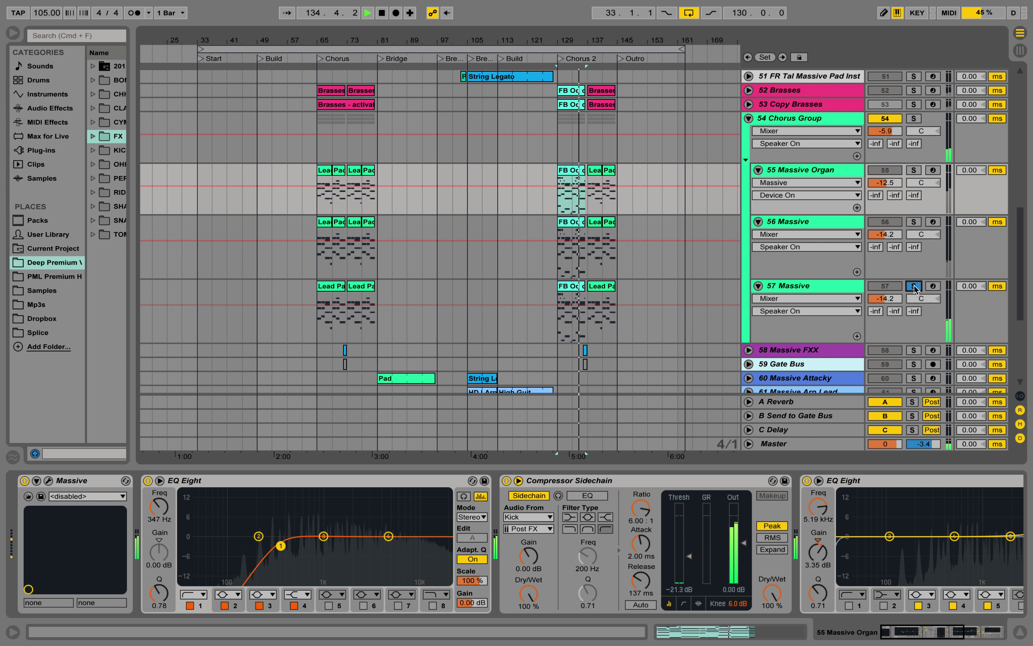
key(space)
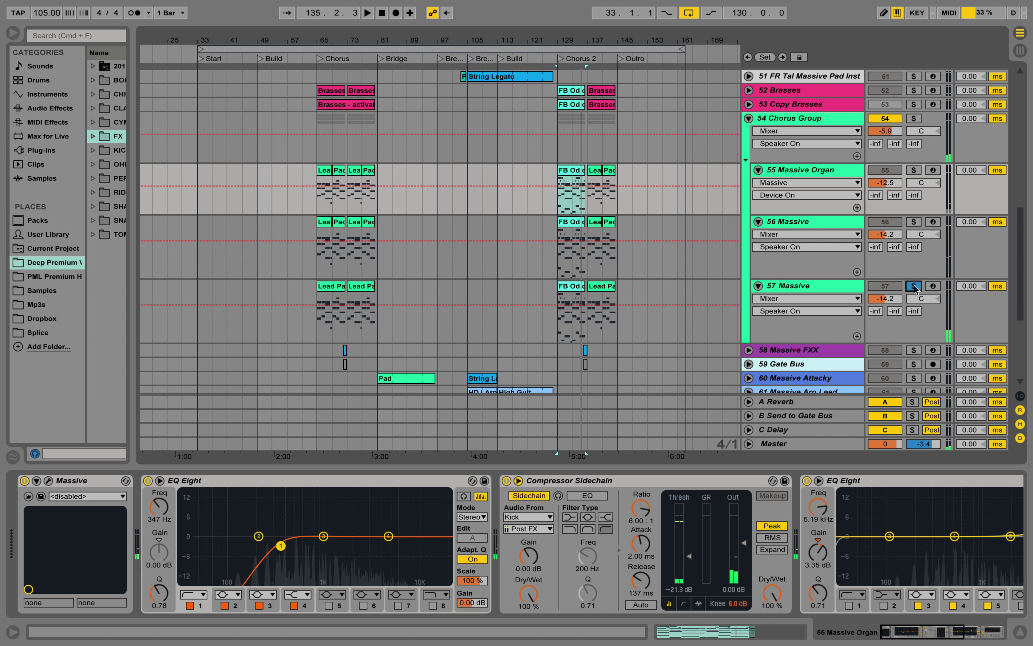
click(914, 286)
Step: Review the remaining tracks down to 74 Vocals Start FX, and collapse the 54 Chorus Group
scroll(856, 297, down, 5)
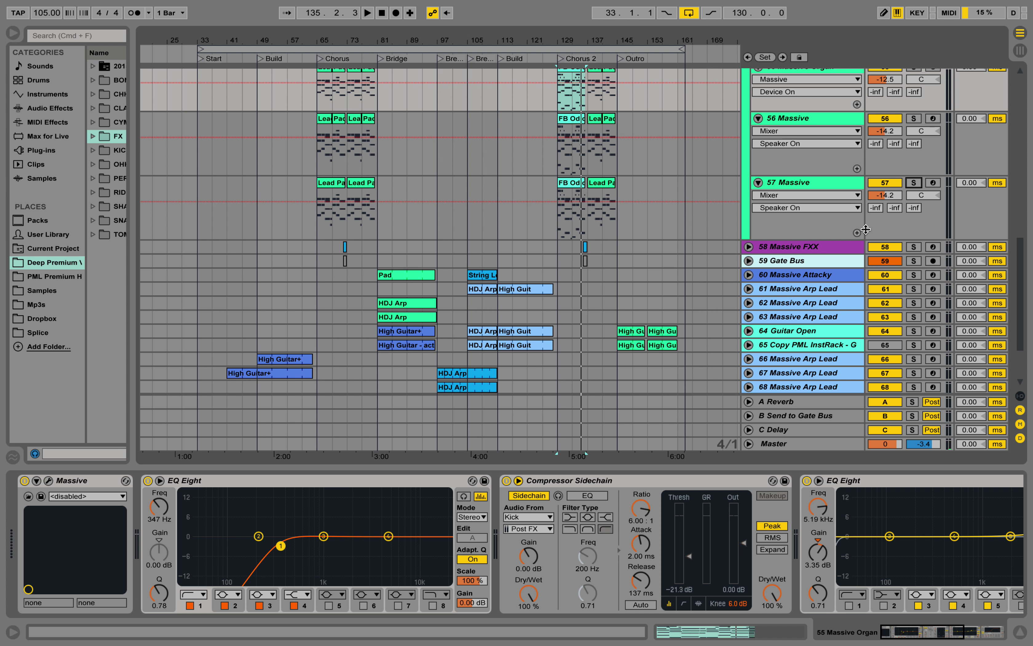
scroll(865, 229, down, 2)
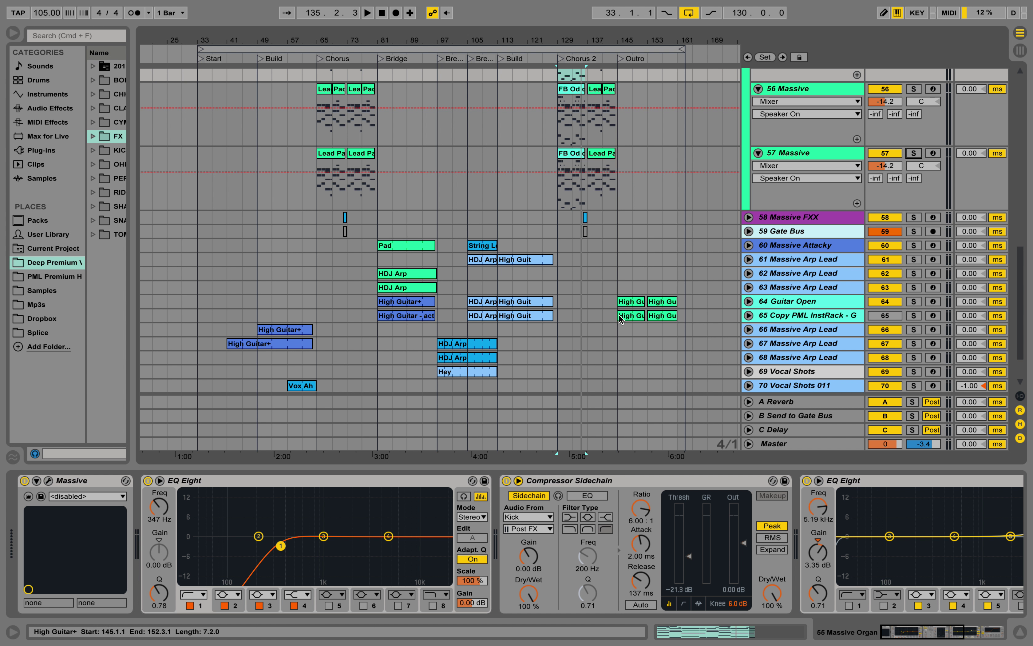
scroll(734, 324, down, 2)
scroll(712, 286, down, 2)
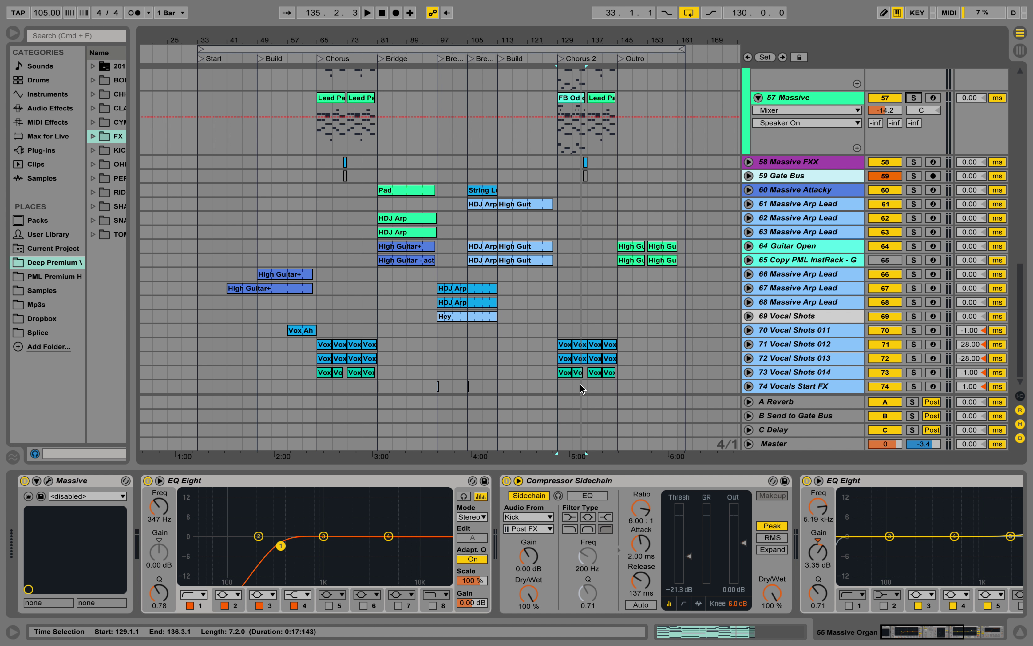
scroll(540, 294, up, 15)
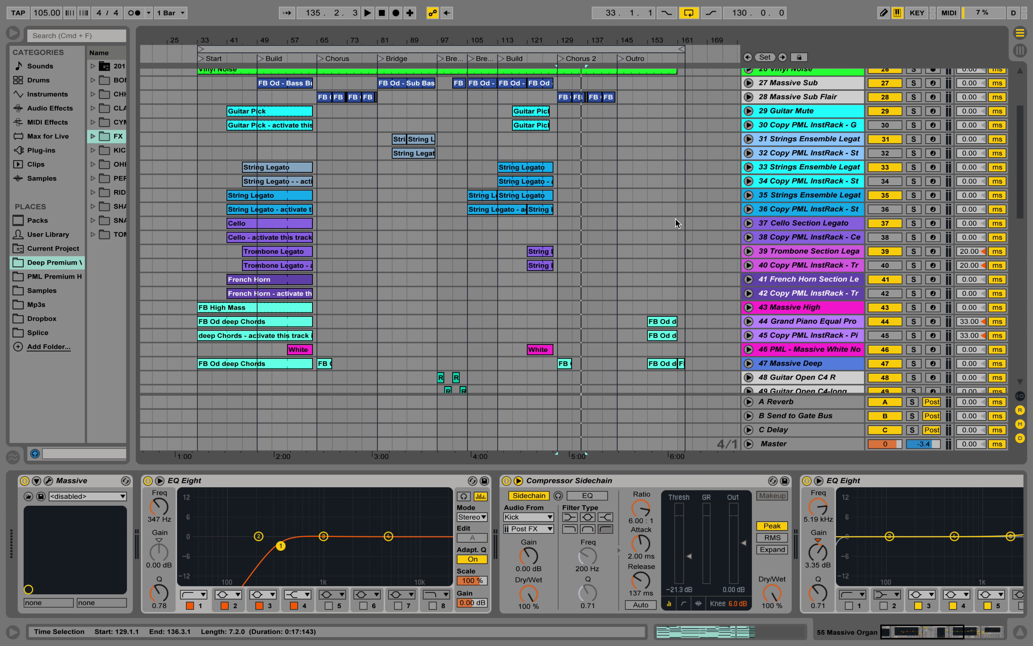
scroll(683, 221, up, 5)
scroll(713, 227, down, 12)
click(749, 295)
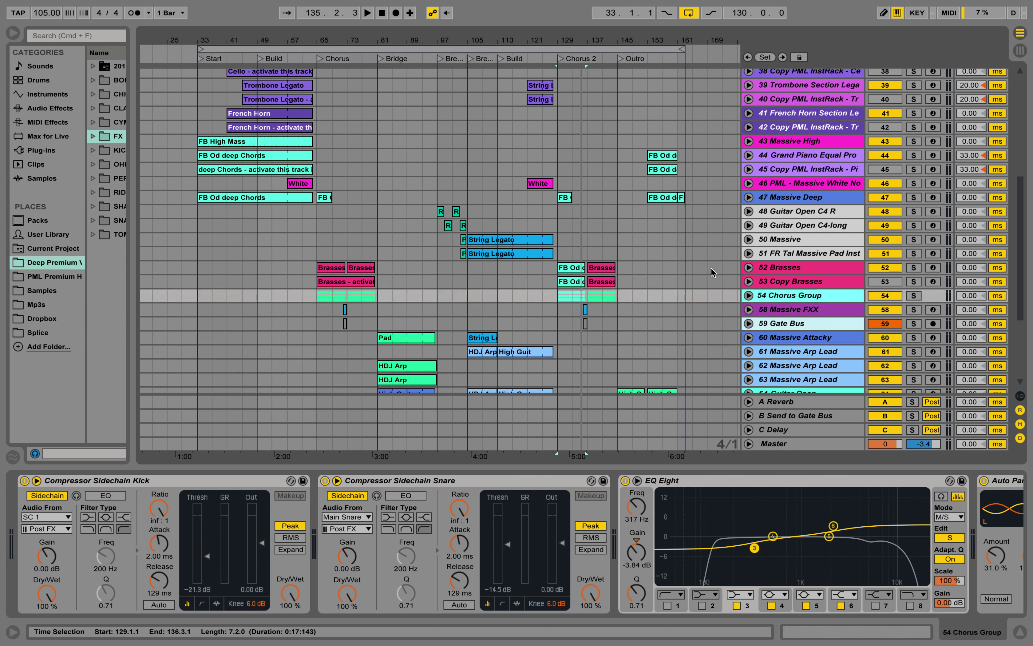
Step: Zoom the arrangement in on the Chorus 2 and Outro sections and unfold the Drums group to show its tracks
scroll(713, 267, up, 10)
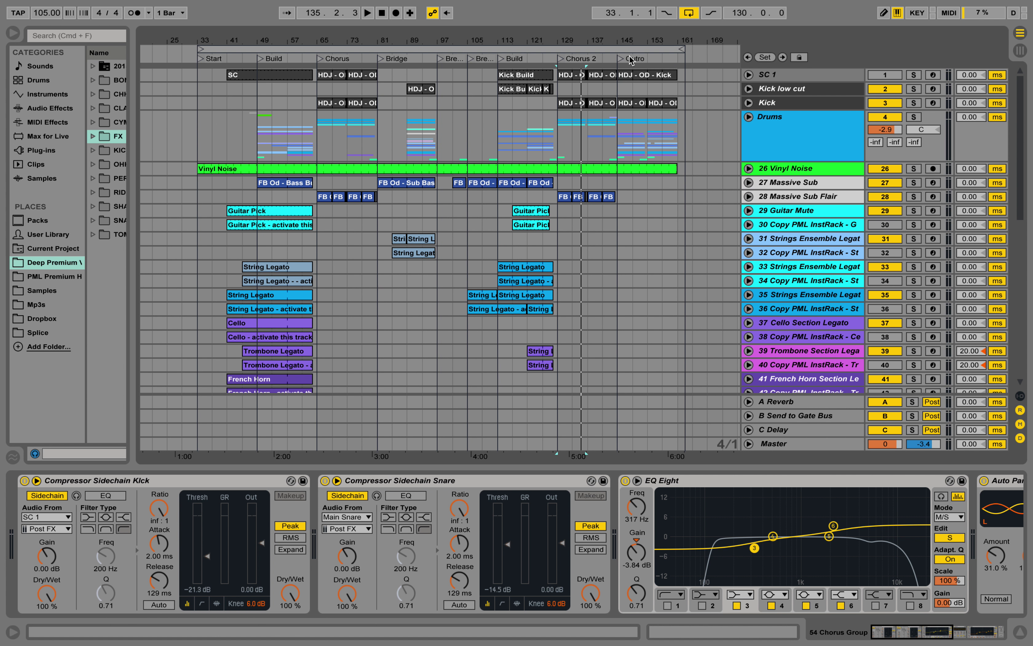
drag(655, 48, 543, 100)
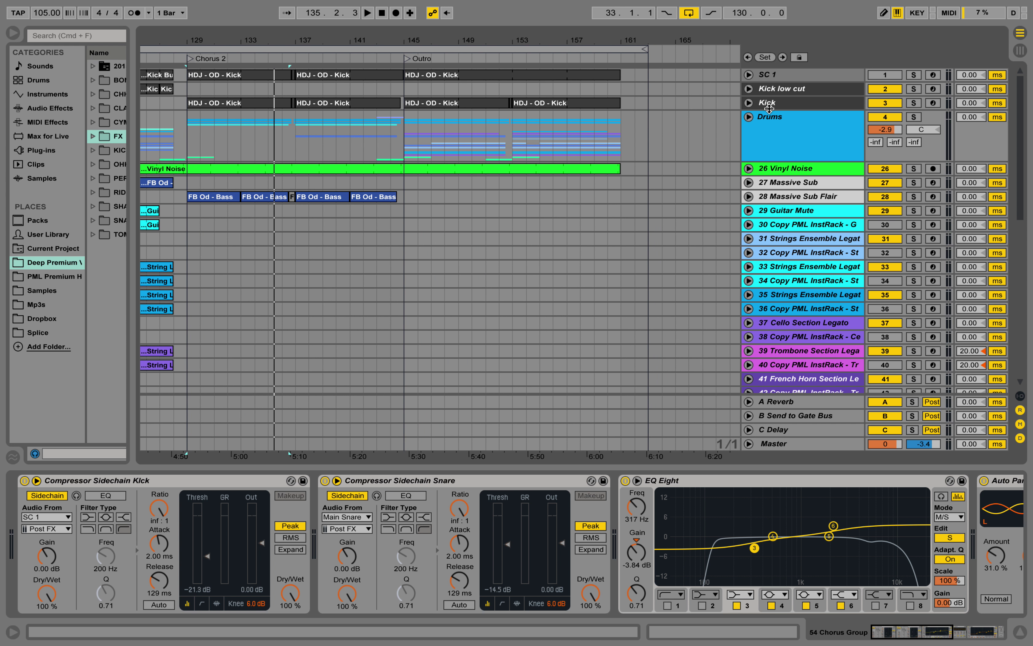
click(750, 117)
scroll(730, 215, down, 2)
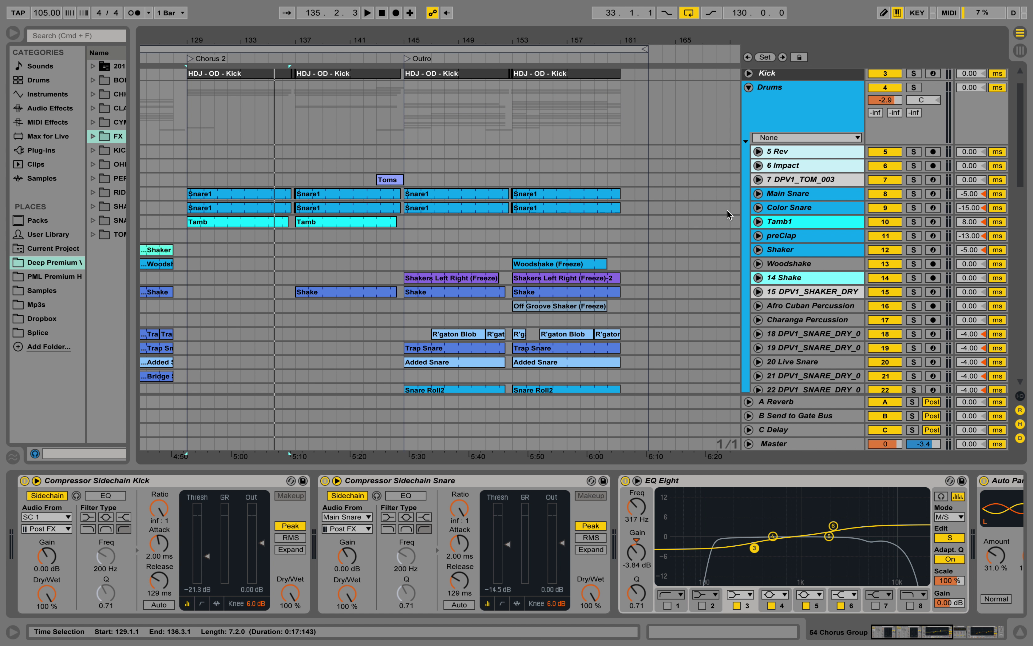
Step: Play the arrangement from the Outro locator at bar 145 and stop after about a bar
scroll(730, 215, up, 2)
drag(535, 34, 546, 56)
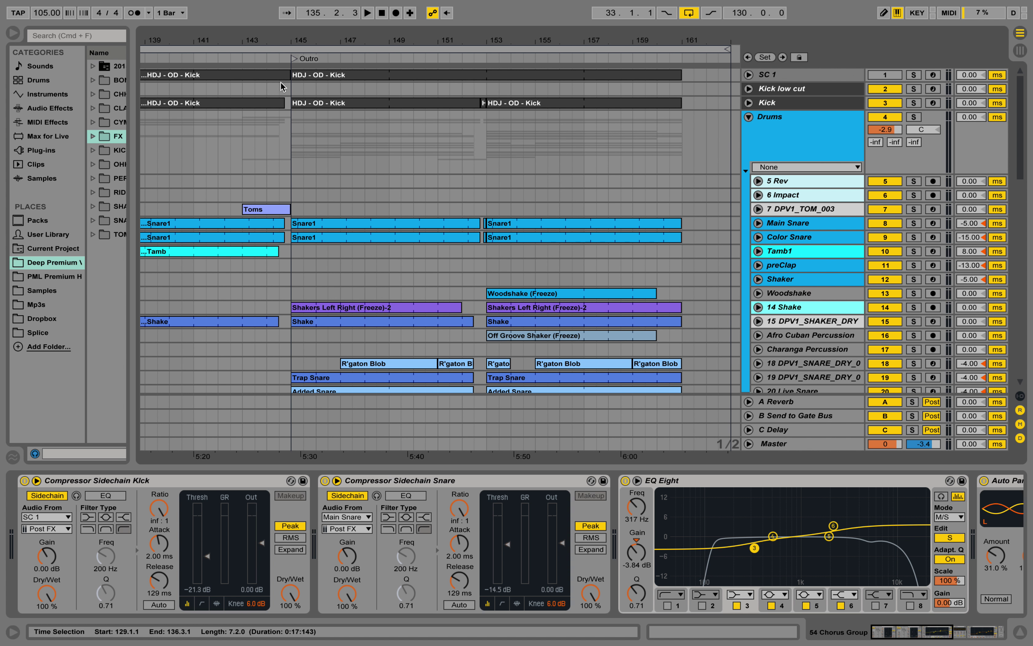
click(293, 61)
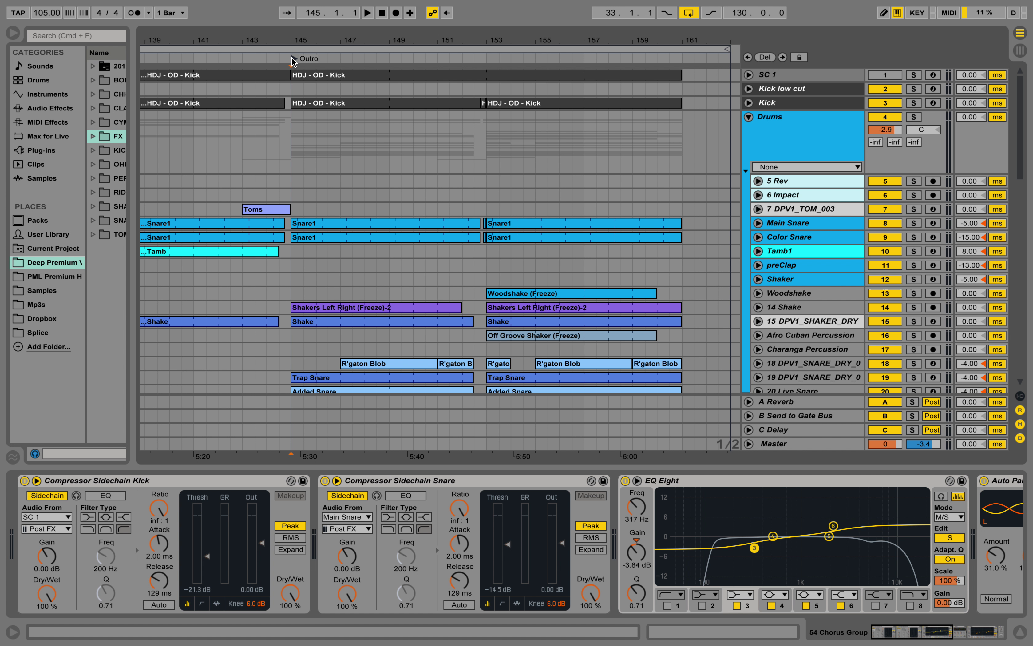
key(space)
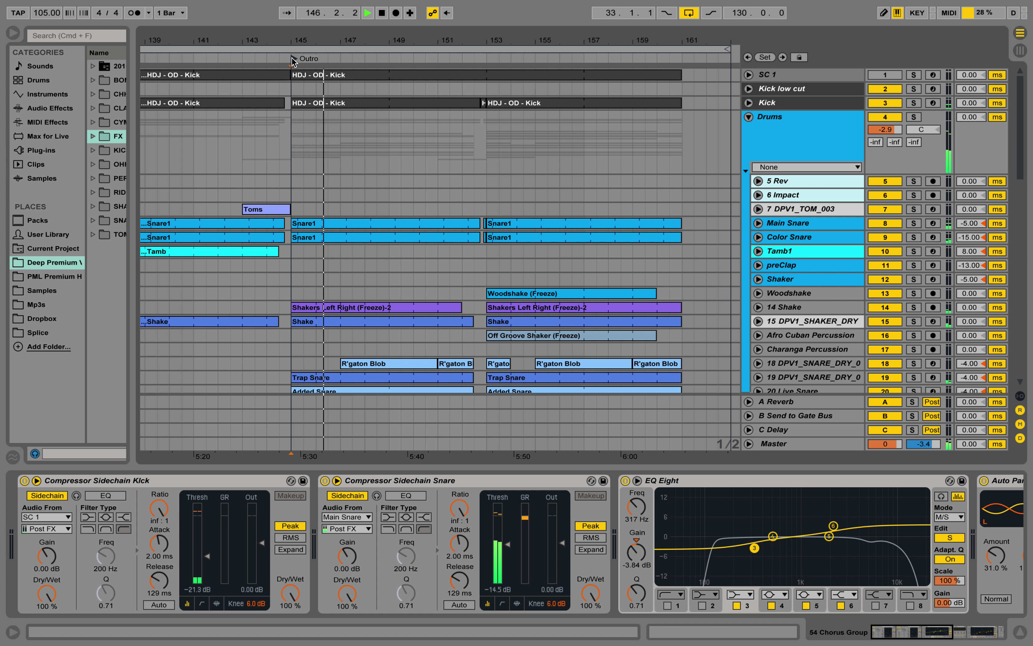
key(space)
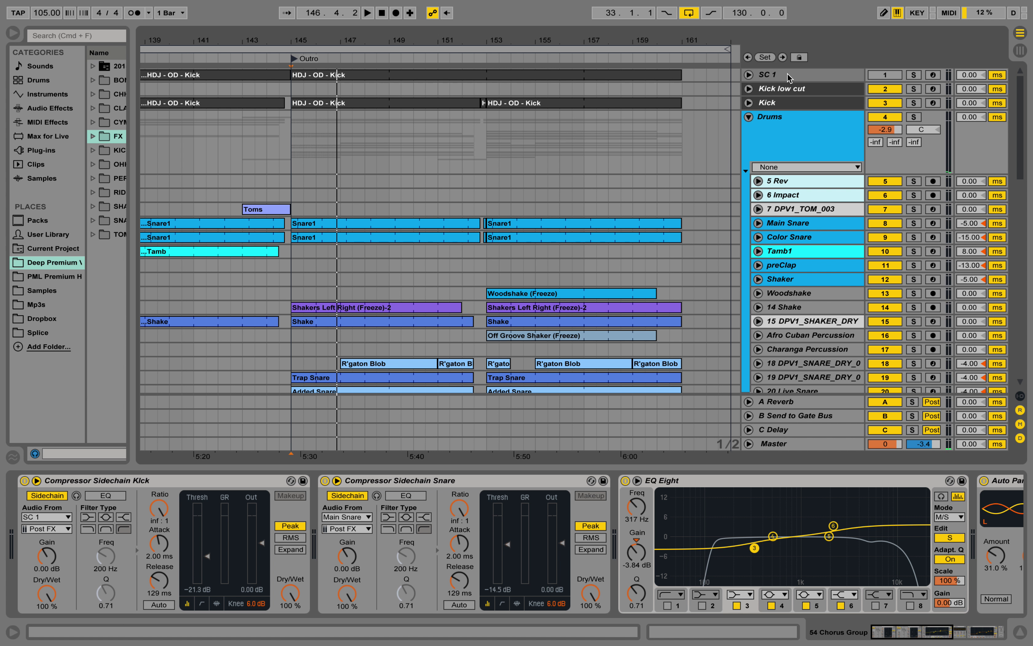
Step: Unfold the Kick and SC 1 tracks and show the device chain of SC 1, followed by that of Kick
click(748, 102)
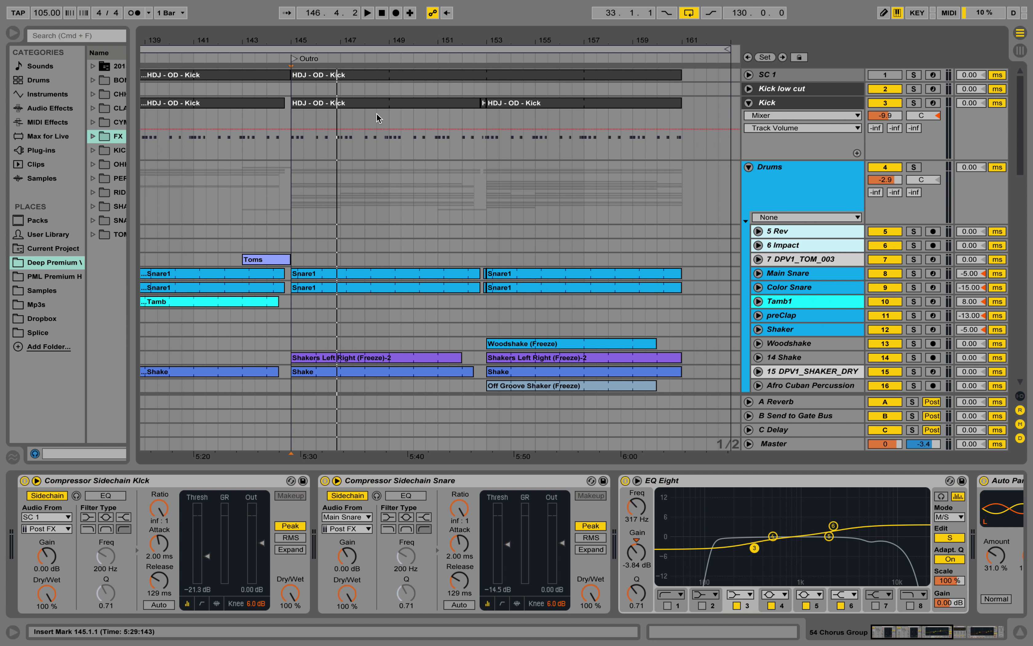
click(749, 74)
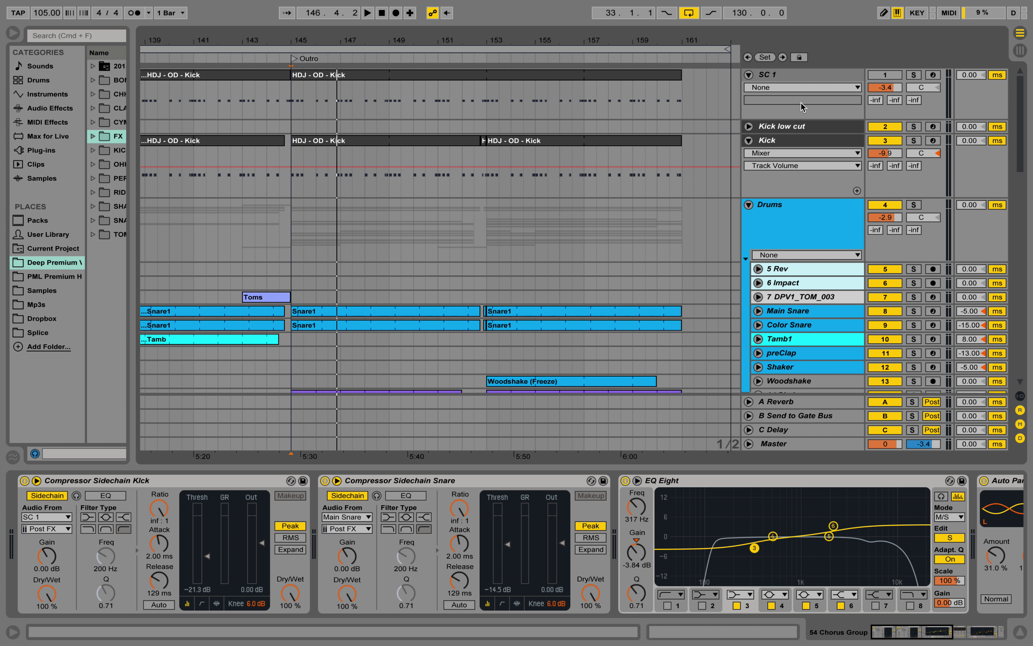
click(783, 77)
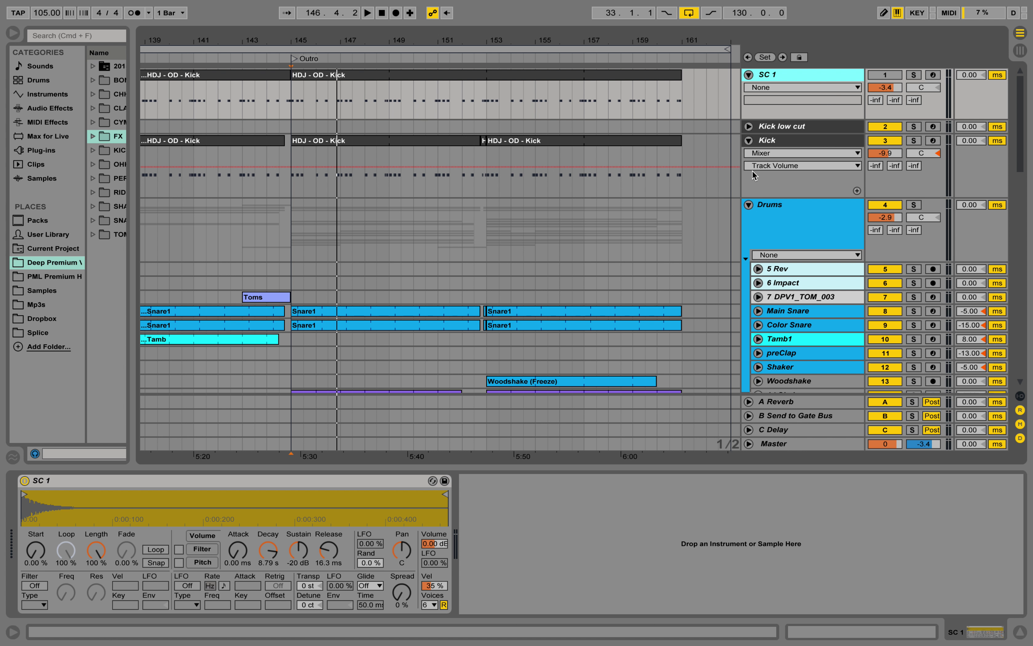
click(793, 140)
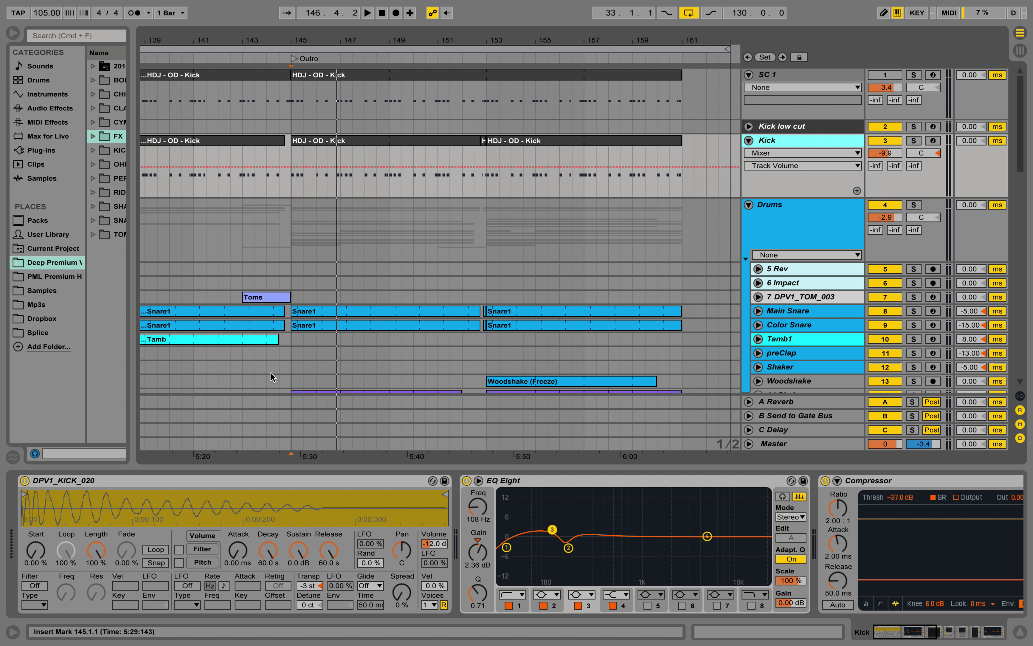
Step: Solo the Kick track and play it briefly from the Outro at bar 145
click(917, 143)
key(space)
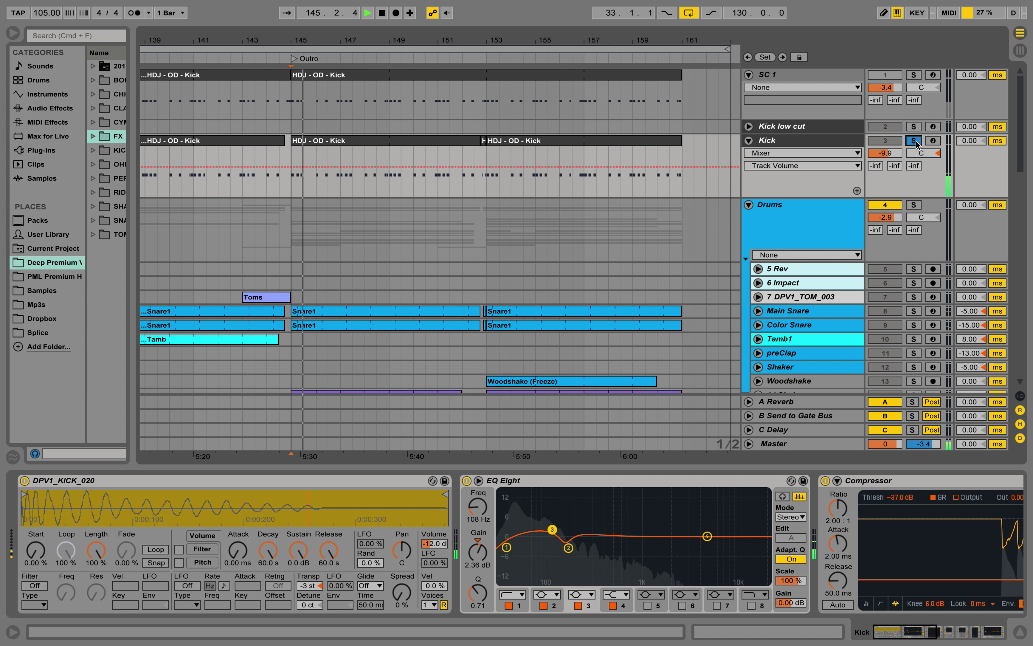
key(space)
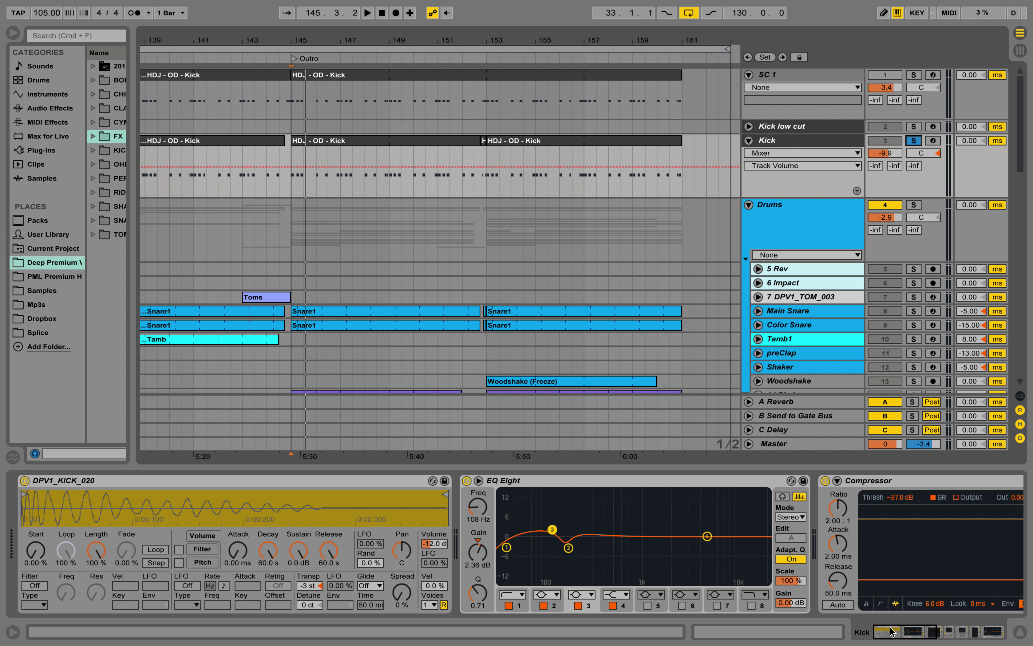
drag(891, 631, 938, 632)
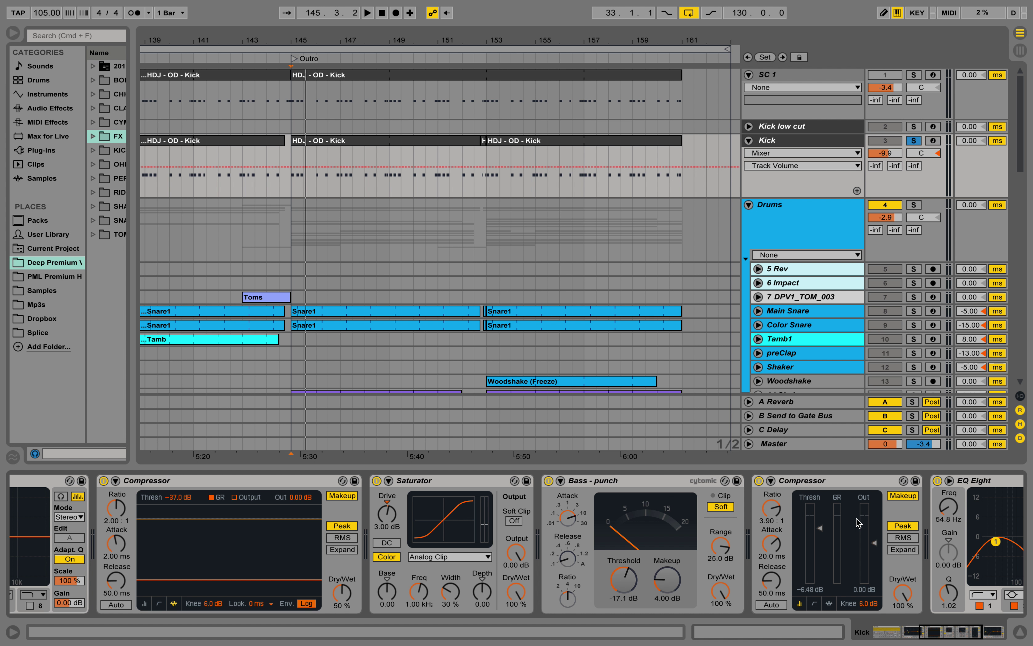
scroll(858, 526, right, 10)
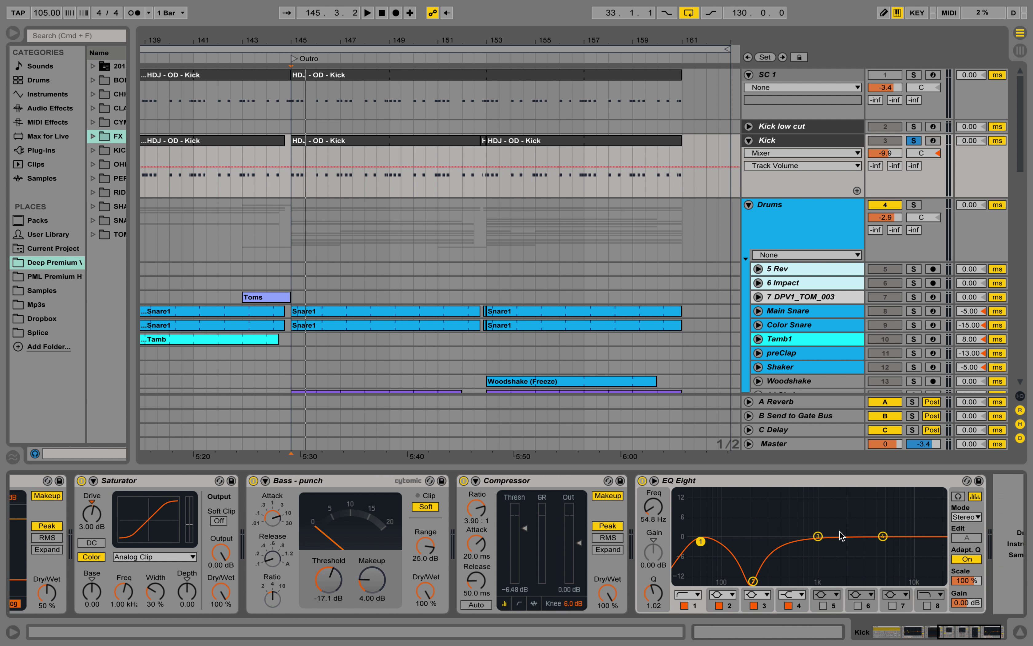
scroll(813, 543, left, 1)
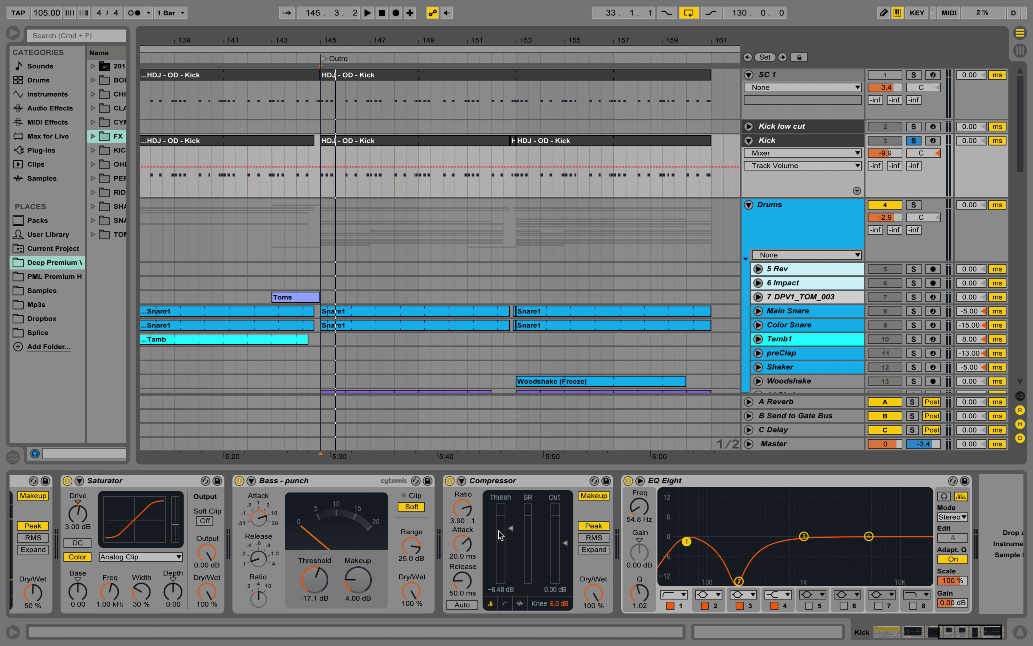
scroll(500, 535, left, 5)
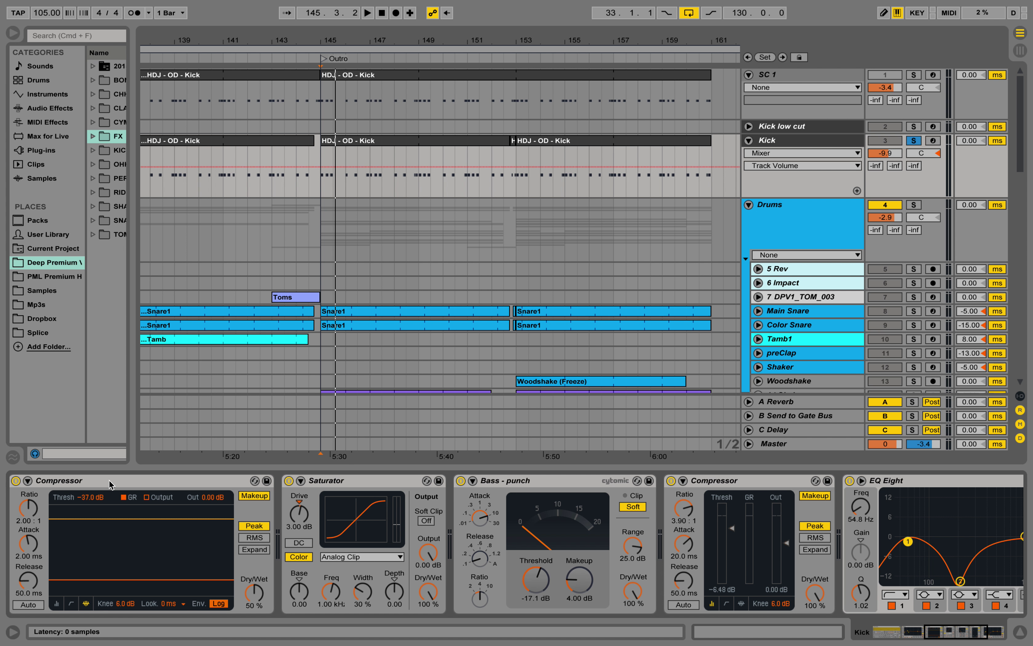
click(121, 483)
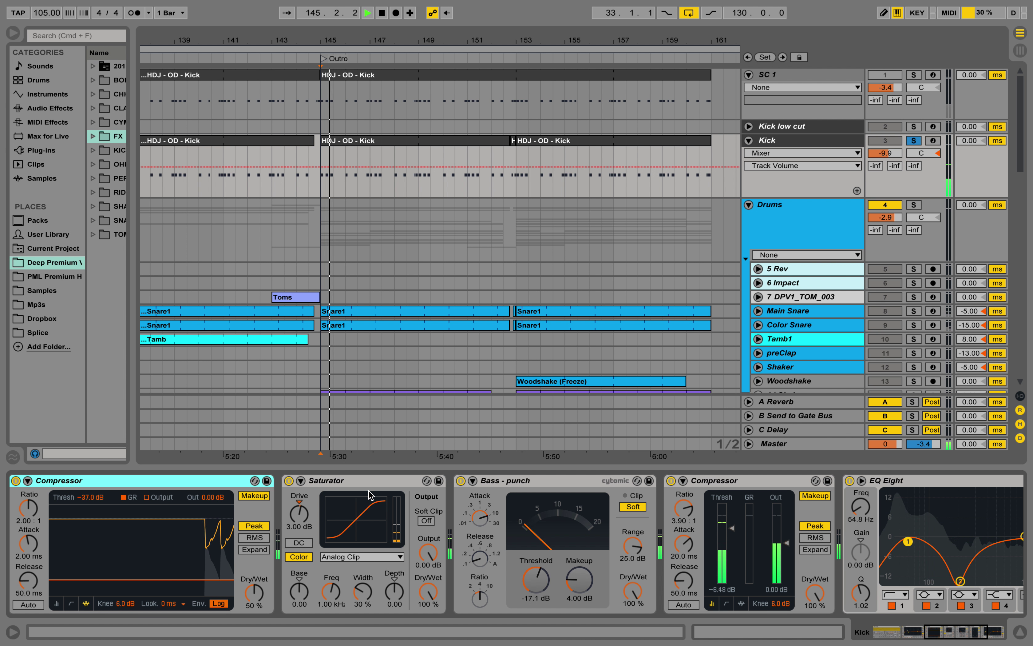
key(space)
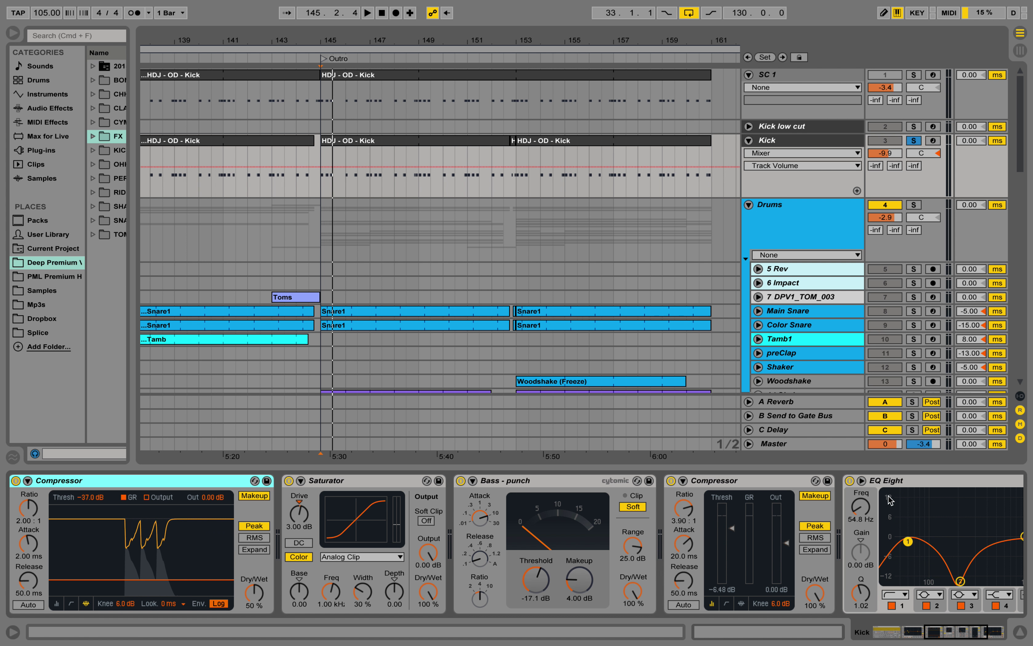
Step: Bypass the Kick's final EQ Eight, second Compressor, Bass - punch, Saturator and first Compressor, and play the kick without them
click(850, 481)
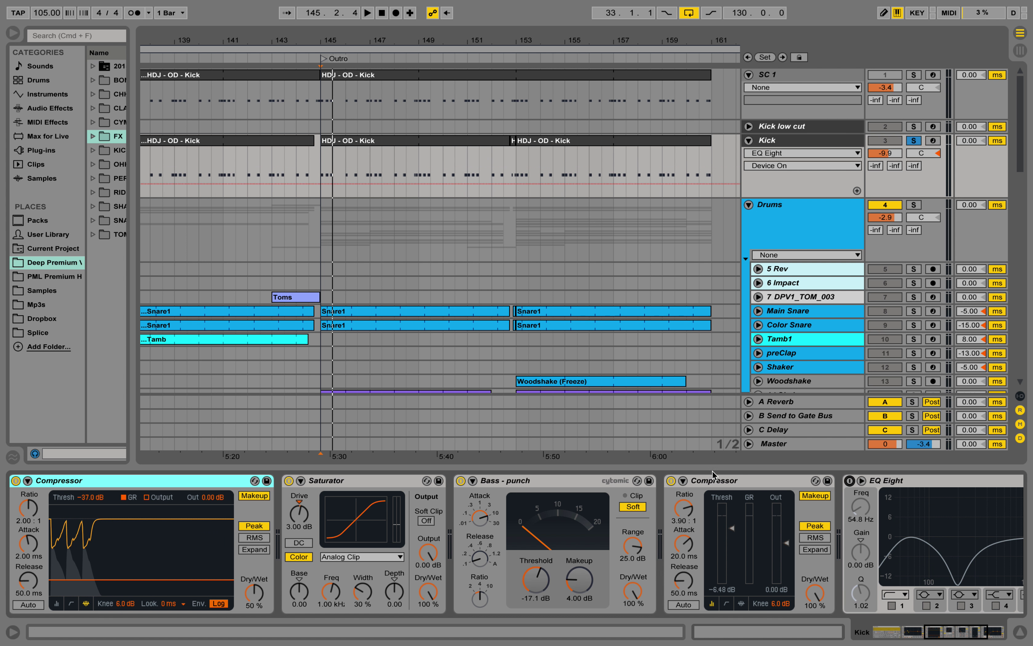
click(672, 481)
click(460, 481)
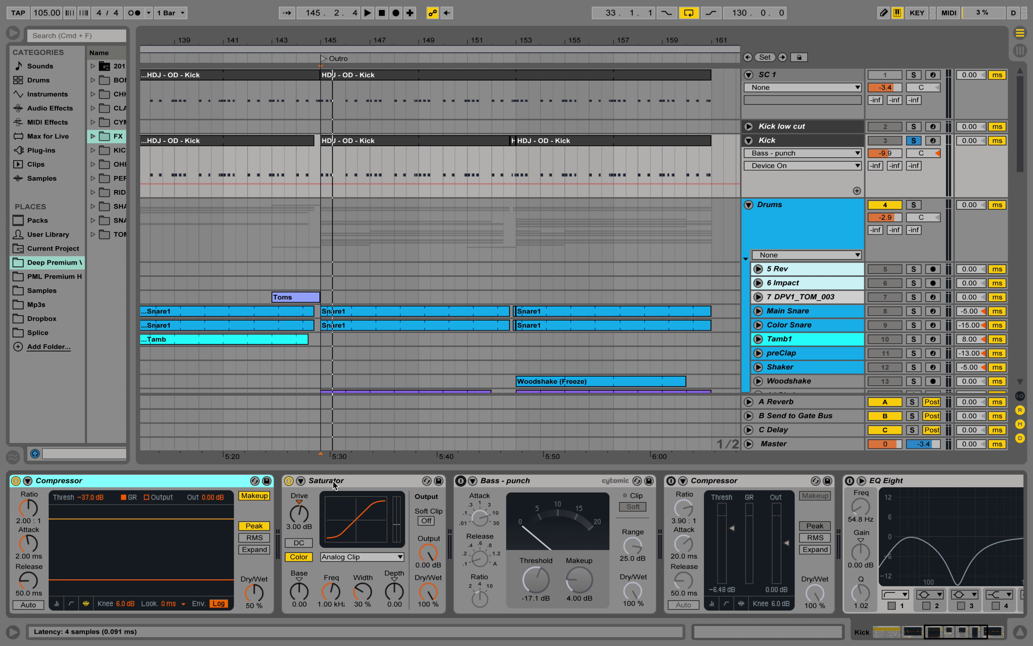
click(291, 480)
click(16, 480)
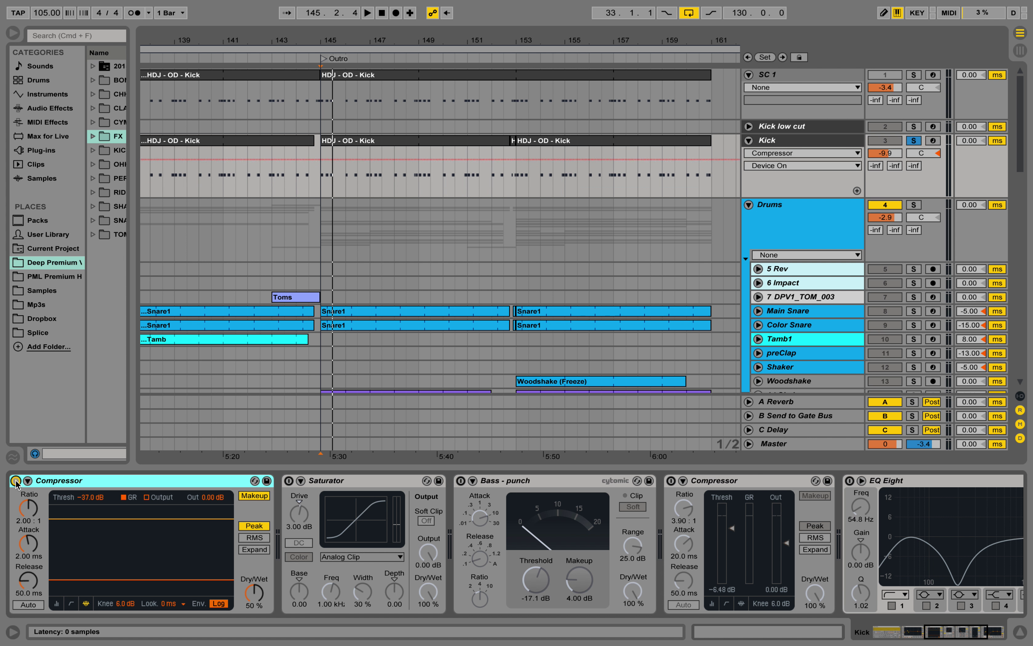
key(space)
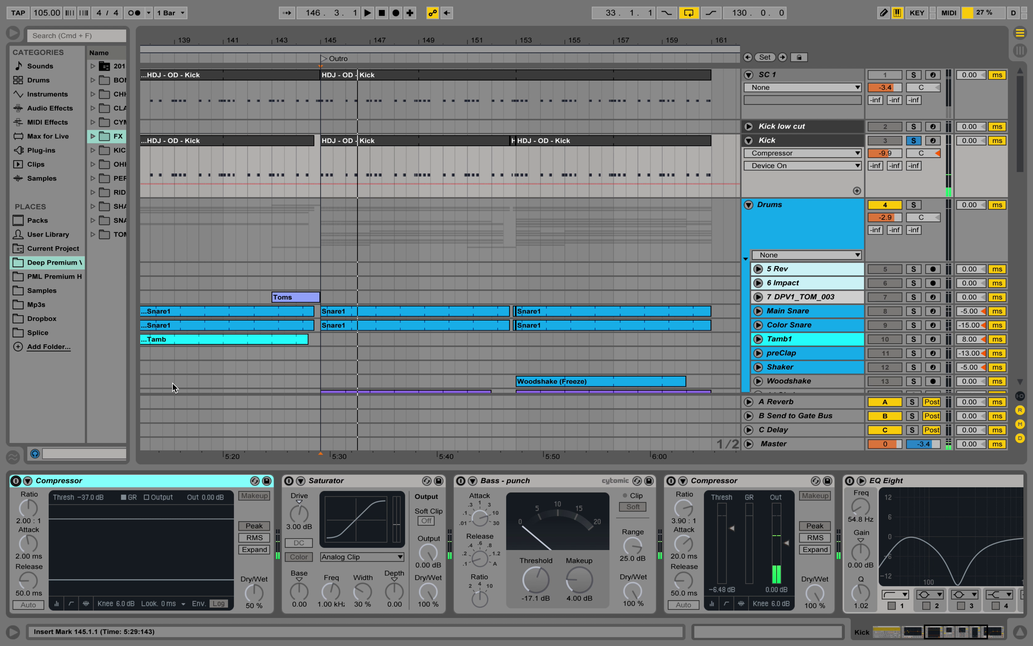
Step: Re-enable the Kick's first Compressor and its Saturator one at a time, playing the kick after each
click(16, 481)
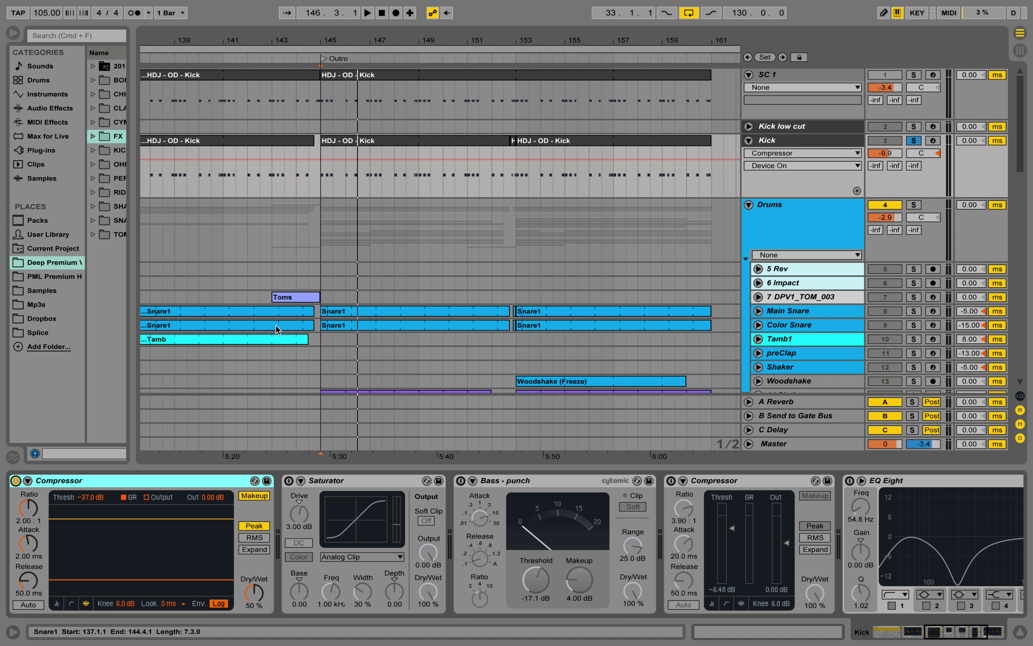
key(space)
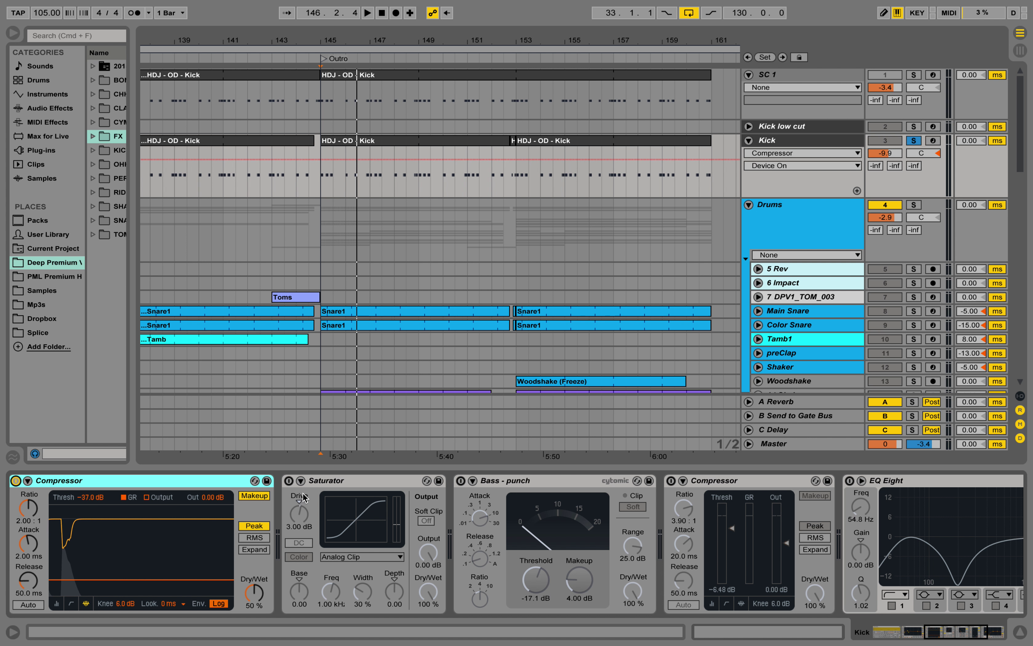
click(289, 481)
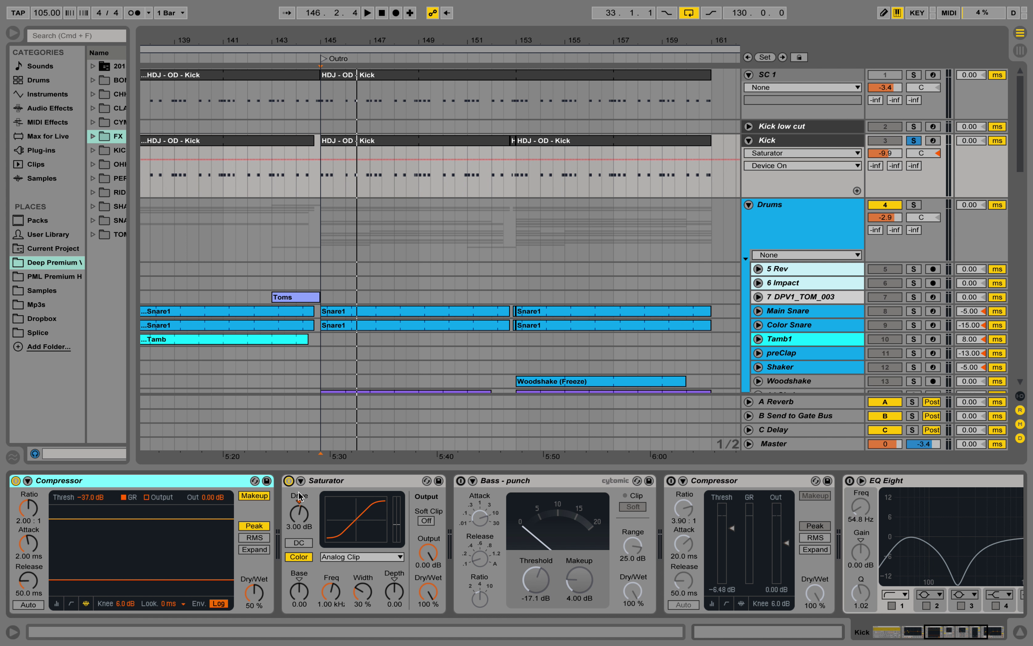
key(space)
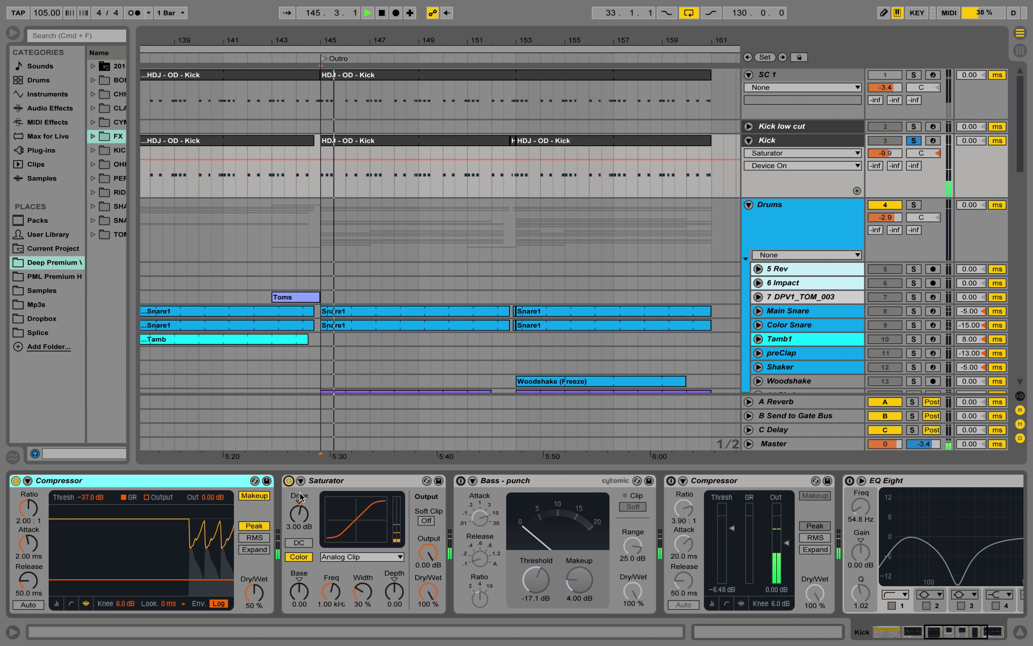
Step: Re-enable the Bass - punch device on the Kick track and play the kick from bar 145 to hear it
click(461, 481)
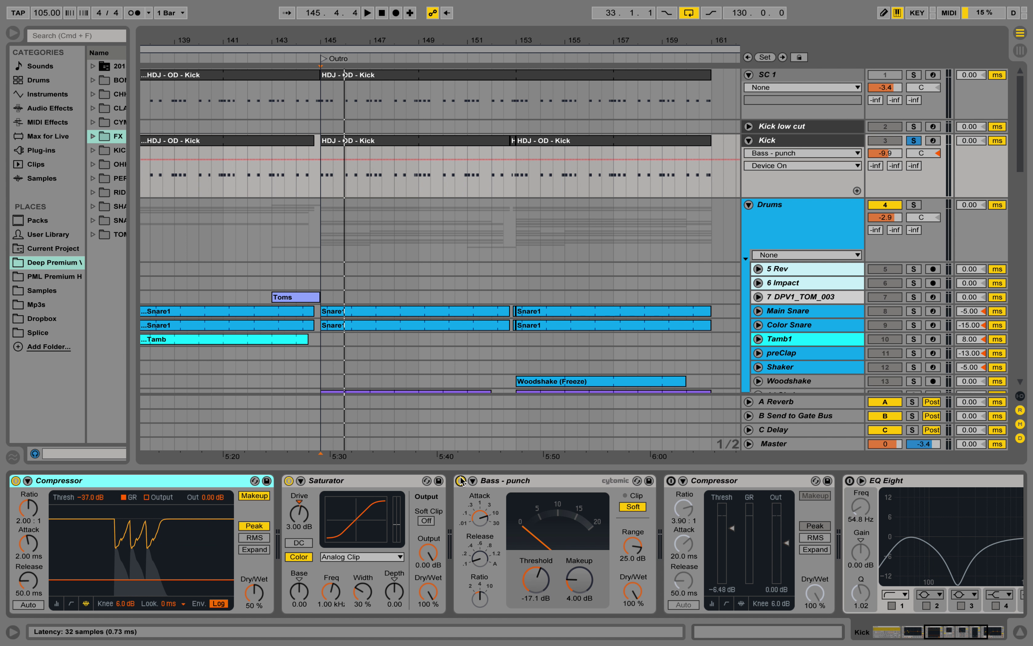
key(space)
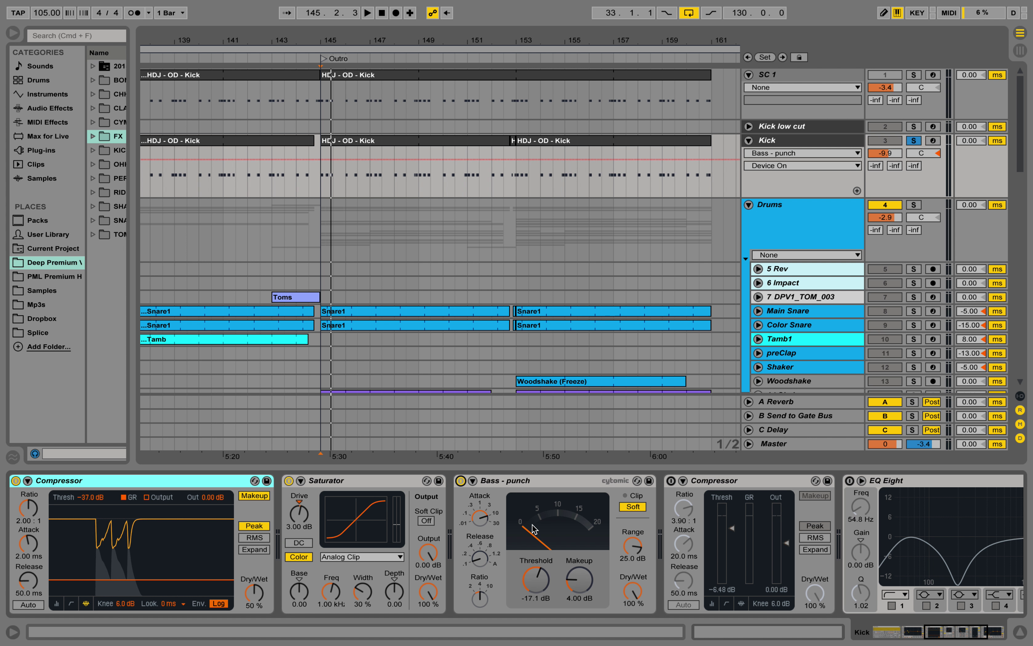
key(space)
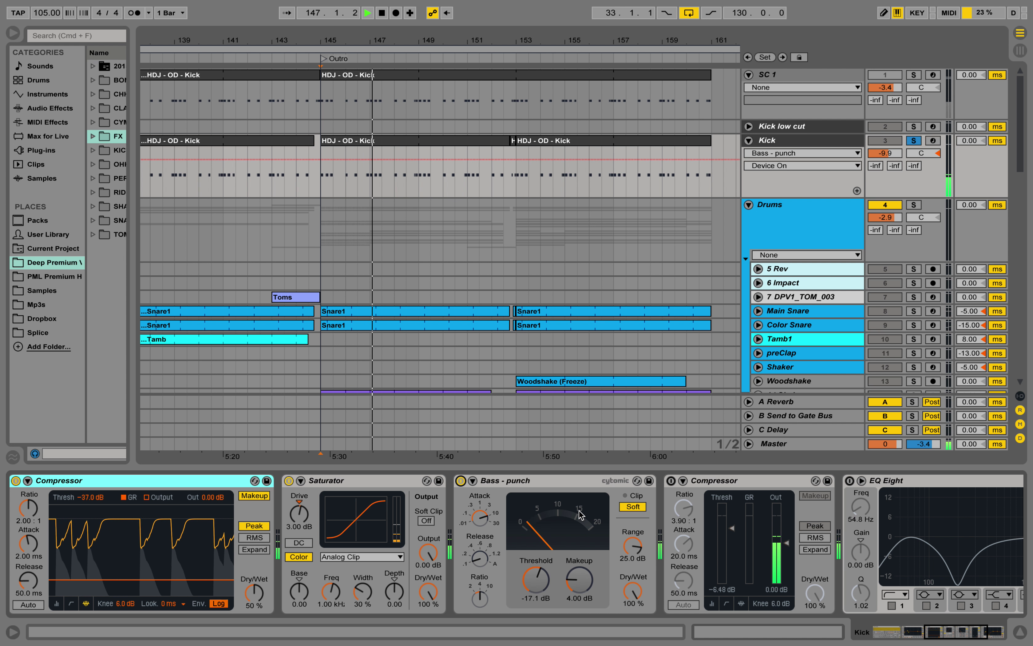
key(space)
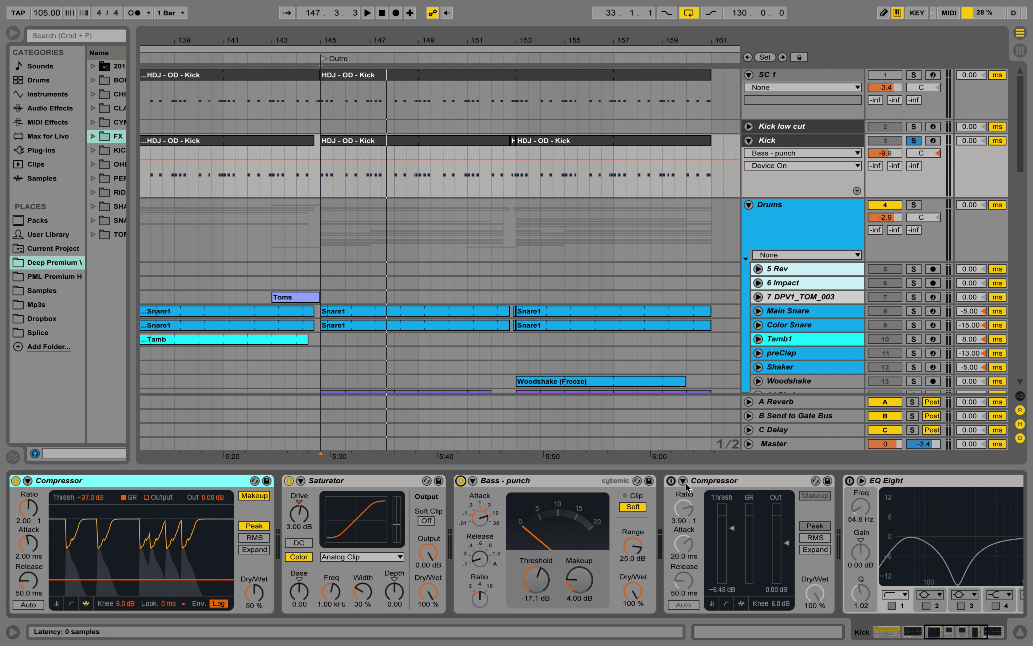
Step: Re-enable the Kick's second Compressor and play the kick again from bar 145
click(671, 480)
scroll(682, 483, right, 3)
key(space)
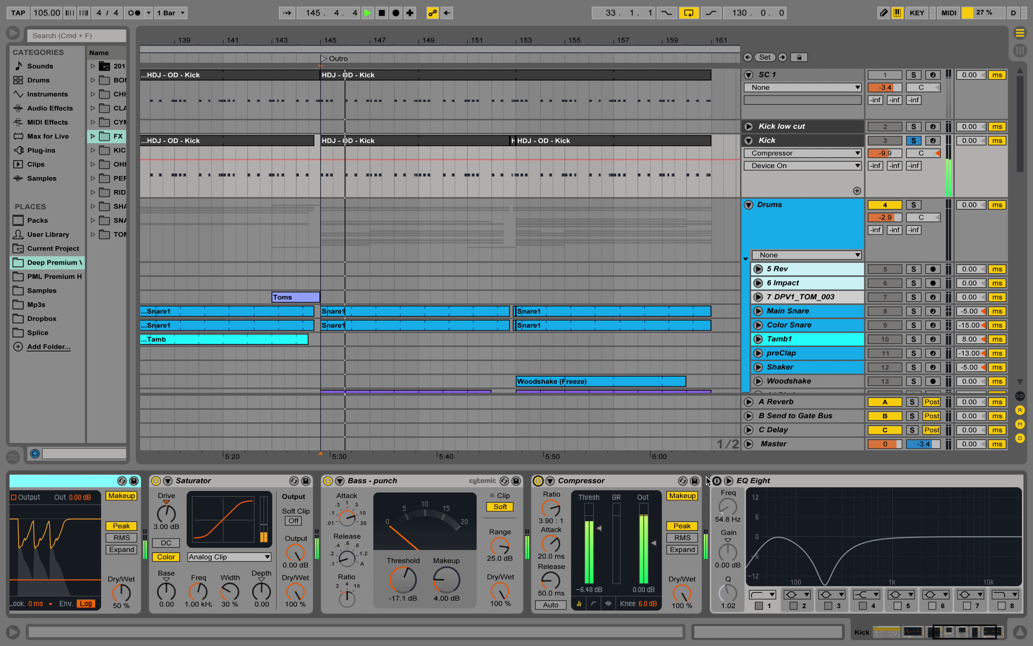
key(space)
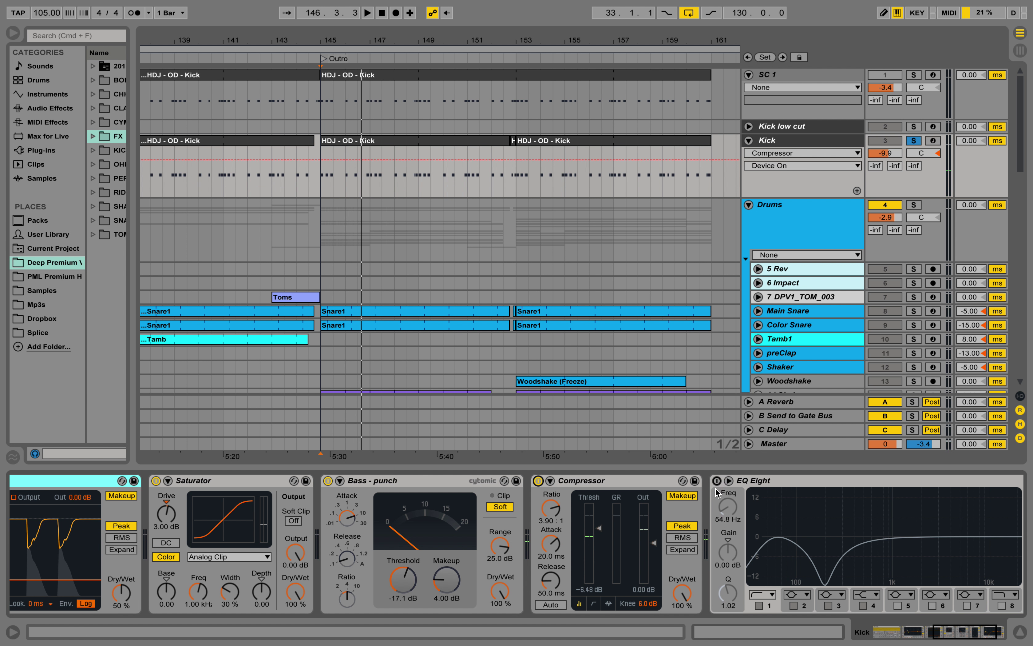
Step: Re-enable the final EQ Eight on the Kick track and play the kick with its complete effects chain
scroll(718, 487, right, 2)
scroll(718, 492, right, 1)
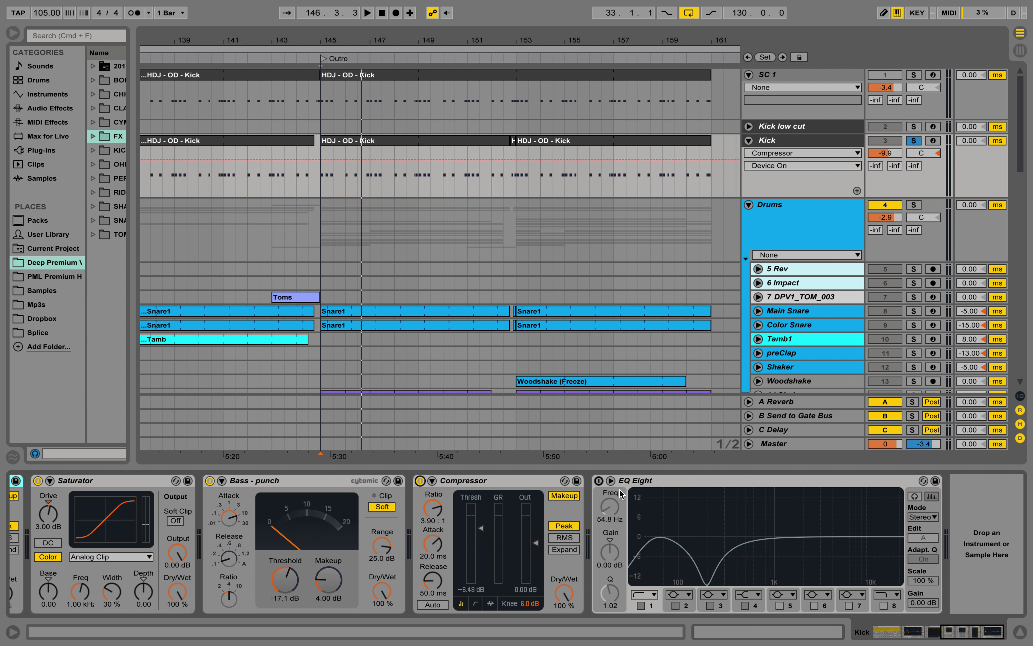
click(601, 482)
key(space)
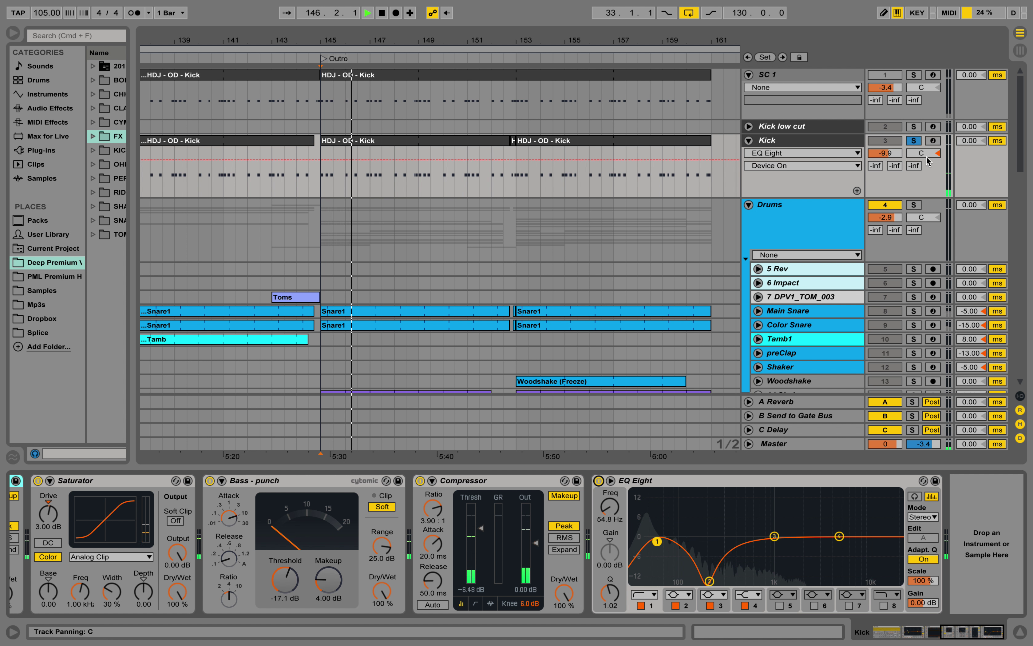
key(space)
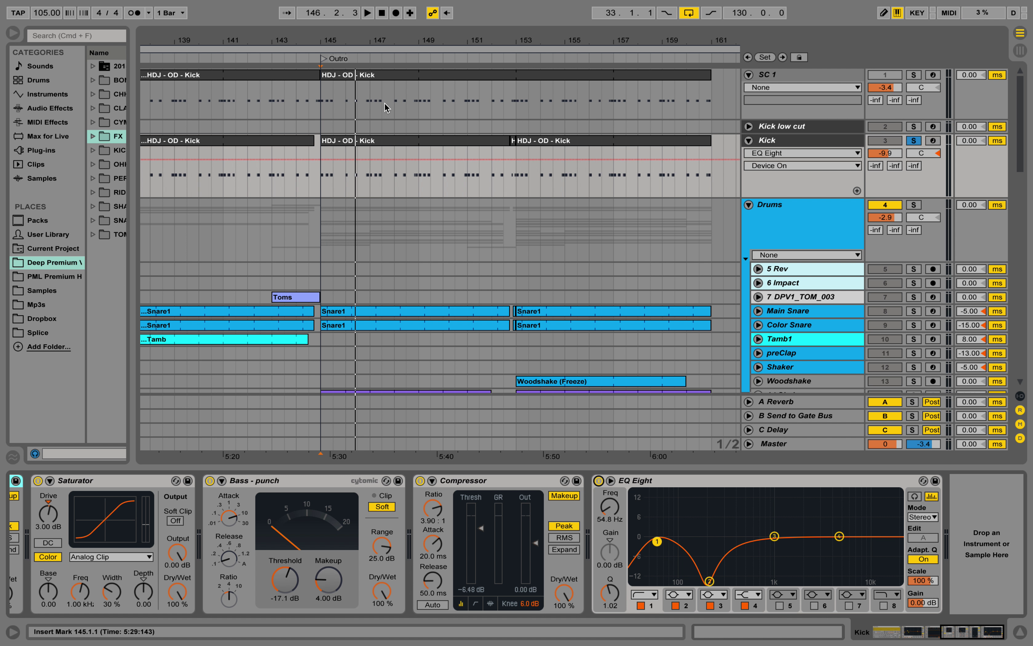
Step: Display the Drums group's effects and look over its individual tracks across the second chorus and the outro
drag(422, 40, 495, 38)
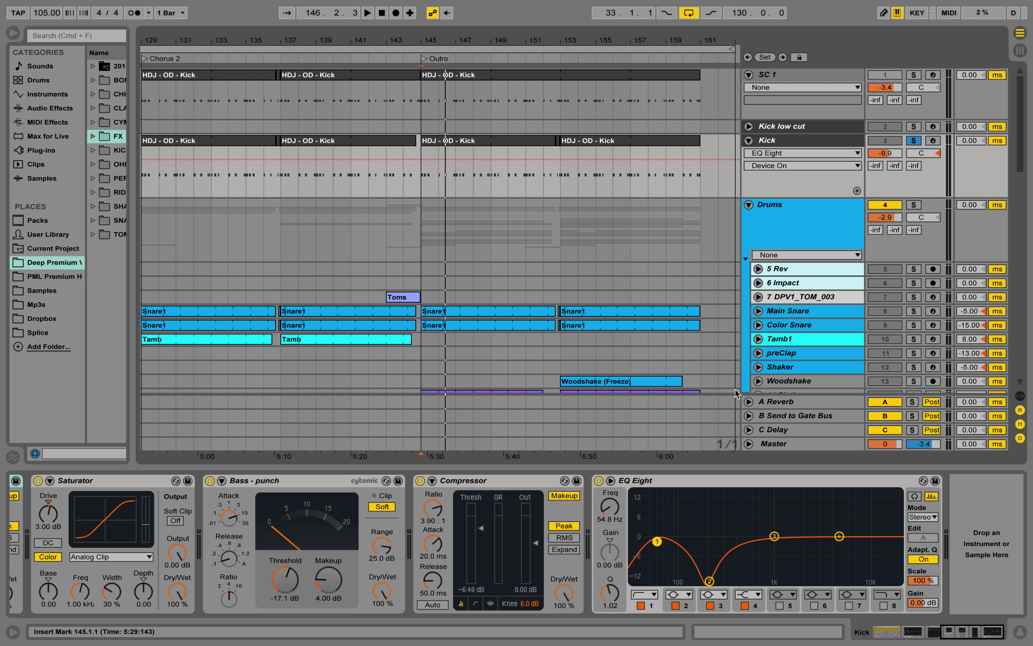
scroll(779, 213, down, 3)
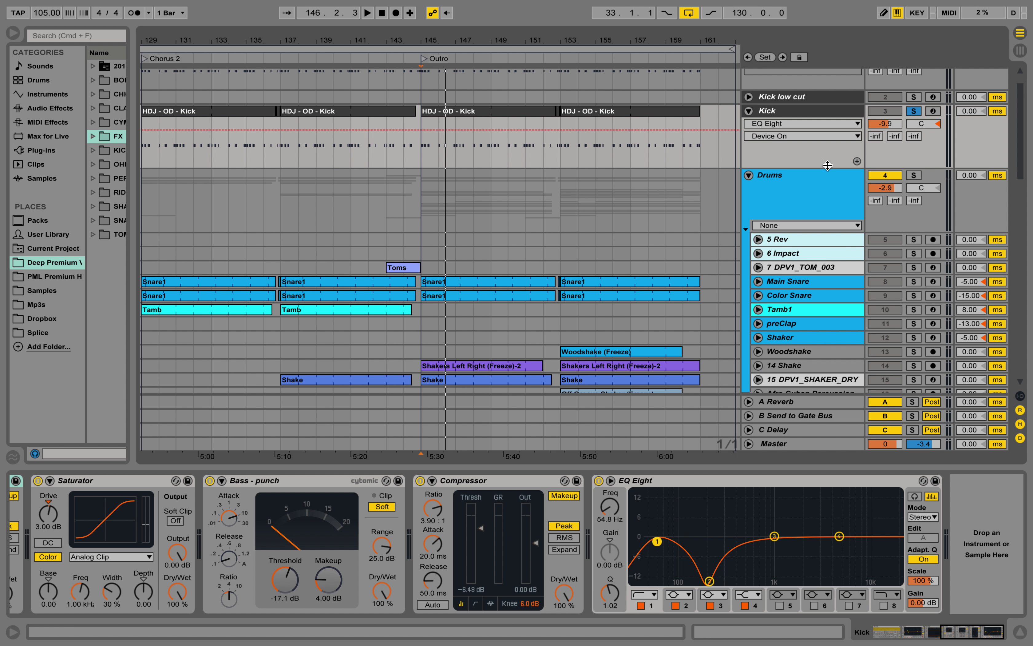
click(815, 176)
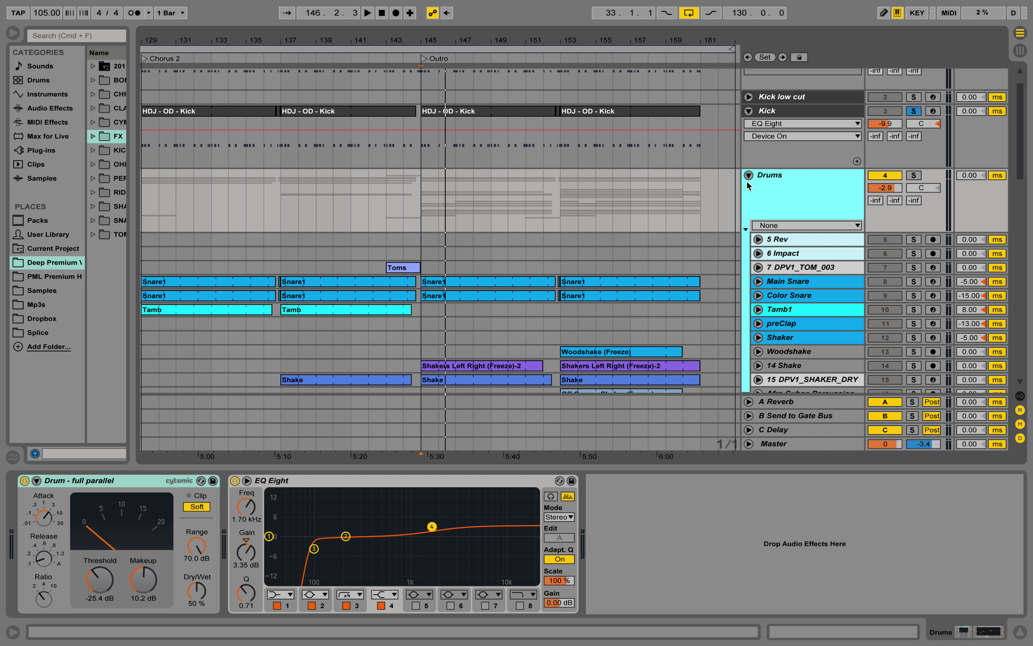
scroll(489, 310, down, 2)
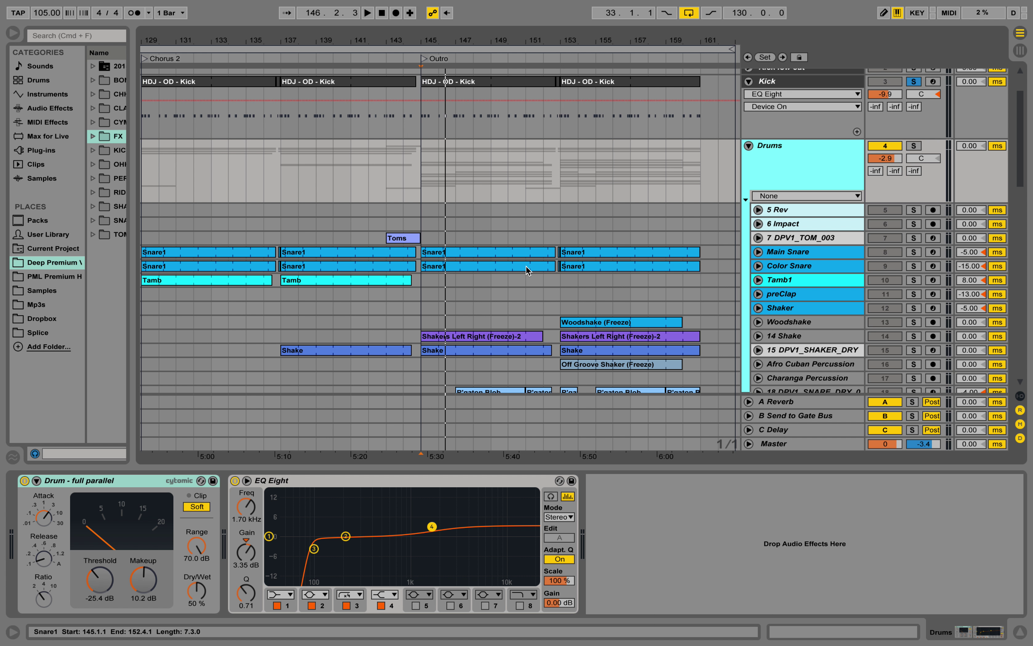
scroll(525, 265, down, 3)
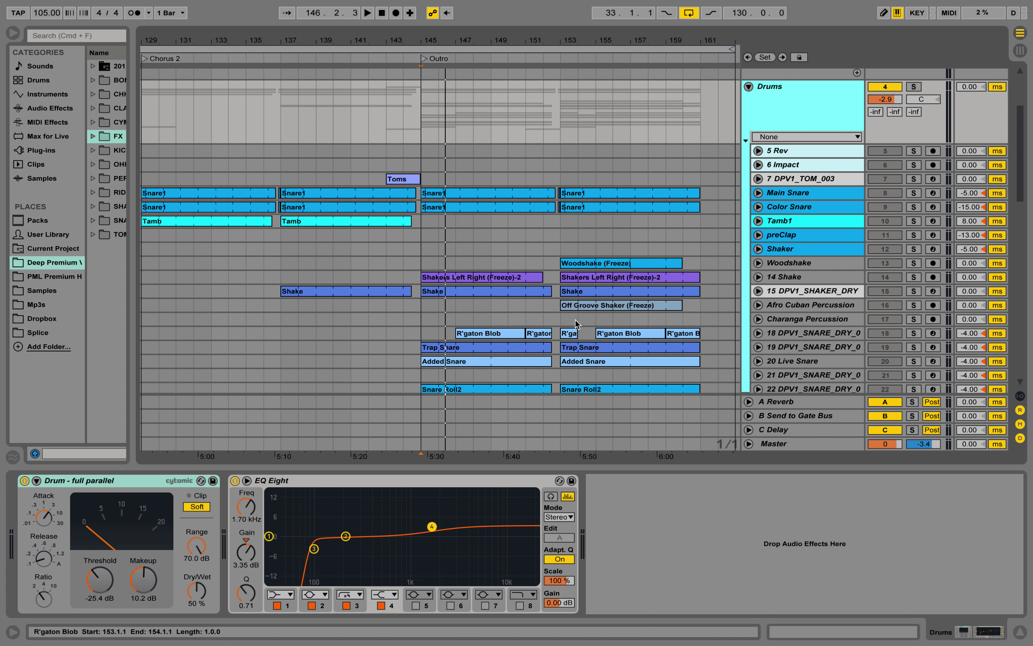
scroll(636, 316, up, 2)
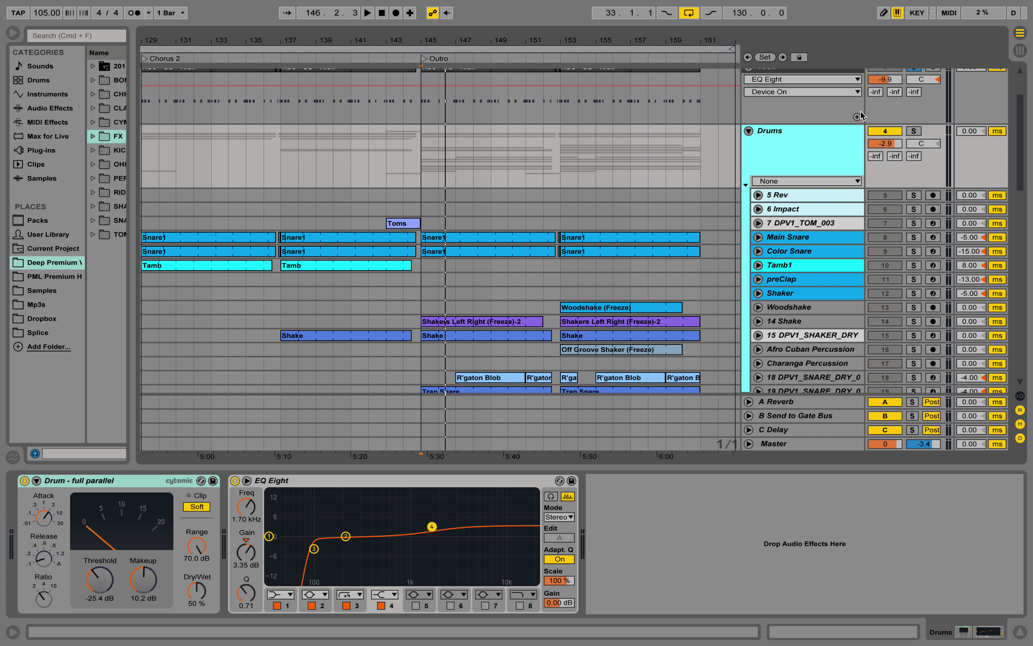
Step: Unfold Main Snare, solo it alongside the Kick, display its devices and play both from bar 145
scroll(860, 115, up, 1)
click(758, 267)
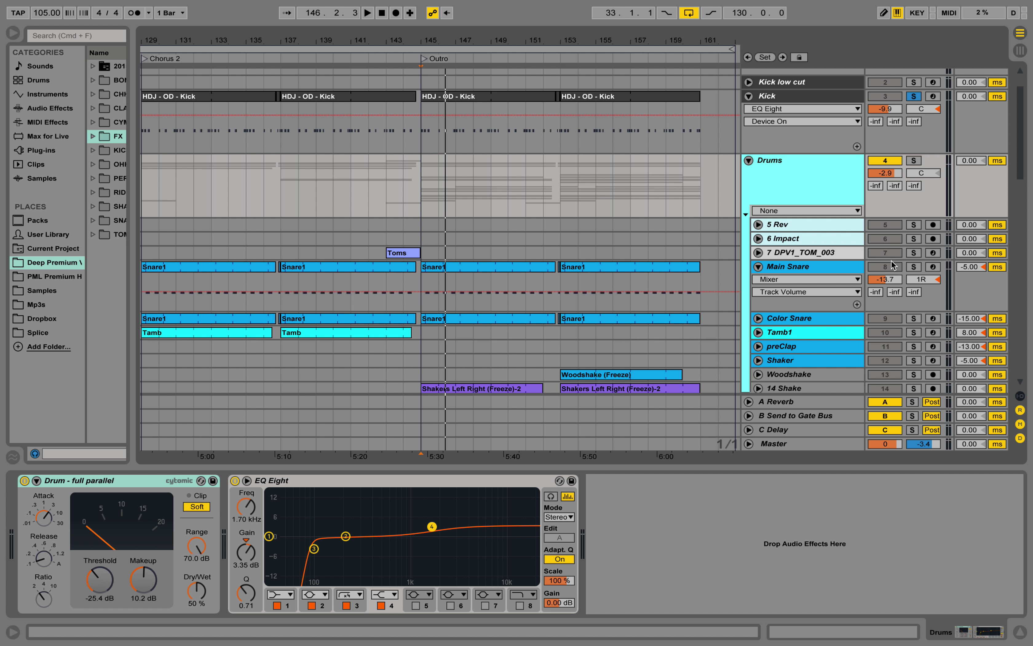
click(914, 267)
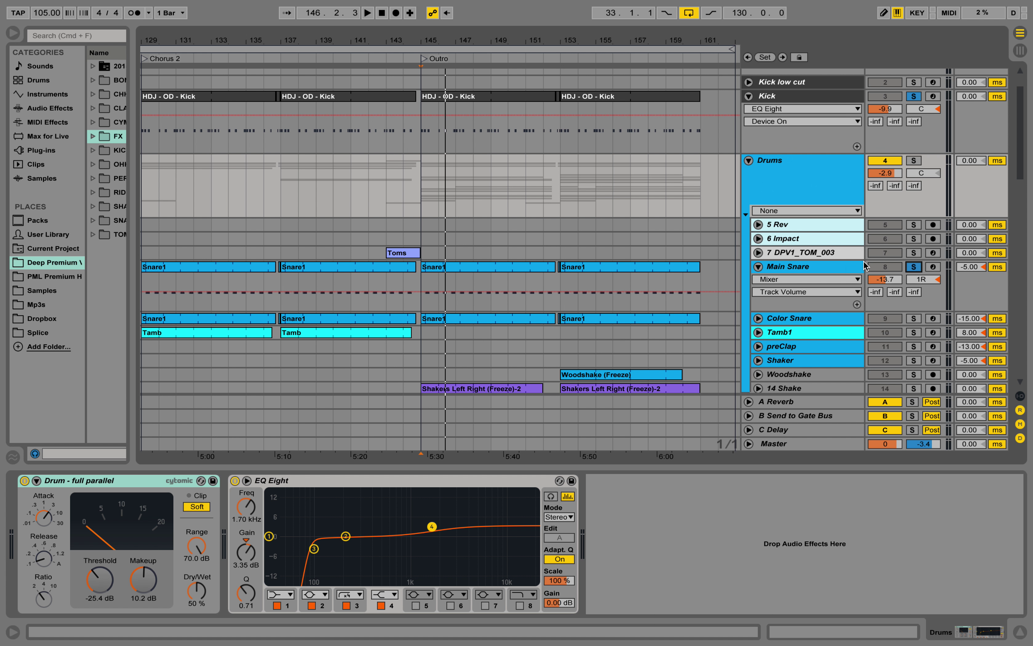
click(845, 265)
key(space)
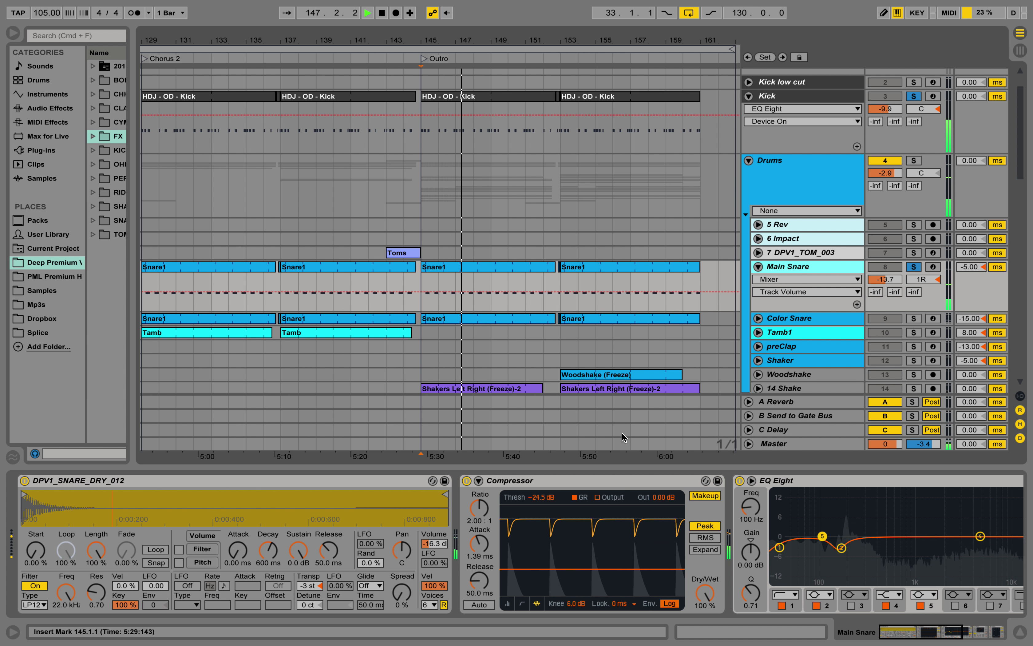
Step: Open the Kick clip at bar 145 to examine its note pattern during playback, and close the clip editor
click(479, 96)
key(space)
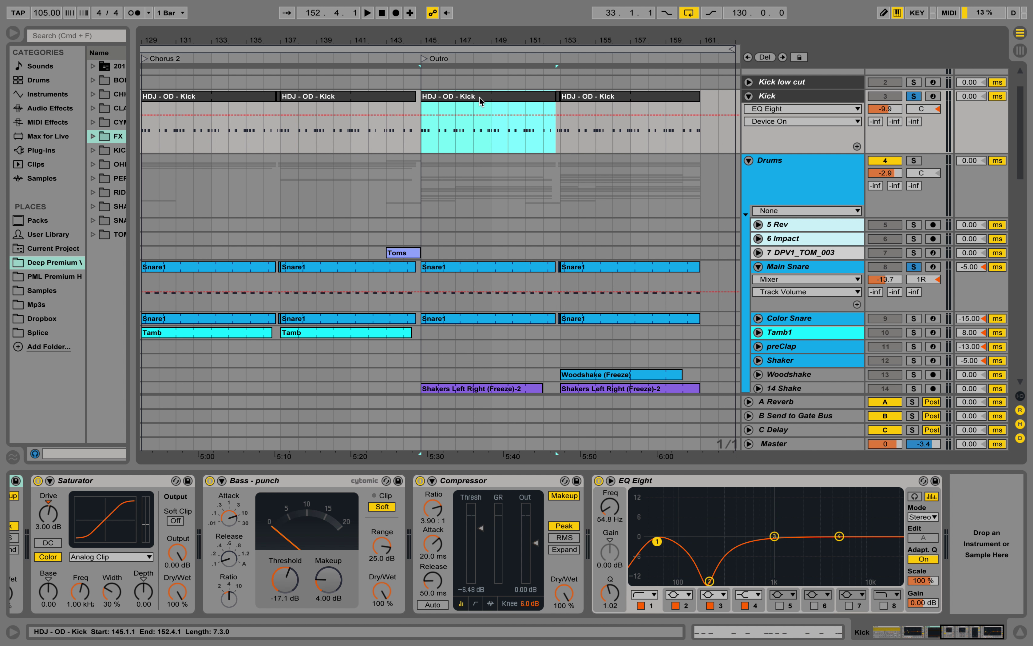
double_click(480, 96)
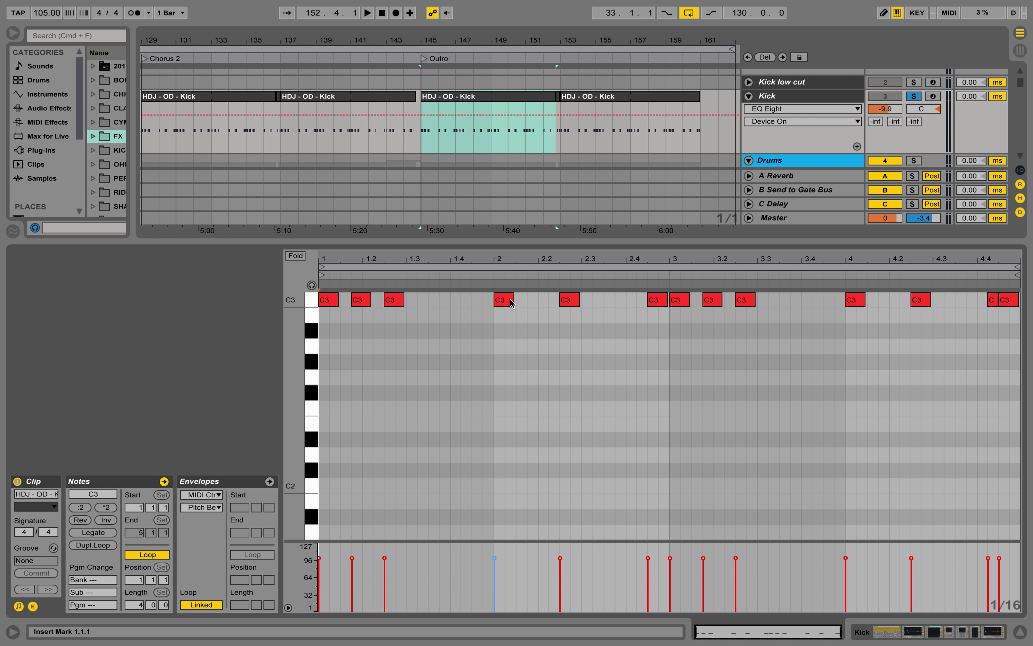
scroll(512, 303, up, 2)
key(space)
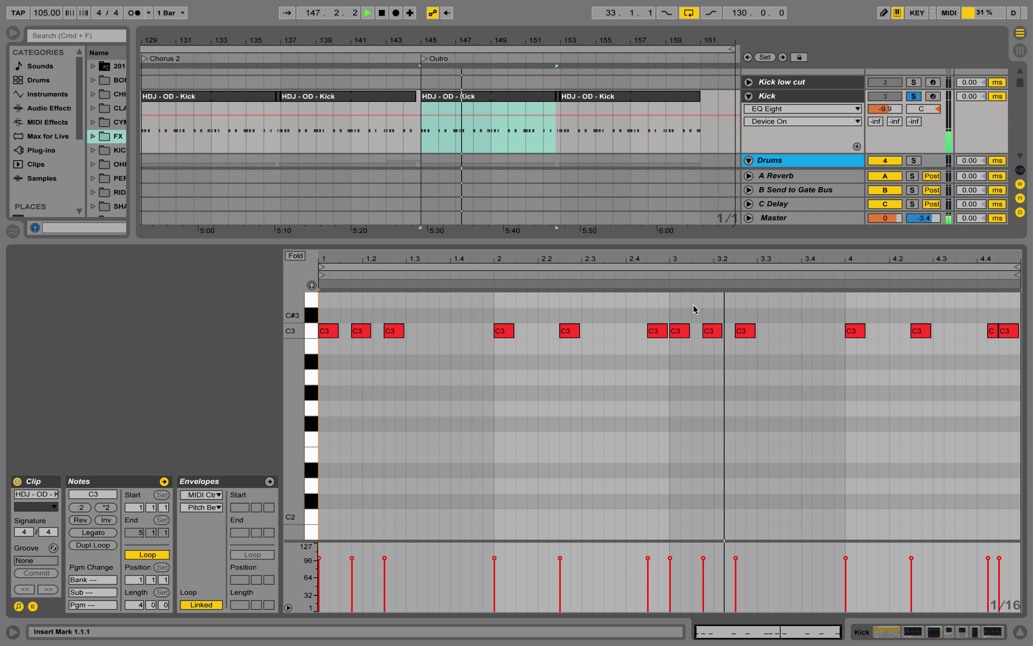
key(space)
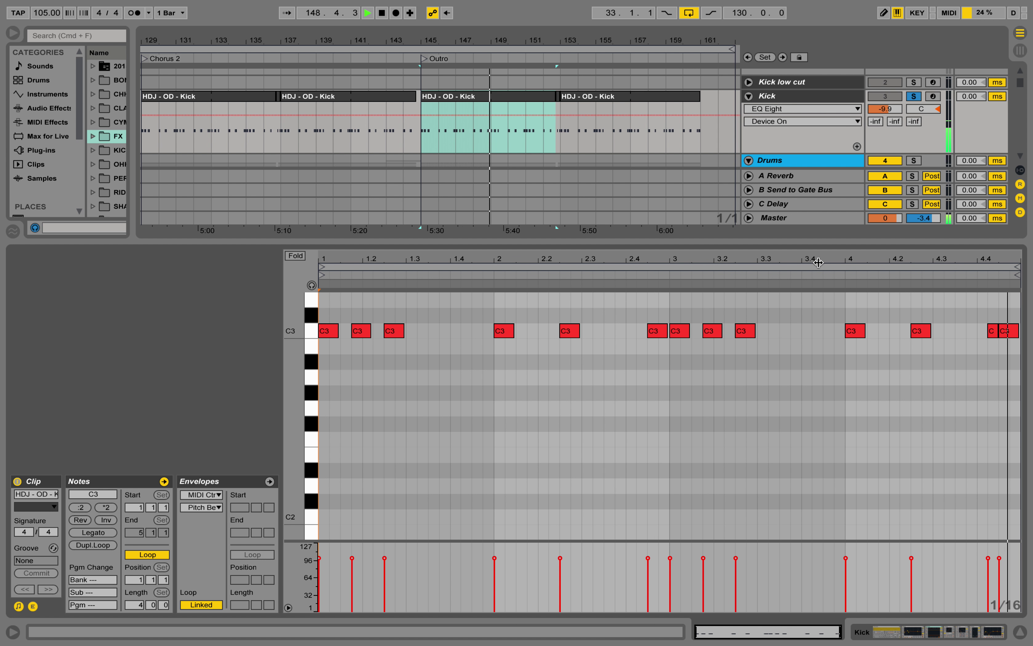
click(1019, 632)
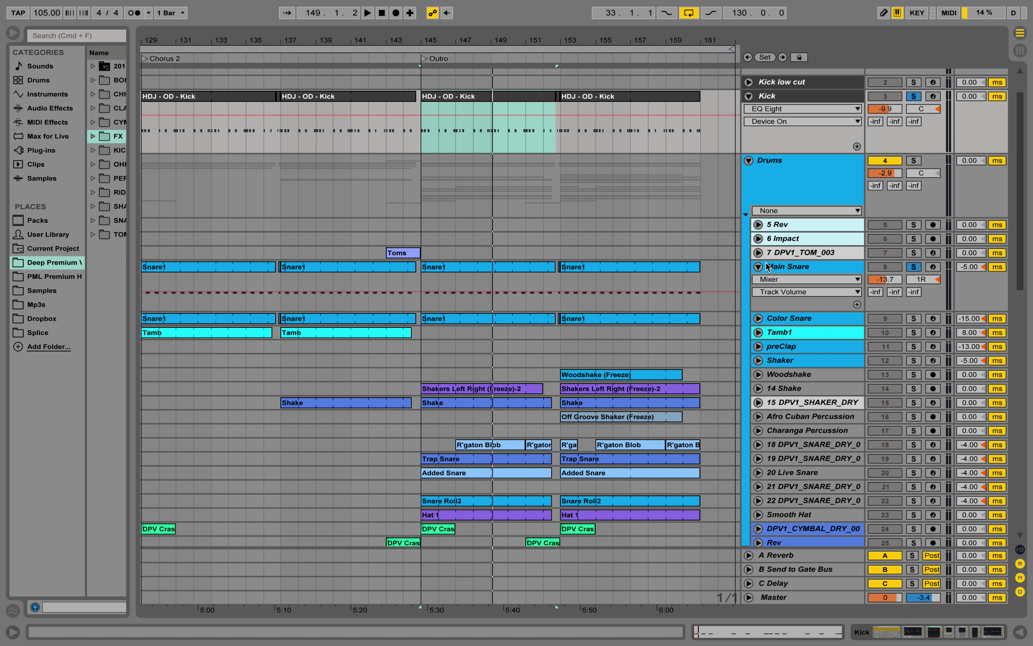
Step: Play Main Snare with the kick from bar 145, bypassing and re-enabling its first Compressor to compare the sound
double_click(795, 268)
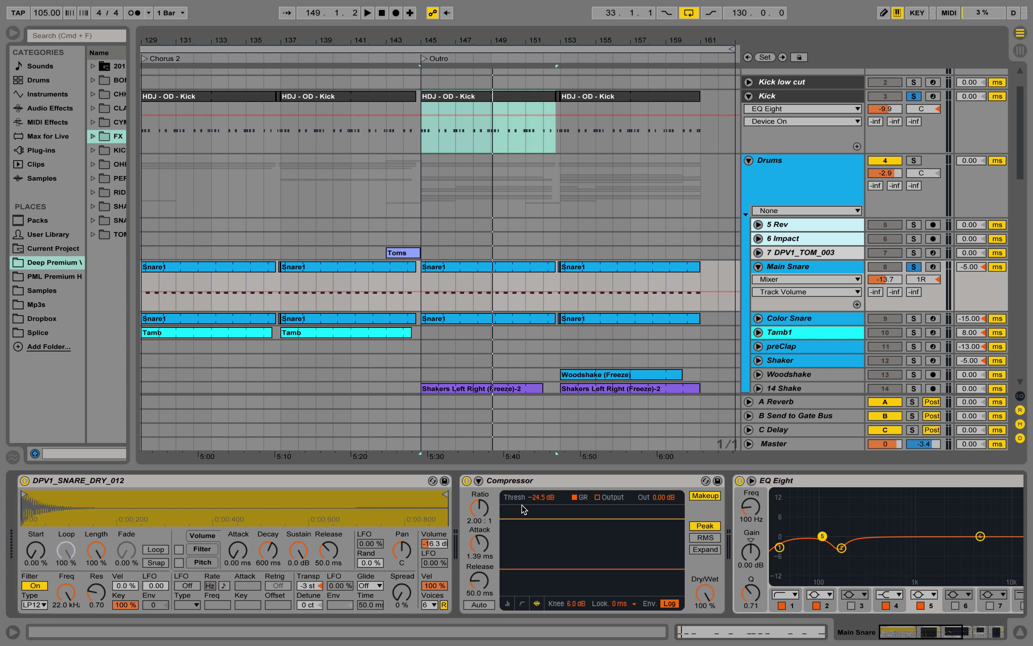
key(space)
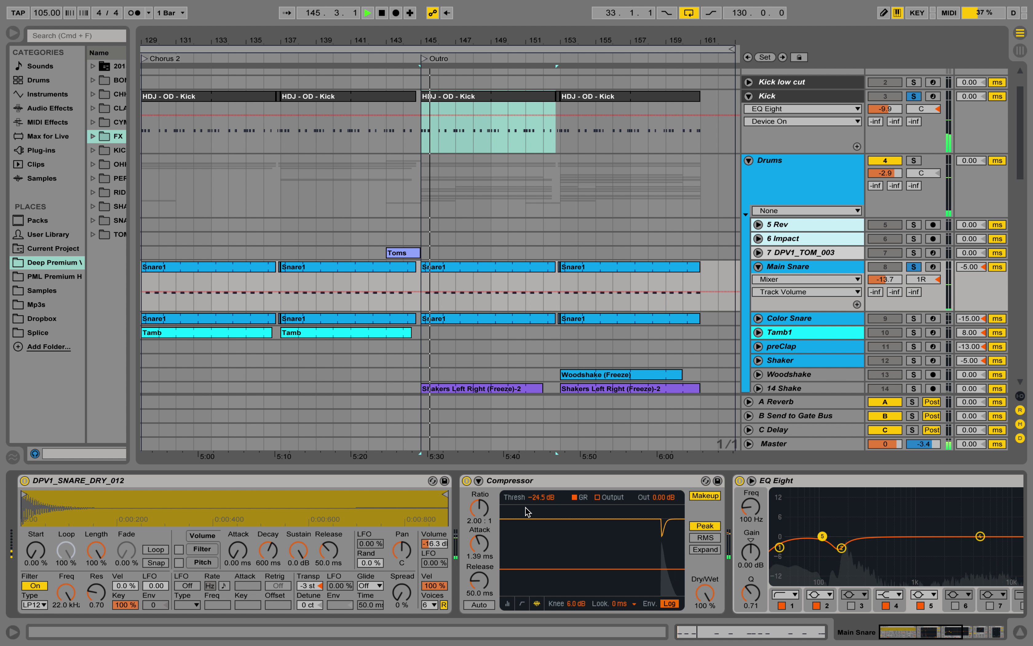
click(467, 480)
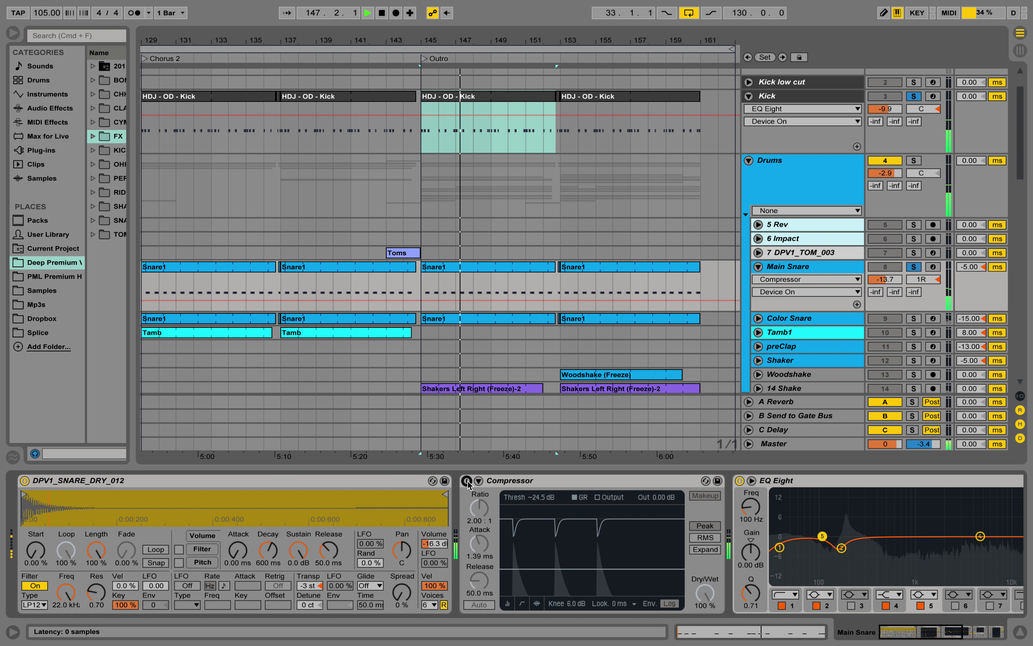
key(space)
click(466, 480)
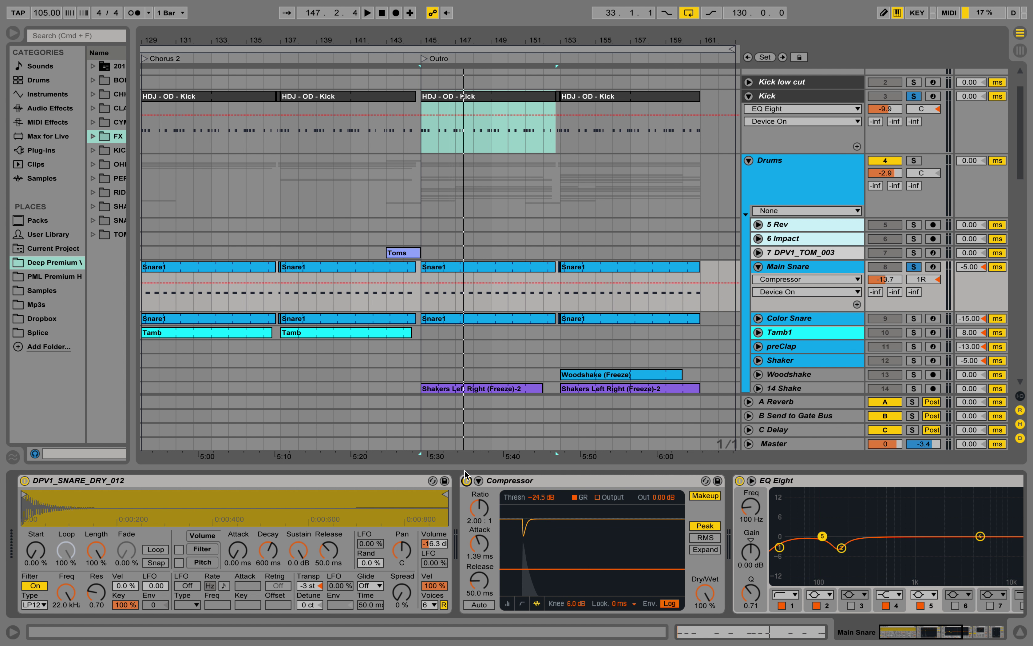
key(space)
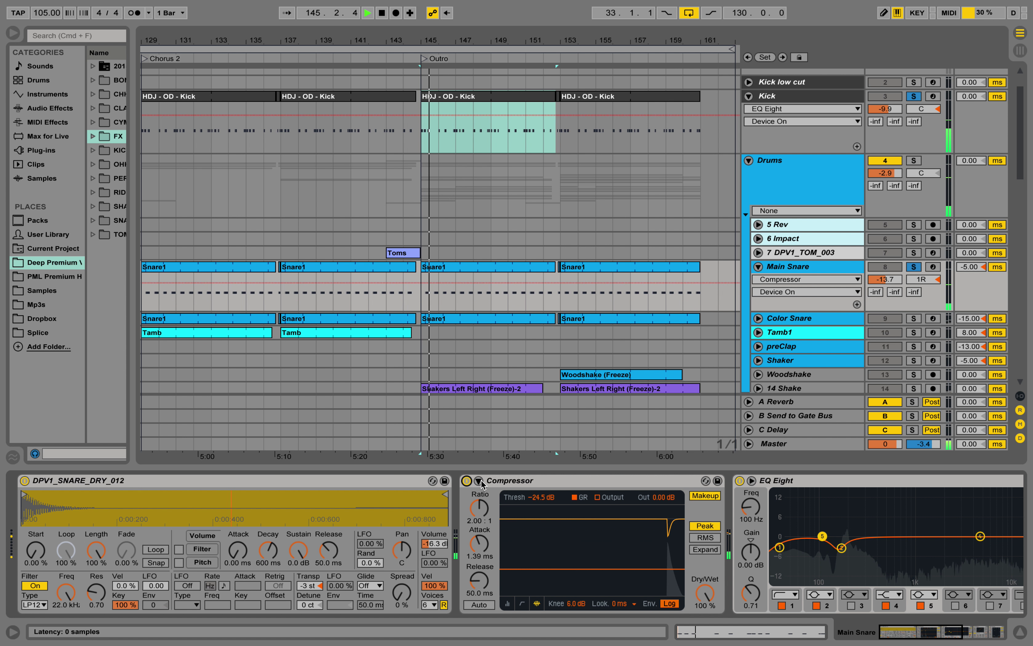
key(space)
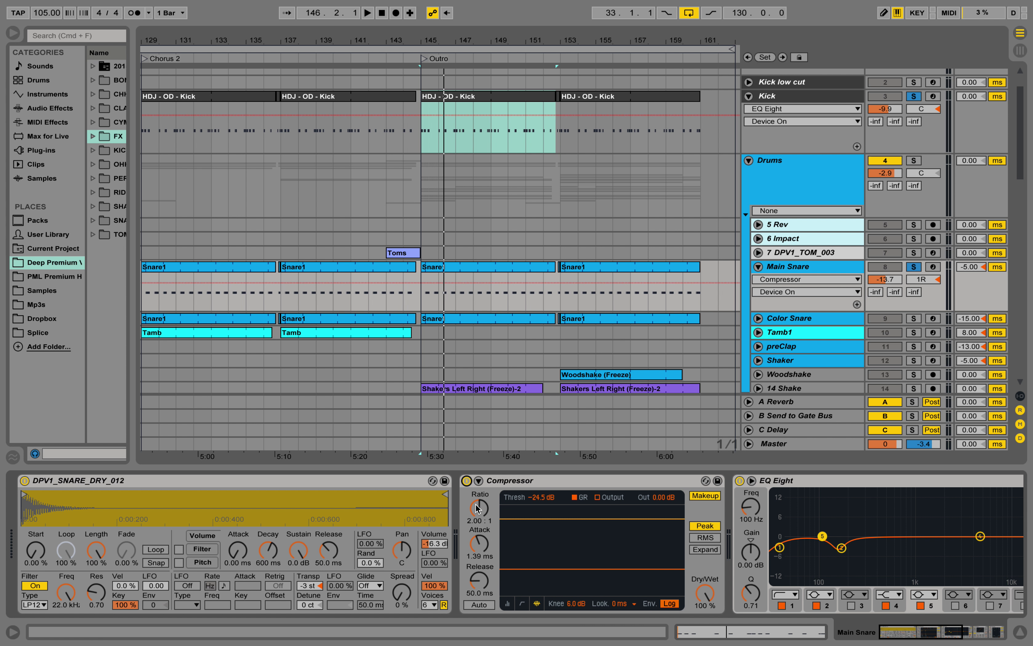
key(space)
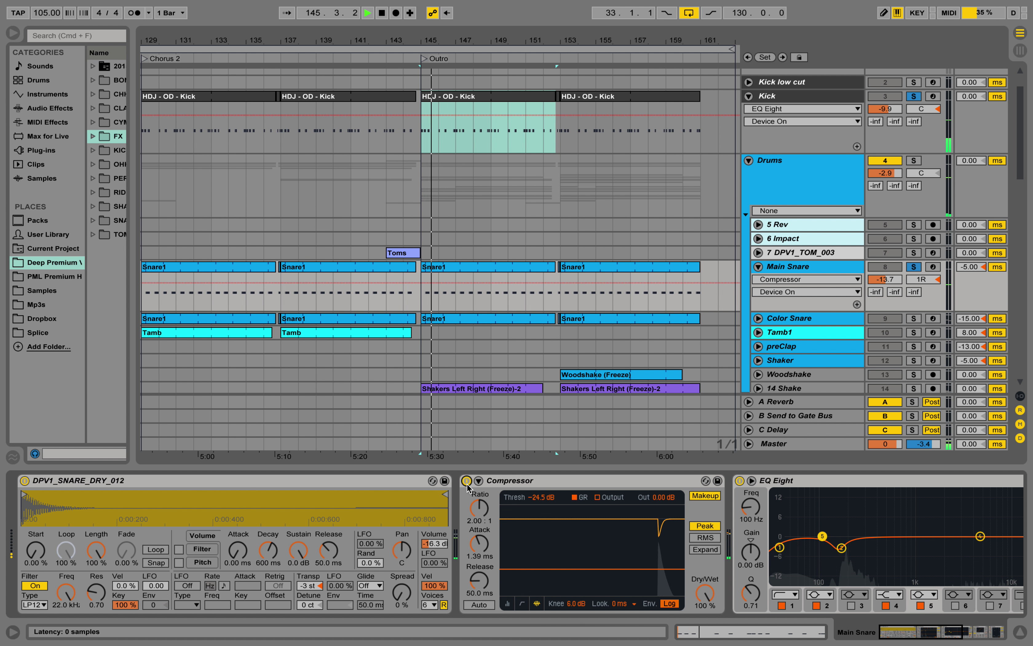
click(467, 481)
click(467, 482)
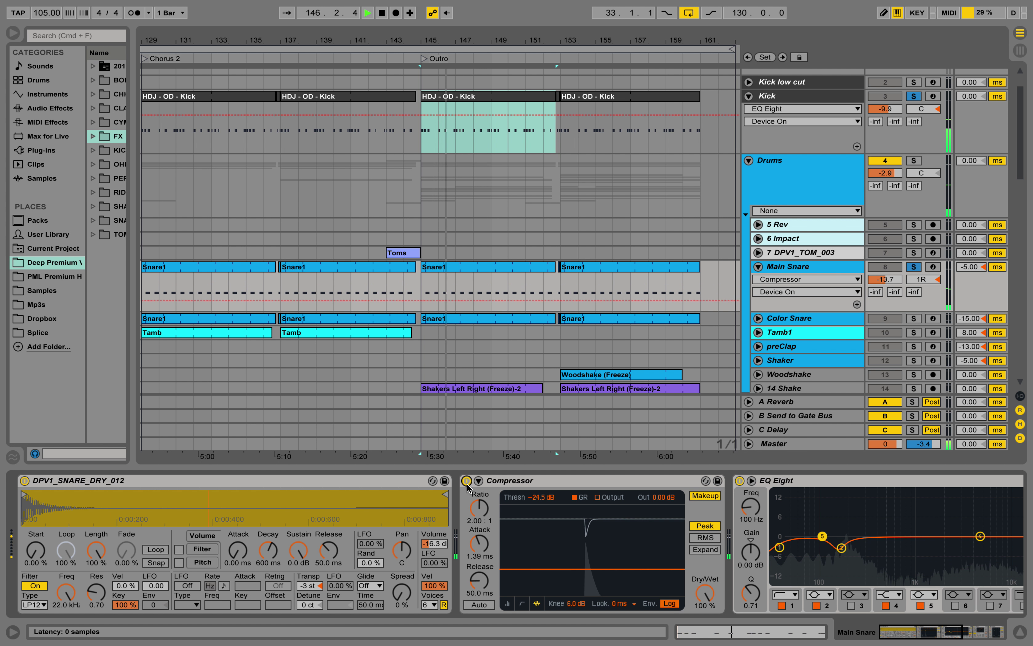
Step: Set the low-cut band 1 of Main Snare's EQ Eight to 89.8 Hz
scroll(883, 553, right, 5)
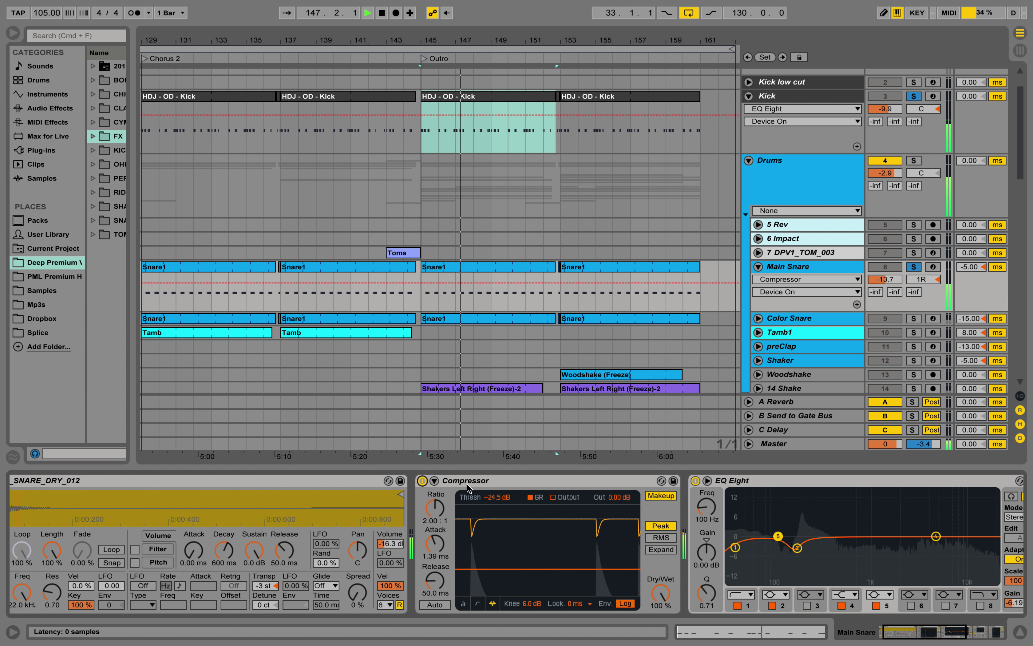
scroll(883, 553, right, 11)
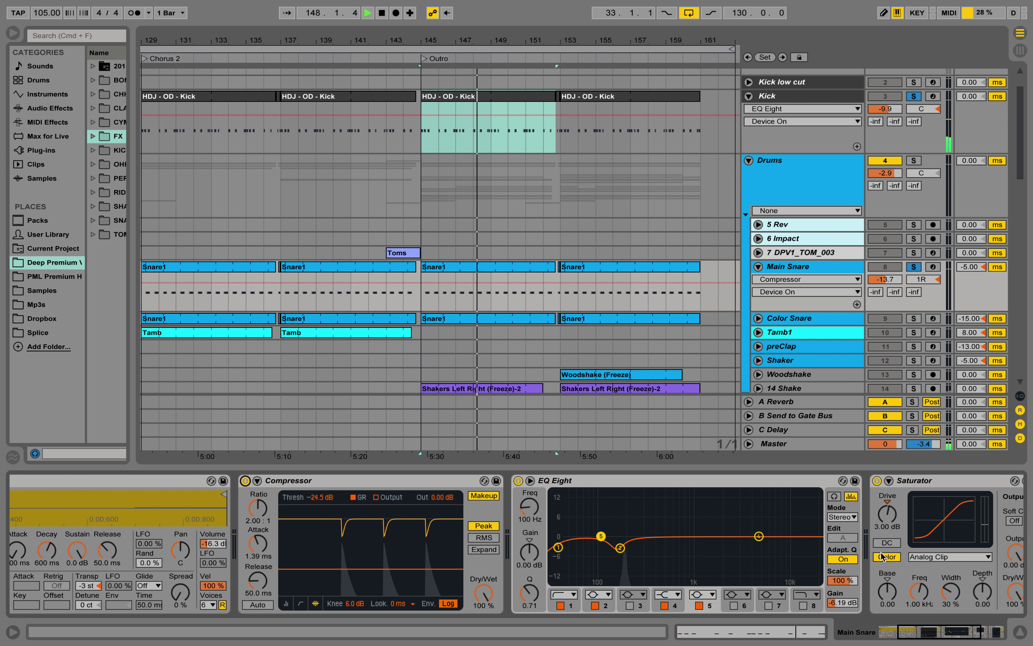
scroll(638, 579, right, 5)
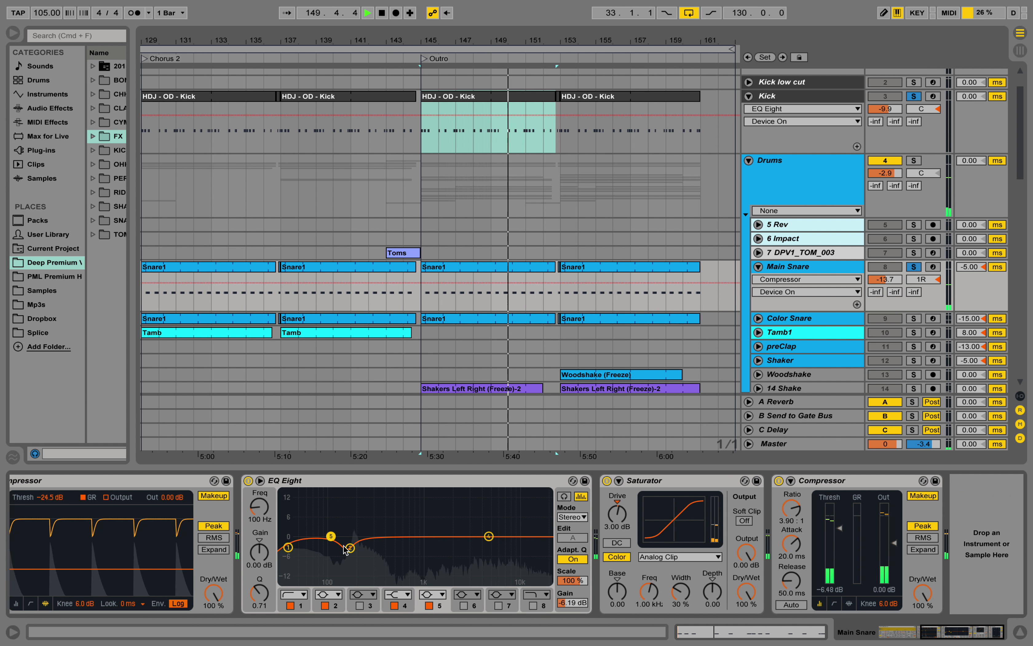
drag(287, 546, 326, 552)
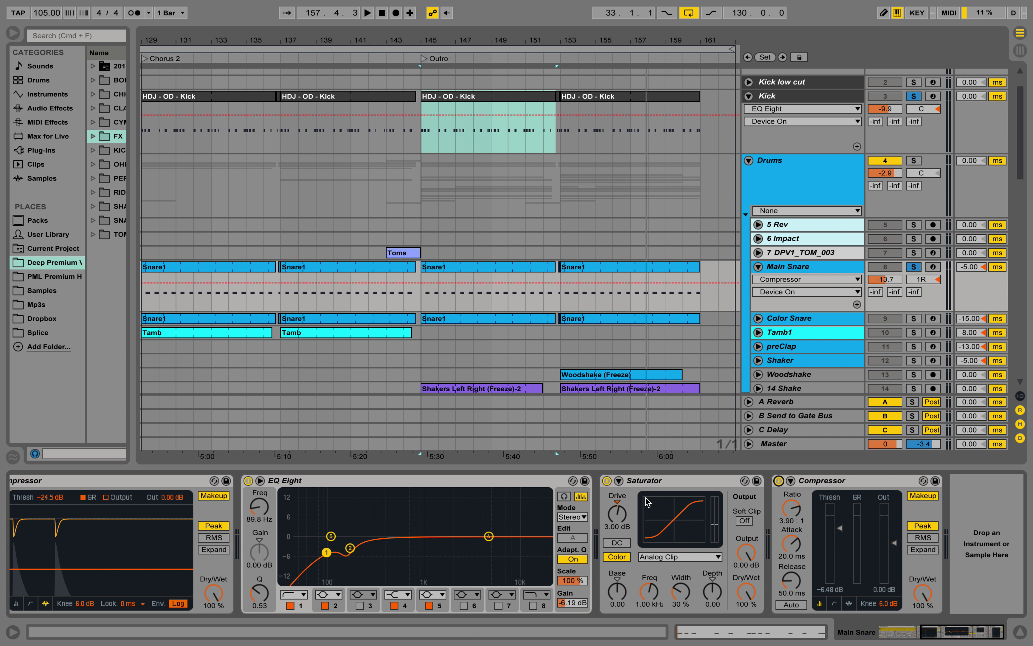
Step: Unfold Color Snare, display its devices, solo it and play it with the kick and Main Snare
scroll(671, 291, down, 3)
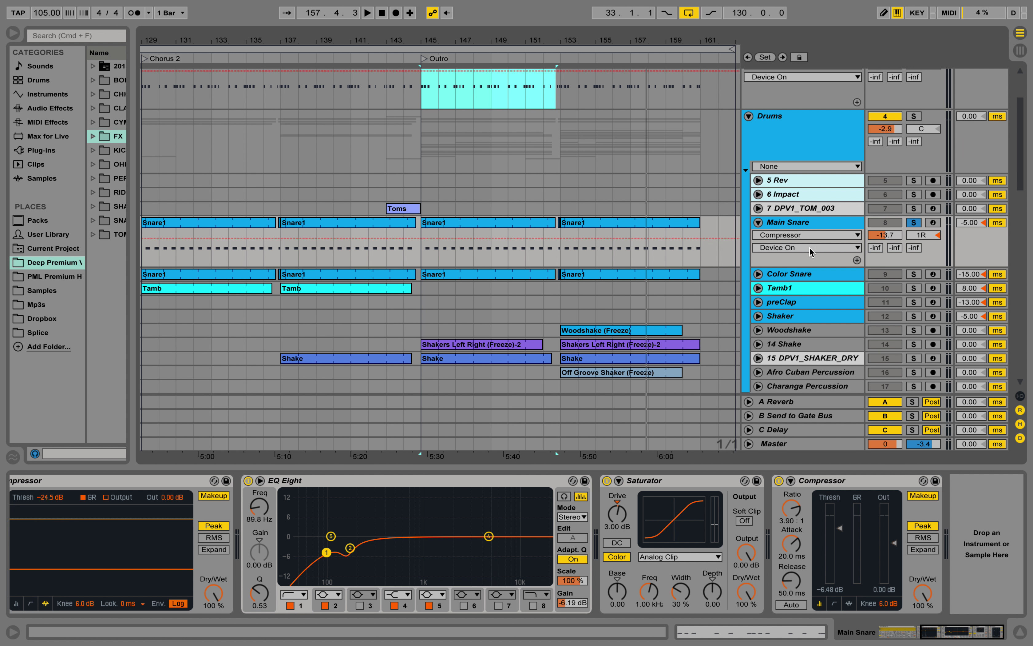
click(759, 275)
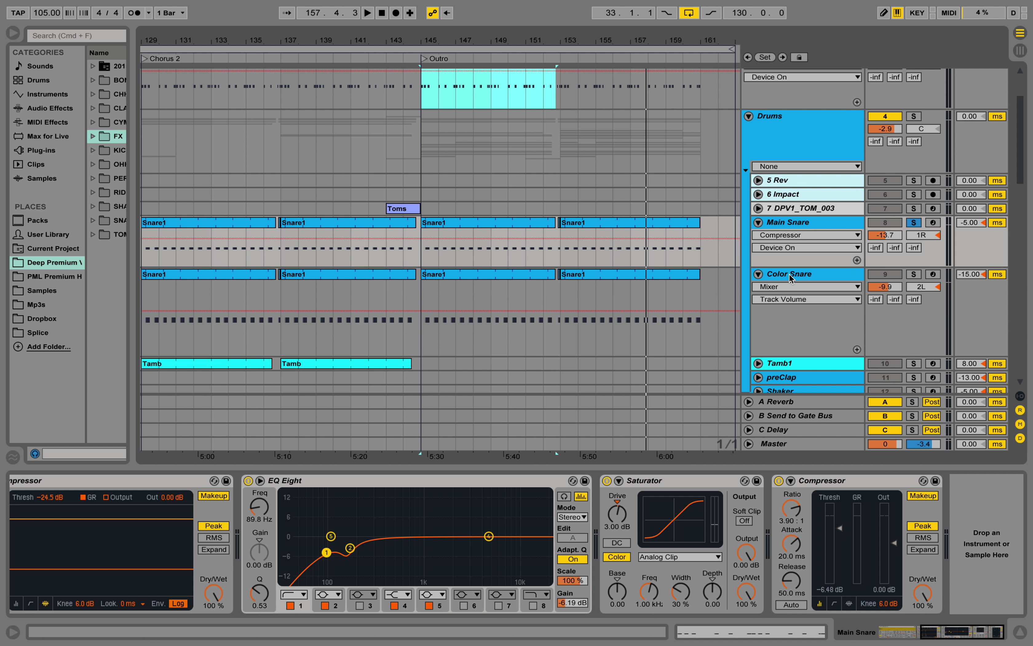
click(790, 275)
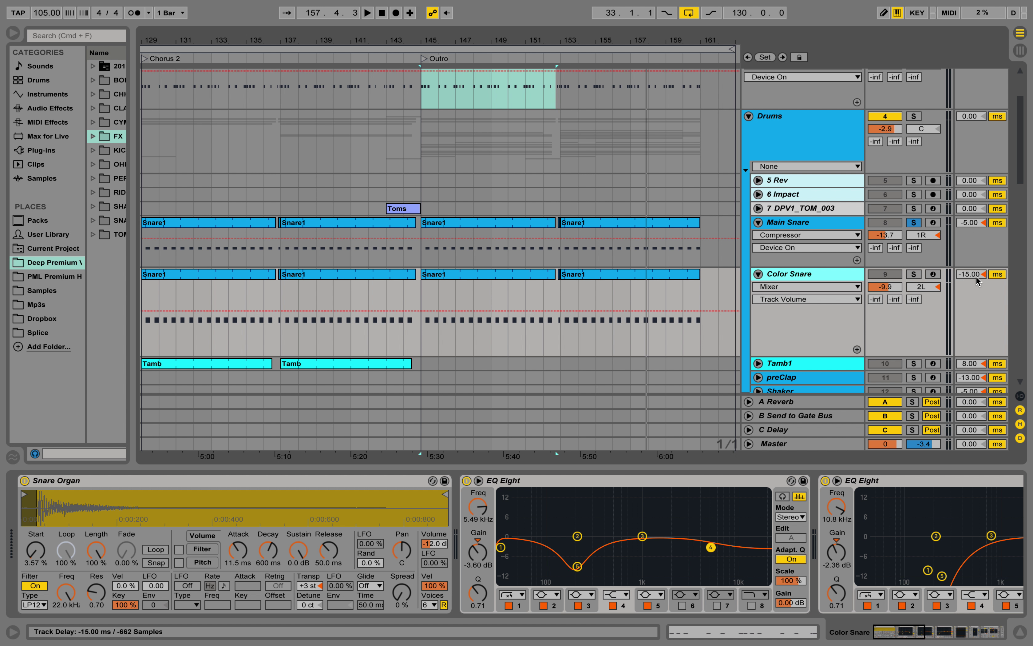
click(913, 274)
key(space)
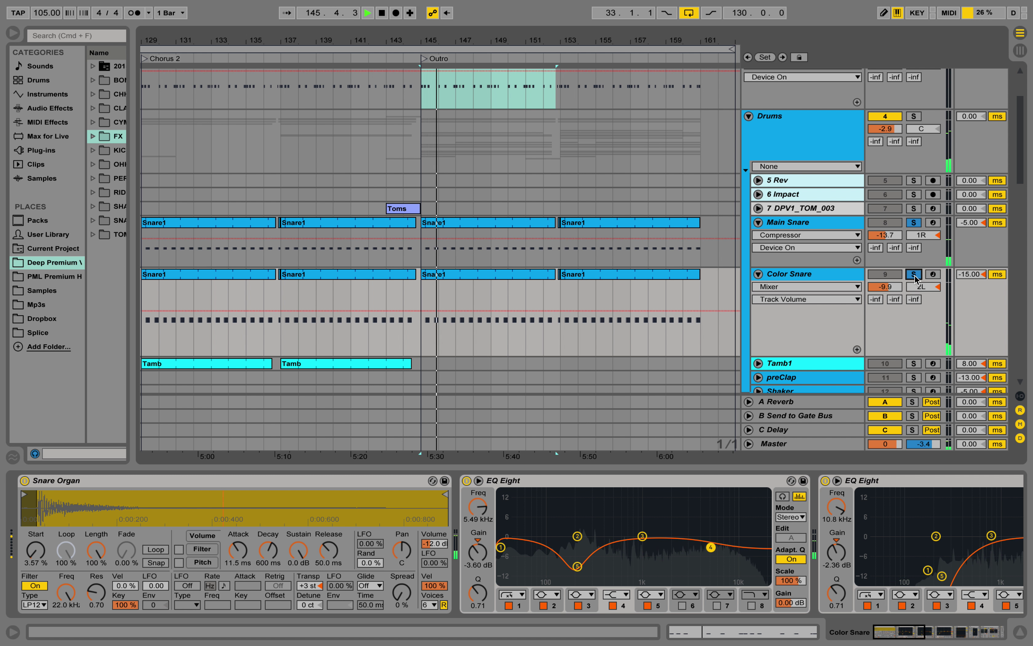
click(816, 273)
key(space)
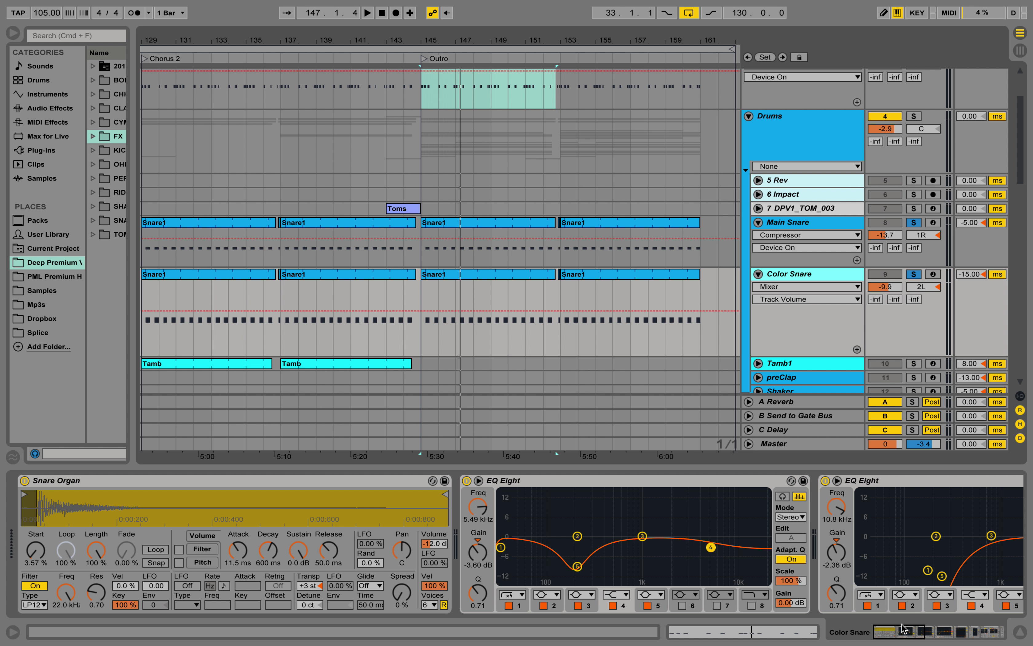
drag(903, 628, 947, 636)
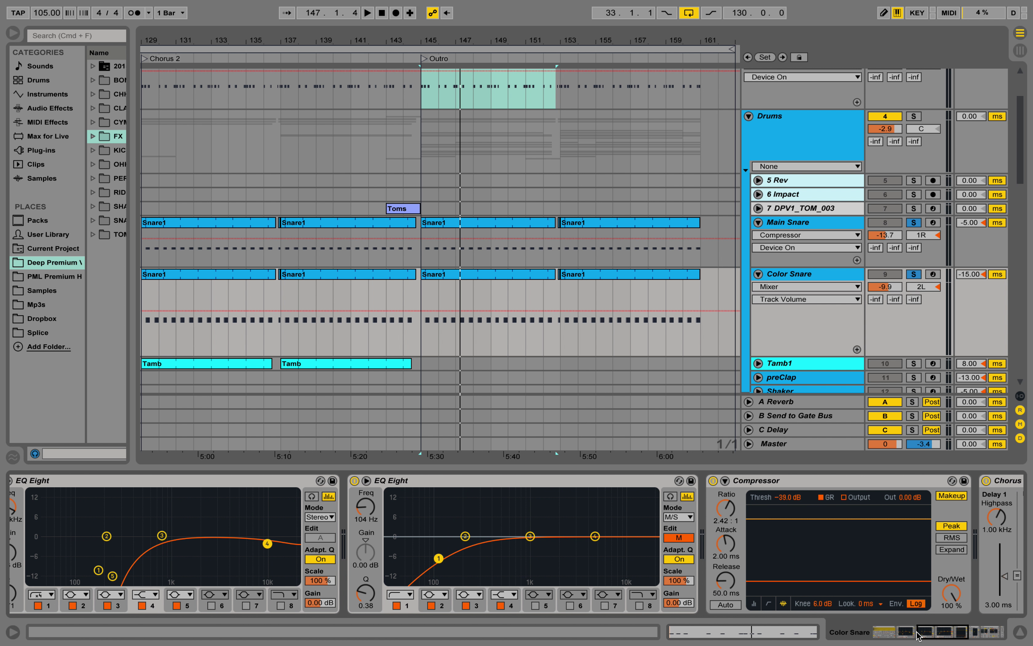
drag(921, 633, 937, 629)
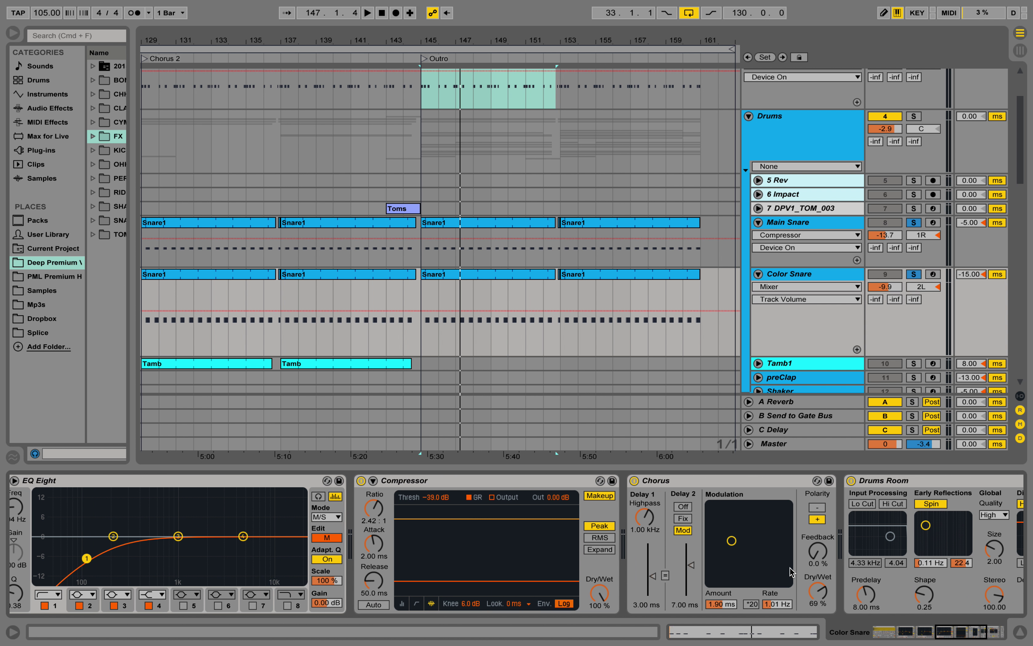
click(634, 480)
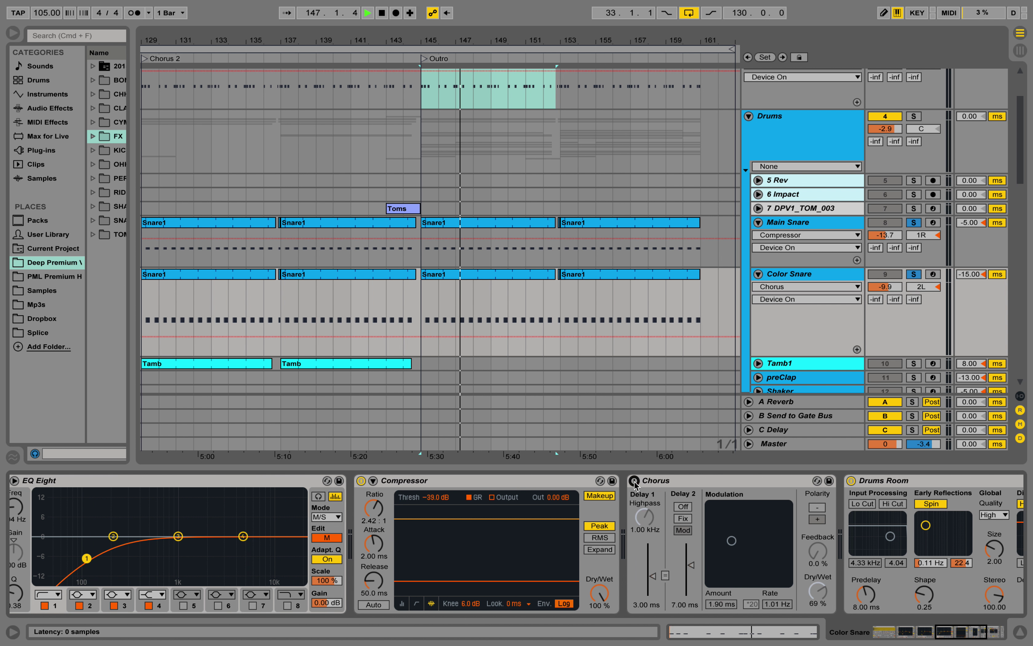
key(space)
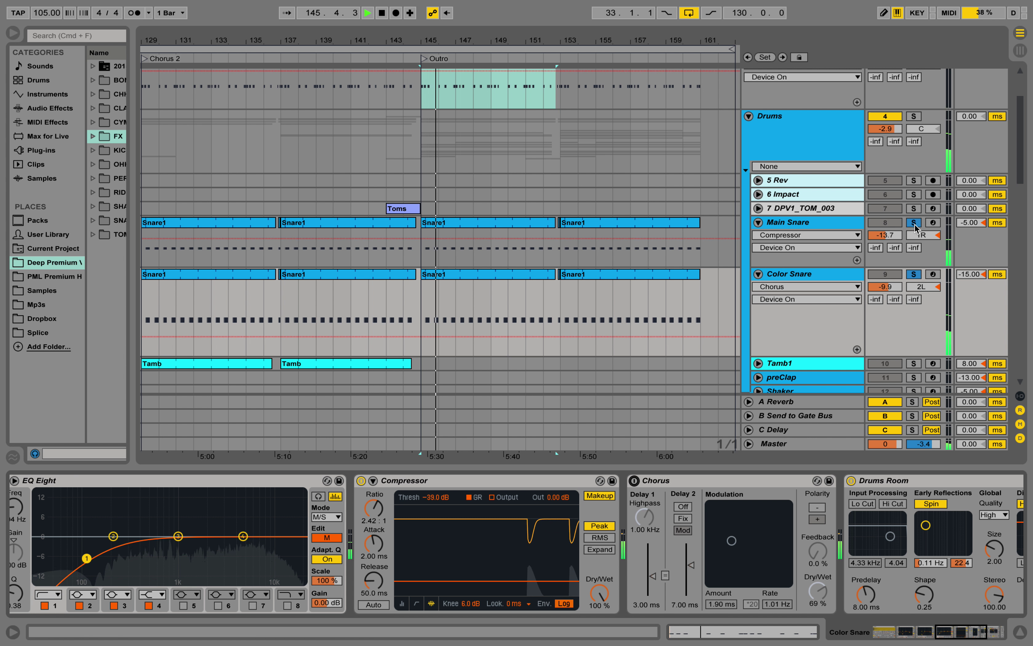
Step: Play Color Snare solo from bar 145 without Main Snare and examine its device chain through Drums Room and Utility
click(914, 223)
click(914, 274)
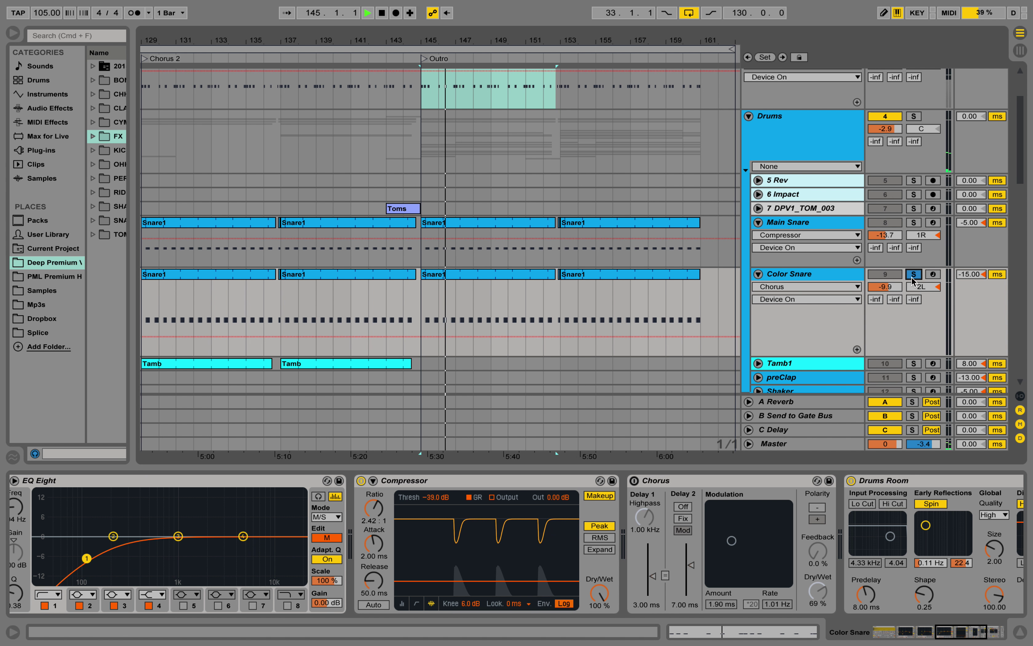
key(space)
key(space)
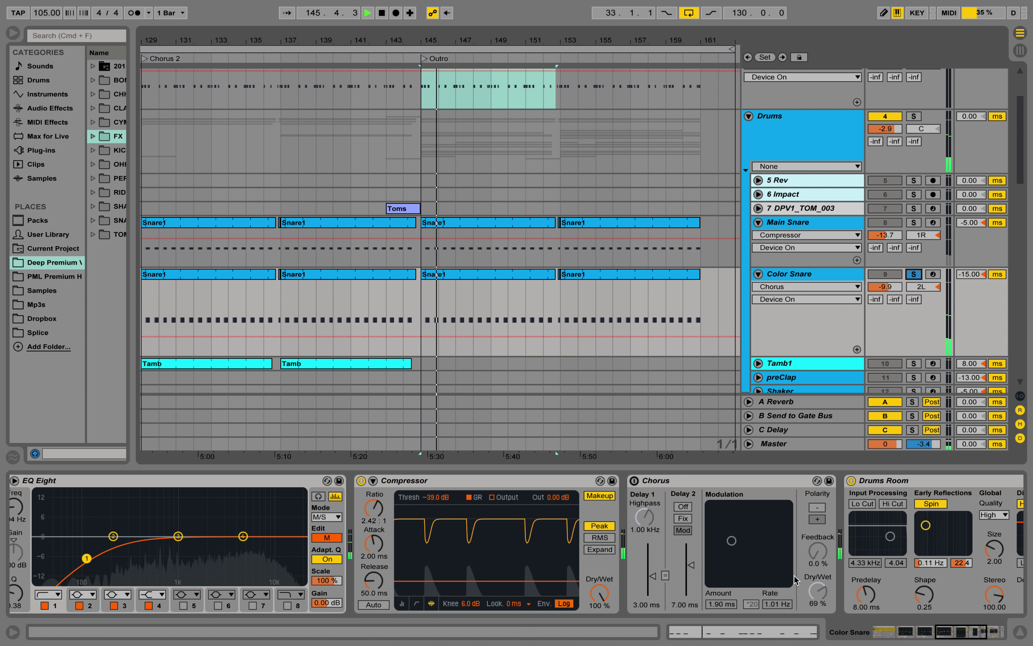
scroll(826, 560, right, 10)
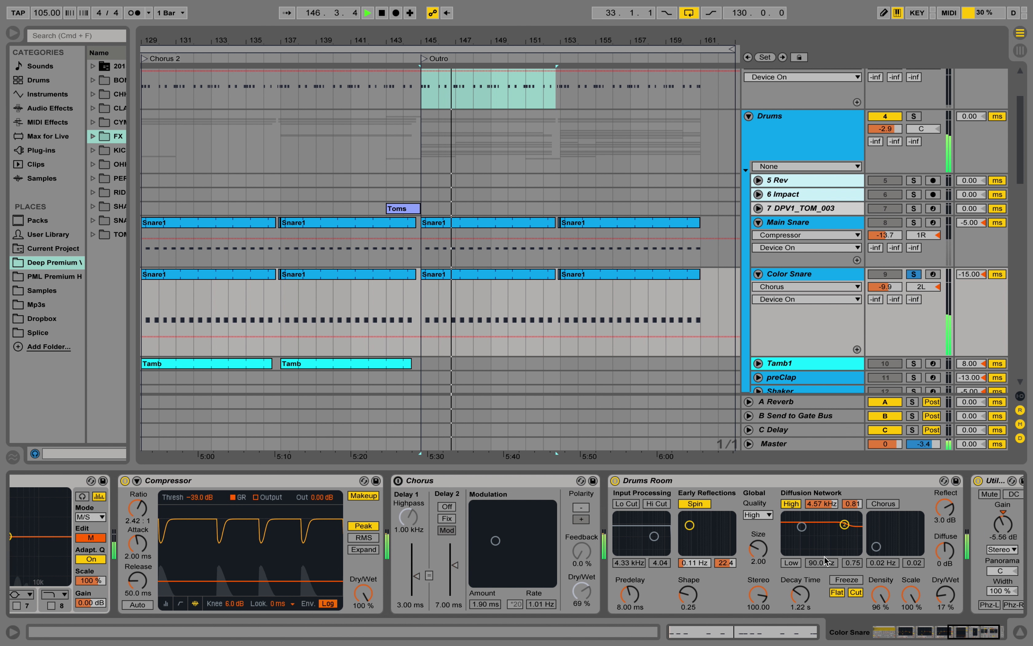
scroll(826, 560, right, 3)
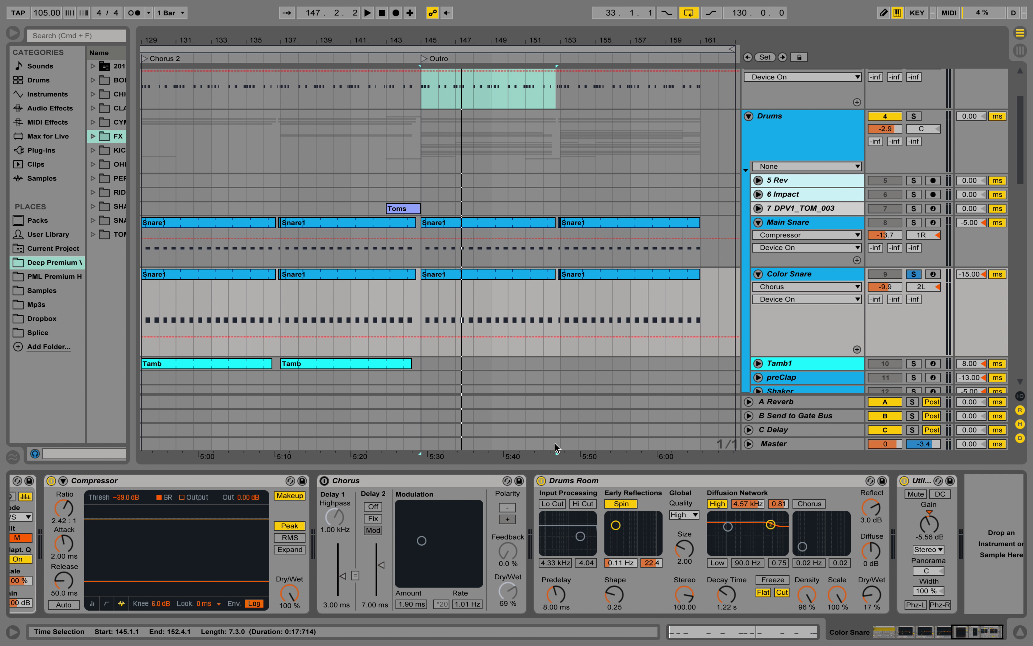
Step: Re-enable the Chorus on Color Snare, solo Main Snare as well and play both snares from bar 145
click(325, 481)
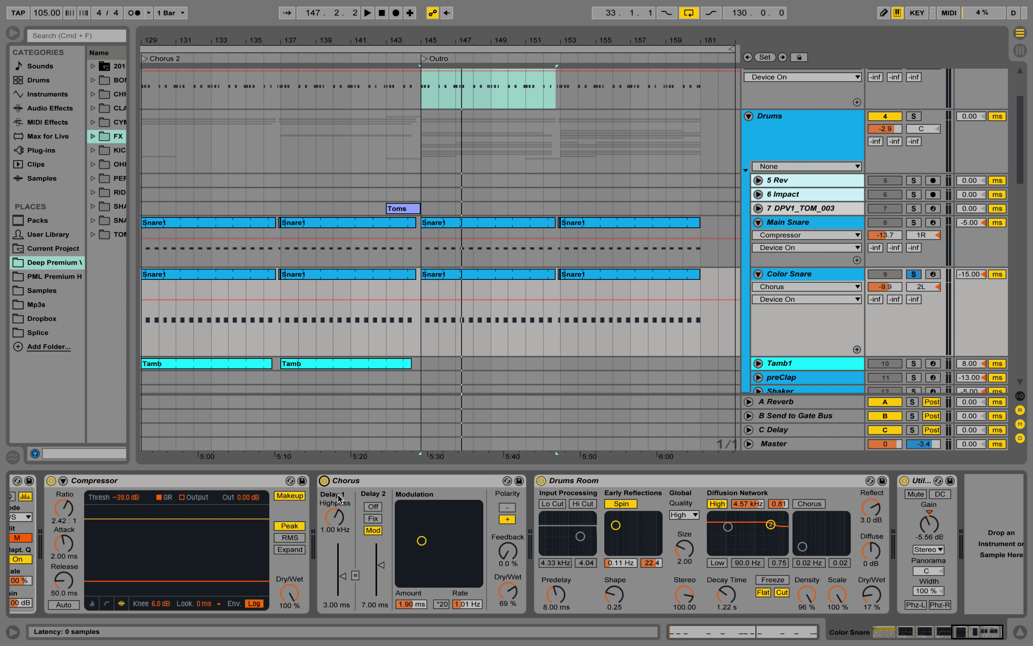
click(914, 223)
key(space)
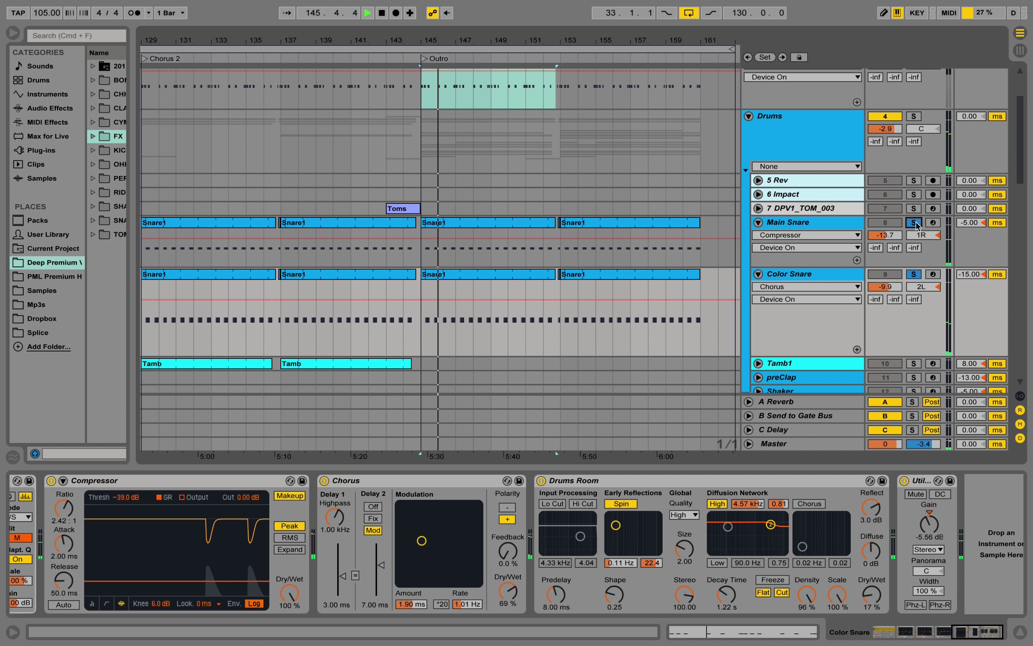
key(space)
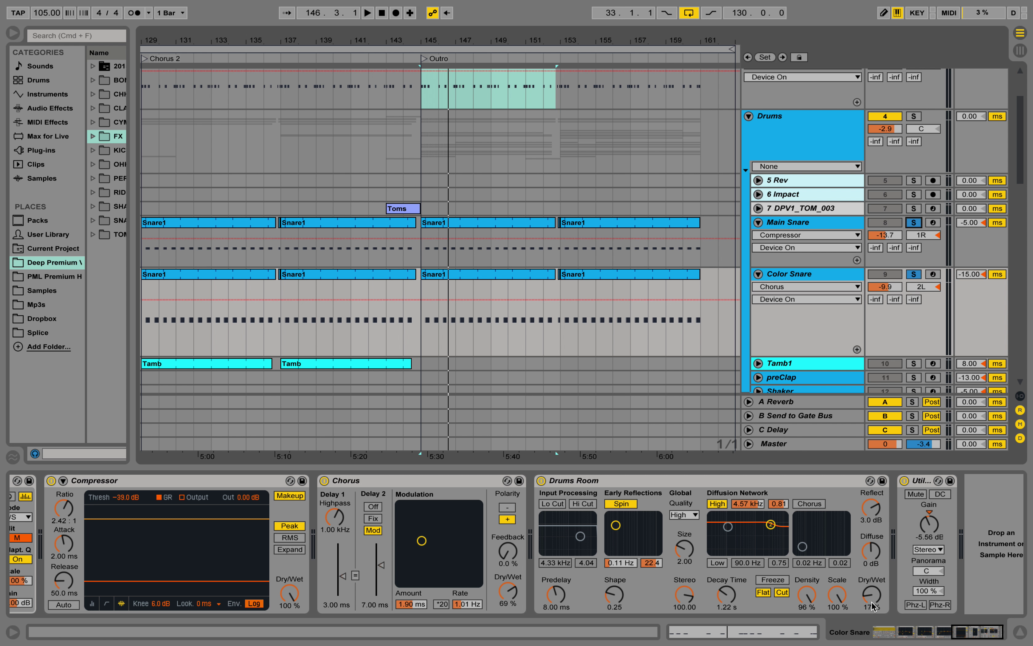
Step: Add Kick to the soloed tracks and play it with both snares from bar 145
scroll(688, 88, up, 5)
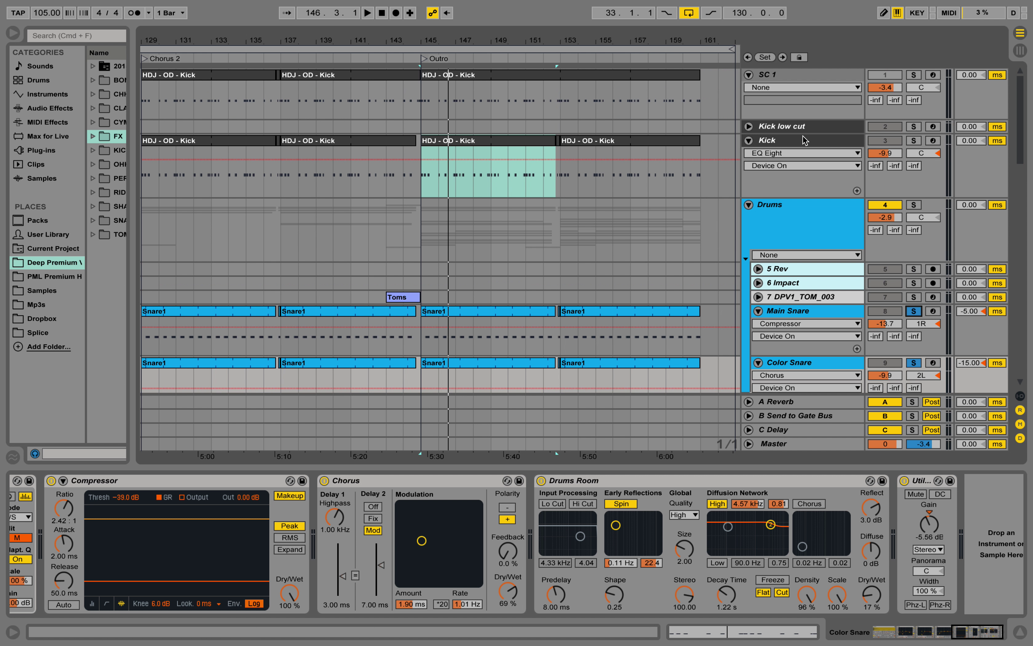
click(913, 140)
key(space)
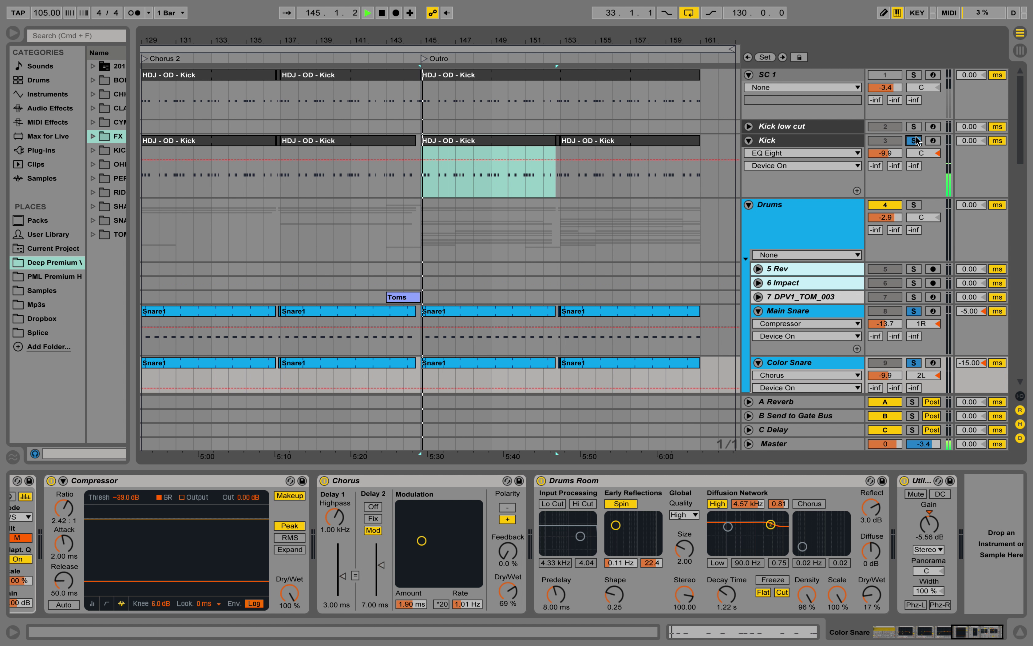
scroll(820, 196, down, 10)
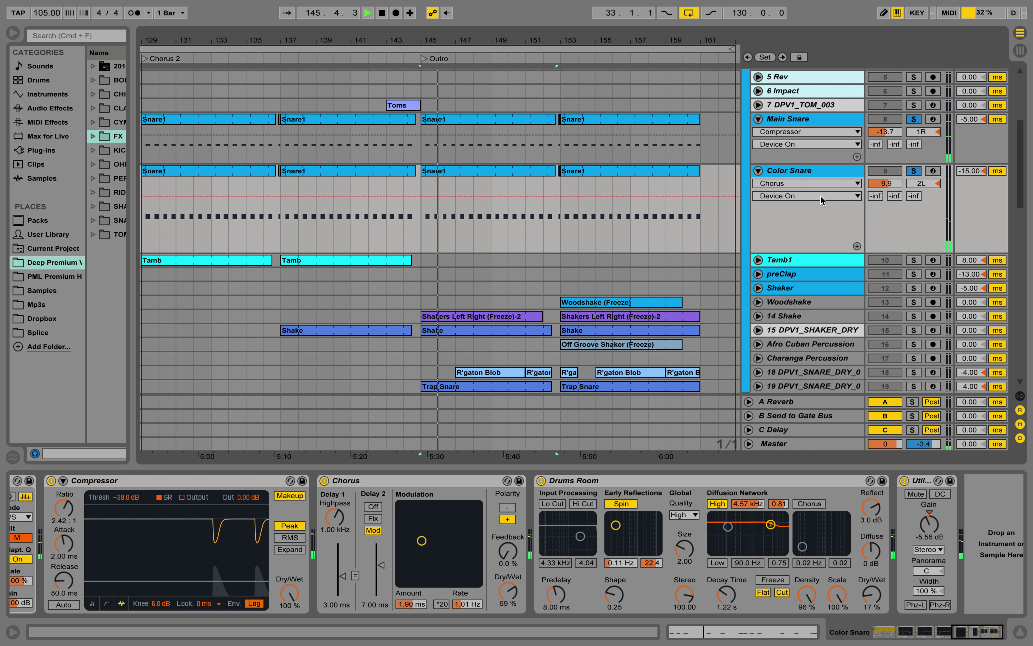
scroll(820, 196, down, 7)
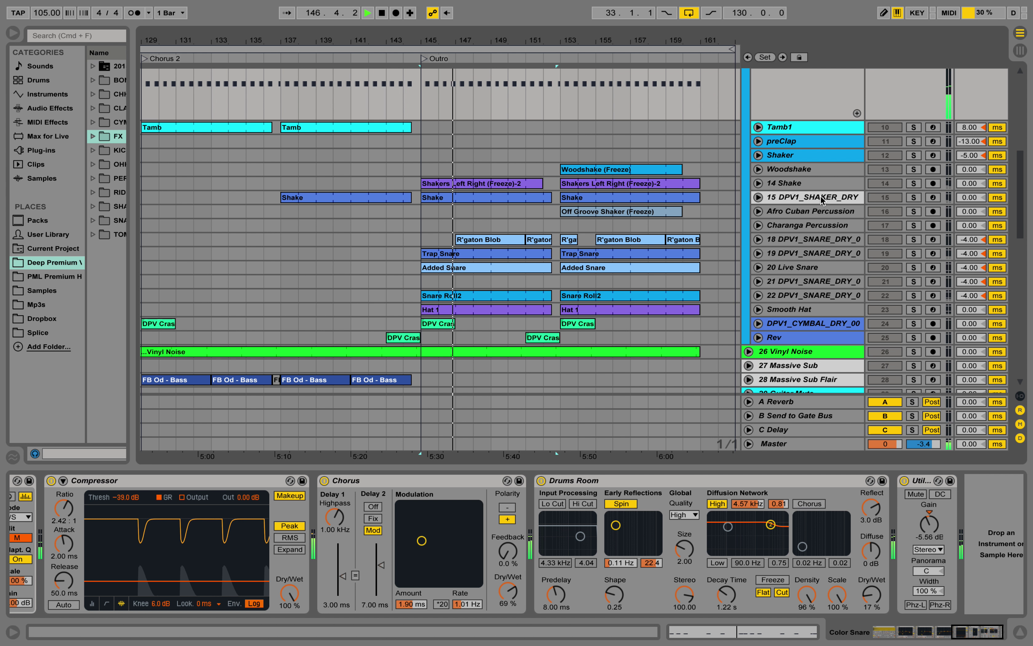
key(space)
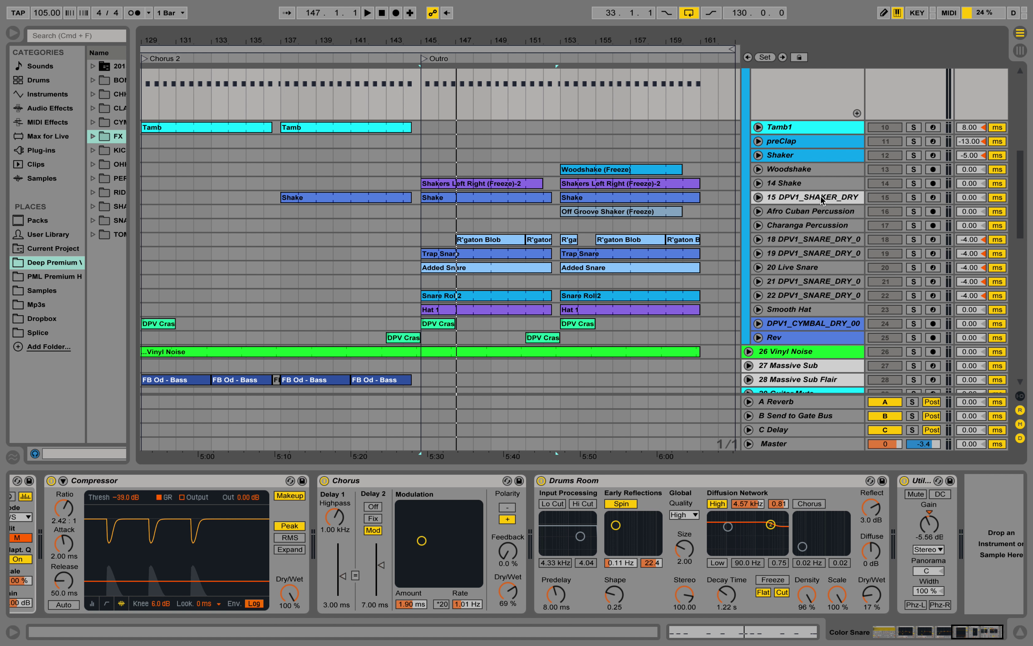
Step: Unfold the DPV1_CYMBAL_DRY track, display its devices, solo it and play it with the other soloed drums from bar 145
click(757, 324)
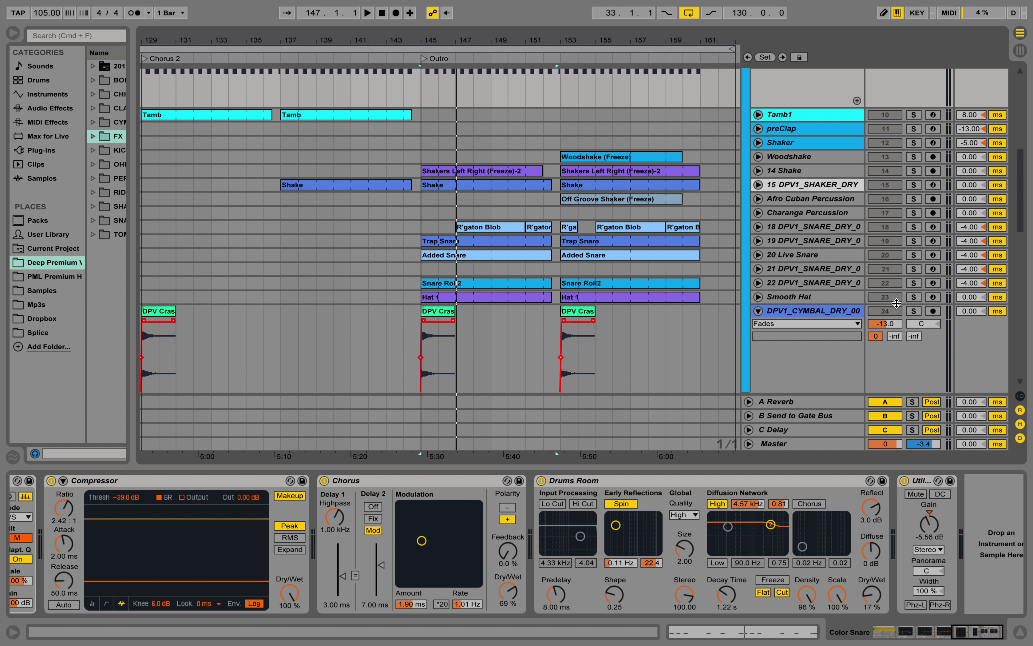
click(914, 311)
click(810, 312)
key(space)
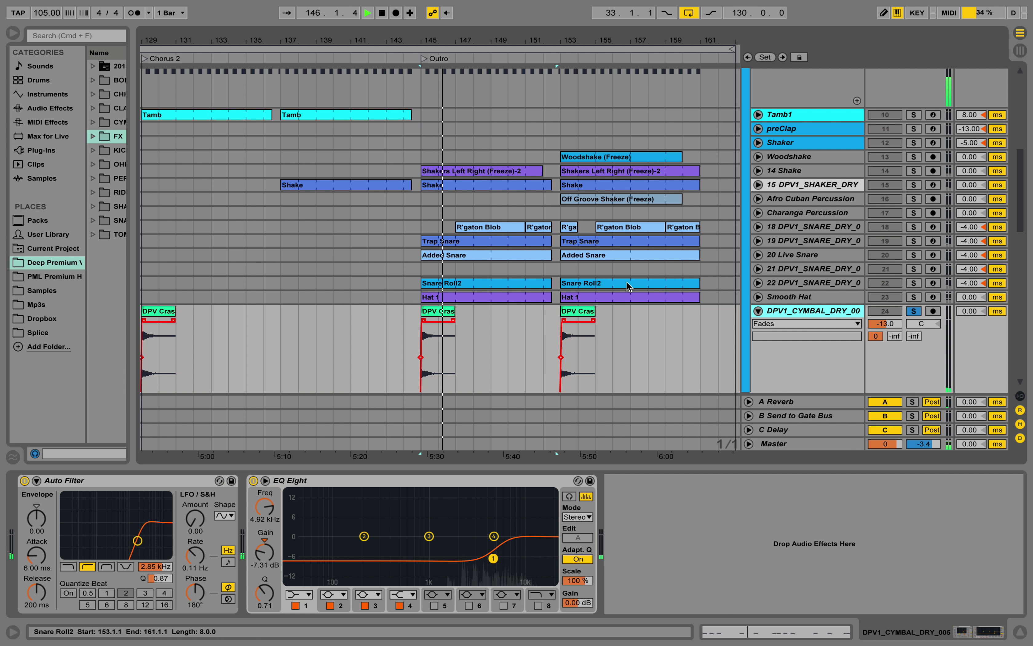
key(space)
scroll(626, 281, up, 1)
scroll(629, 280, down, 2)
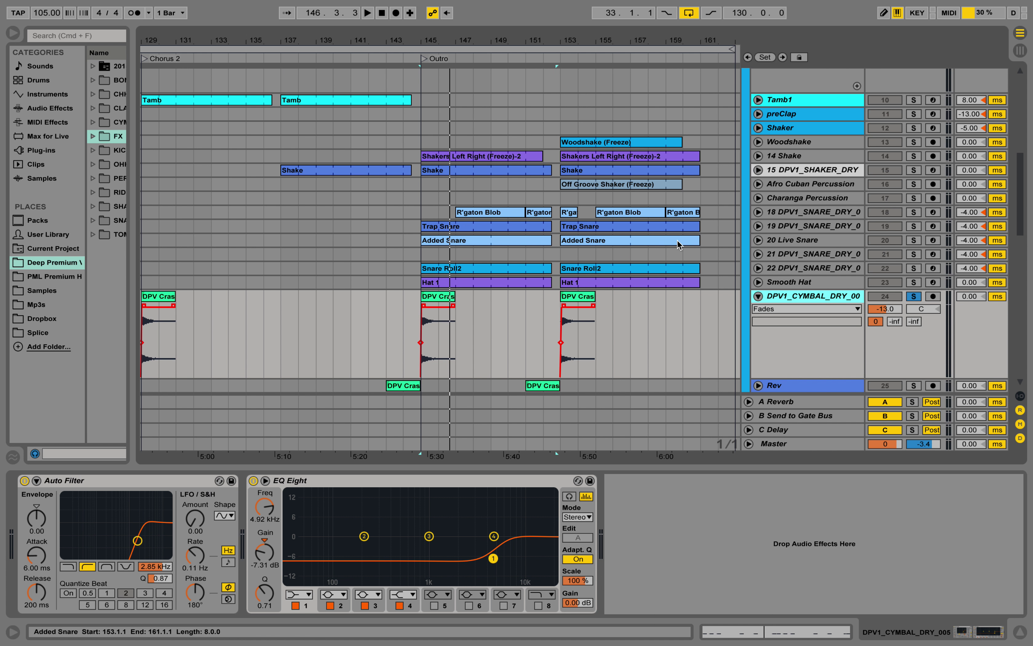
Step: Unfold Smooth Hat, display its devices, solo it and play it with the other soloed drums from bar 145
click(758, 282)
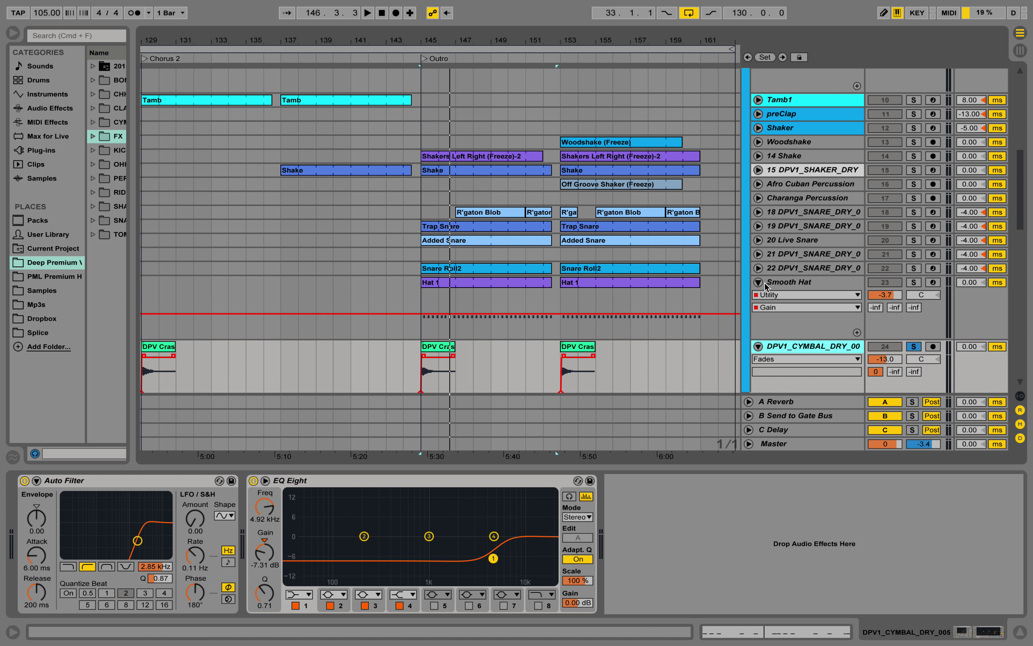
click(788, 282)
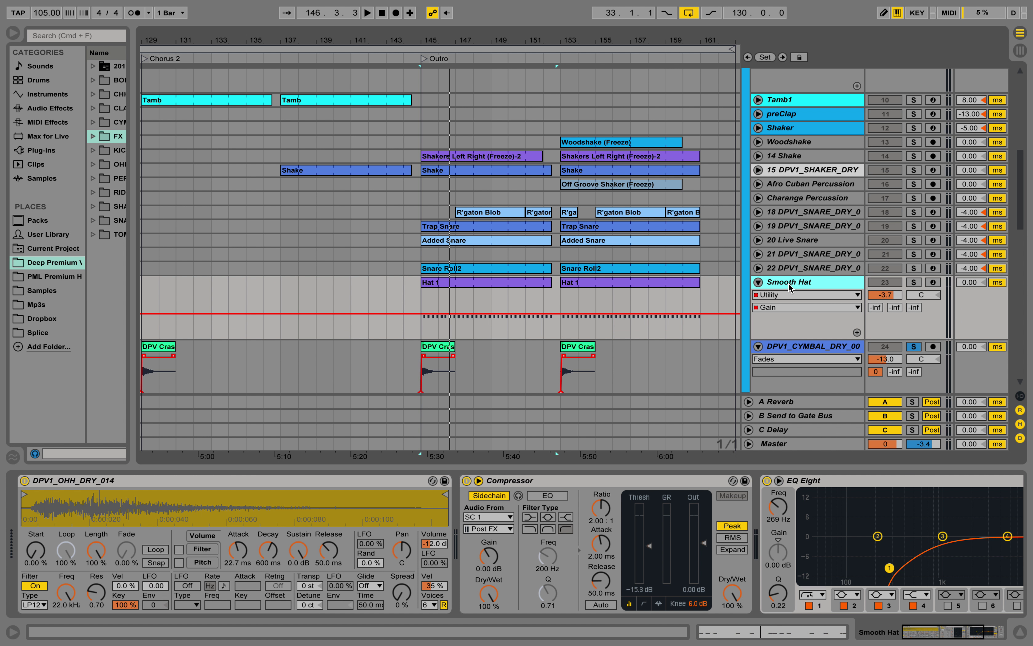
click(914, 282)
key(space)
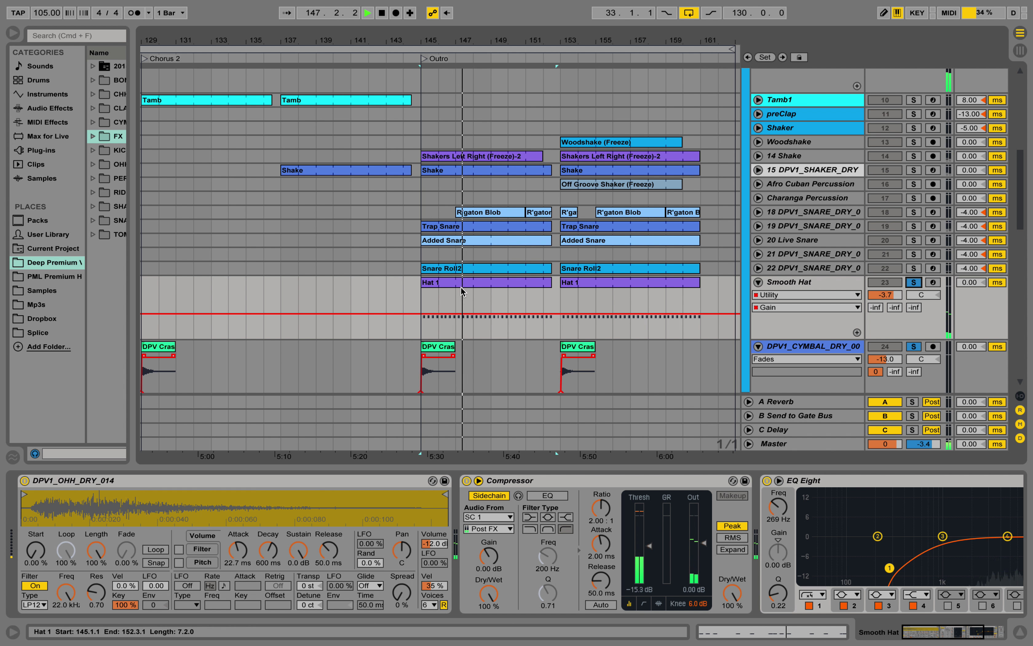
key(space)
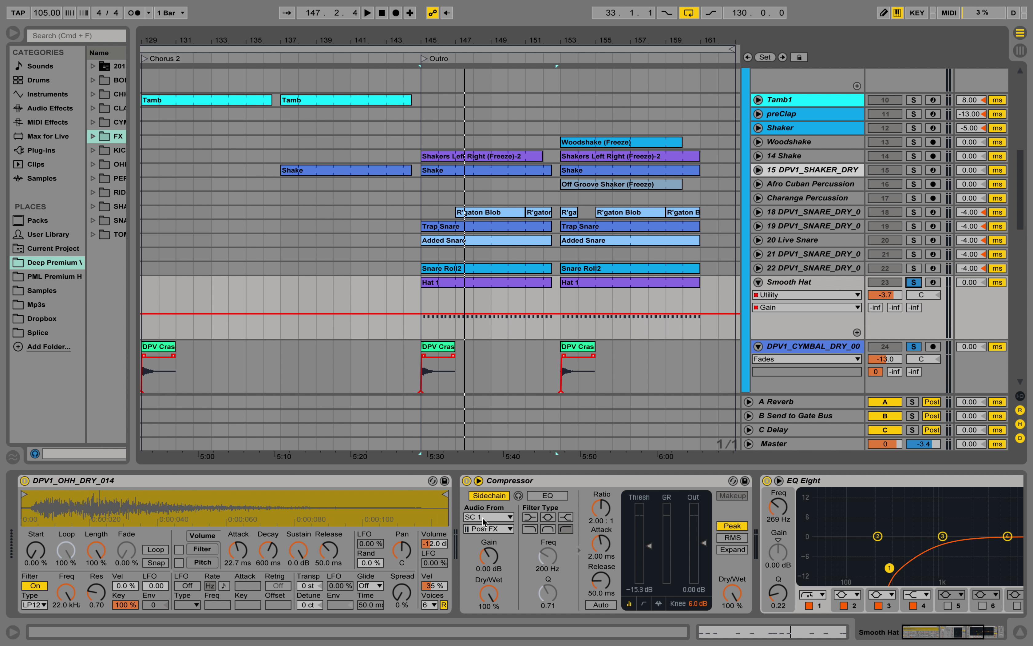
key(space)
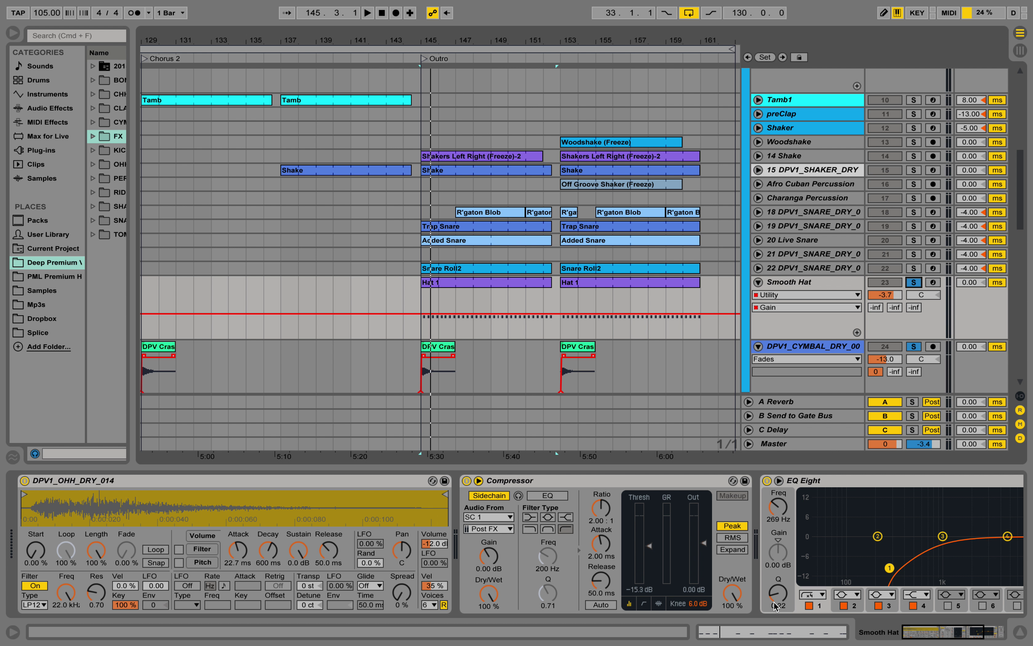
drag(930, 636, 959, 637)
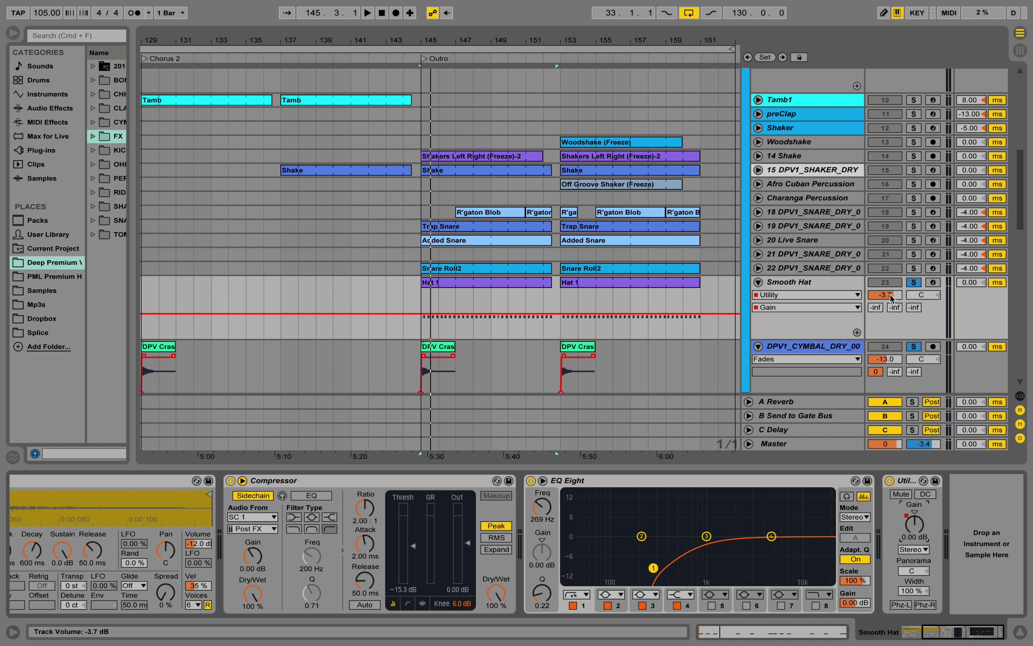
key(space)
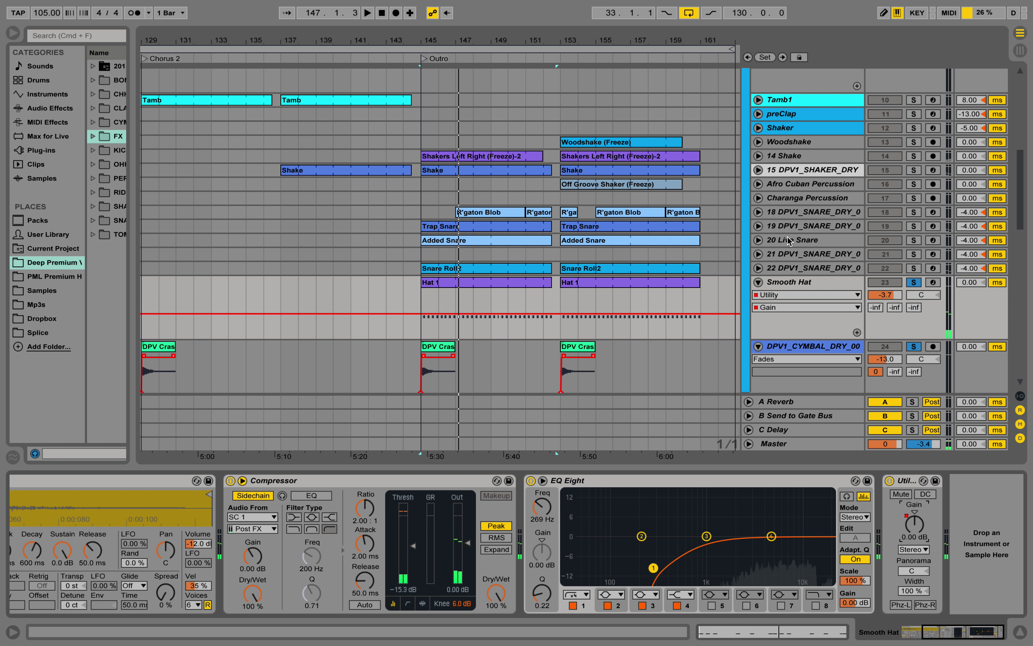
key(space)
Step: Unfold track 22 DPV1_SNARE_DRY, display its devices, solo it and play it with the other soloed drums from bar 145
click(758, 268)
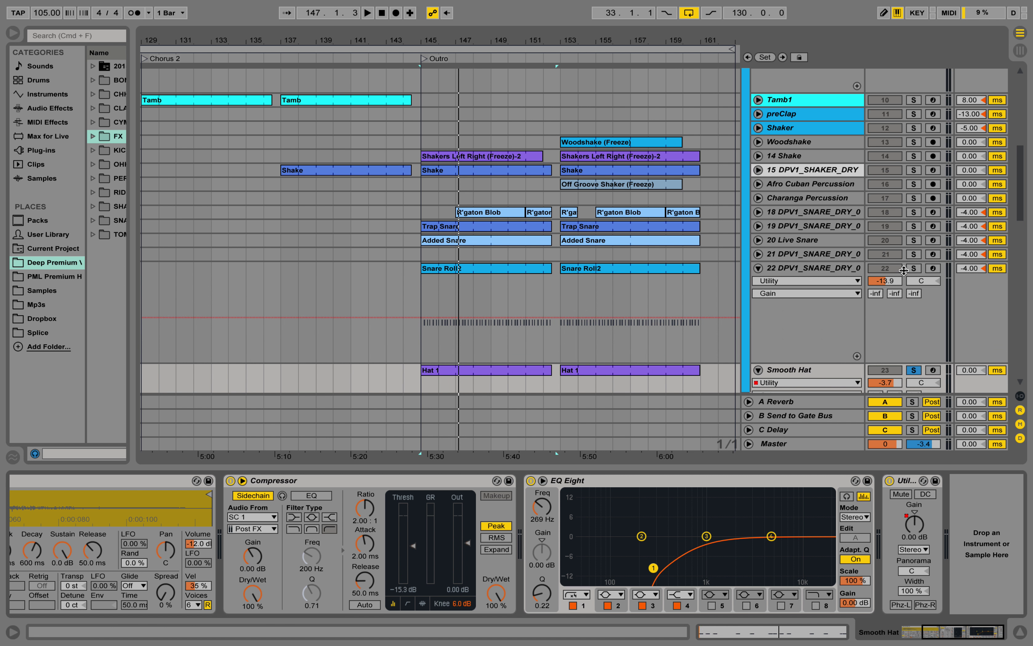
click(842, 270)
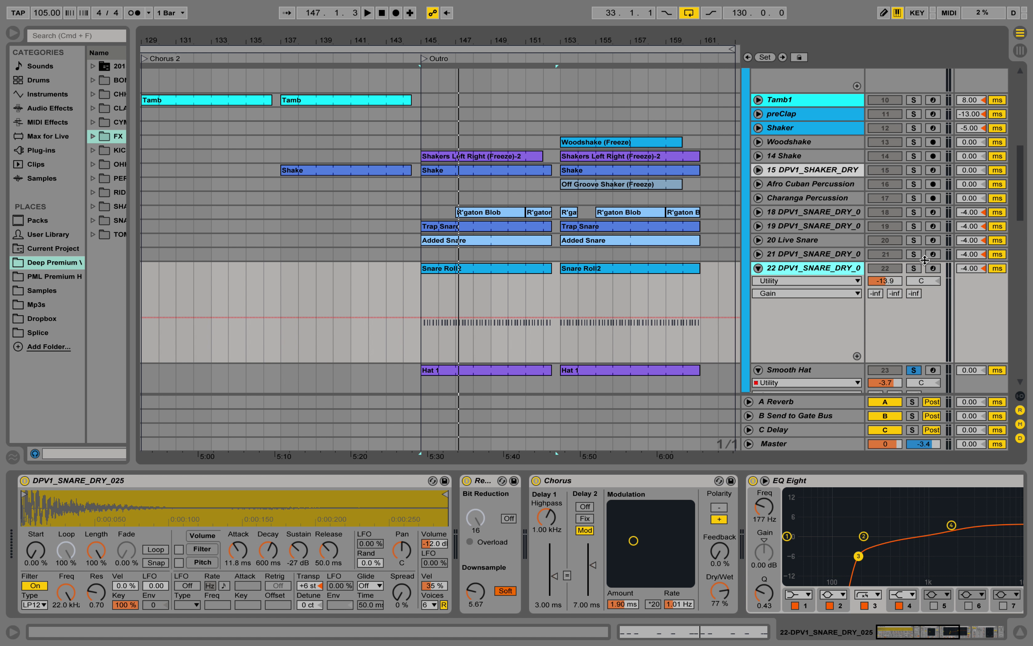
click(913, 268)
key(space)
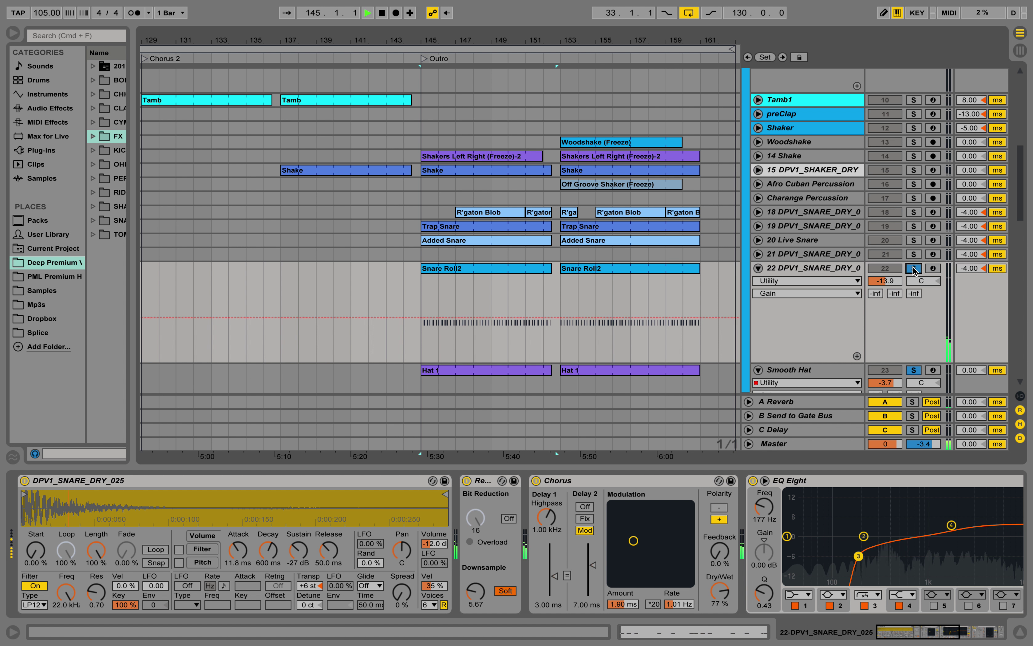
Step: Open the Snare Roll2 clip at bar 145 to inspect its notes, and return to the track's device chain
double_click(507, 268)
click(524, 387)
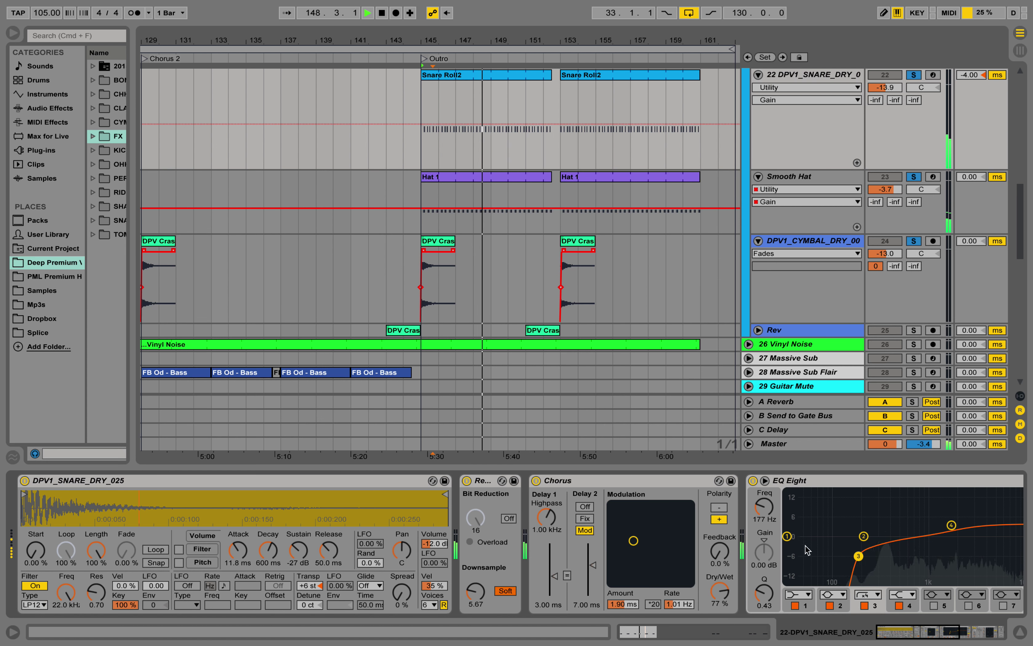
key(shift+Tab)
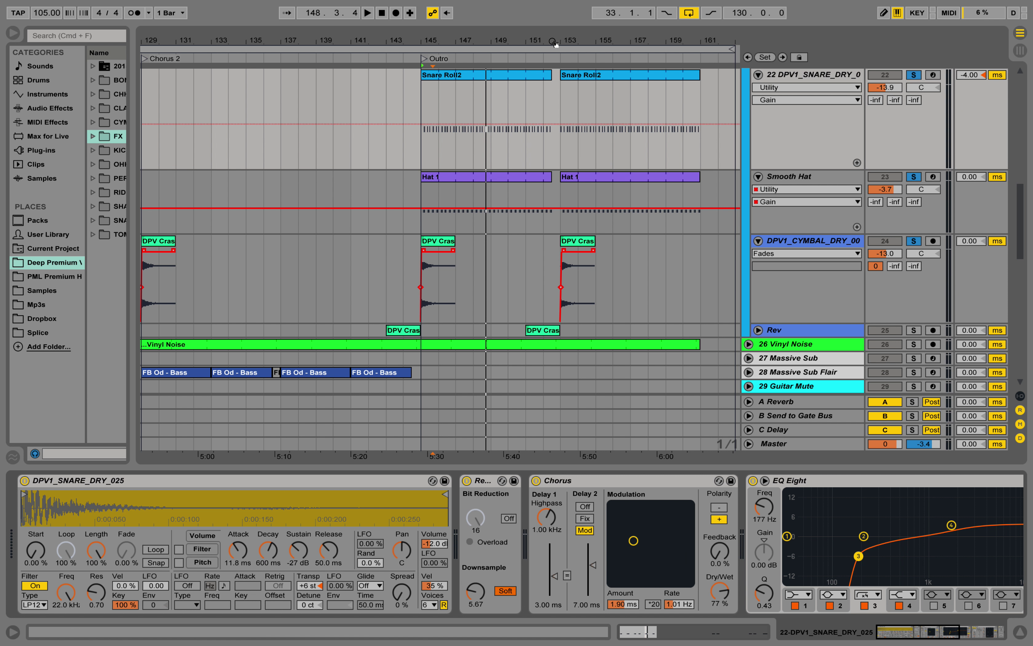
Step: Clear the existing solos and solo only track 22 DPV1_SNARE_DRY
scroll(524, 121, up, 3)
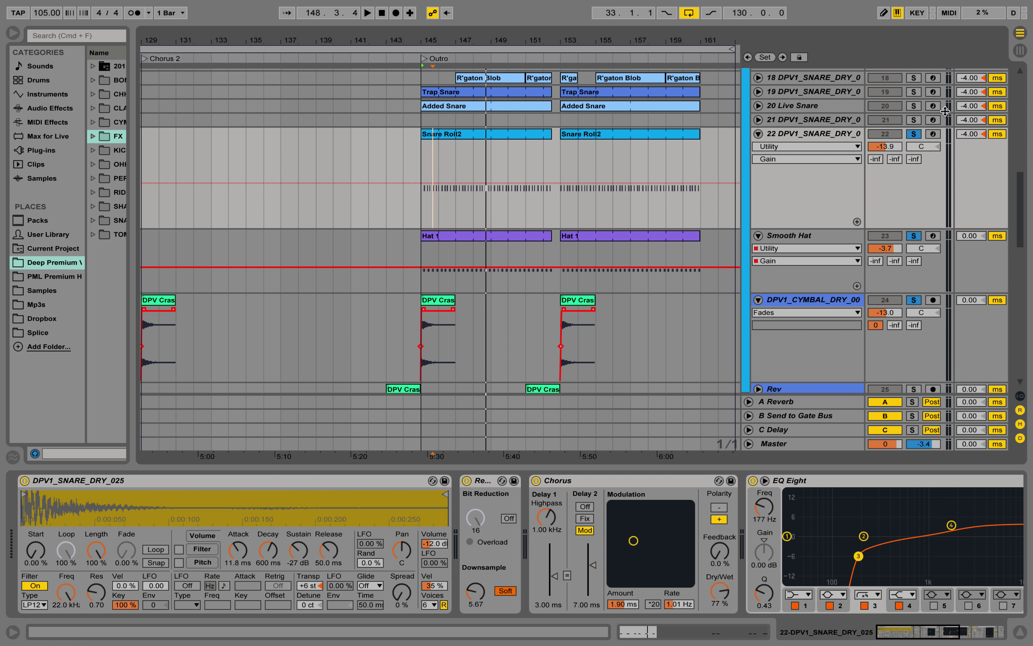
click(911, 146)
click(914, 134)
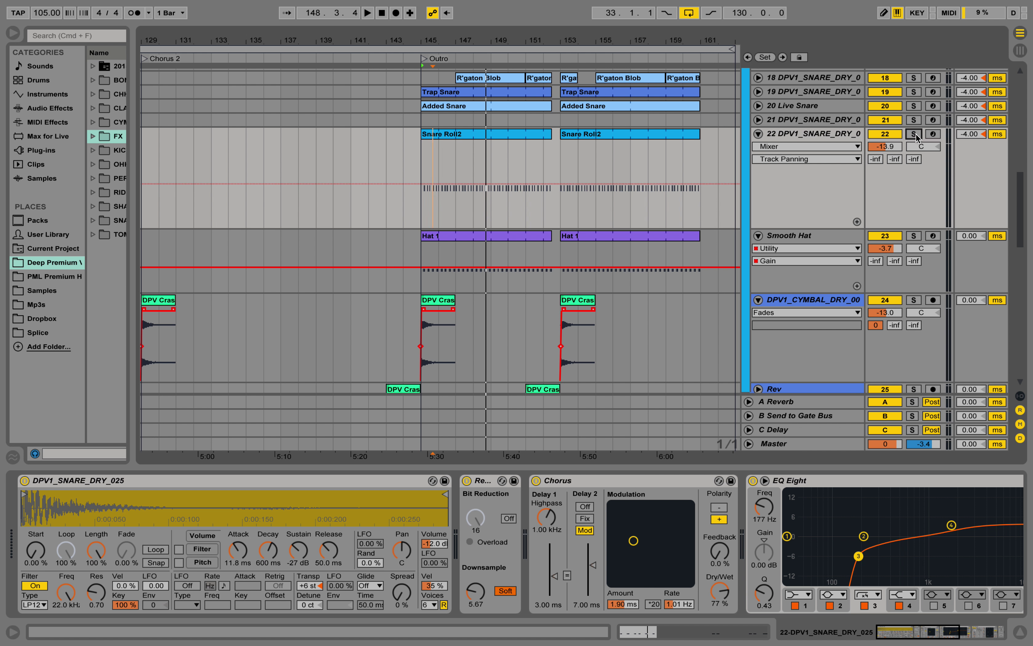
click(914, 136)
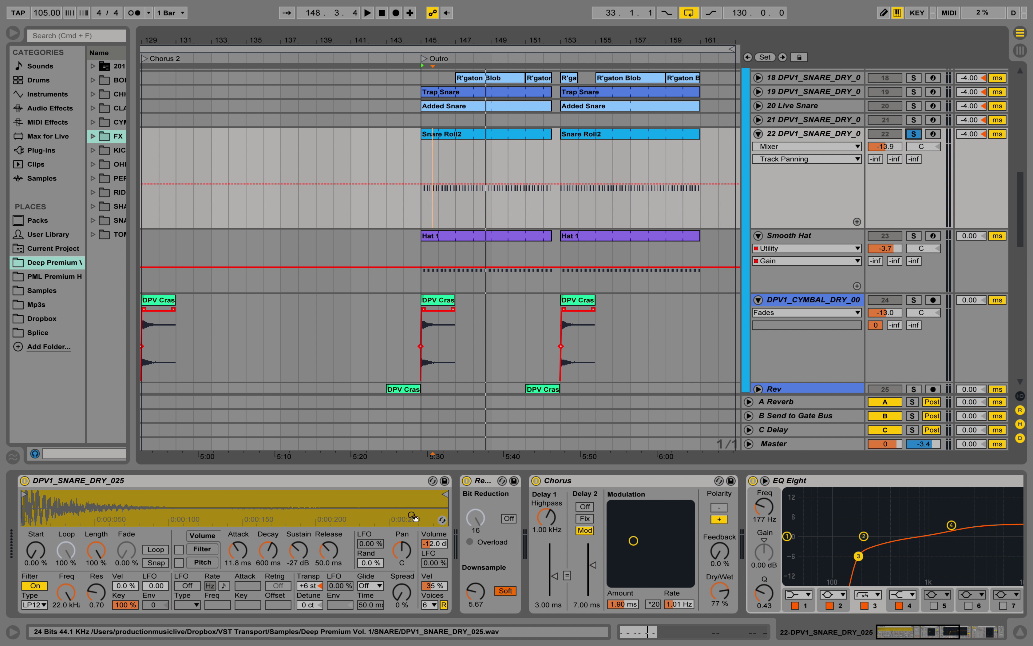
Step: Bypass Redux, Chorus and EQ Eight on track 22 and play it solo from bar 145, viewing the rest of its device chain
click(466, 482)
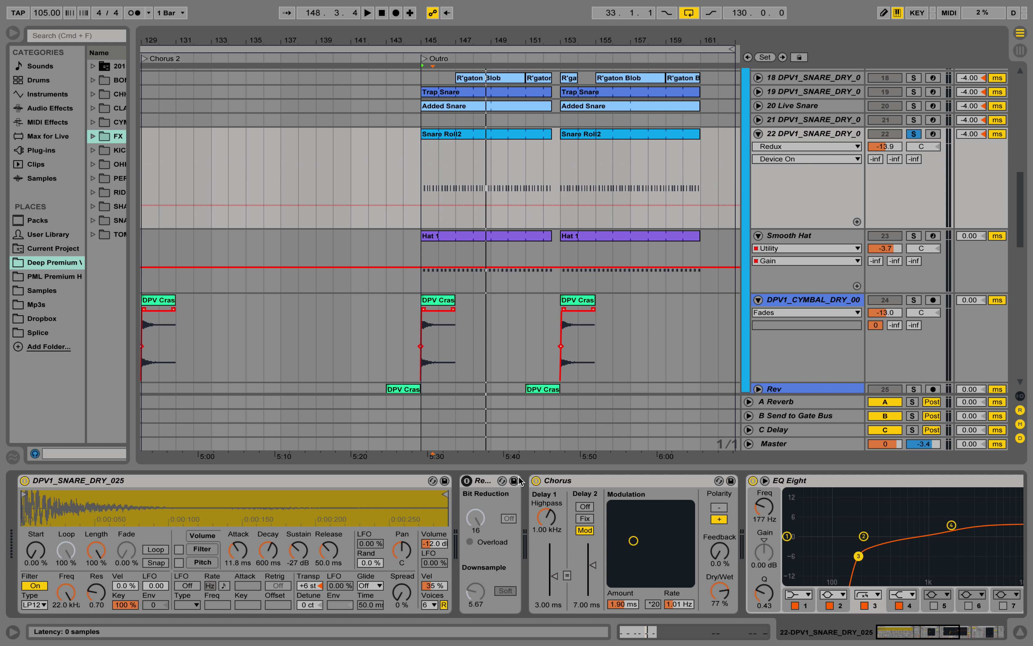
click(536, 481)
click(753, 482)
key(space)
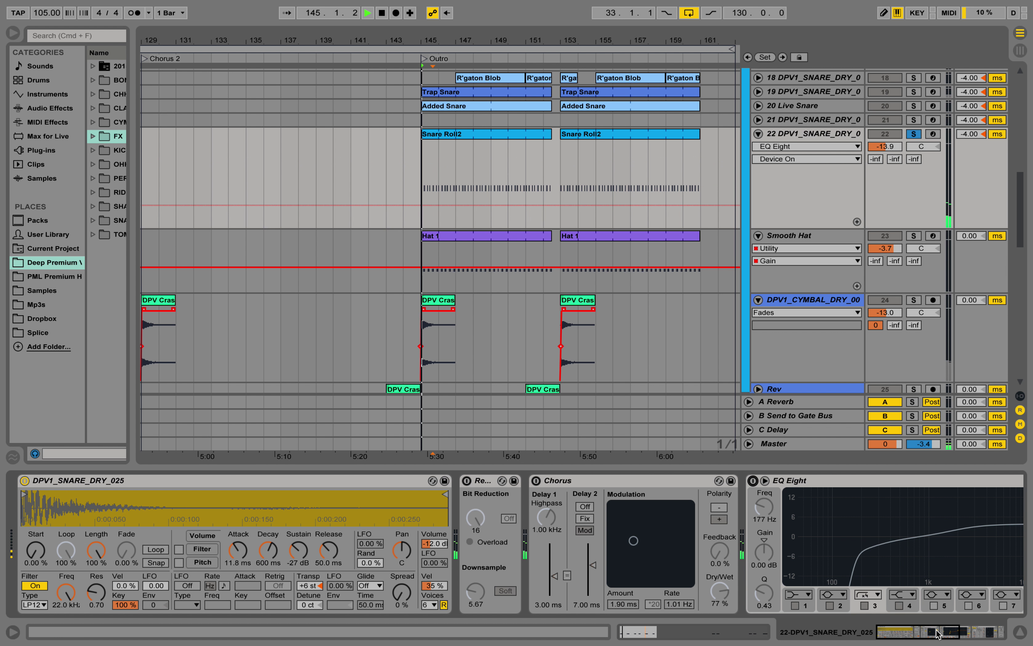
scroll(874, 580, right, 5)
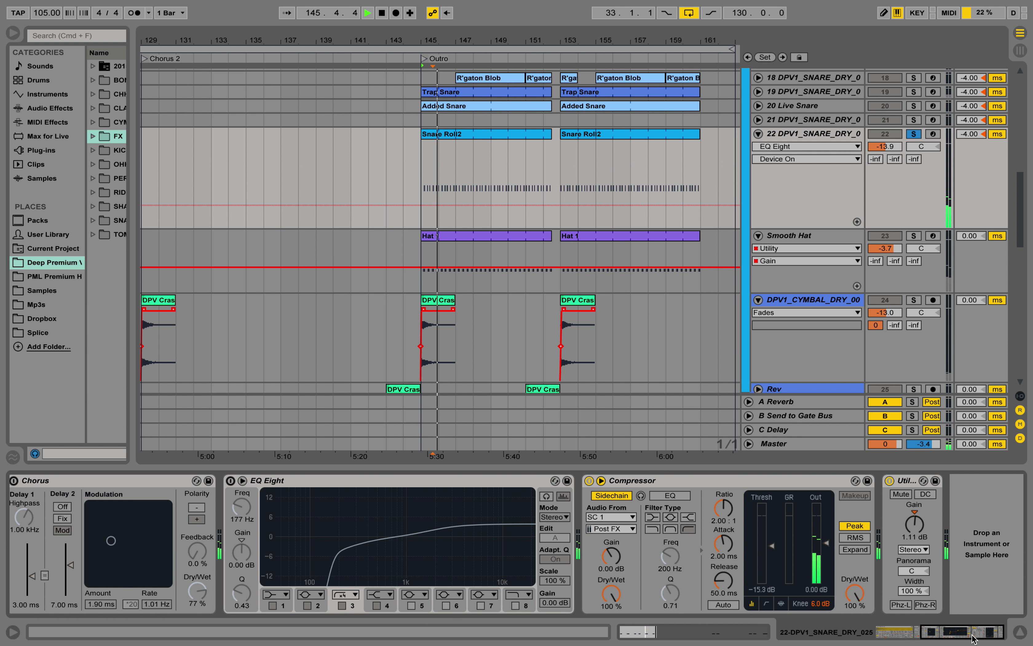
Step: Set the transpose of track 22's DPV1_SNARE_DRY_025 sampler to 0 st and play the snare from bar 145
scroll(879, 594, left, 5)
key(space)
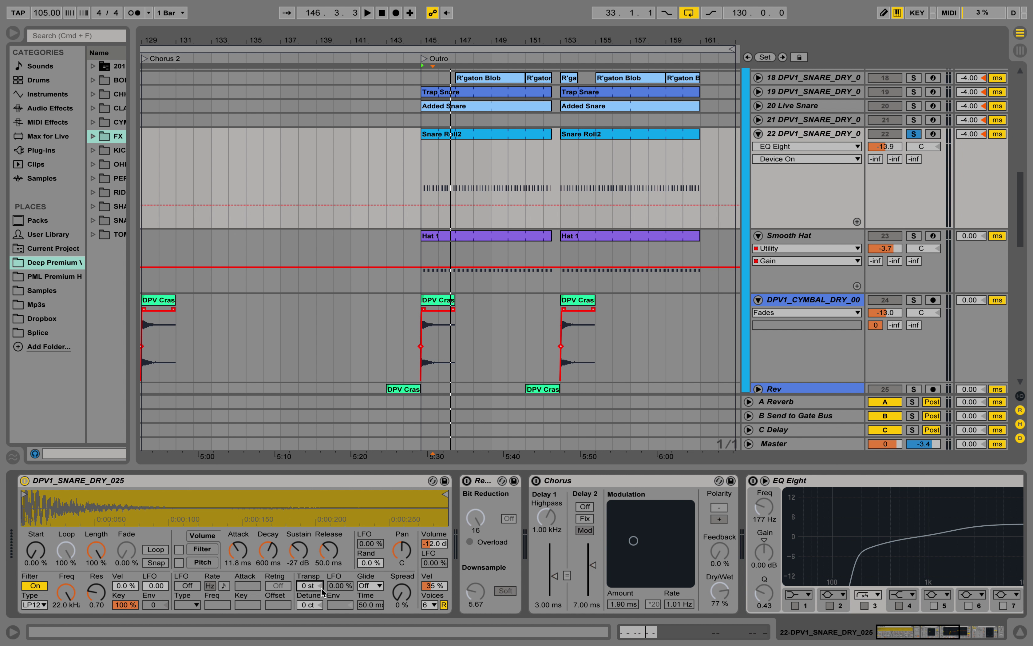
key(space)
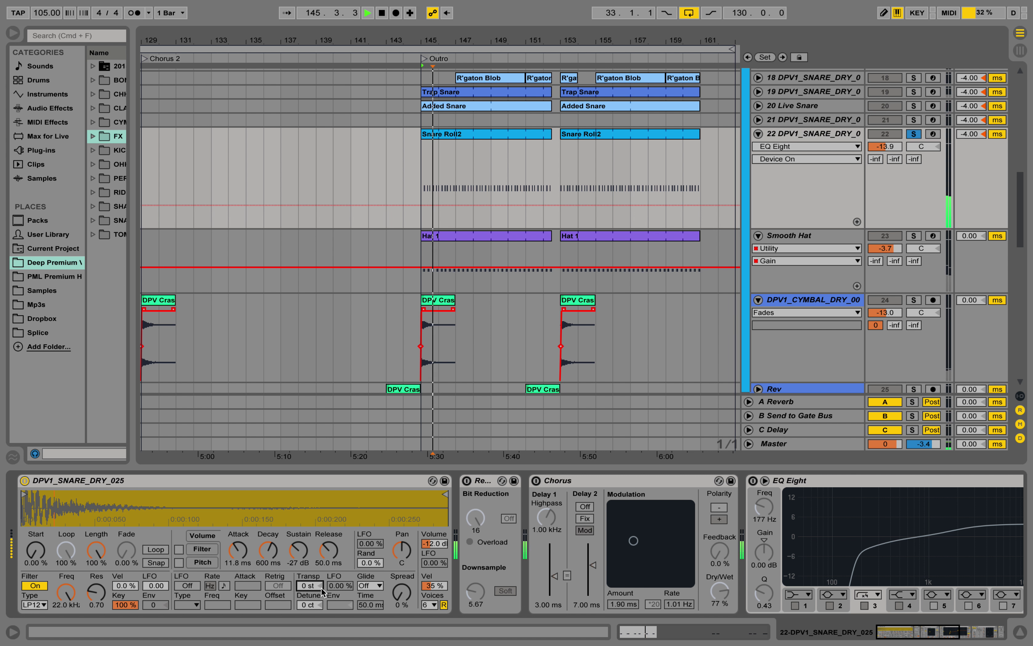
Step: Play track 22 again from bar 145 and set the transpose of its DPV1_SNARE_DRY_025 sampler to +6 st
key(space)
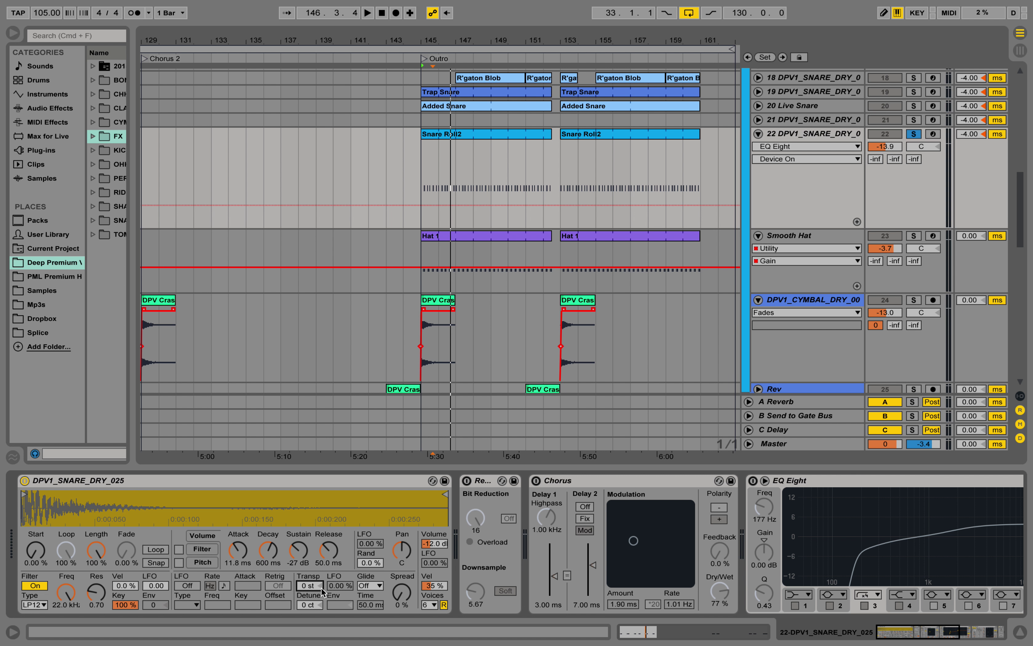
key(space)
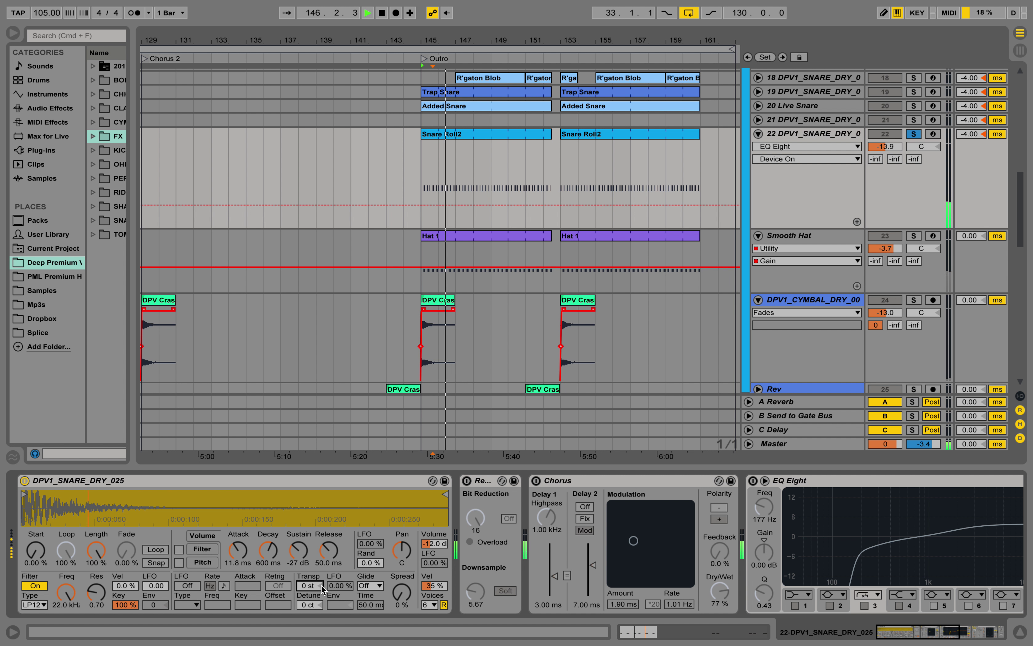
key(space)
drag(311, 589, 311, 586)
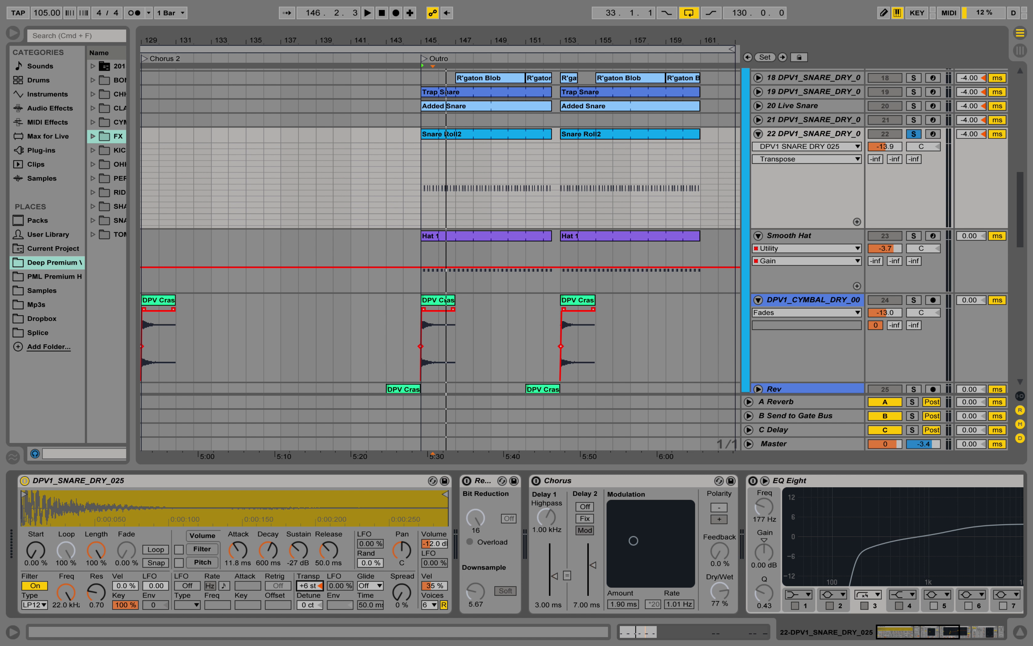
Step: Turn Redux back on for track 22 and audition the snare roll from bar 145
click(467, 481)
key(space)
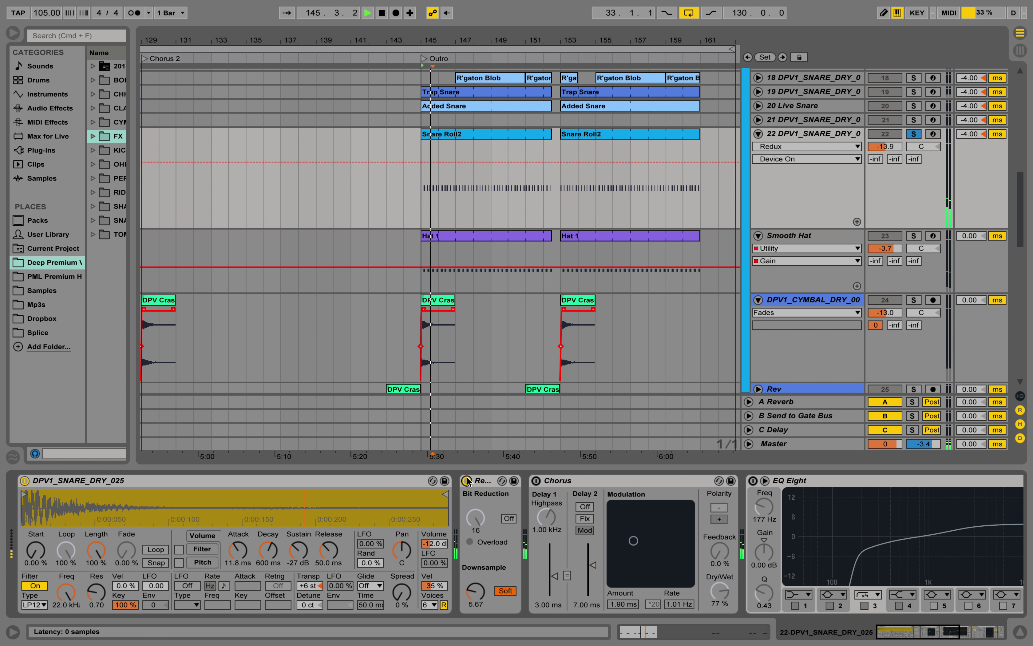
key(space)
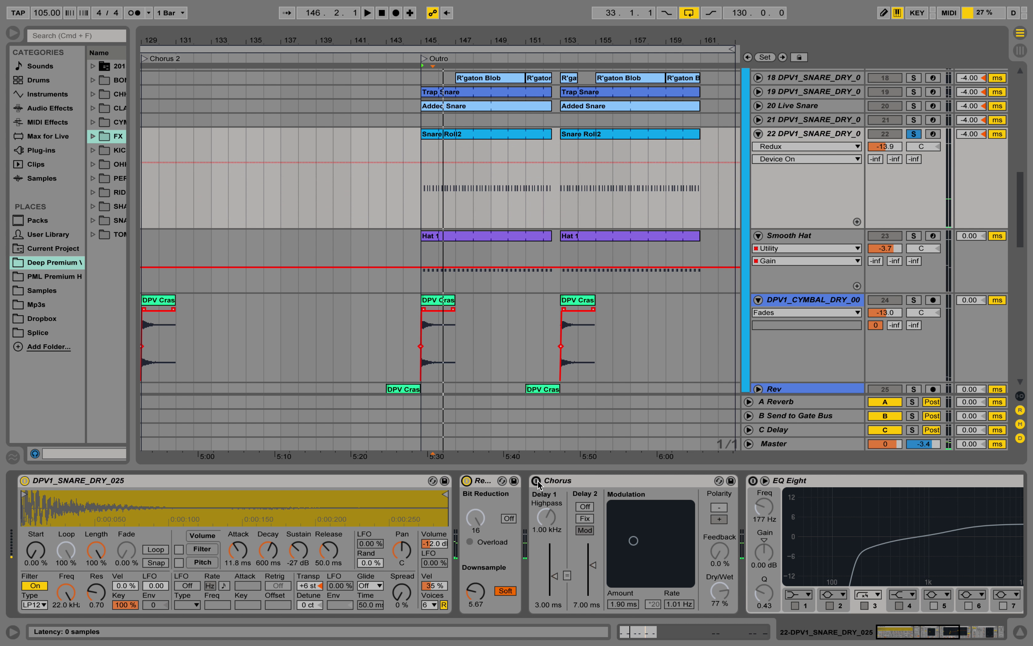
Step: Enable Chorus on track 22 and listen to the snare roll from bar 145
click(536, 481)
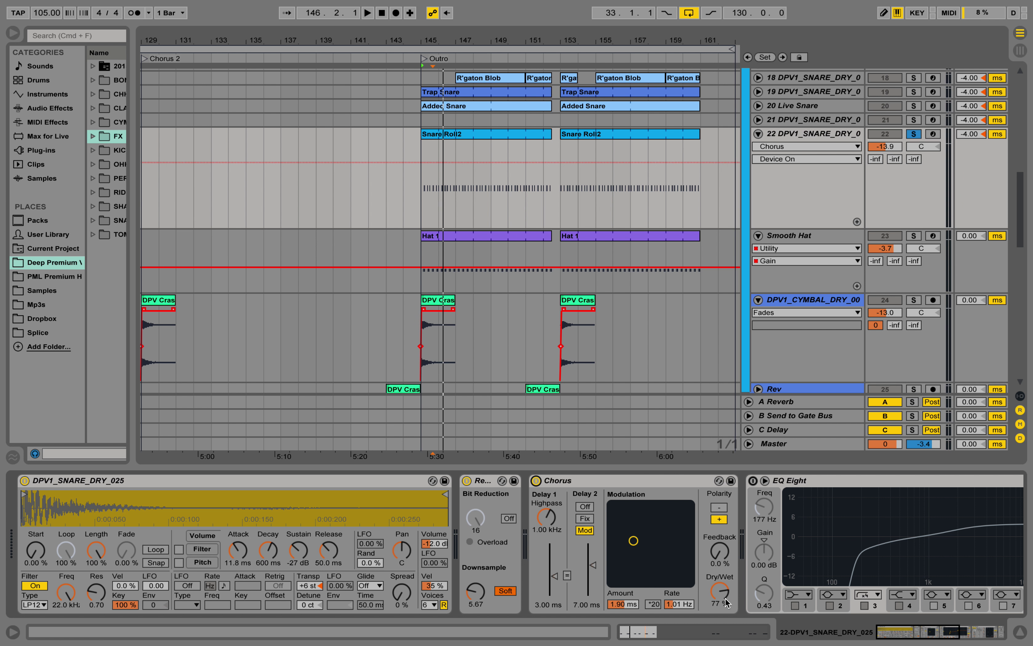
key(space)
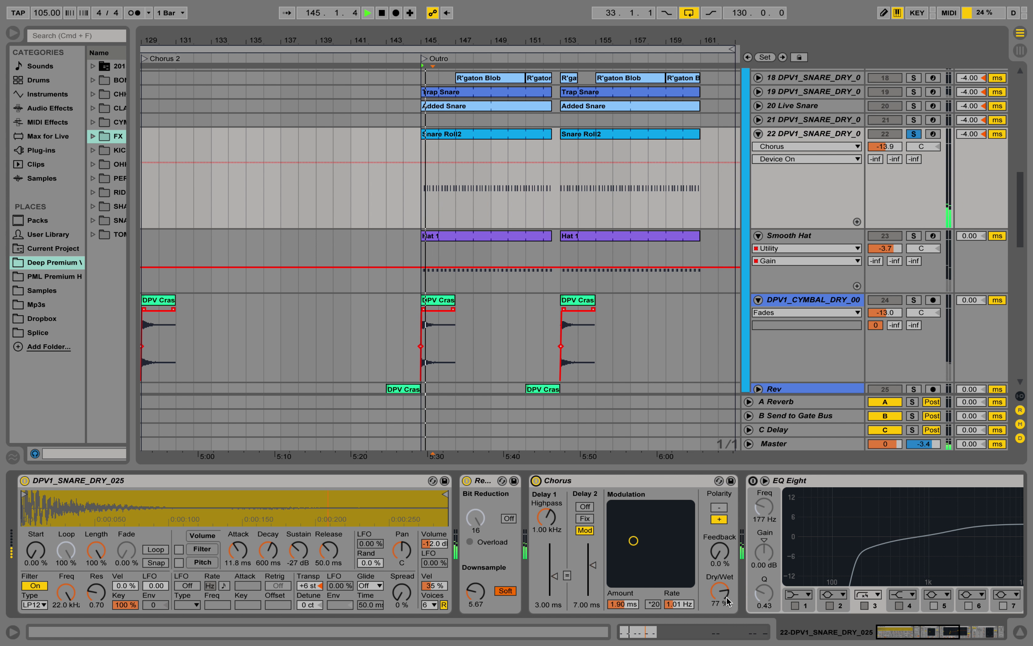
key(space)
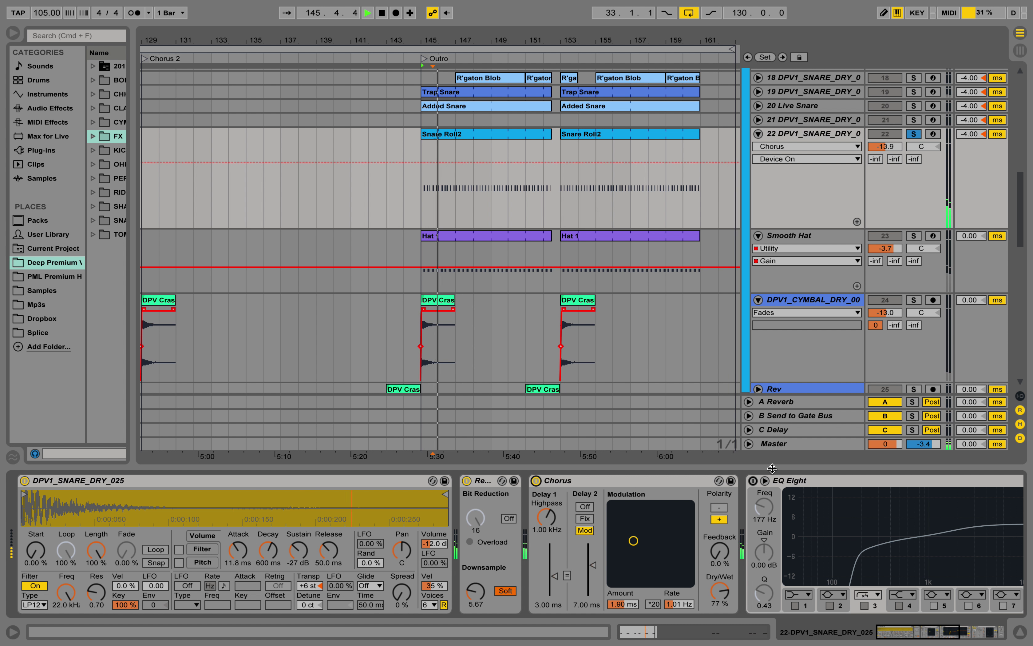
key(space)
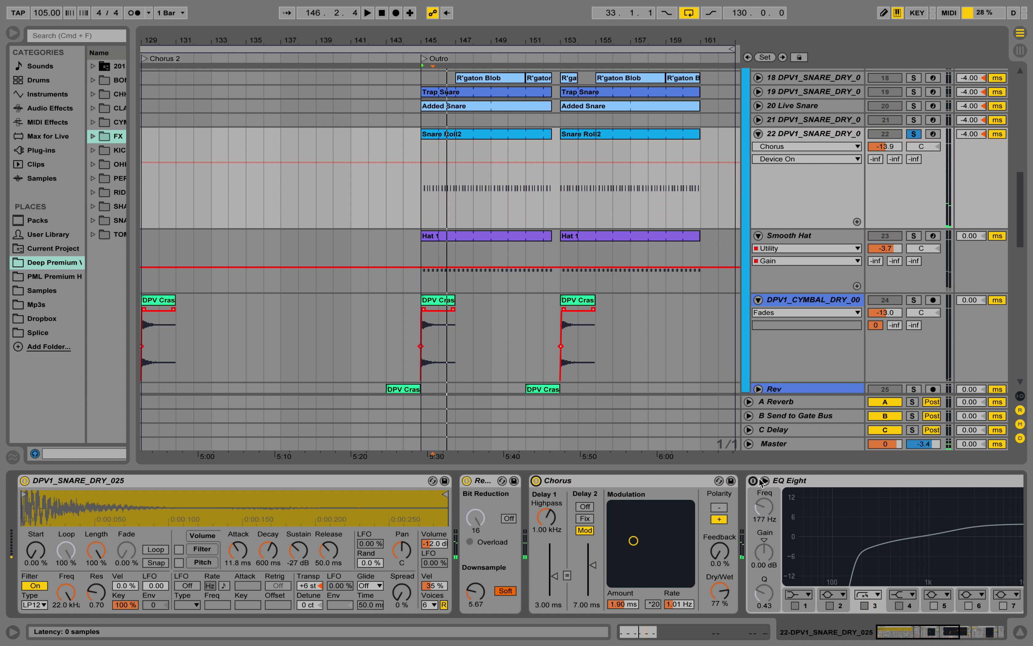
Step: Reactivate EQ Eight on track 22 and play the snare roll through the complete device chain
click(754, 482)
key(space)
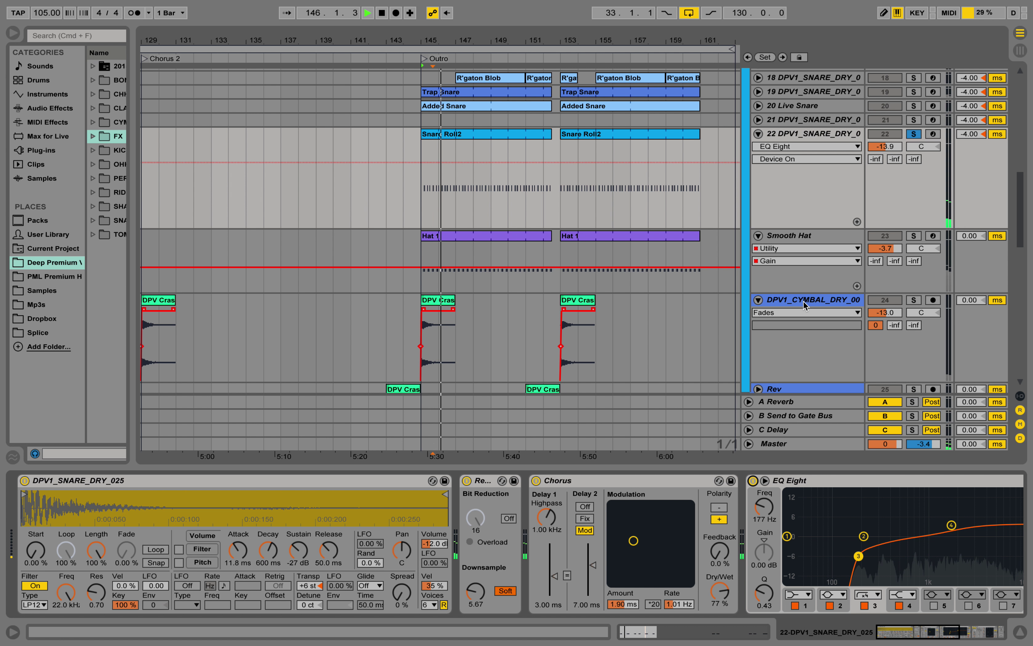
scroll(803, 302, up, 1)
scroll(803, 304, up, 2)
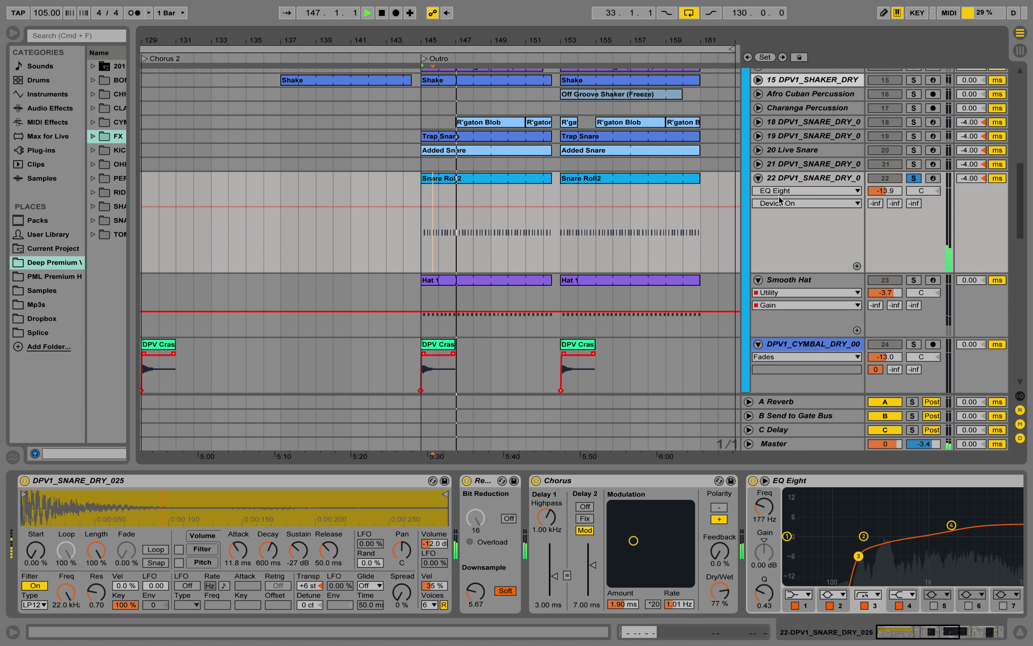
key(space)
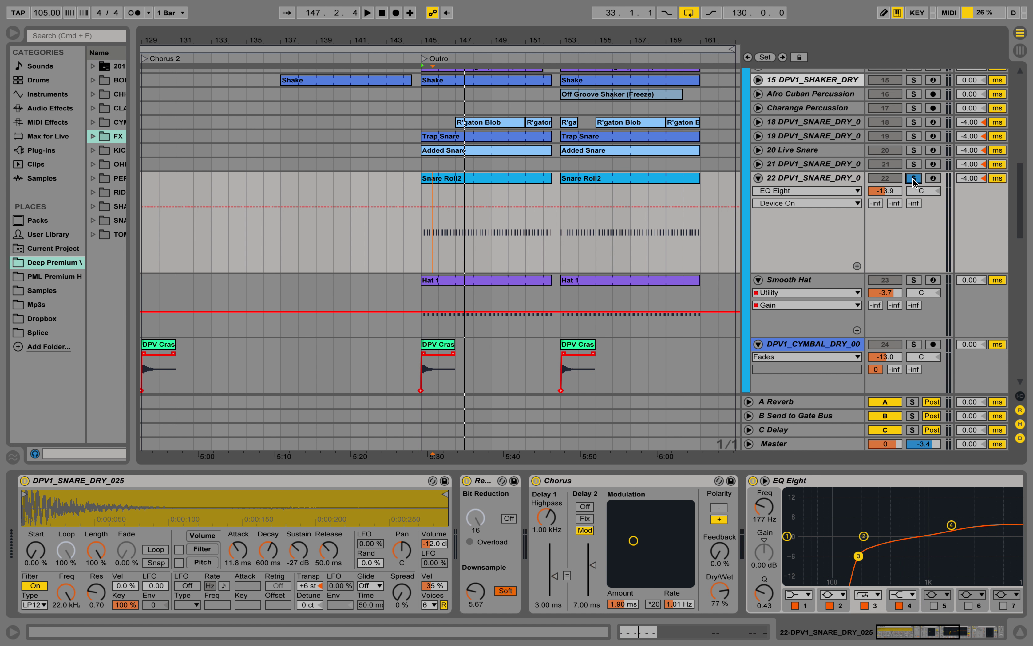
Step: Clear track 22's solo, view the notes of its Snare Roll2 clip at bar 145, and return to the device chain
double_click(461, 178)
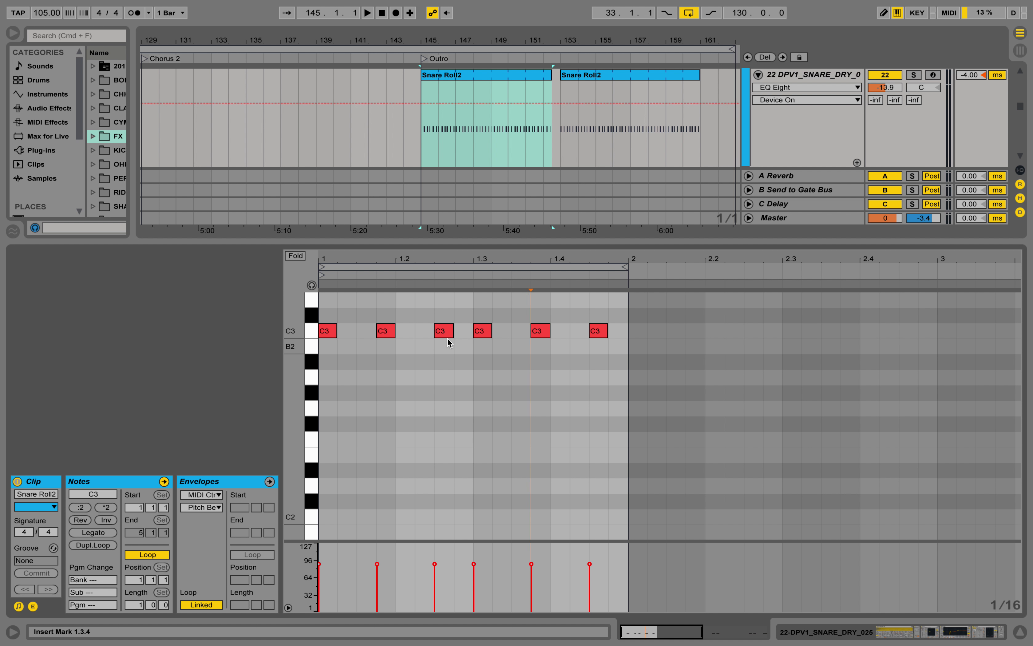
click(966, 636)
Step: Unfold track 20 Live Snare, enlarge the timeline around bar 145, and solo the track
scroll(811, 170, up, 3)
click(758, 150)
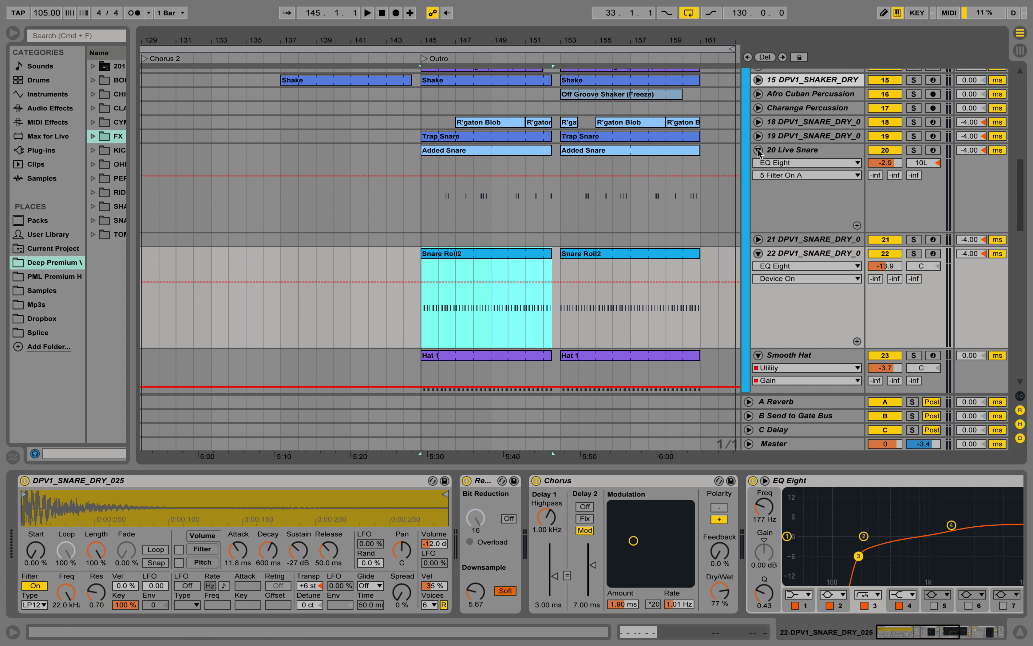
drag(468, 33, 468, 81)
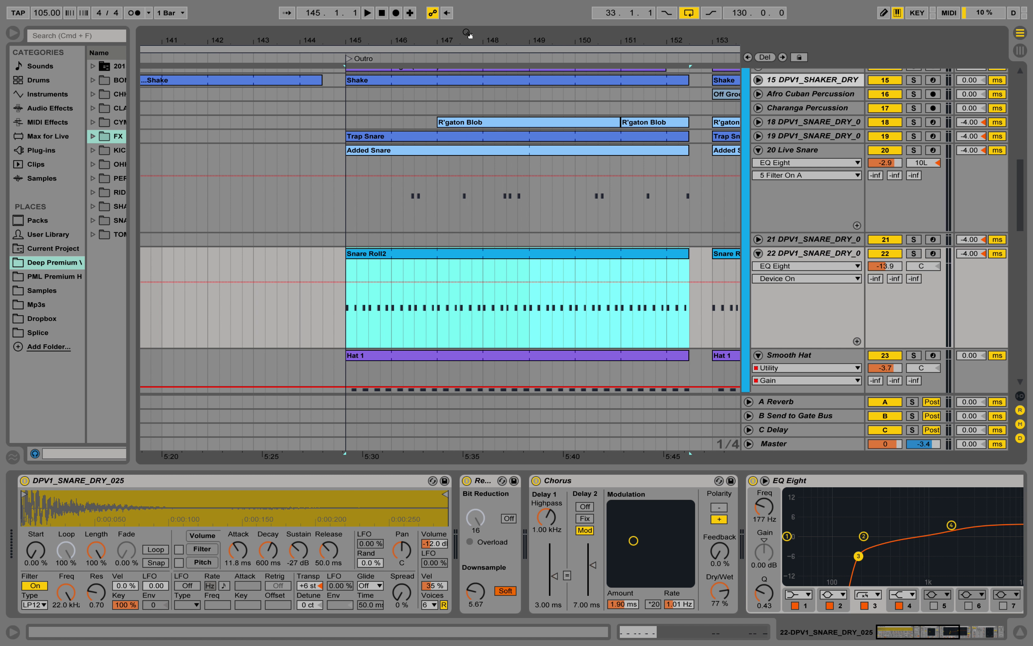
click(914, 150)
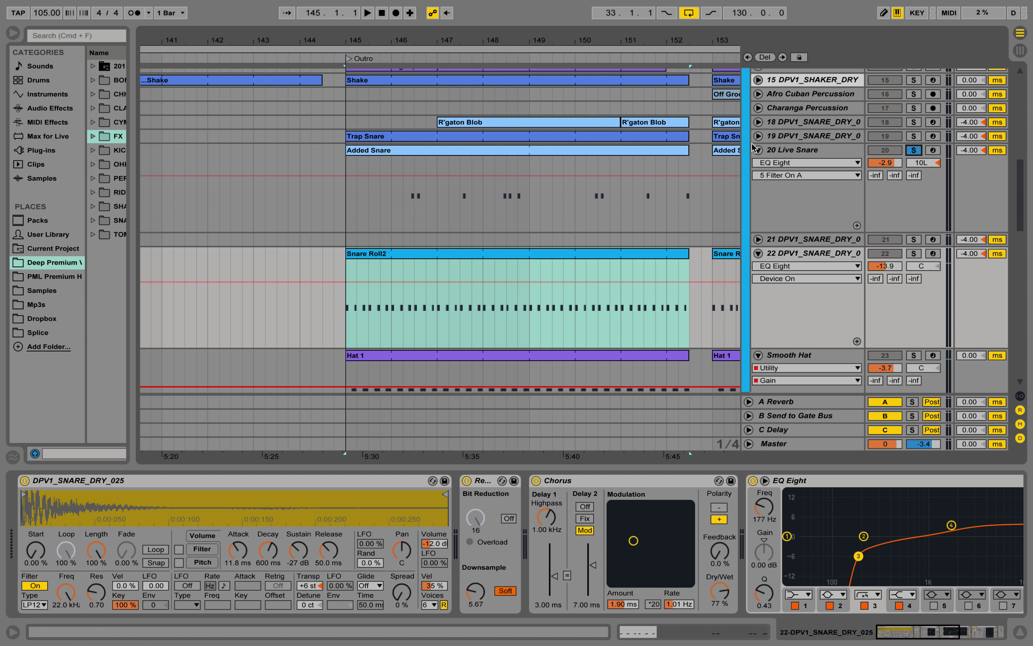
Step: Add the Main Snare, Color Snare and Kick tracks to the solo and play them with Live Snare from bar 145
scroll(683, 130, up, 3)
scroll(685, 133, up, 3)
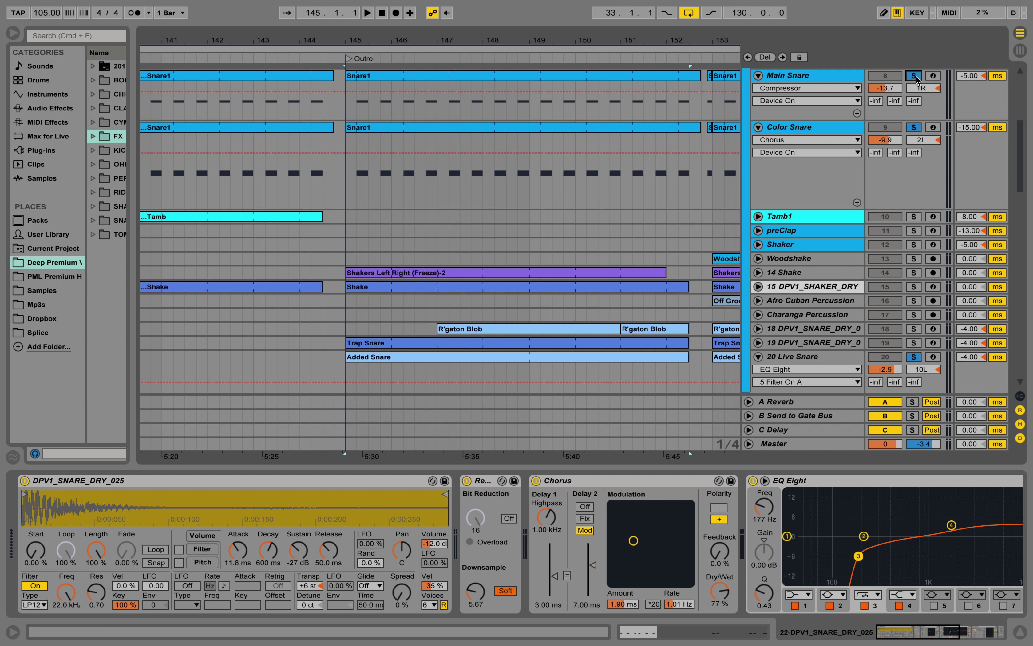
scroll(872, 105, up, 6)
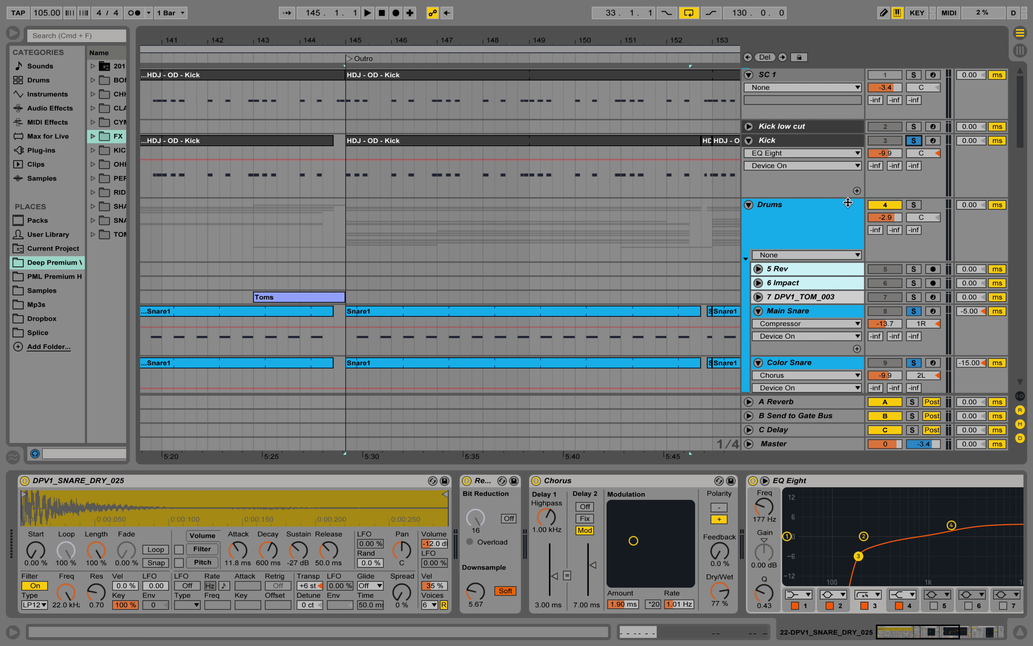
scroll(847, 202, down, 8)
key(space)
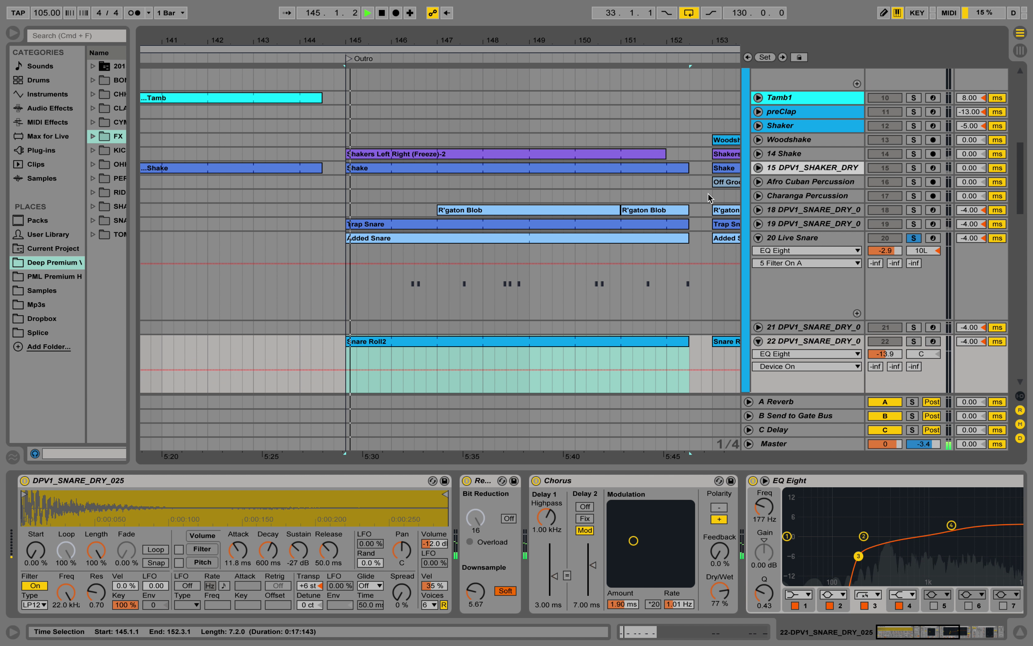
scroll(828, 203, down, 2)
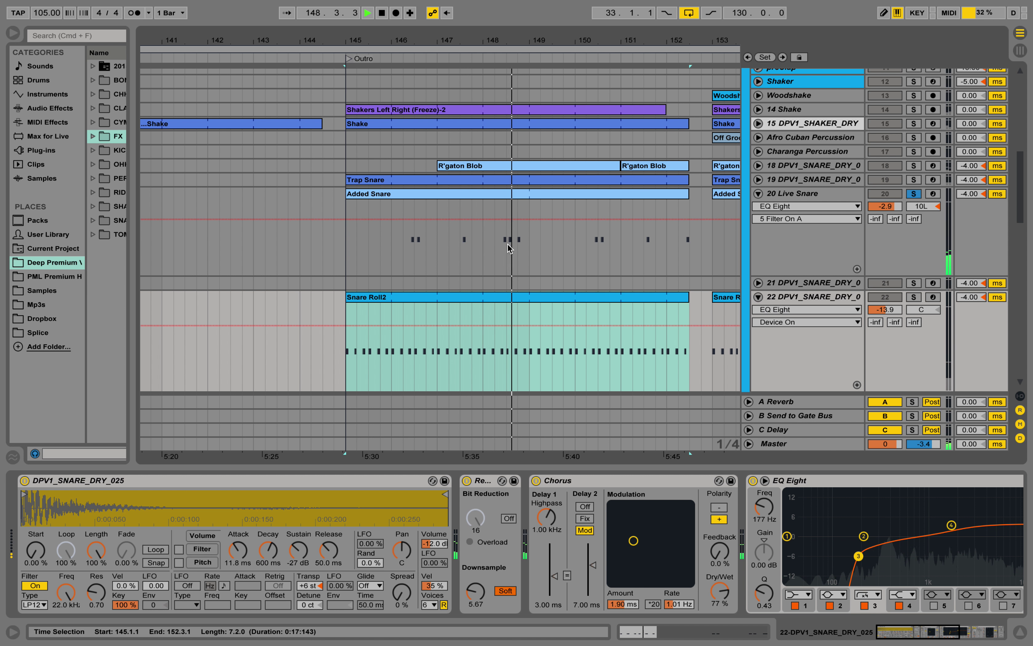
key(space)
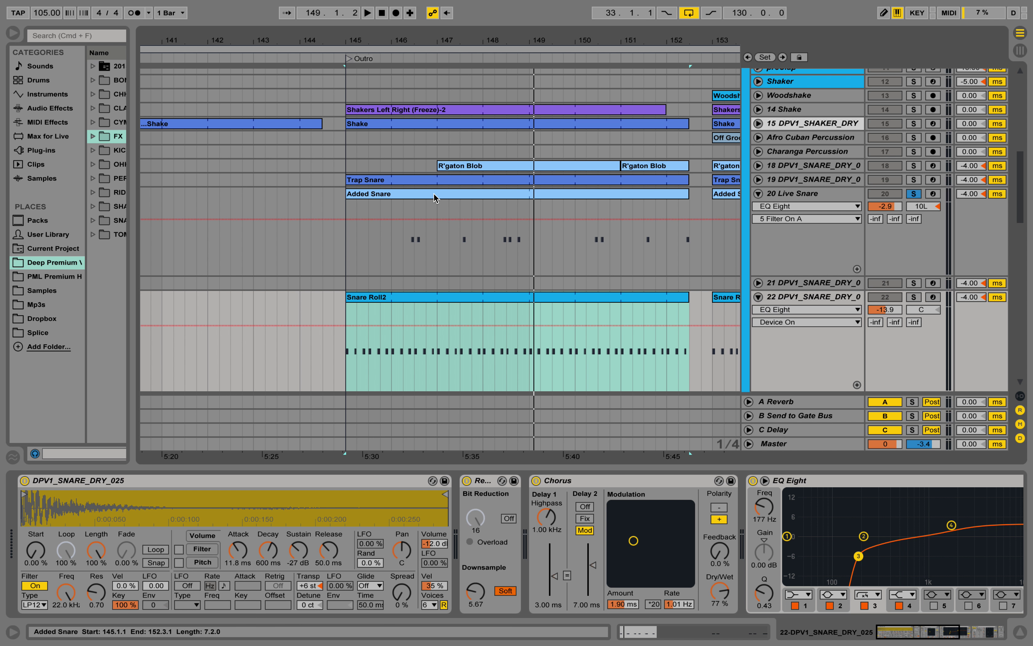
Step: Open the Added Snare clip on track 20 Live Snare to inspect its notes and velocities, and return to the track's device chain
double_click(433, 193)
key(space)
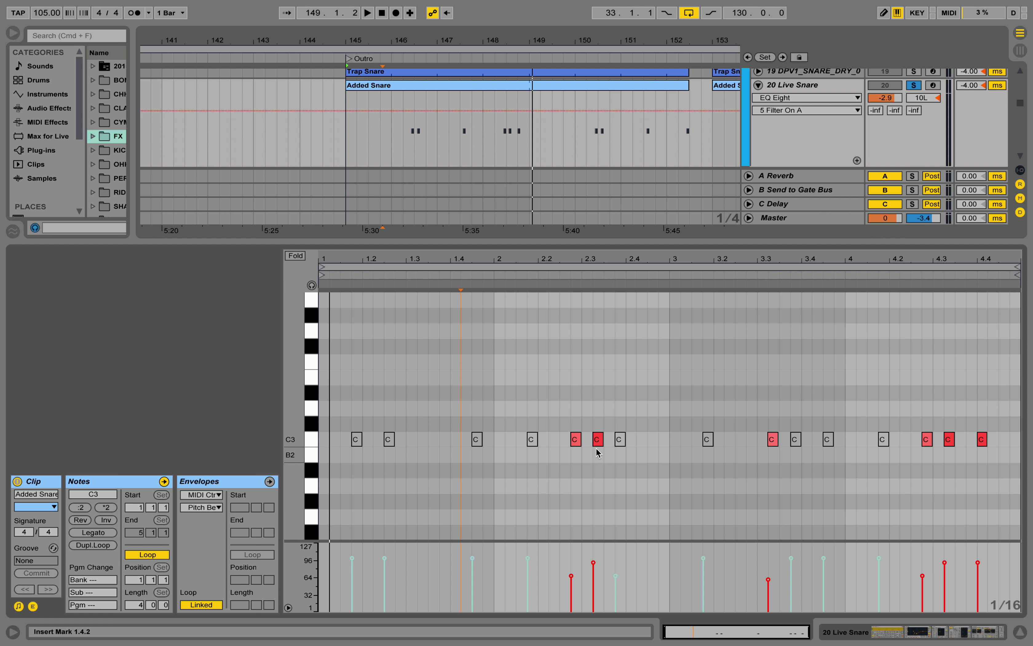
click(512, 225)
scroll(512, 222, up, 1)
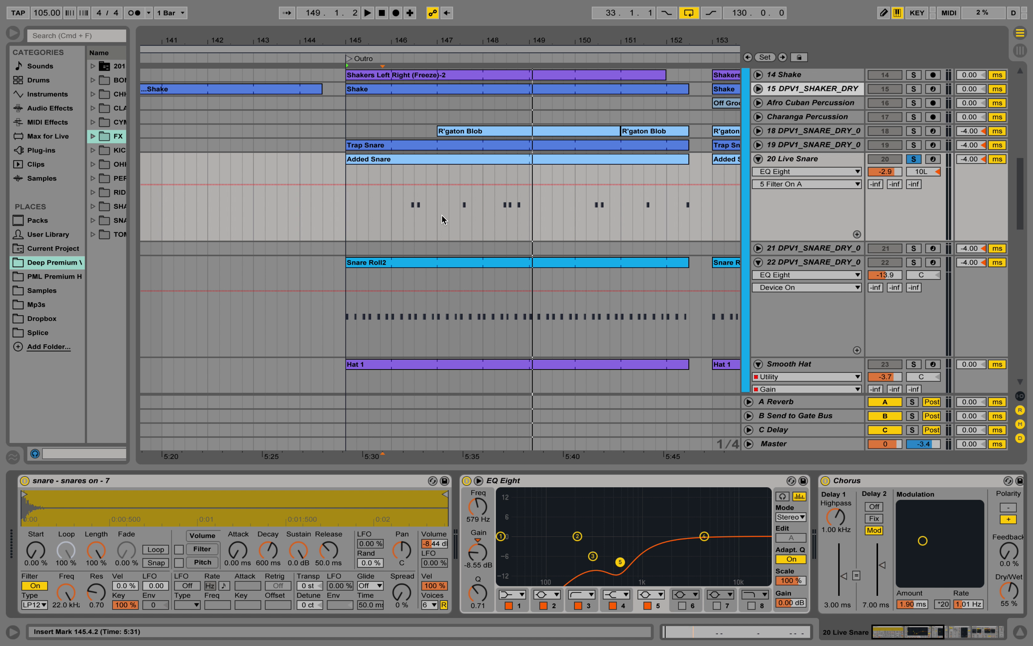
Step: Try band 5 of Live Snare's EQ Eight at 12.6 dB gain, playing from 146.2.1
click(404, 208)
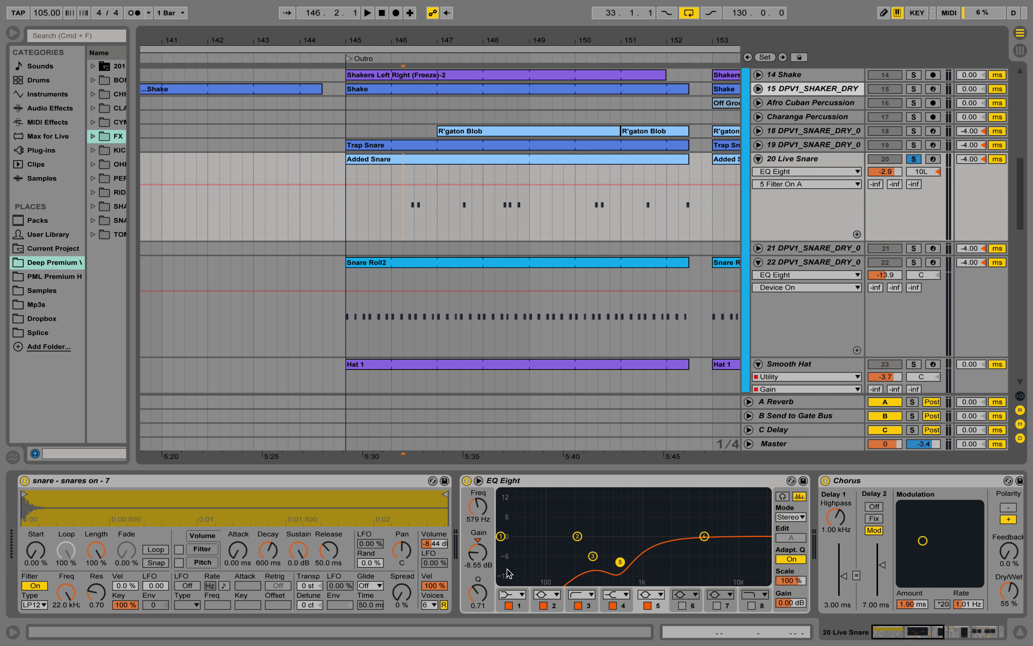
click(475, 559)
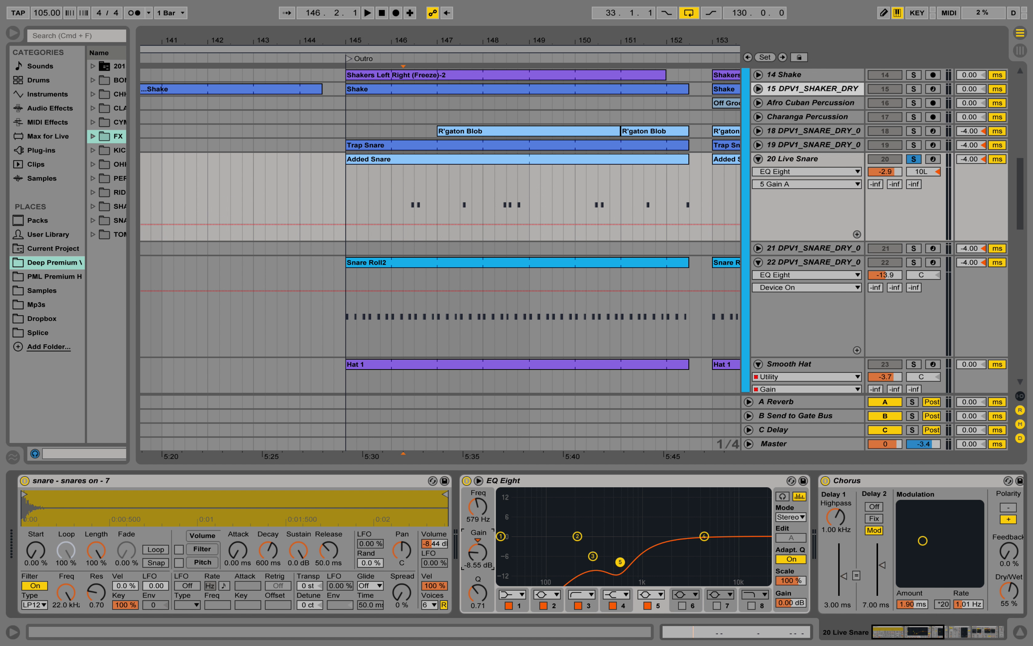
mouse_move(478, 552)
mouse_down()
mouse_move(477, 517)
mouse_move(477, 539)
mouse_up()
key(space)
key(space)
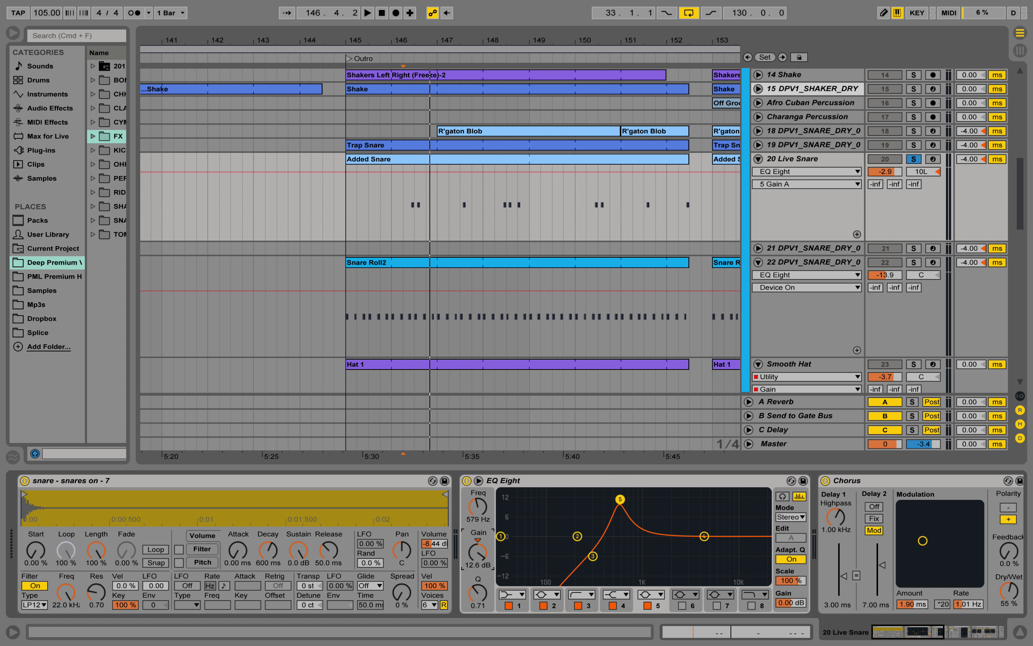
key(space)
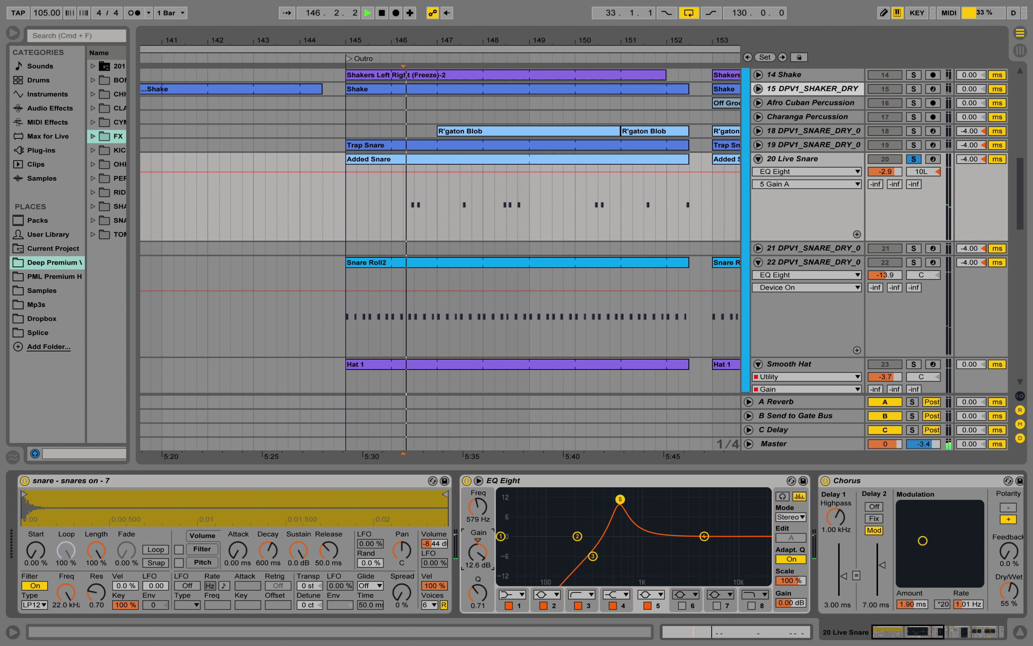
key(space)
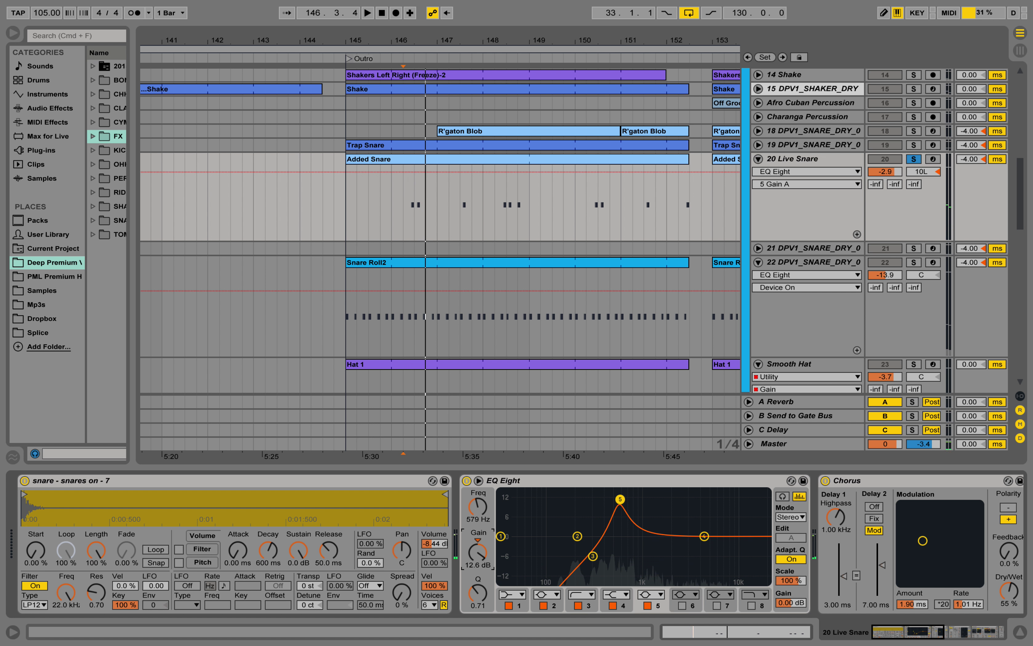
Step: Set the band 5 gain of Live Snare's EQ Eight to -8.57 dB and audition it
drag(477, 553, 478, 604)
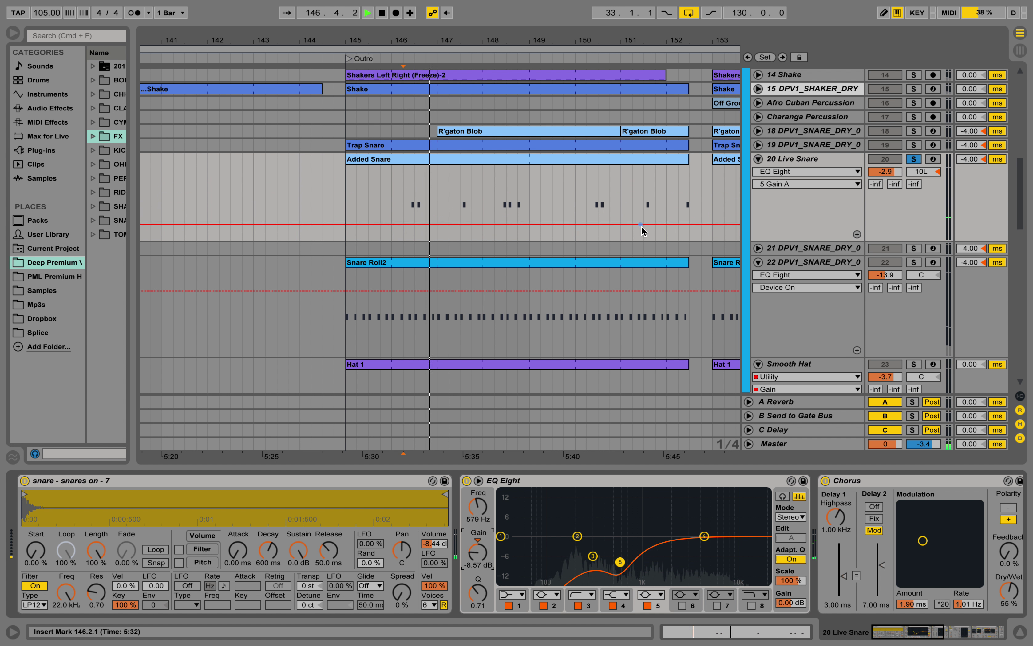
key(space)
click(919, 632)
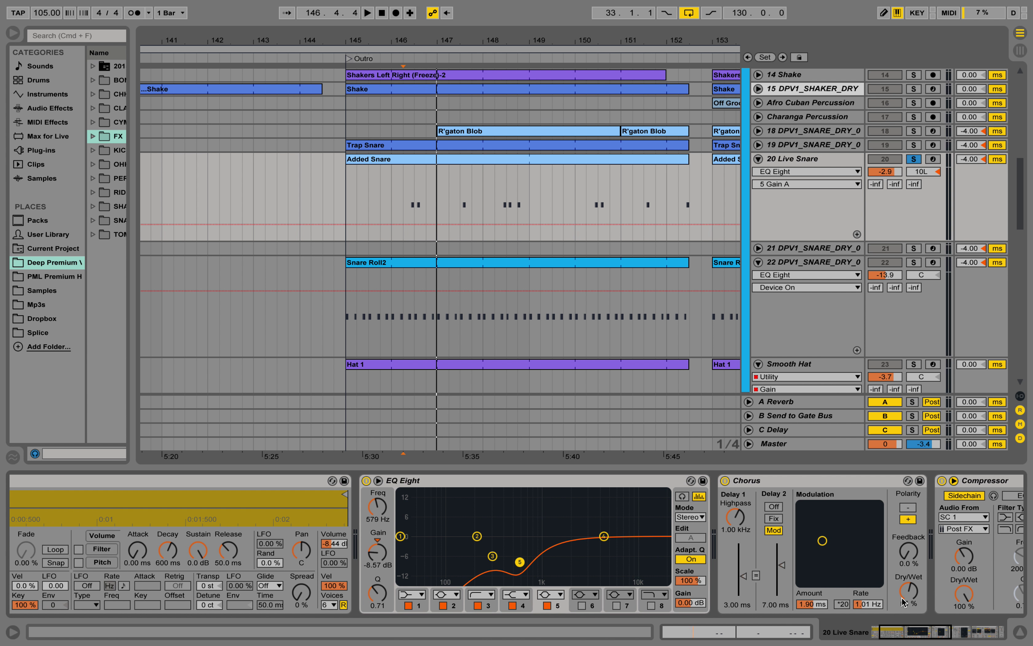
drag(950, 638, 994, 638)
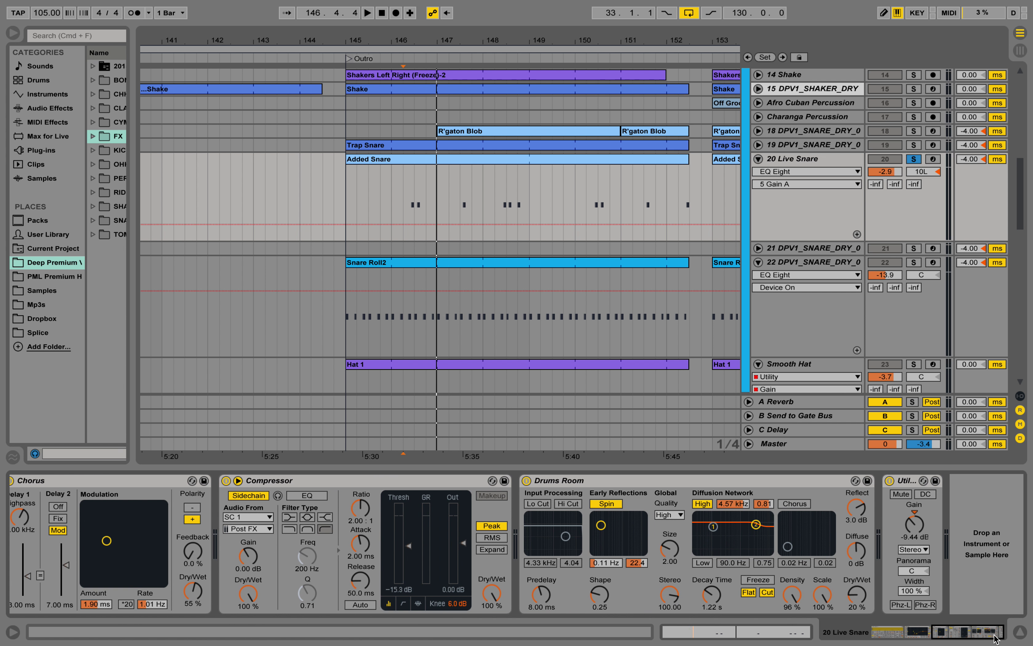
click(526, 481)
key(space)
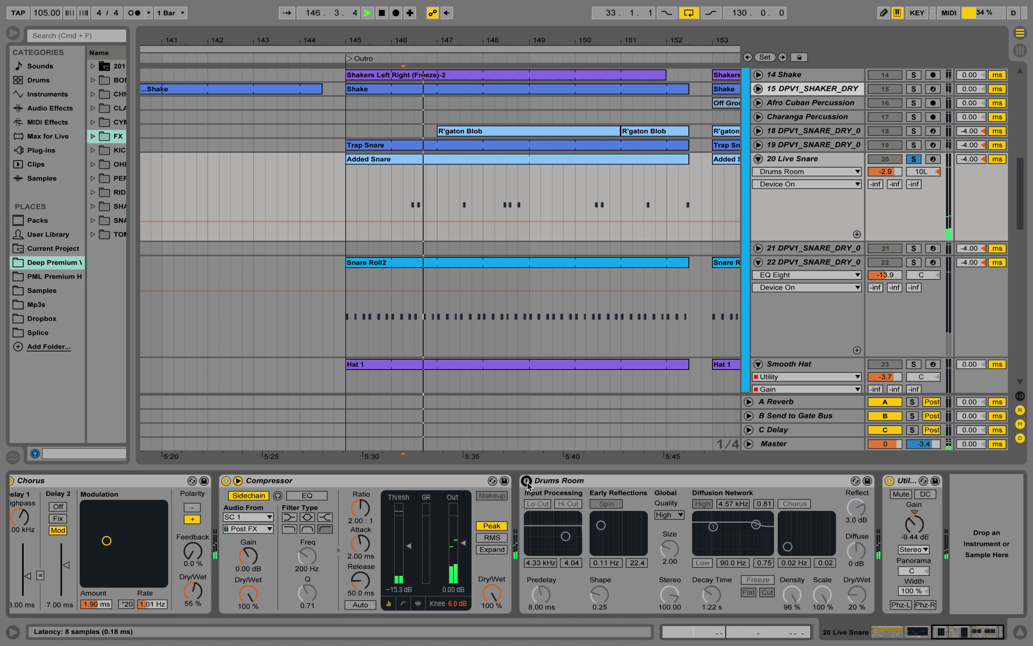
key(space)
click(527, 481)
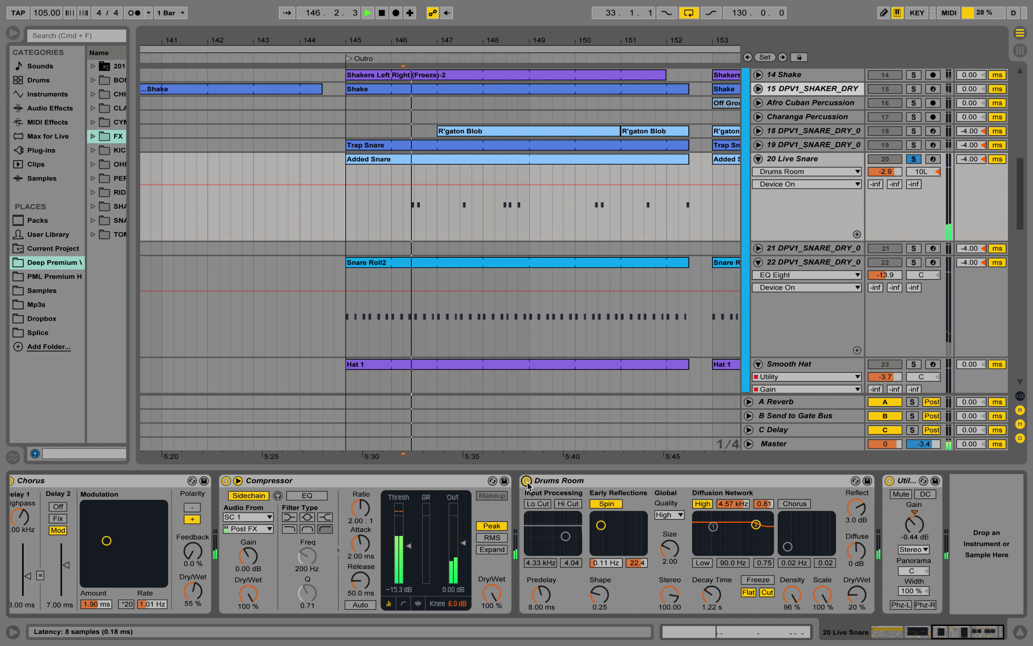
key(space)
Step: Move the solo from Live Snare to track 19, which holds the Trap Snare clips, and show its device chain
scroll(729, 226, up, 1)
scroll(836, 188, up, 1)
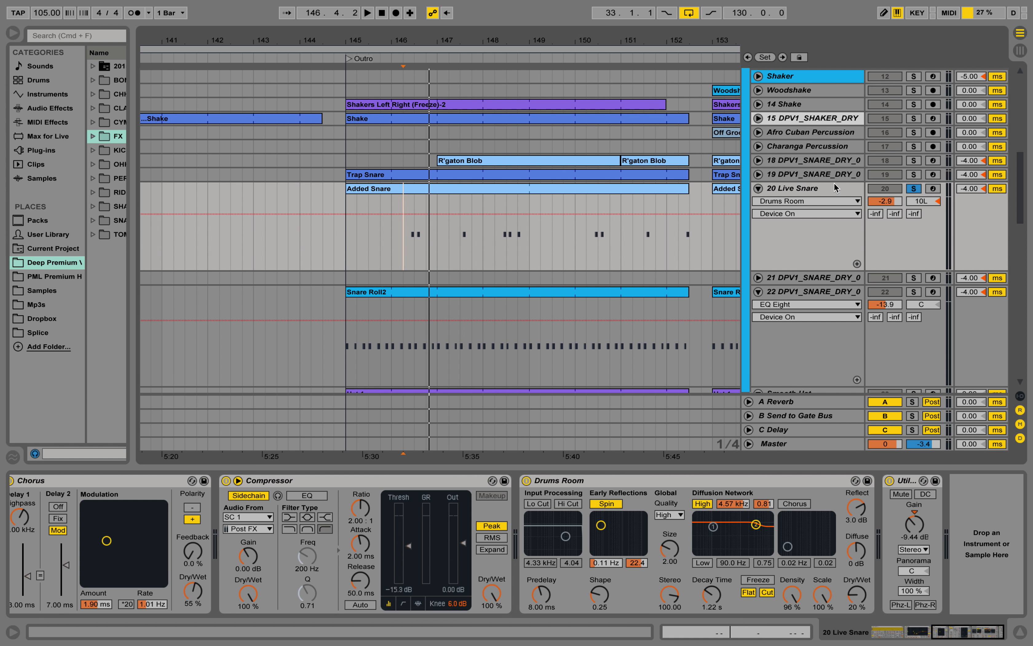
click(788, 179)
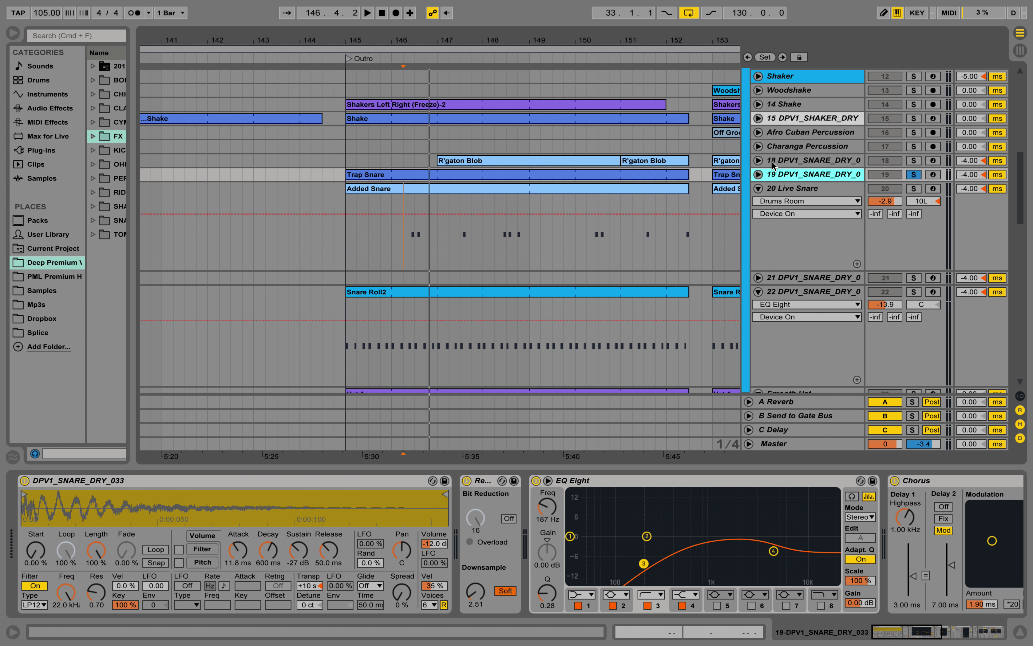
Step: Unfold track 19 and open its first Outro Trap Snare clip in the note editor, playing it from 145.1.1
click(758, 174)
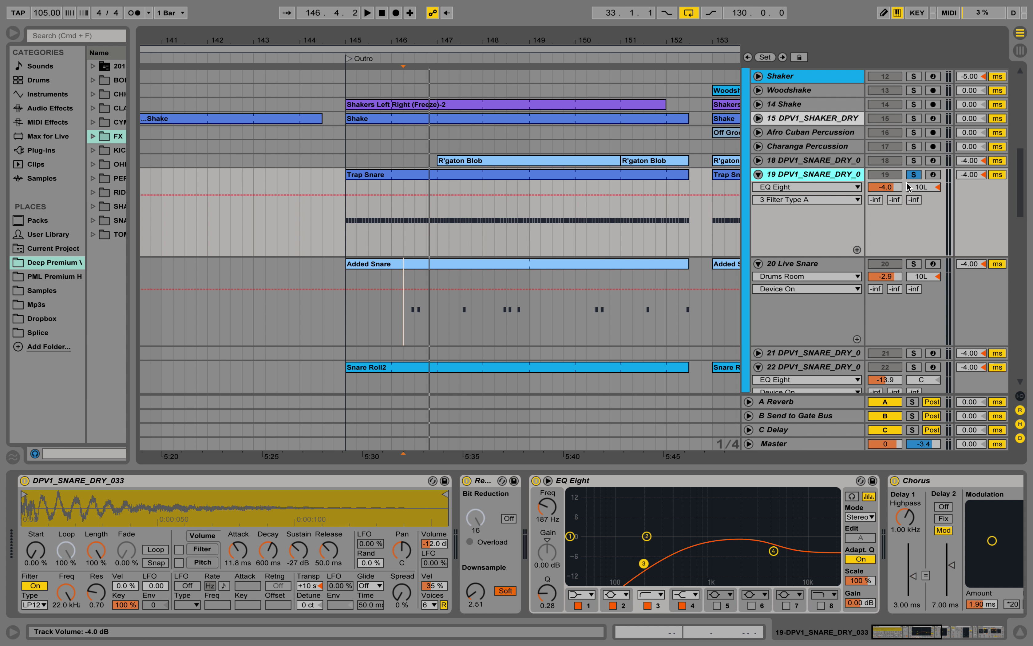
double_click(416, 175)
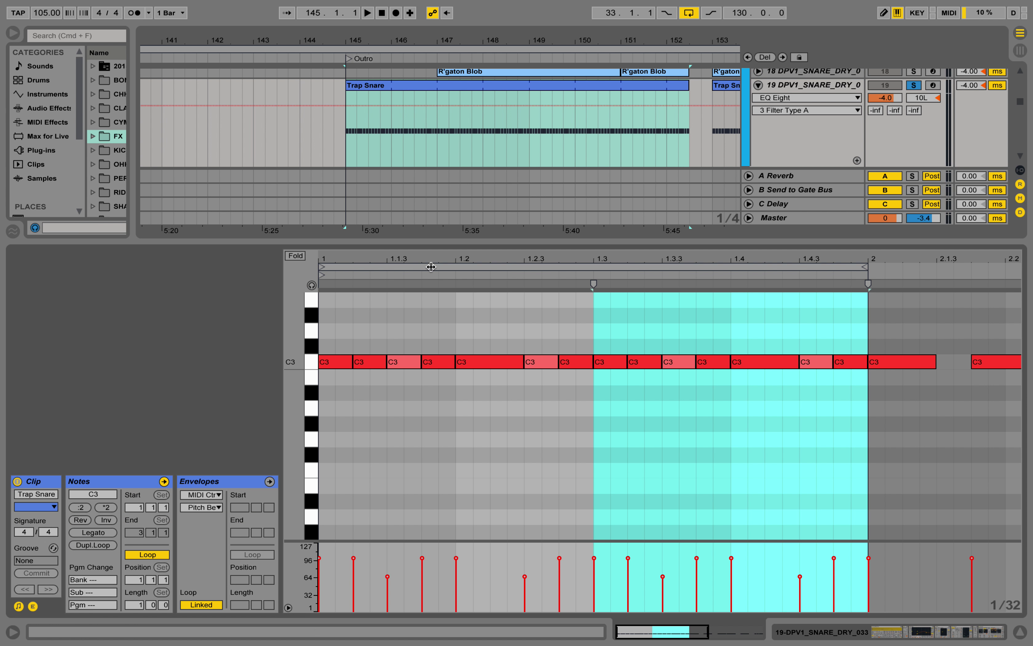
key(space)
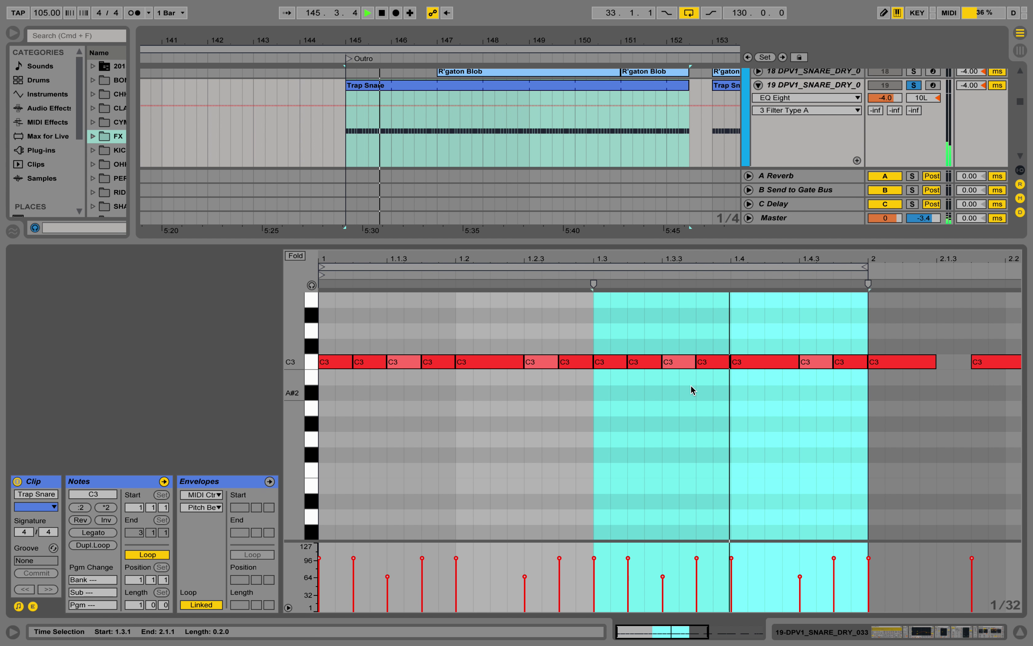
click(798, 376)
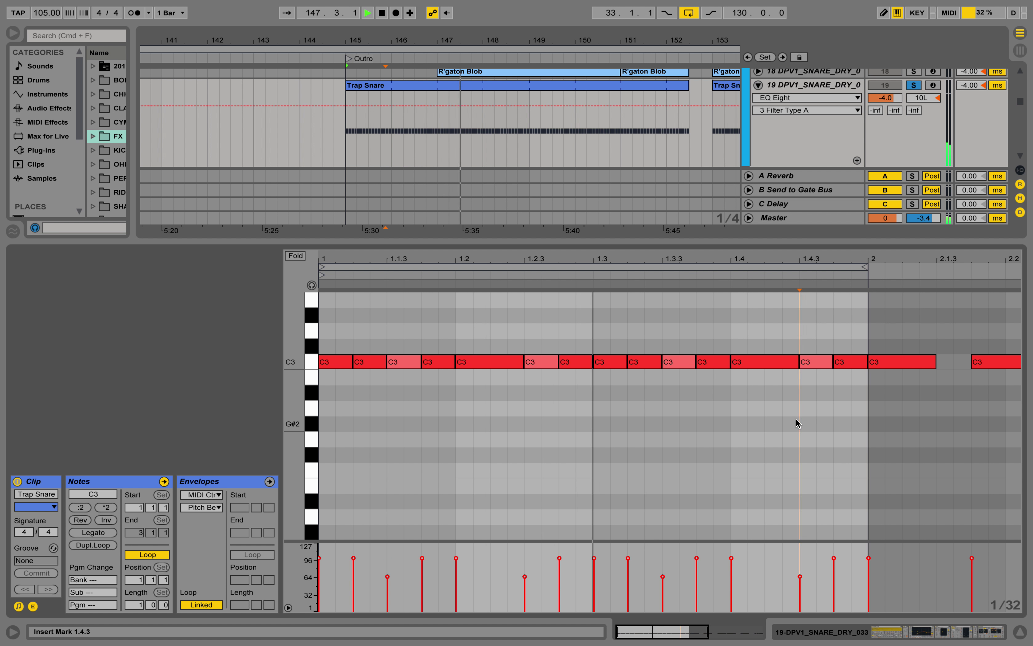
key(space)
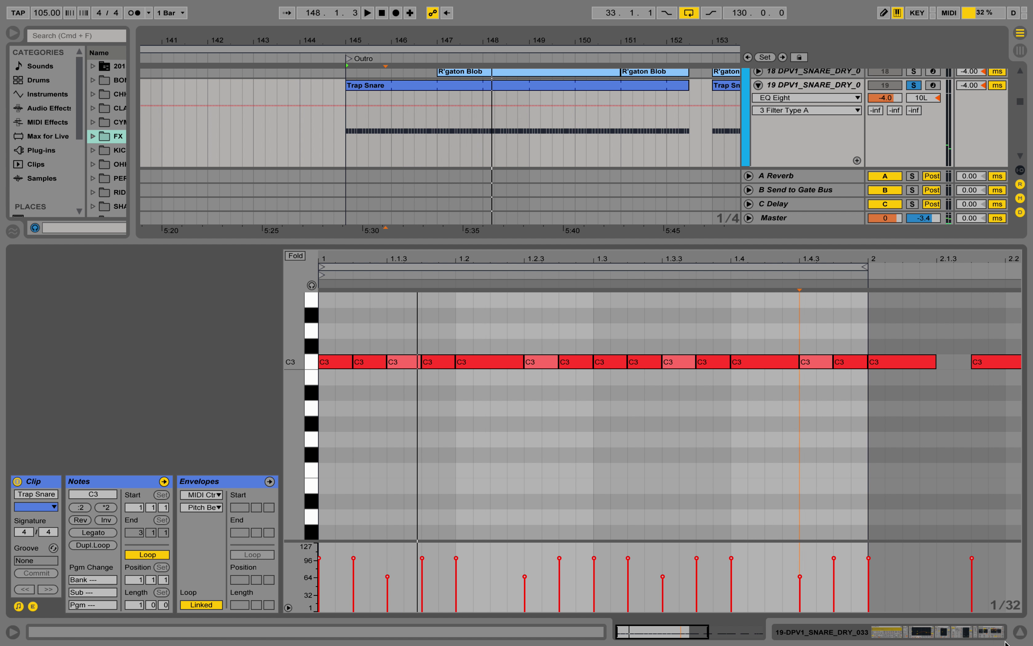
Step: Show track 19's device chain and compare the trap snare's sound with EQ Eight bypassed and enabled
click(994, 635)
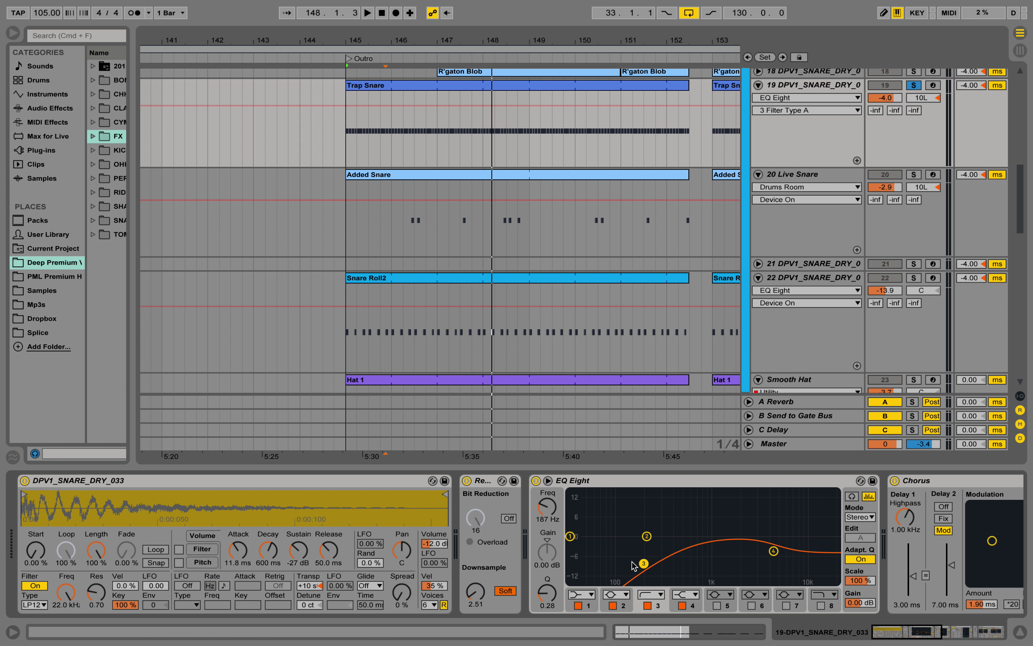
click(537, 481)
key(space)
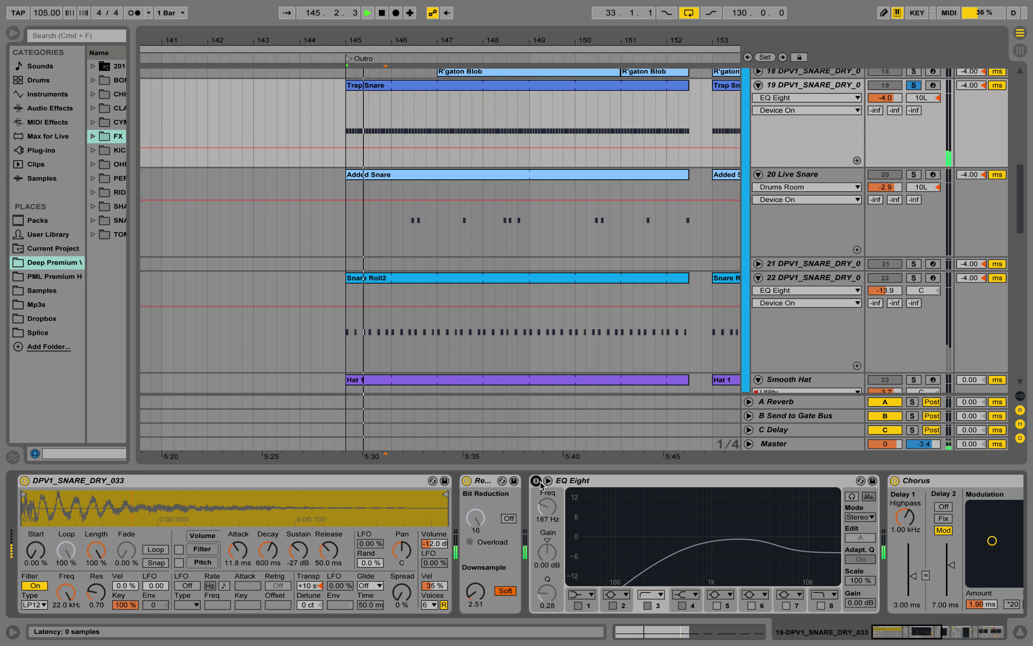
key(space)
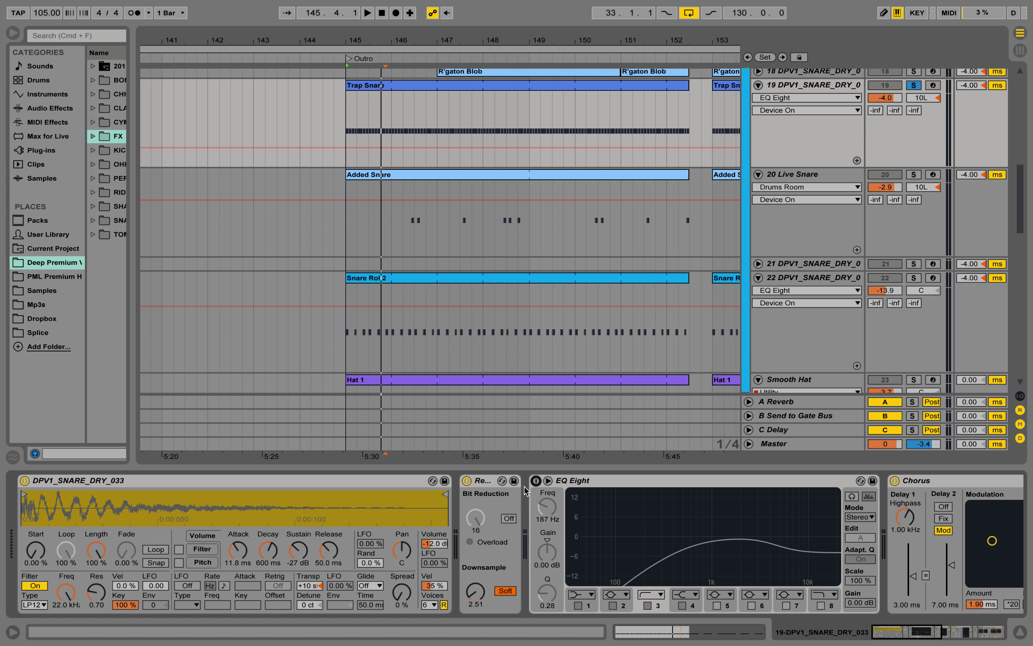
key(space)
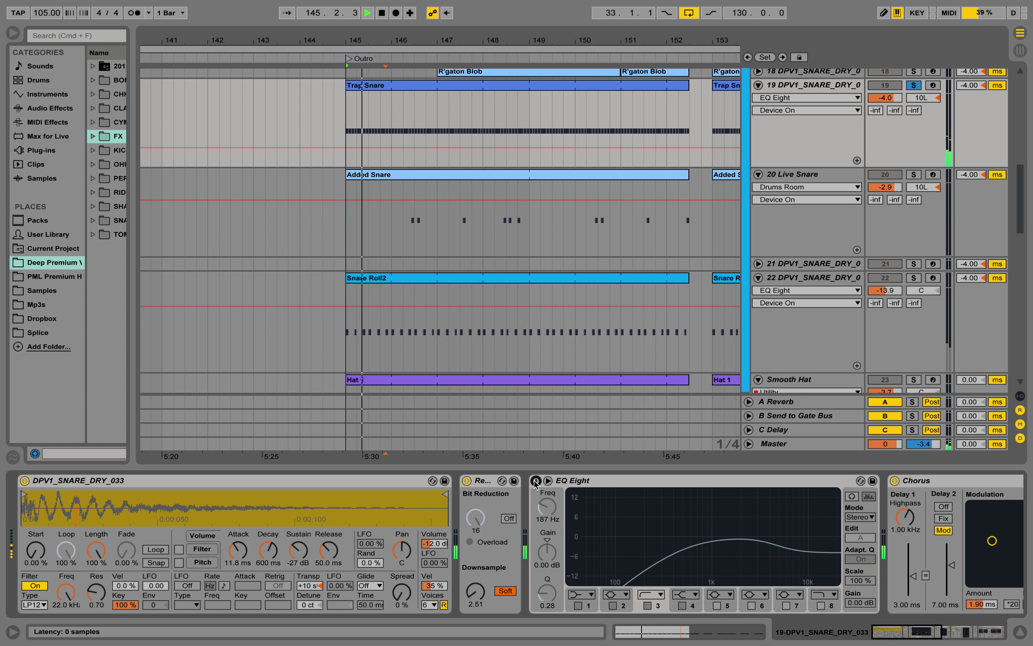
click(536, 480)
scroll(566, 487, right, 7)
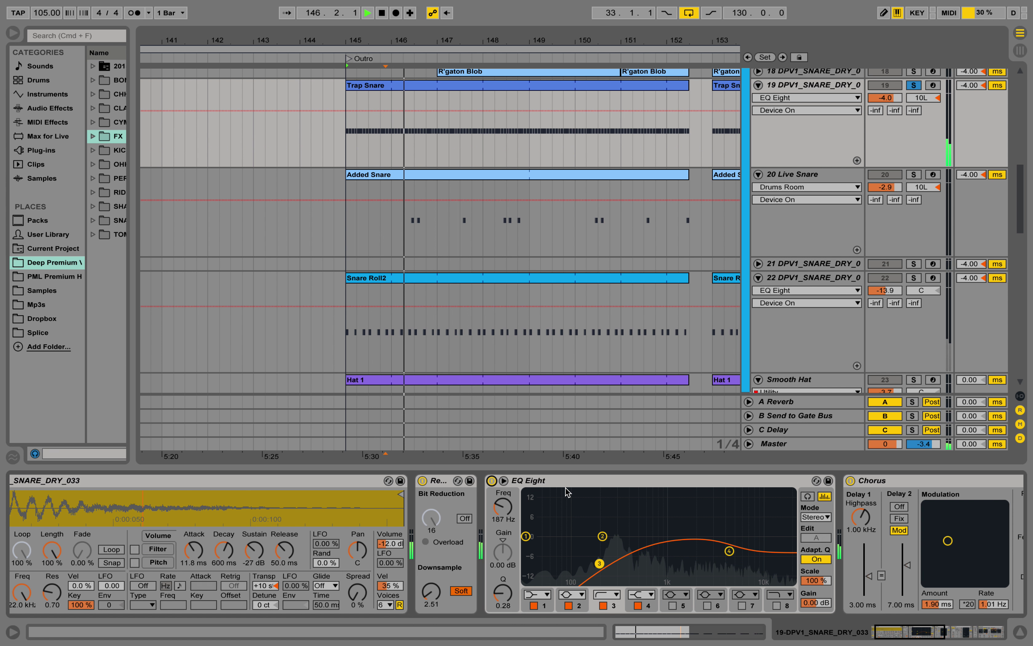
scroll(566, 488, right, 2)
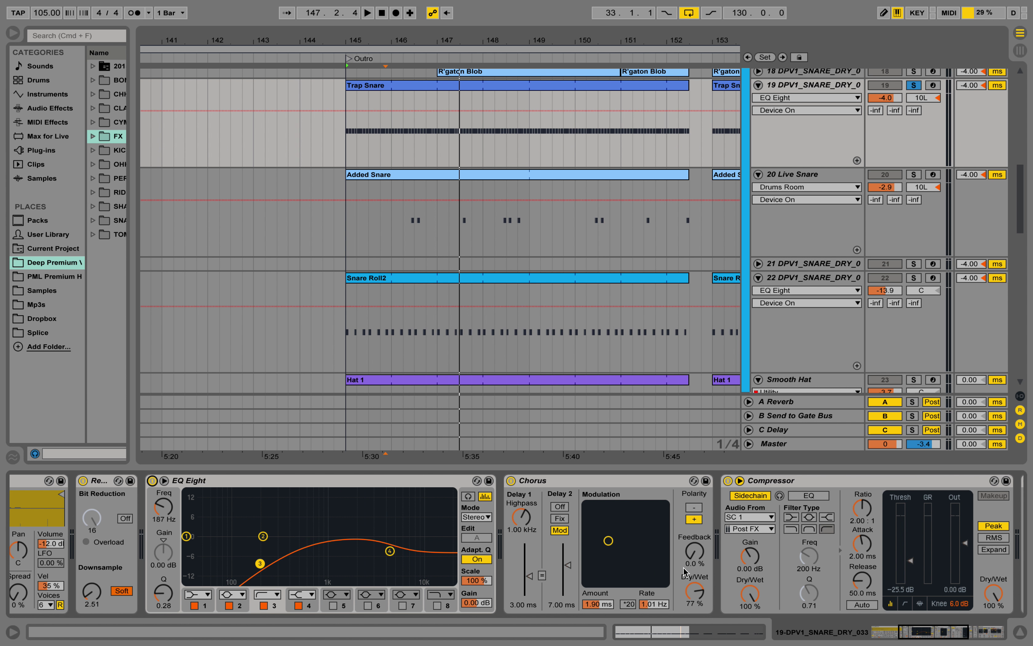
Step: View track 19's remaining devices through Drums Room and compare the sound with the sidechained Compressor bypassed and enabled
scroll(697, 575, right, 8)
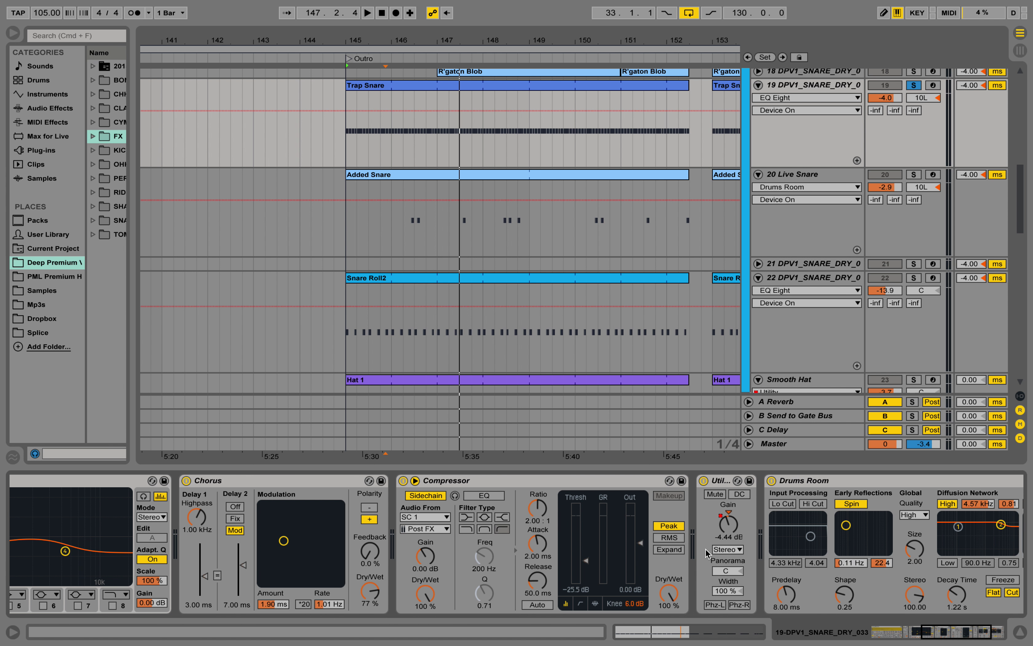
key(space)
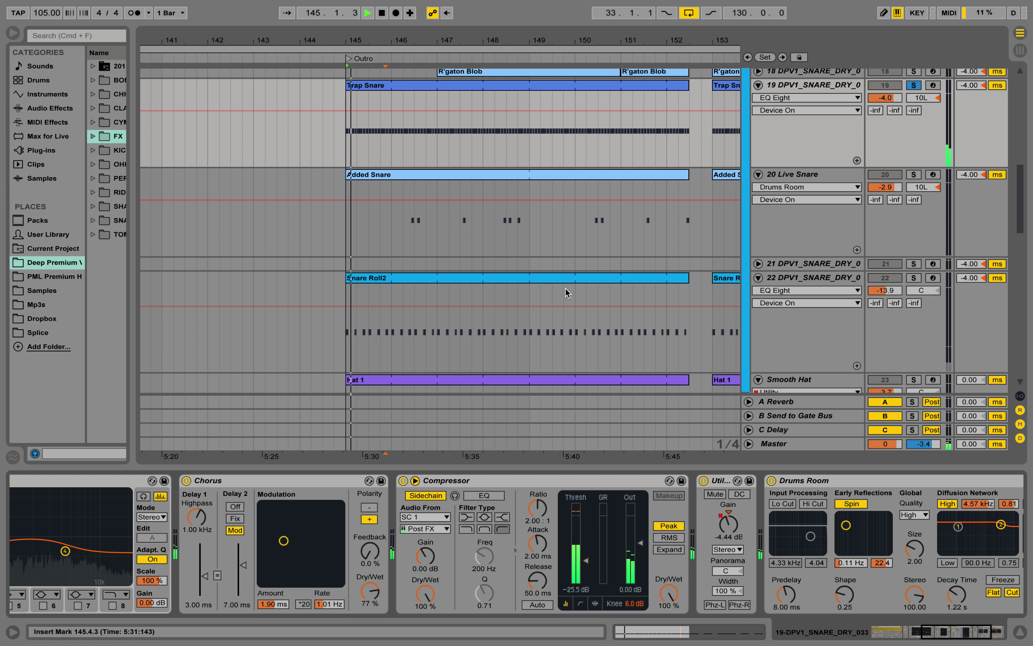
click(403, 481)
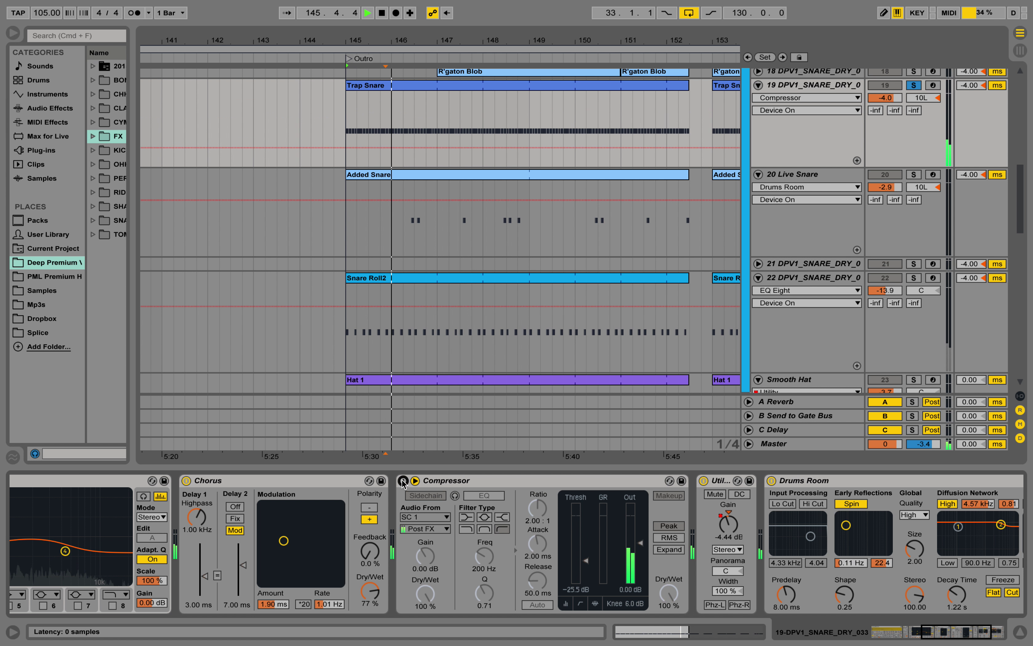
click(402, 481)
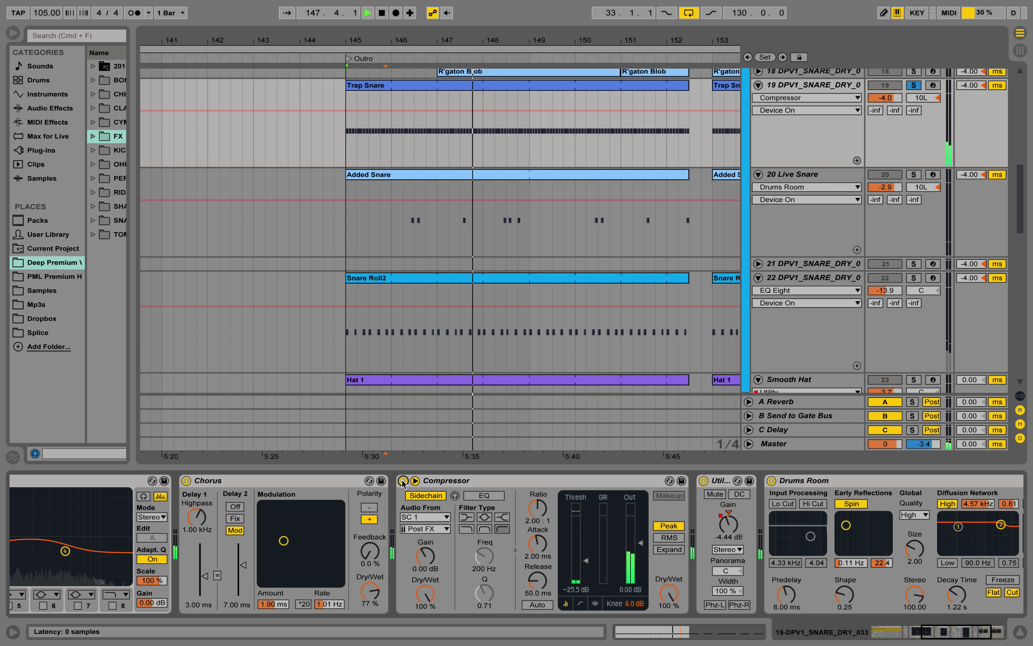
scroll(403, 483, right, 5)
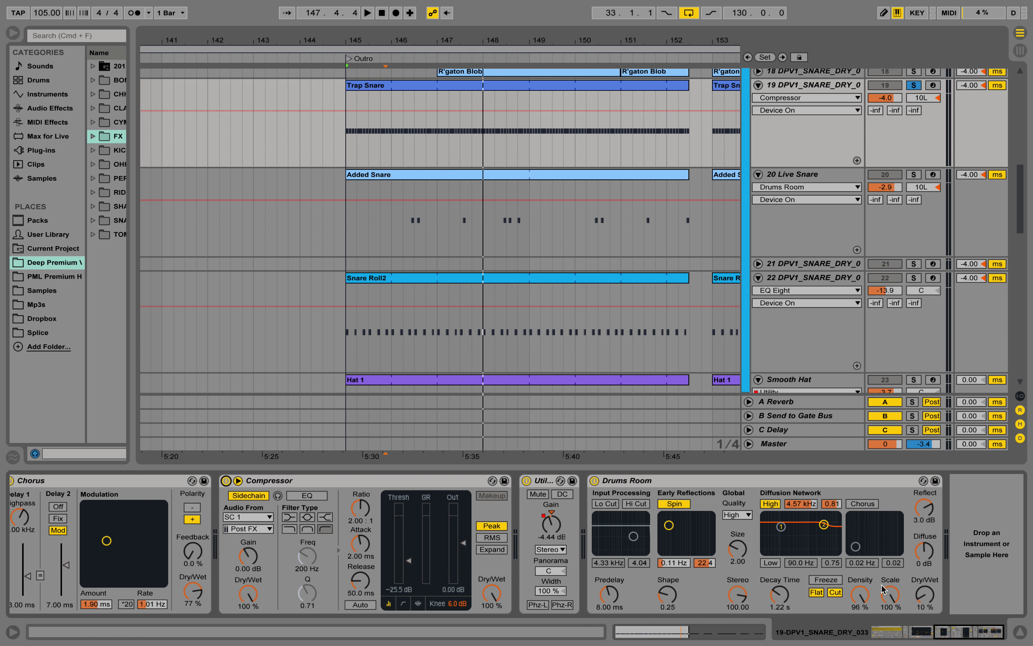
Step: Move the solo to track 18, unfold it, and audition its R'gaton Blob clips from 148.1.1 and 150.3.1
scroll(914, 152, up, 4)
click(913, 159)
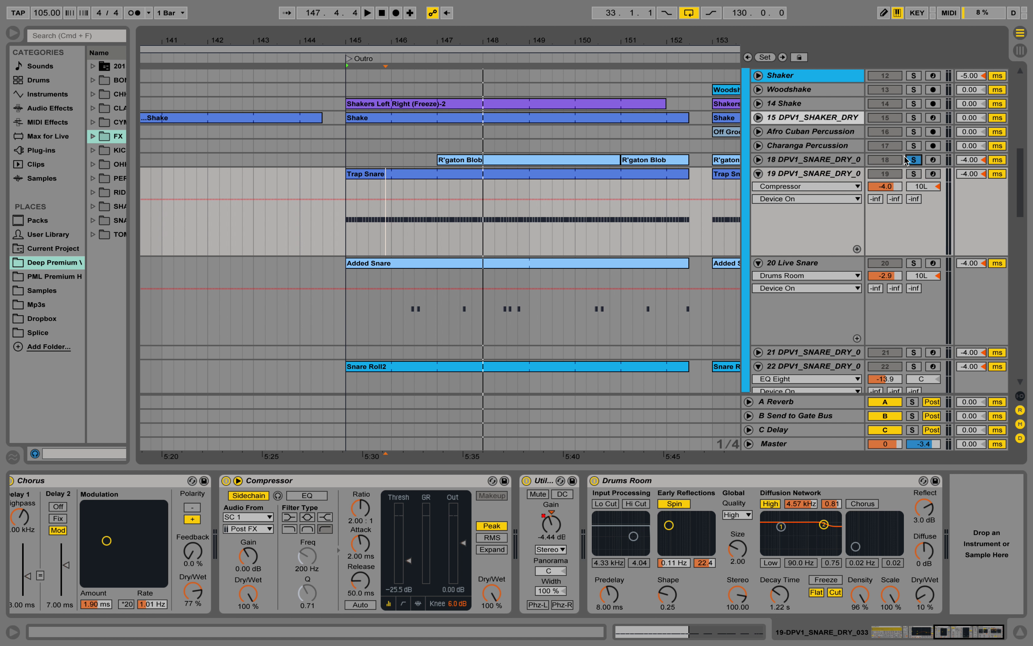
click(759, 160)
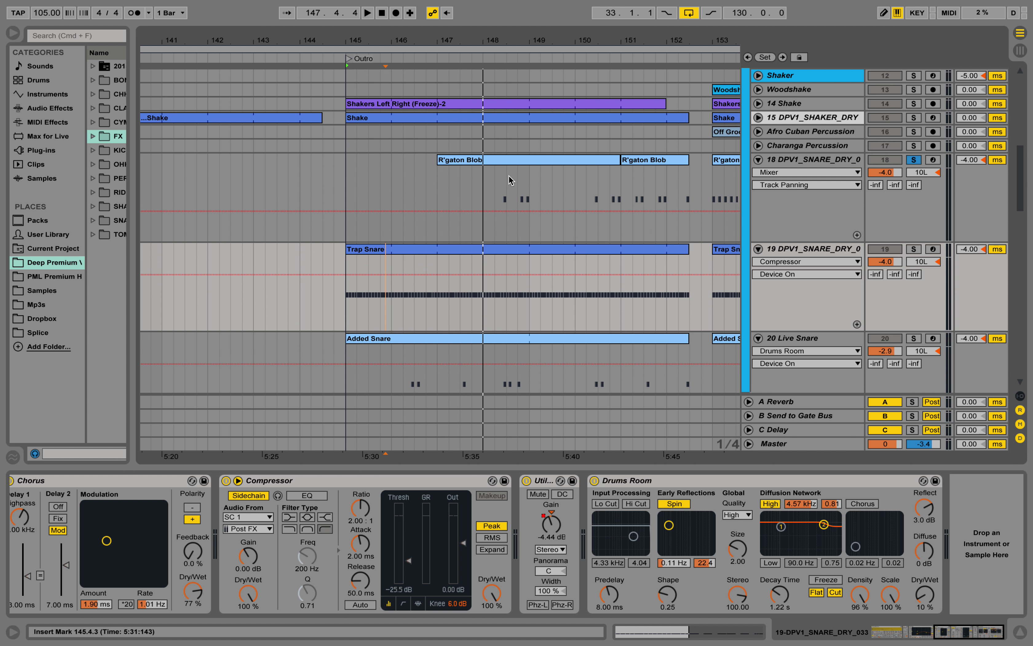
drag(530, 38, 403, 42)
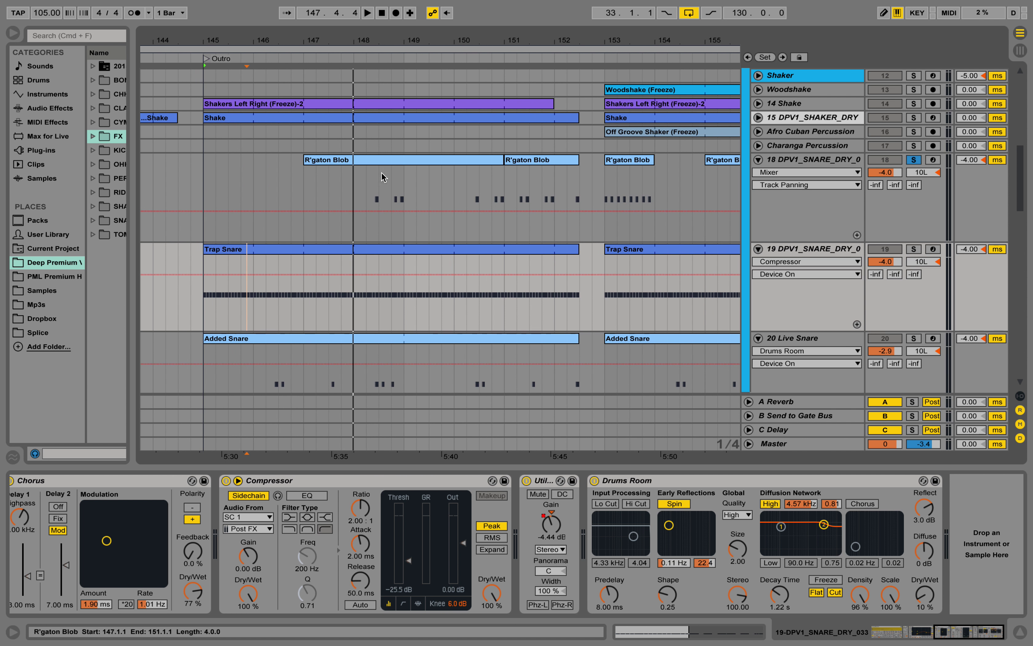
click(355, 180)
key(space)
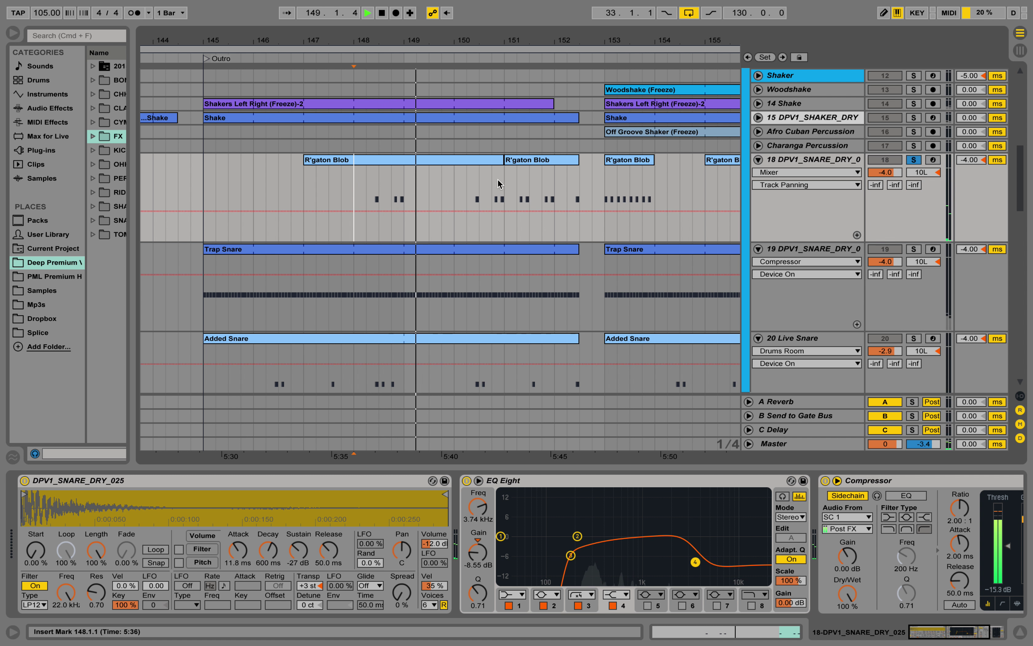
click(479, 179)
key(space)
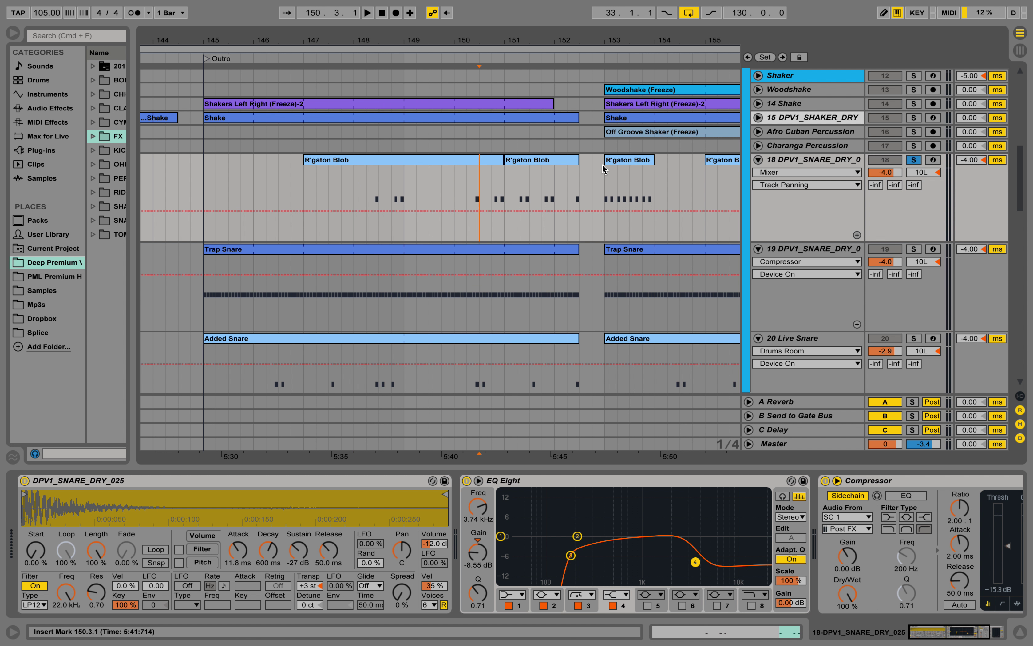
Step: Unsolo track 18 and play the full arrangement from 147.1.1 to the end of the Outro's drum clips
click(914, 159)
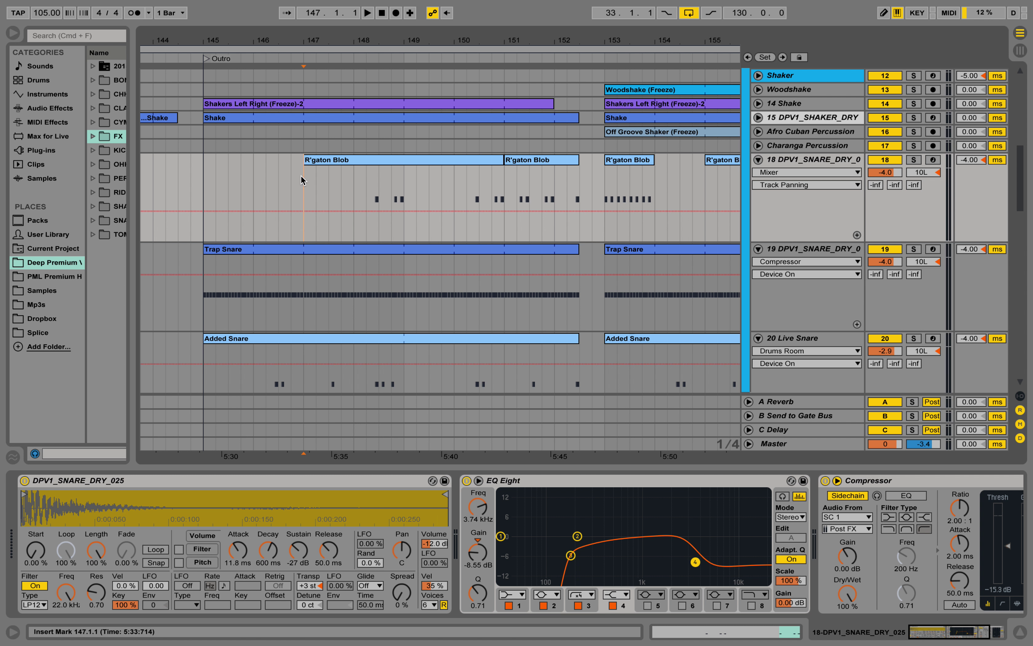
key(space)
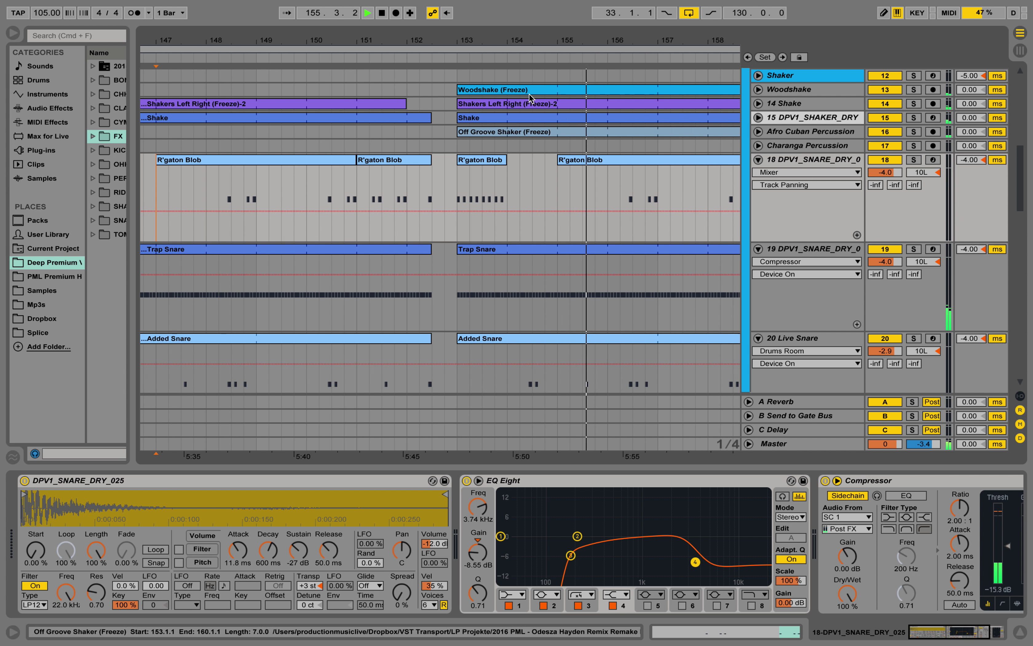
drag(468, 43, 468, 31)
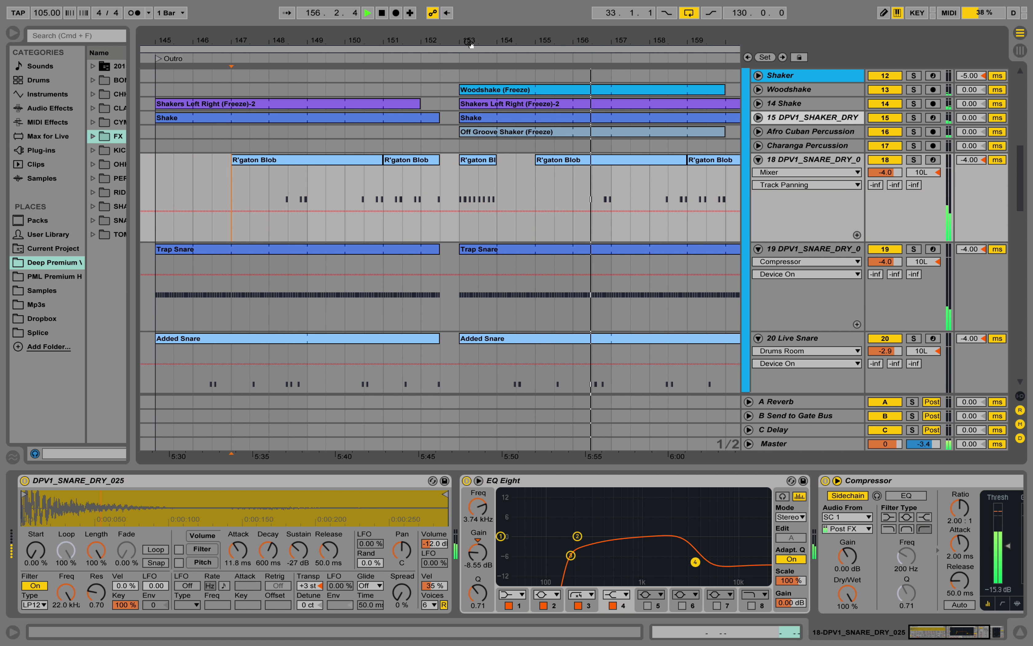
scroll(486, 81, up, 1)
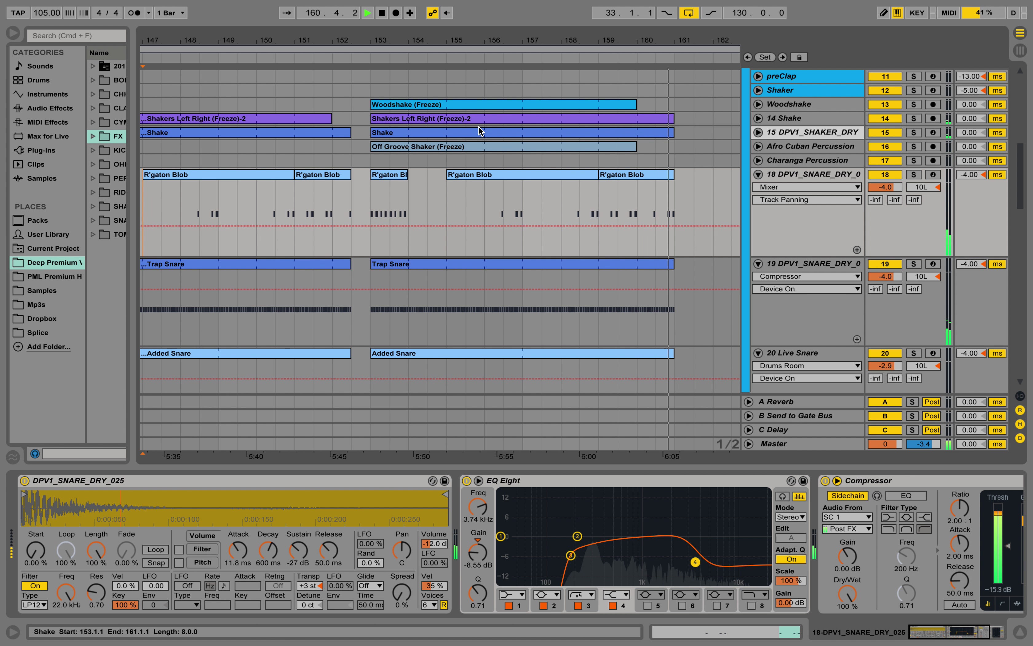
key(space)
scroll(454, 115, left, 3)
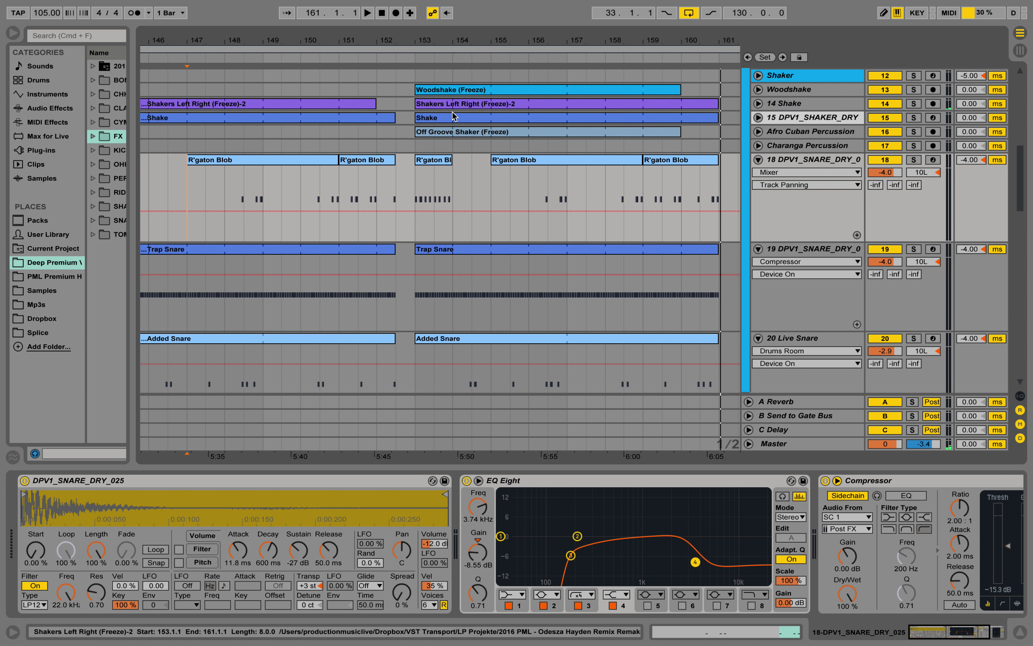
Step: Unfold and solo the Afro Cuban Percussion track, and audition its Off Groove Shaker clip from 153.1.1
scroll(470, 114, up, 1)
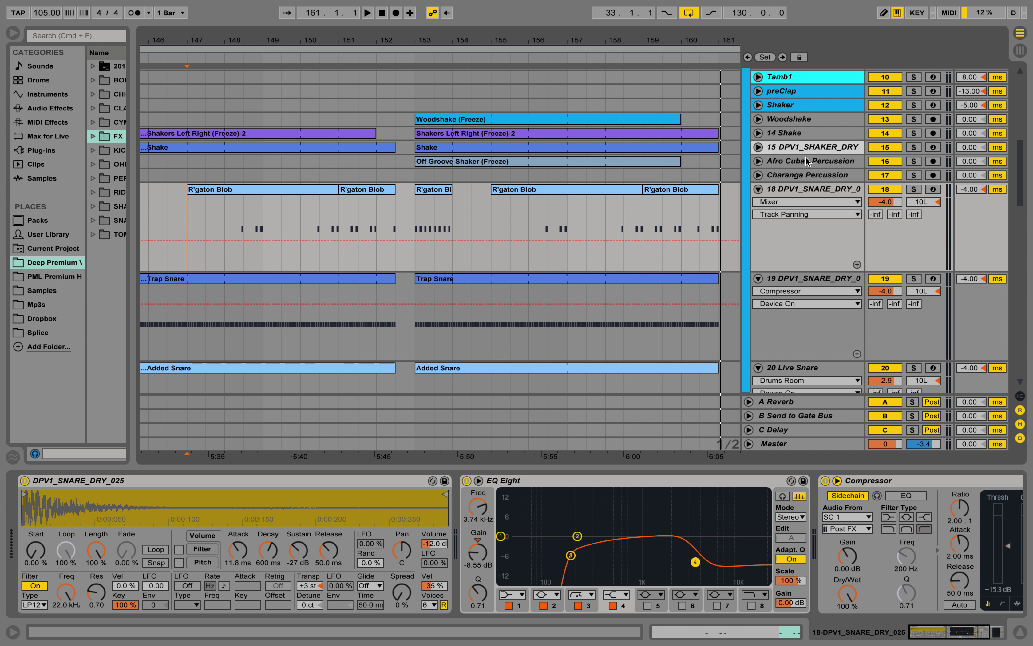
click(772, 162)
click(758, 161)
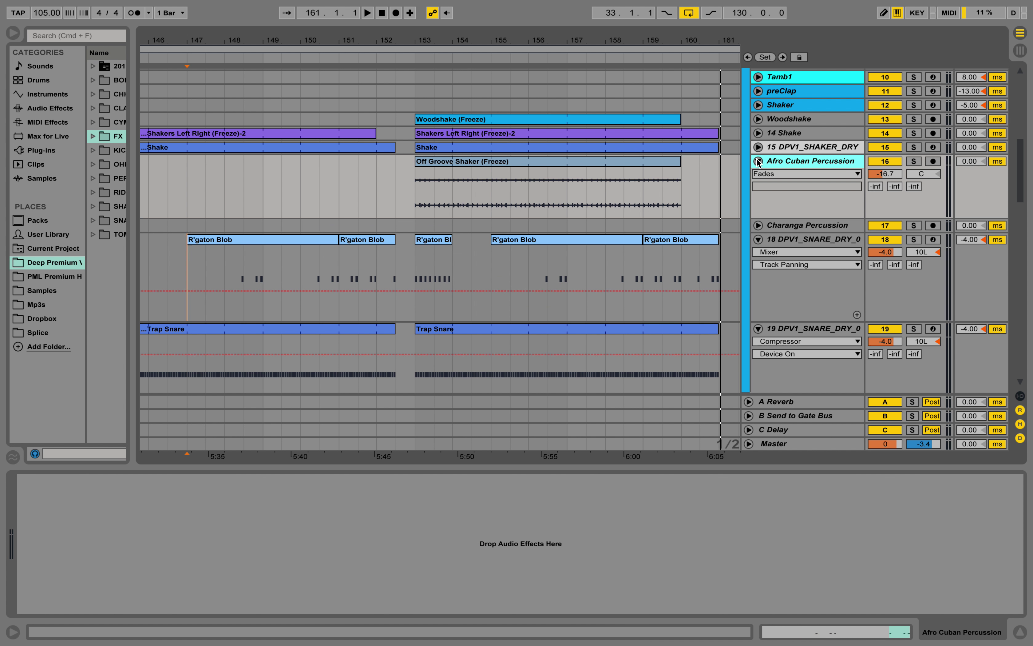
click(414, 179)
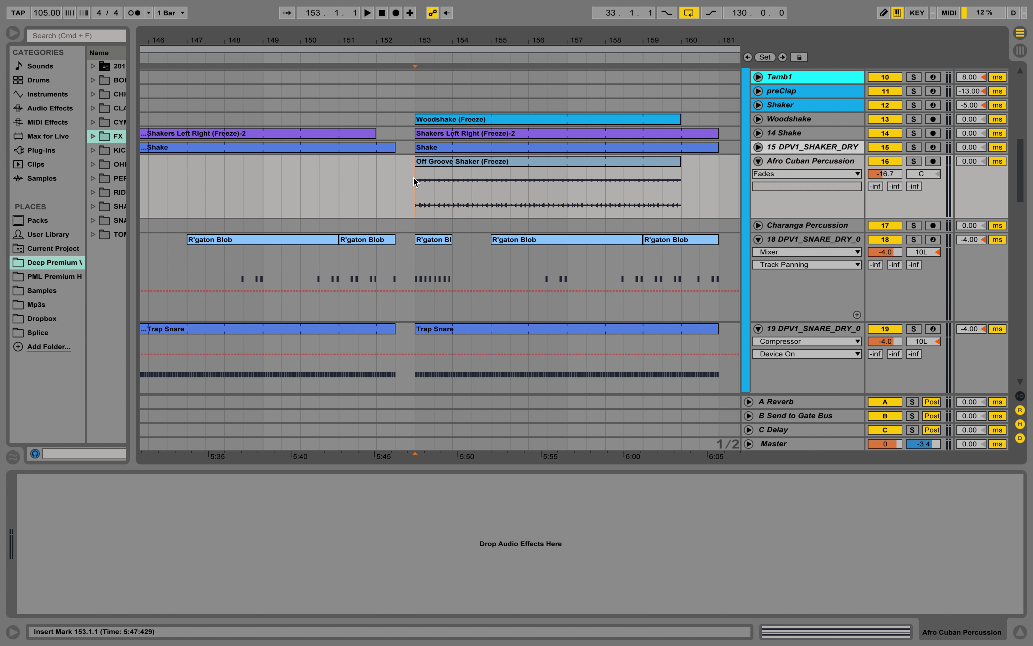
click(917, 160)
drag(583, 41, 554, 40)
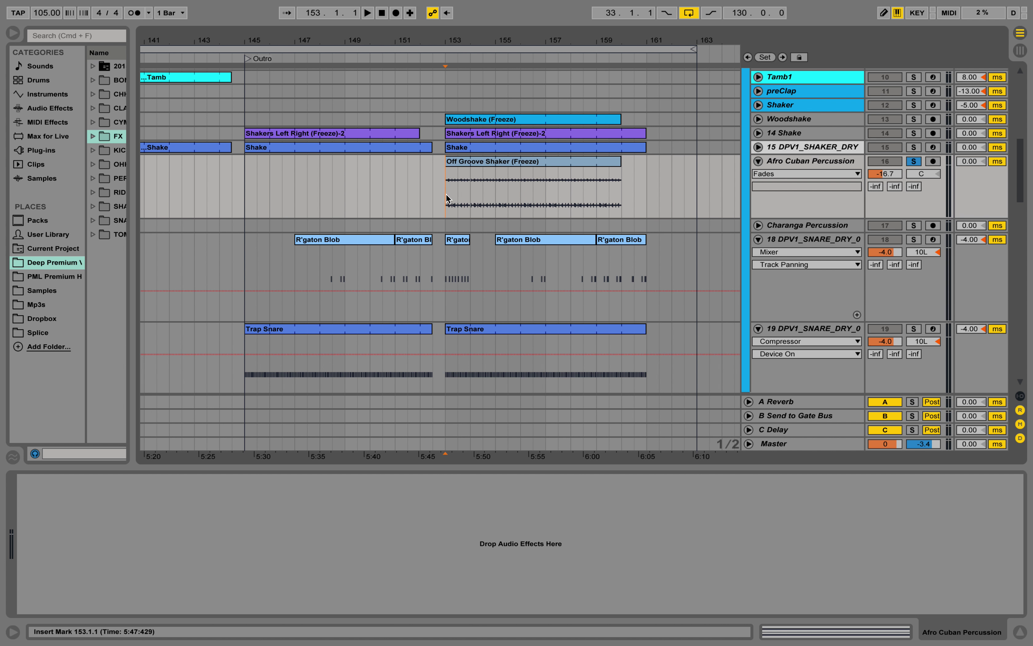
key(space)
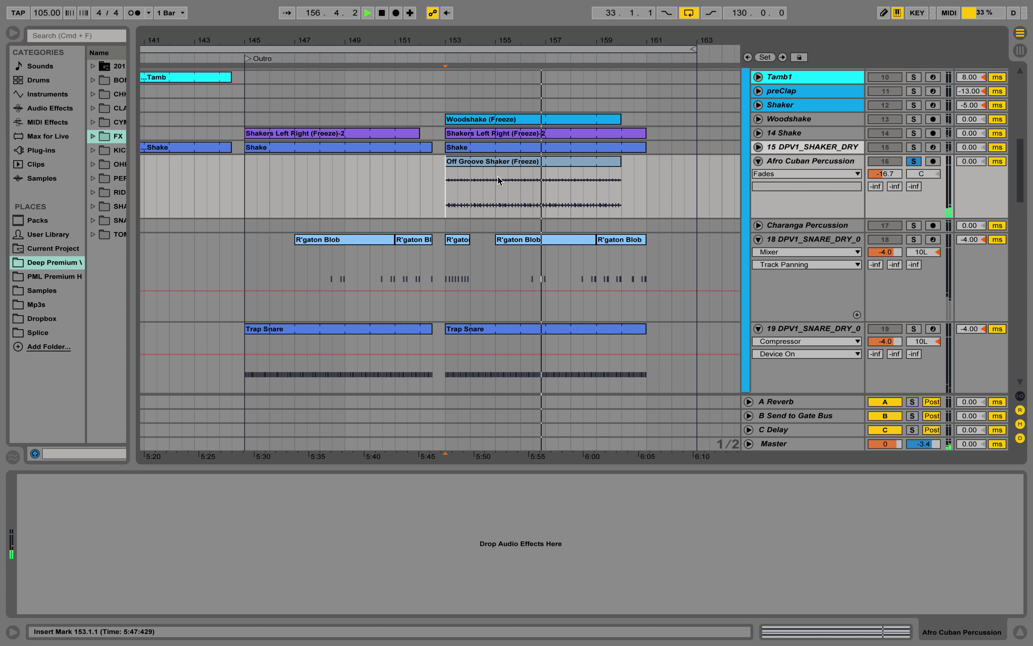
key(space)
Step: Unsolo Afro Cuban Percussion and compare the full mix from 153.1.1 with that track muted and active
click(914, 161)
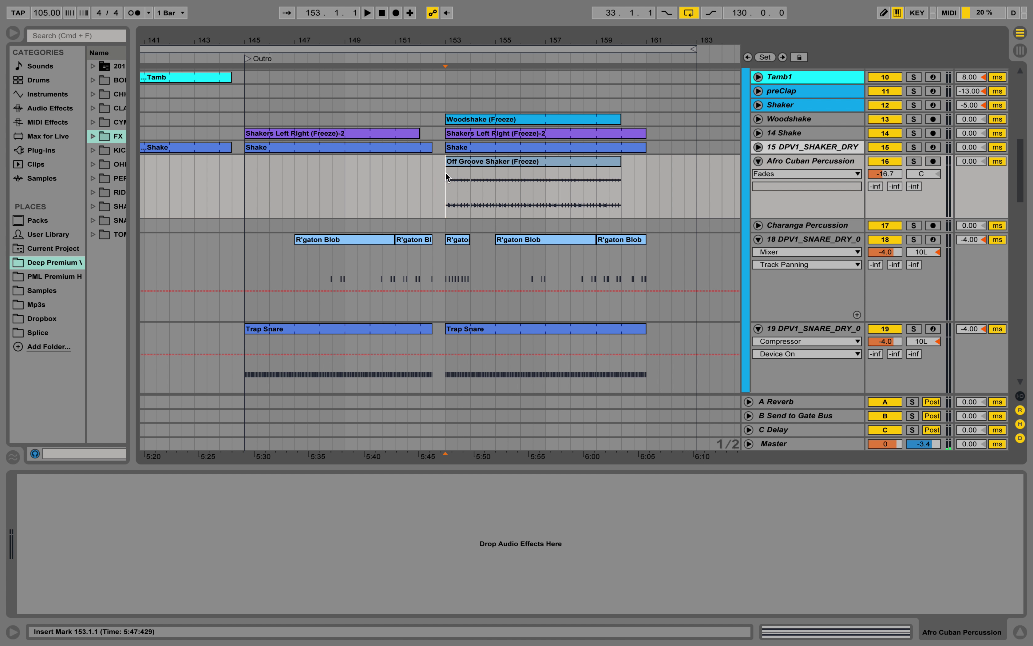
key(space)
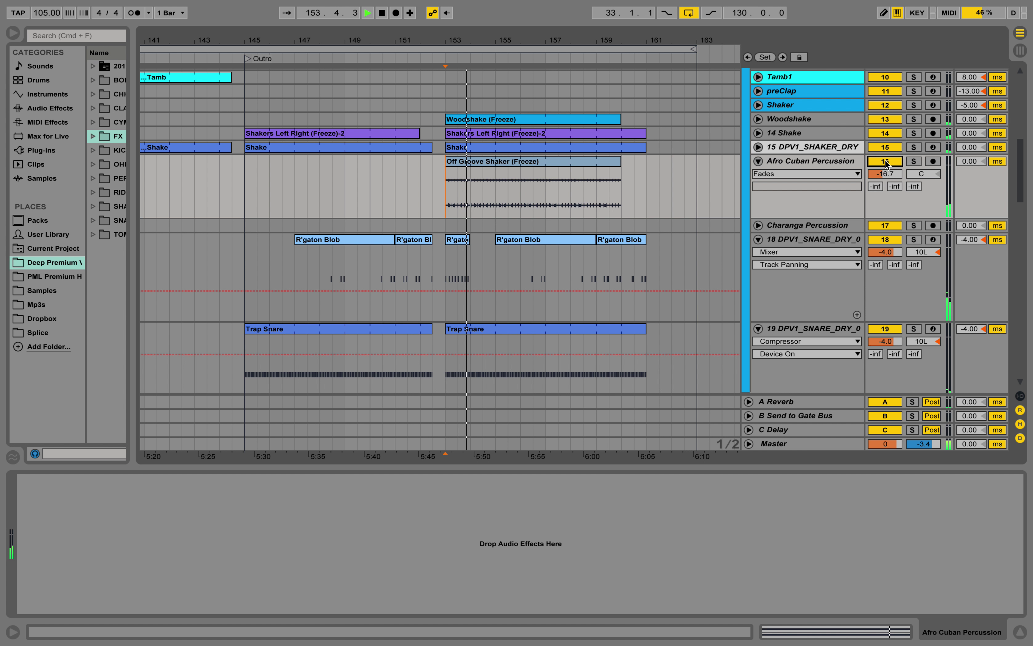
click(885, 161)
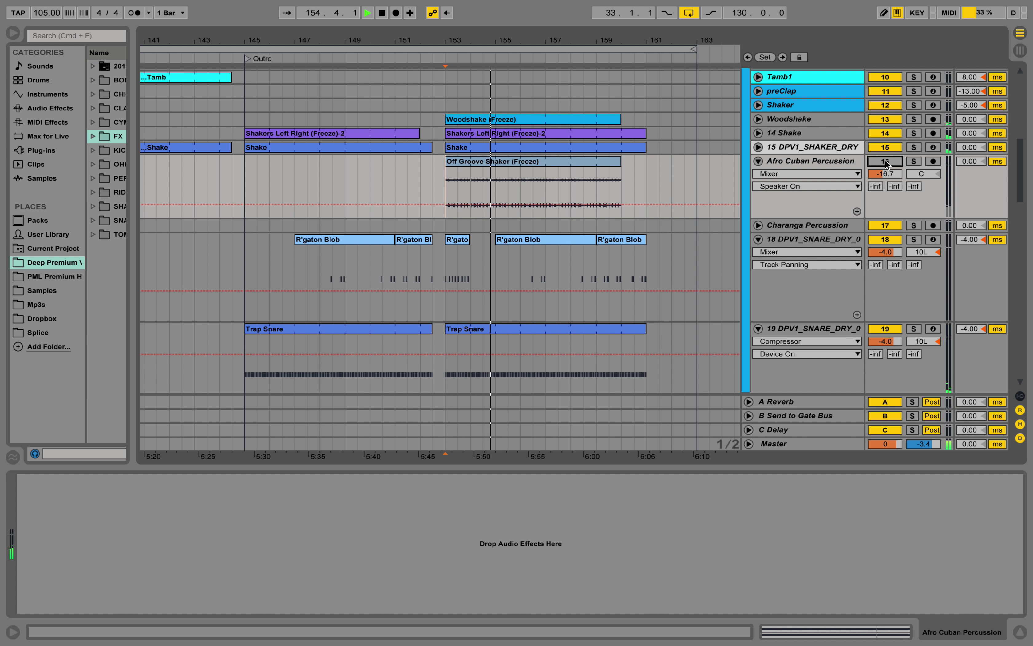
click(893, 163)
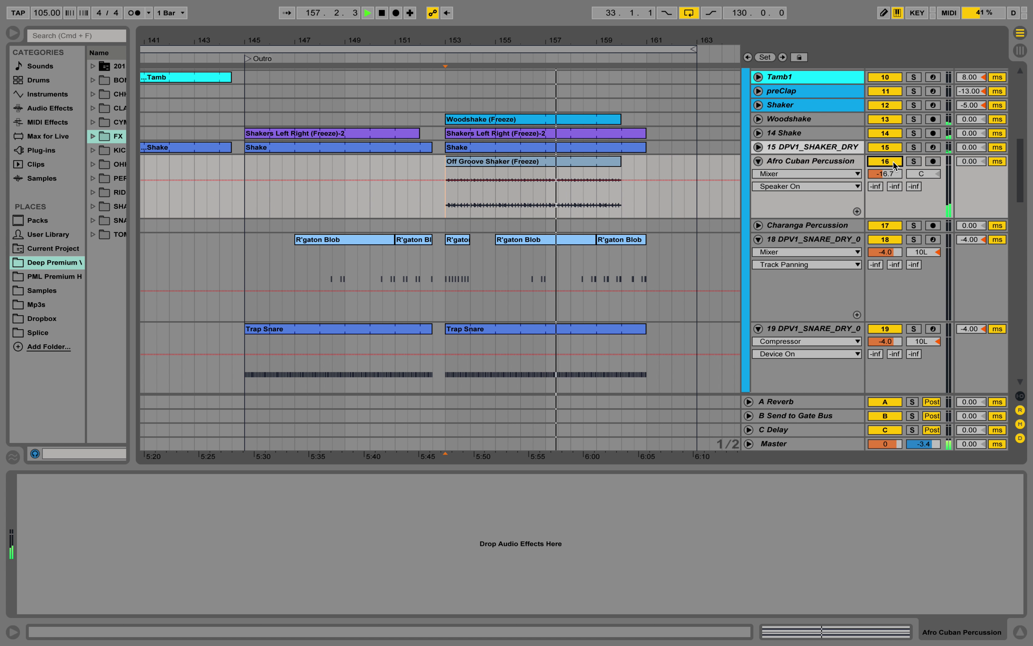
Step: Stop playback, unfold track 15 DPV1_SHAKER_DRY, and open its Shake clip at 153.1.1 to examine the note pattern and velocities
key(space)
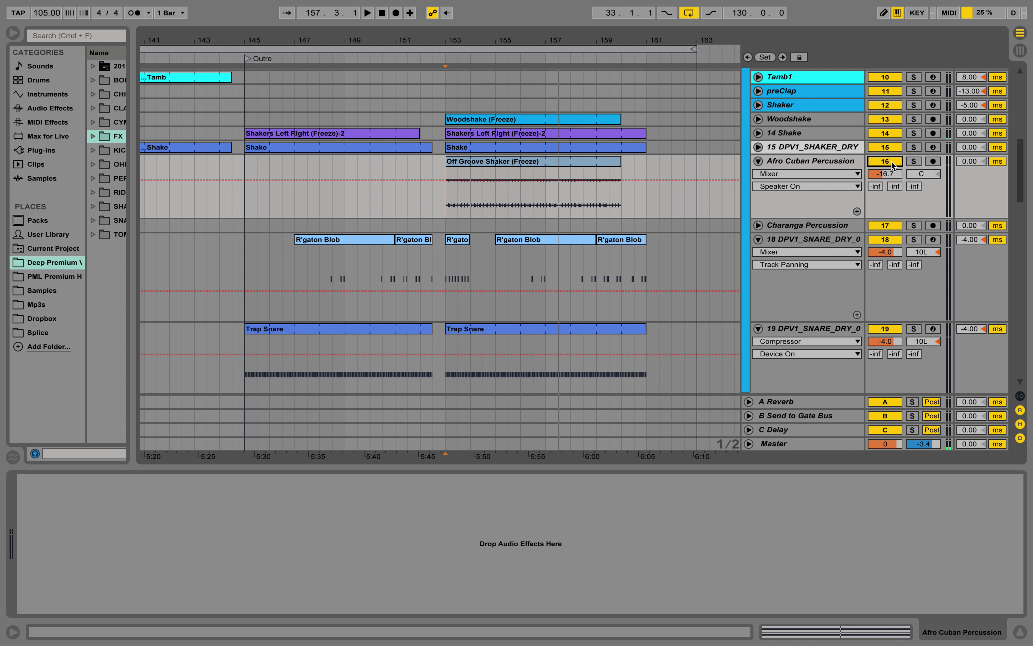
click(758, 147)
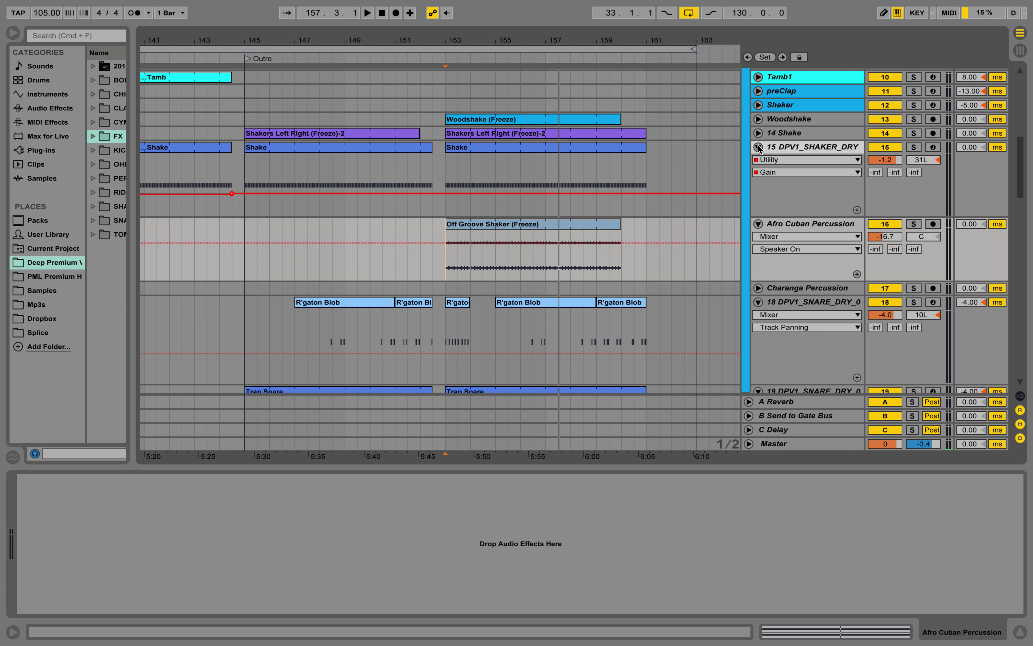
click(447, 161)
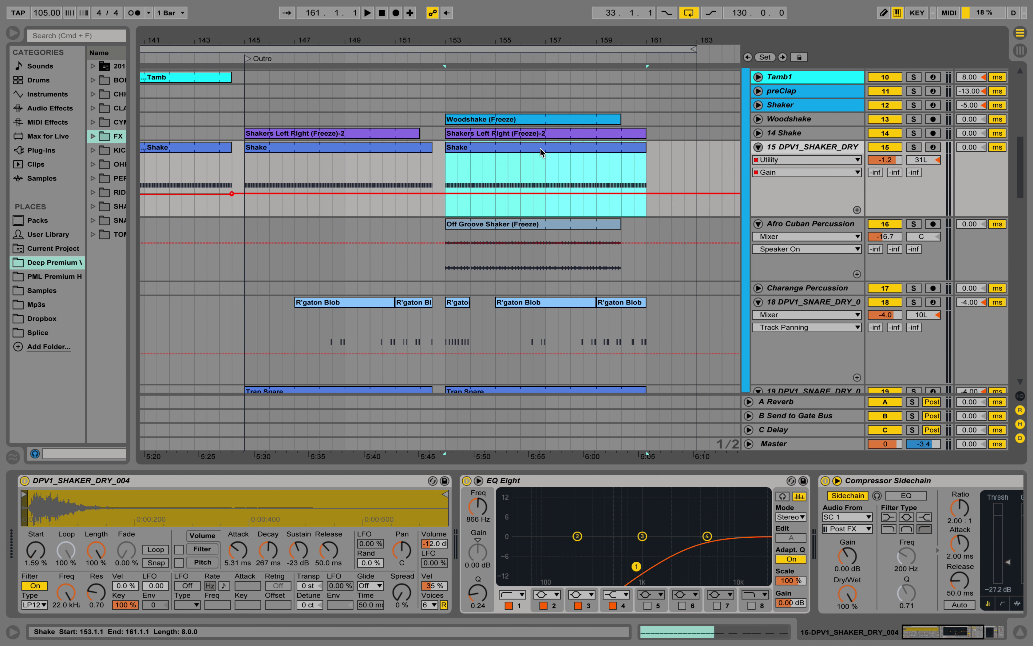
double_click(540, 147)
click(423, 387)
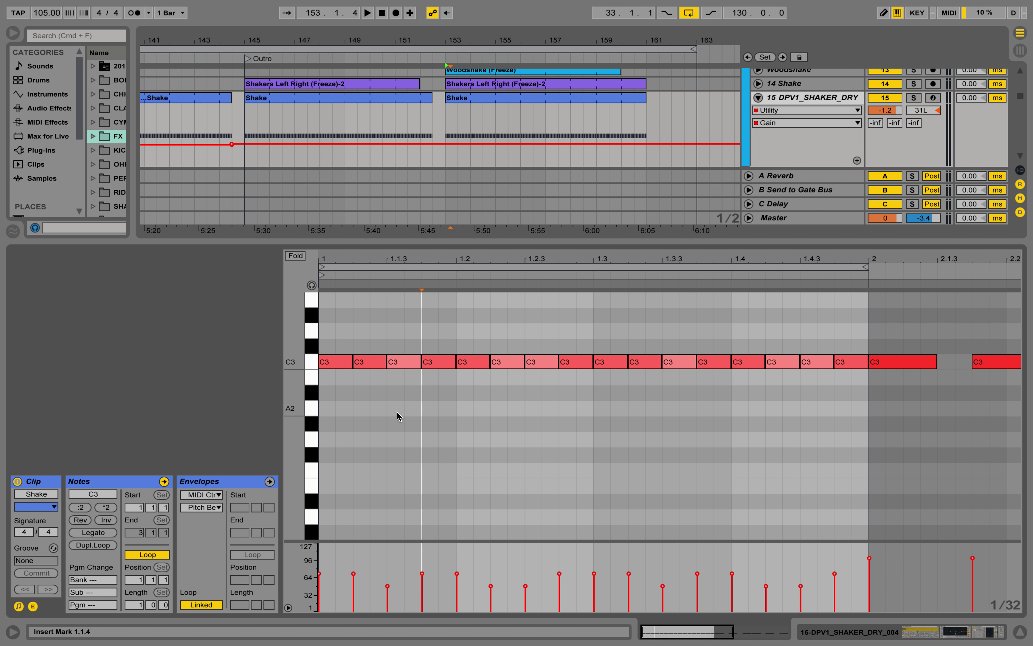
Step: Review track 15's device chain from the shaker instrument through to Utility, and audition the track soloed
click(991, 632)
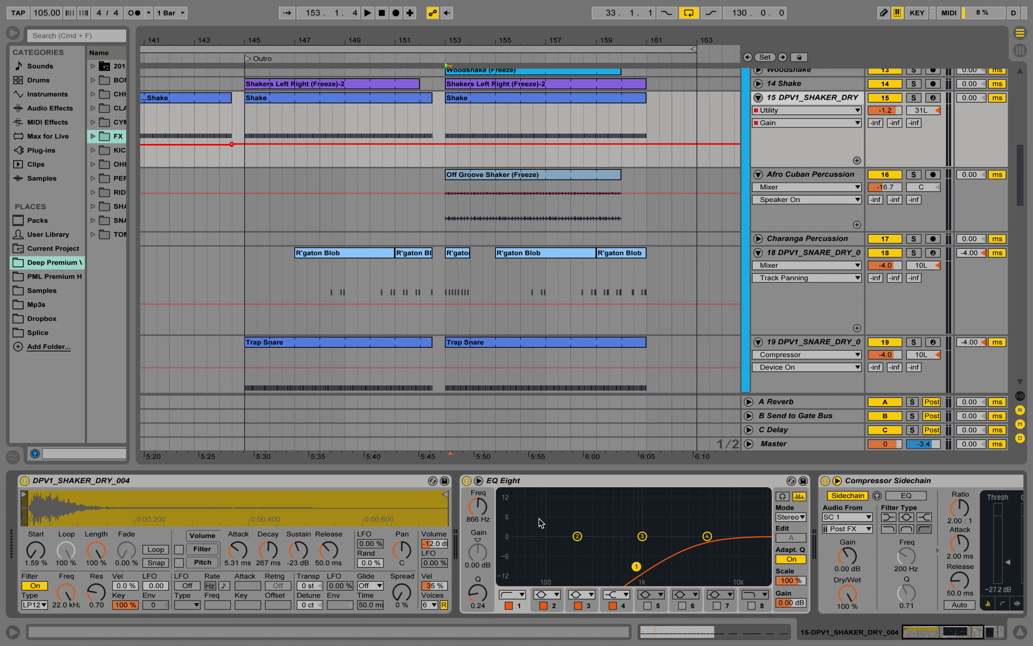
drag(922, 635, 955, 631)
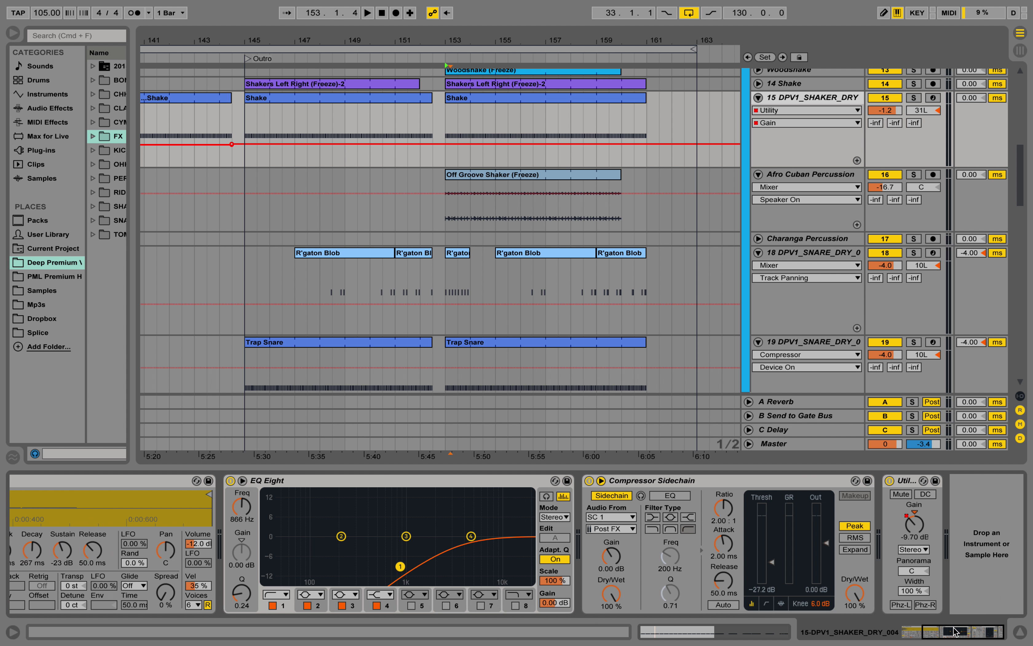
click(914, 97)
key(space)
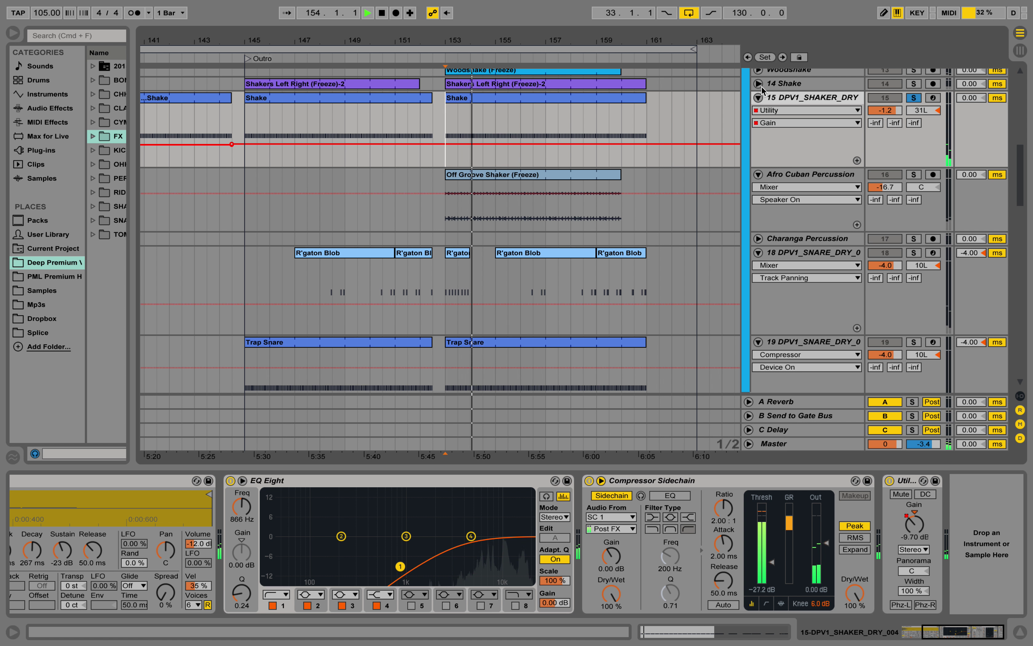
Step: Unsolo track 15 and compare the full mix from 153.1.1 with that shaker muted and active
click(913, 97)
scroll(716, 150, up, 2)
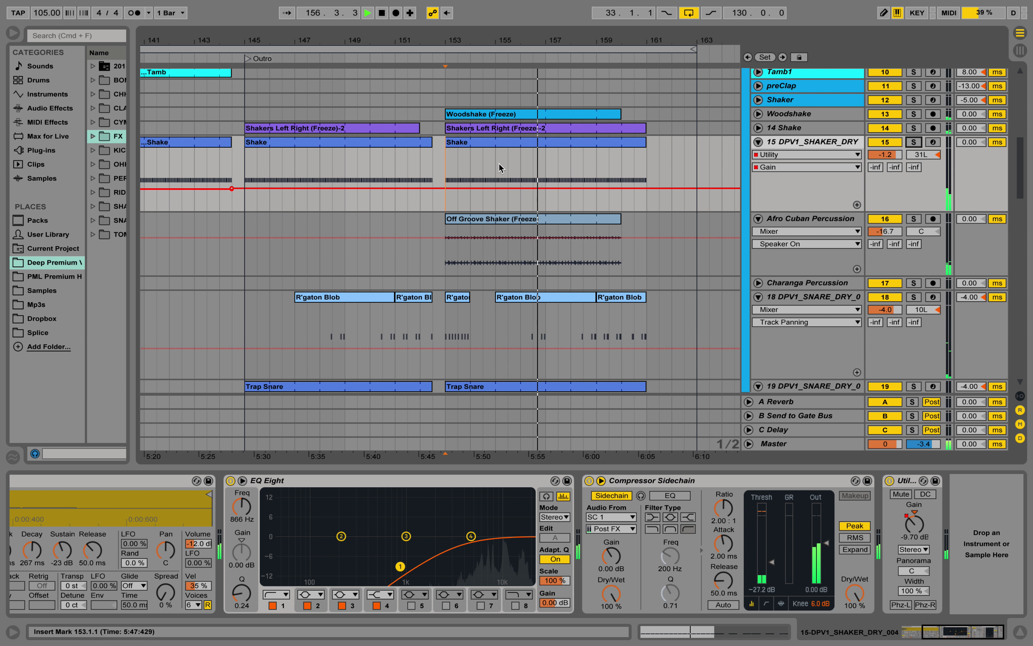
key(space)
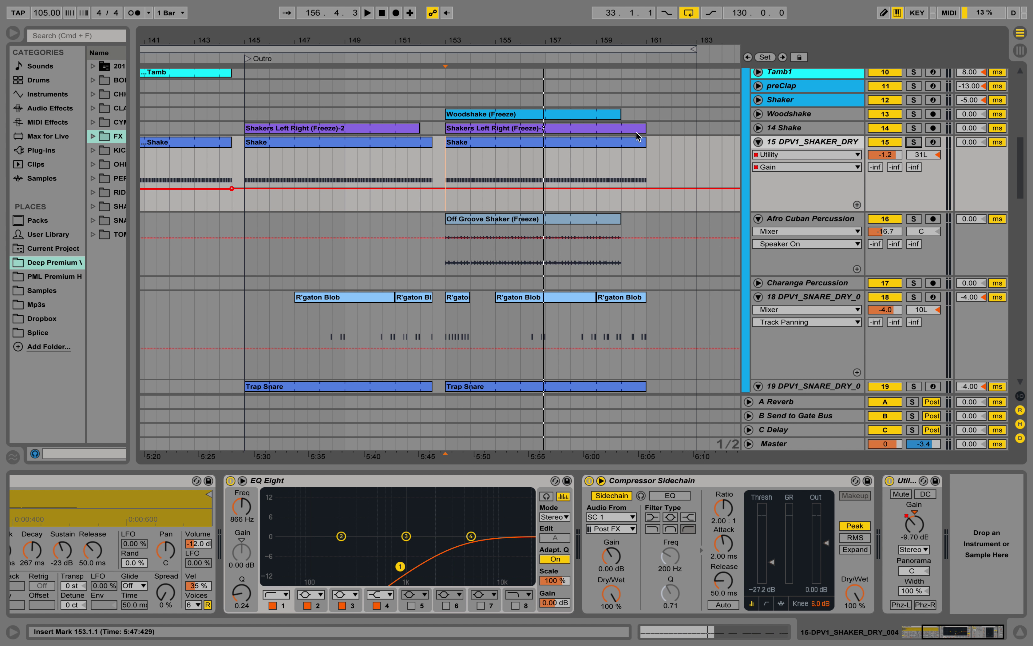
key(space)
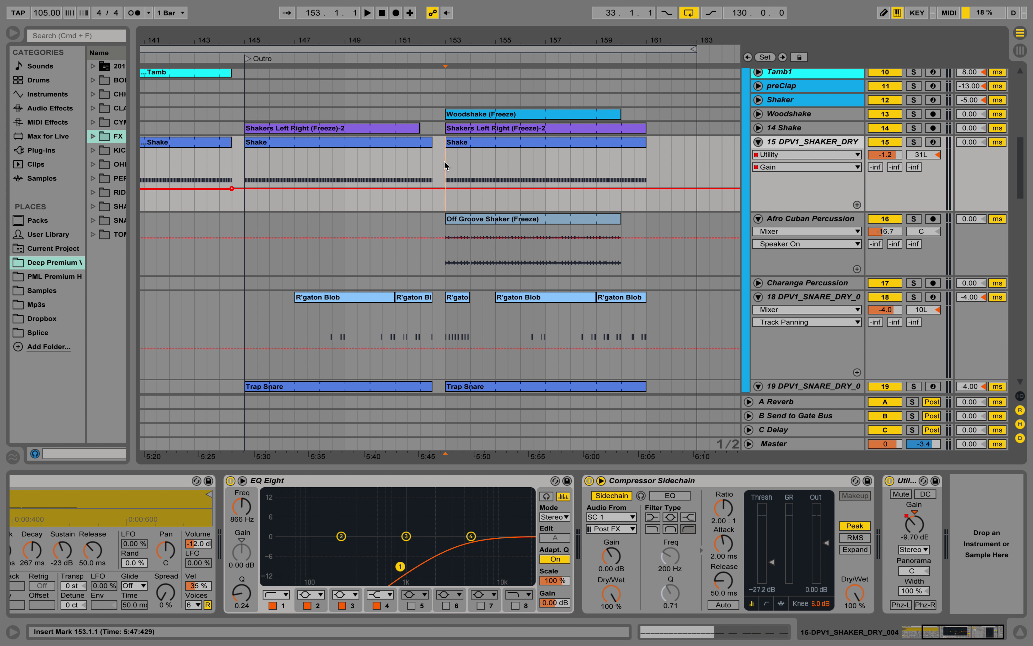
key(space)
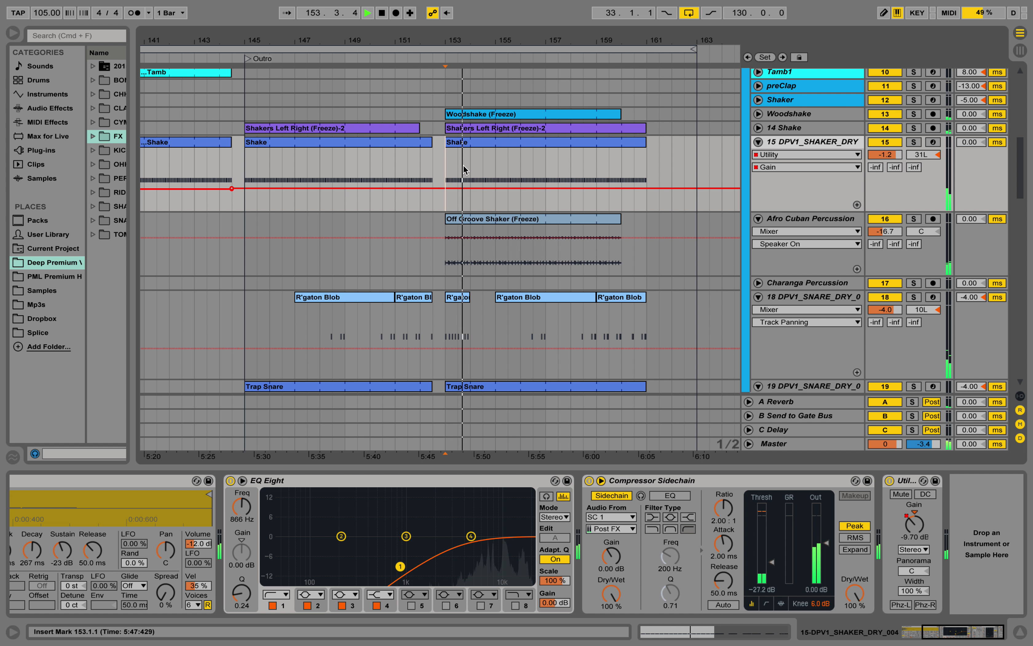
click(880, 142)
click(880, 142)
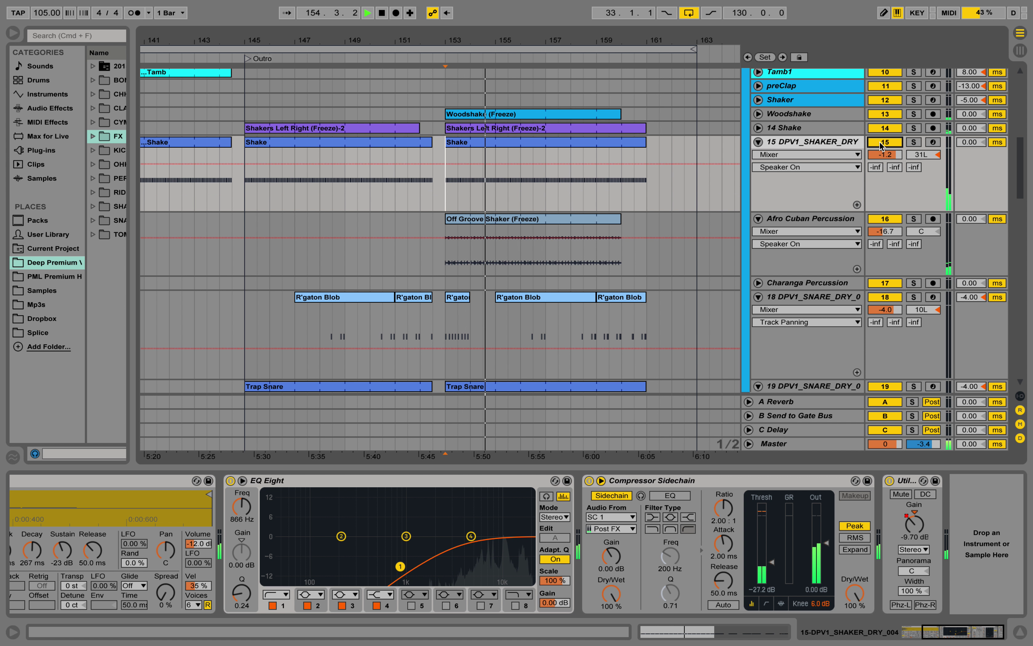
key(space)
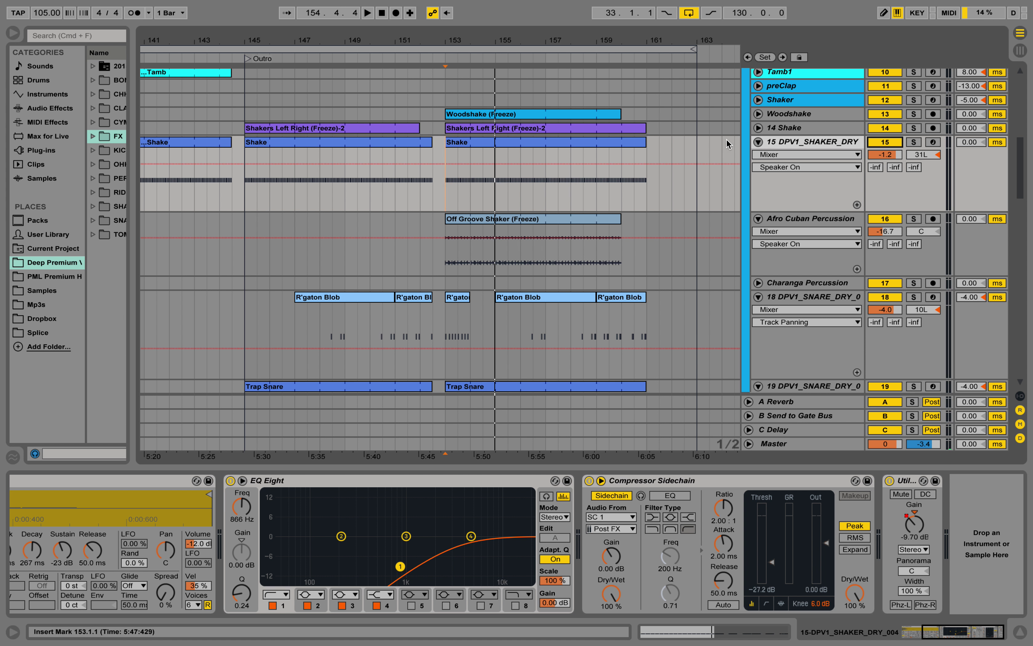
Step: Unfold and solo the 14 Shake track, and audition its Shakers Left Right clip from 153.1.1
click(758, 127)
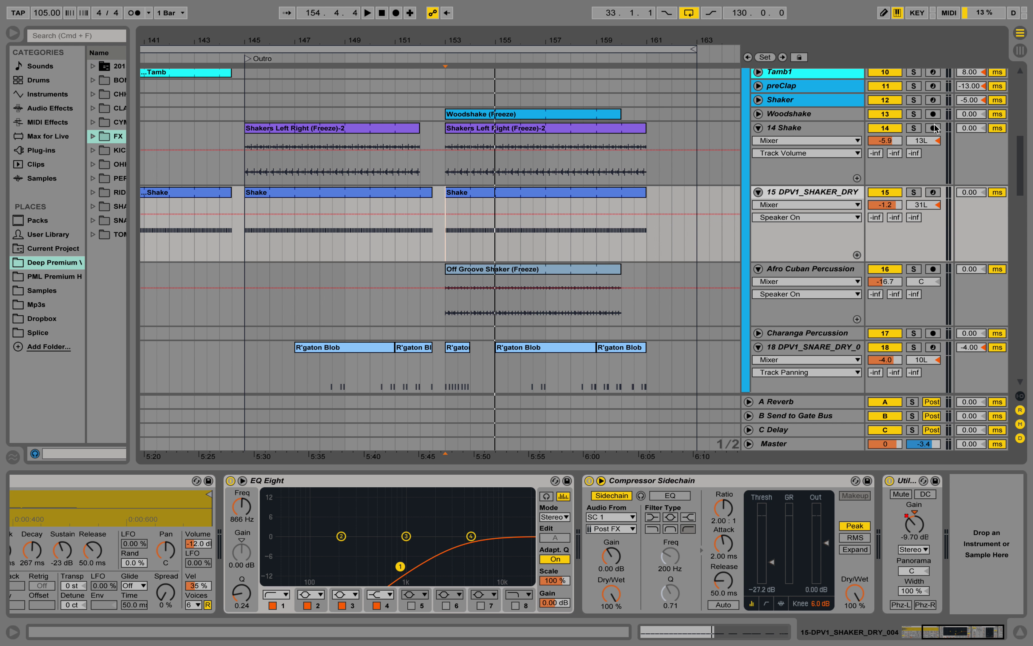
click(913, 129)
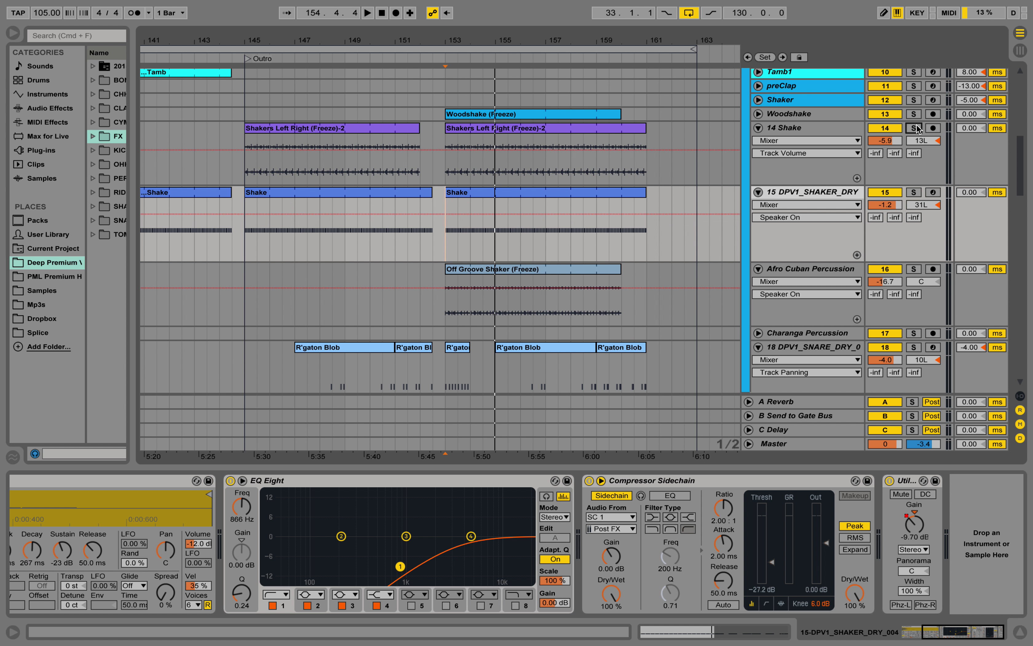
click(444, 163)
drag(458, 40, 360, 92)
key(space)
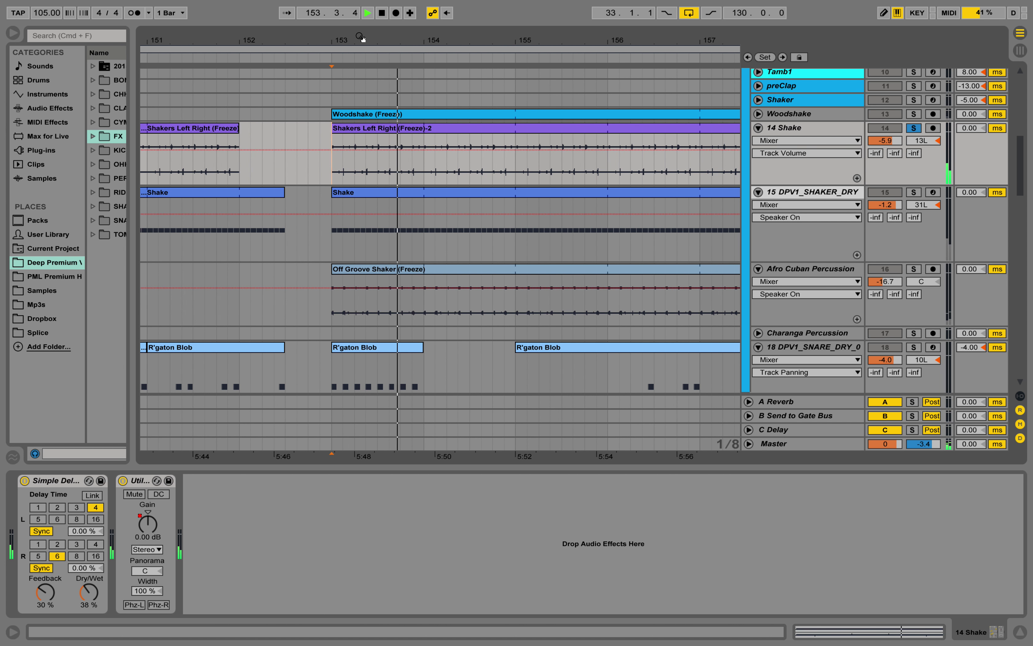
Step: Unsolo 14 Shake and compare the full mix with that track repeatedly muted and reactivated
click(907, 129)
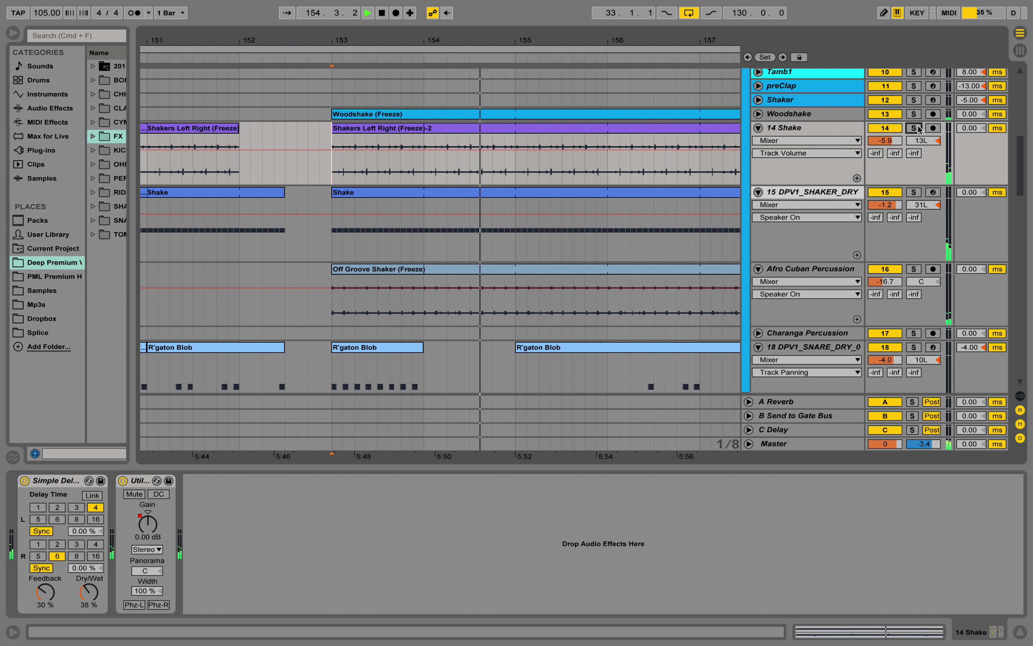
click(892, 129)
click(892, 128)
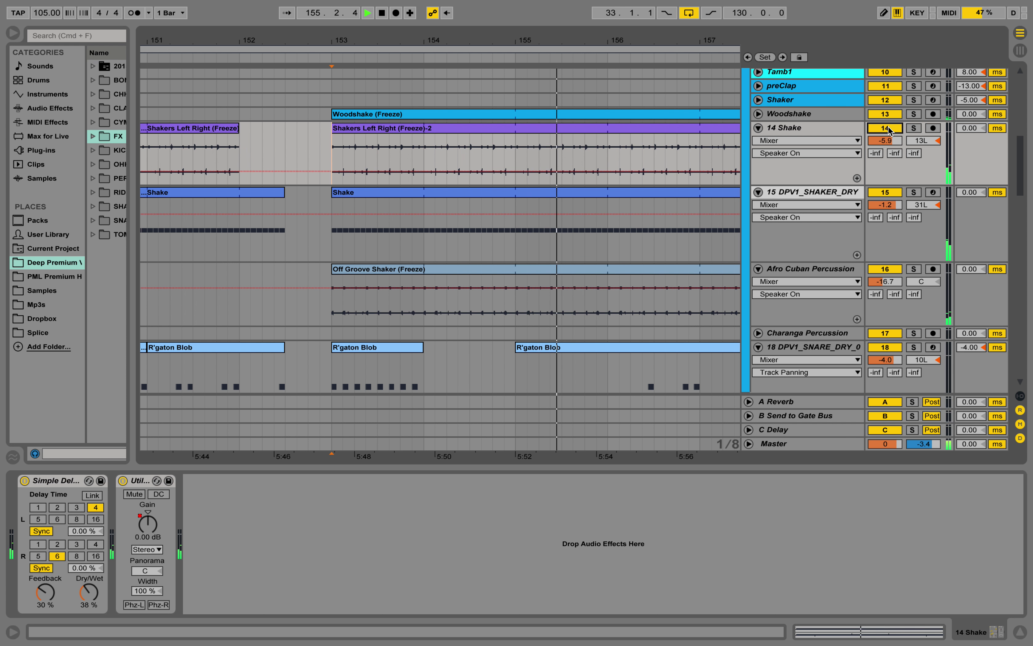
key(minus)
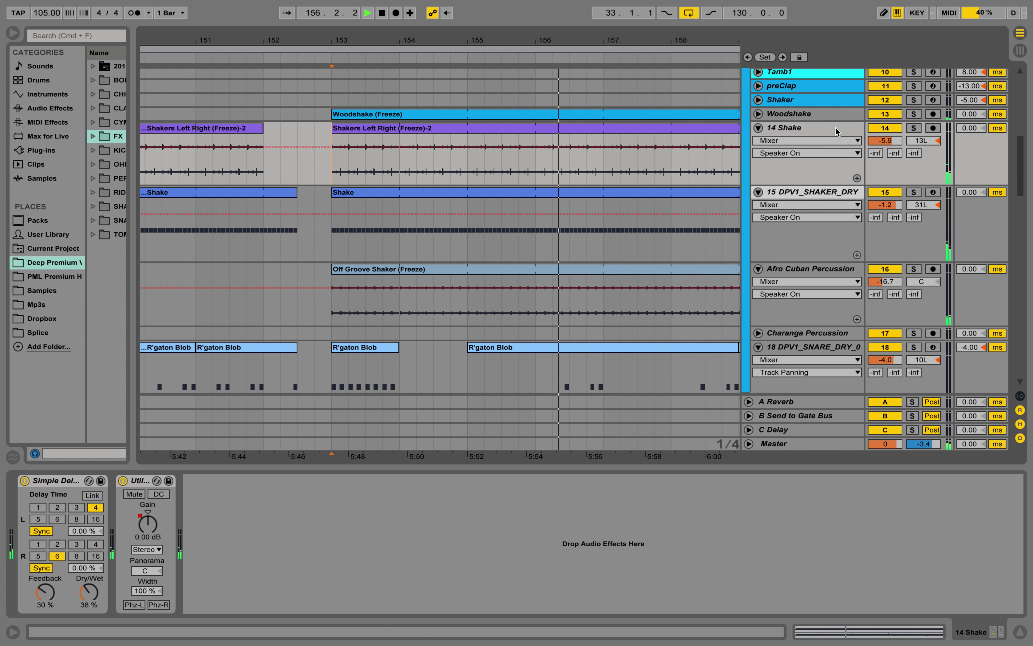
key(minus)
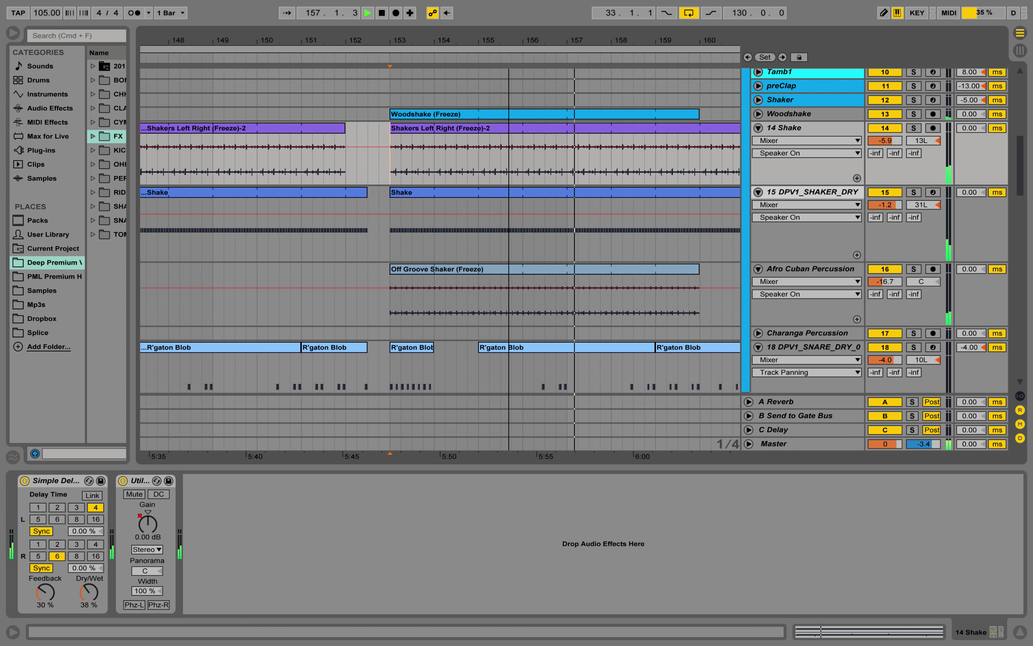
click(881, 129)
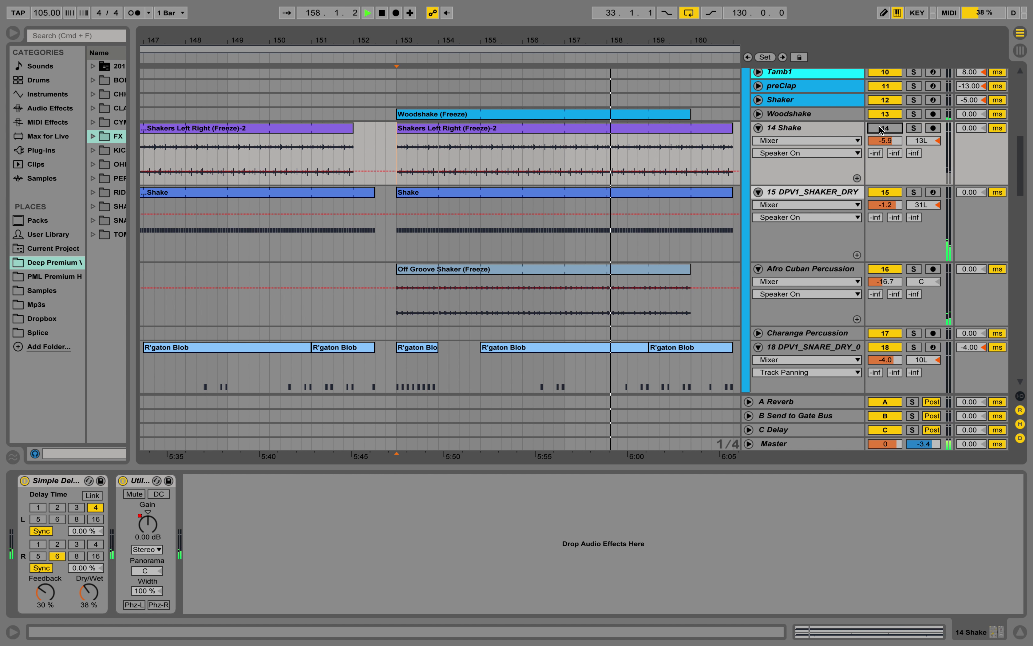
click(881, 129)
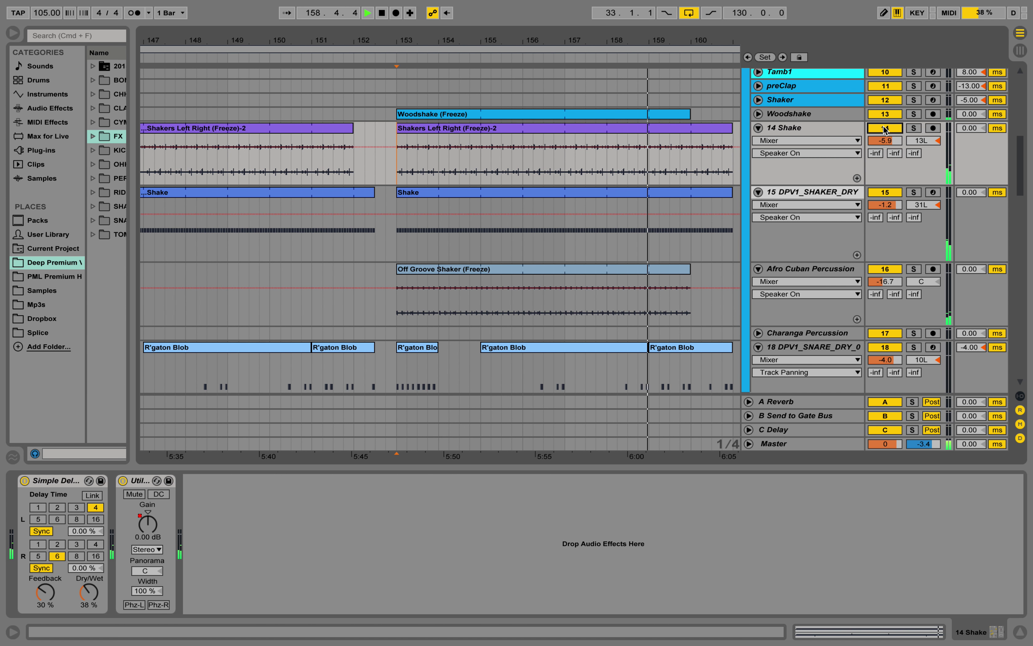
key(space)
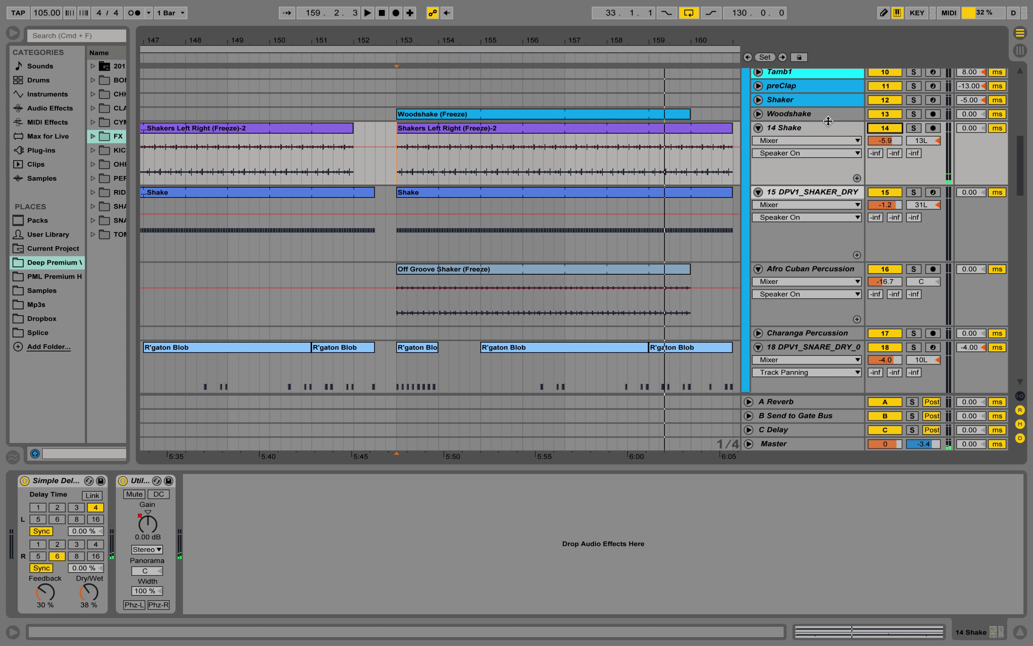
Step: Solo 14 Shake again, examine its Simple Delay and Utility devices, and audition it from 149.4.1
click(914, 129)
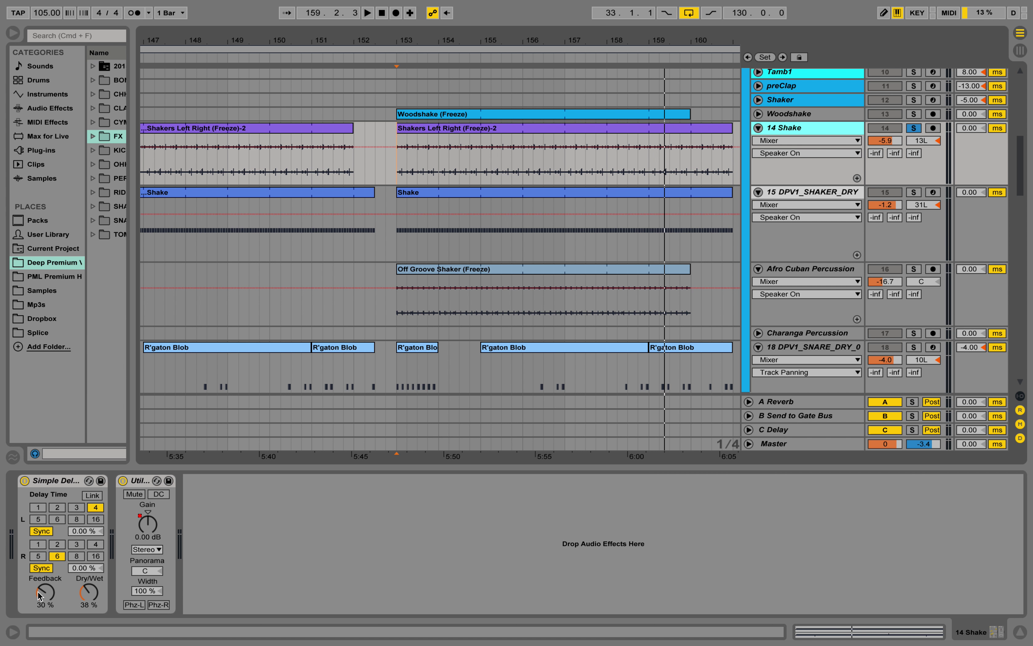
click(398, 172)
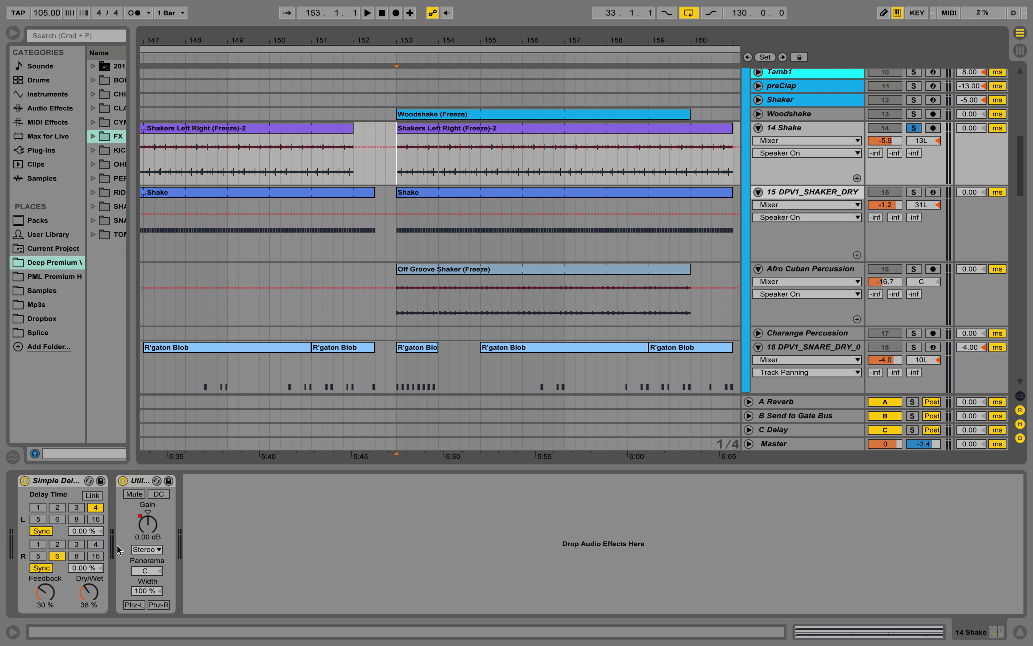
click(257, 162)
key(space)
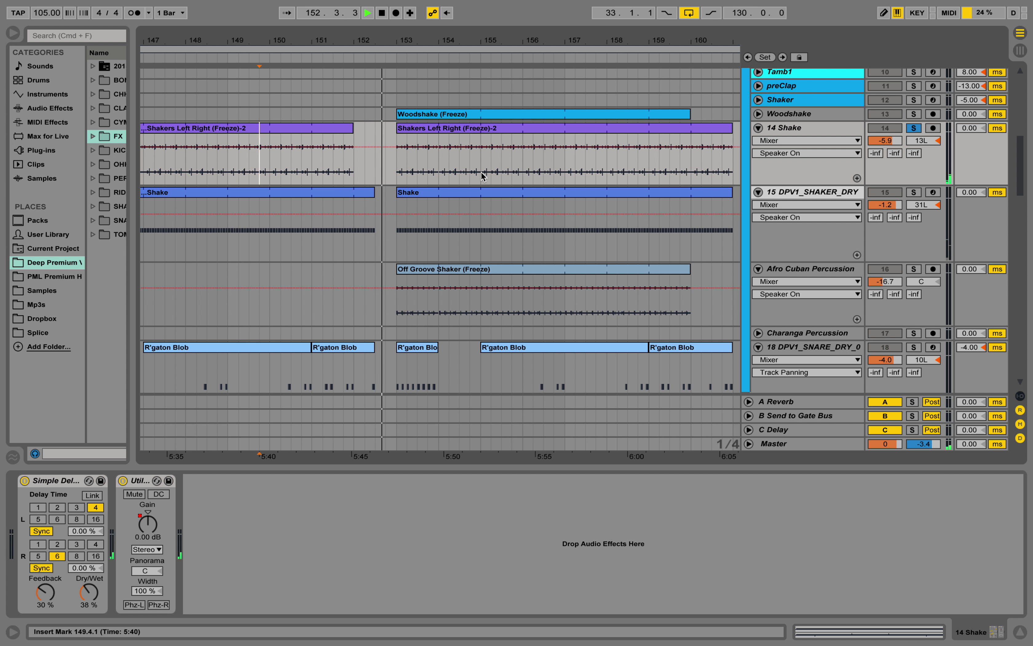
key(space)
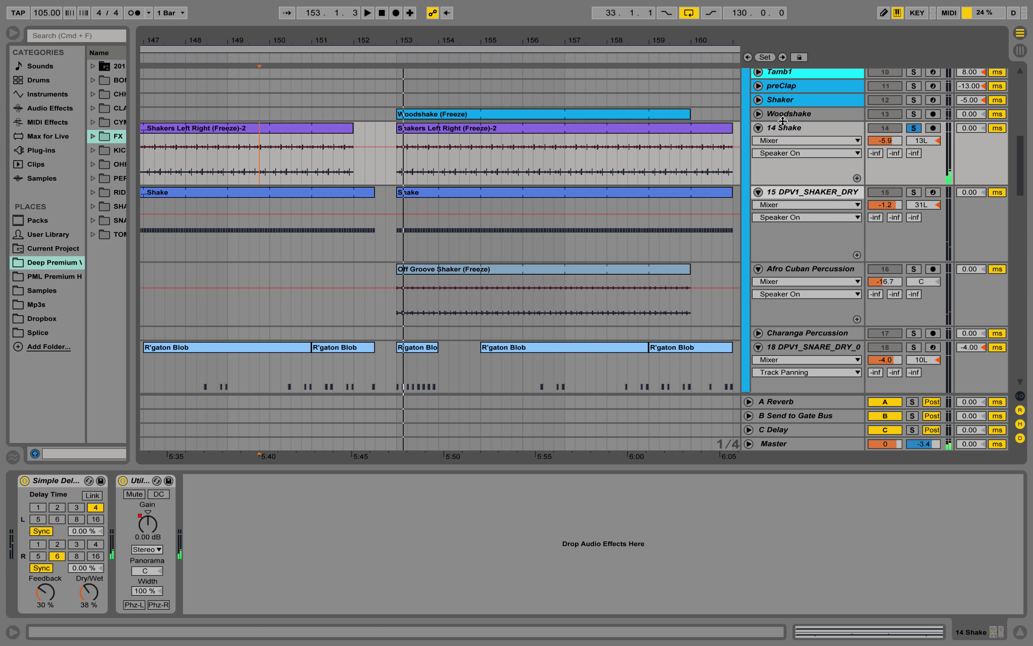
Step: Move the solo to the Woodshake track, unfold it, and audition its frozen clip from 153.3.1
scroll(491, 175, up, 3)
scroll(505, 171, up, 4)
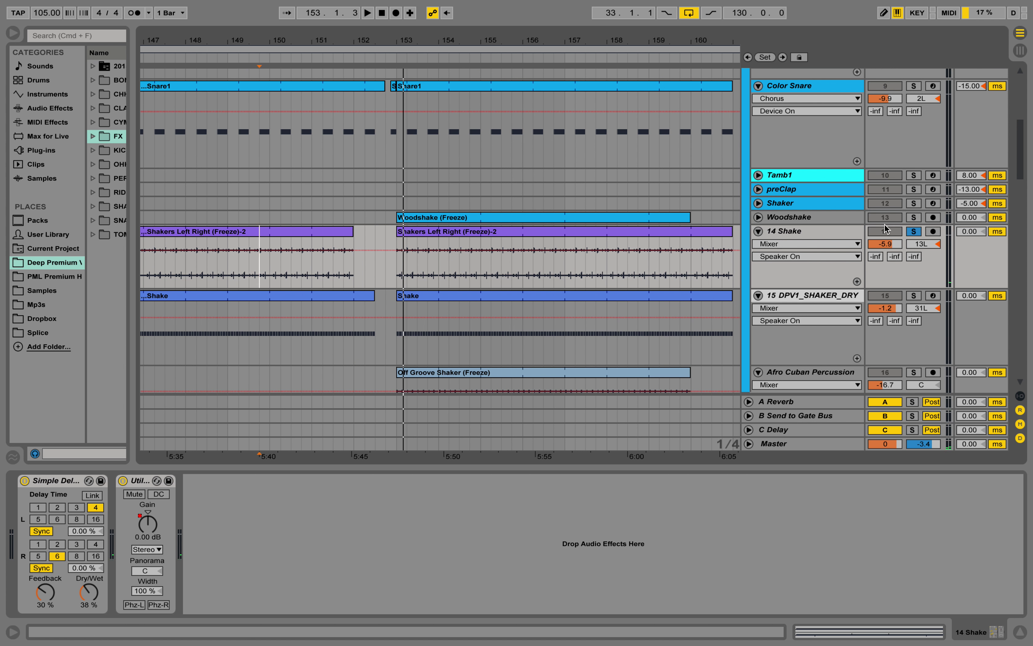
click(914, 219)
click(758, 217)
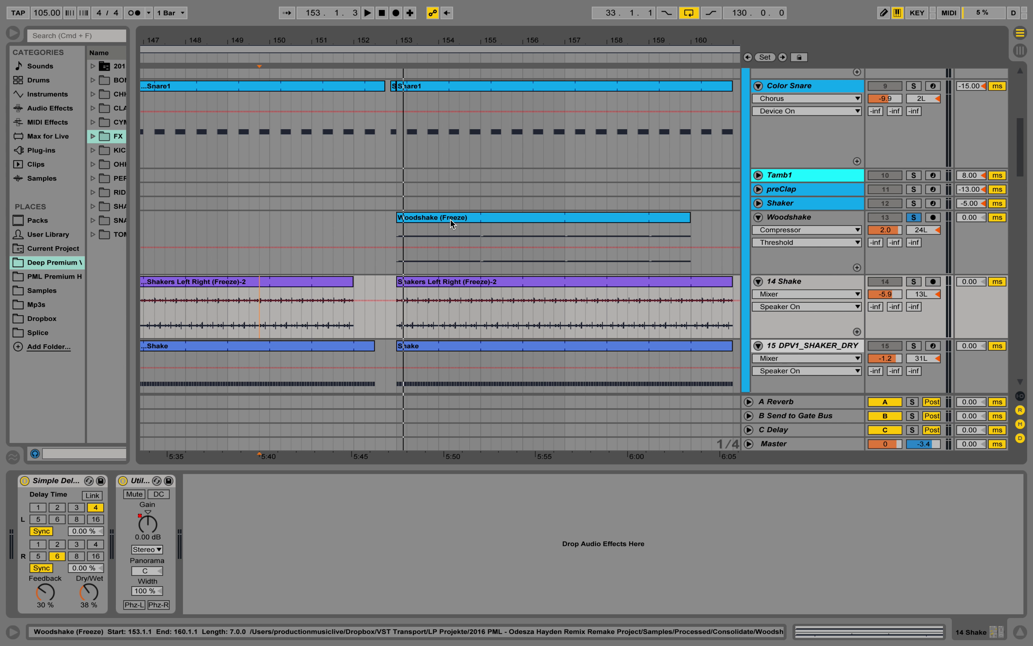
click(403, 232)
click(413, 230)
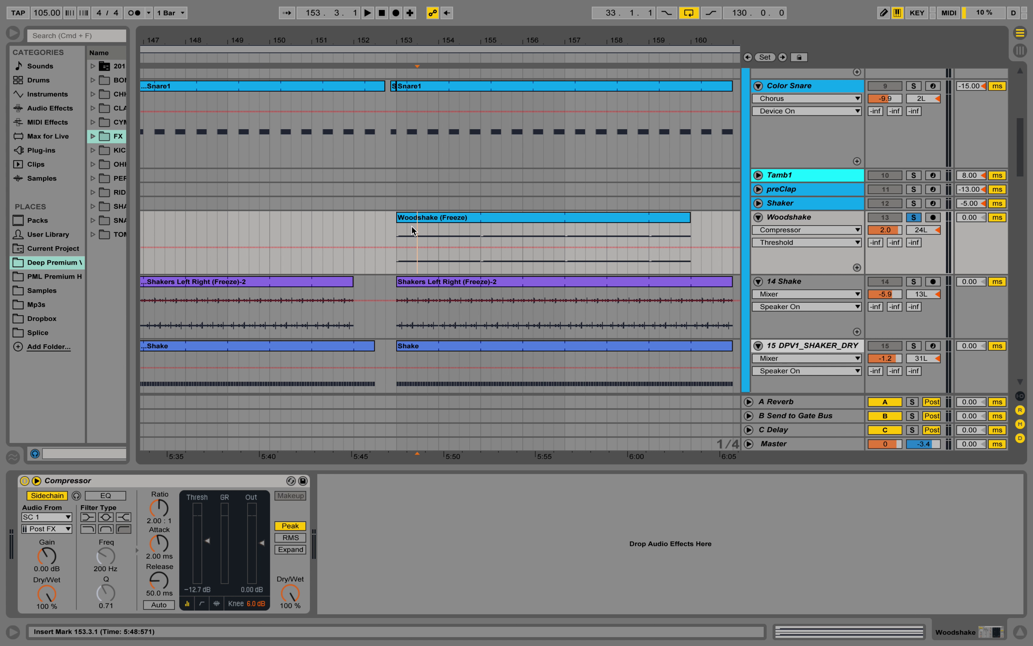
key(space)
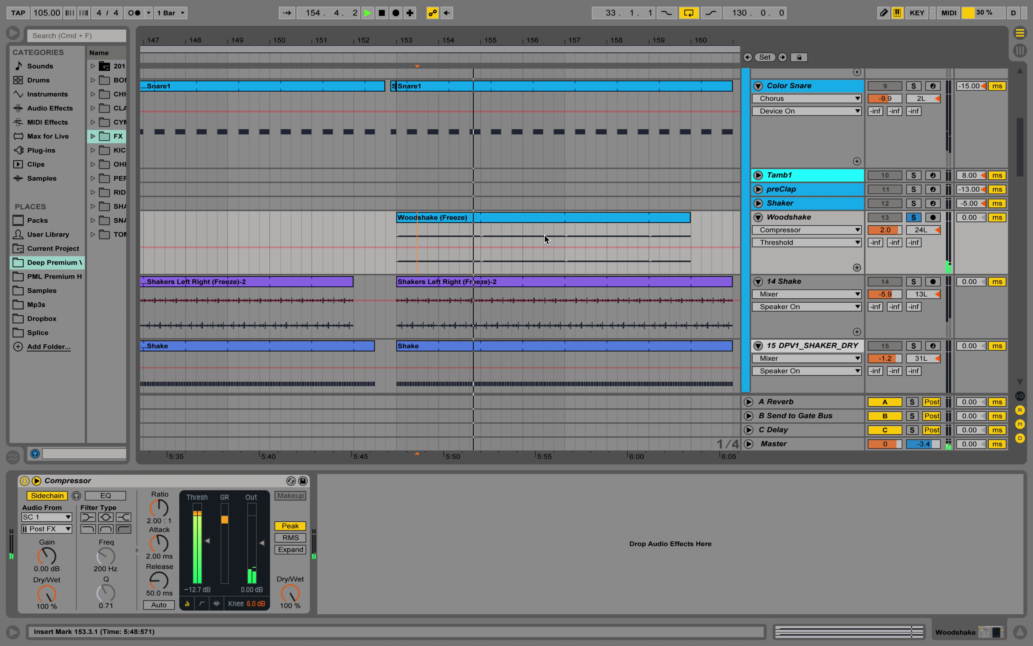
Step: Unsolo Woodshake and play the full mix from 153.3.1 through the Outro
click(915, 217)
key(space)
key(space)
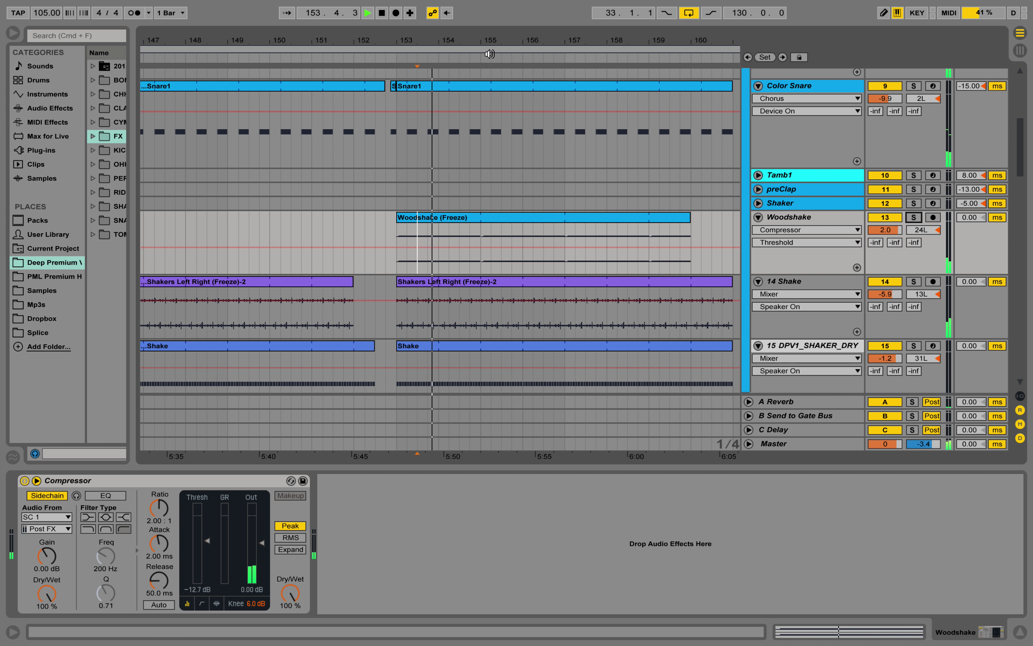
click(488, 43)
mouse_move(492, 39)
mouse_down()
mouse_move(494, 18)
mouse_move(518, 48)
mouse_up()
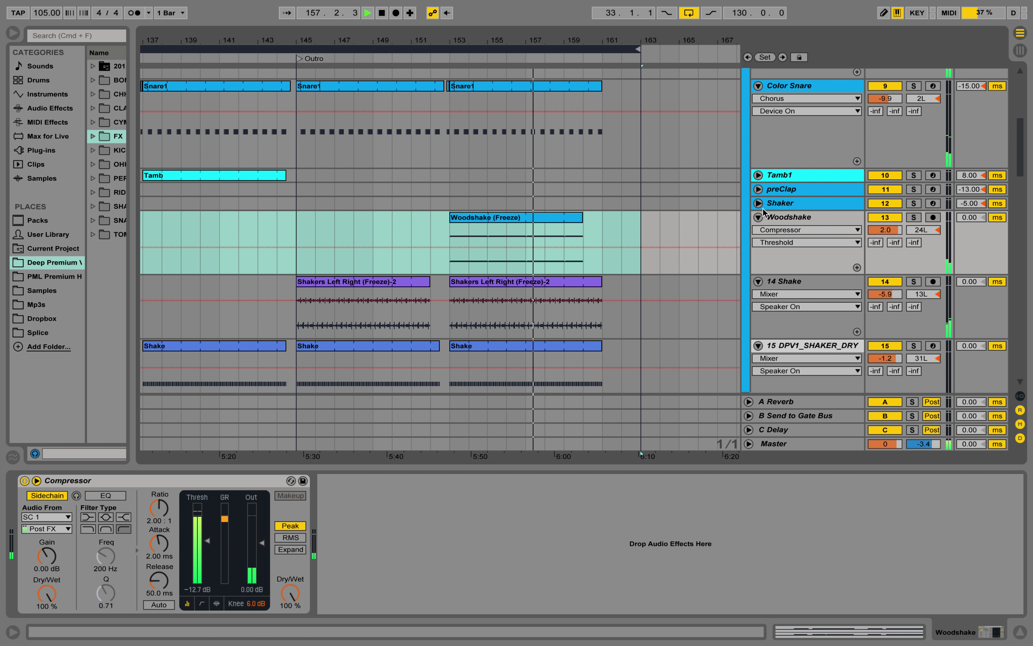
Step: Stop playback and fold the Woodshake, Color Snare and 15 DPV1_SHAKER_DRY tracks
click(758, 217)
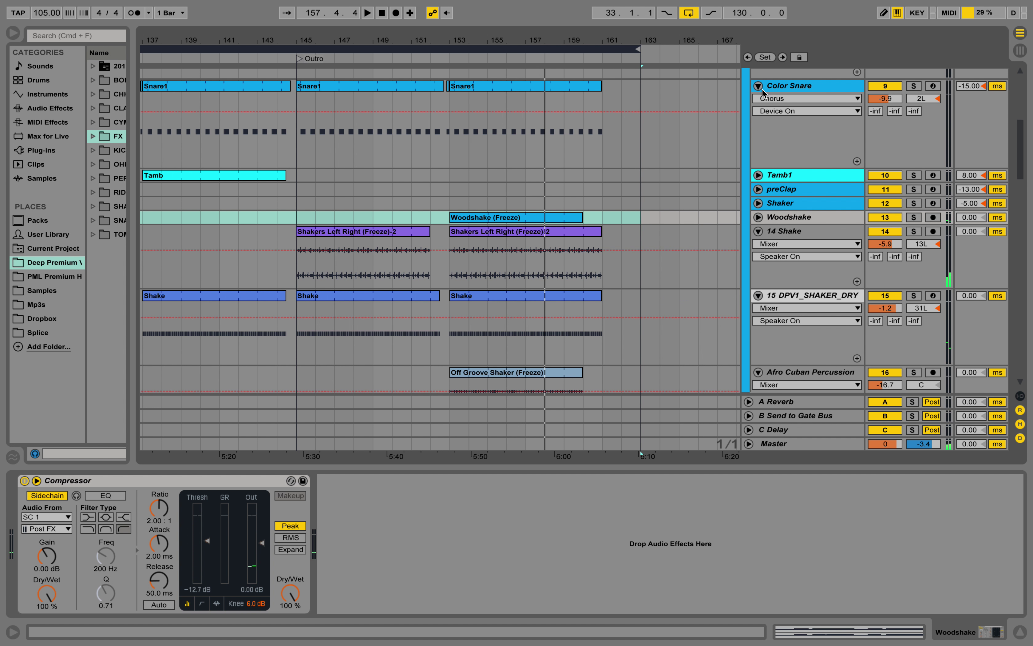
click(759, 87)
click(758, 220)
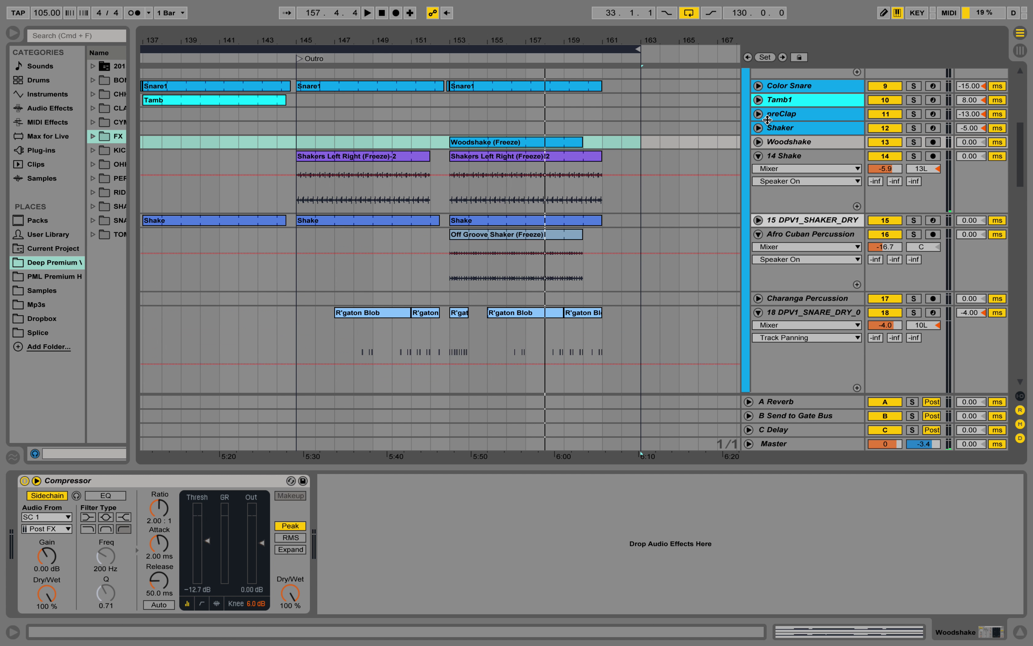
Step: Fold the 14 Shake and Afro Cuban Percussion tracks in the Drums group
click(759, 156)
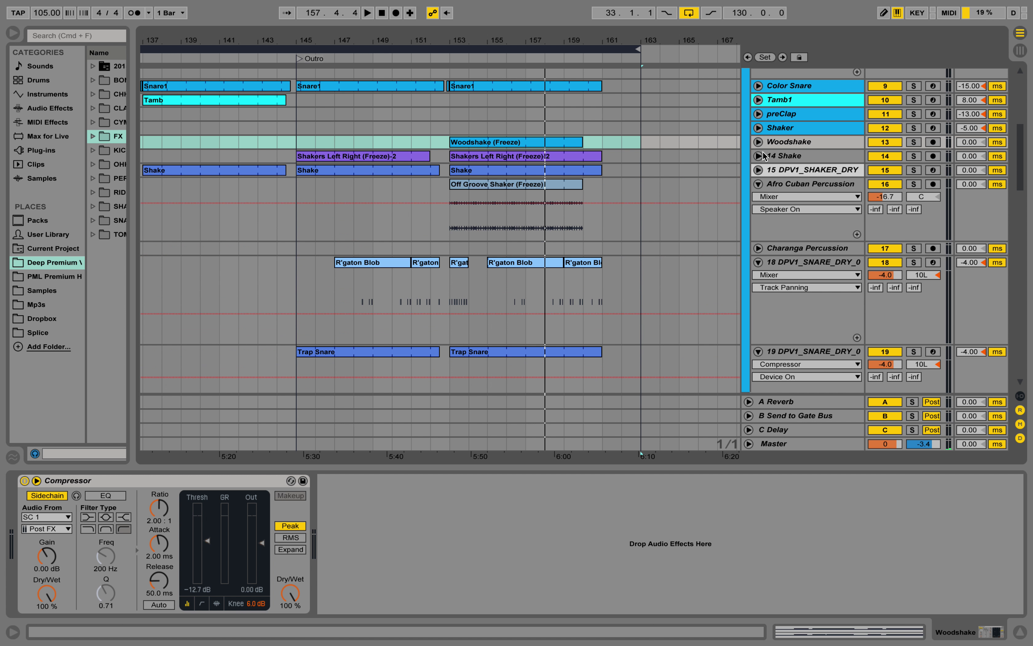
click(758, 185)
scroll(724, 145, up, 10)
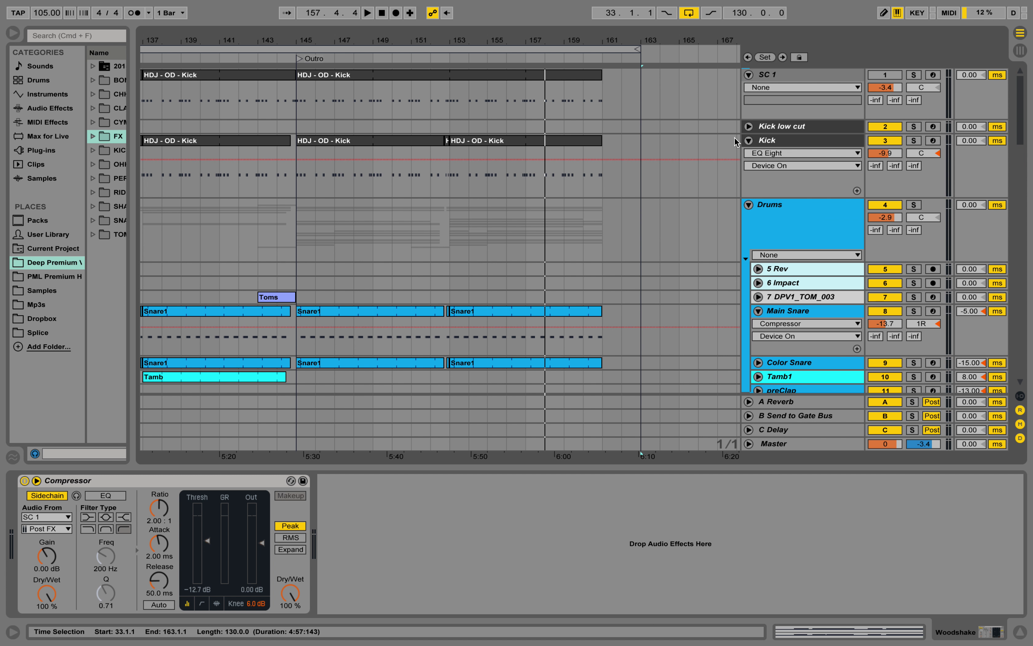
Step: Unfold the 44 Grand Piano Equal Pro, 45 Copy PML InstRack and 47 Massive Deep tracks to show their chord clips
scroll(733, 171, down, 10)
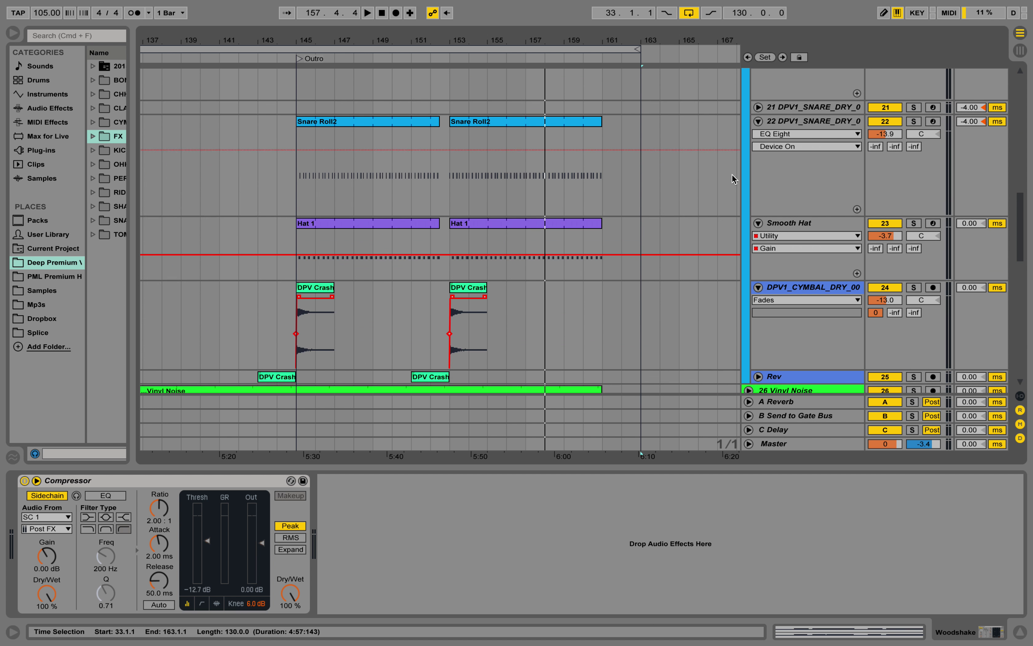
scroll(732, 178, down, 5)
scroll(732, 175, down, 10)
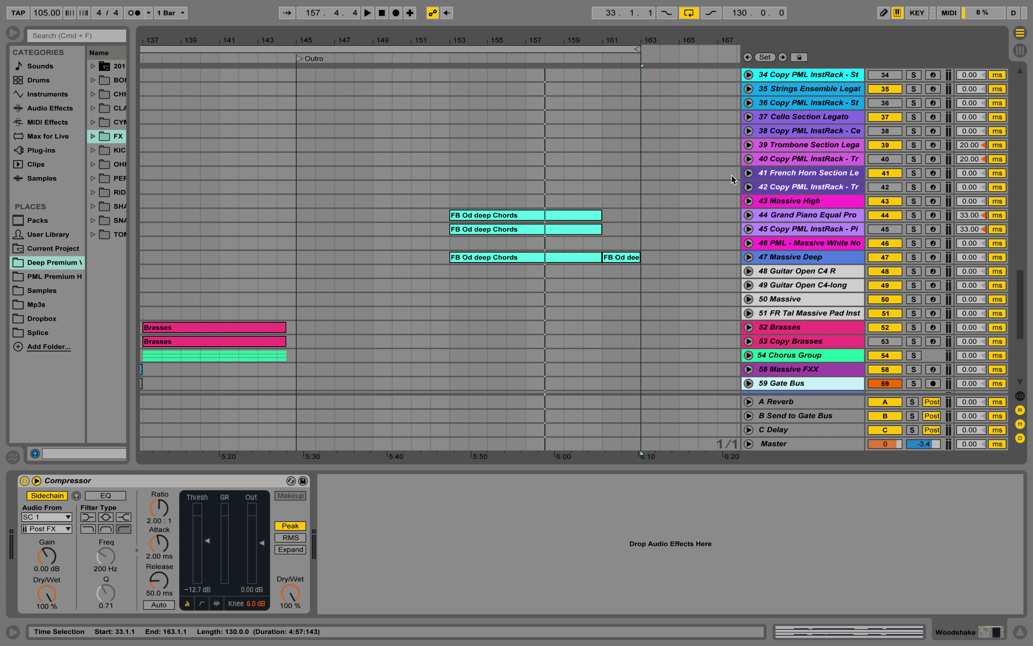
click(748, 215)
click(748, 291)
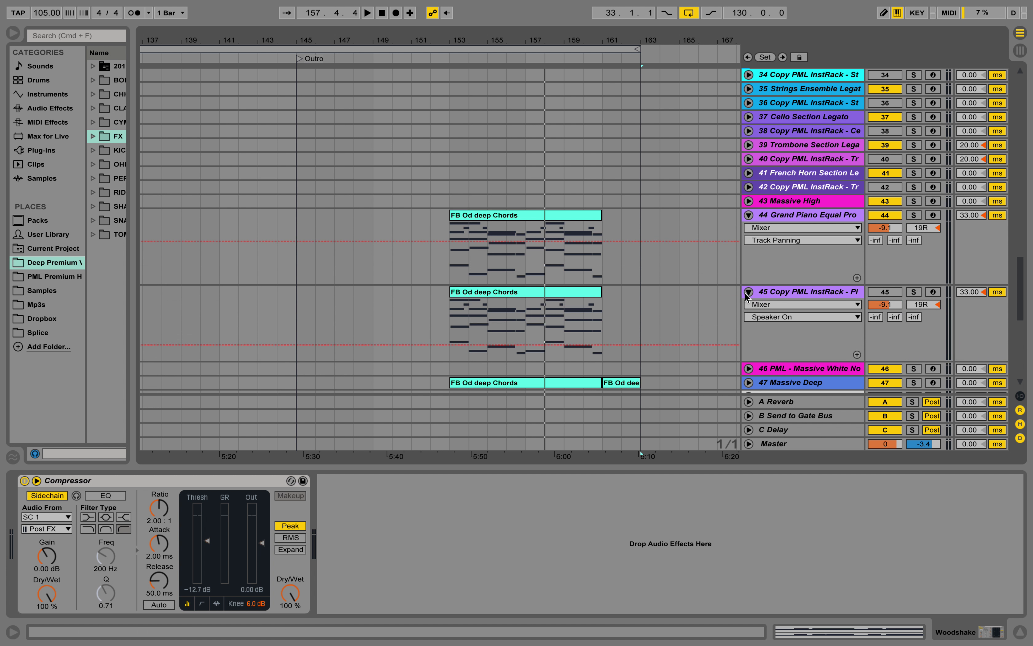
scroll(751, 325, down, 3)
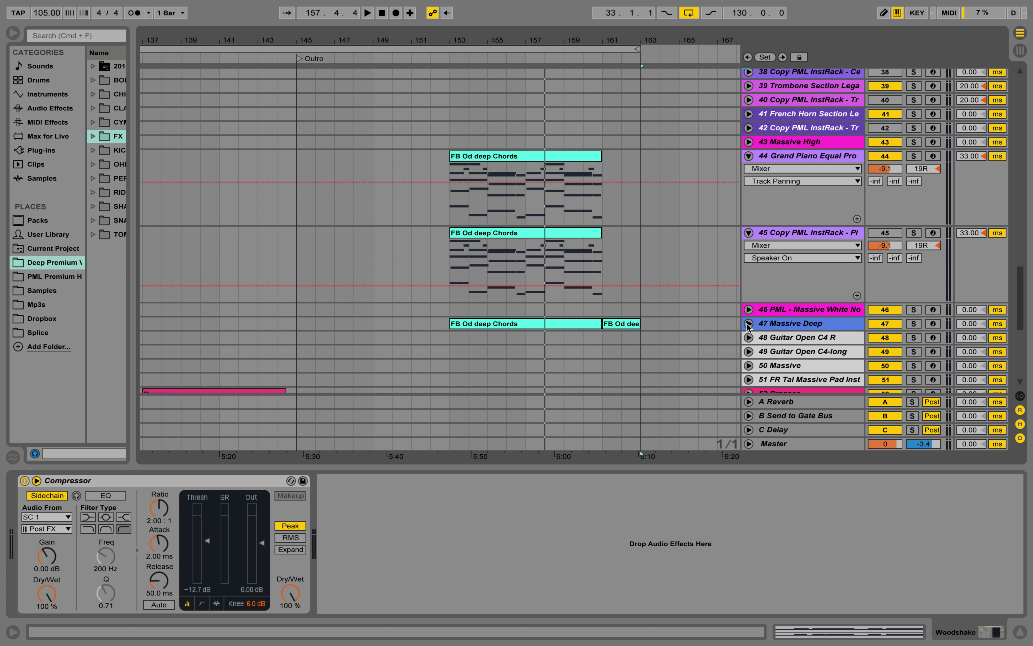
click(748, 323)
Step: Unfold track 64 Guitar Open, show its devices, solo it and audition it from 145.1.1
scroll(727, 312, down, 15)
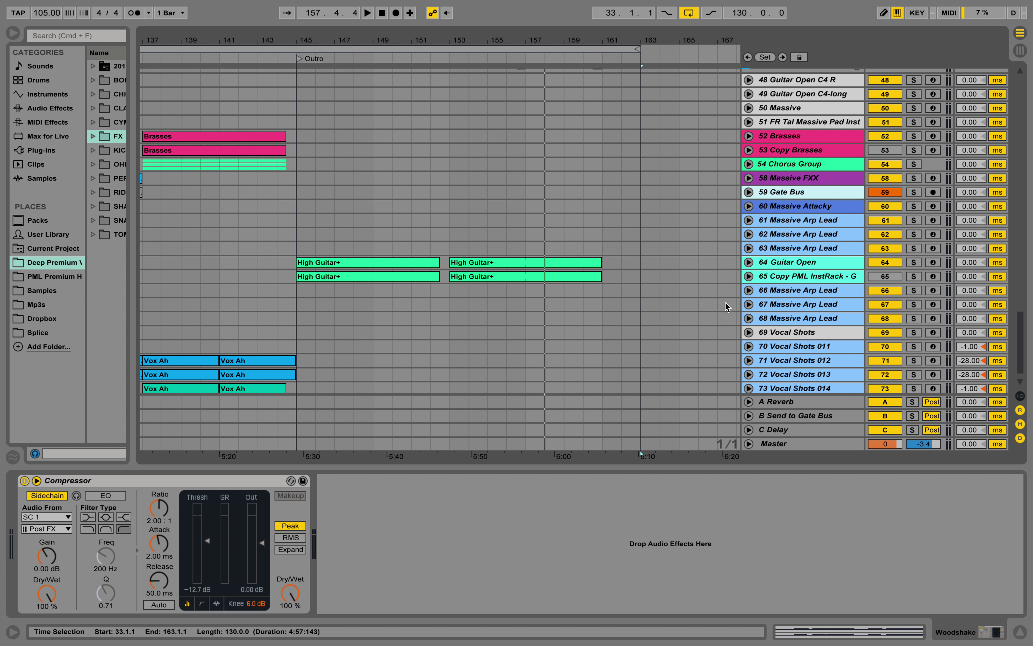
click(749, 263)
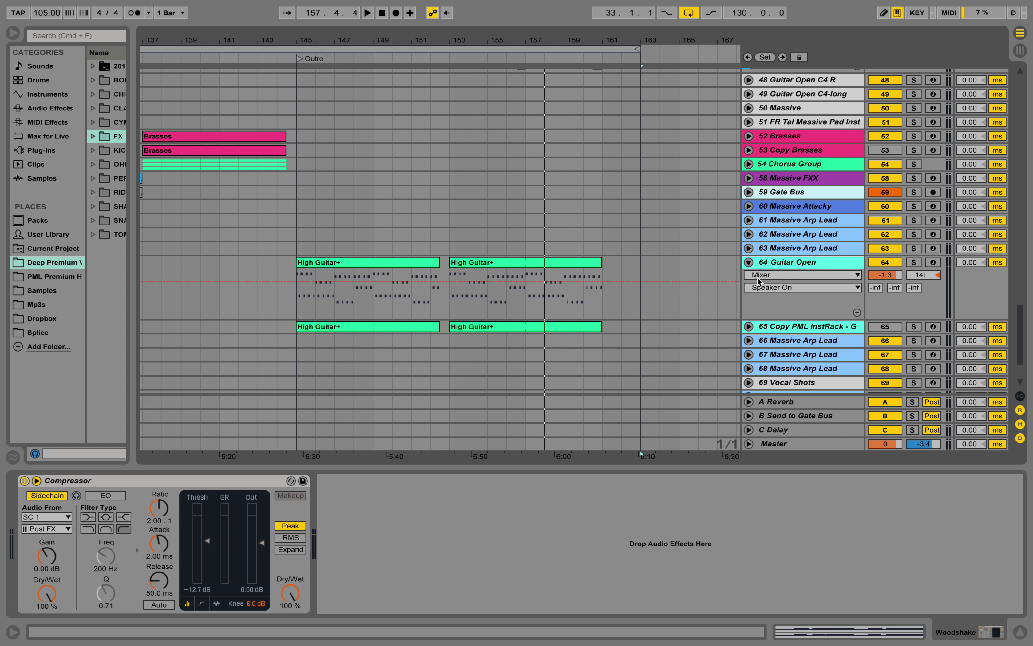
click(789, 262)
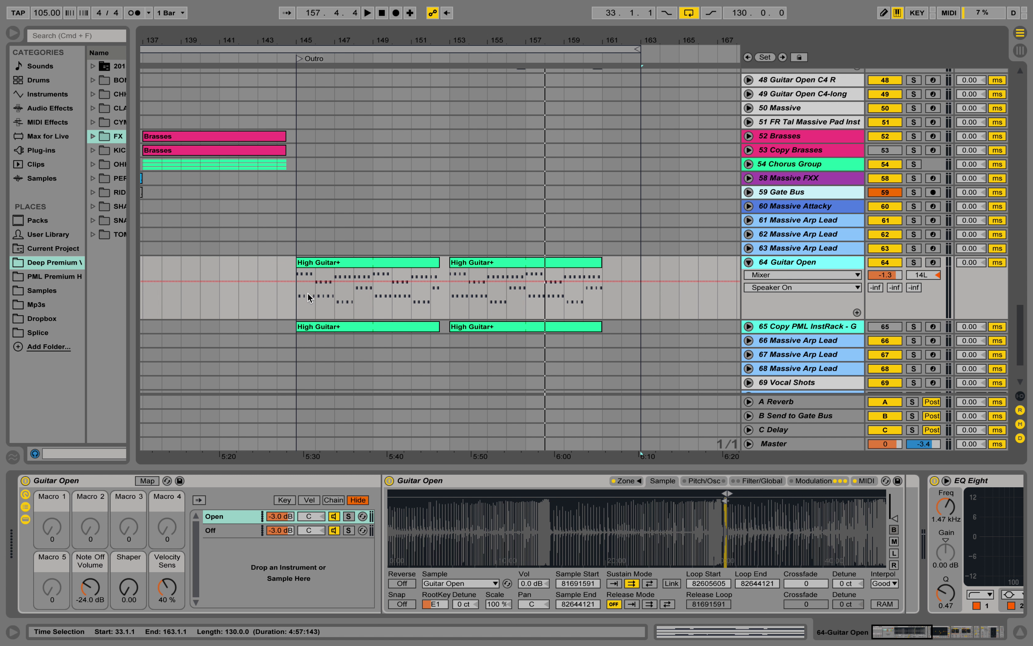
click(300, 292)
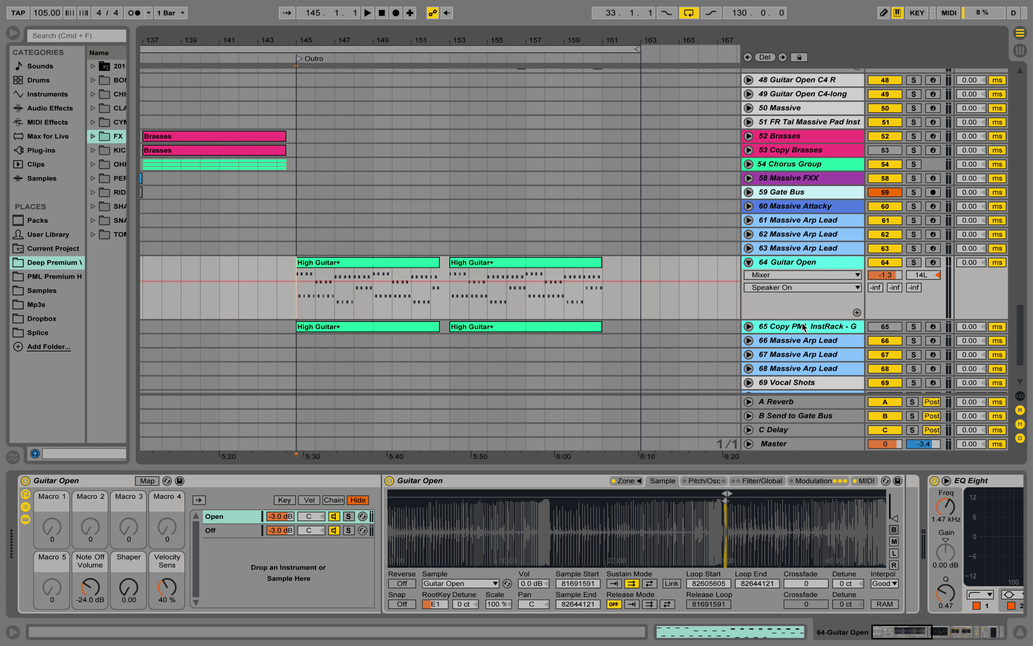
click(913, 262)
key(space)
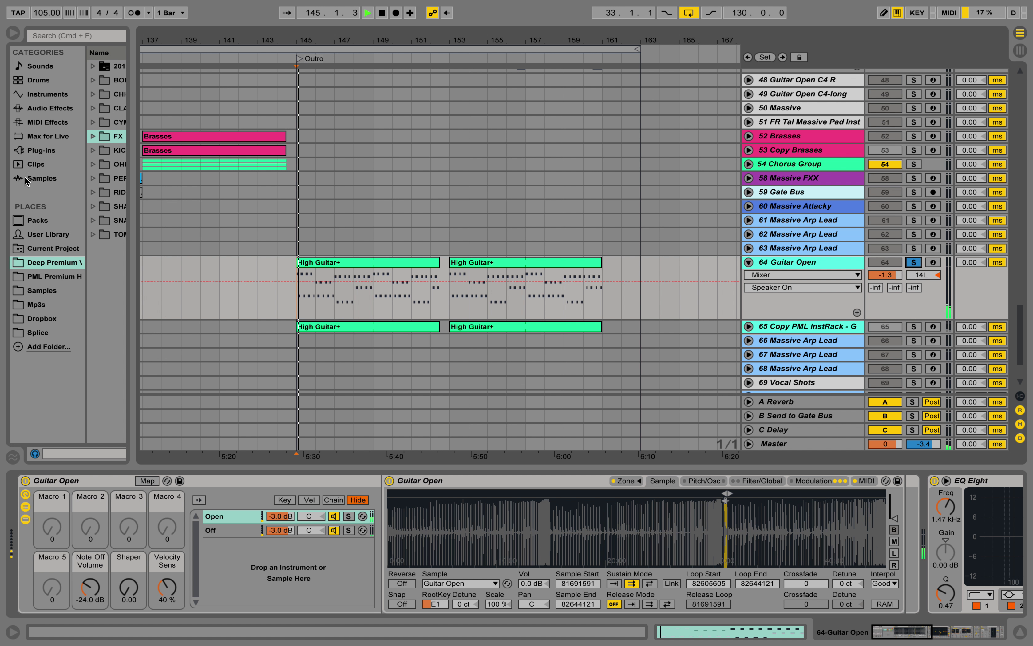
Step: Examine the notes of the first High Guitar+ clip, return to the track's devices and stop playback
double_click(315, 263)
click(482, 348)
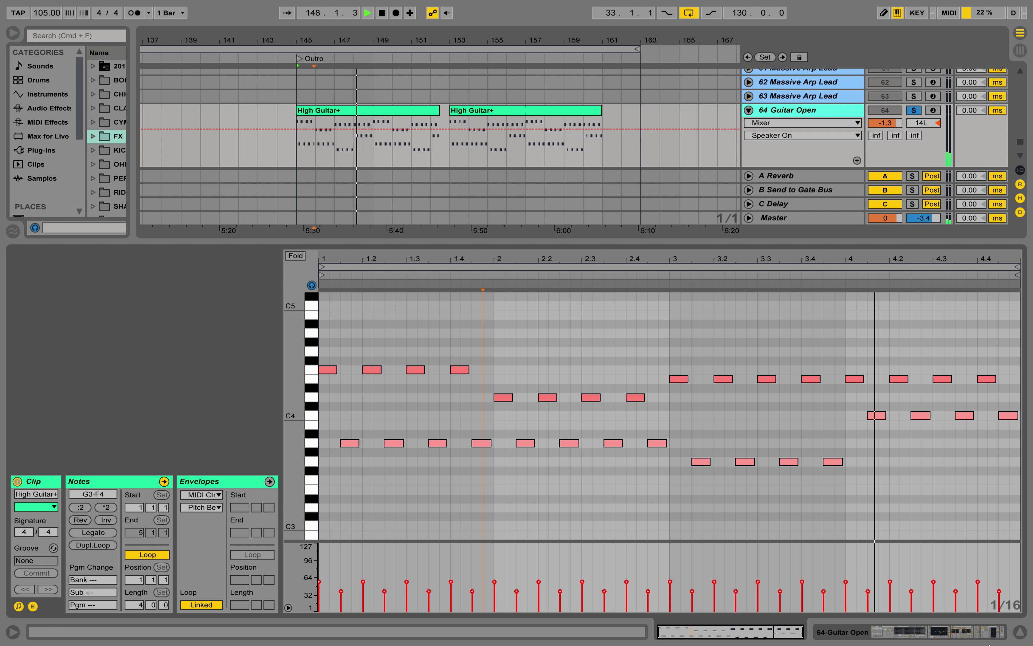
click(884, 632)
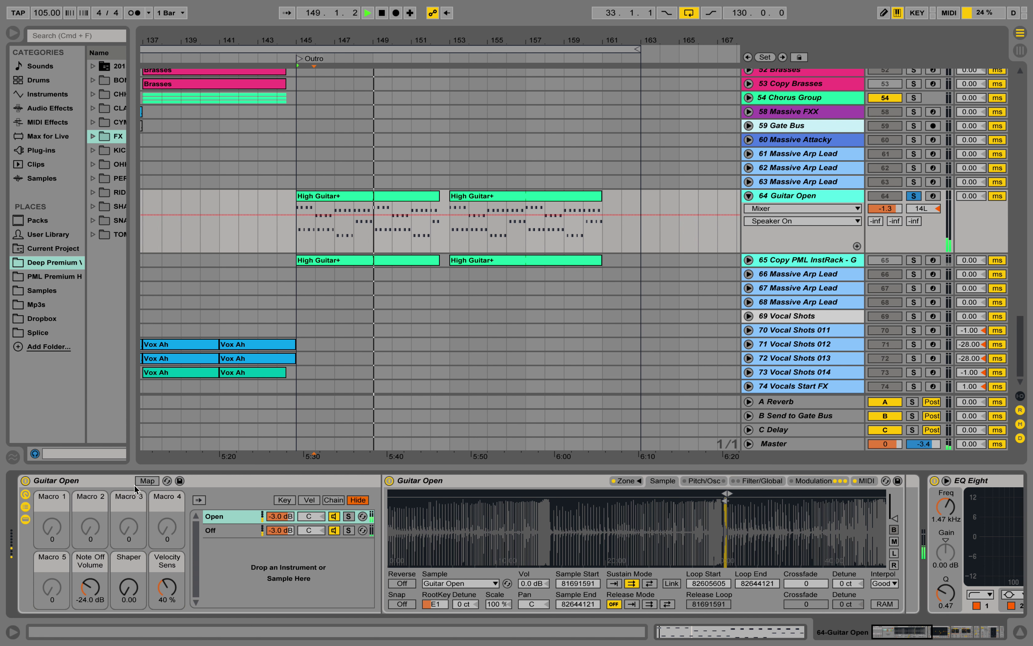
key(space)
Step: Collapse the Guitar Open rack and audition the guitar from 145.1.1 with EQ Eight bypassed
double_click(95, 480)
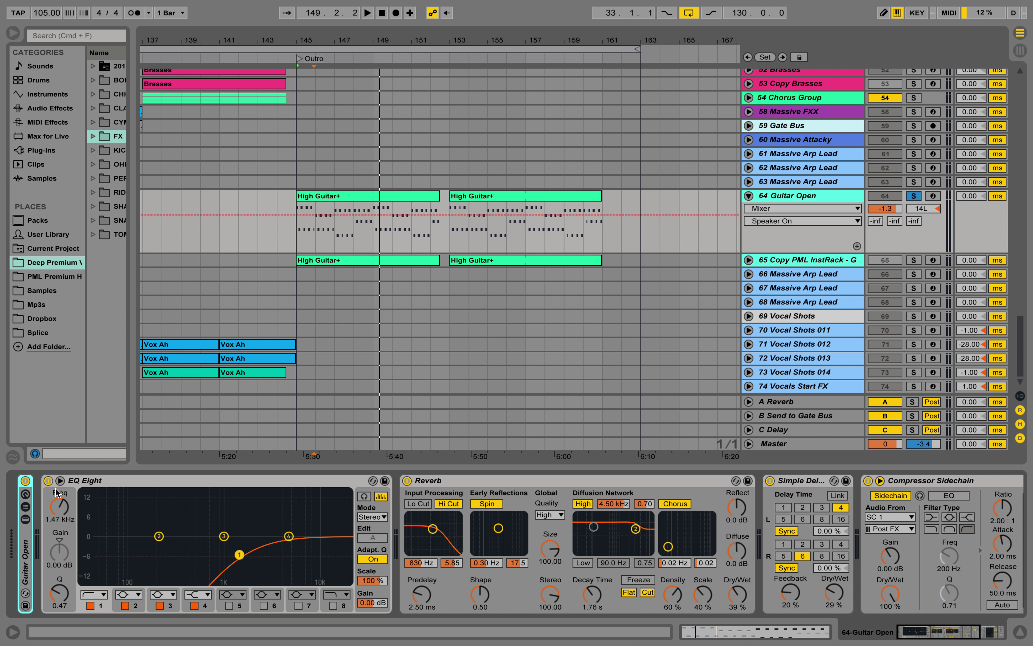
click(50, 482)
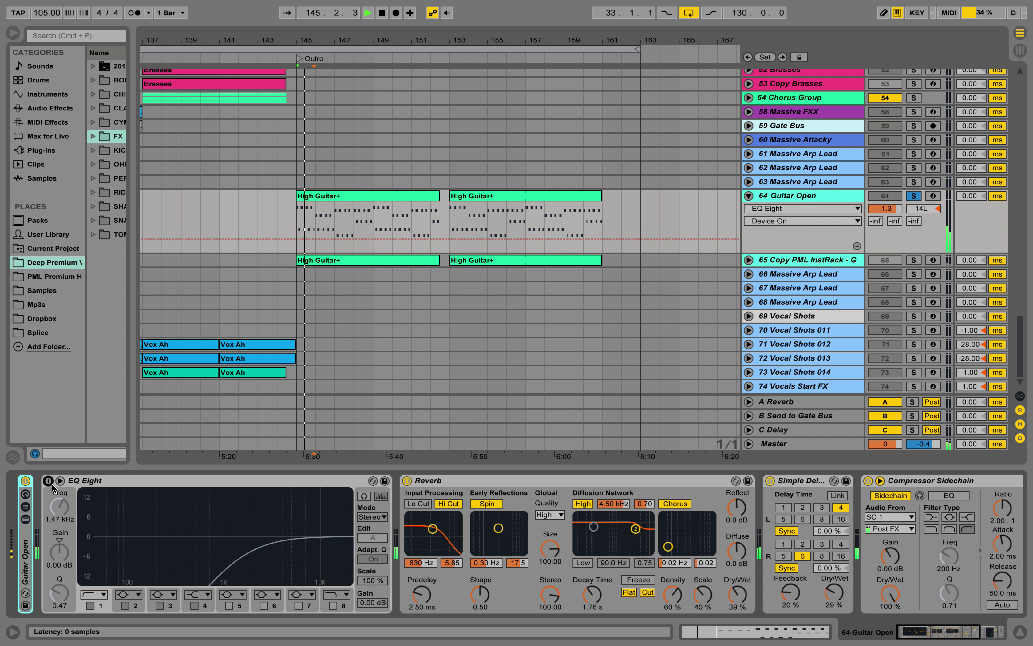
key(space)
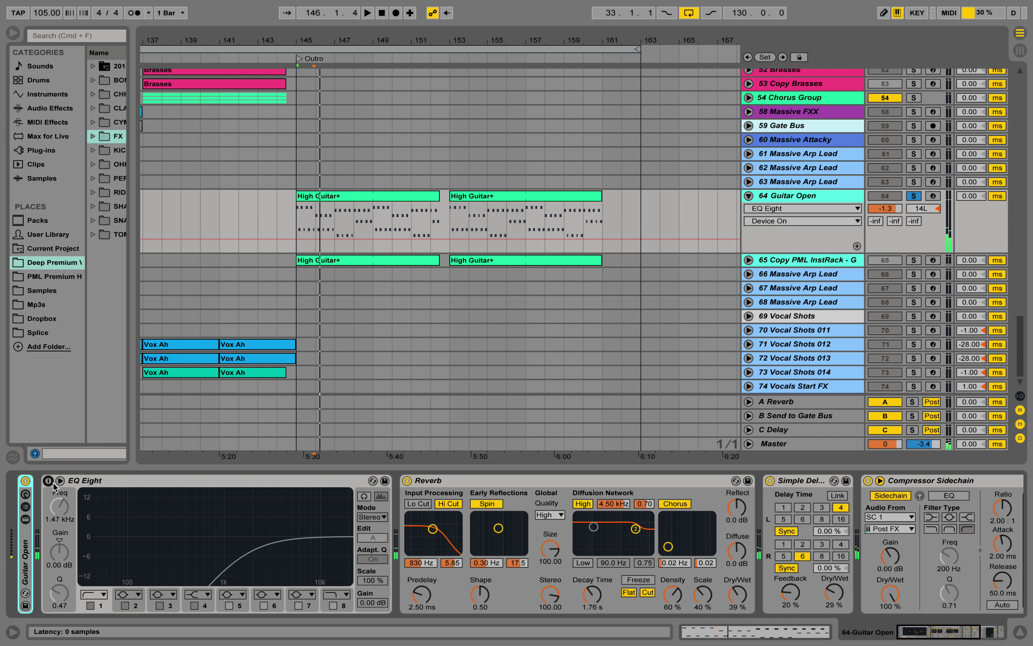
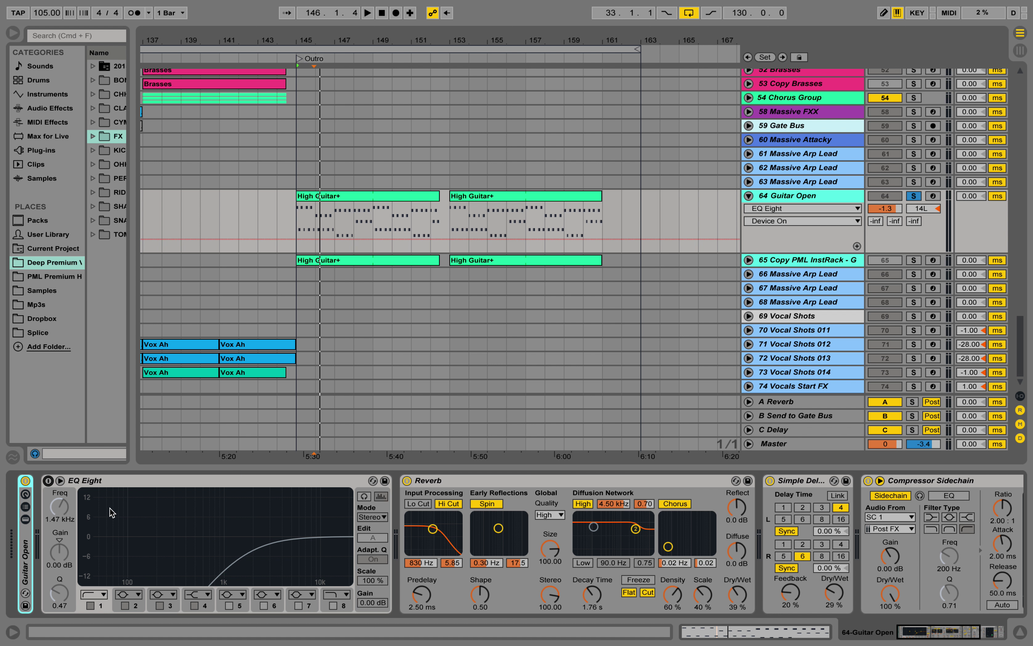
Step: Re-enable the guitar's EQ Eight and audition it while examining the Reverb, Simple Delay, Compressor Sidechain and Utility devices
click(49, 480)
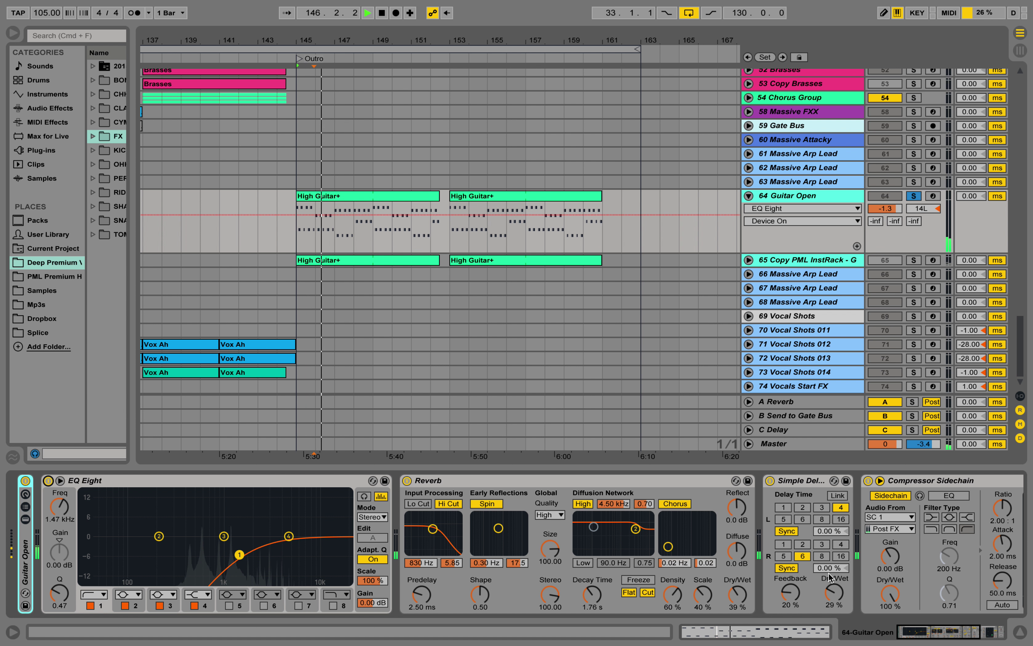
drag(970, 631, 984, 637)
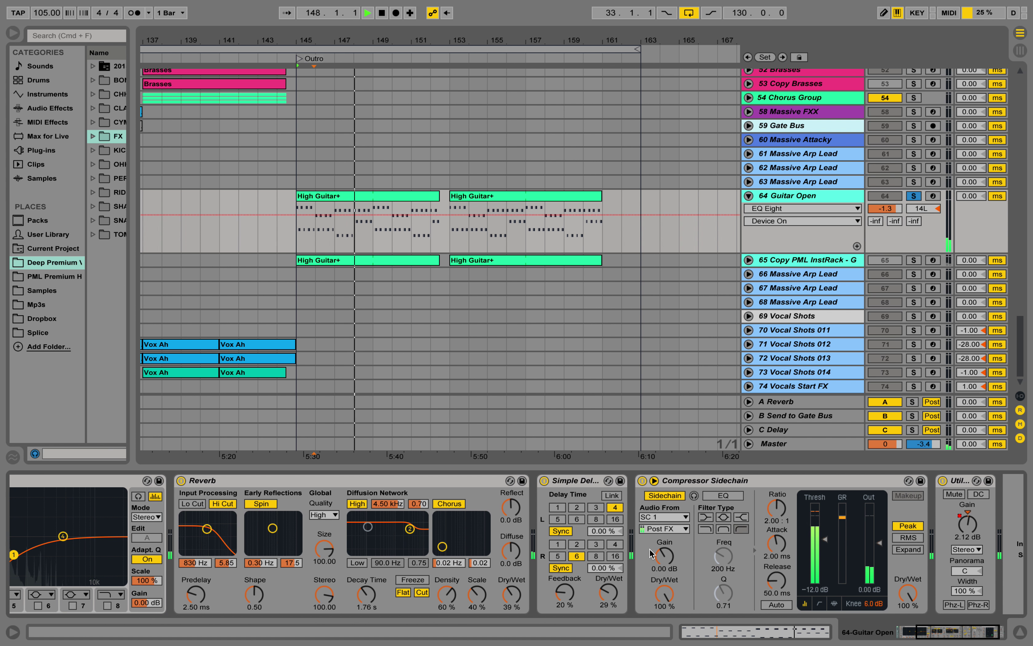
key(space)
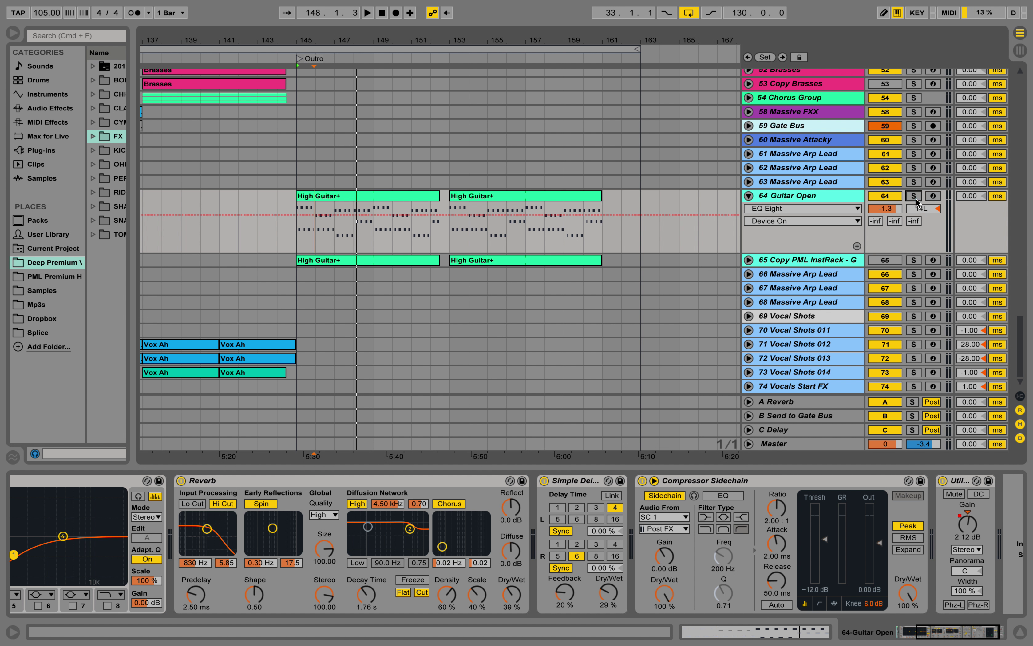
Step: Compare the instrument racks of the 44 Grand Piano Equal Pro and 45 Copy PML InstRack tracks
scroll(864, 237, up, 10)
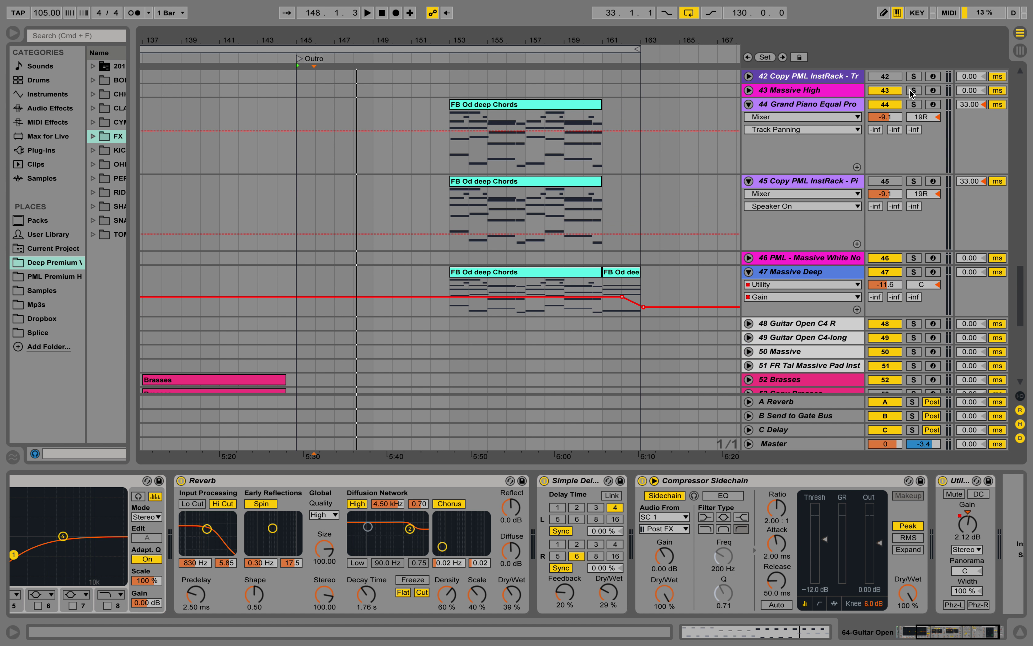
click(808, 108)
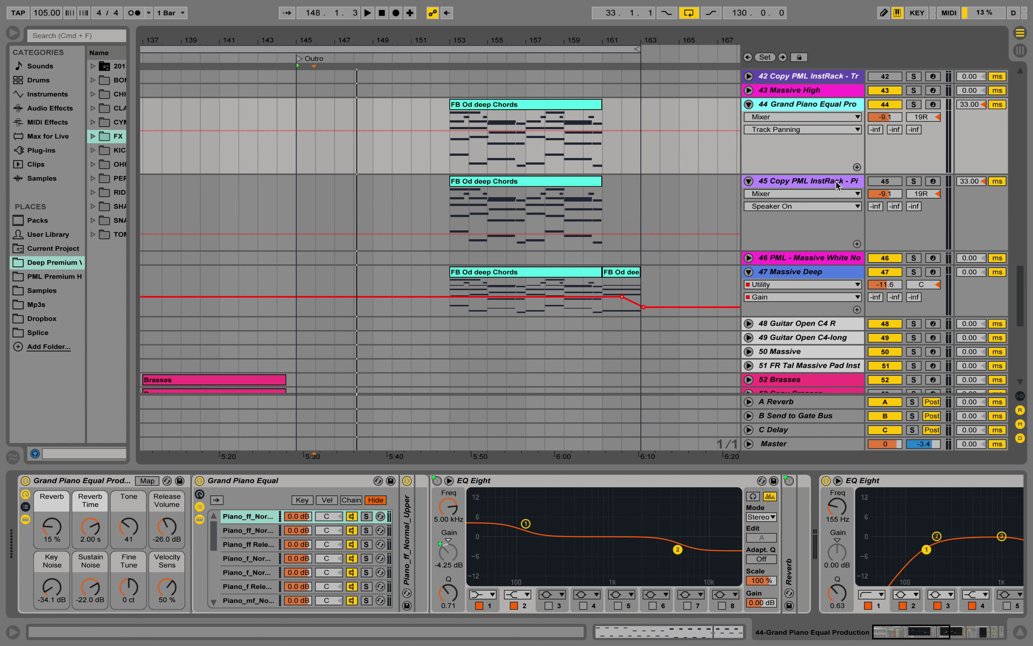
click(805, 185)
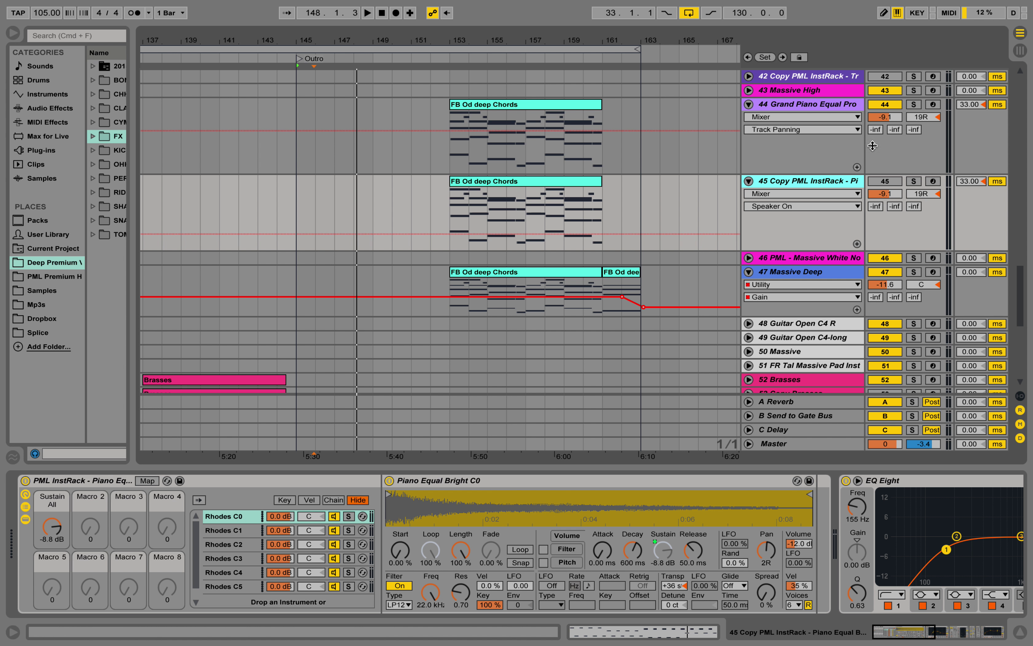
Step: Solo 44 Grand Piano Equal Pro and audition its FB Od deep Chords clip from 153.1.1 with its notes shown
click(913, 104)
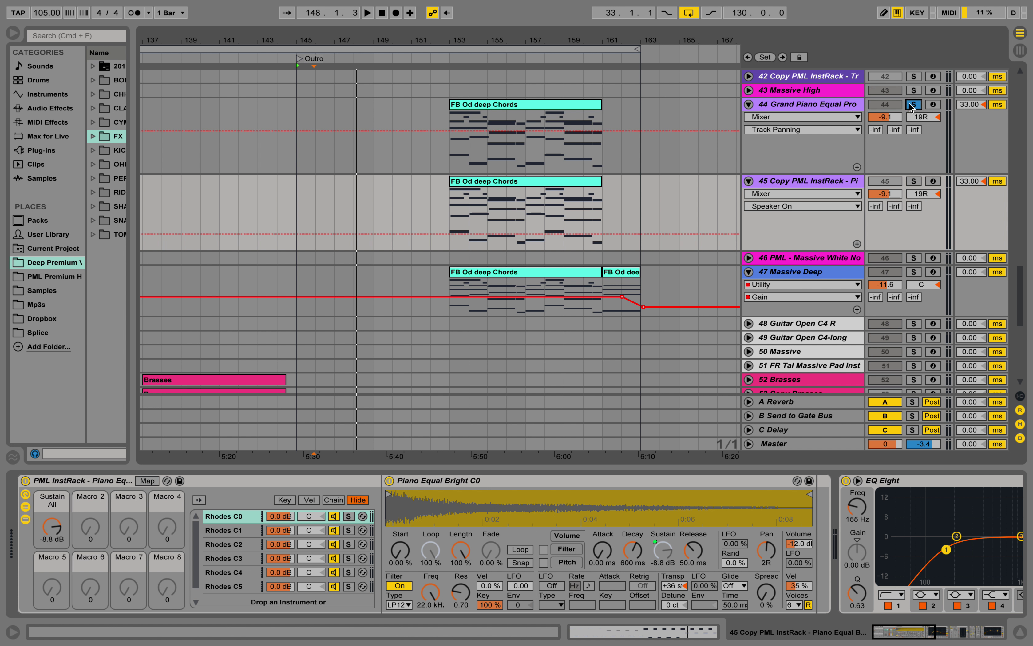
click(822, 105)
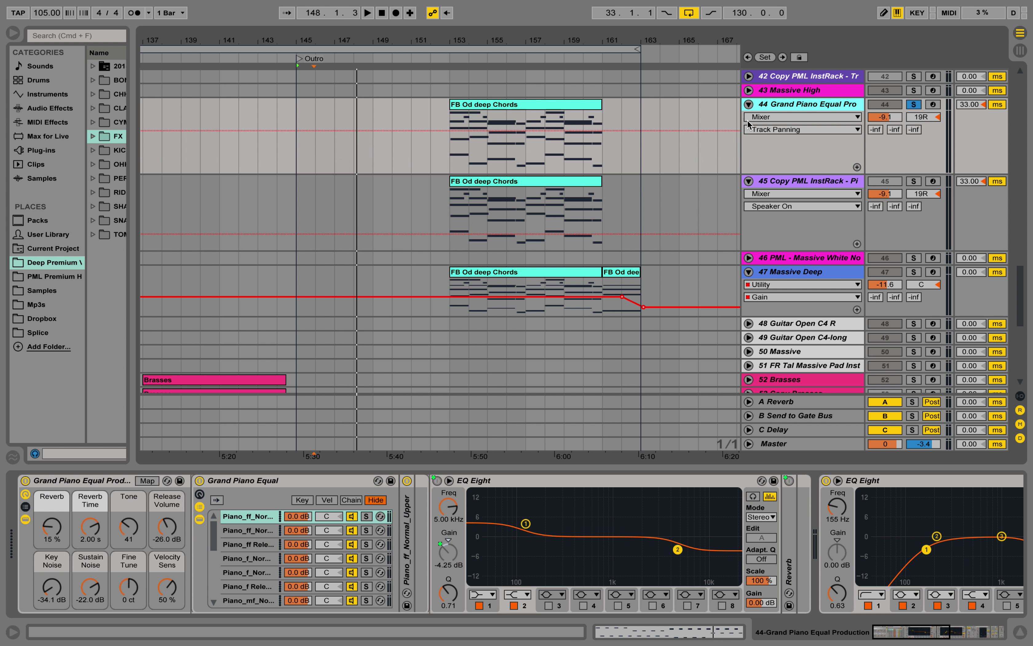
click(451, 152)
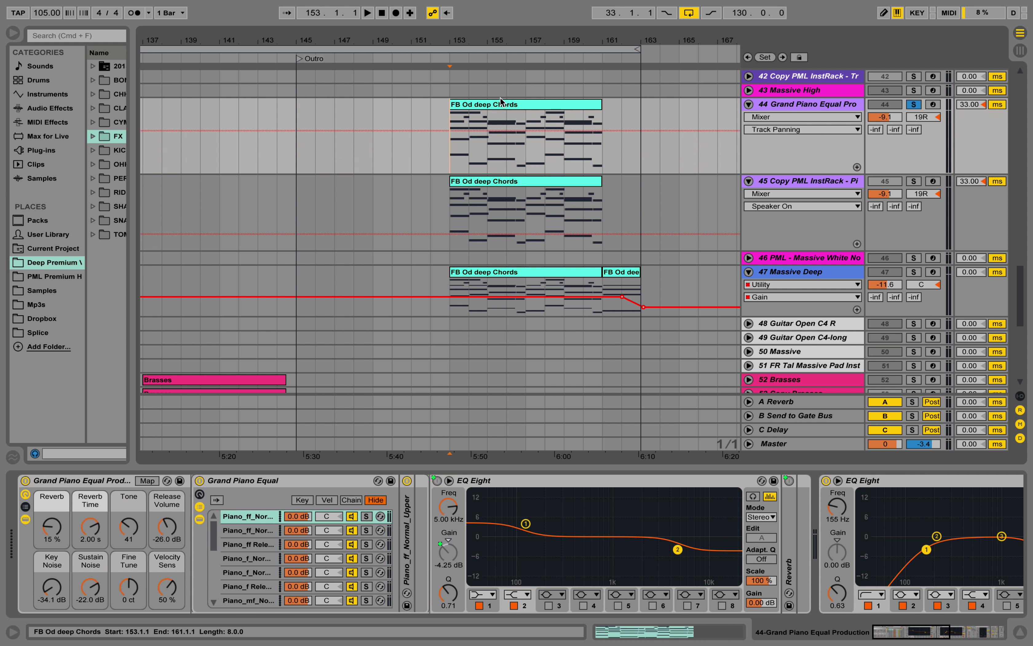
double_click(505, 107)
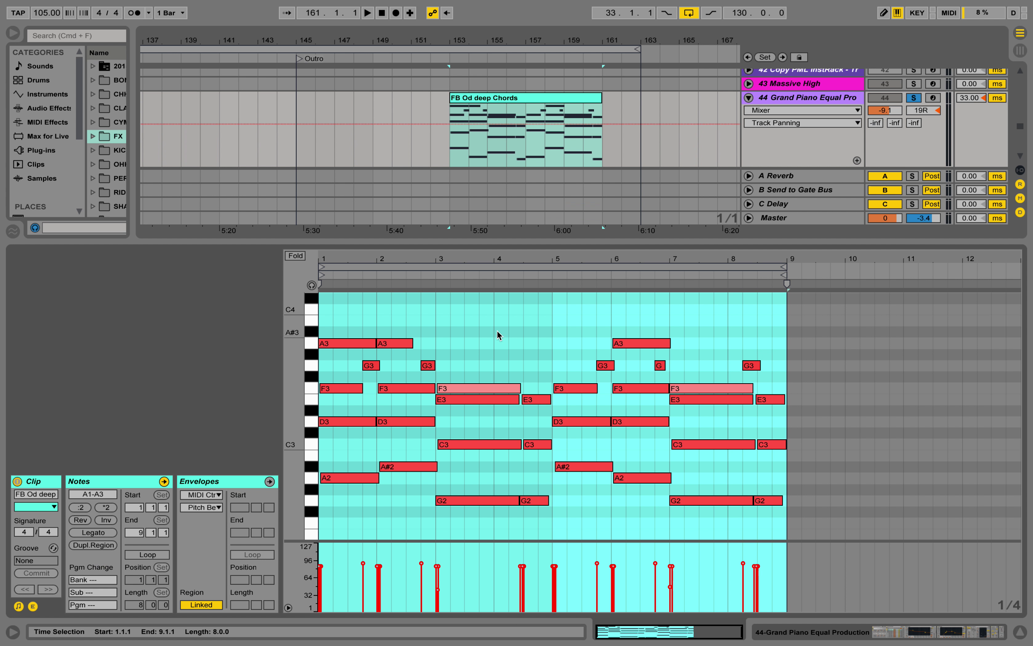
key(space)
click(575, 319)
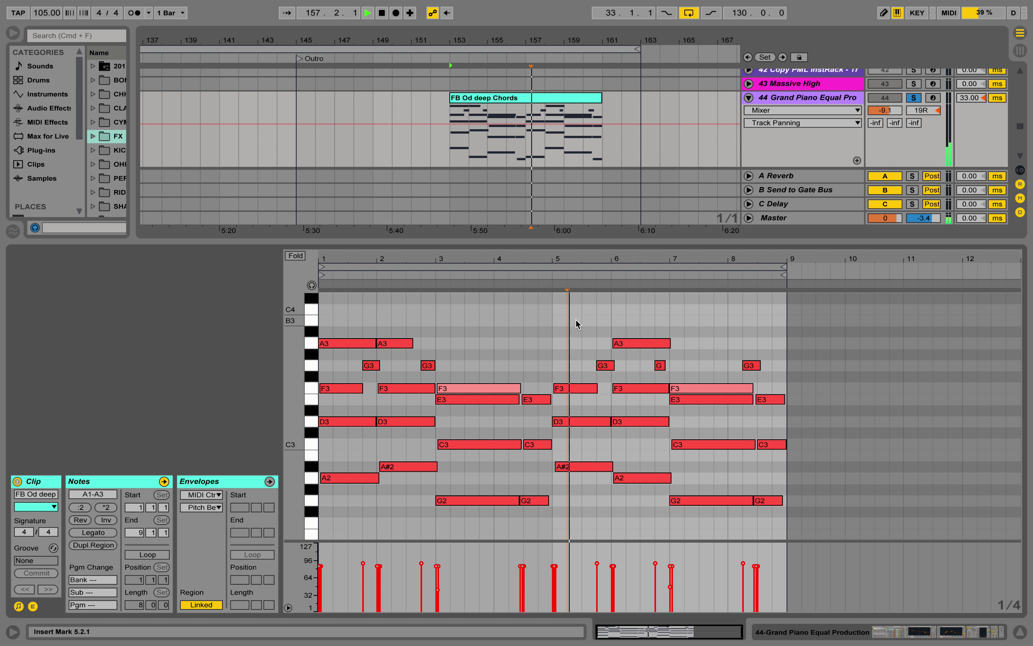
Step: Examine the grand piano's EQ Eight, Compressor Sidechain, Simple Delay and Utility with its rack collapsed, and return the insert marker to 153.1.1
key(shift+Tab)
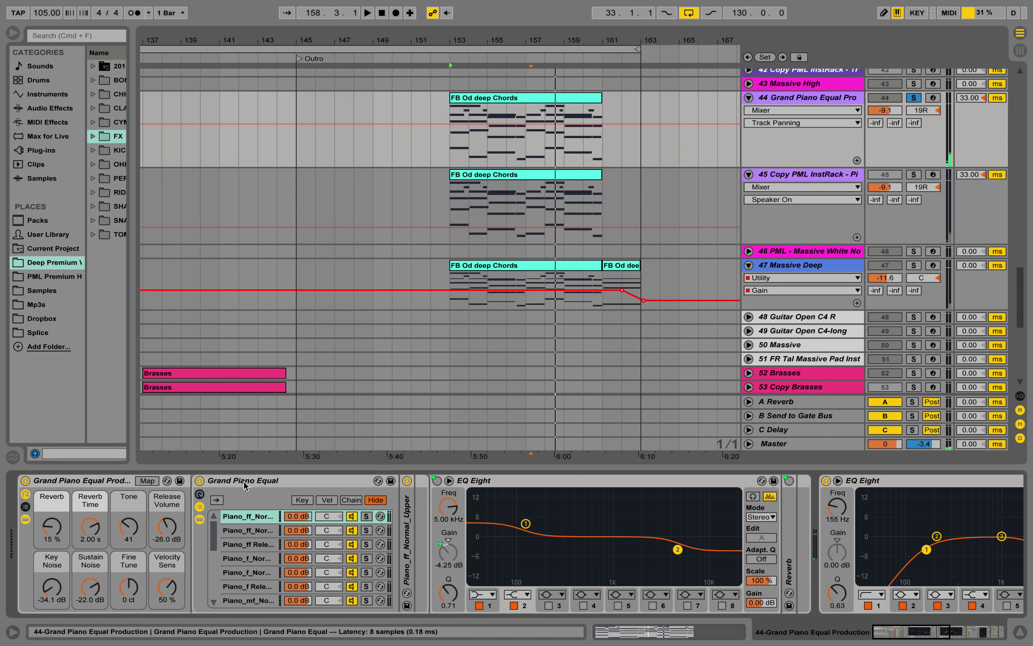
double_click(114, 483)
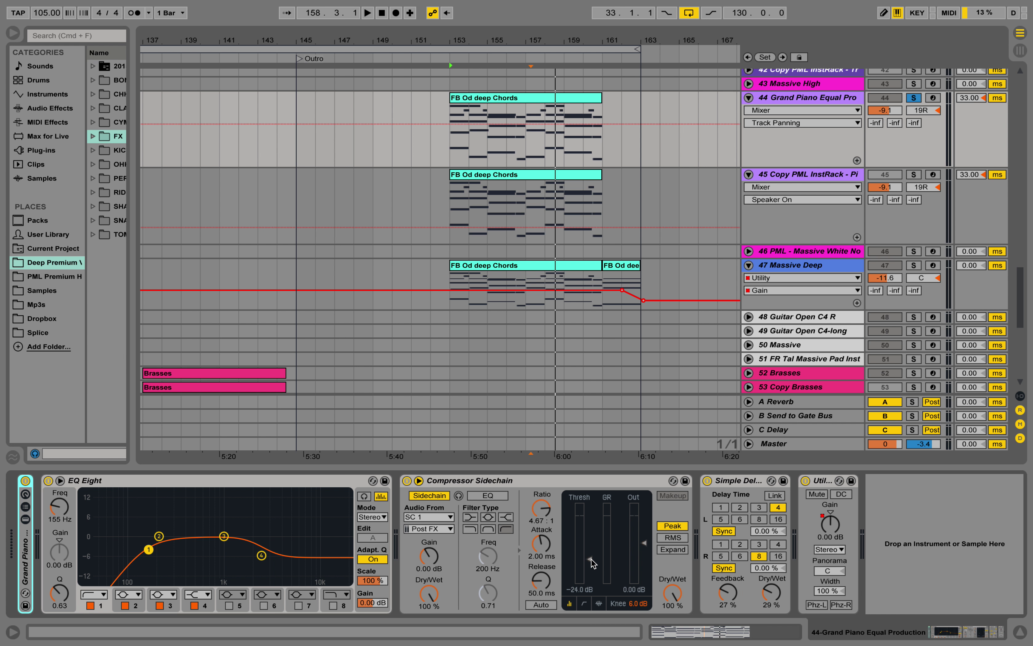
click(454, 149)
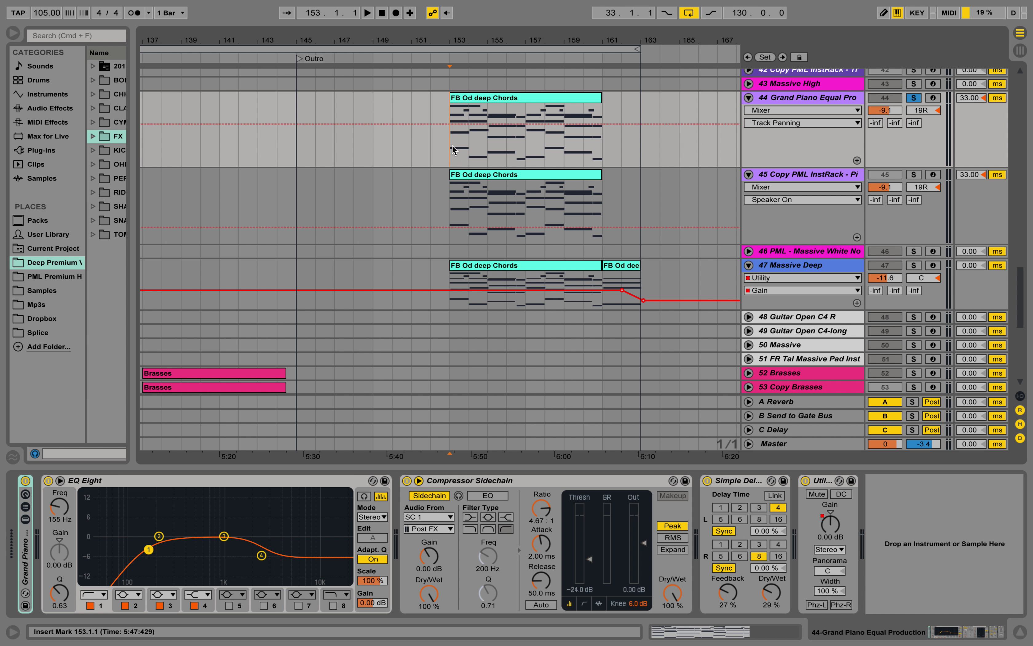
Step: Unsolo the grand piano, review its chord clip's notes and play the full mix from 153.1.1 with its devices shown
click(914, 98)
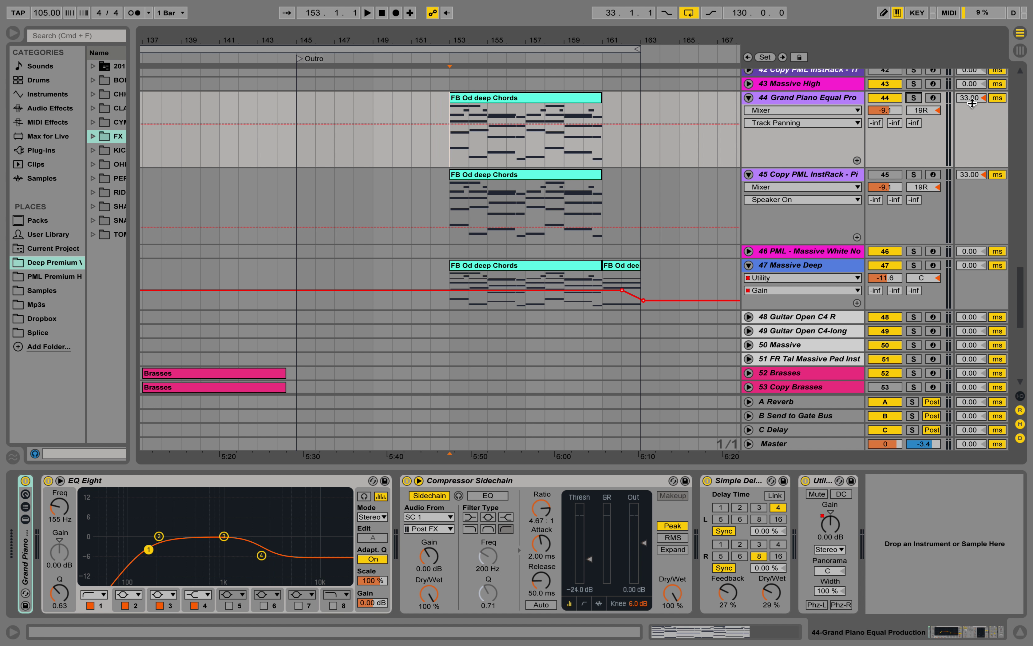
double_click(538, 101)
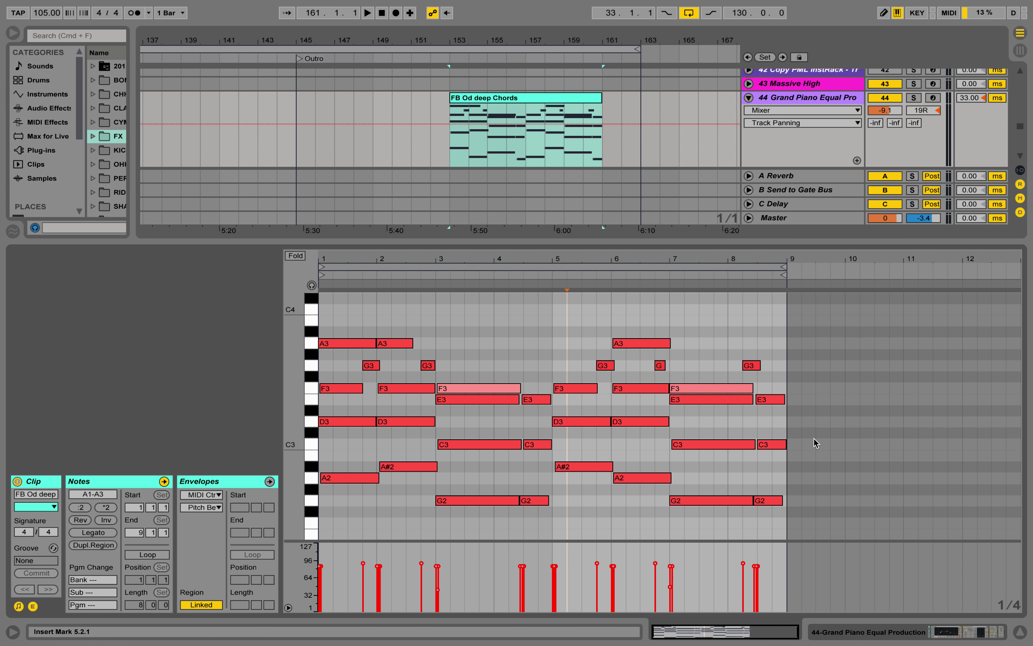
click(922, 631)
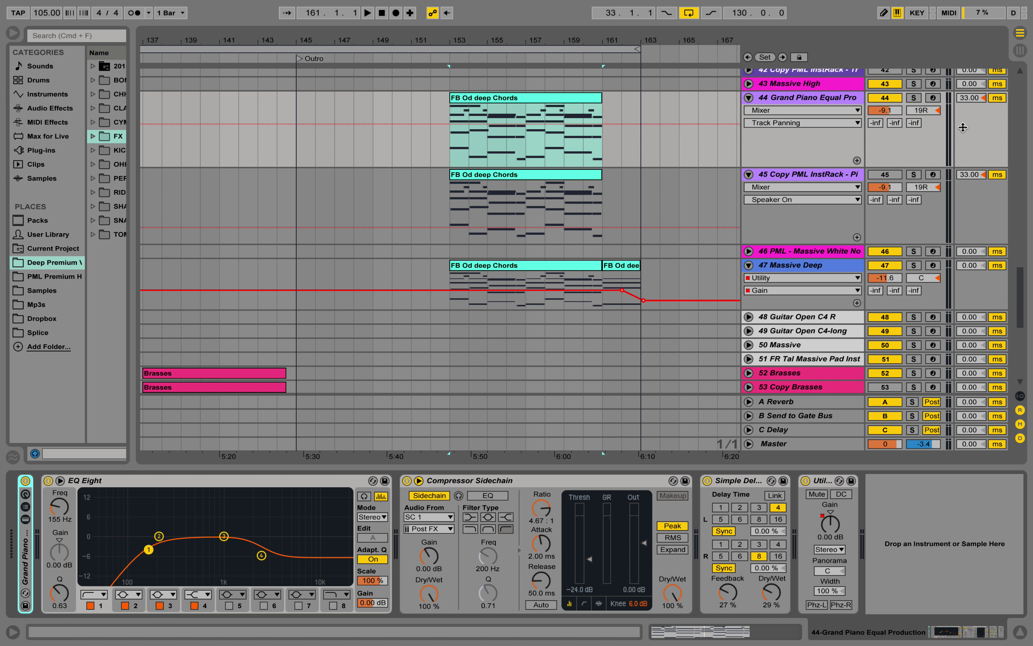
key(space)
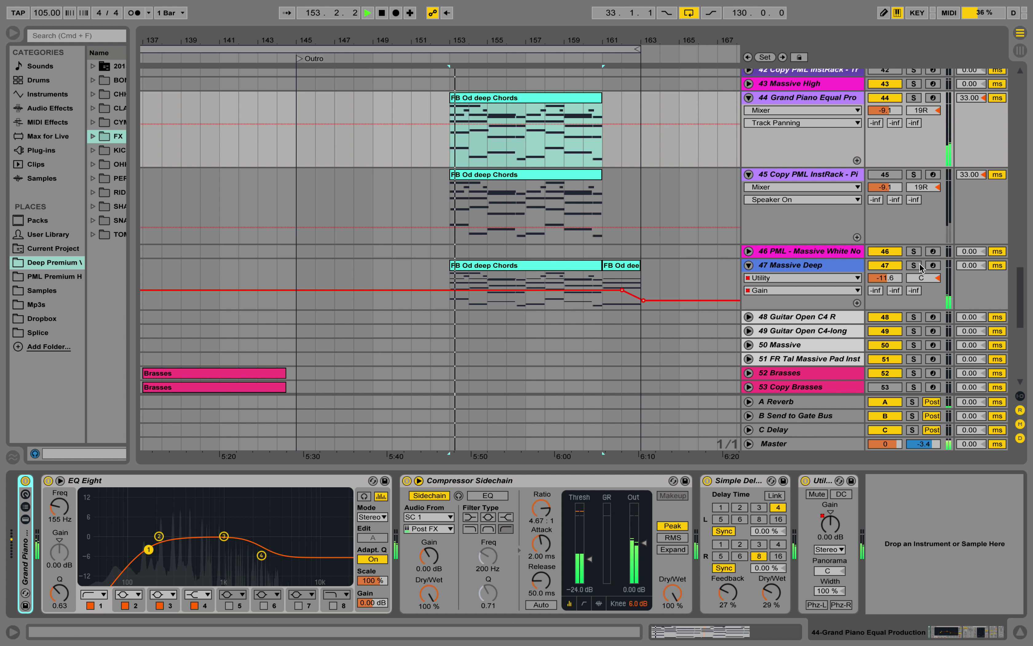
Step: Inspect the Massive synth on track 47 Massive Deep: its Filter FM modulation, Voicing page and fourth envelope
click(916, 271)
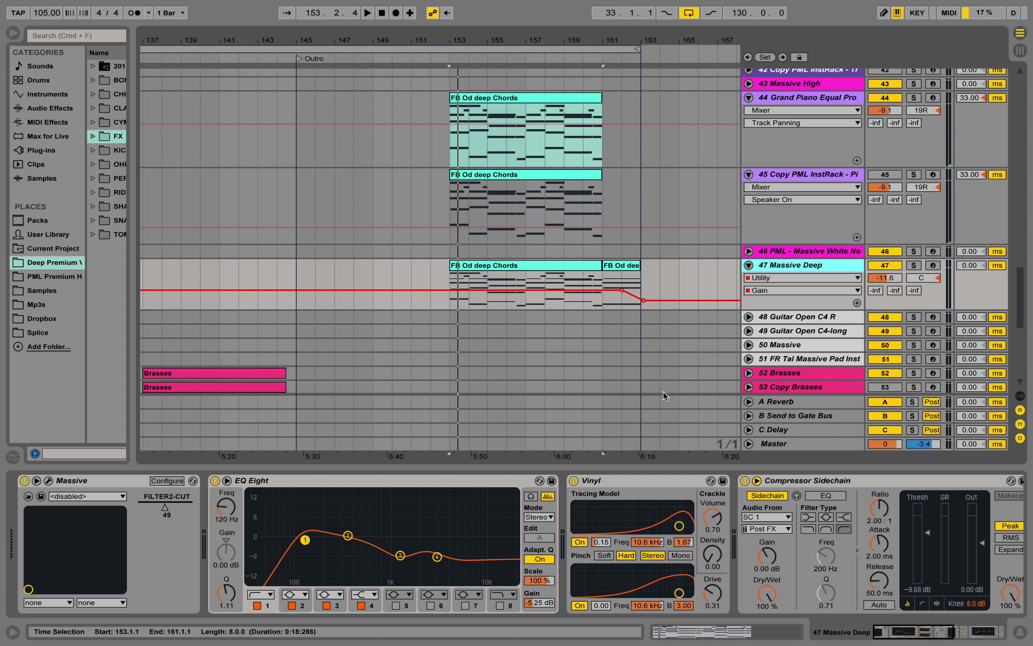
click(48, 482)
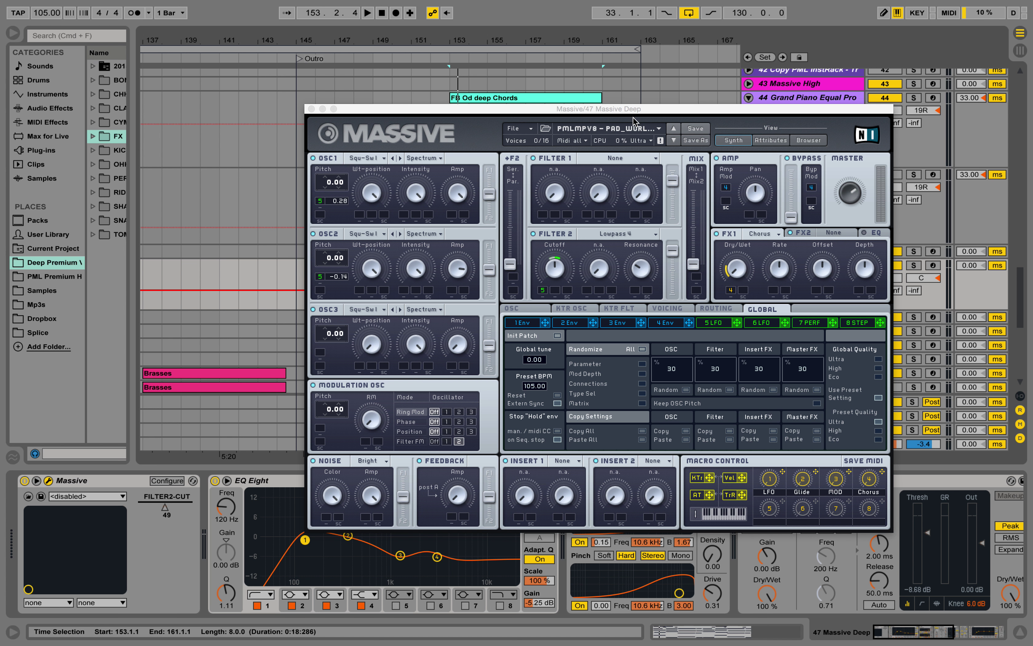
drag(636, 116, 569, 102)
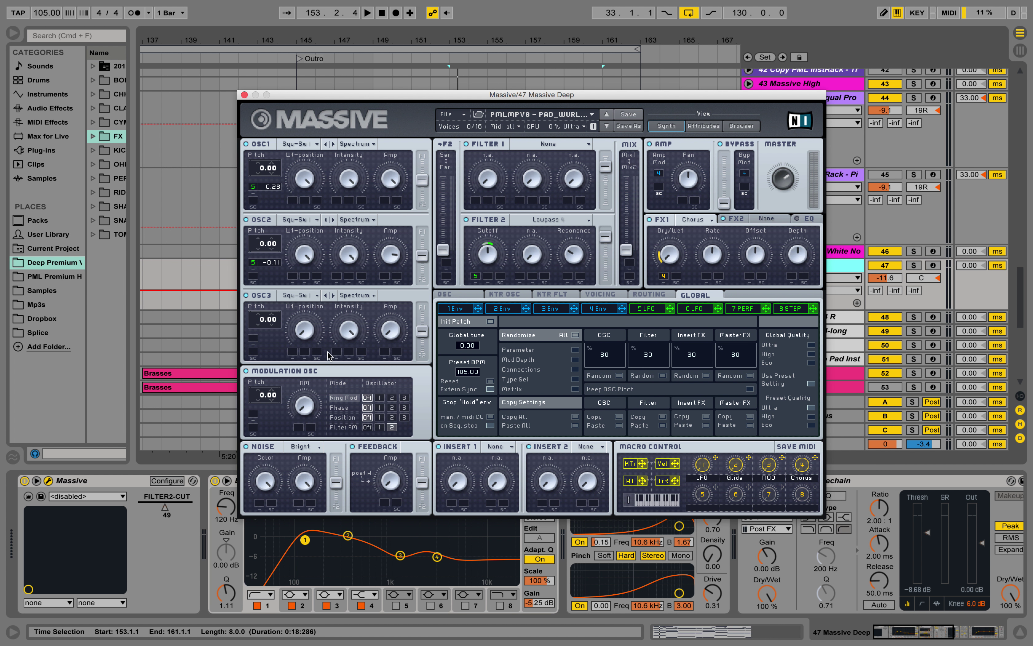
click(346, 428)
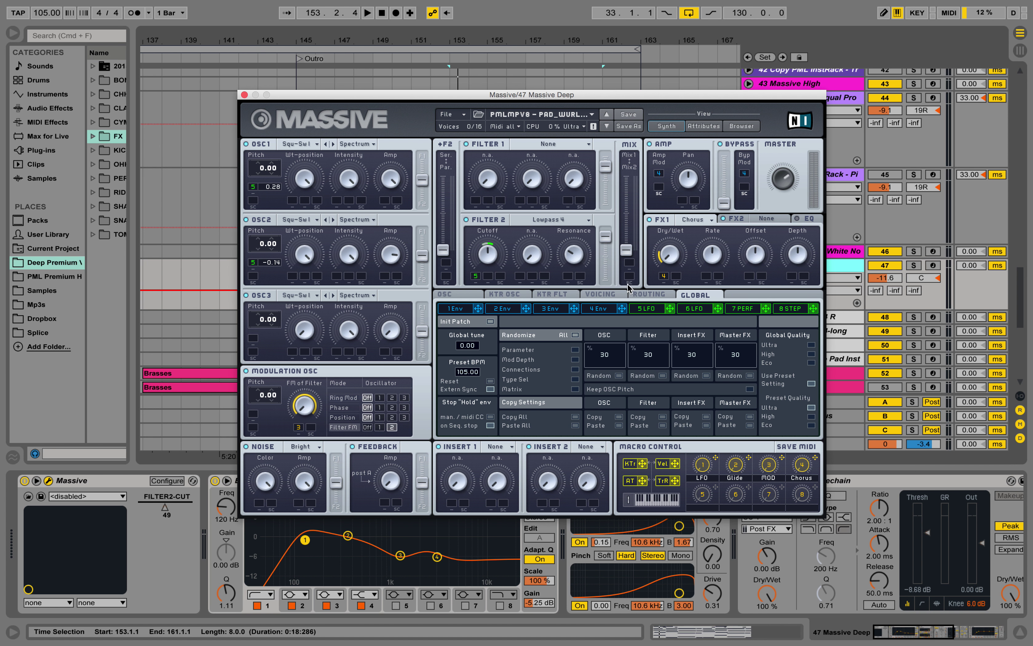
click(600, 295)
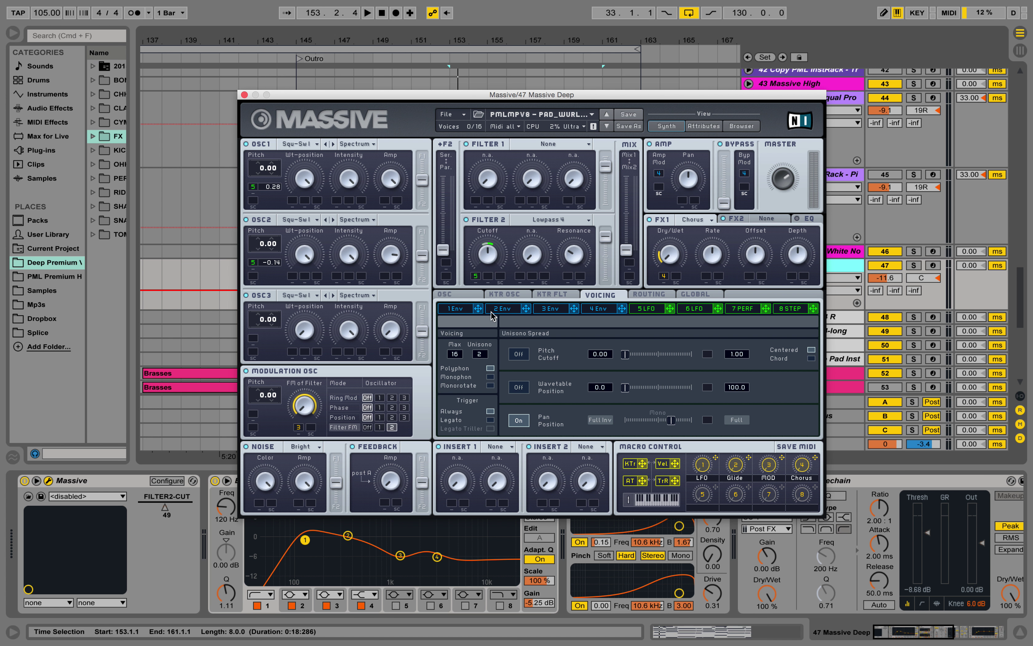
click(603, 313)
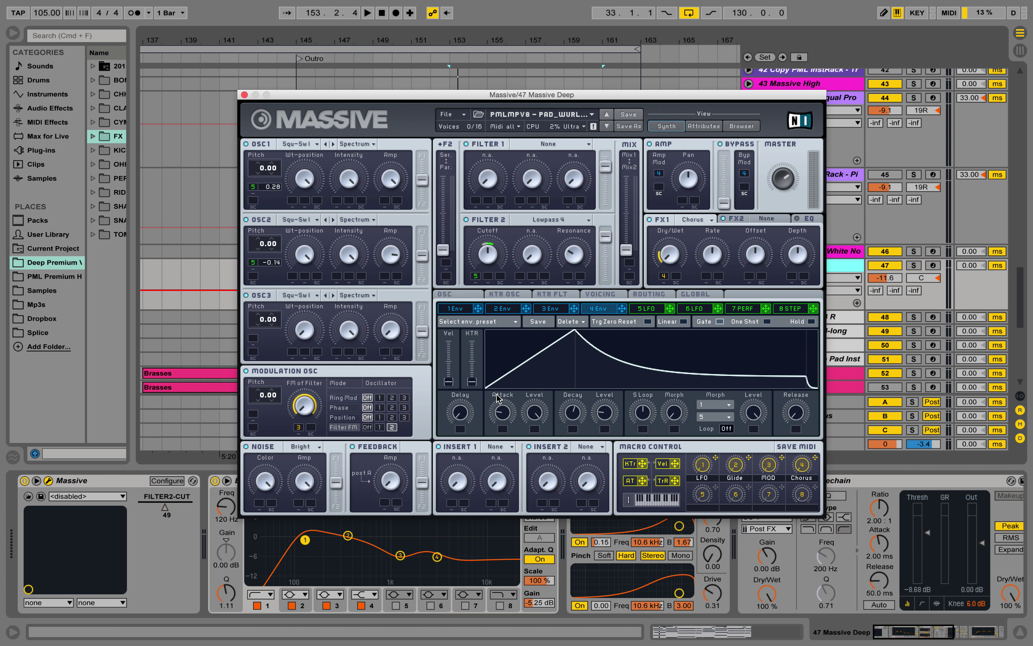
click(244, 95)
Step: Audition track 47 Massive Deep in the outro, first within the mix and then soloed
key(space)
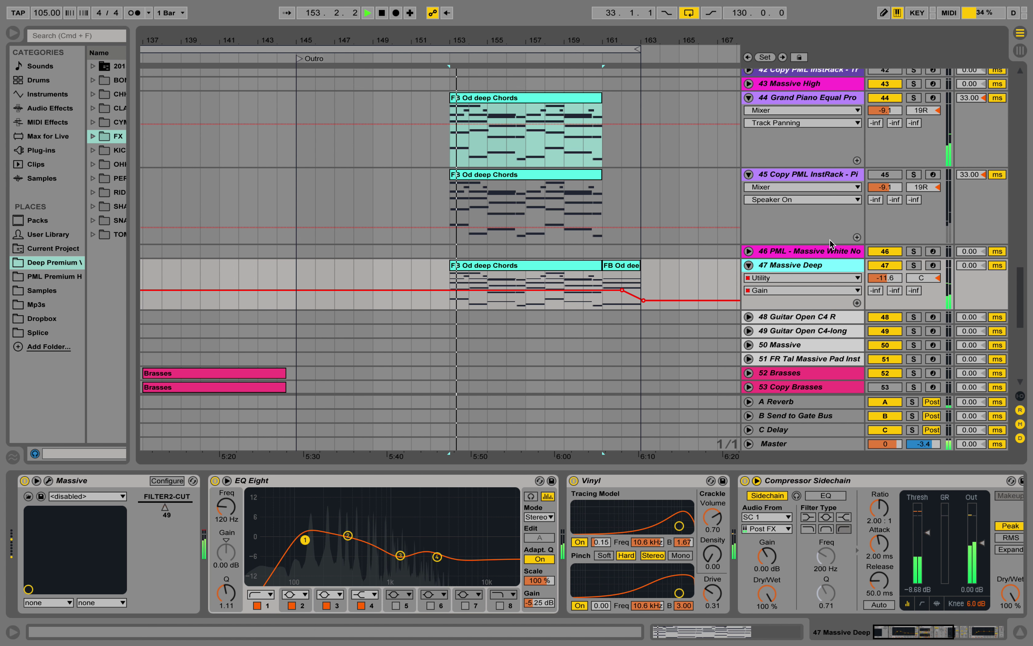
click(914, 265)
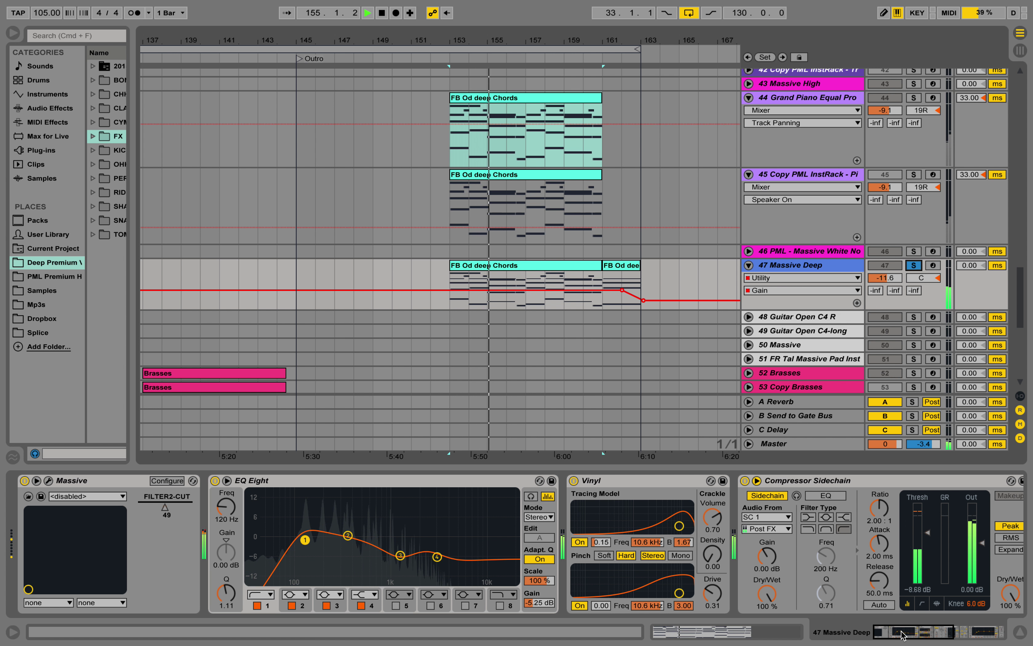
key(space)
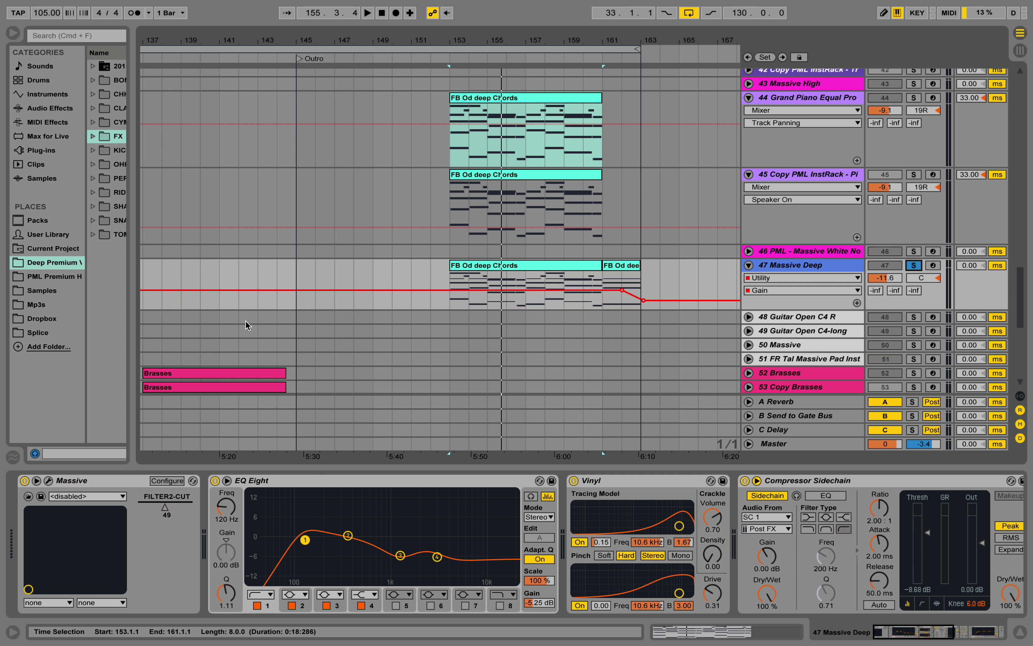
Step: List the Audio Effects in a widened browser and locate Vinyl Distortion
drag(134, 190, 50, 124)
click(55, 109)
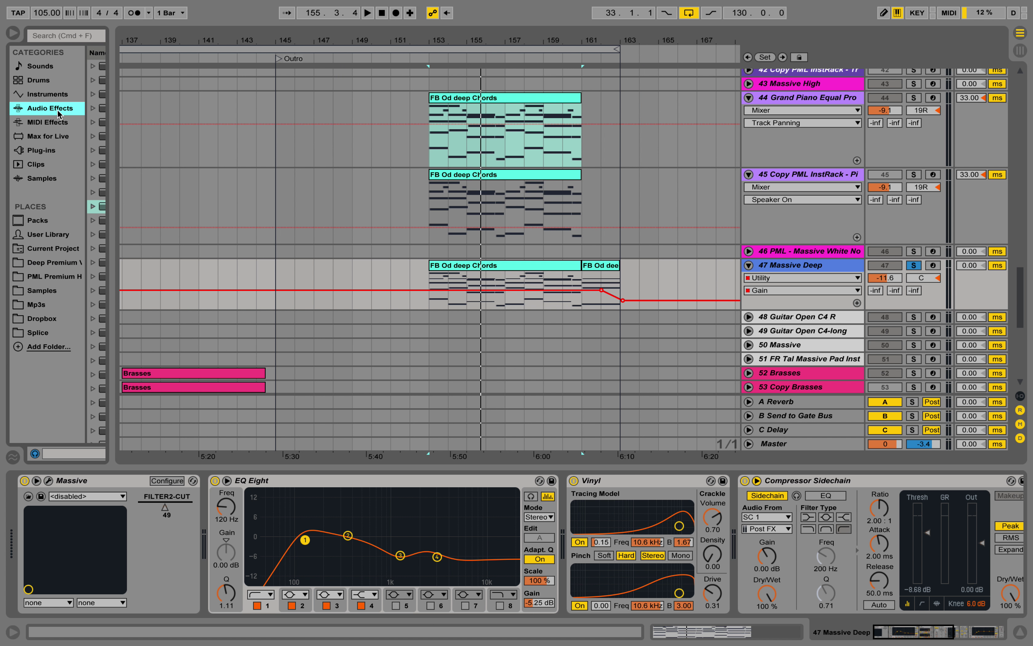
drag(114, 121, 208, 124)
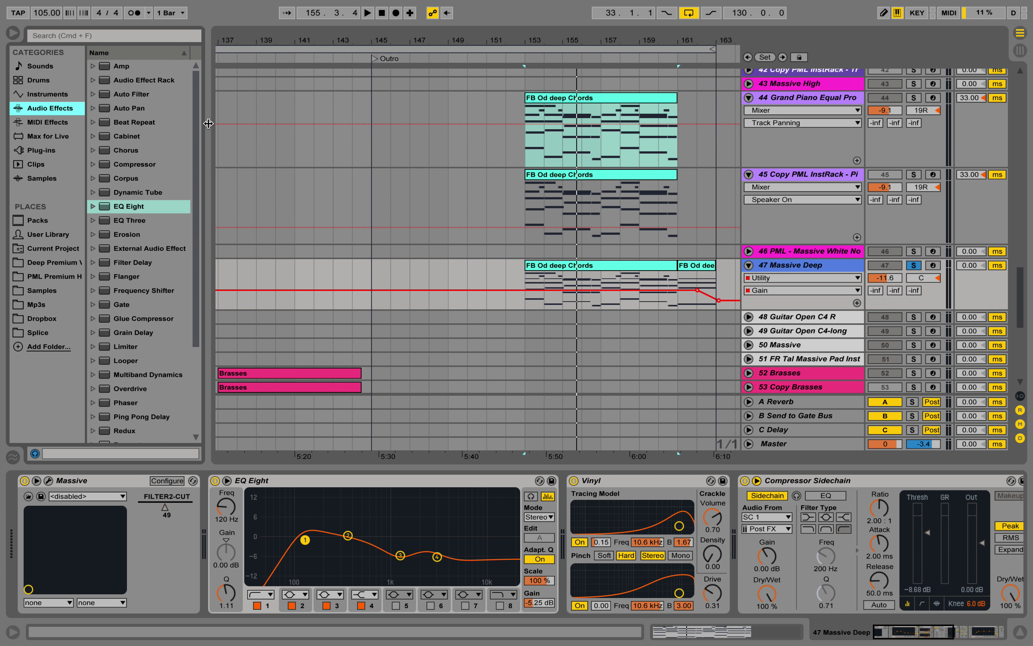
scroll(199, 132, down, 3)
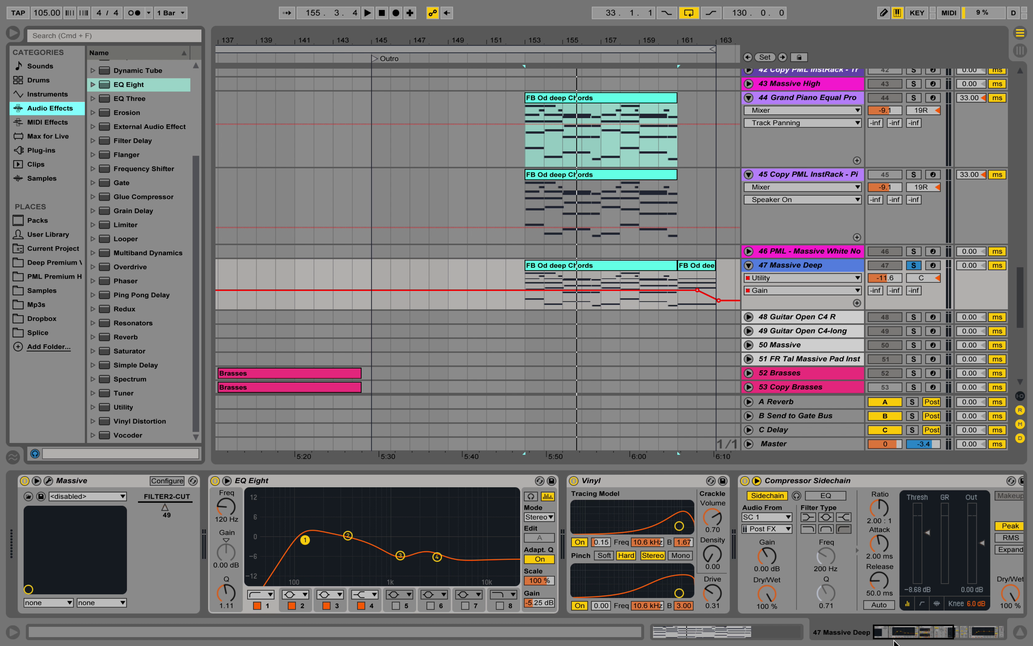
Step: Examine Massive Deep's Compressor Sidechain, Simple Delay, second EQ Eight and Utility, and play the soloed track from 153.1.1
drag(913, 630, 960, 630)
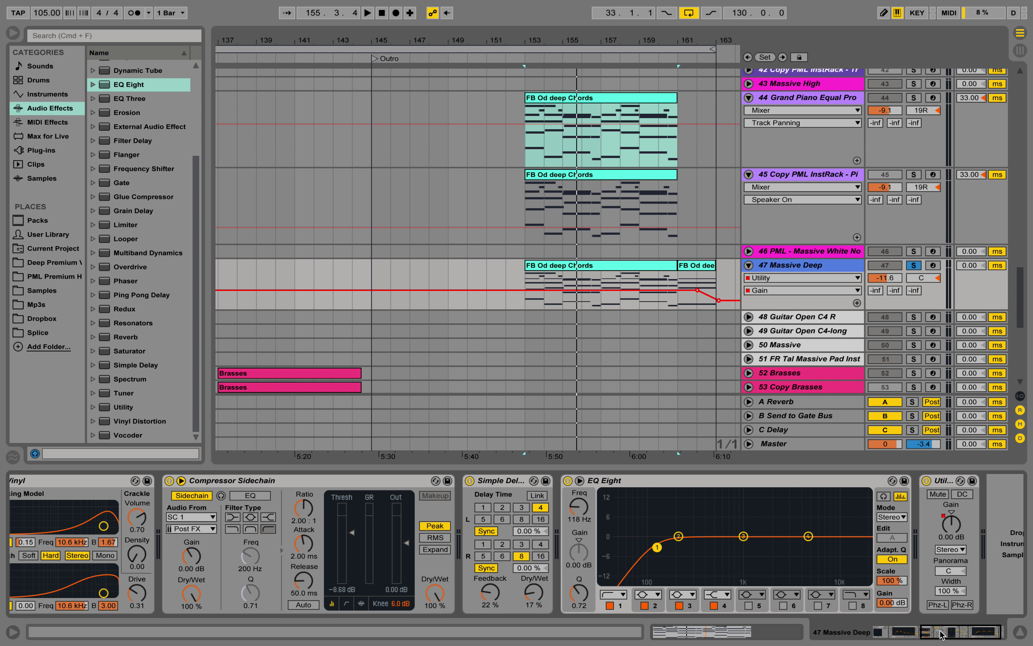
drag(941, 629, 978, 628)
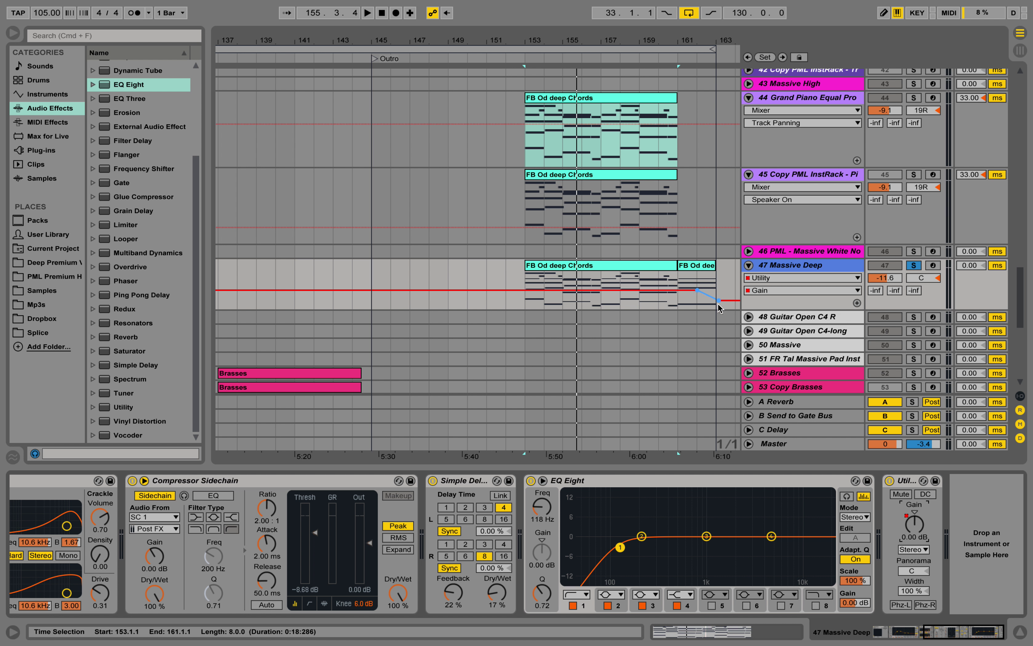
click(524, 282)
key(space)
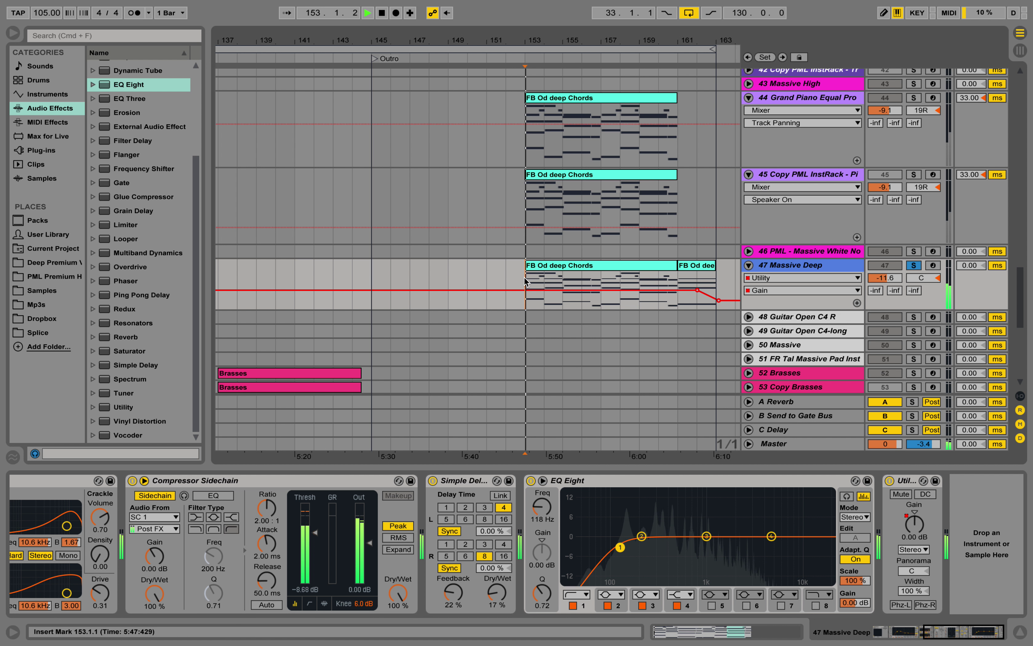
Step: Solo 44 Grand Piano Equal Pro alongside Massive Deep to hear them layered, and clear the solos
click(914, 97)
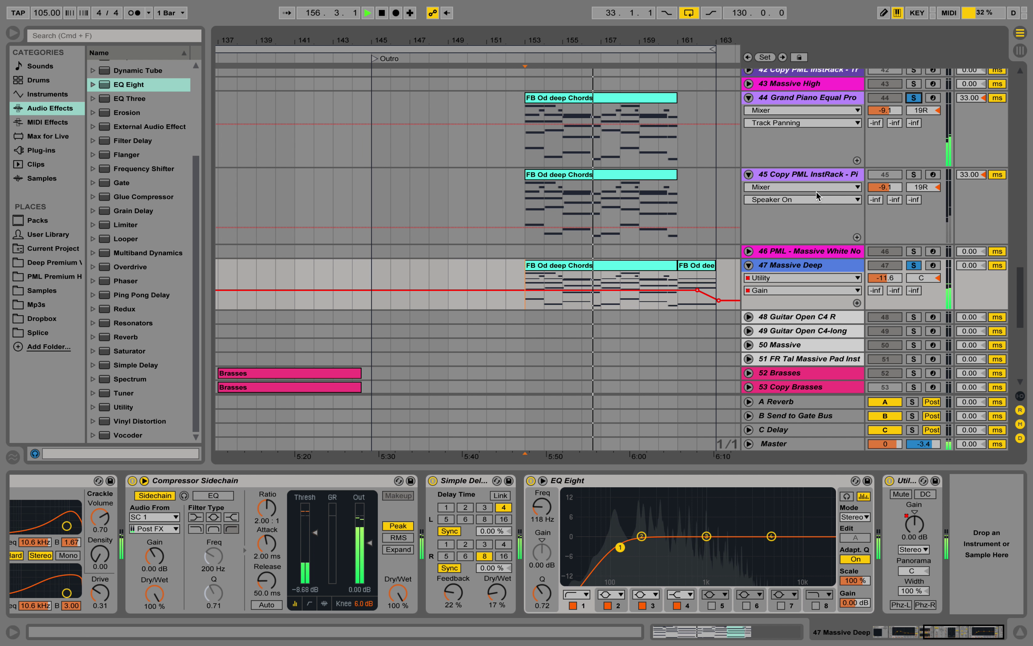
scroll(724, 189, up, 4)
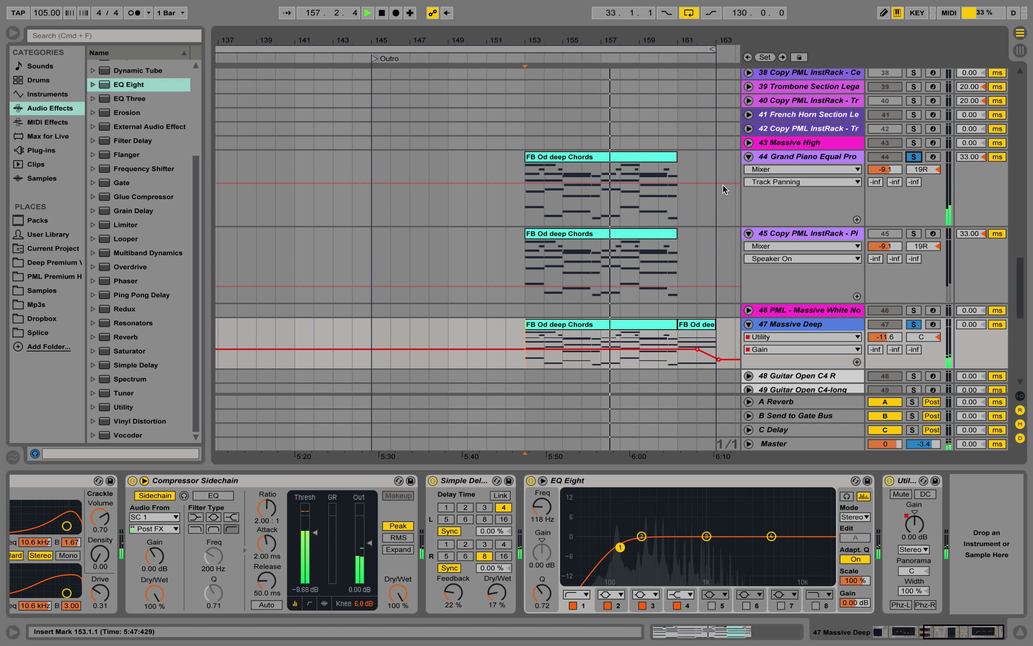
scroll(724, 189, up, 14)
scroll(733, 185, down, 19)
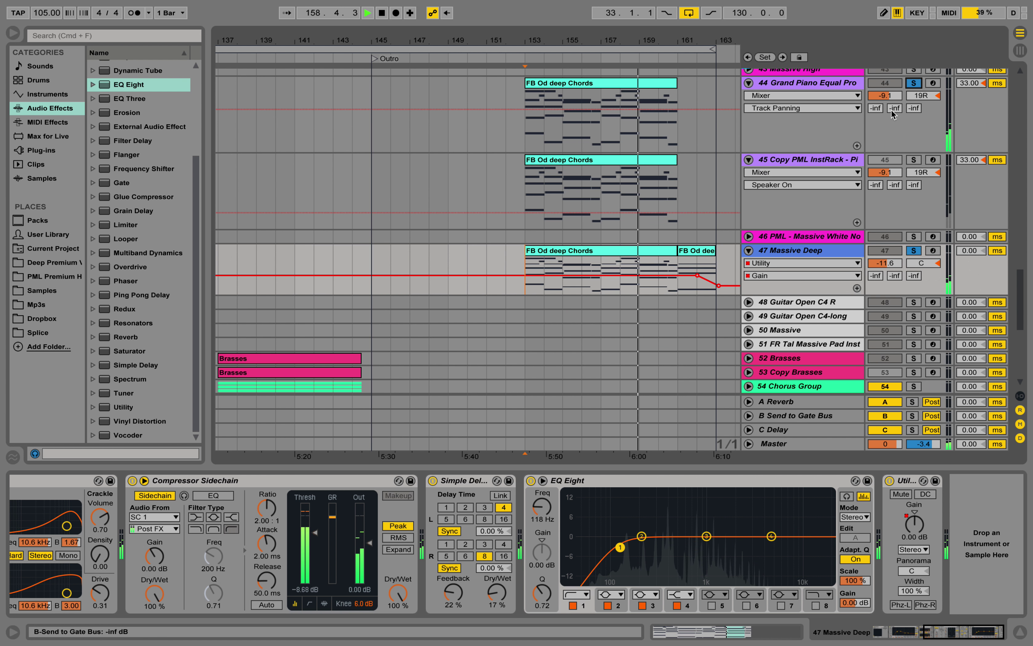
click(913, 83)
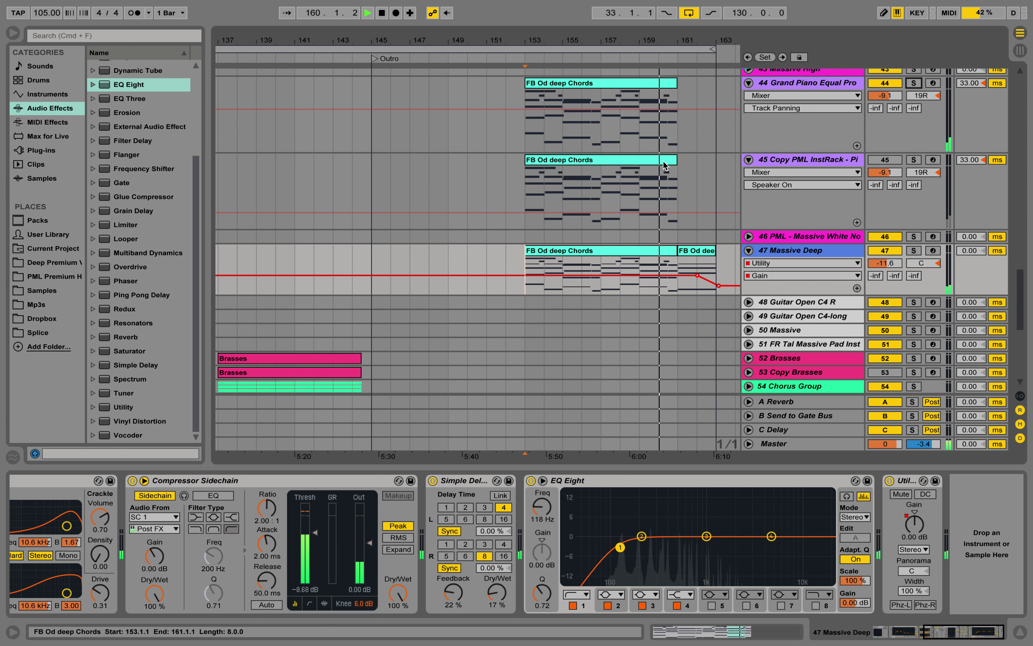
Step: Replay the full mix from 153.1.1 and fold tracks 44 Grand Piano Equal Pro, 45 Copy PML InstRack and 47 Massive Deep
key(space)
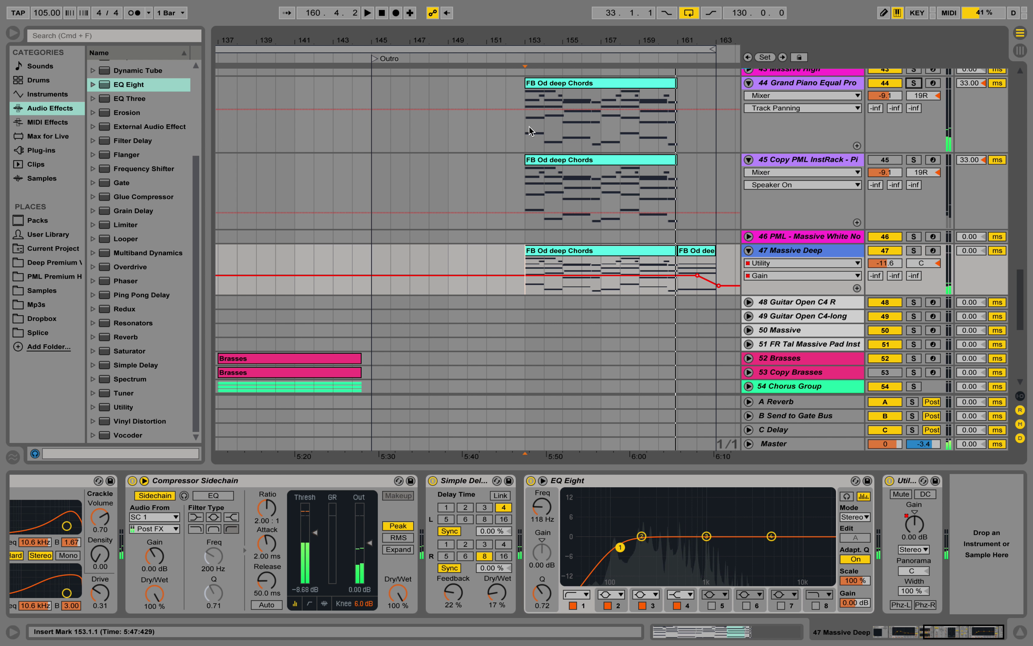
key(space)
scroll(540, 119, up, 2)
scroll(540, 121, up, 9)
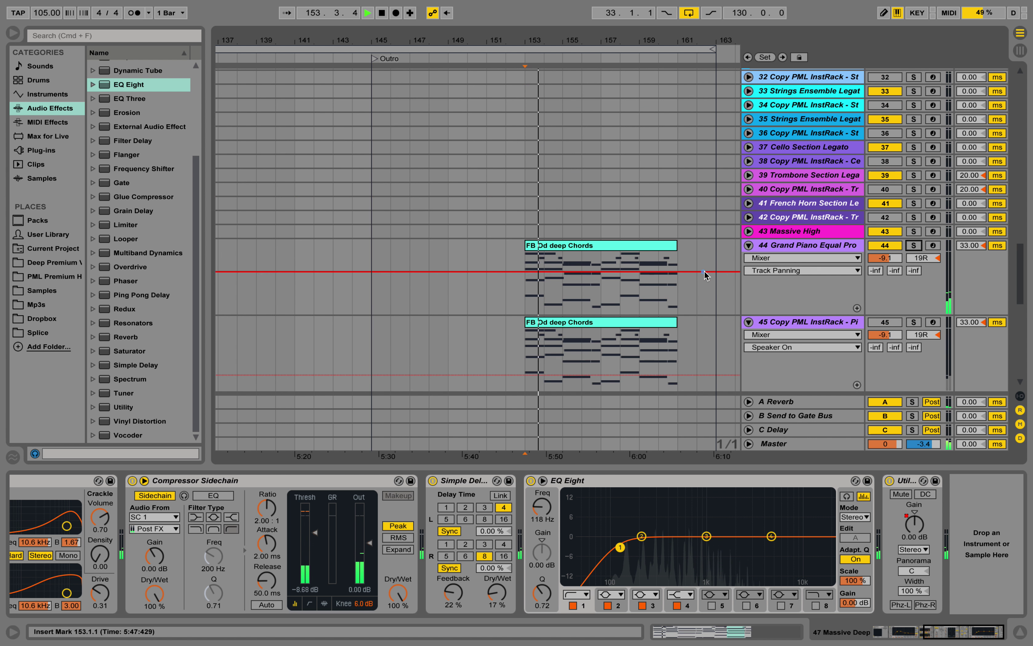
click(749, 245)
click(748, 259)
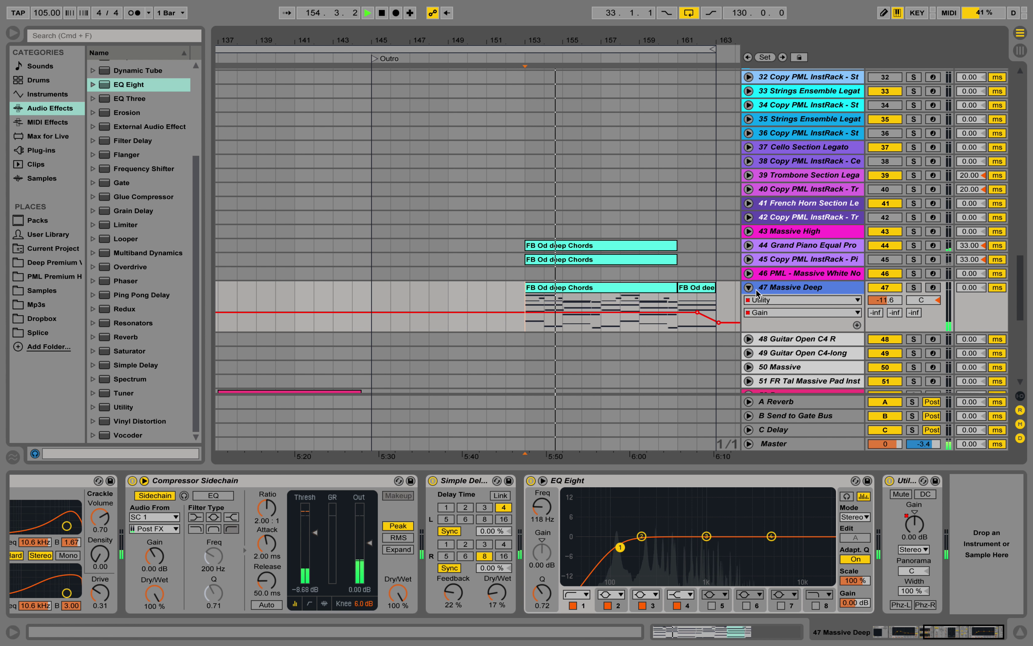
click(749, 287)
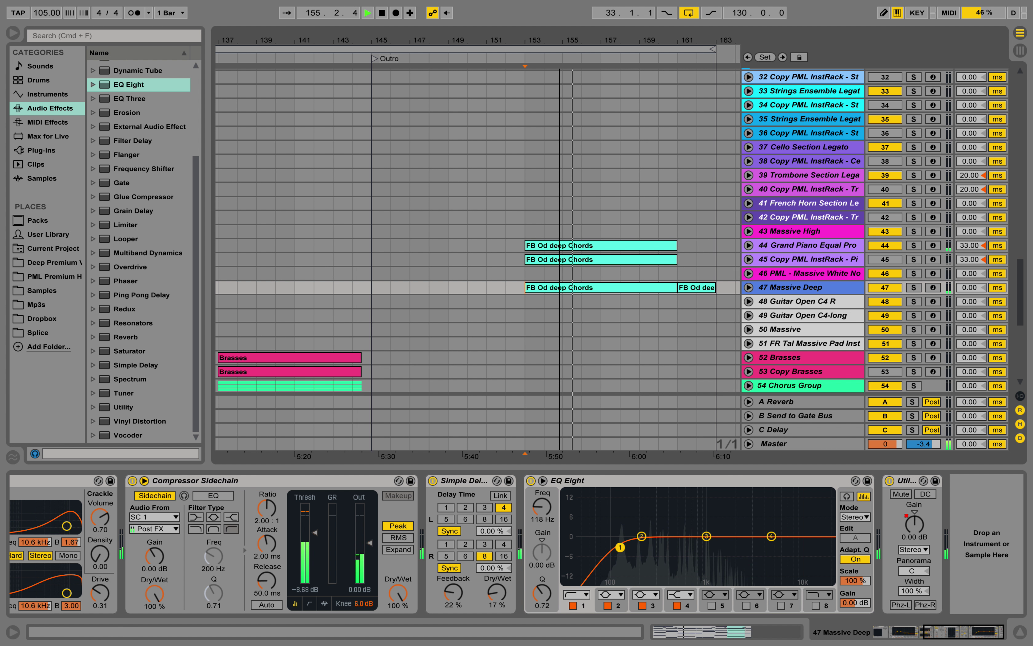
drag(563, 50, 578, 83)
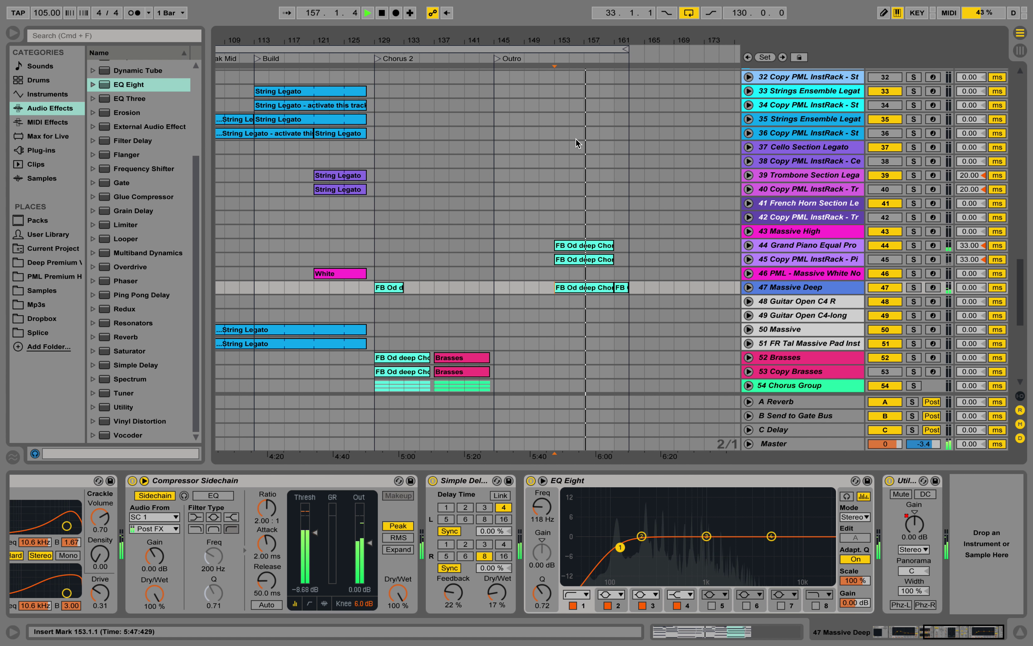
key(space)
Step: Survey the whole arrangement from Start to Outro, with a closer look at the Bridge, Break and Build sections
scroll(576, 138, up, 10)
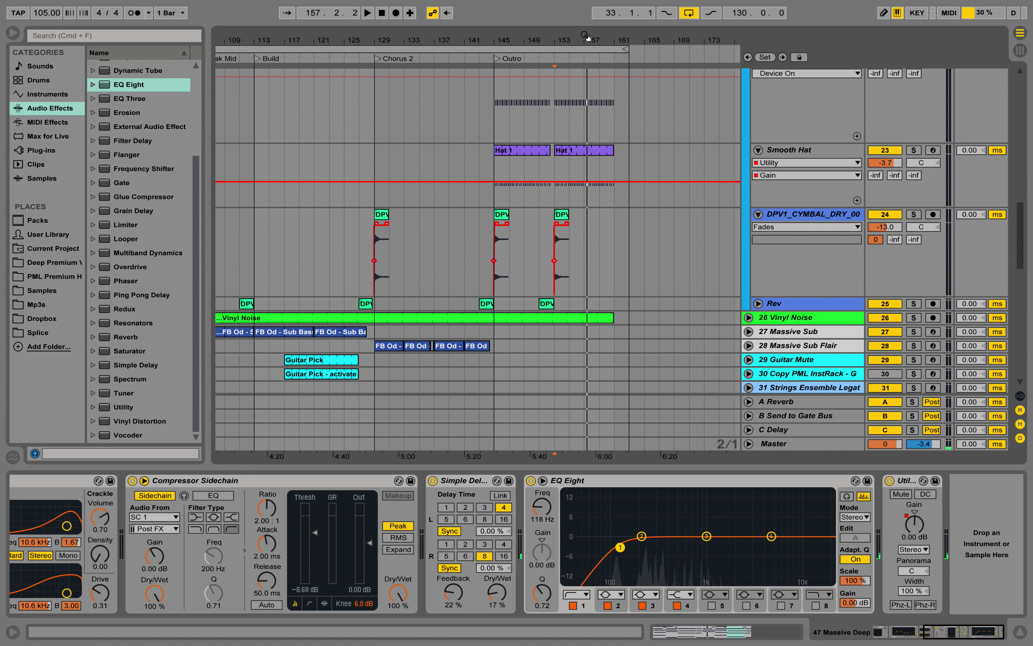
drag(586, 37, 645, 10)
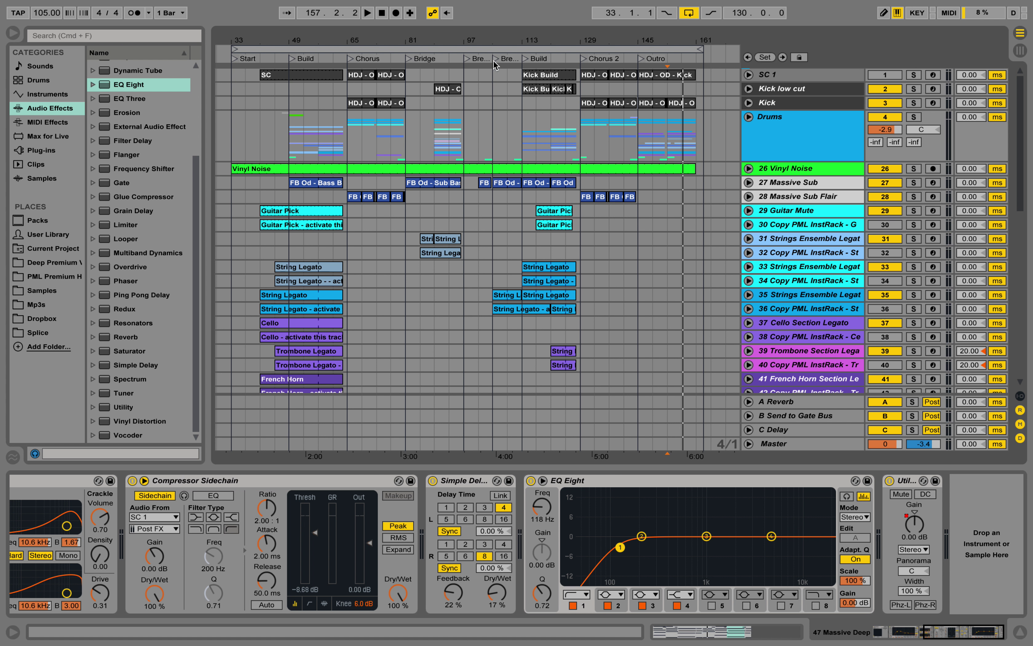
drag(500, 39, 501, 38)
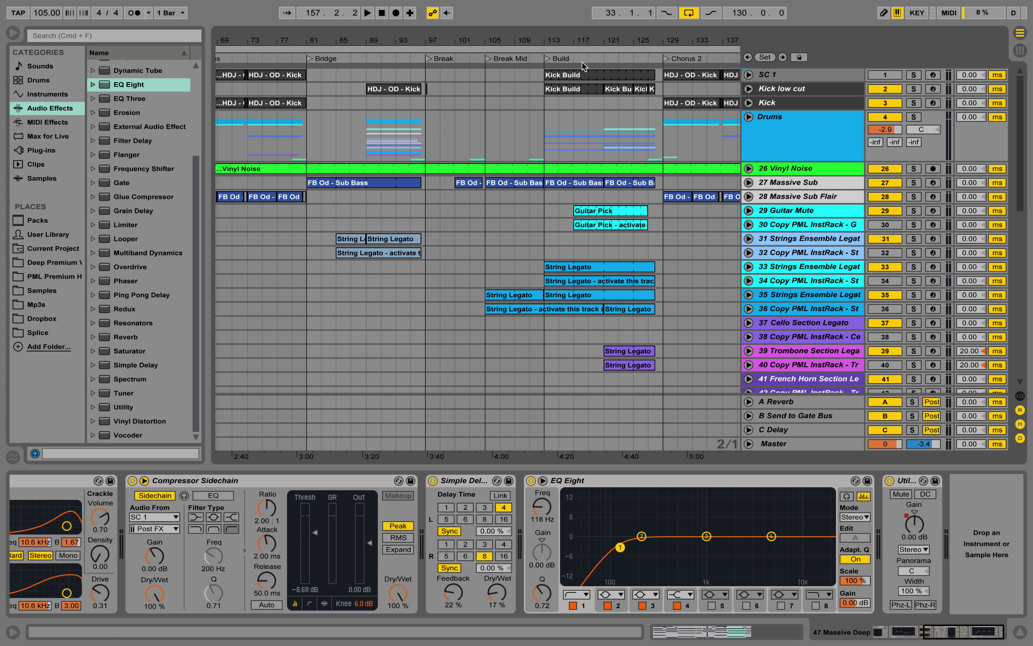
drag(640, 36, 569, 35)
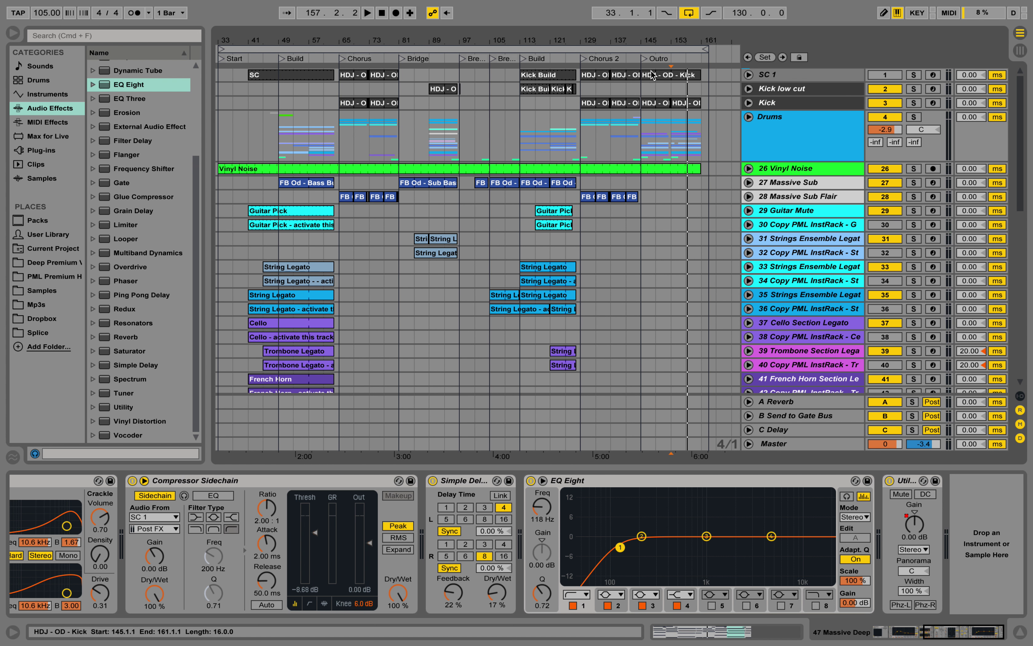
drag(408, 42, 422, 40)
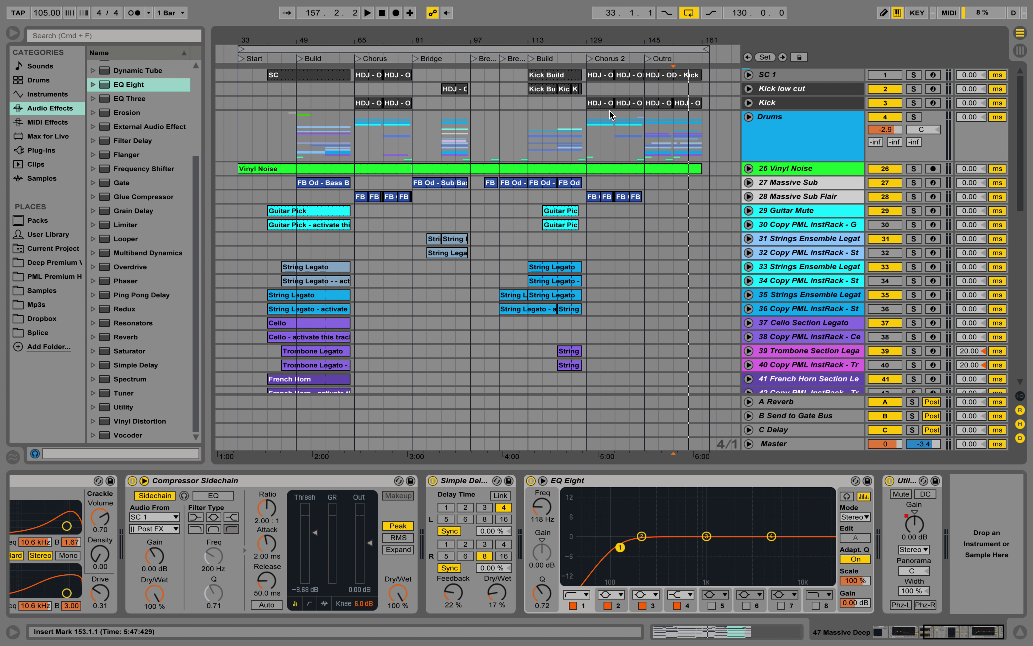
Step: Play the song briefly from the Start section at 33.1.1 and look over the intro's tracks
click(241, 61)
scroll(310, 143, down, 4)
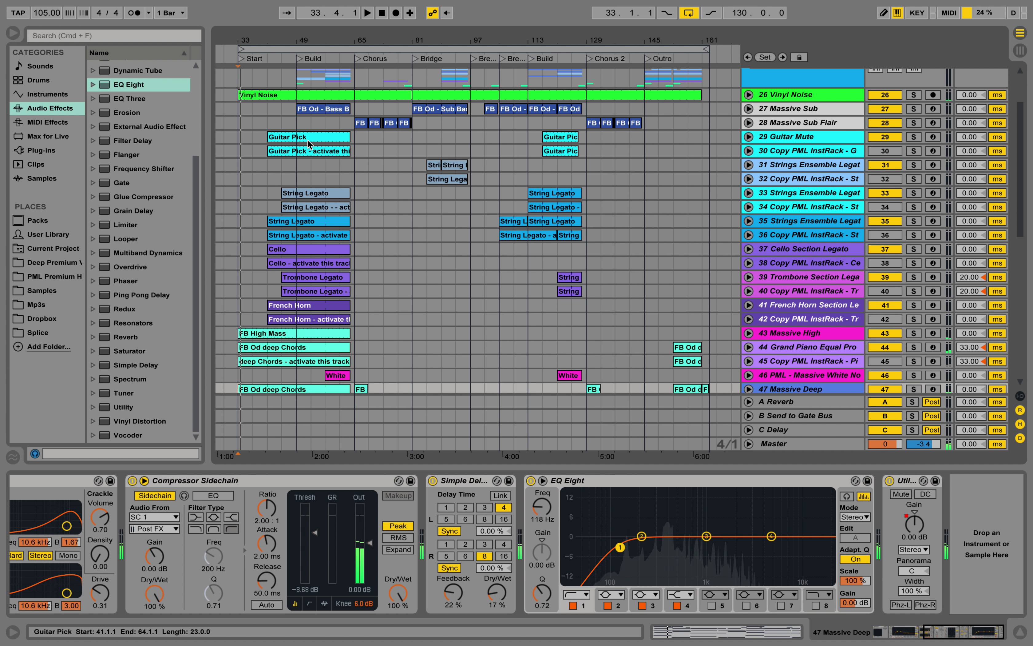
scroll(309, 143, down, 5)
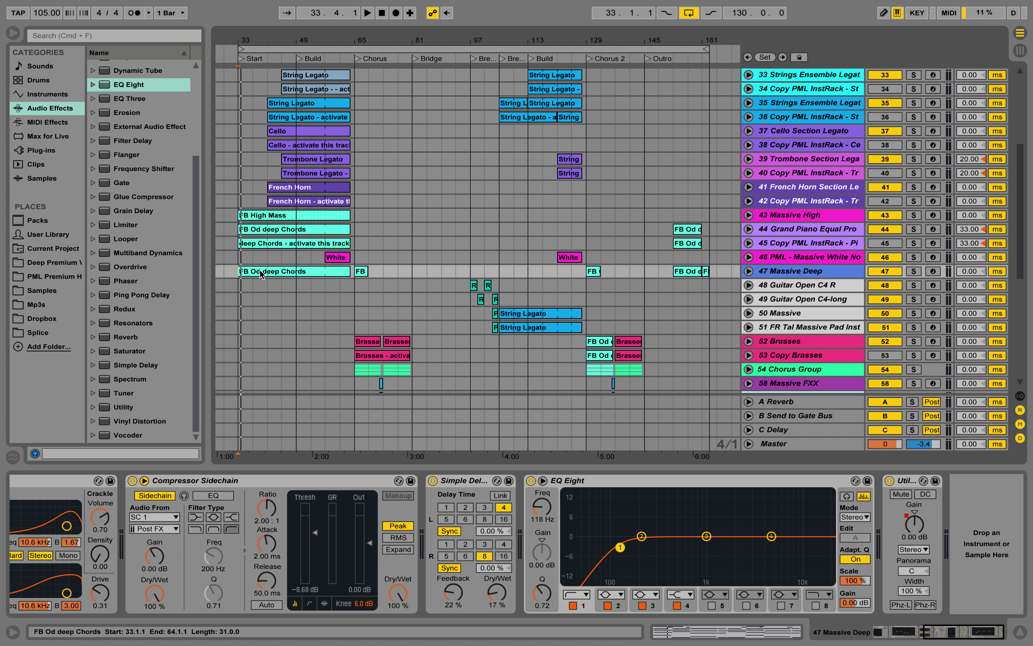
Step: Unfold track 43 Massive High and select its FB High Mass clip with the device chain shown
click(748, 214)
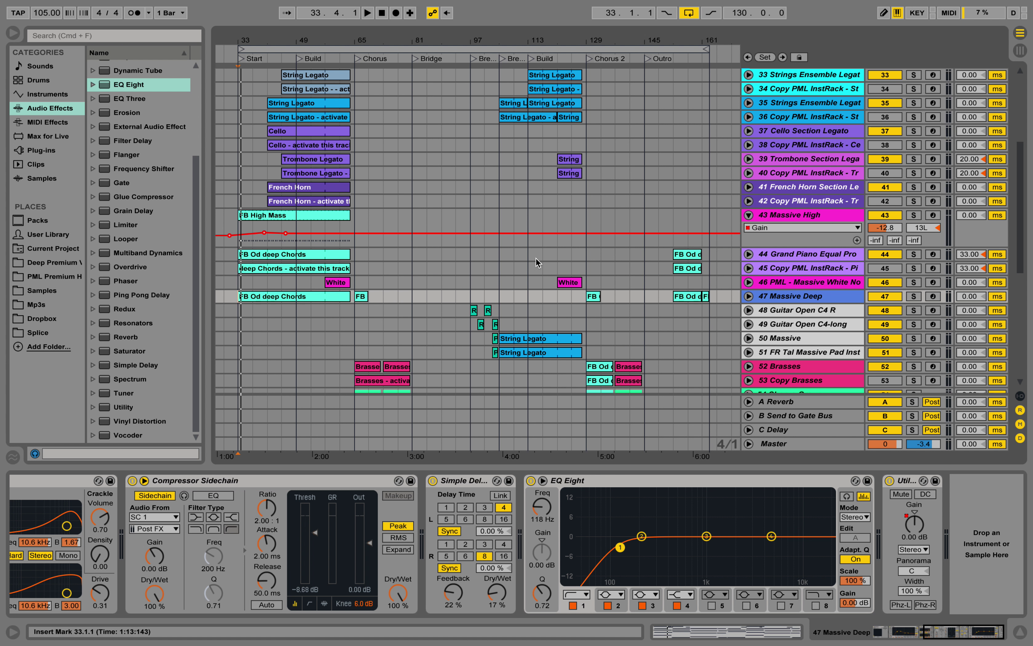
scroll(343, 159, down, 10)
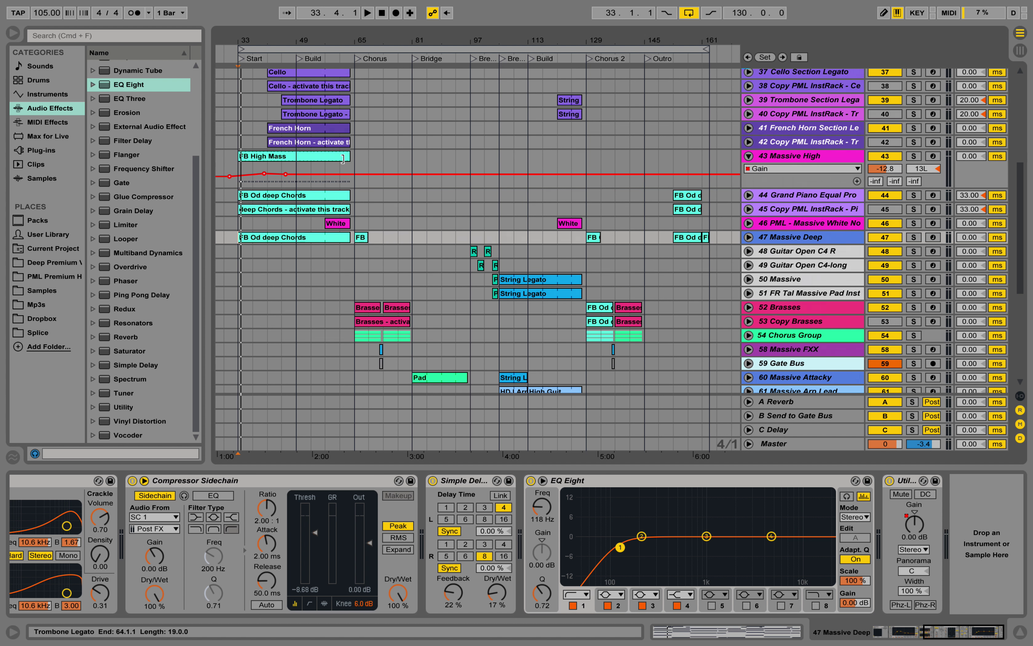
scroll(343, 159, down, 6)
scroll(343, 160, up, 18)
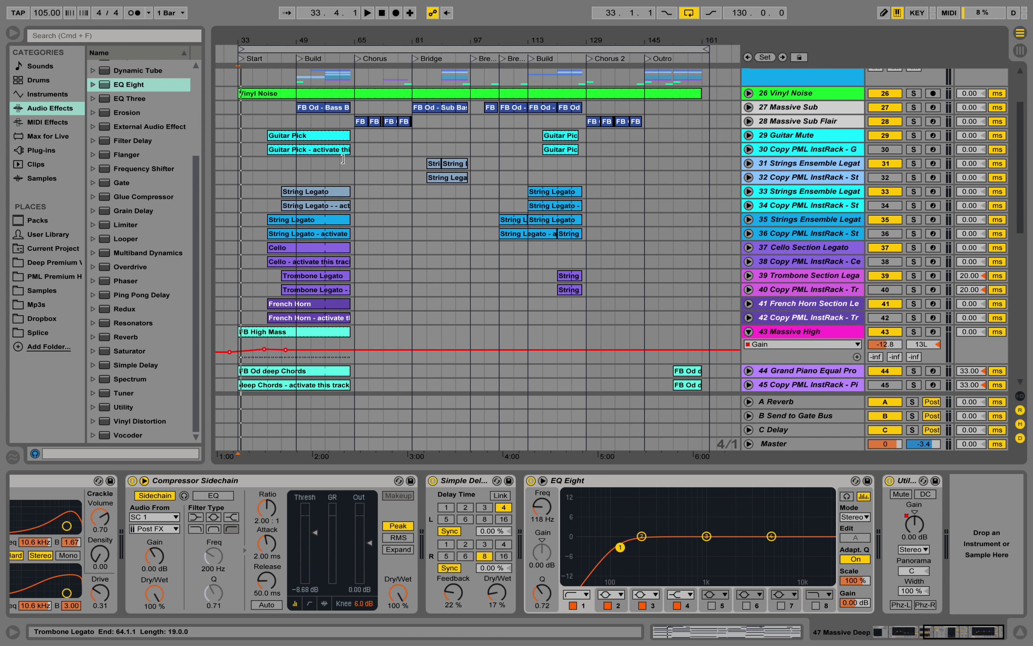
double_click(264, 287)
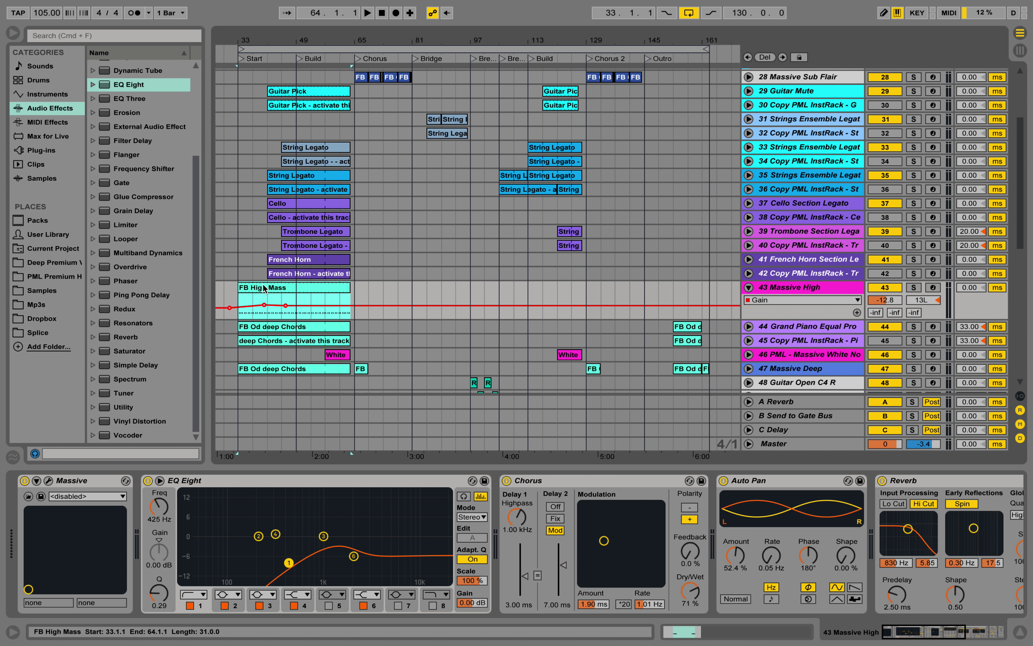
Step: Play the intro from 33.1.1 while viewing the FB High Mass clip's notes, and return to the Massive High device chain before stopping playback
key(space)
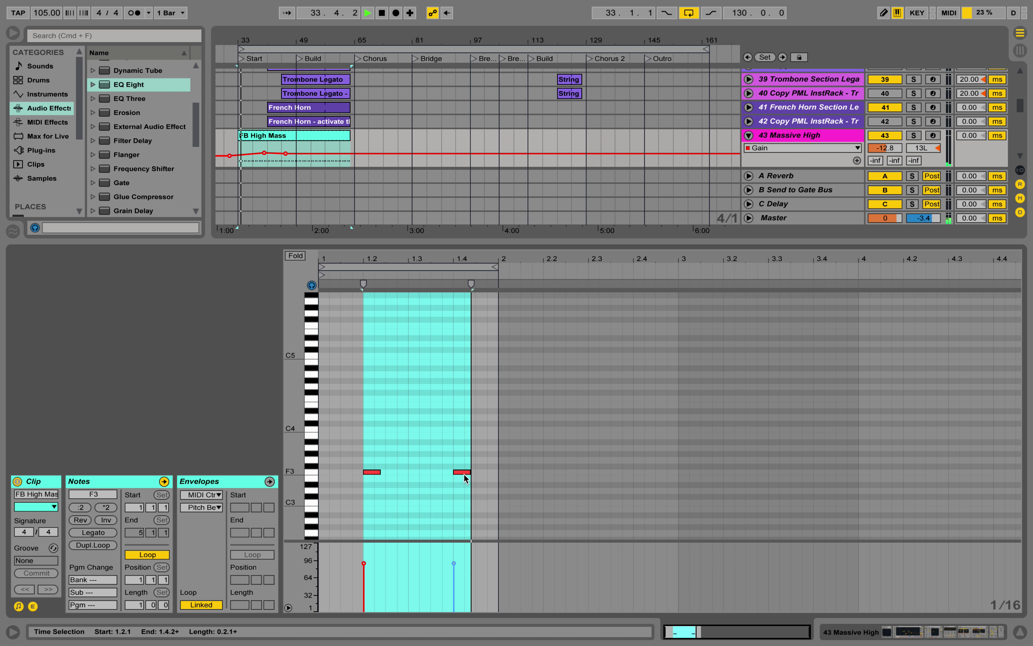
click(470, 440)
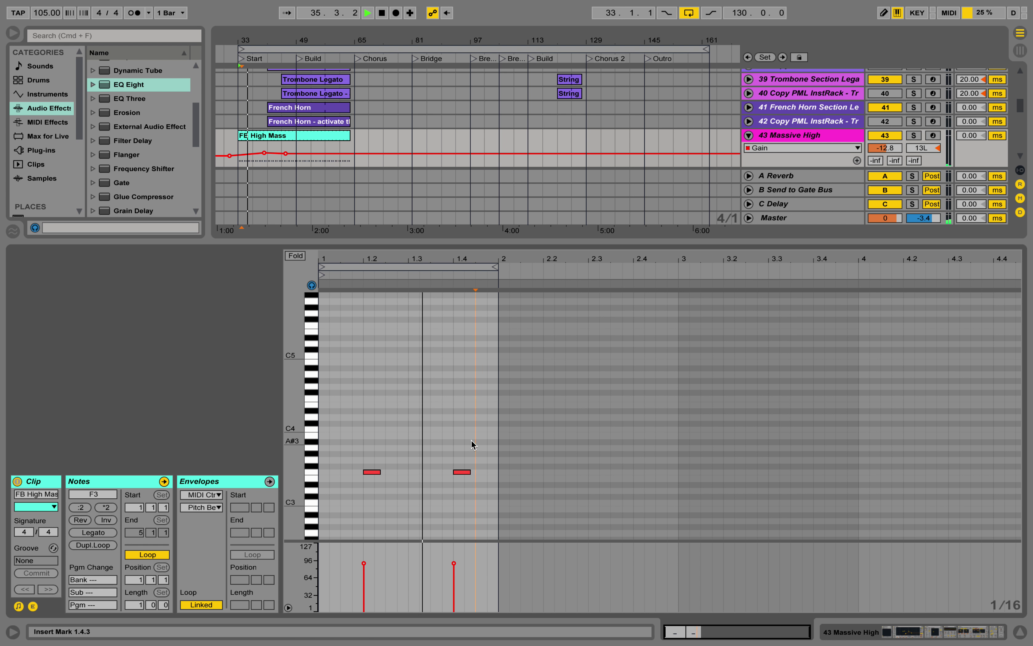
click(948, 632)
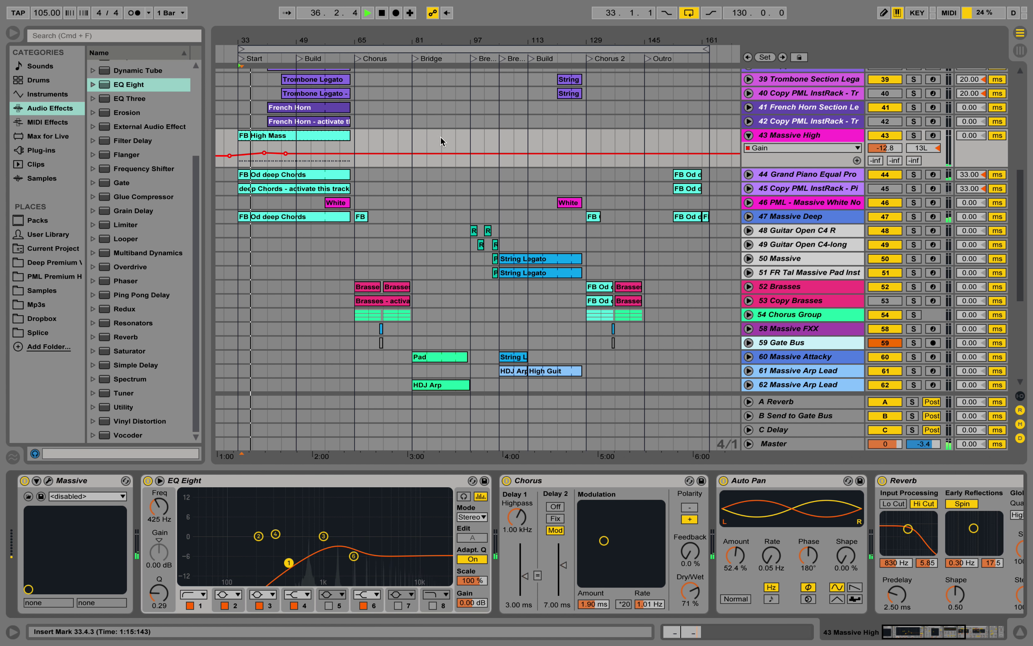
key(space)
Step: Zoom the arrangement in on the Start to Chorus sections and review the Massive High device chain from Massive through Utility
drag(248, 44, 285, 88)
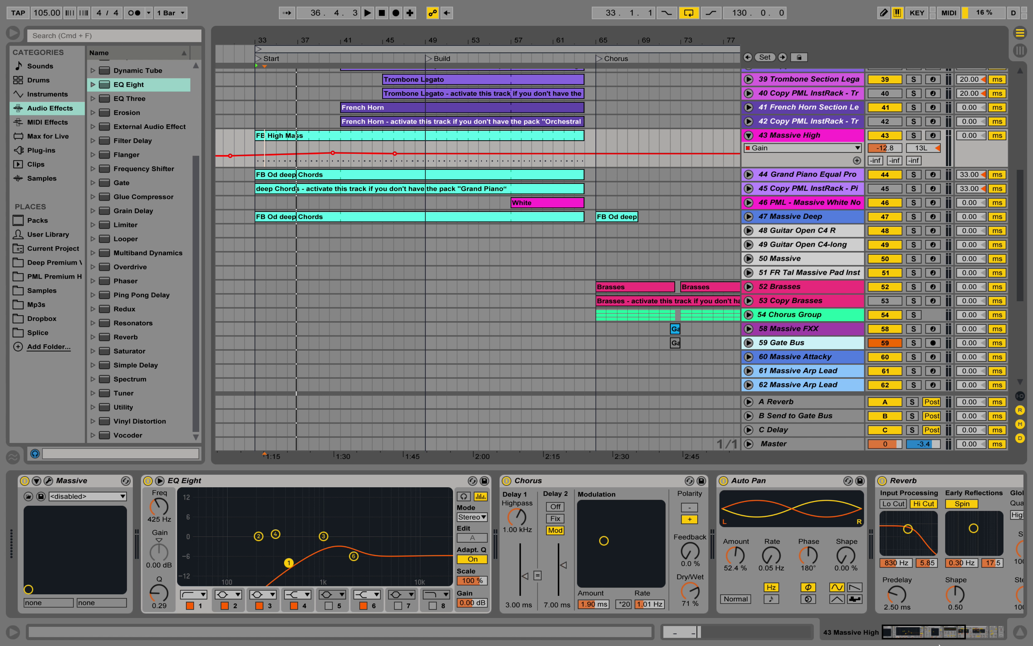
drag(948, 633, 972, 635)
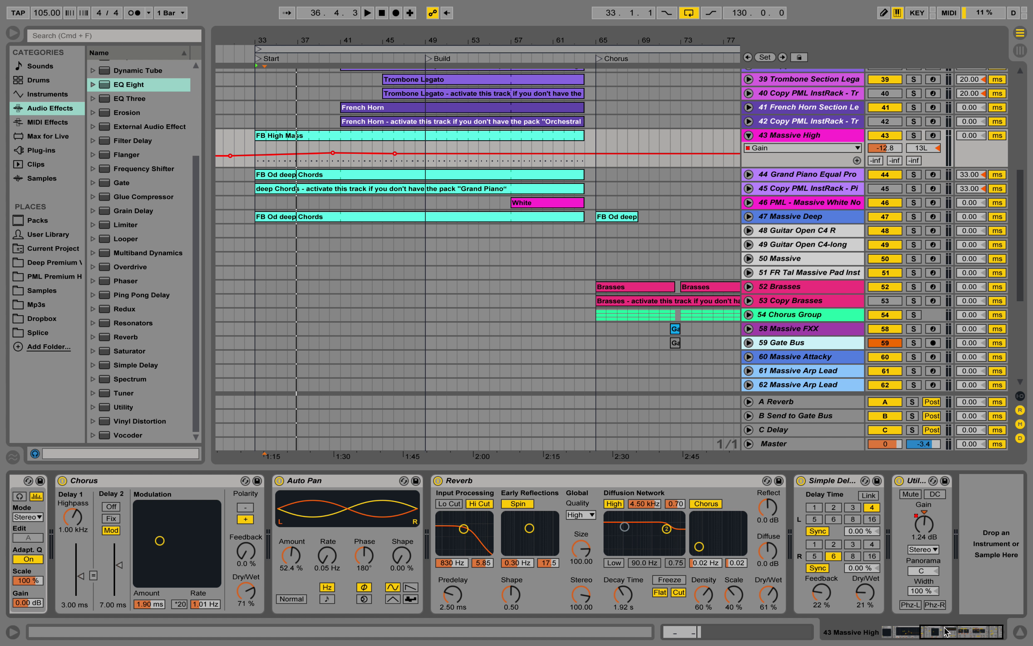
drag(944, 628, 935, 628)
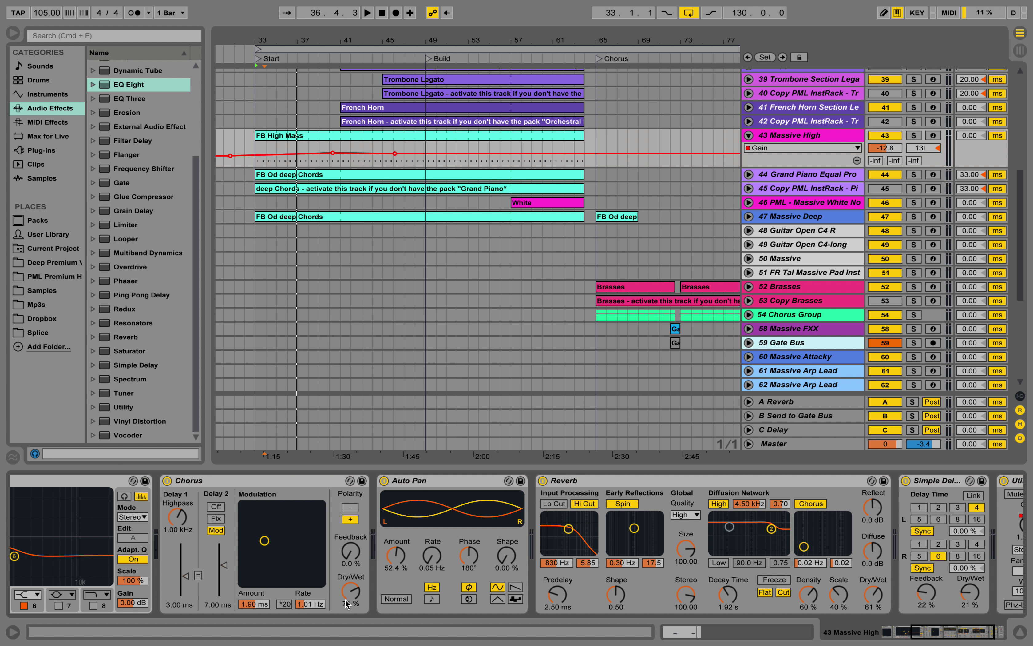
drag(935, 635, 907, 635)
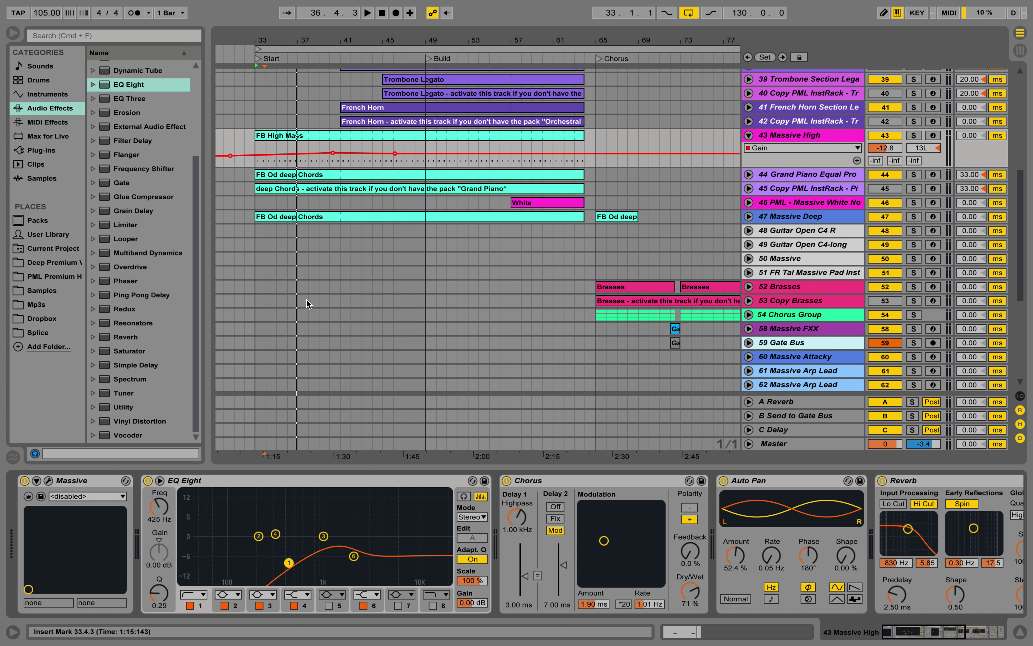
Step: Show Massive's 4 Env envelope in the plug-in window, audition the section from 33.1.1, and hide the plug-in window
click(49, 481)
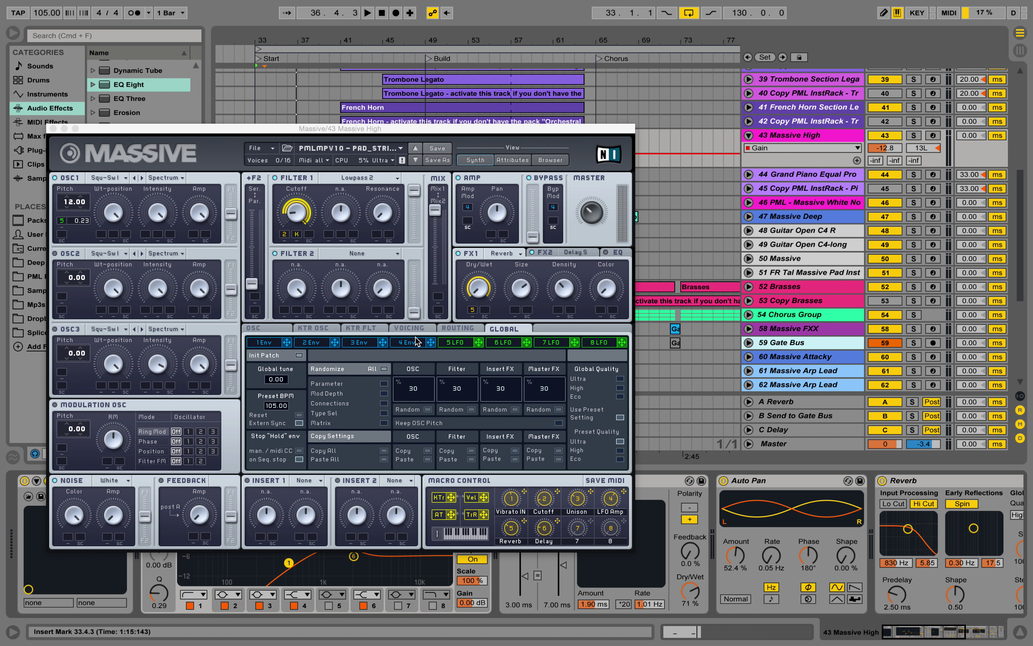
click(405, 342)
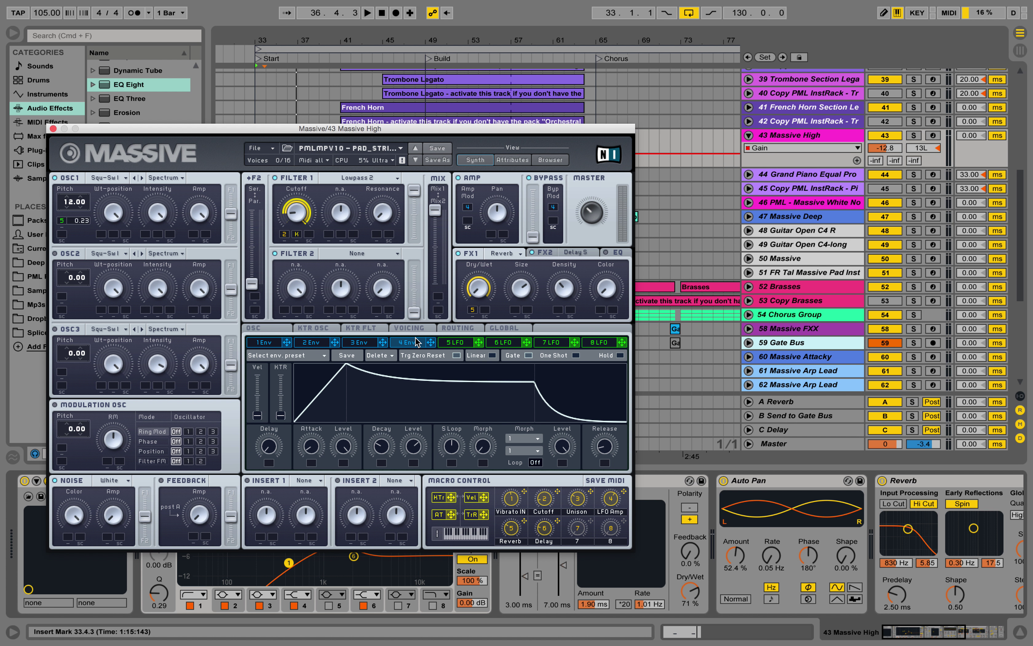
key(space)
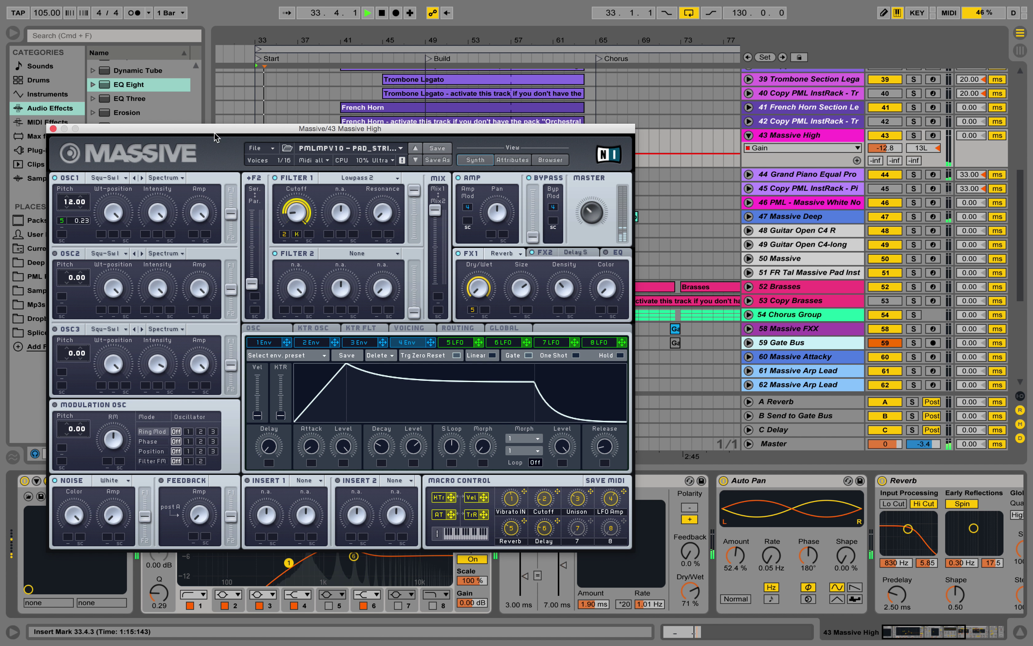
key(super+alt+p)
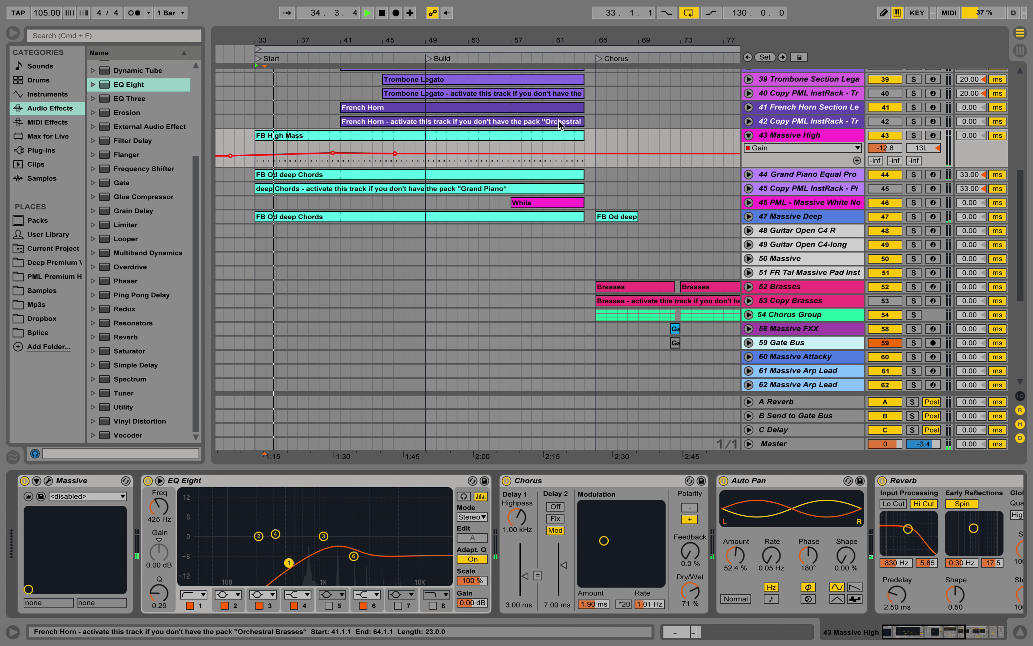
key(space)
Step: Unfold track 47 Massive Deep and select bars 41.1.1 to 47.1.1 of its FB Od deep Chords clip
scroll(623, 169, up, 5)
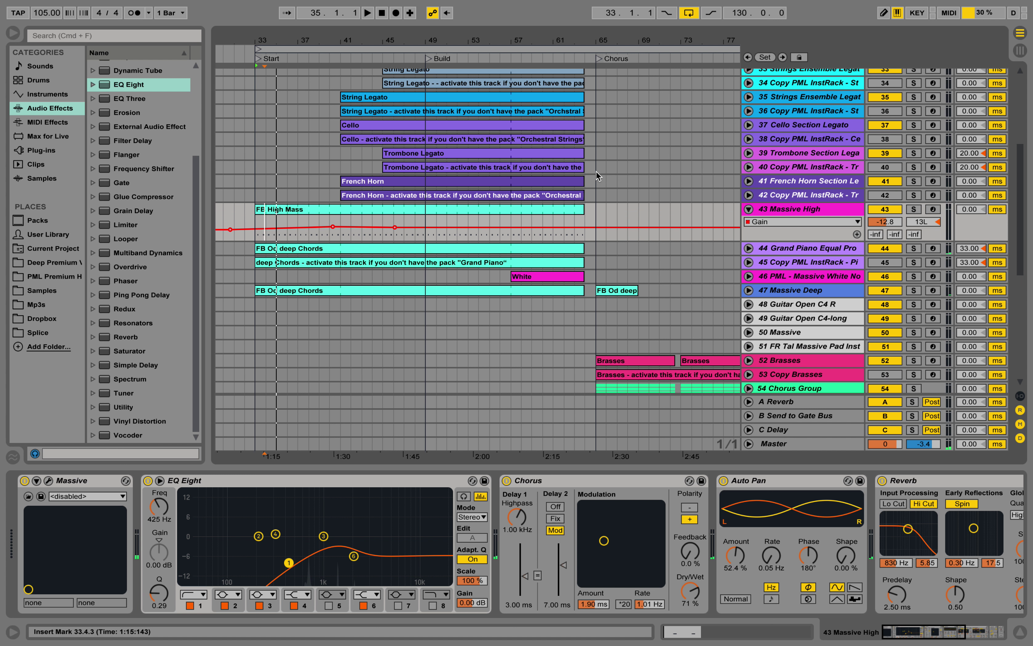
scroll(598, 175, up, 4)
scroll(597, 176, down, 5)
scroll(597, 176, up, 4)
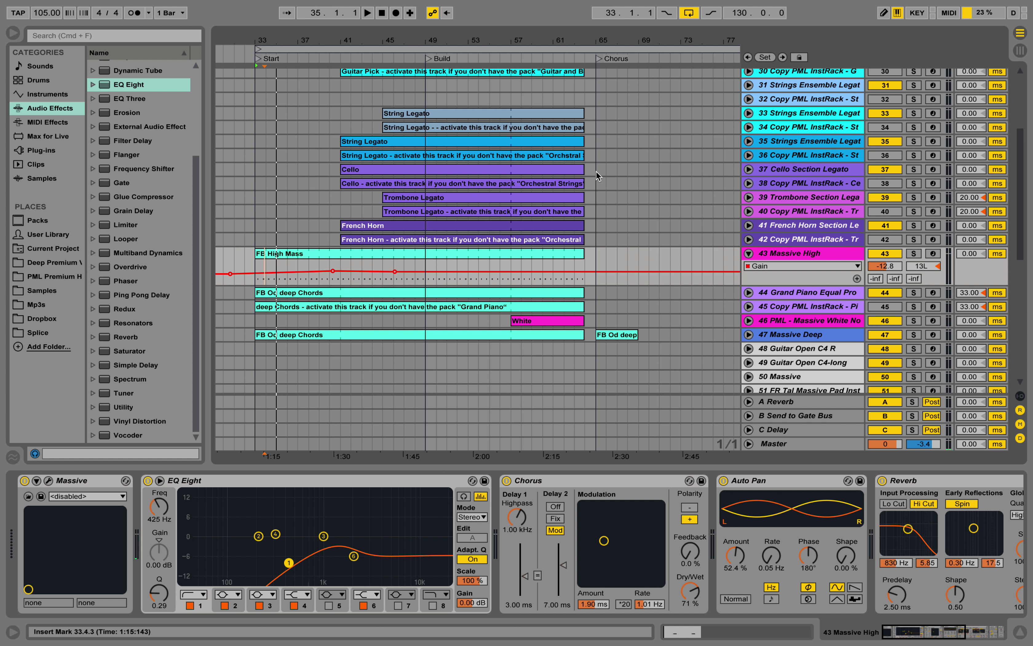
click(748, 336)
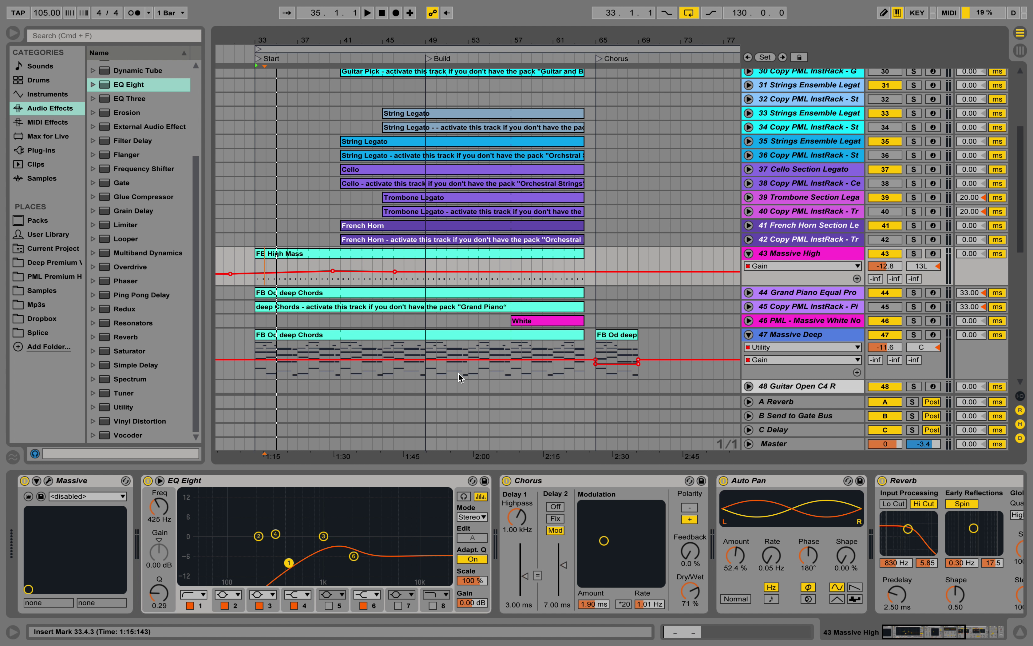
click(341, 350)
drag(342, 351, 404, 354)
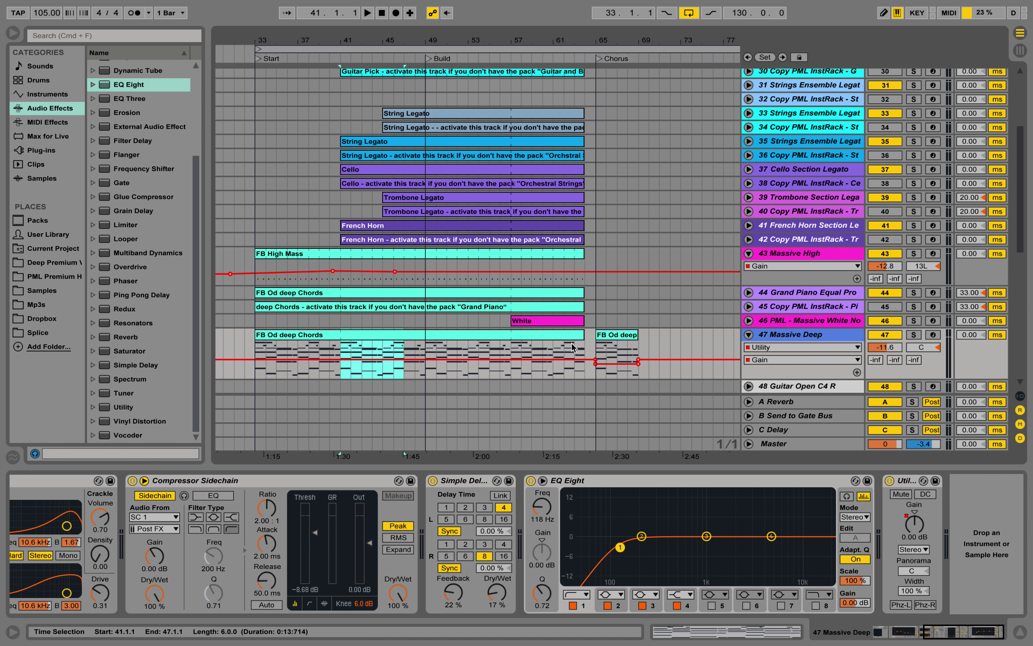
Step: Open the notes of Massive Deep's FB Od deep Chords clip and enlarge the piano roll to examine its chords and bass notes
double_click(482, 340)
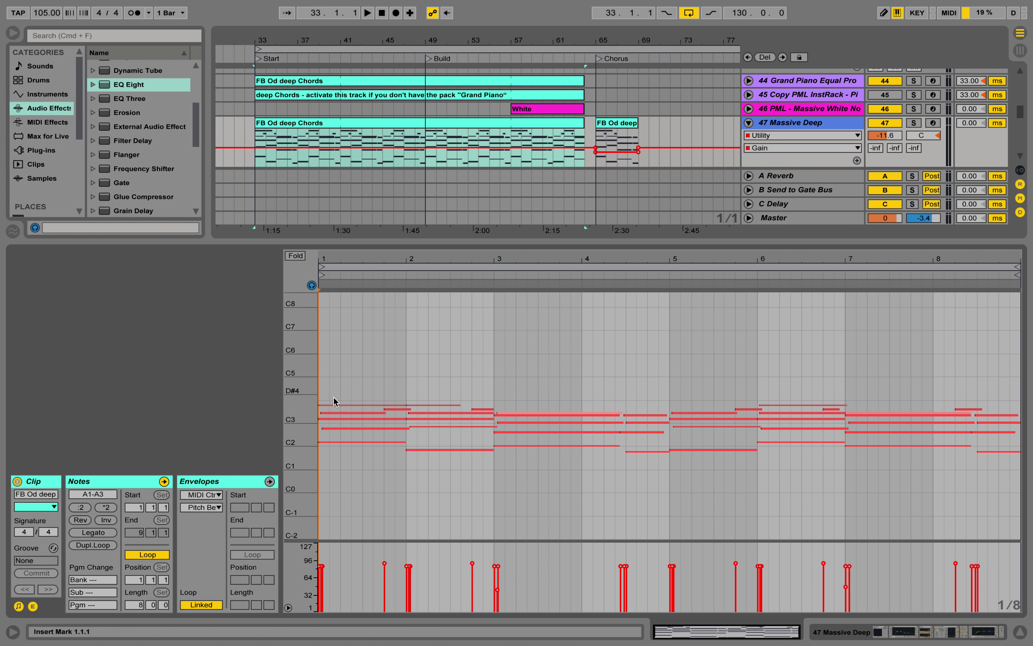
drag(294, 423, 342, 386)
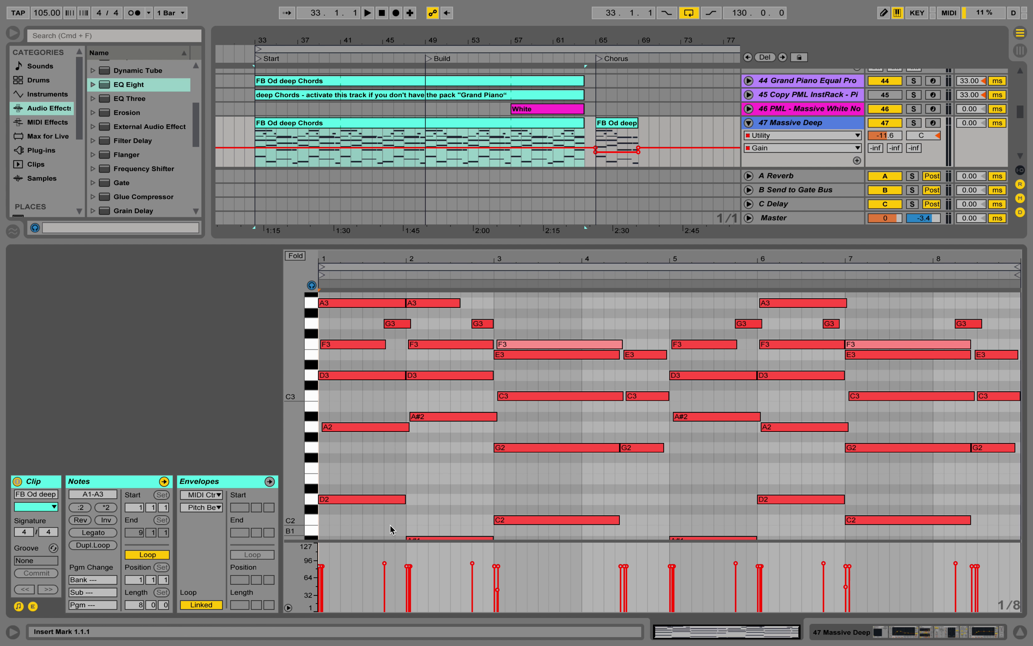
scroll(462, 501, down, 1)
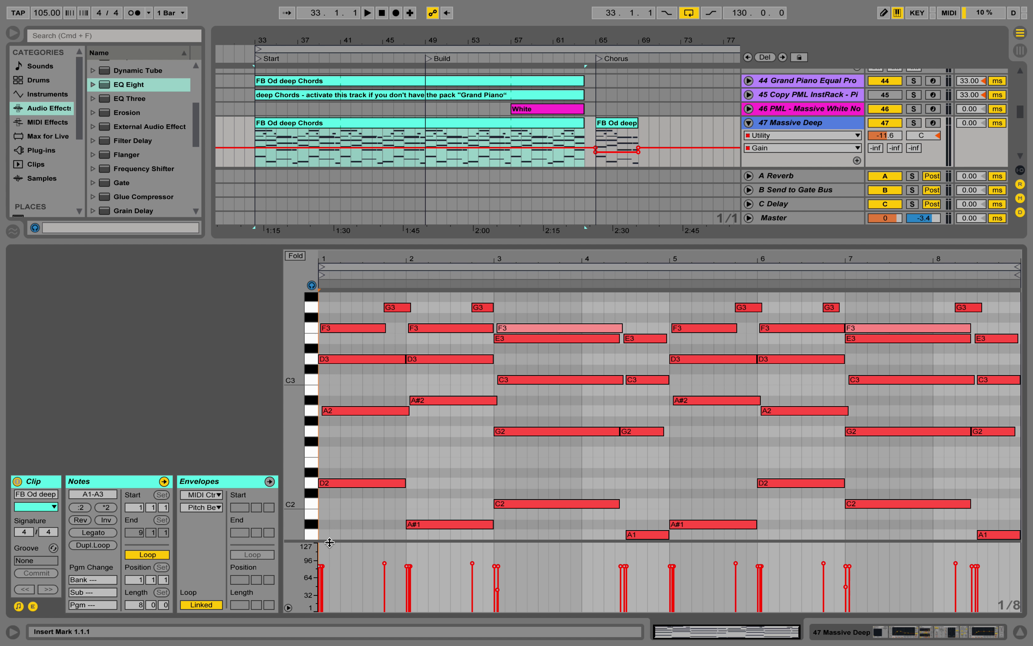
Step: Reduce the velocity lane of the Massive Deep clip to enlarge the note area, and play the deep chords from bar 33
drag(330, 542, 334, 569)
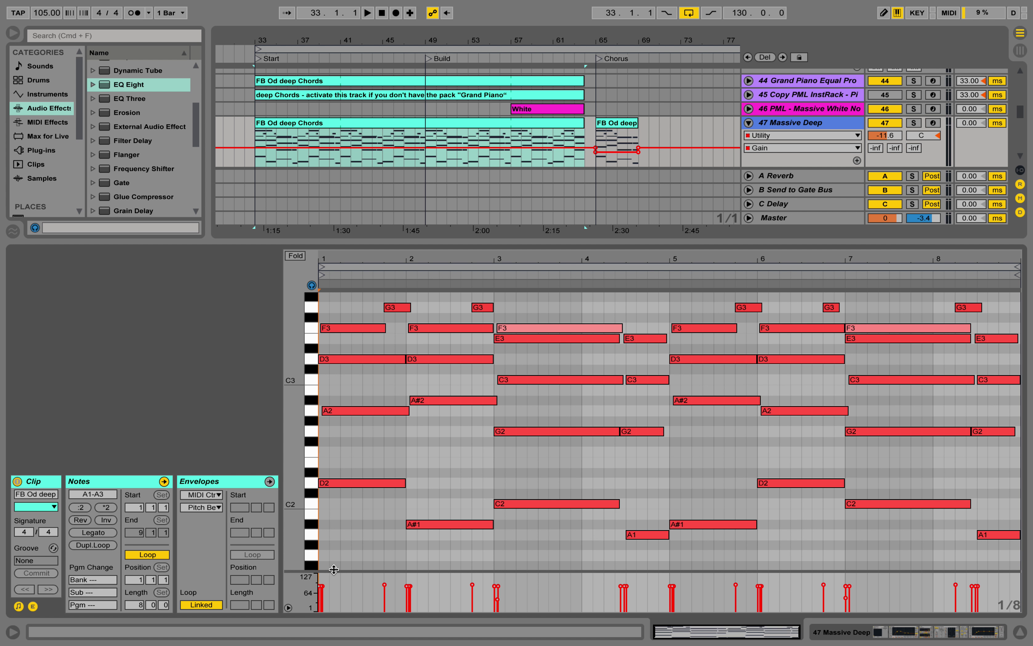
scroll(383, 459, up, 1)
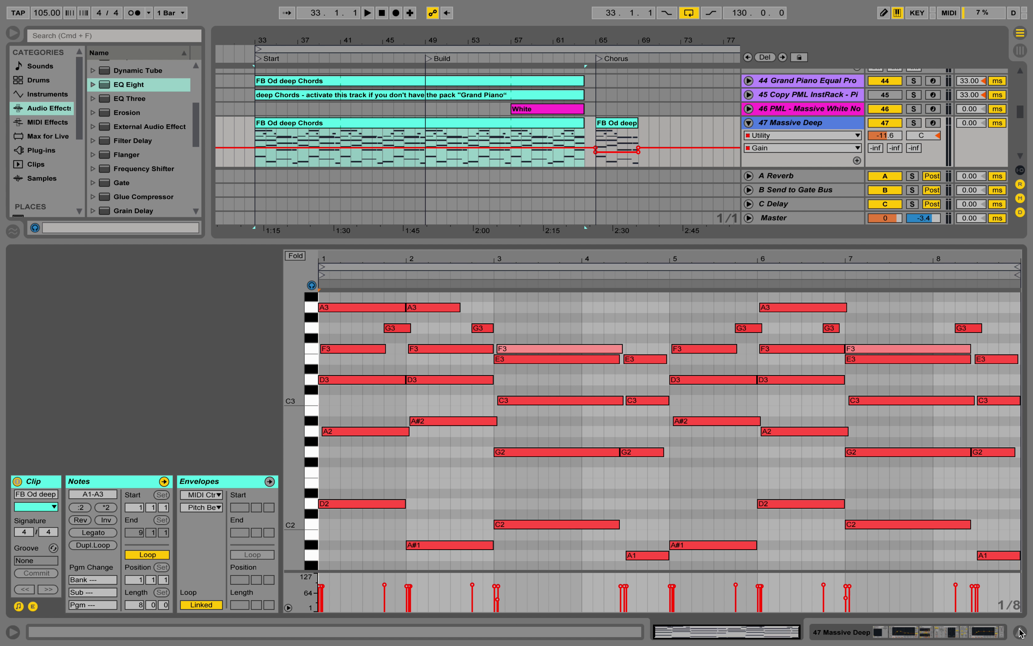
key(space)
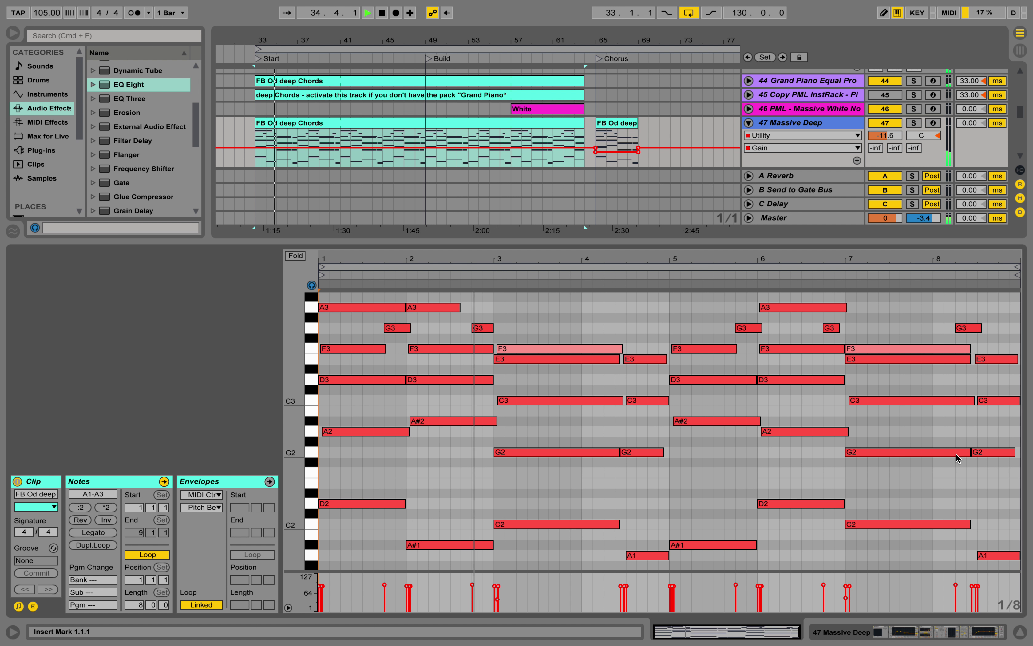
key(space)
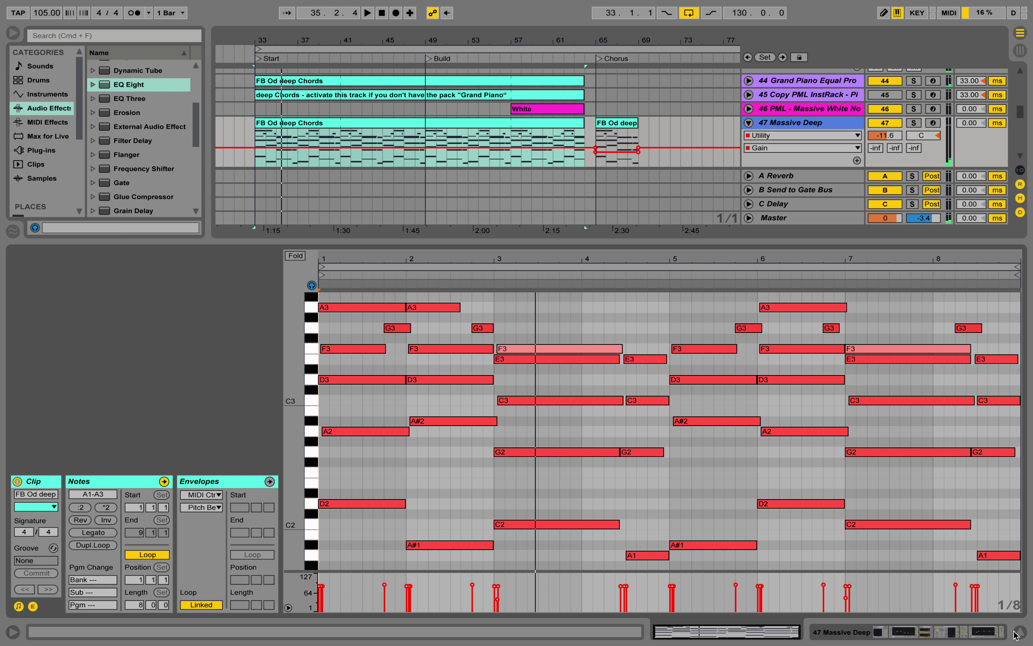
Step: Unfold the 41 French Horn Section Legato track and open its French Horn clip in the note editor
click(1019, 634)
scroll(396, 154, up, 5)
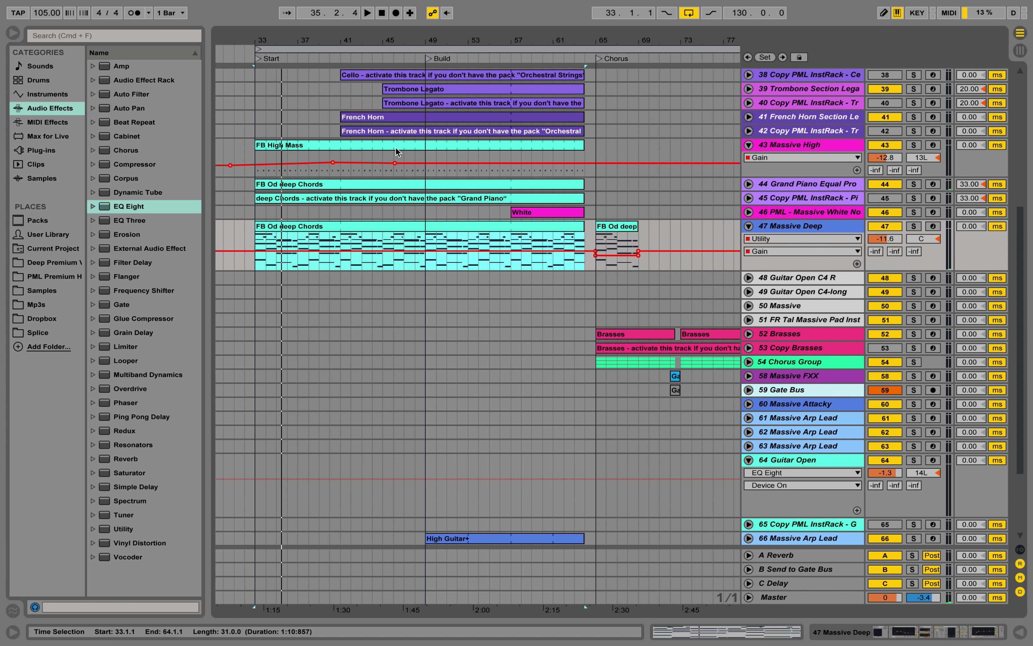
scroll(396, 153, up, 3)
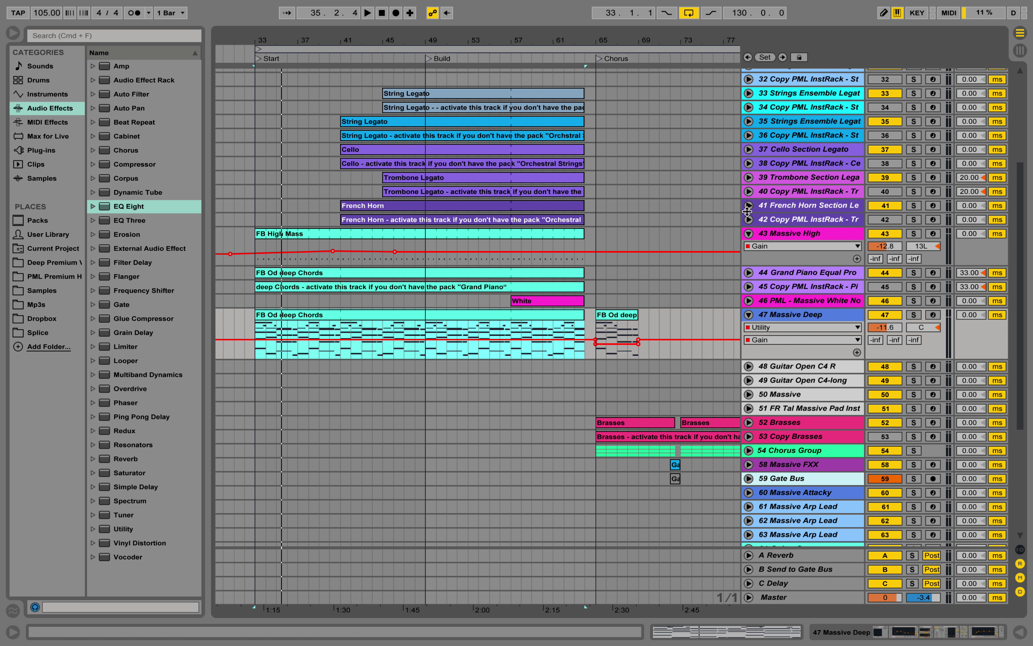
click(749, 205)
click(788, 207)
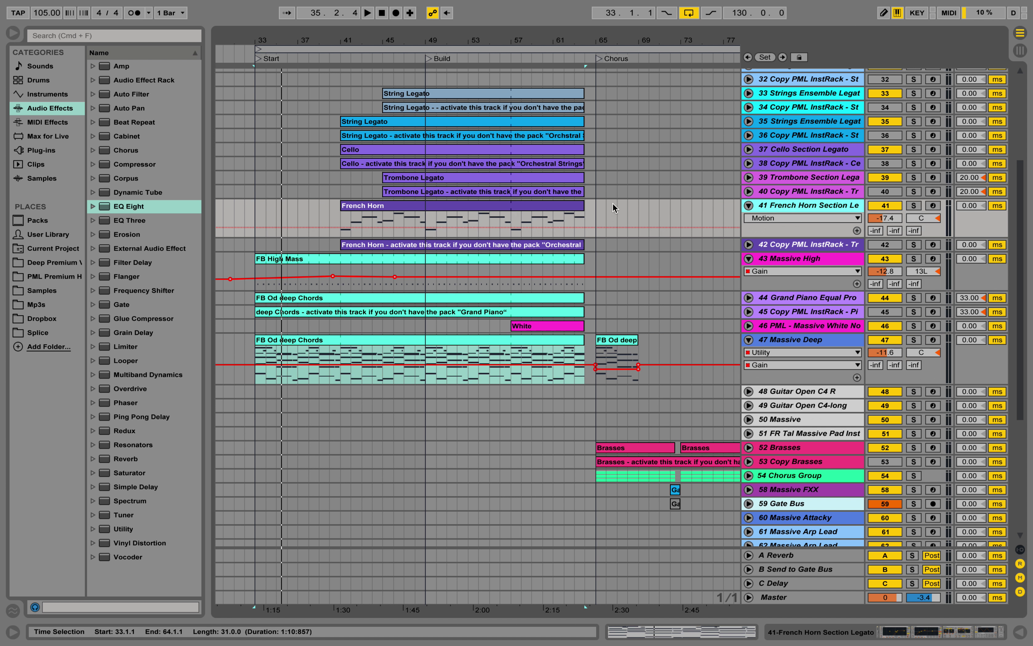
double_click(377, 216)
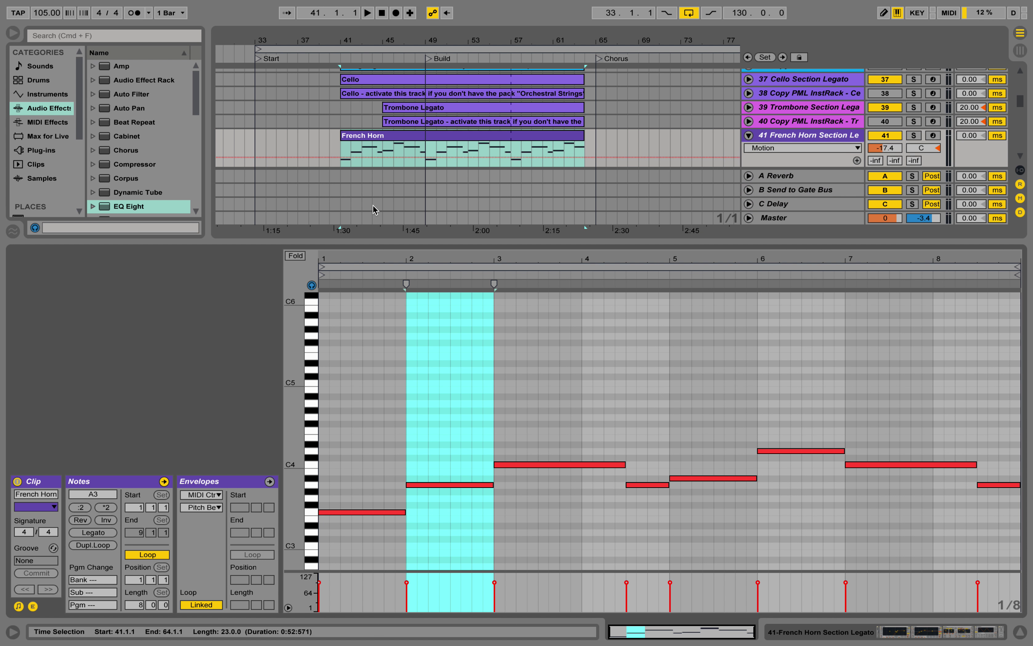
Step: Solo the French Horn track, listen to its melody from bar 41, and close the note editor
click(415, 378)
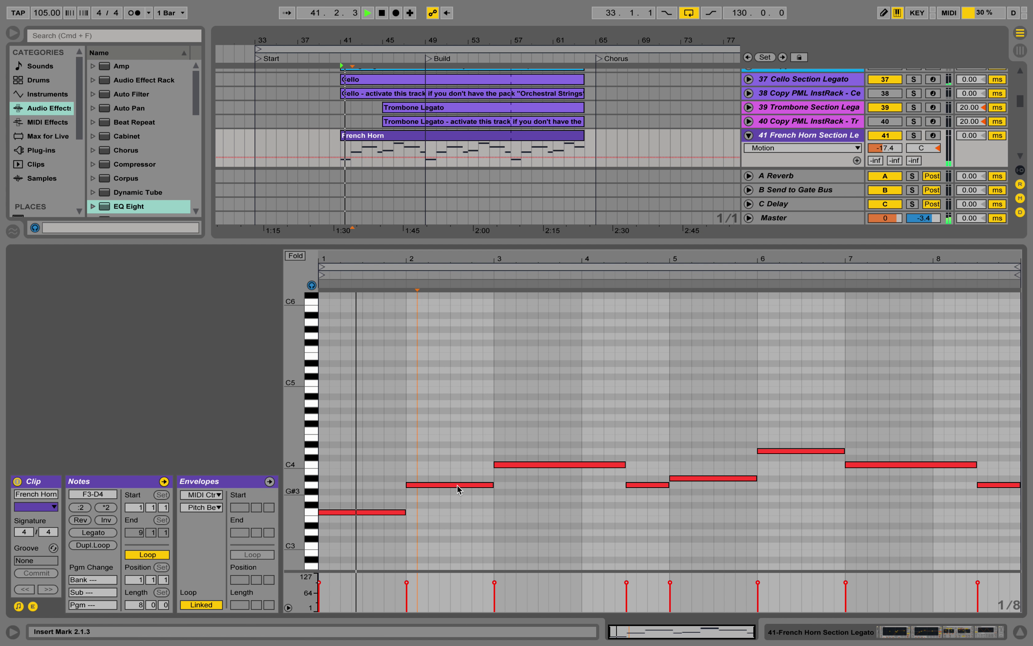
click(914, 135)
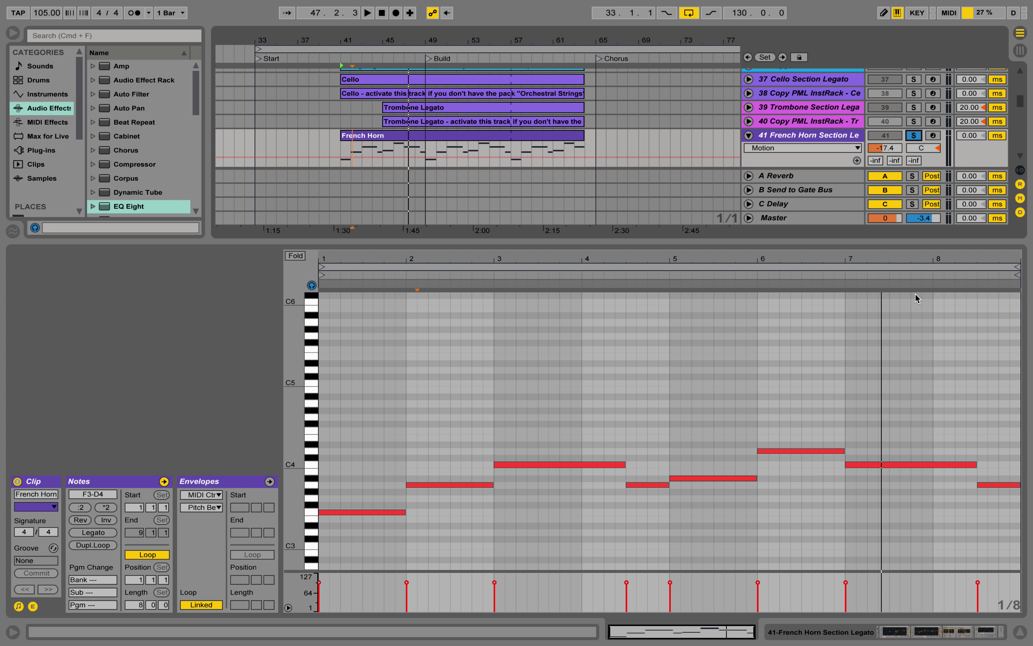
click(1021, 634)
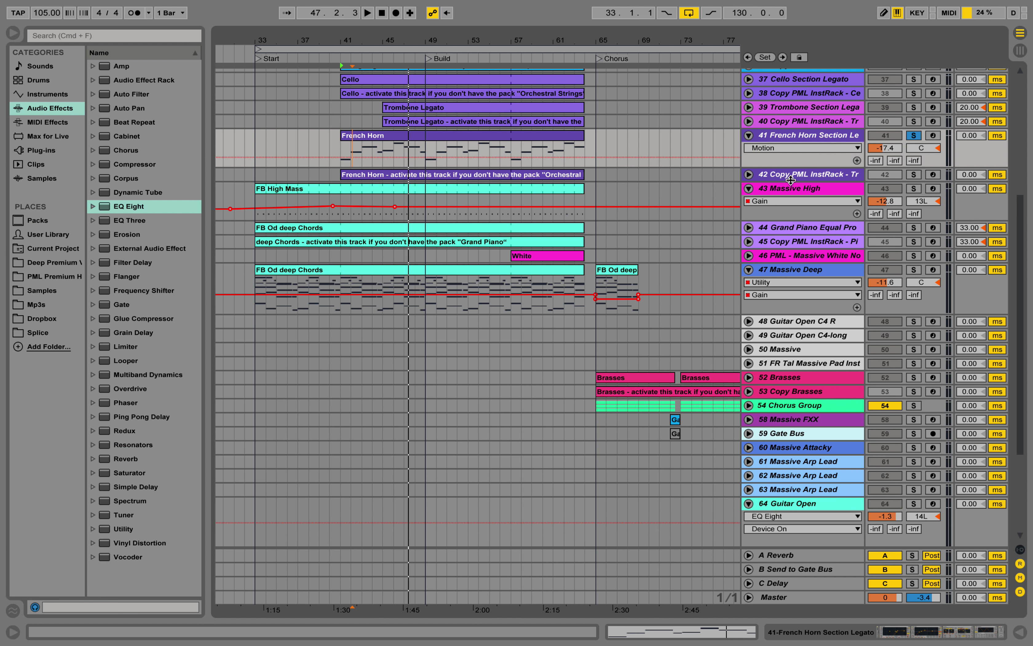
Step: Show the French Horn track's devices and examine the instrument rack and the effects chain through to Utility
double_click(803, 134)
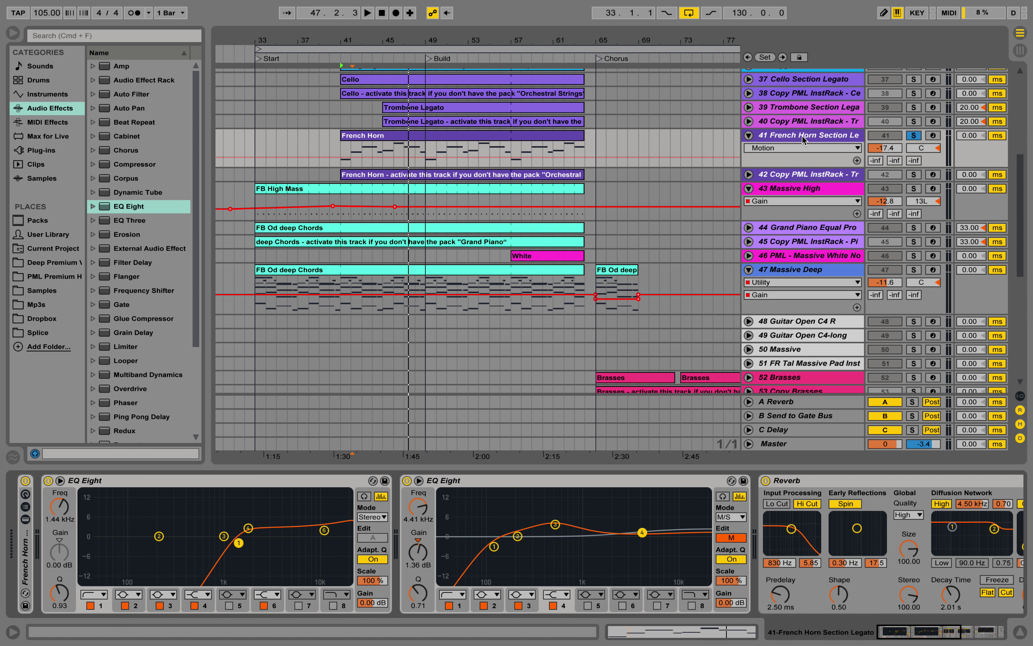
double_click(21, 559)
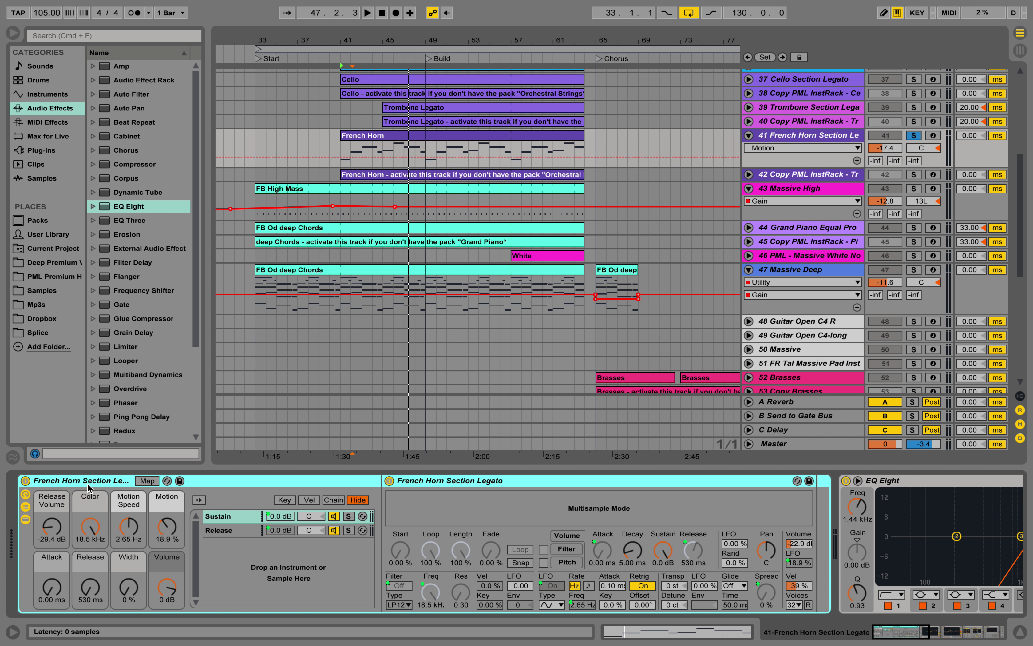
double_click(115, 484)
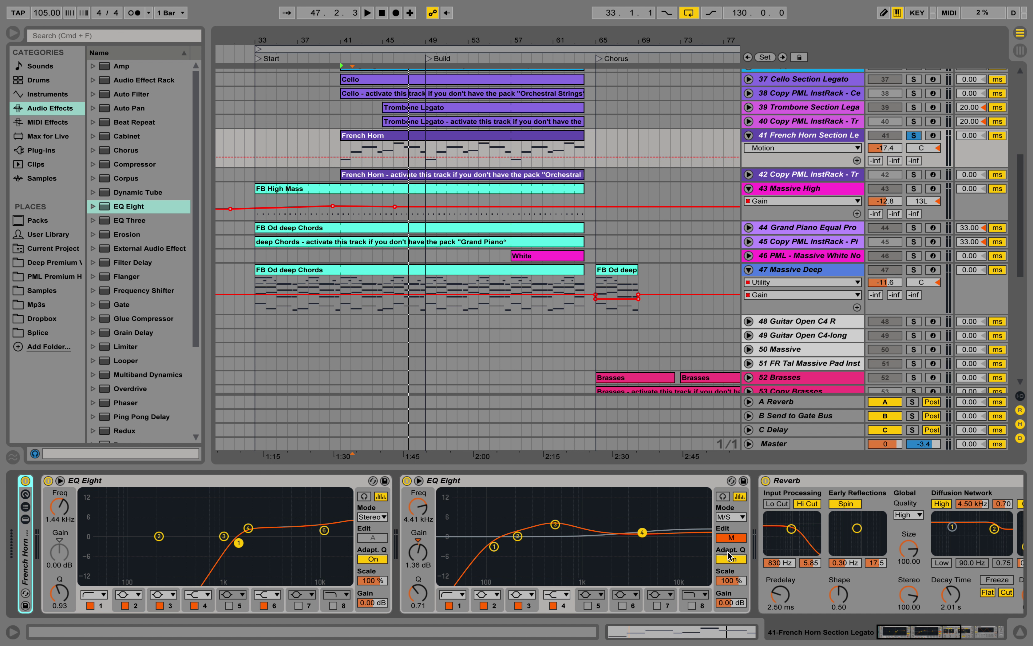
scroll(796, 554, right, 10)
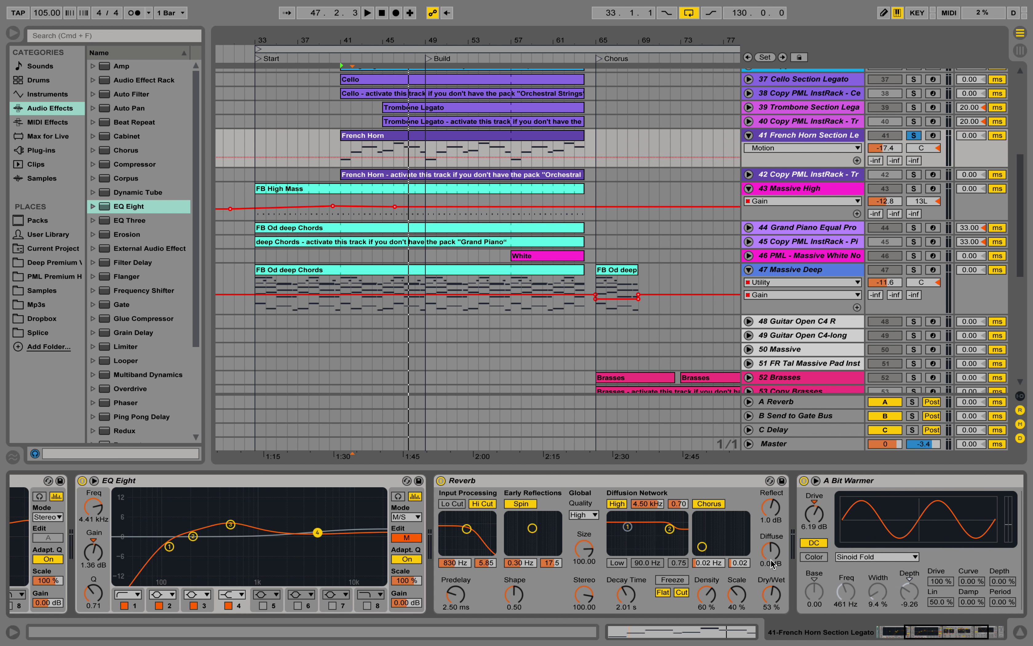
scroll(772, 564, right, 6)
scroll(732, 529, right, 1)
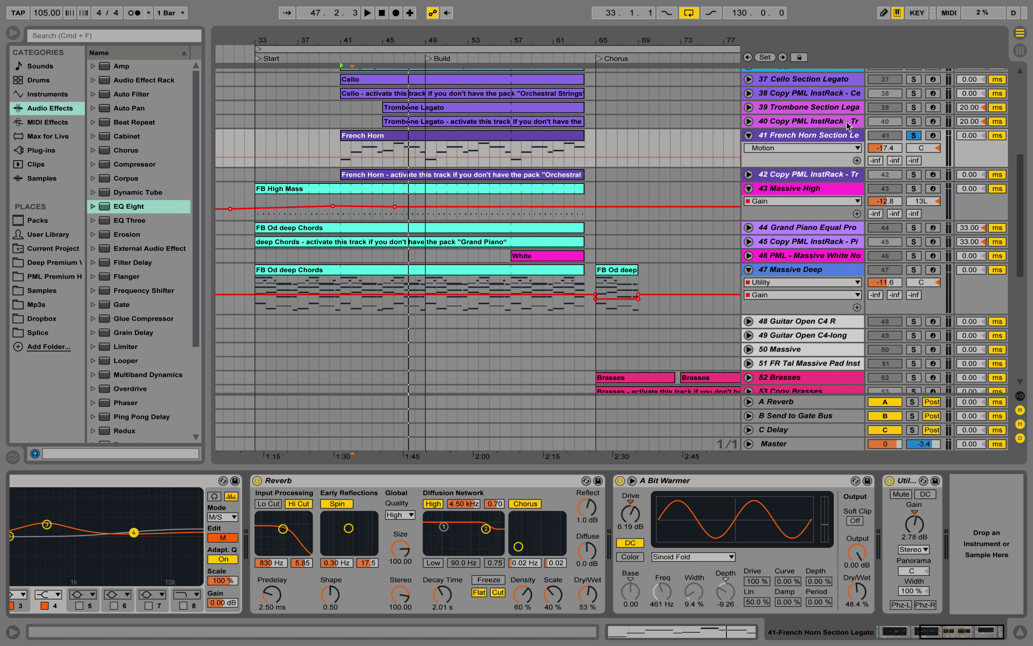
Step: Solo and unfold the 39 Trombone Section Legato track, and play its part from bar 45
scroll(847, 124, up, 2)
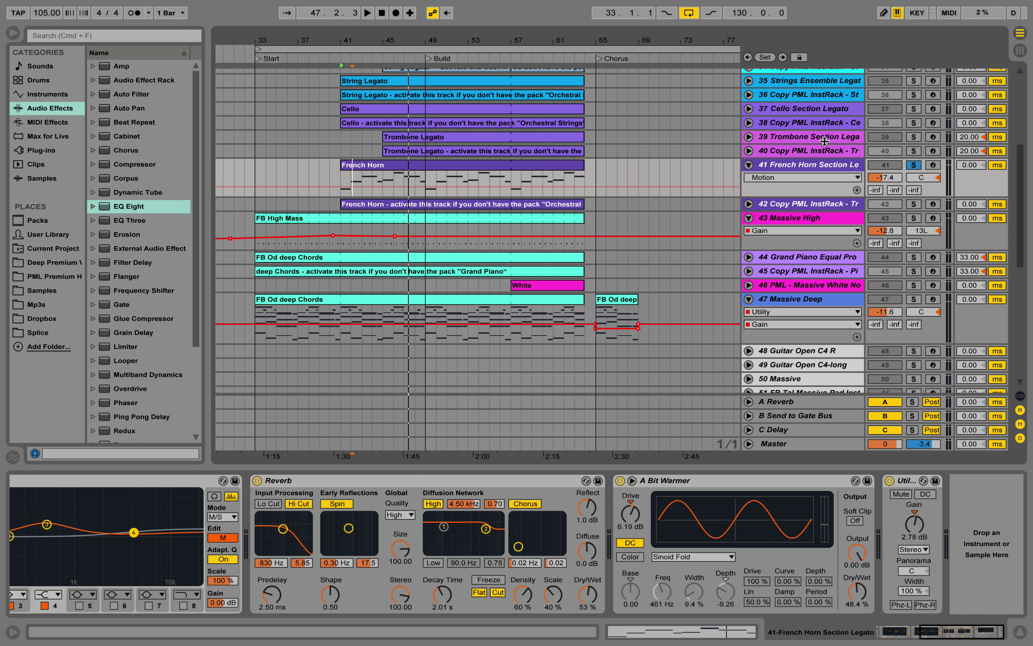
click(918, 136)
click(750, 136)
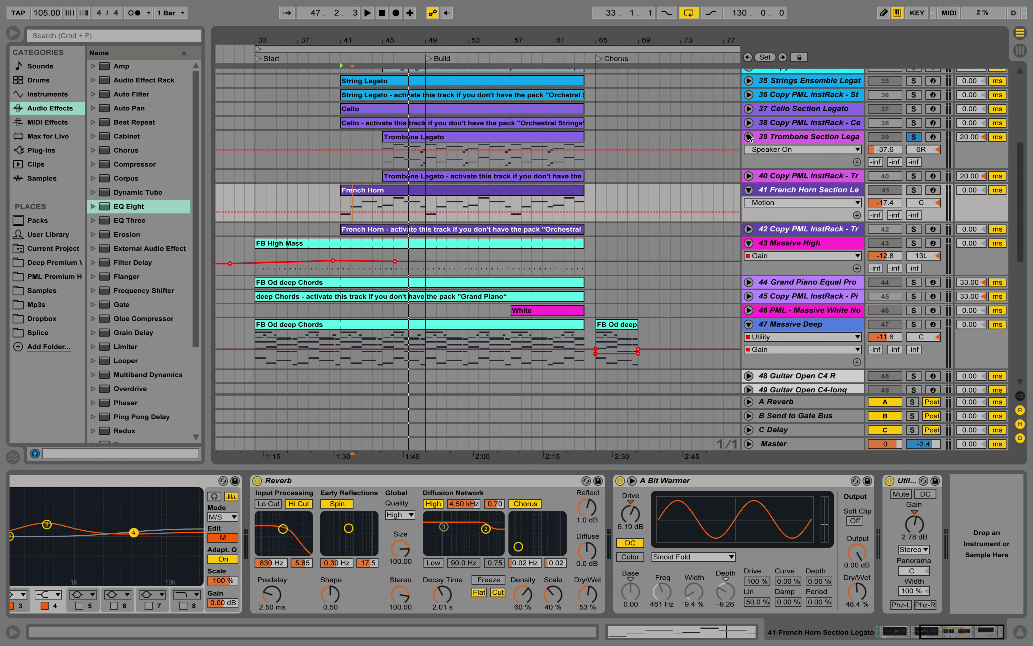
key(space)
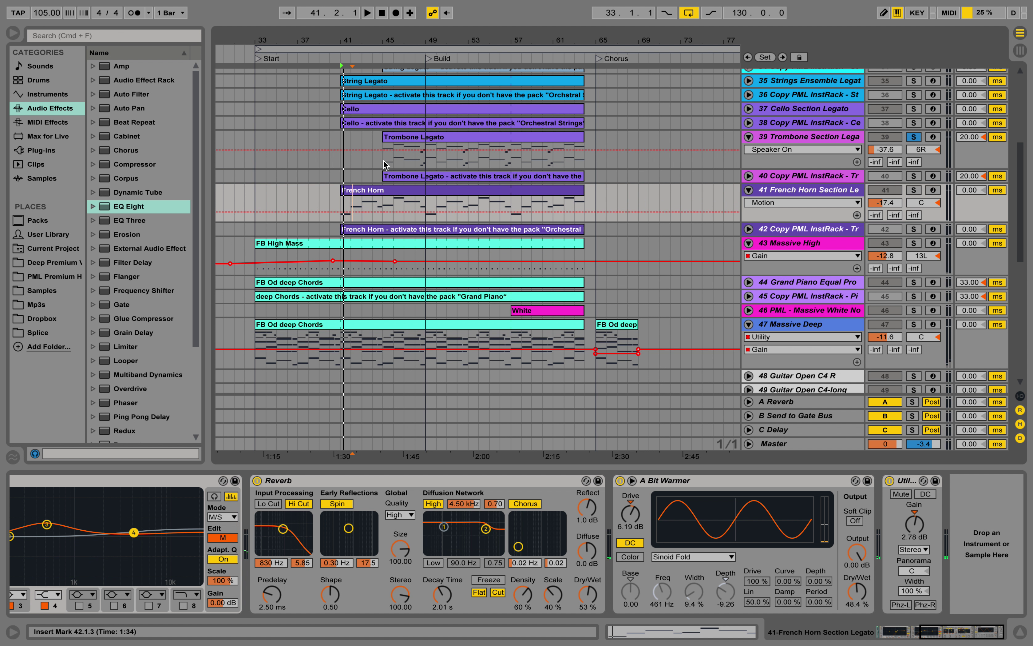
click(384, 160)
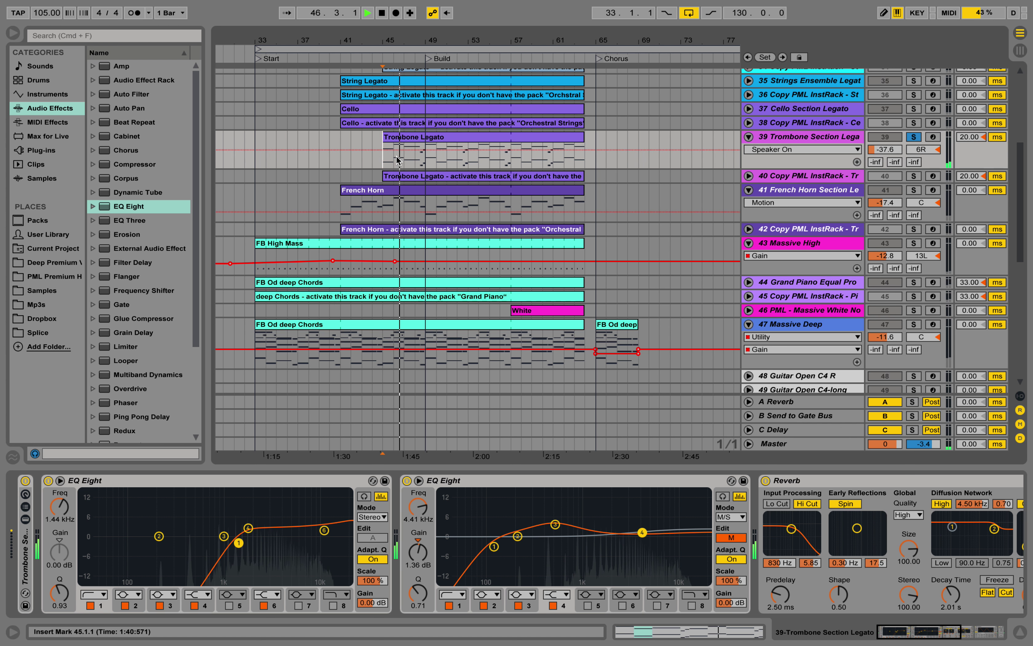
key(space)
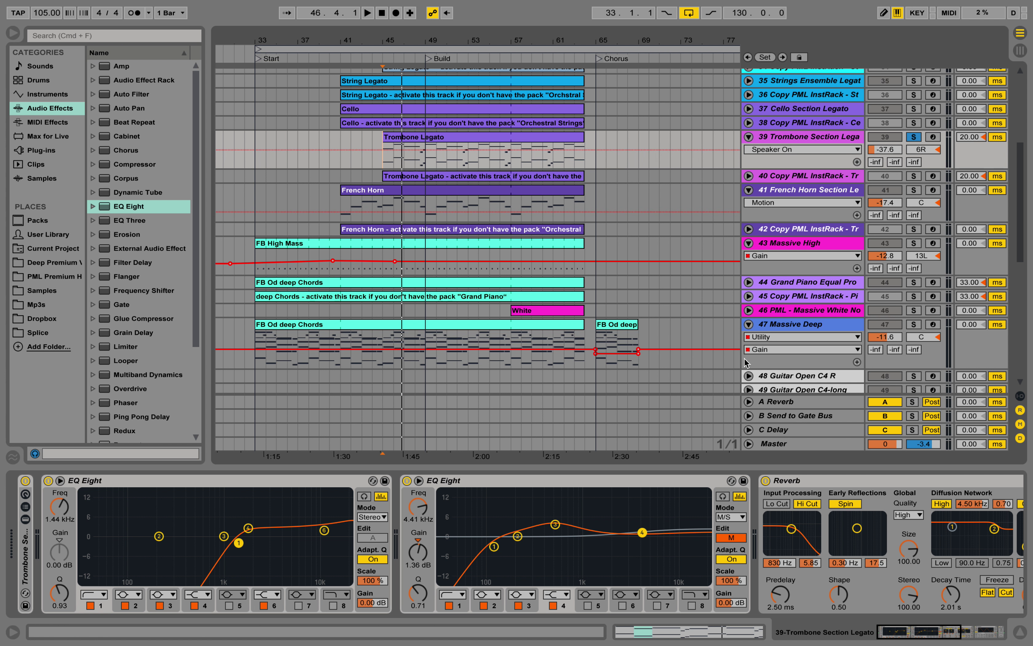
Step: Examine the trombone's Reverb, A Bit Warmer and Utility devices, and play the soloed trombone part again
drag(938, 635, 991, 630)
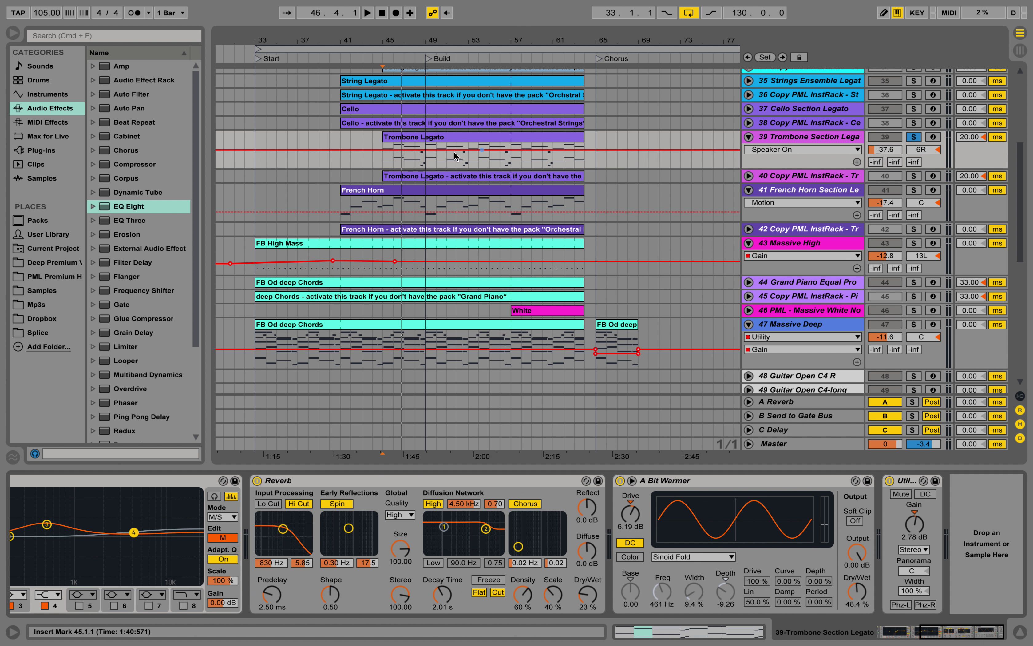
click(433, 162)
key(space)
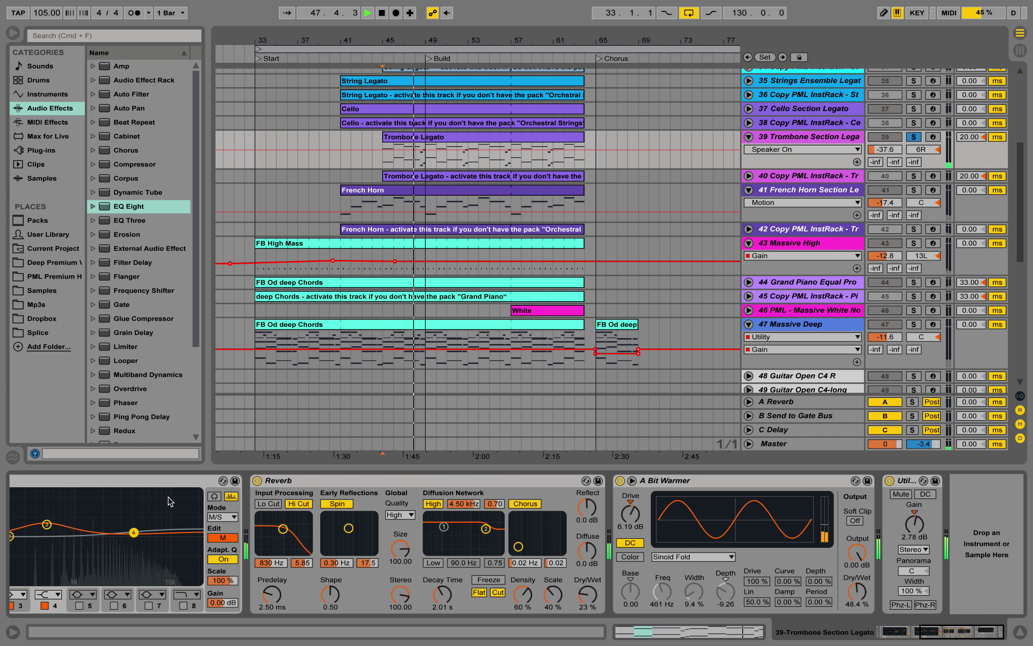
key(space)
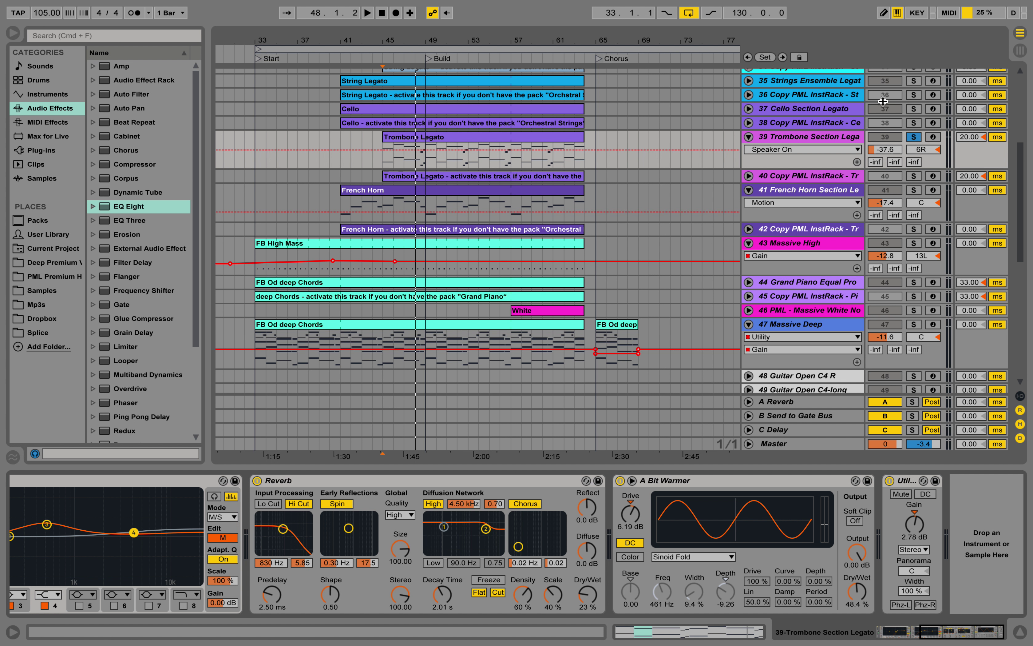
Step: Solo and unfold the 37 Cello Section Legato track, and place the playback start at bar 41
click(917, 110)
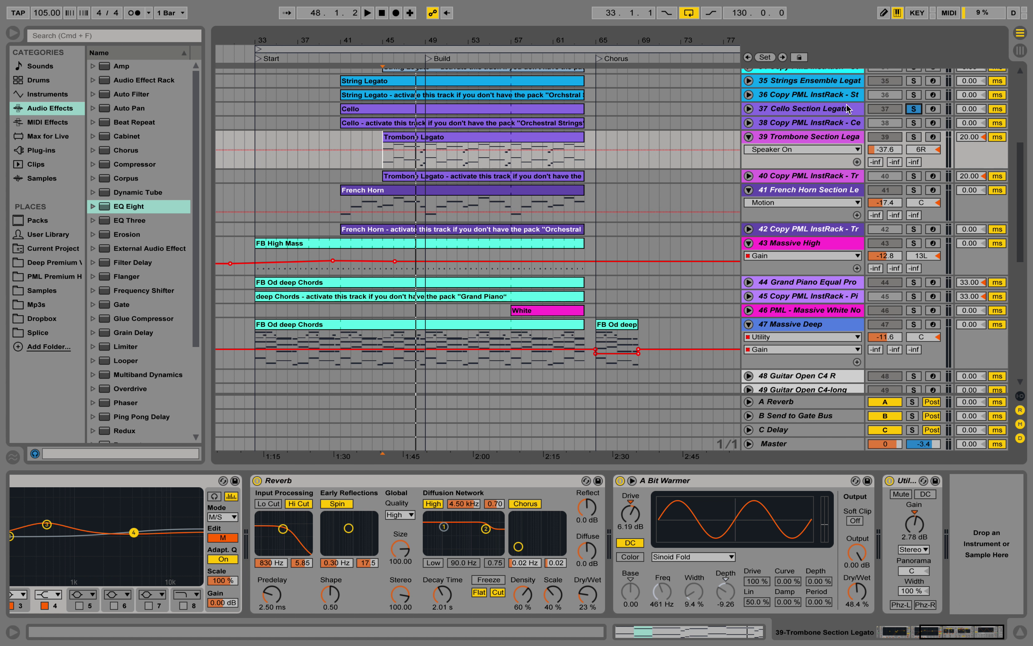
click(802, 109)
click(748, 108)
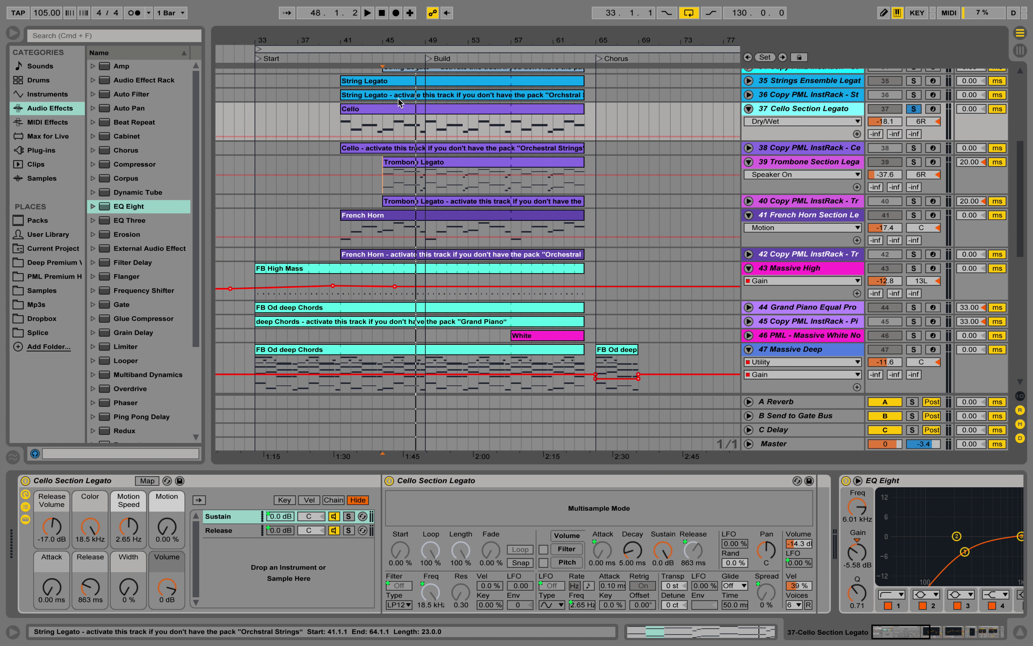
click(341, 128)
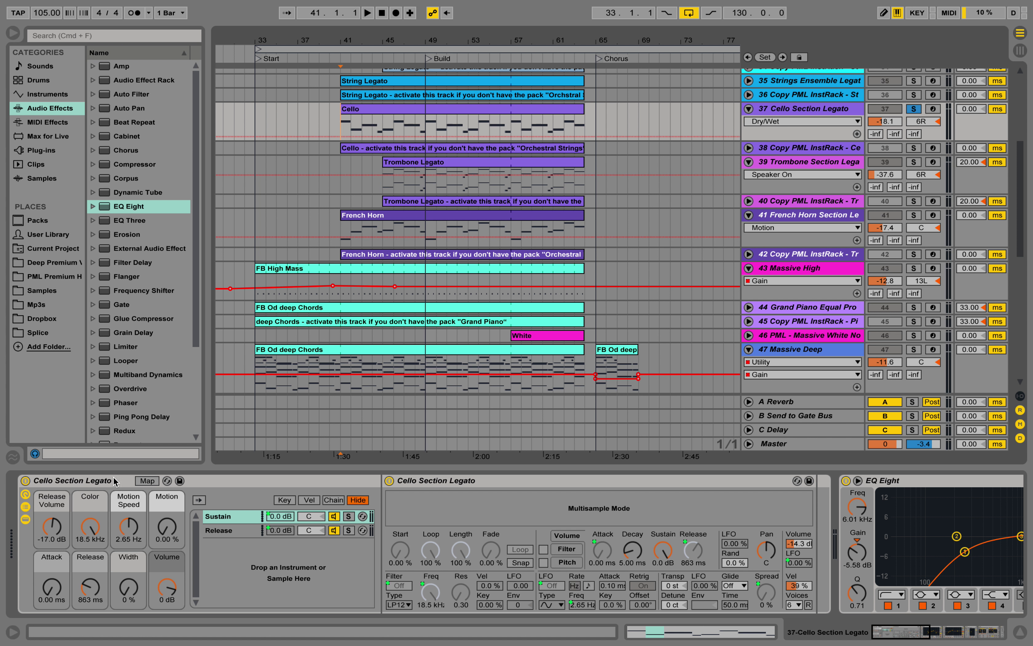
Step: Examine the cello's effects chain with its instrument rack folded and the notes of its Cello clip during playback
double_click(82, 483)
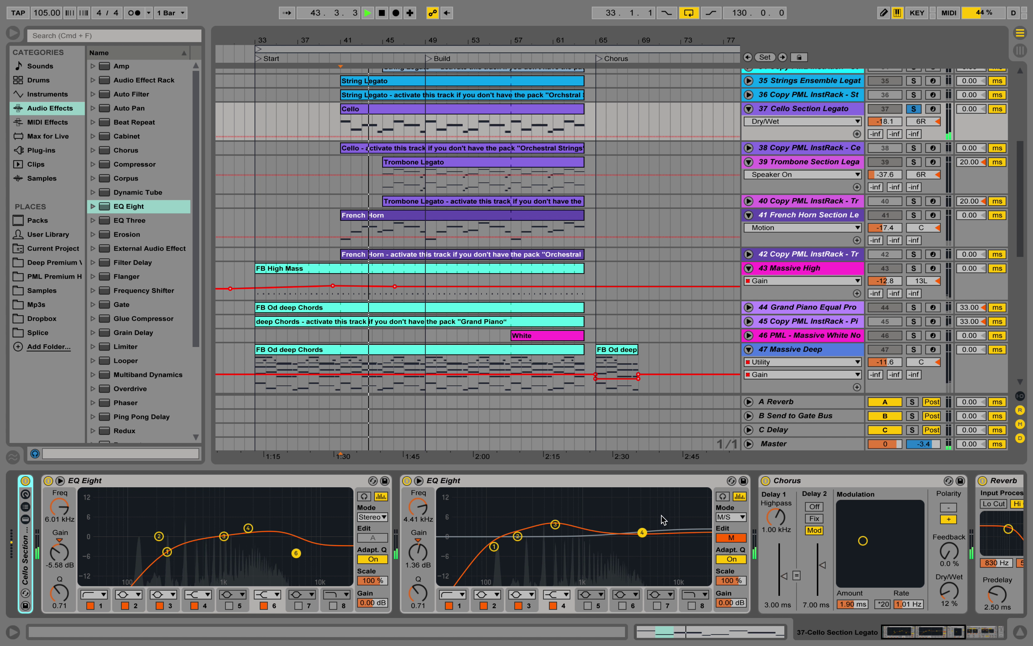
scroll(663, 520, right, 8)
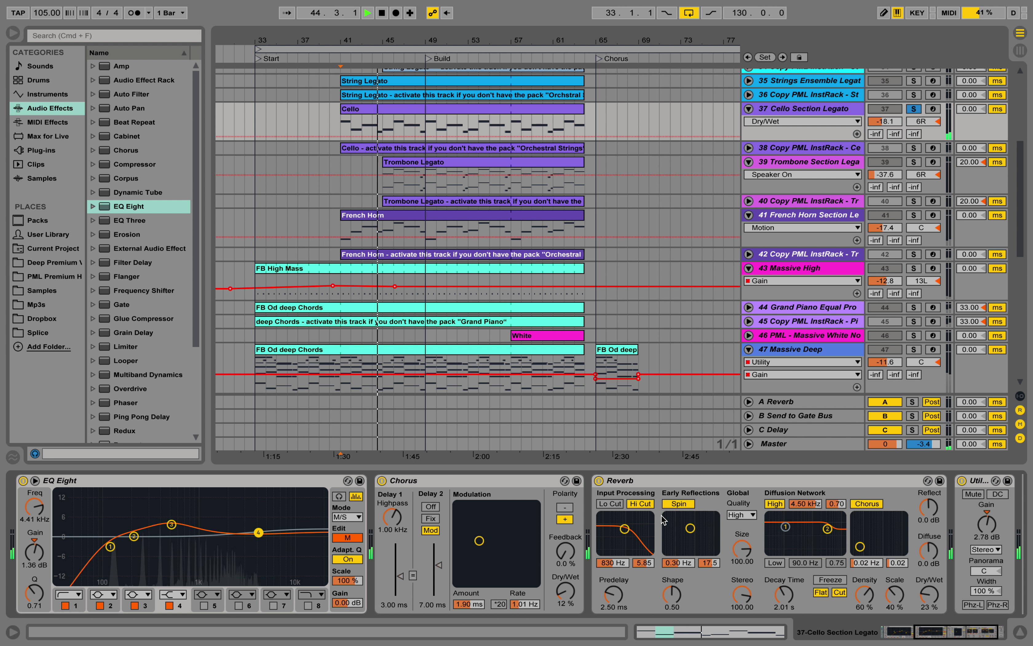
scroll(662, 519, right, 3)
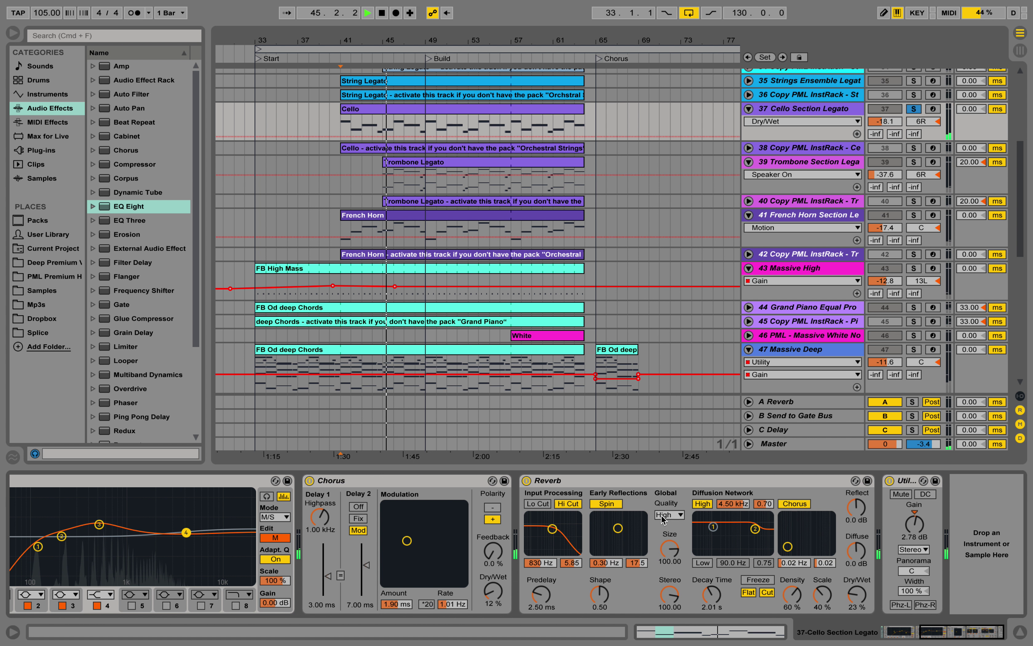
double_click(383, 108)
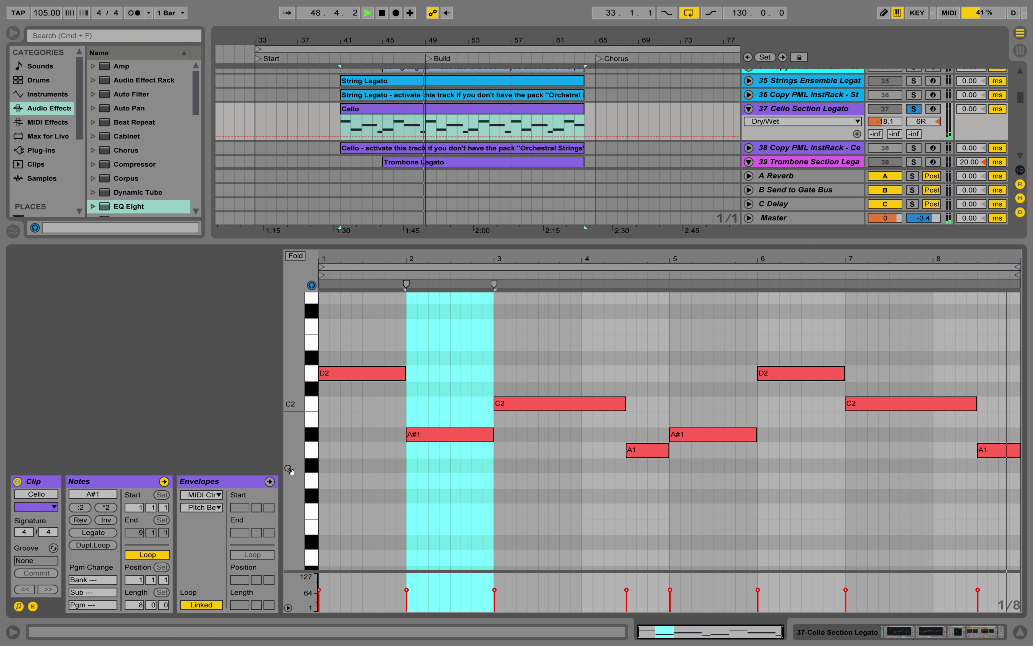
click(780, 110)
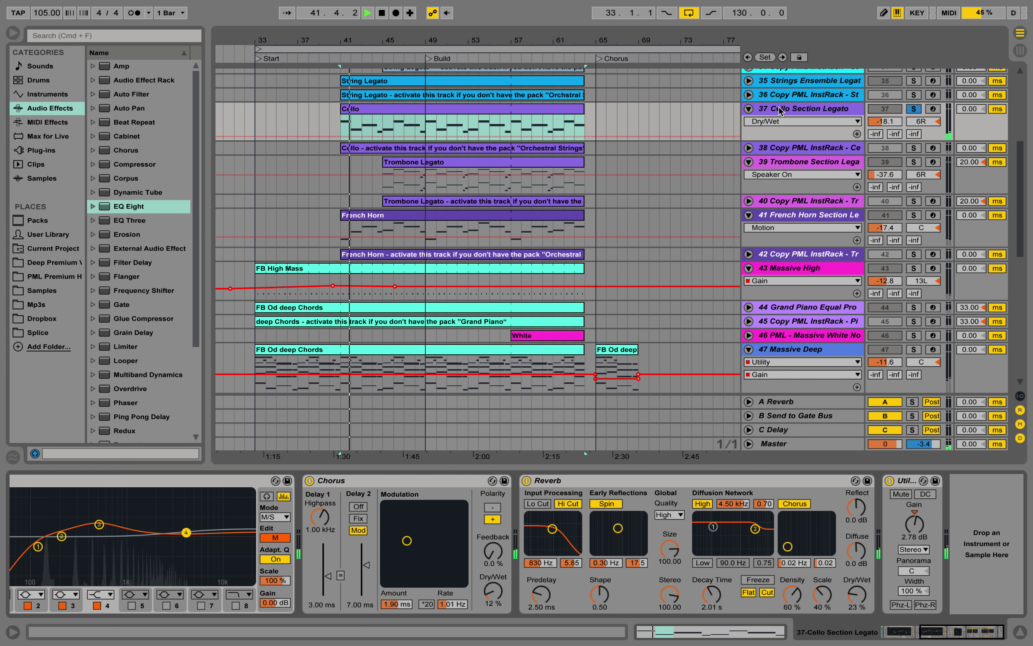
Step: Turn off solo on the Cello Section Legato track, listen to it with the other tracks, and stop playback
click(914, 110)
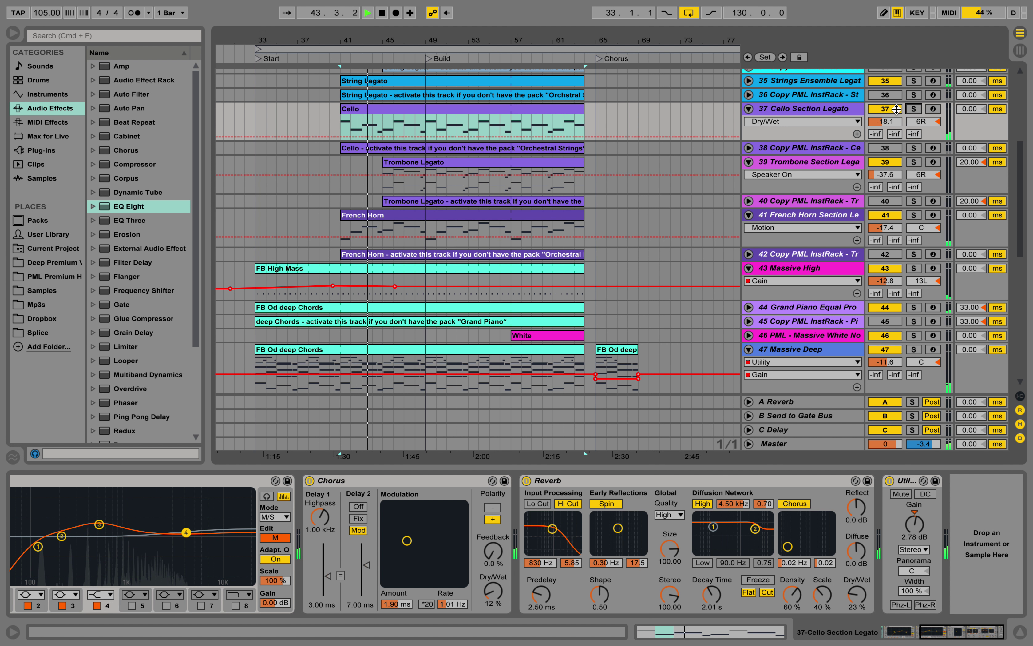
scroll(717, 129, up, 3)
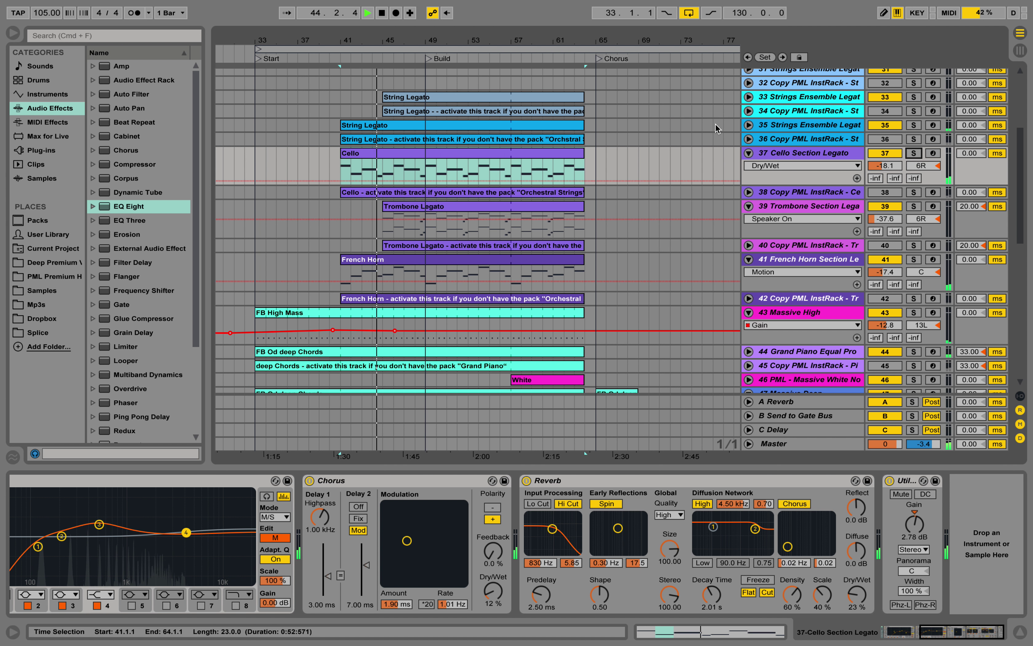
key(space)
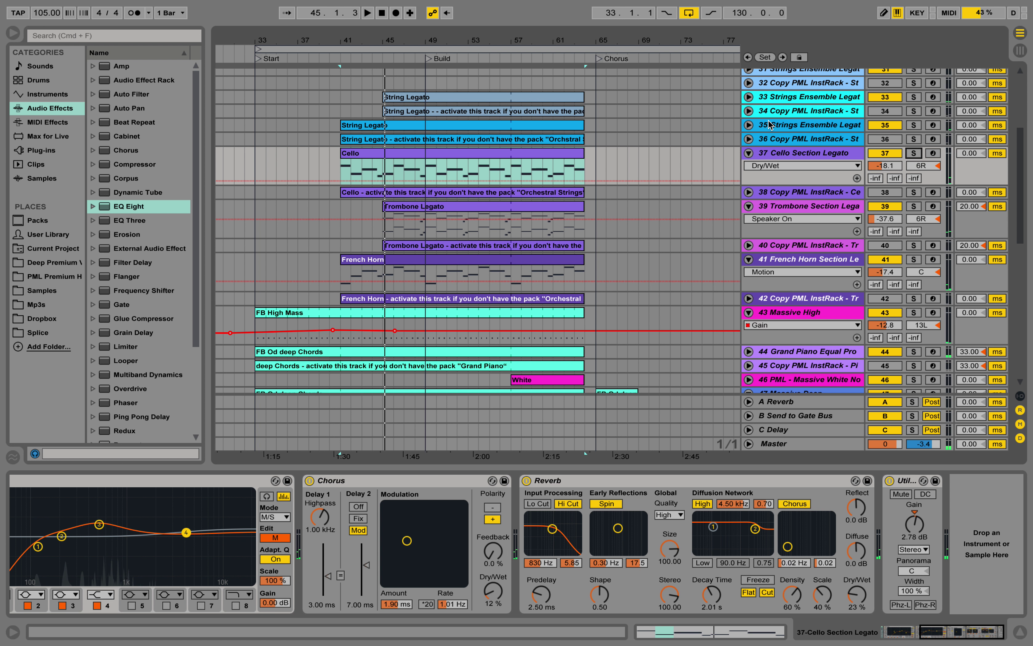
Step: Unfold the 35 Strings Ensemble Legato track, show its devices and solo it
click(748, 125)
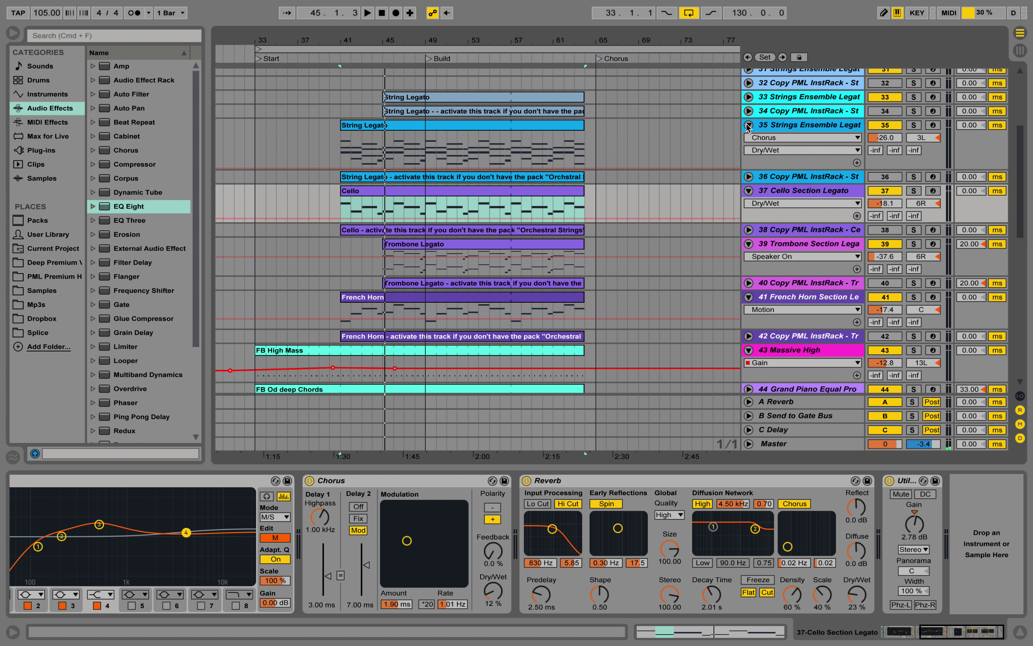
click(808, 125)
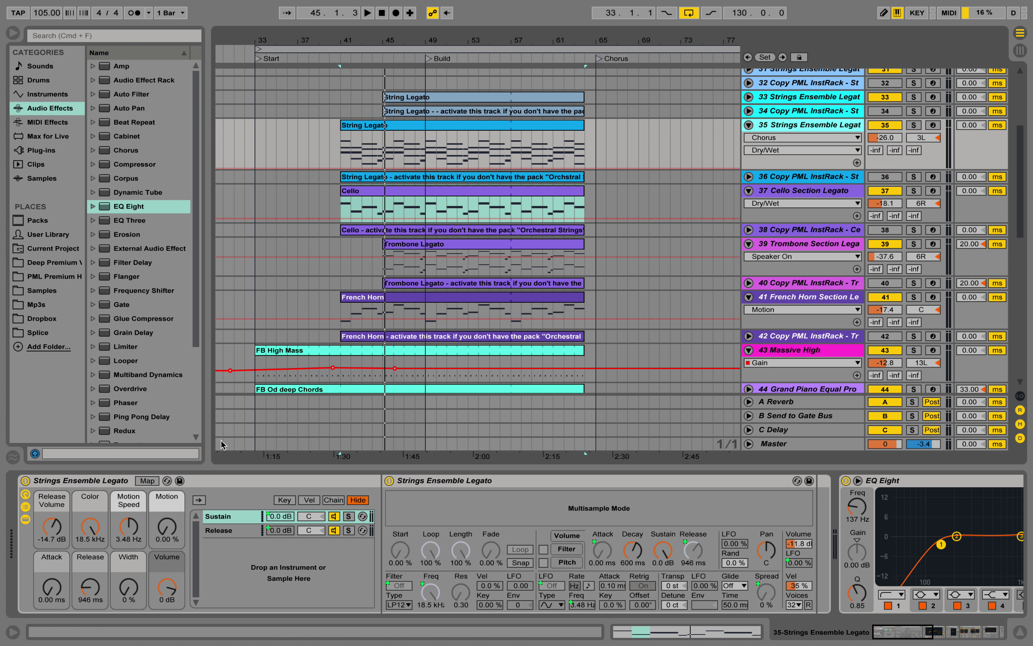
click(914, 125)
Step: Play the soloed track 35 strings part and examine its effects chain with the instrument rack folded
key(space)
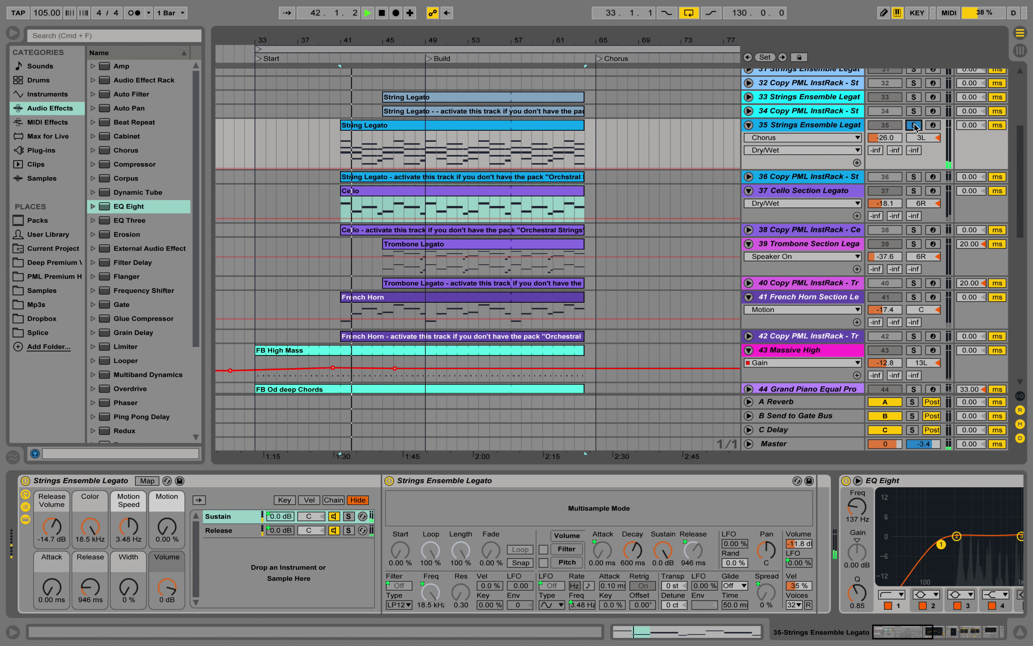
double_click(85, 480)
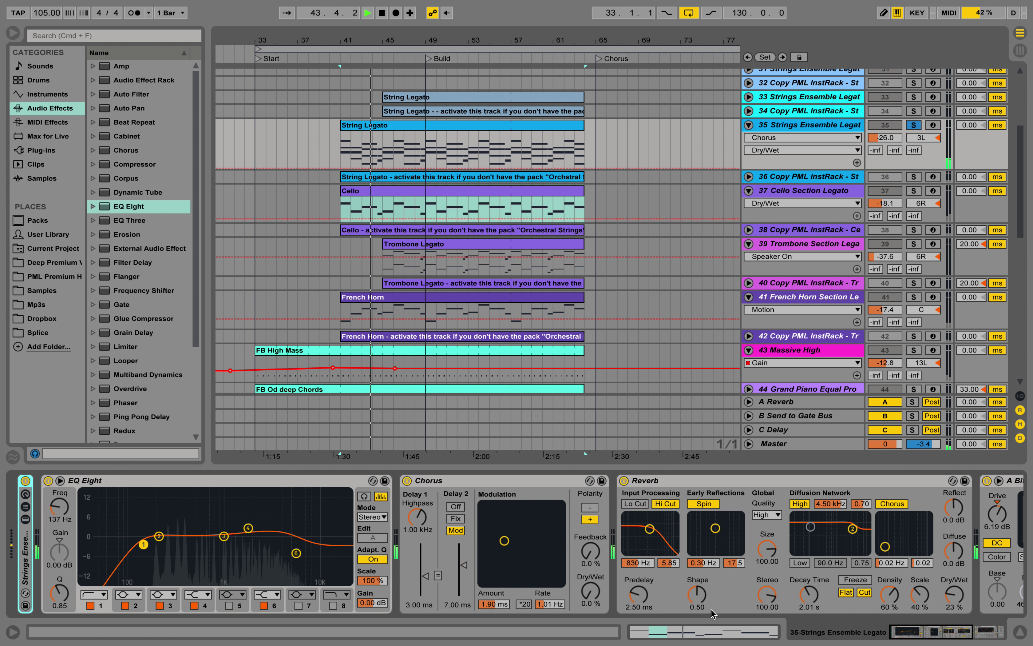
mouse_move(953, 634)
mouse_down()
mouse_move(996, 637)
mouse_move(953, 634)
mouse_up()
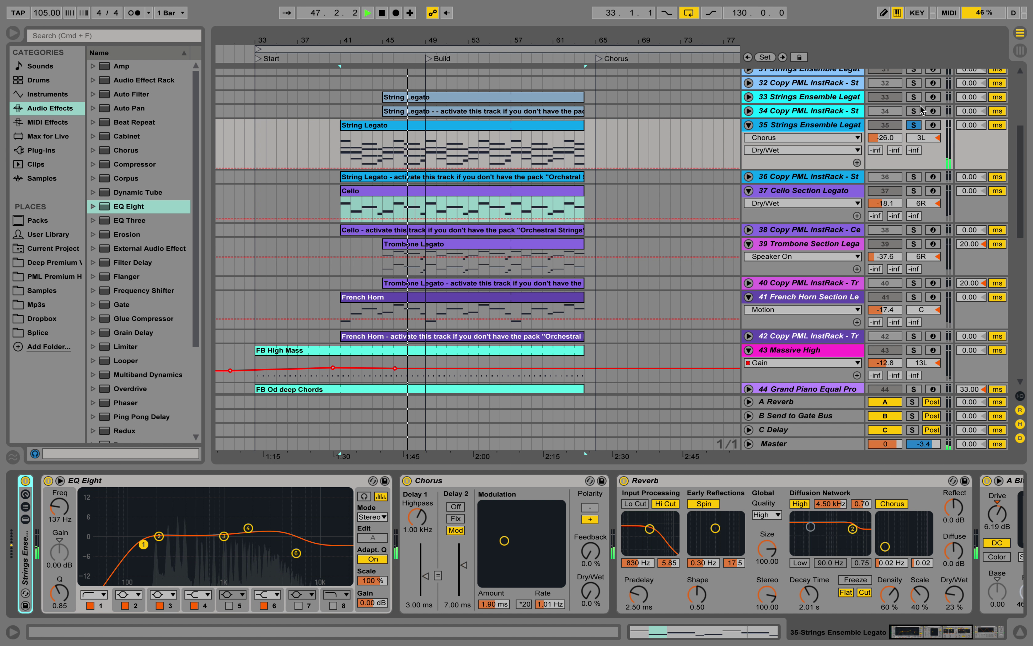
Step: Solo and unfold the 33 Strings Ensemble Legato track and show its device chain with the instrument rack folded
click(913, 98)
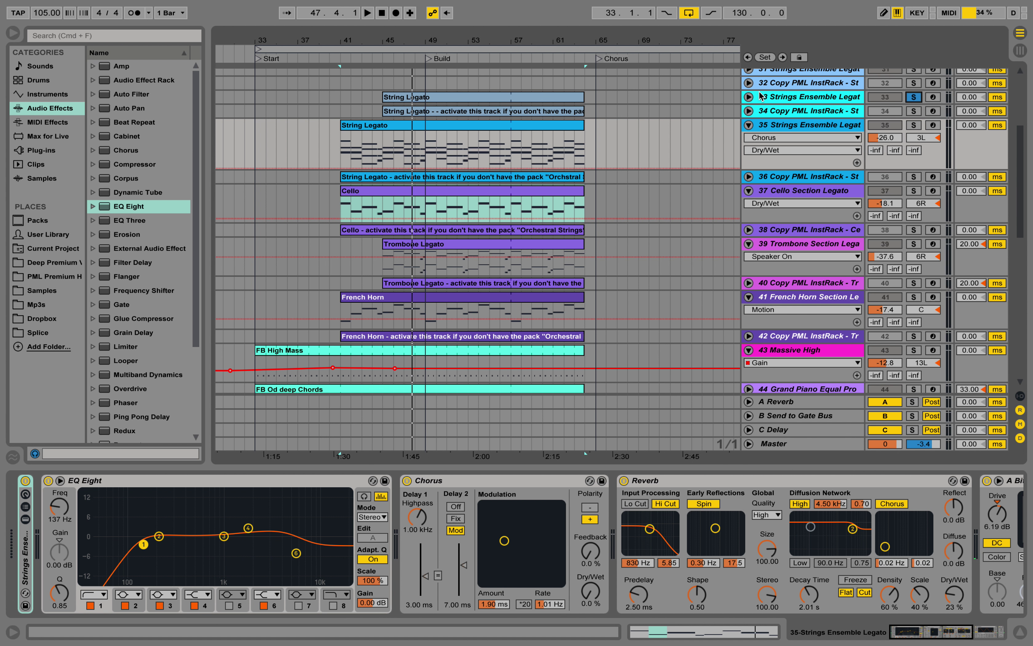
click(748, 97)
click(781, 97)
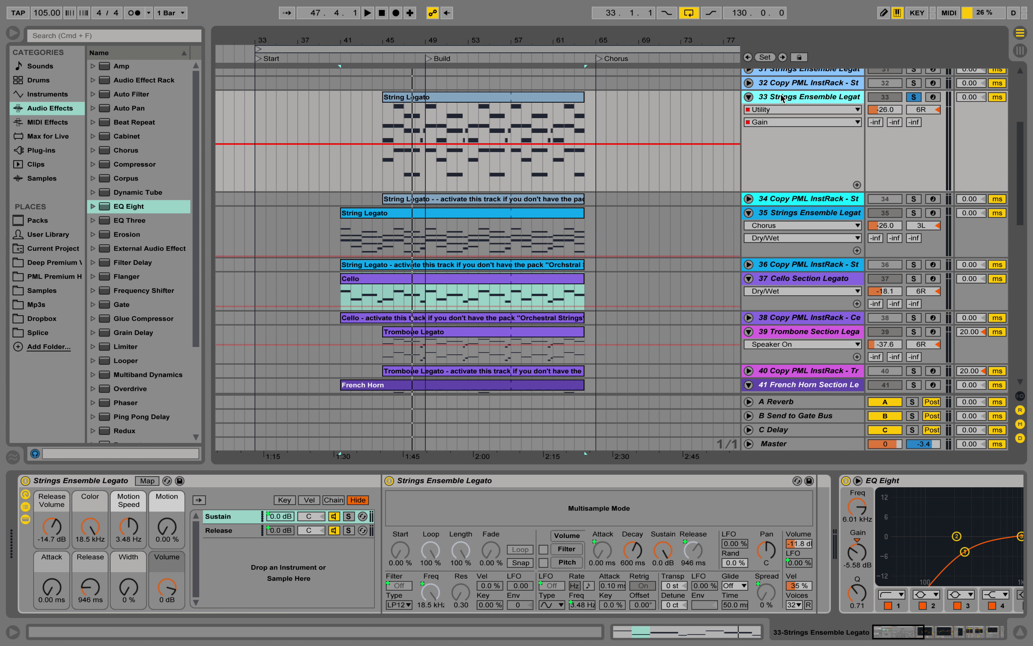
double_click(73, 482)
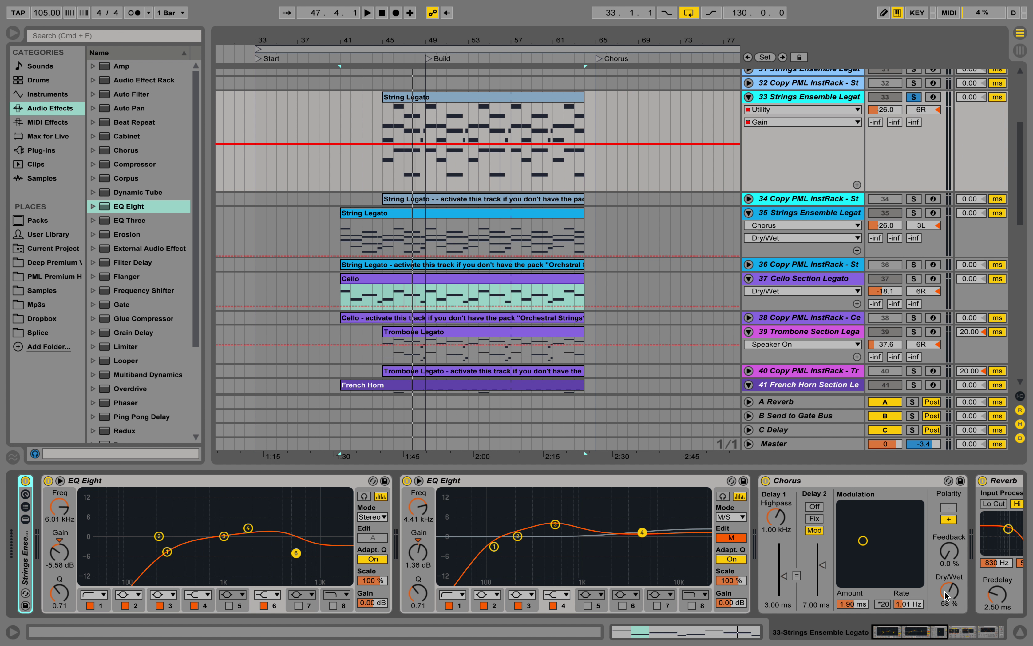
Step: Play the soloed track 33 strings from bar 45 and examine the chain from EQ Eight through Chorus and Reverb to A Bit Warmer
key(space)
key(space)
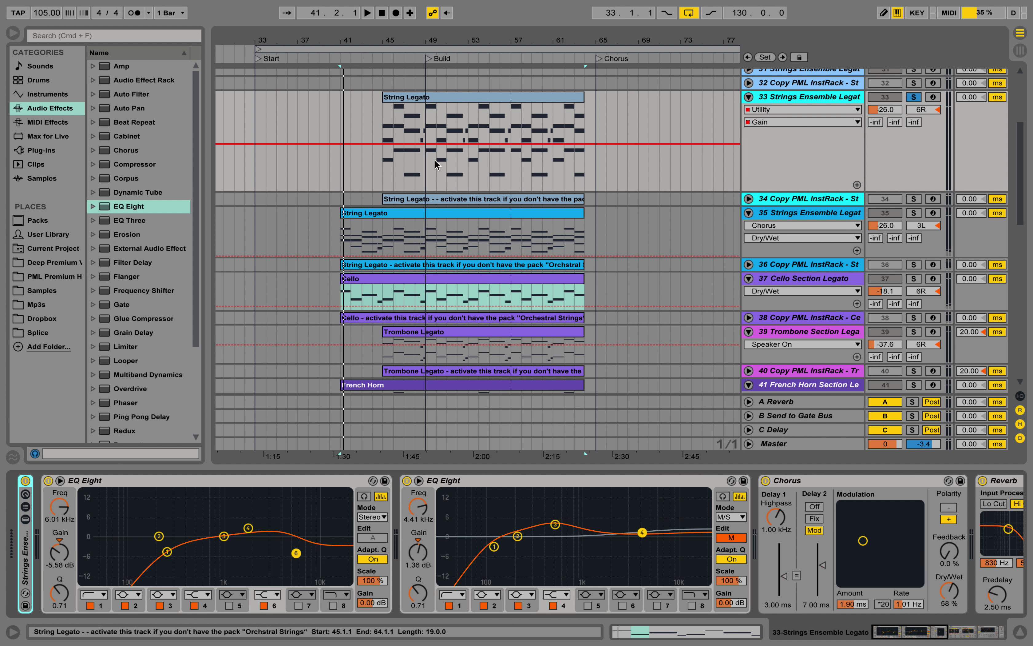
click(381, 118)
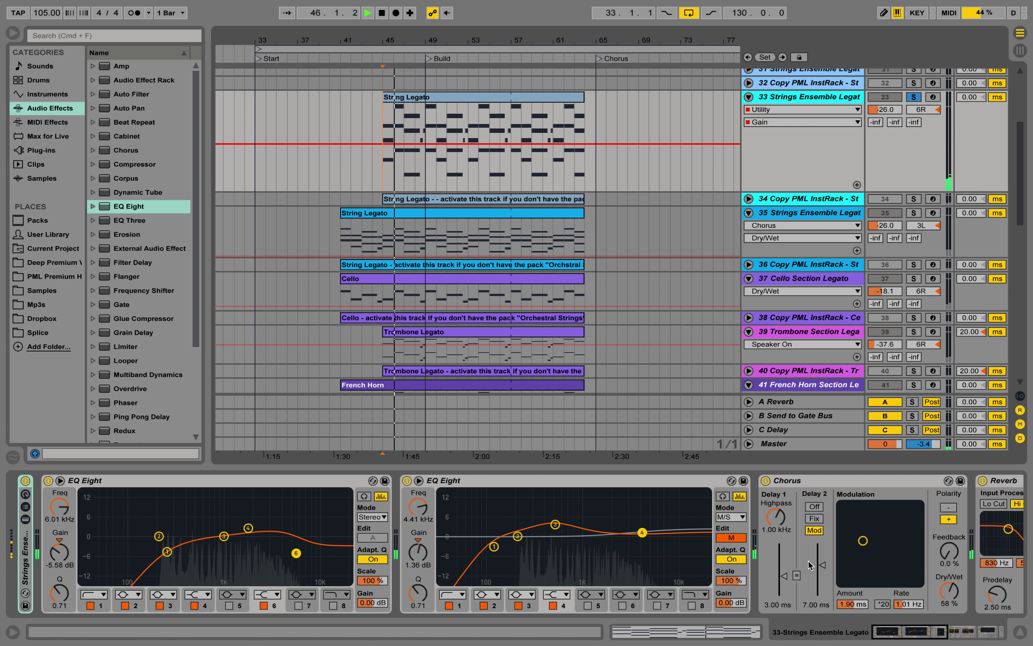
scroll(808, 561, right, 10)
scroll(808, 564, right, 8)
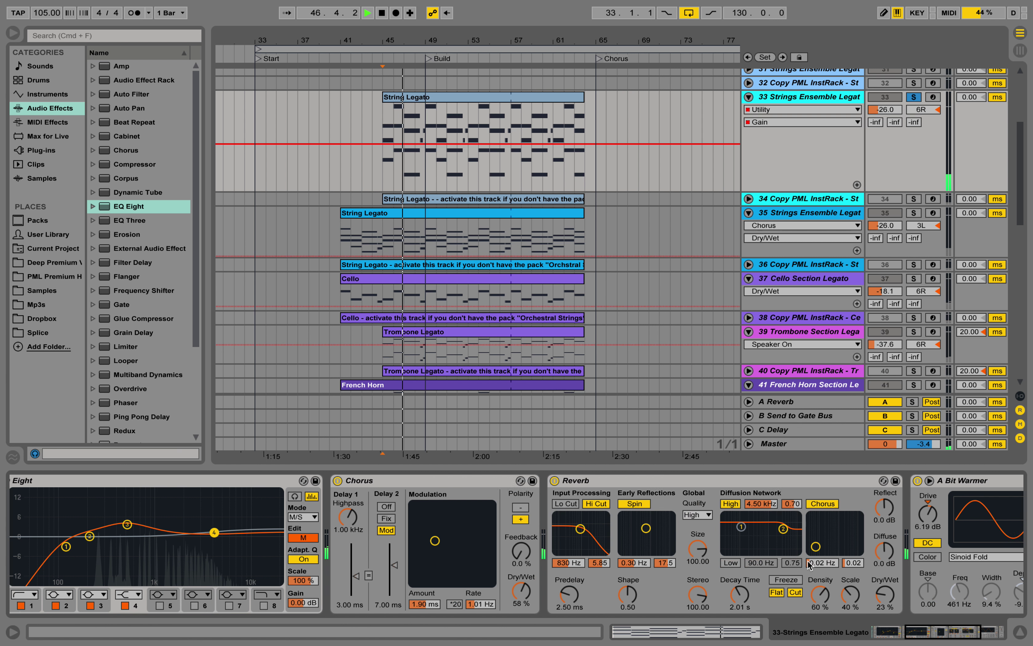
scroll(808, 564, right, 2)
scroll(808, 564, right, 1)
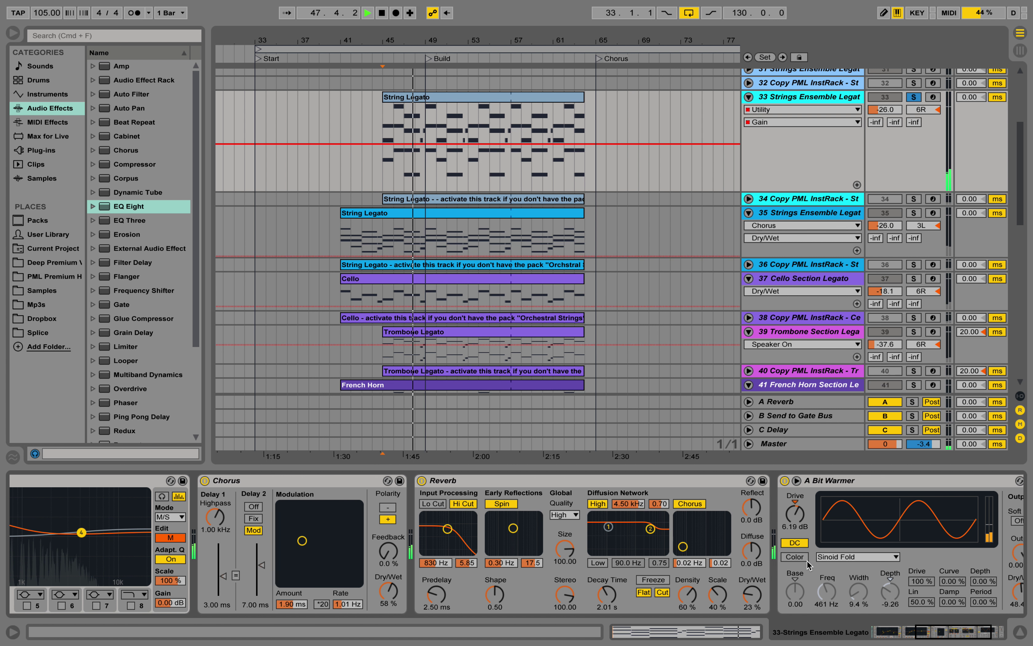
Step: Examine the chord notes of track 33's String Legato clip at an enlarged scale during playback, and close the note editor
double_click(475, 98)
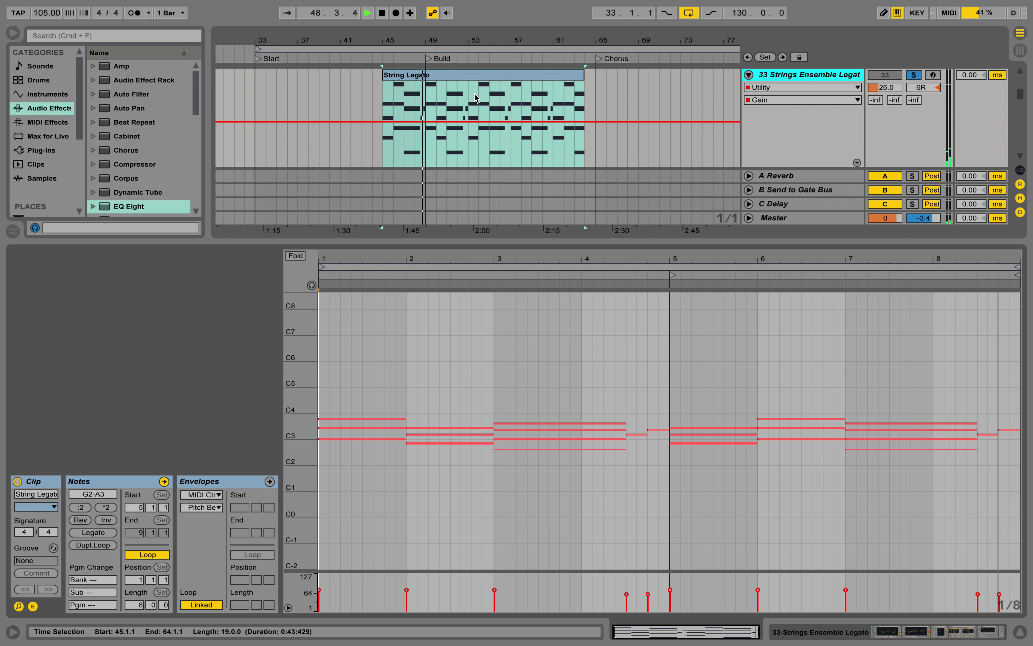
drag(301, 439, 336, 439)
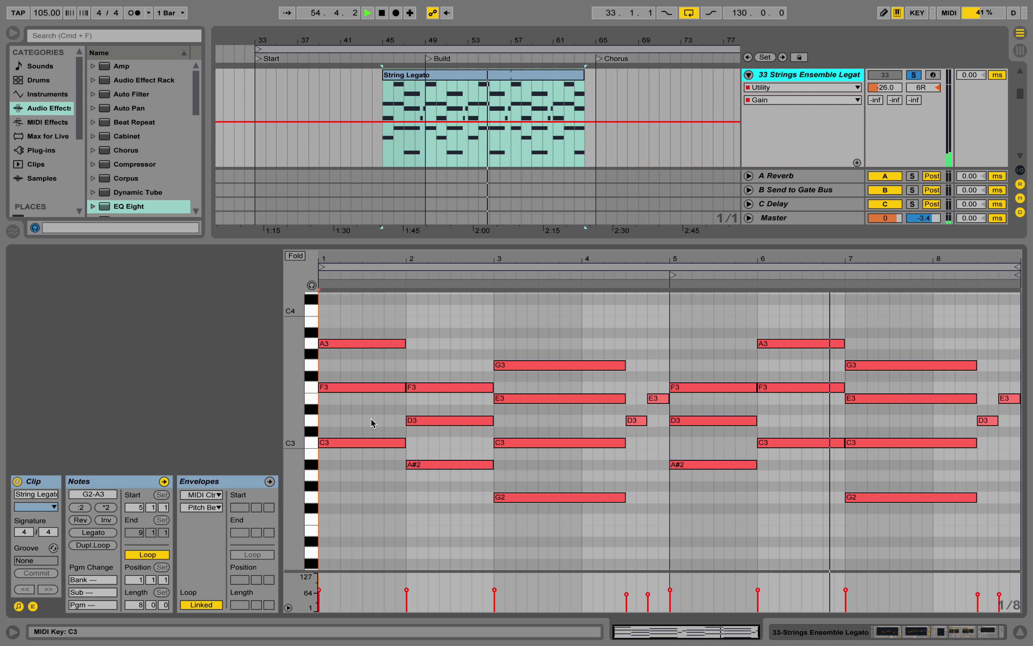
click(1020, 632)
Step: Solo the 29 Guitar Mute track, select it and unfold it
scroll(376, 171, up, 6)
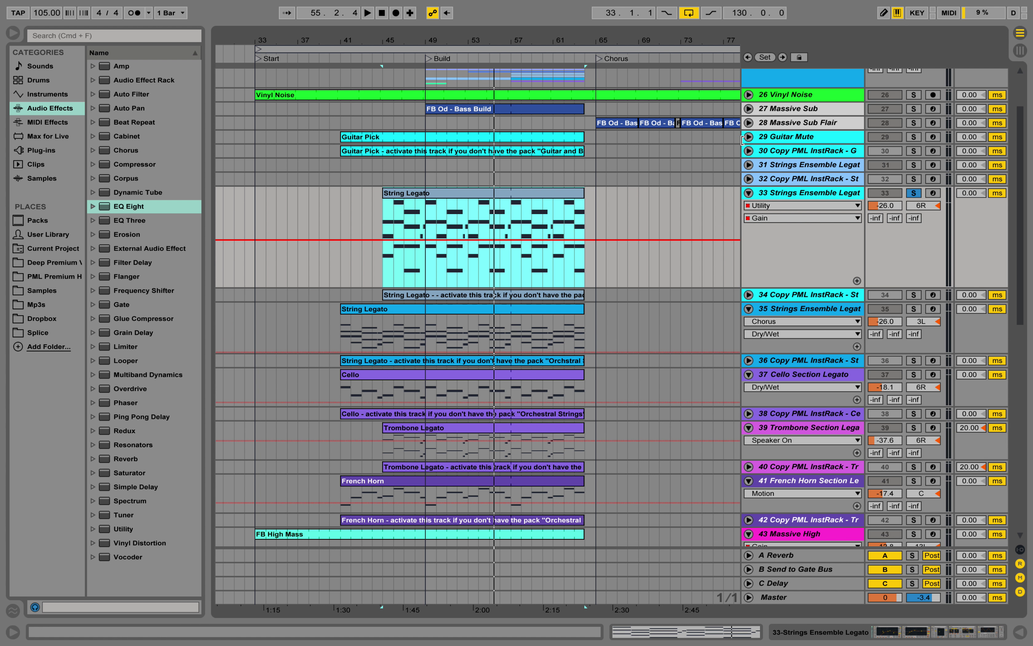
click(914, 136)
click(788, 139)
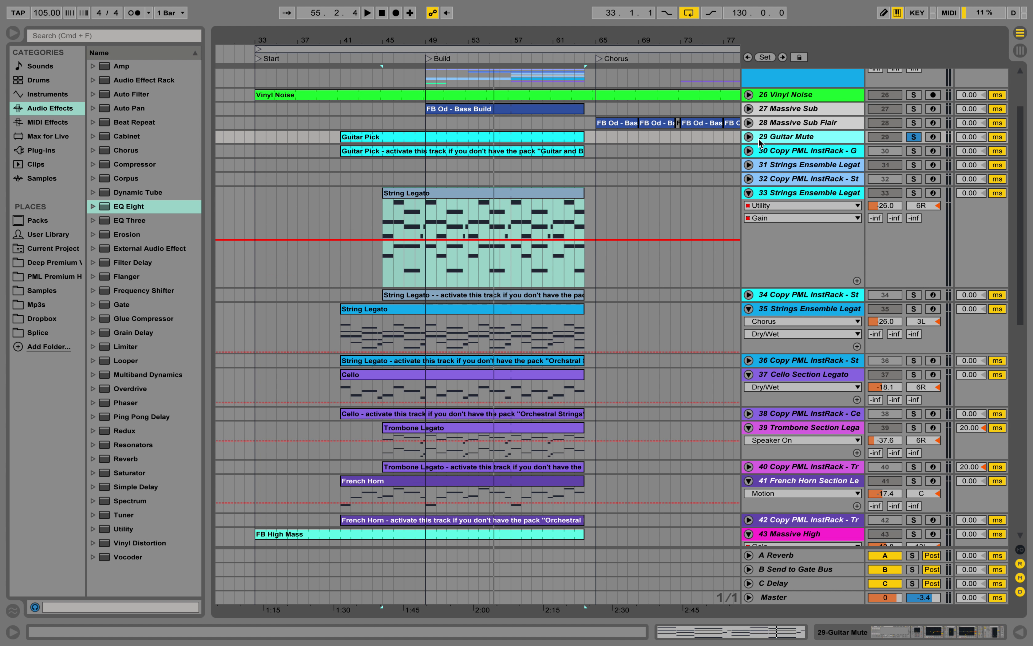
click(748, 136)
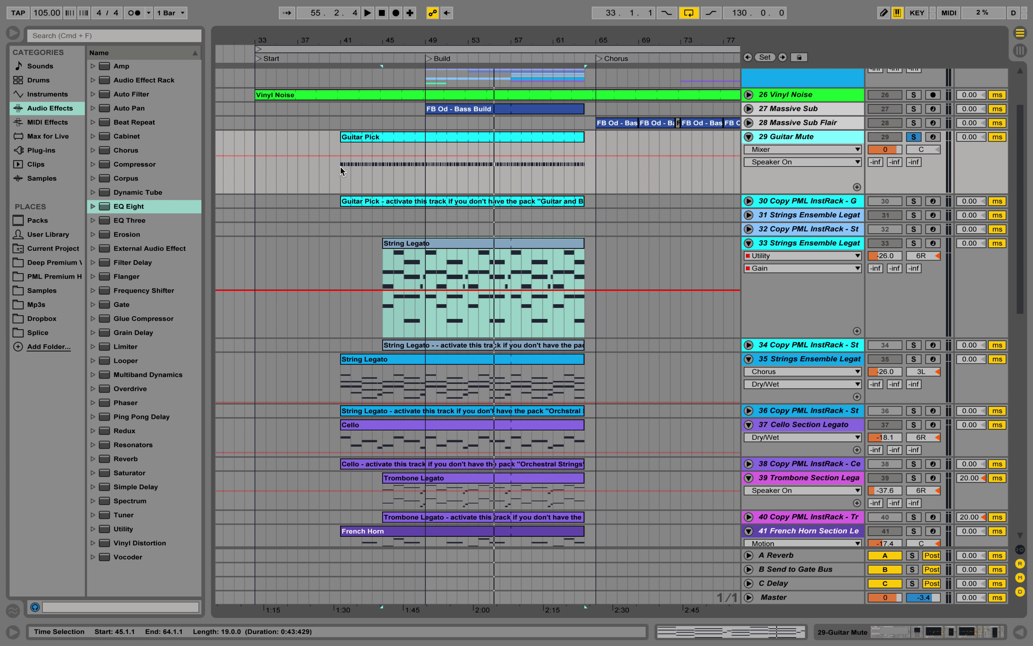
Step: Examine the notes of the Guitar Pick clip while playing the soloed guitar part, and stop playback
double_click(349, 137)
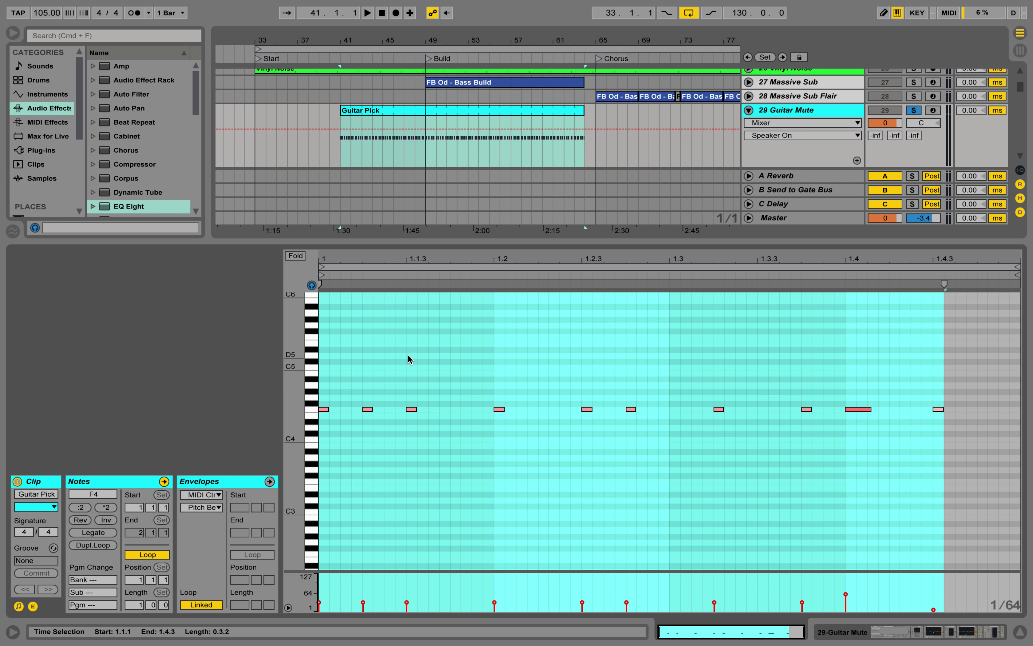
click(408, 356)
key(space)
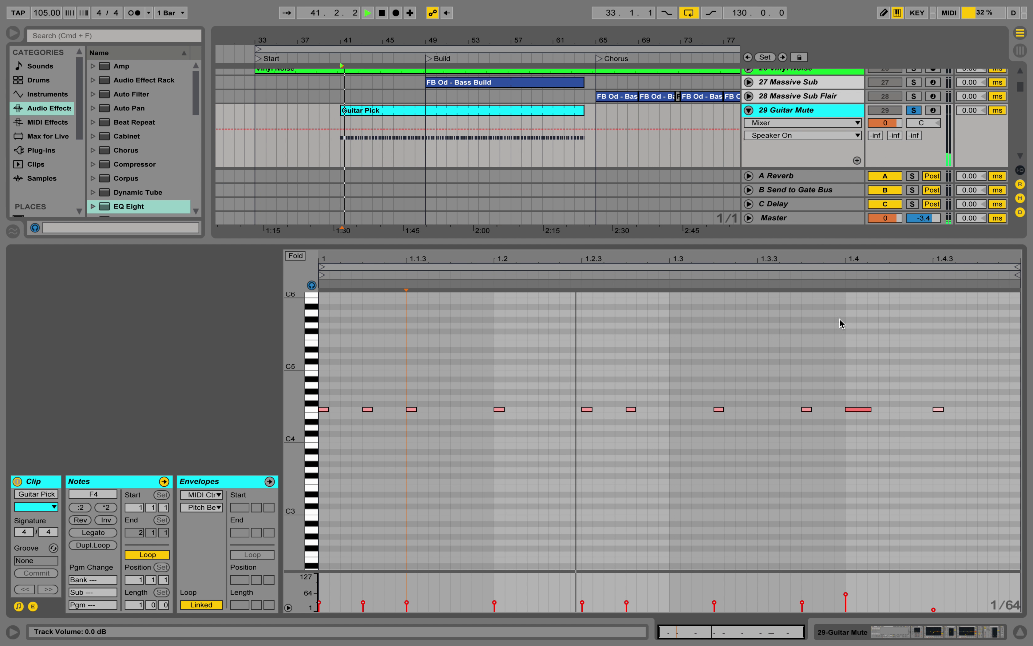
click(832, 362)
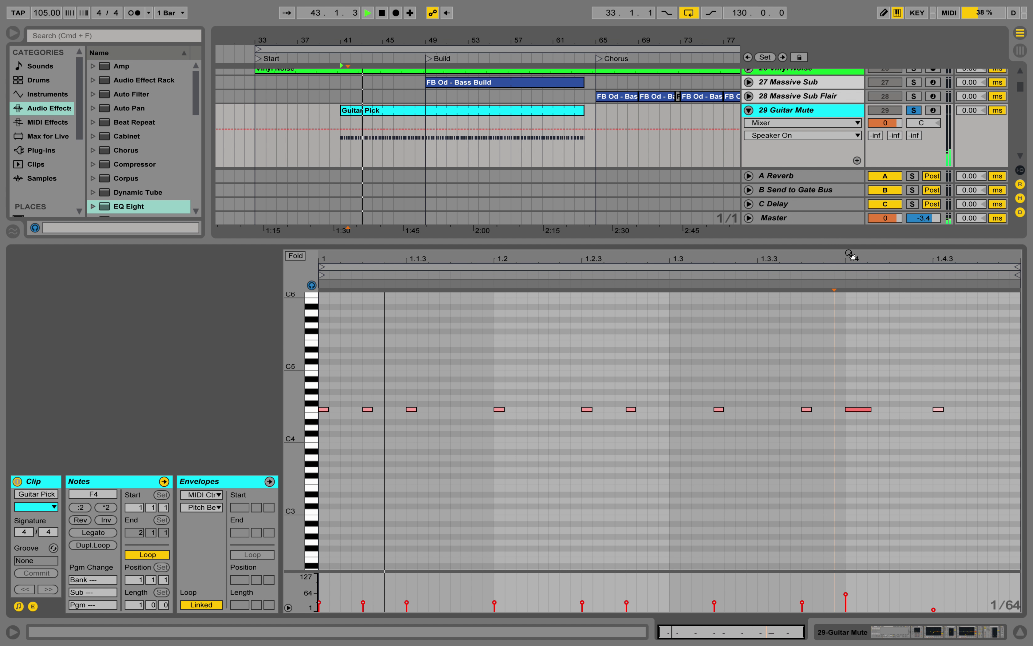
key(space)
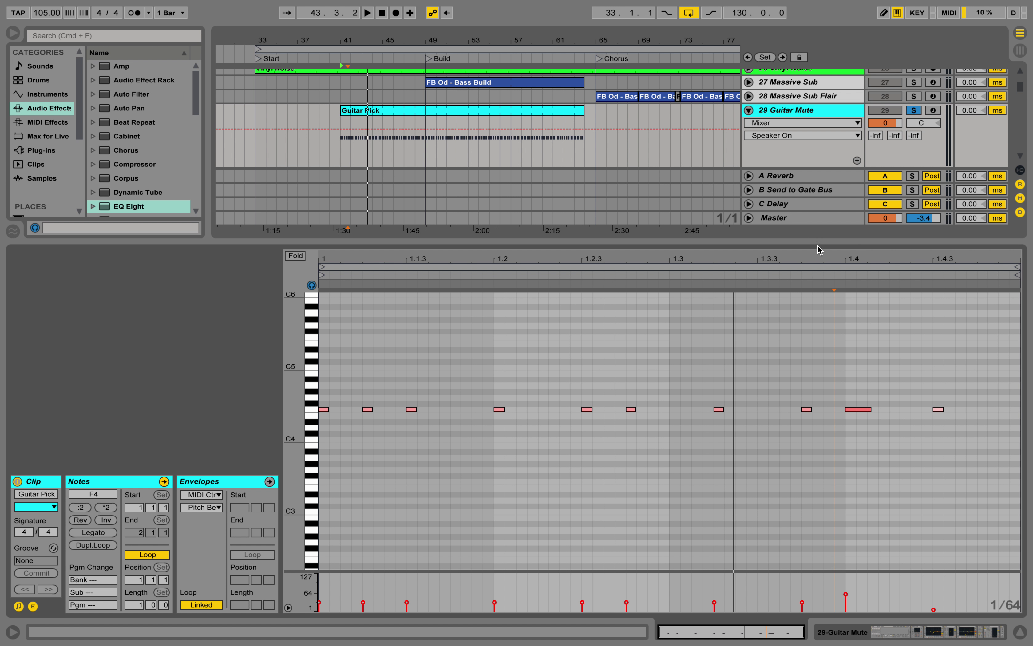
Step: Shrink the note editor and show the Guitar Mute device chain with its instrument rack folded
drag(817, 240, 805, 449)
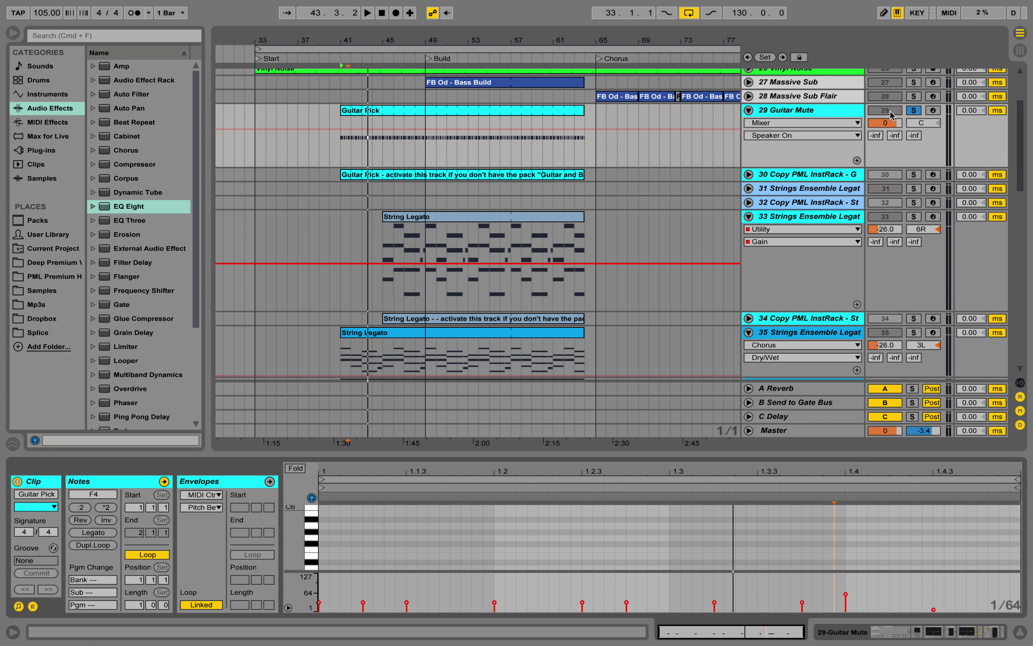
double_click(796, 112)
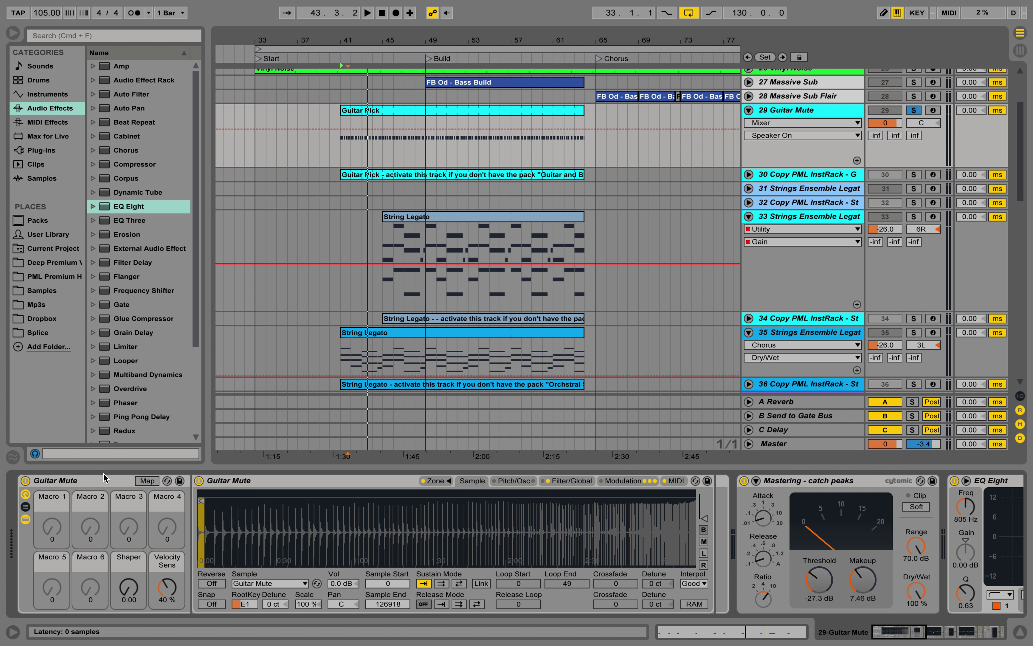
double_click(65, 483)
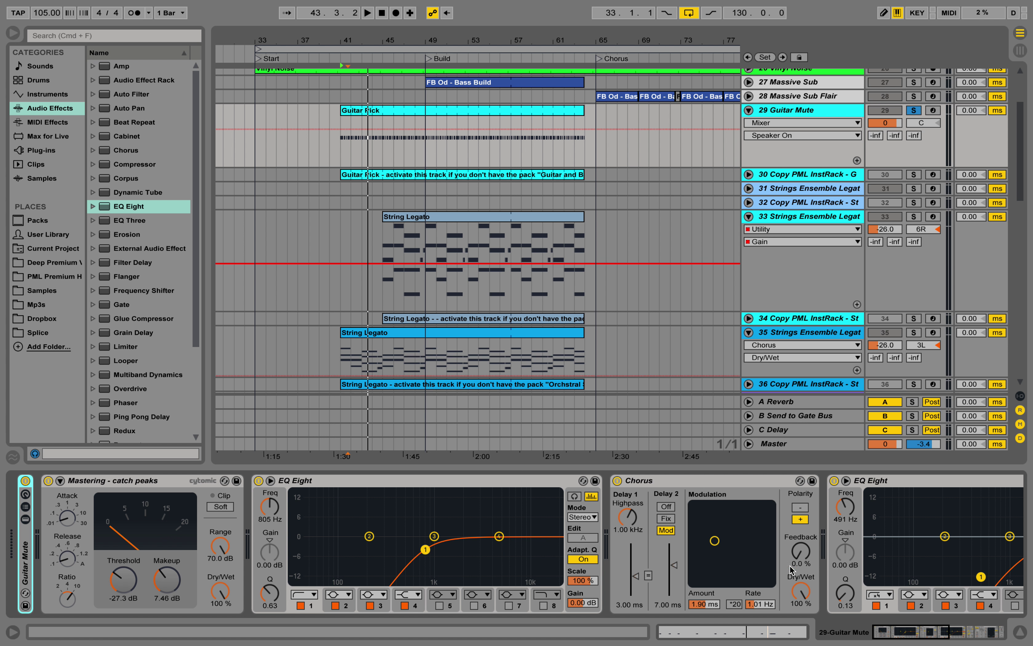
Step: Compare the soloed guitar part with its Chorus bypassed and with the Chorus switched back on
click(617, 481)
key(space)
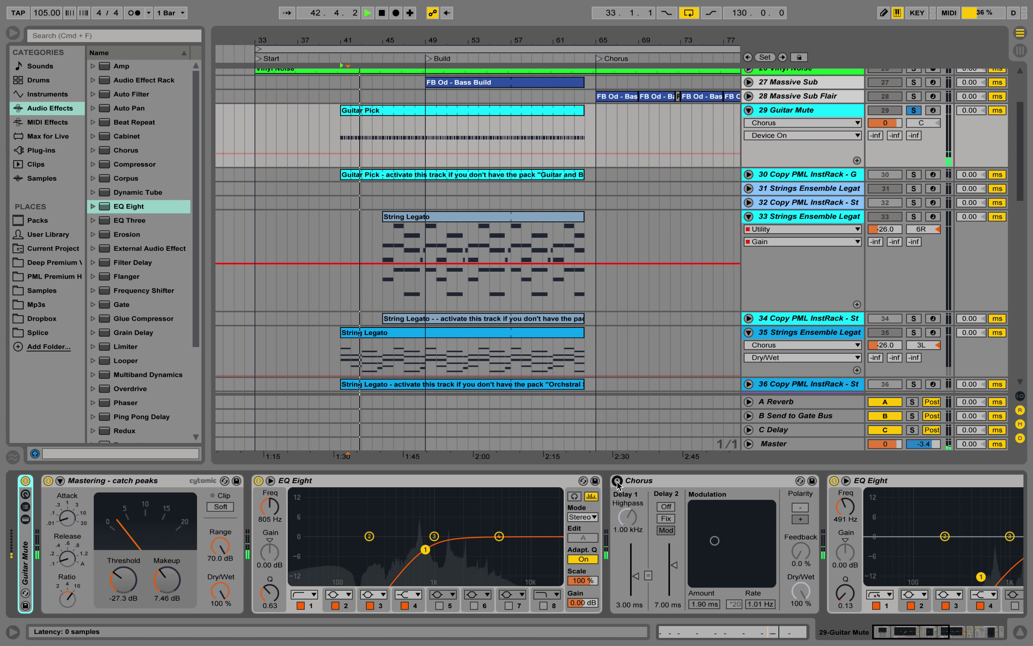
key(space)
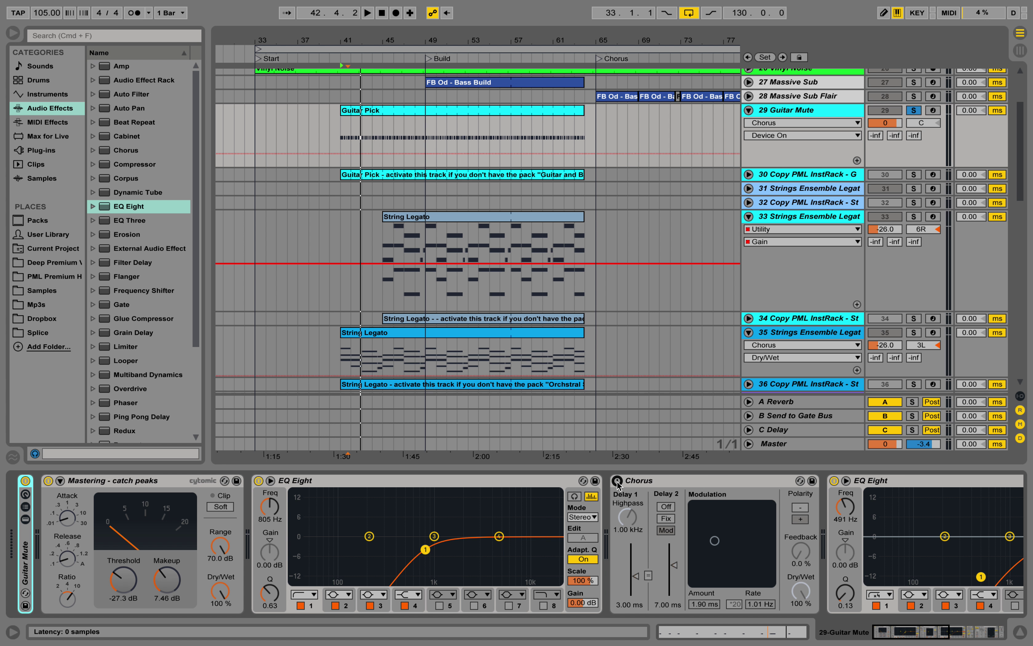
click(617, 482)
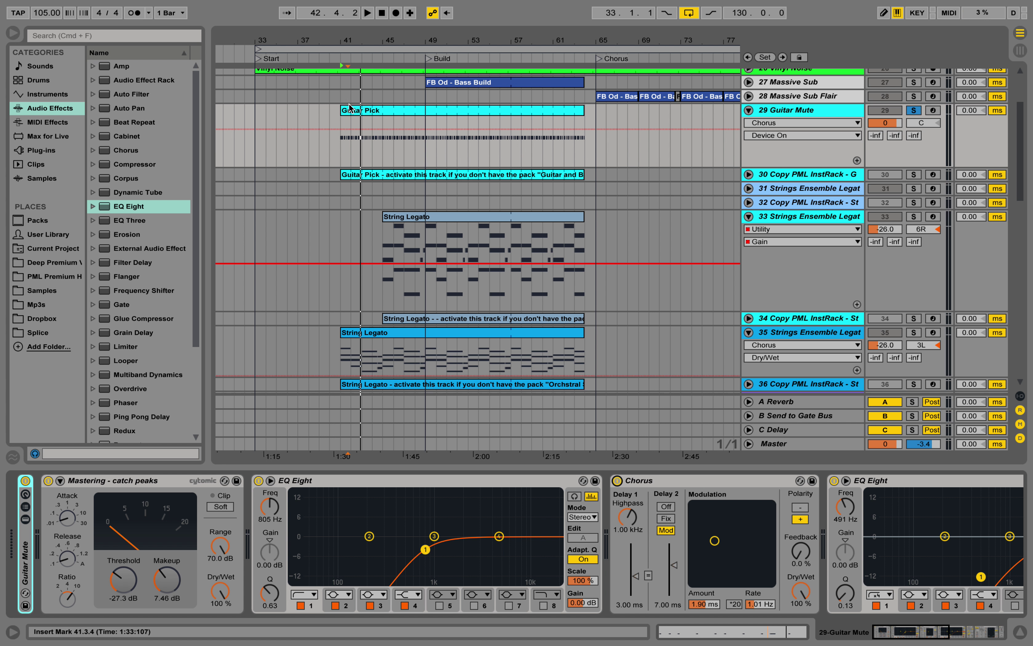
key(space)
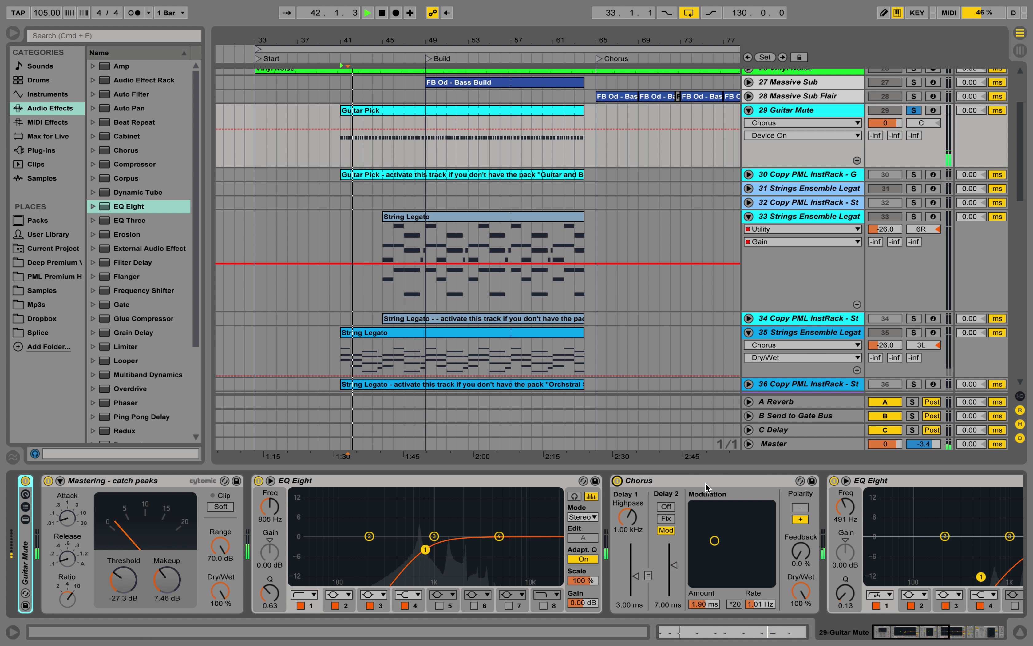
key(space)
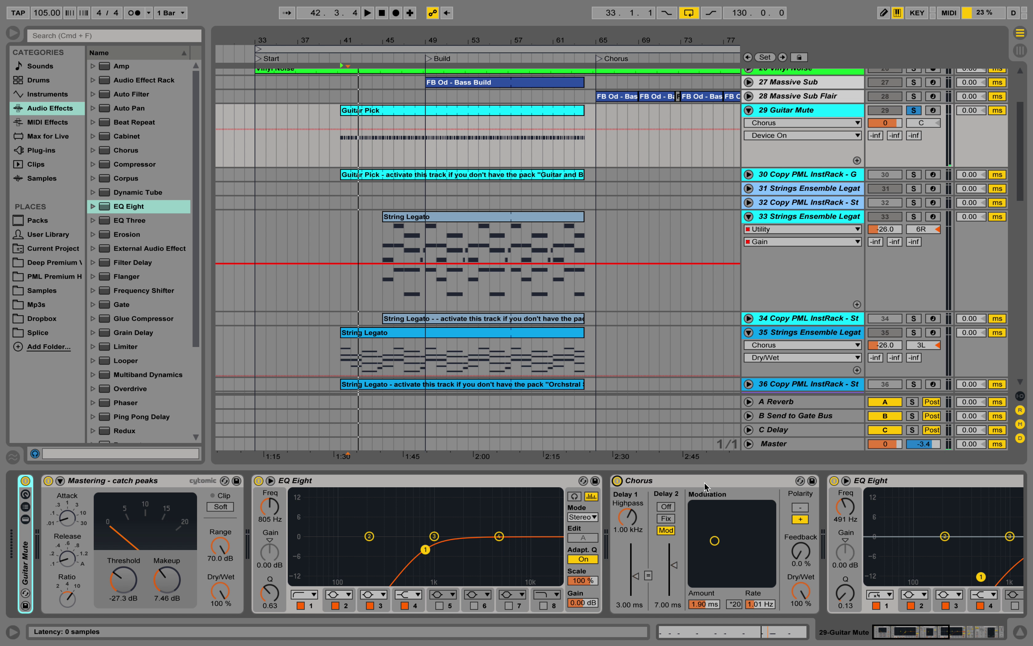
Step: Examine the guitar's second EQ Eight with its M/S mode, the Simple Delay and Compressor Sidechain, and play the part again
scroll(718, 430, right, 3)
scroll(718, 429, down, 1)
scroll(715, 427, up, 1)
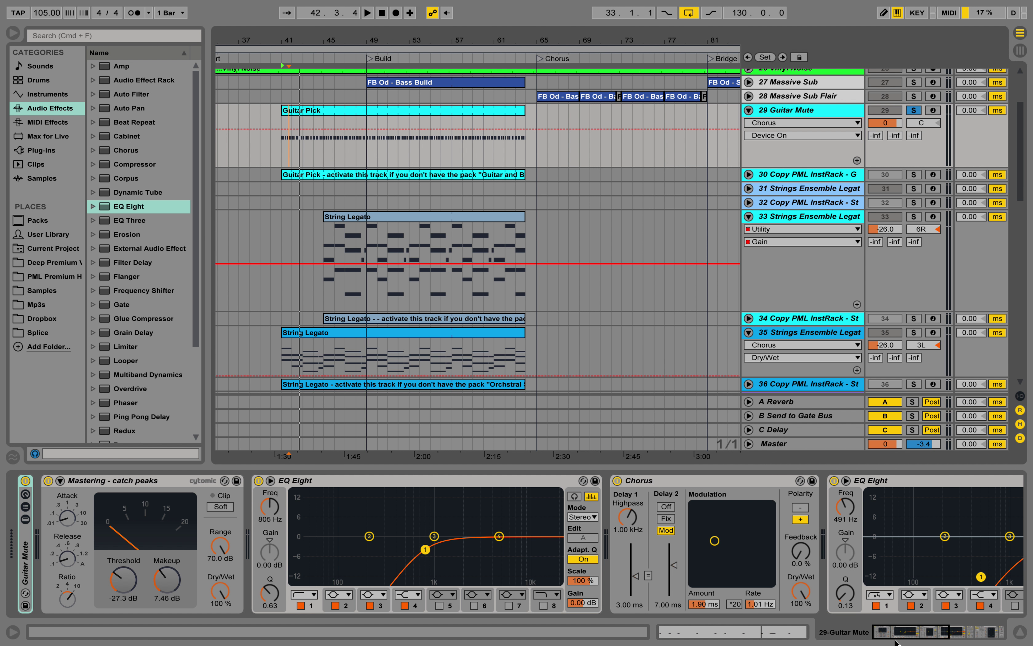
drag(891, 639, 942, 628)
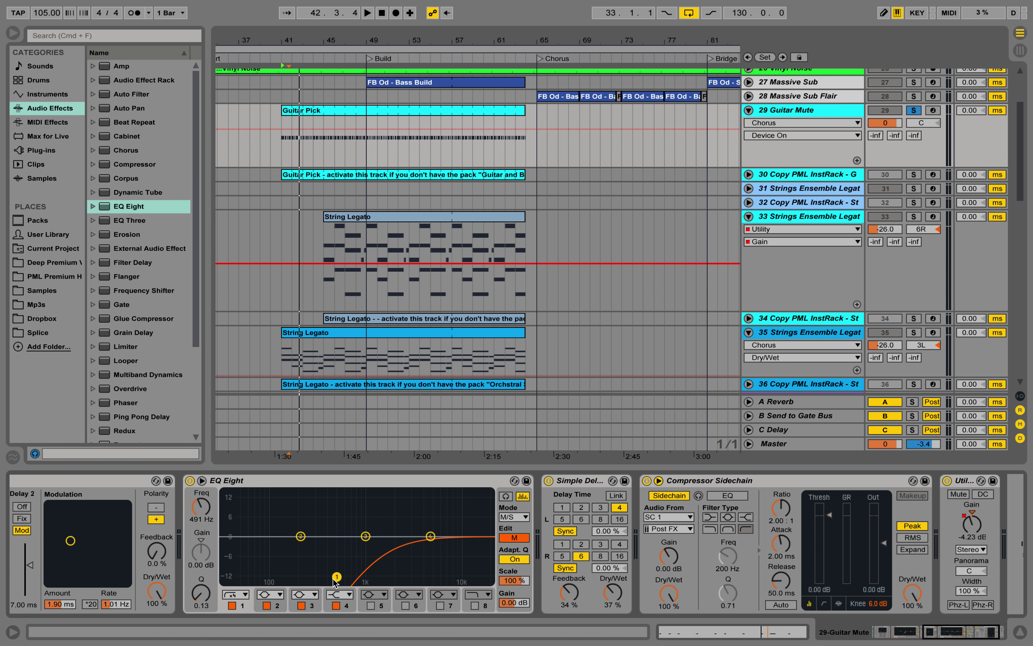
click(511, 522)
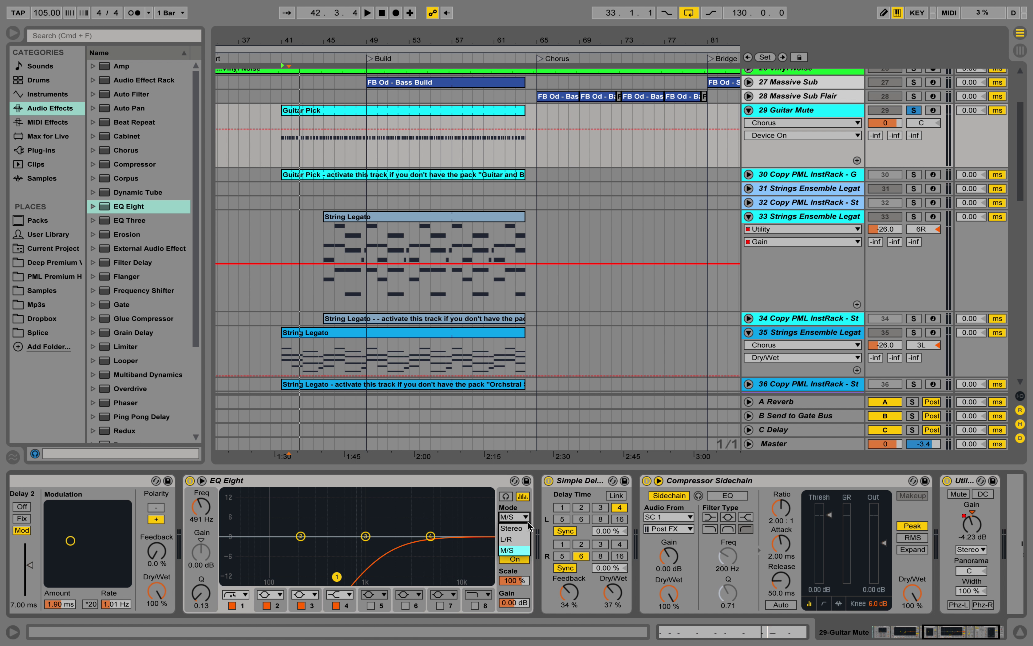
click(518, 553)
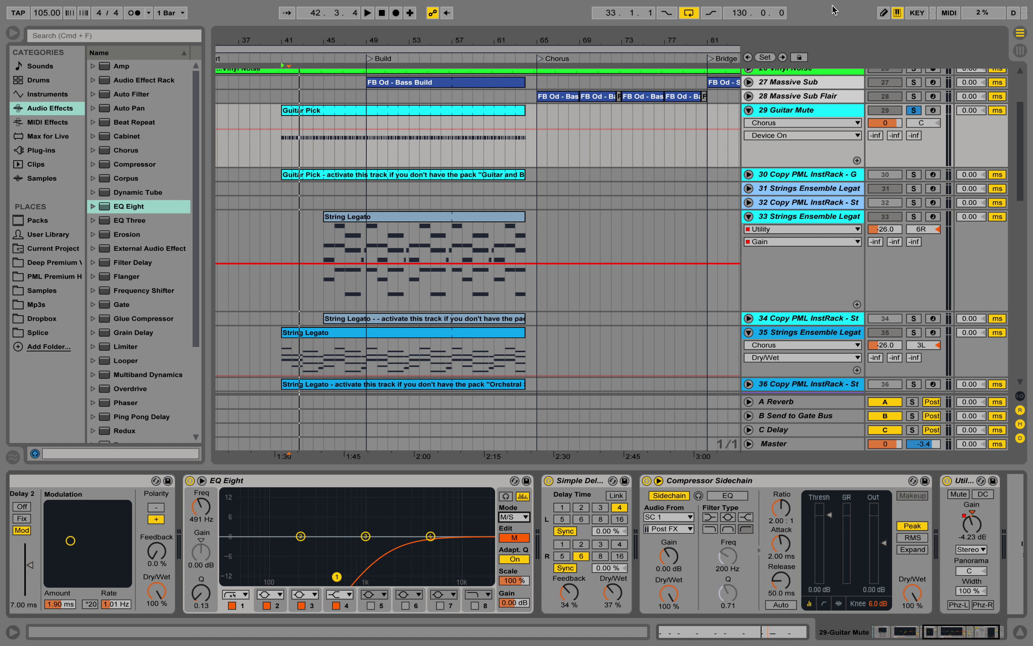
key(space)
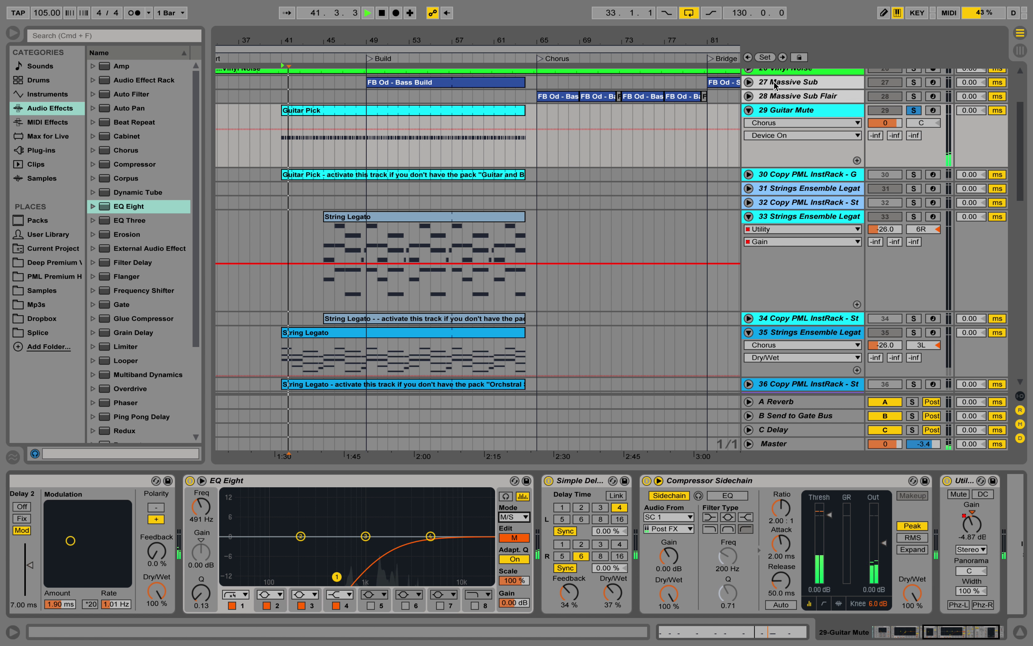
key(space)
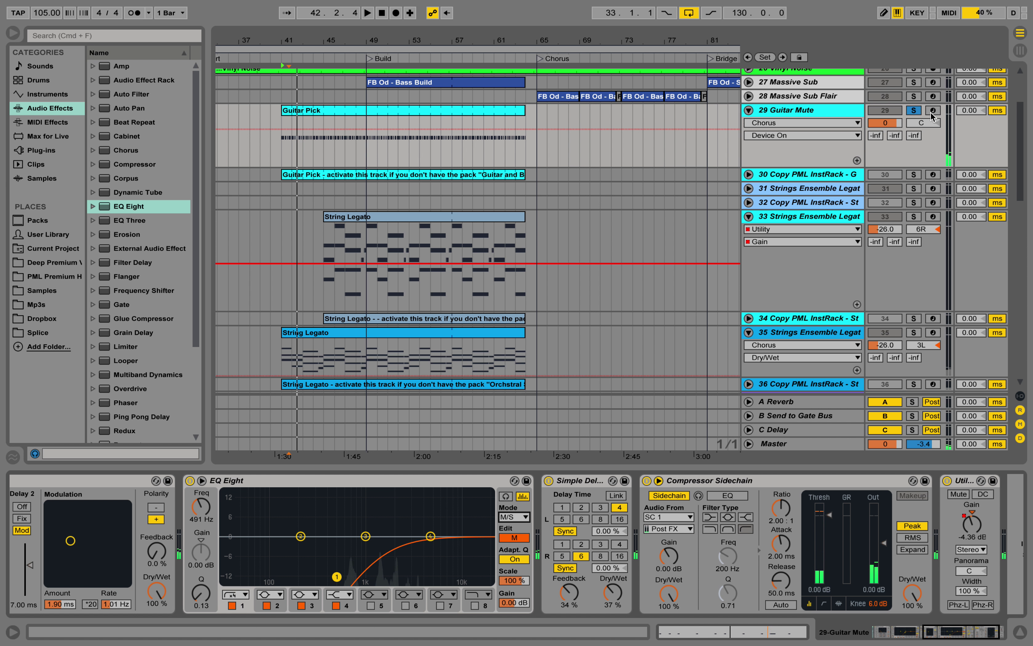
Step: Unfold the Massive Sub track, set the playback start to bar 49 at the Build, and solo the track
click(783, 81)
click(750, 81)
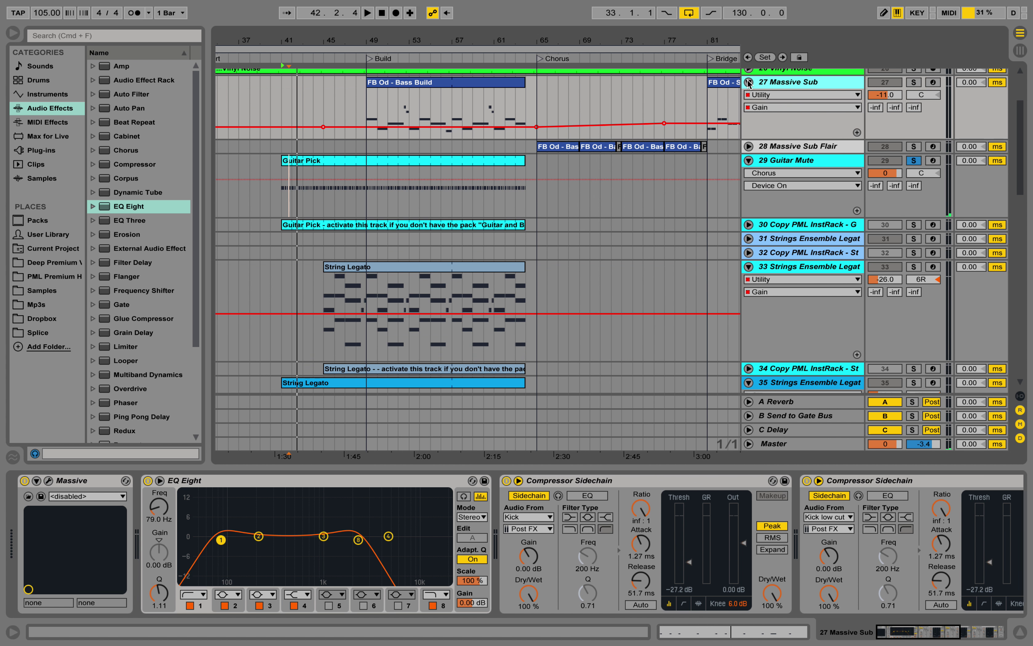
click(367, 105)
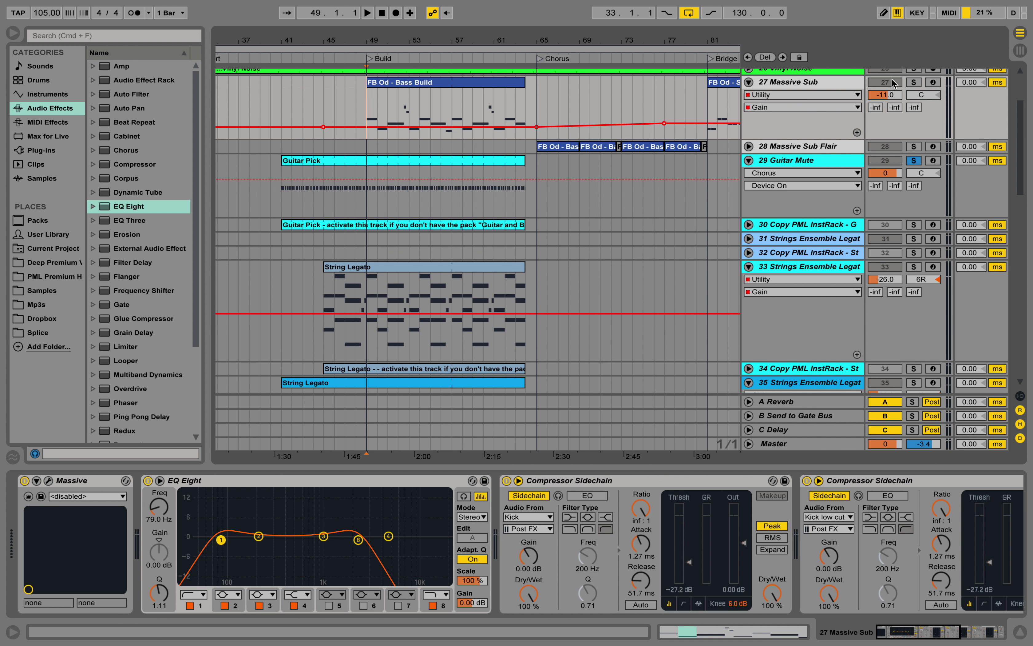
click(914, 83)
Step: Examine the Massive Sub's synth patch and the sidechain compressors and Utility in its device chain, and find the kick tracks feeding them
click(49, 481)
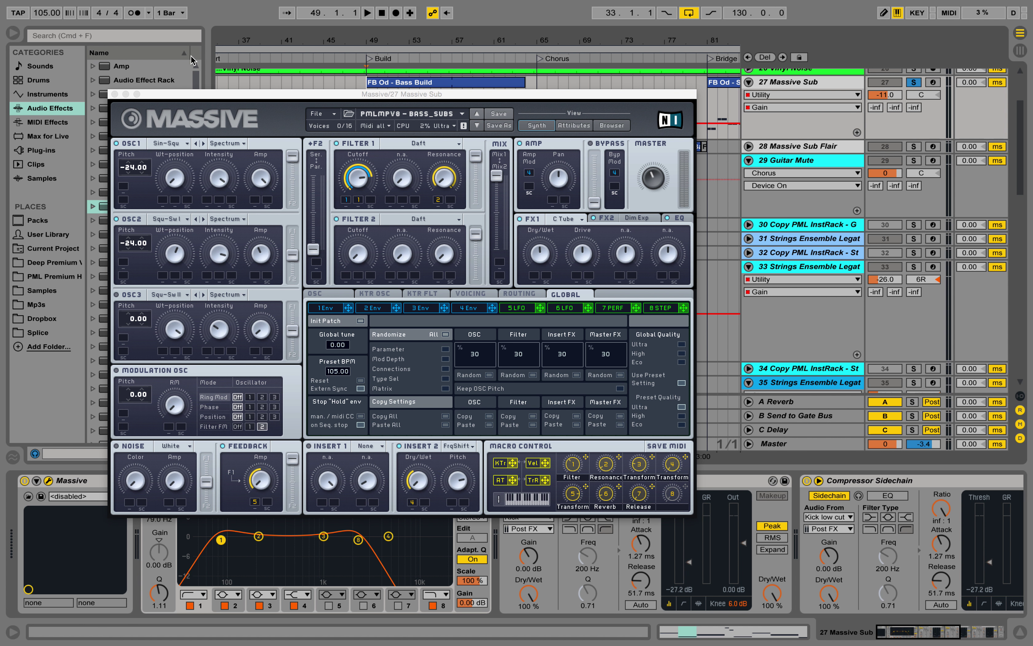
click(114, 94)
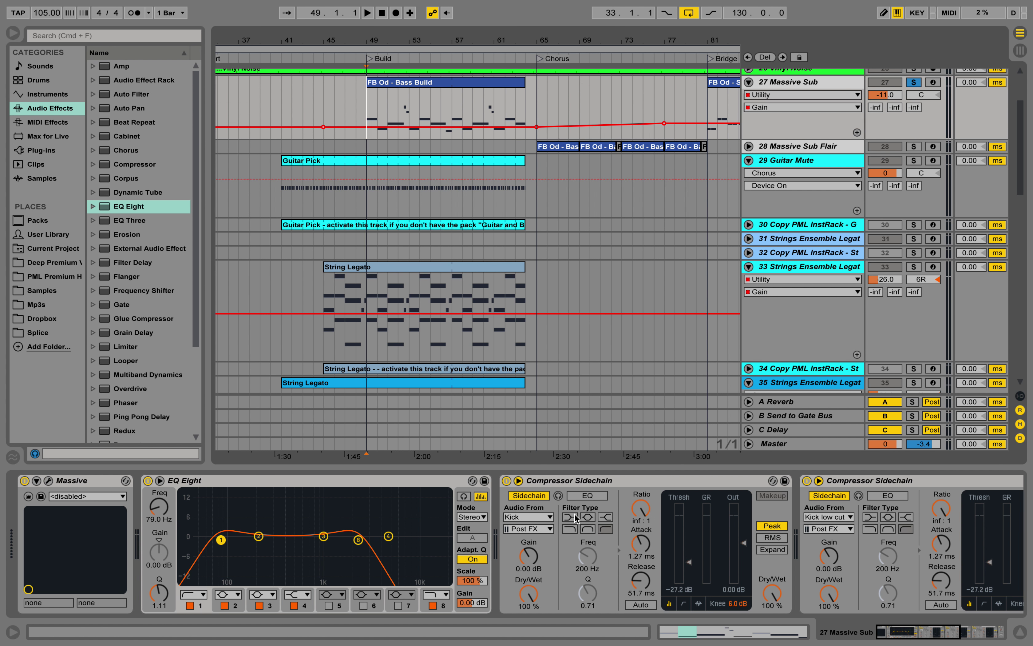
drag(913, 635, 957, 639)
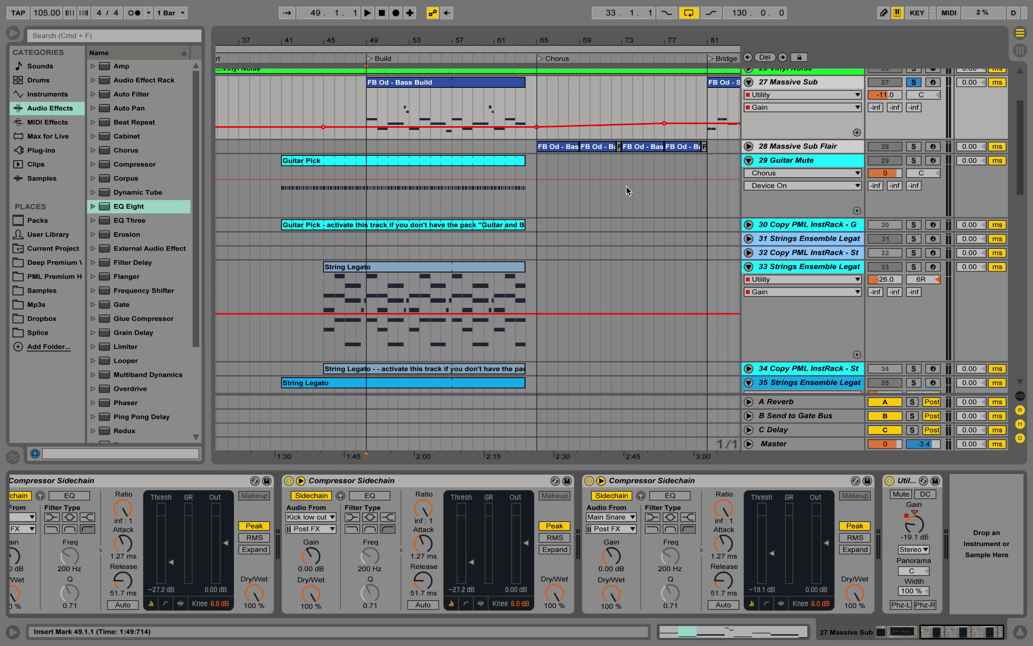
scroll(587, 251, up, 5)
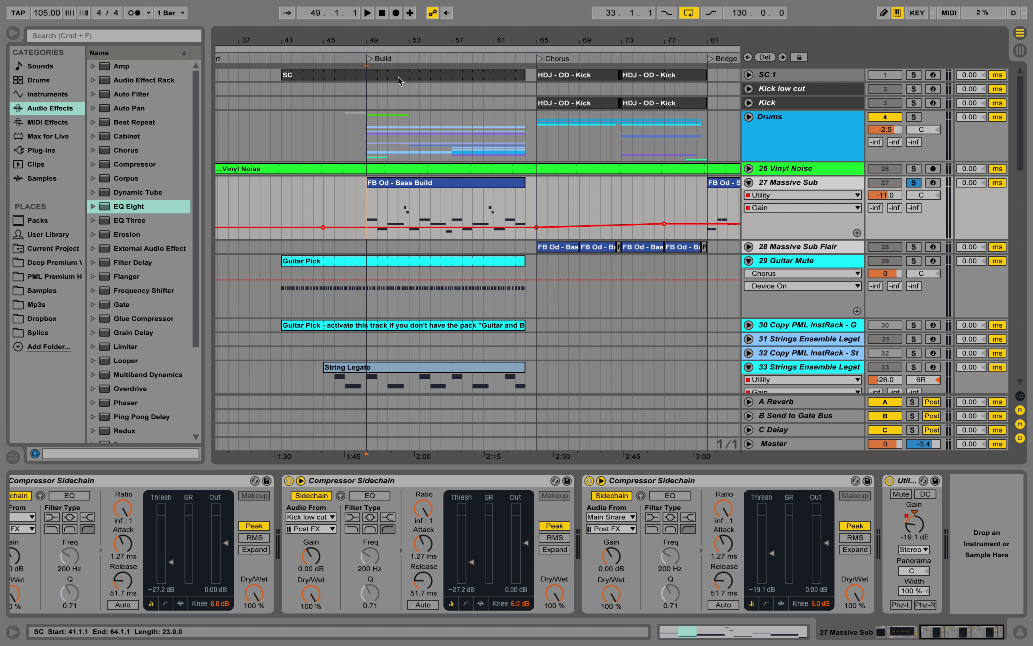
Step: Unsolo the Massive Sub and play the full mix from bar 49 while looking through all tracks down to the vocal shots
click(914, 183)
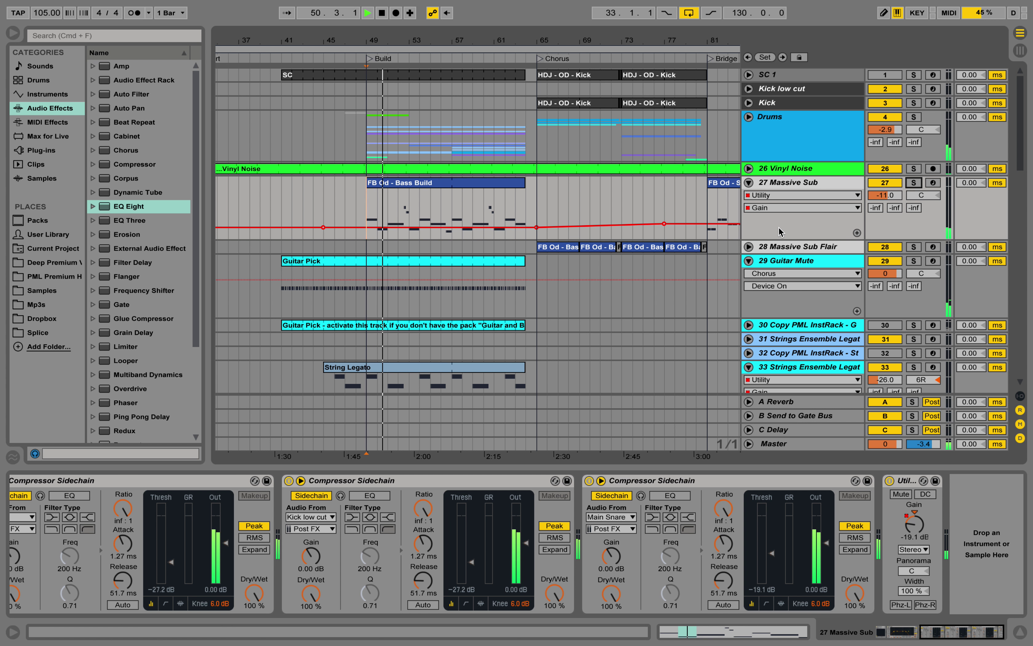
scroll(725, 239, down, 3)
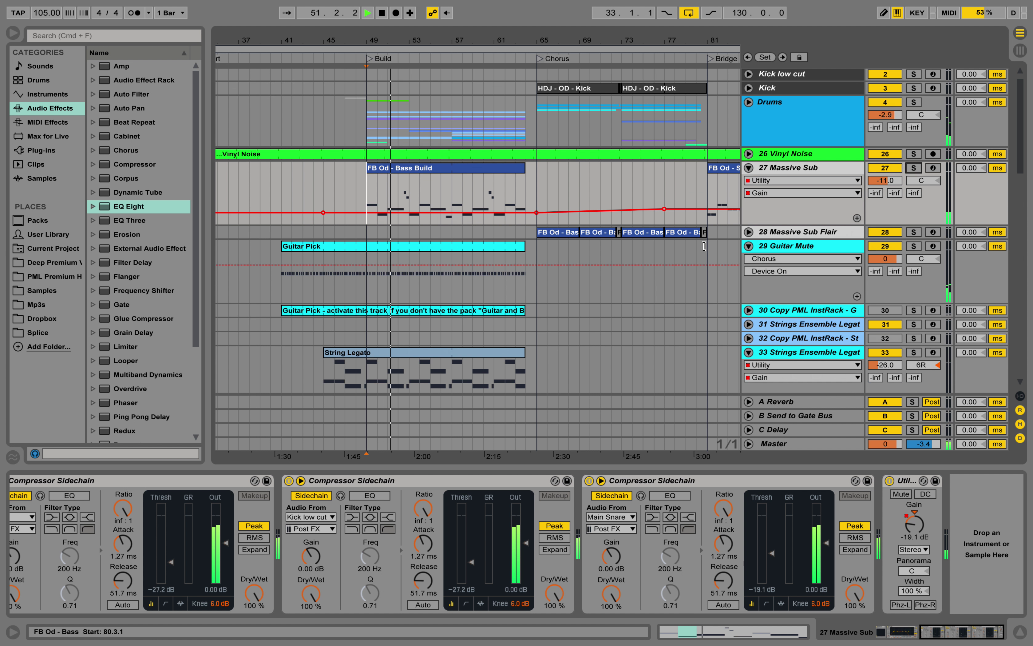
scroll(703, 246, down, 3)
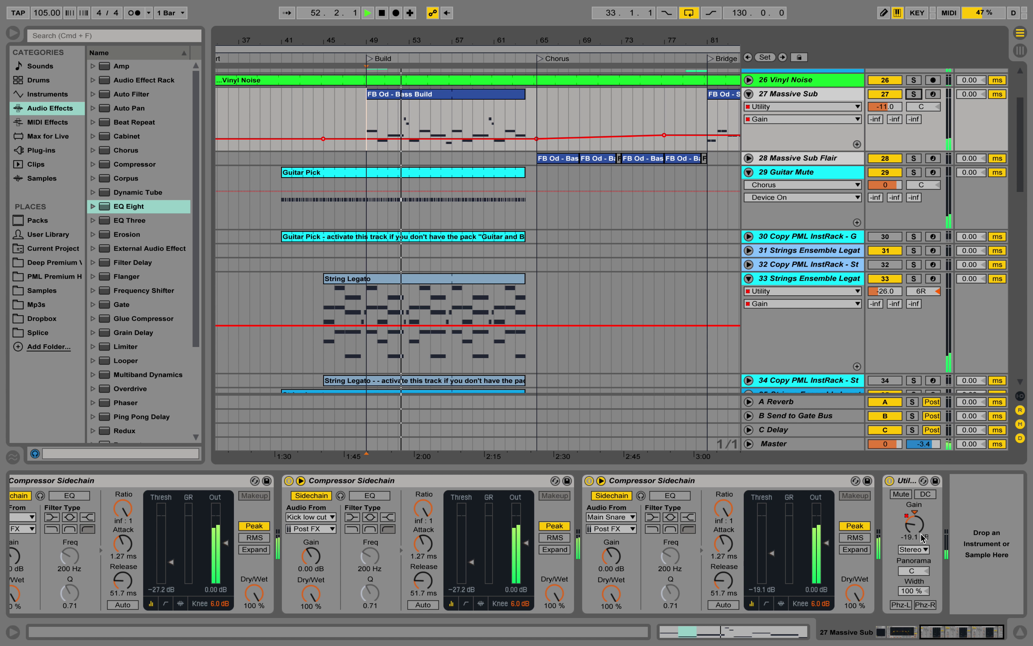
scroll(610, 211, up, 6)
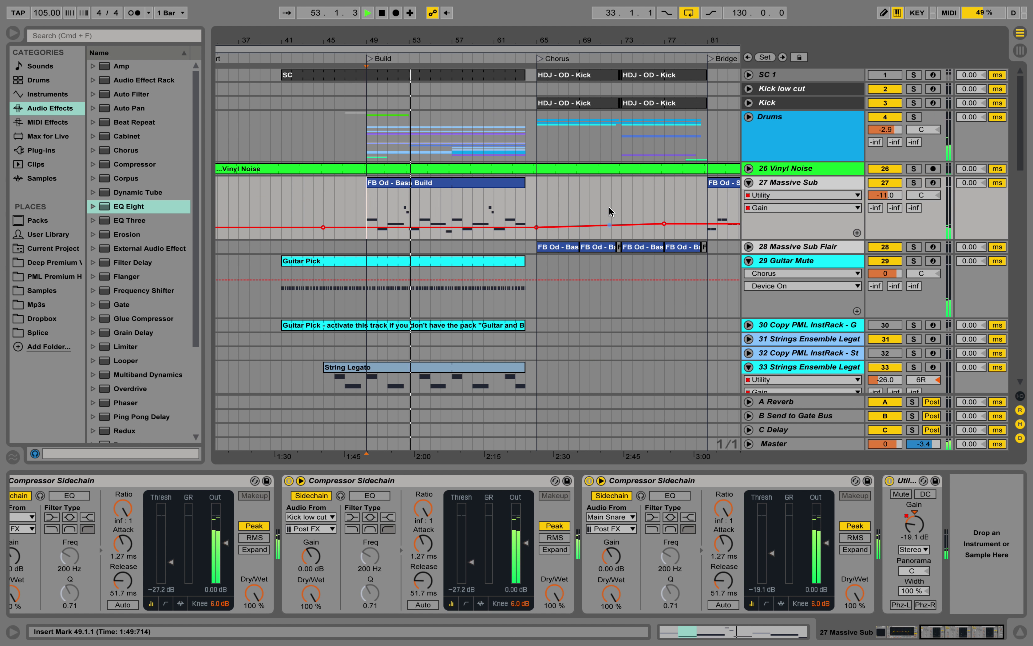
scroll(610, 211, down, 20)
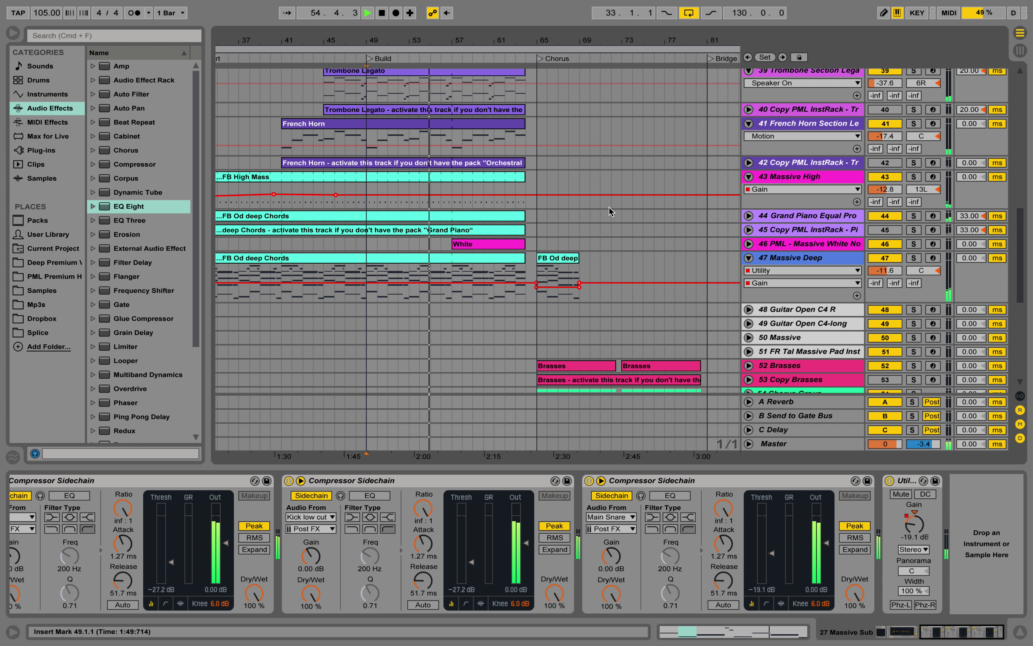
scroll(609, 206, down, 9)
scroll(610, 209, down, 11)
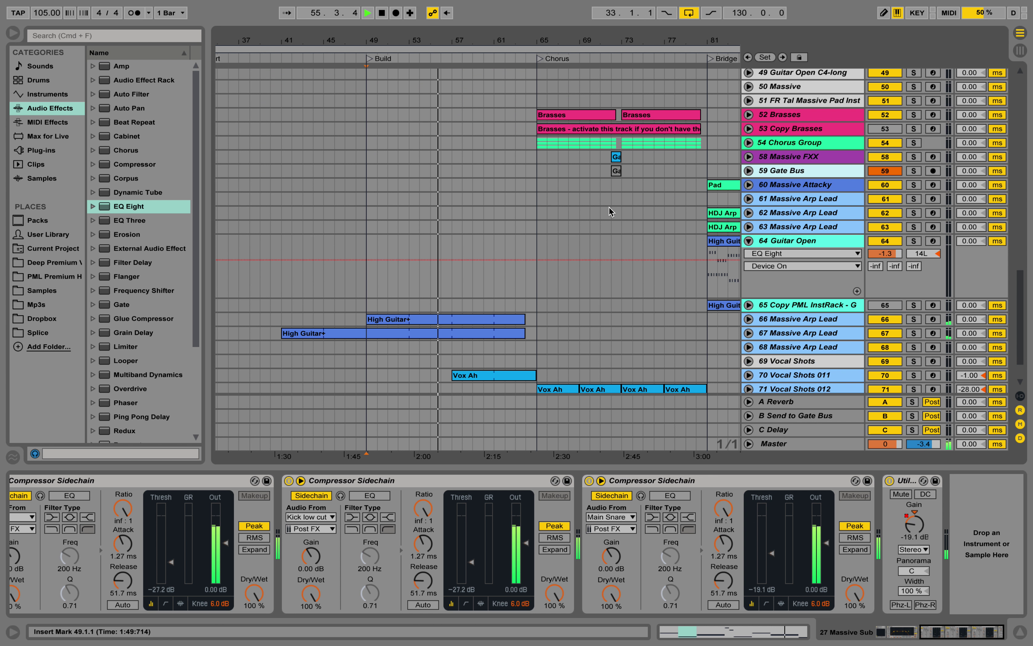
key(space)
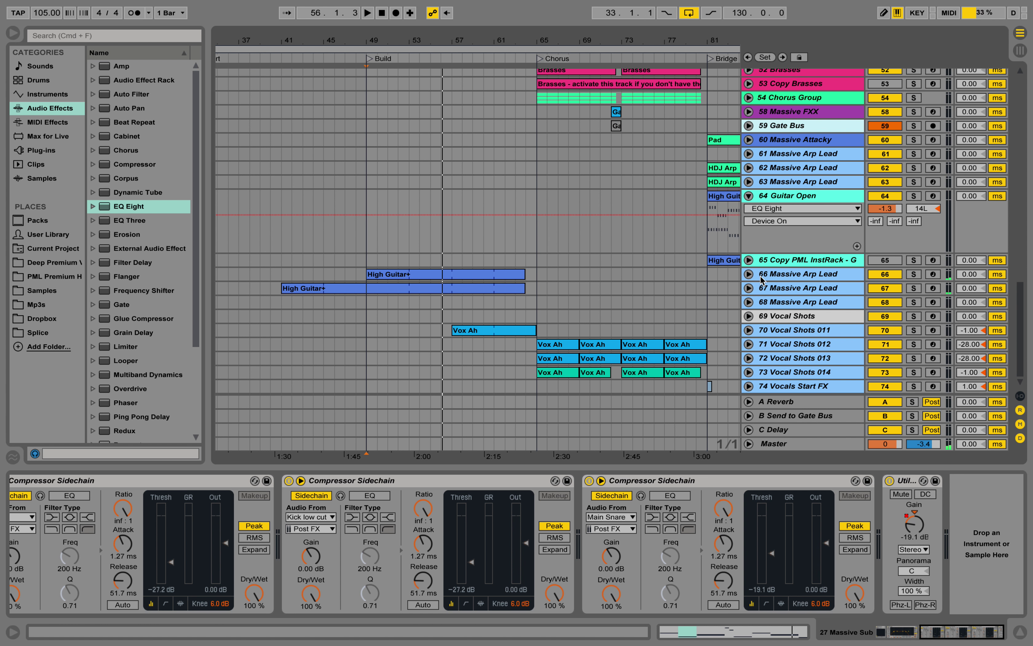
Step: Unfold track 66 Massive Arp Lead, show its device chain, and set the playback start to bar 49
click(749, 275)
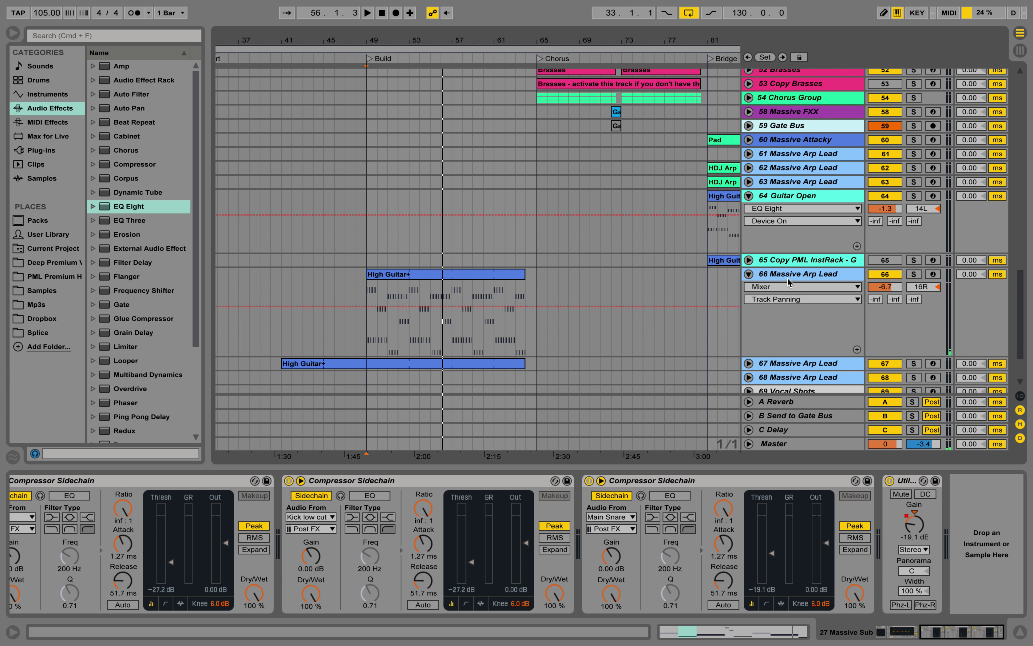
scroll(790, 271, down, 5)
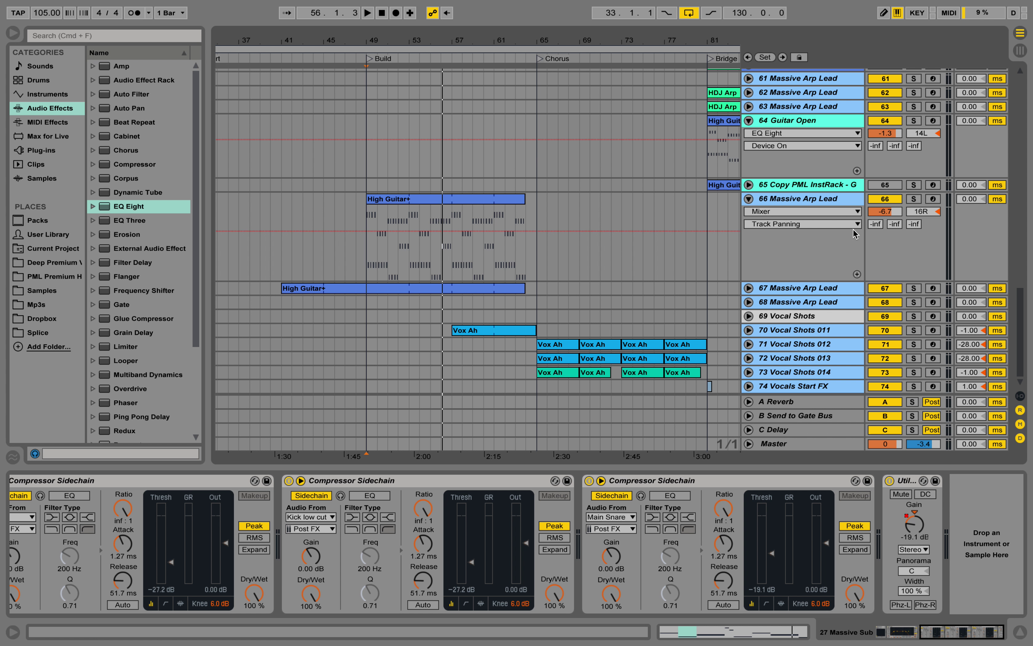
click(832, 202)
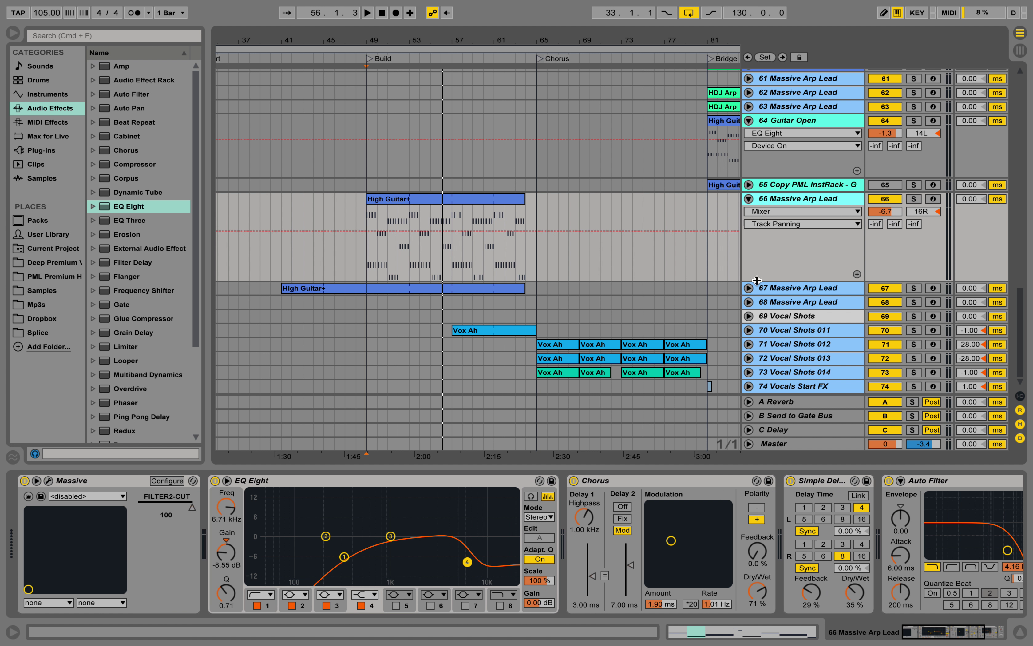
click(368, 218)
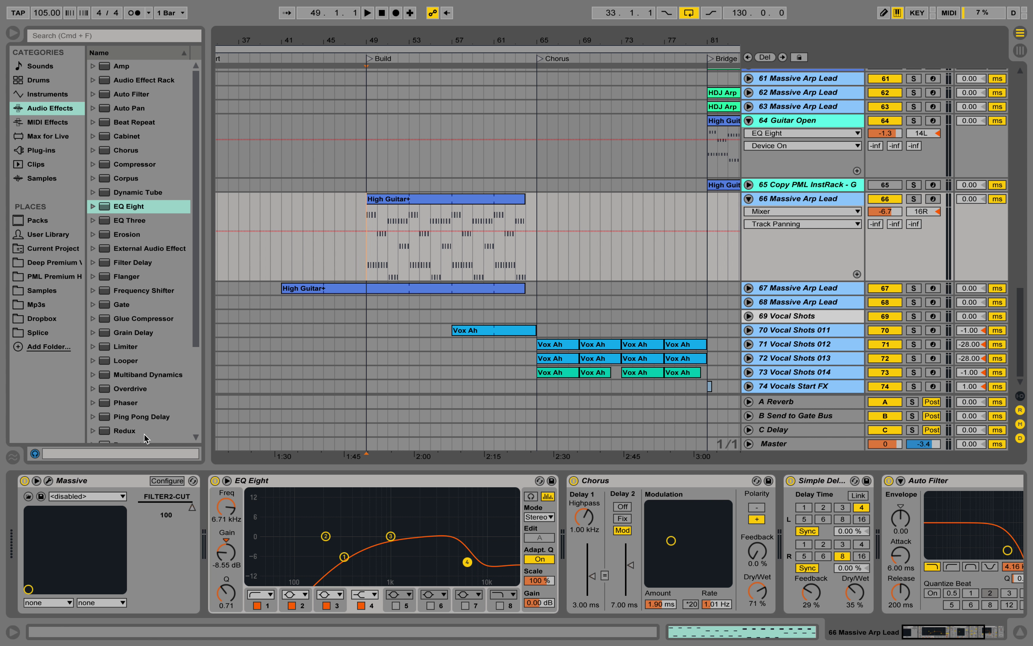
Step: Open the Arp Lead's Massive synth and examine its oscillator page and the Voicing page with the unisono spread
click(49, 481)
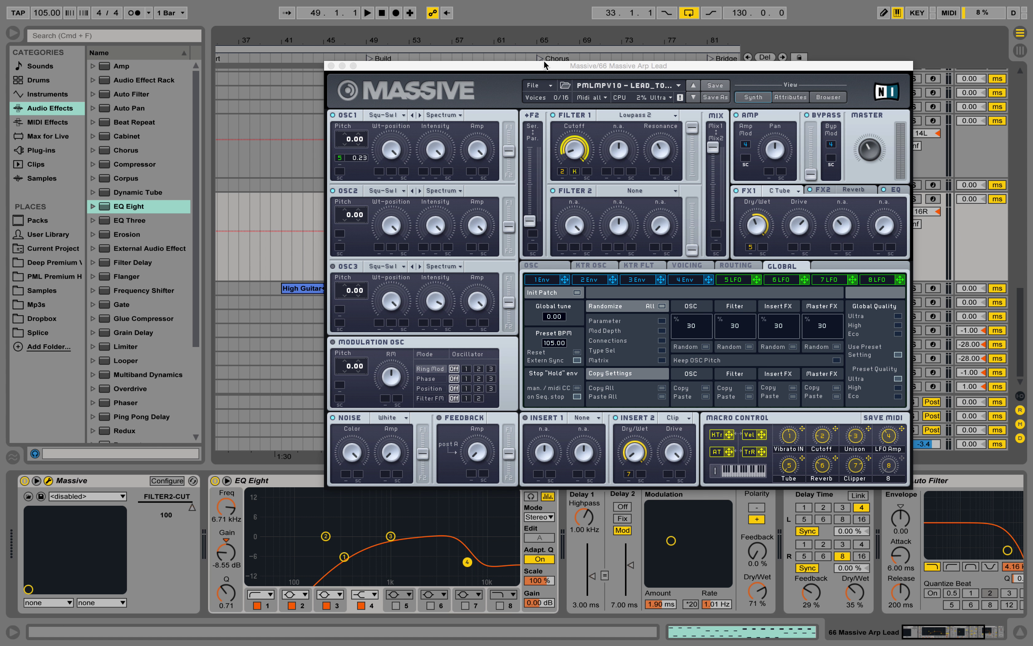
drag(544, 62, 428, 69)
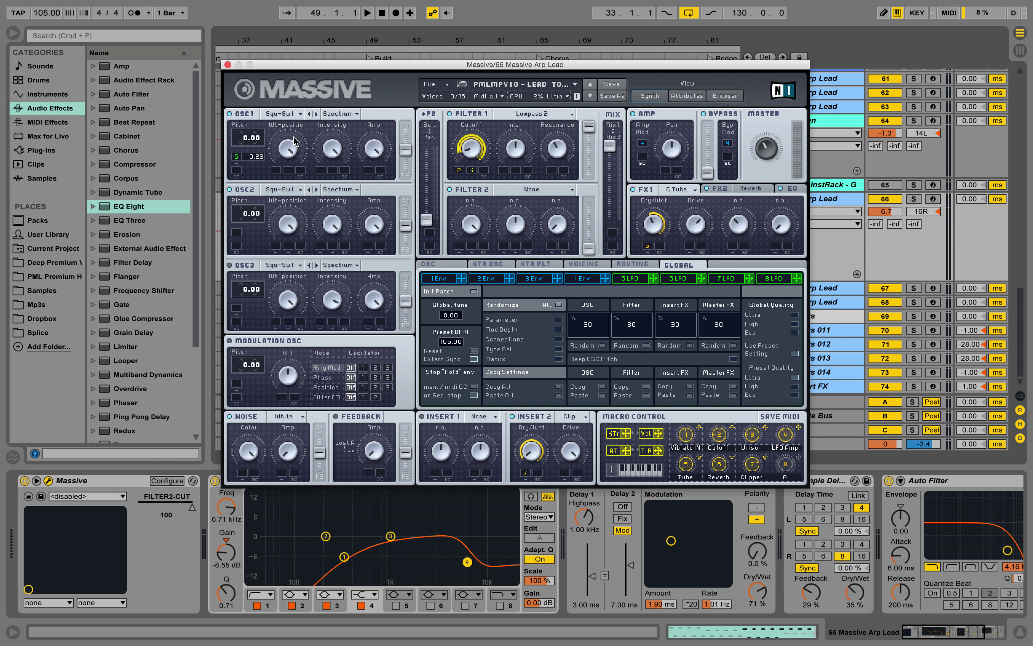
click(441, 266)
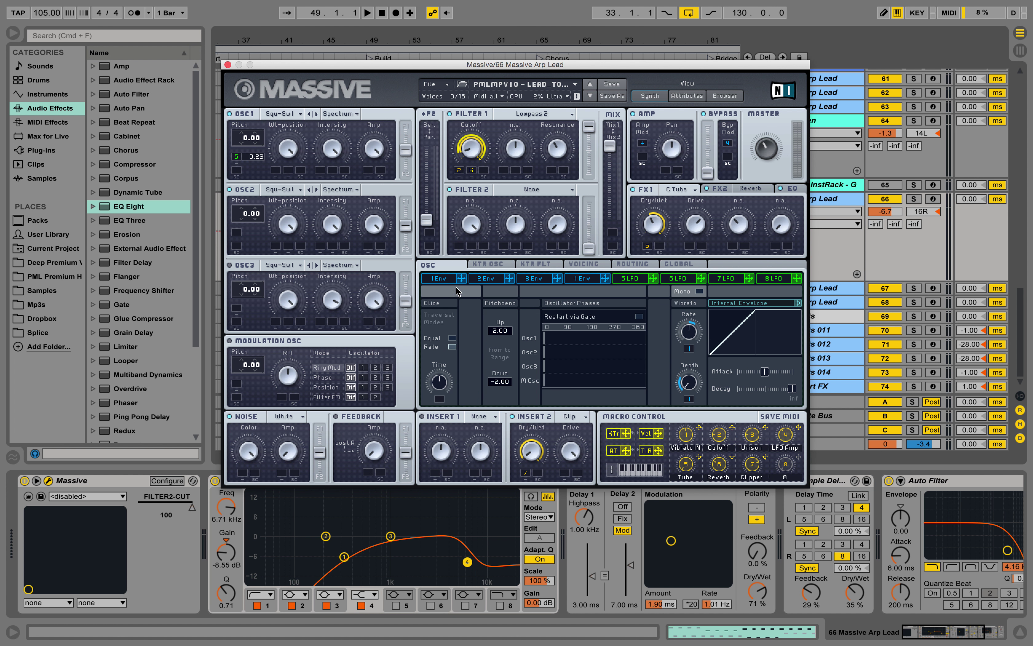
click(593, 266)
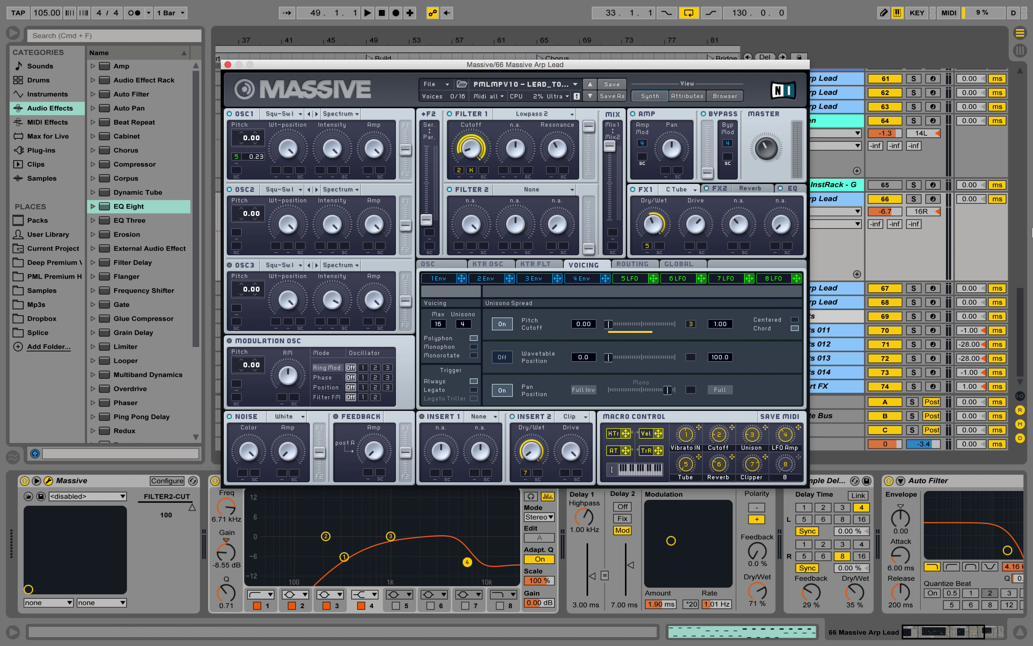
Step: Solo track 66 and play it while examining envelope 4 in Massive, closing the synth and stopping playback at the end
click(914, 200)
key(space)
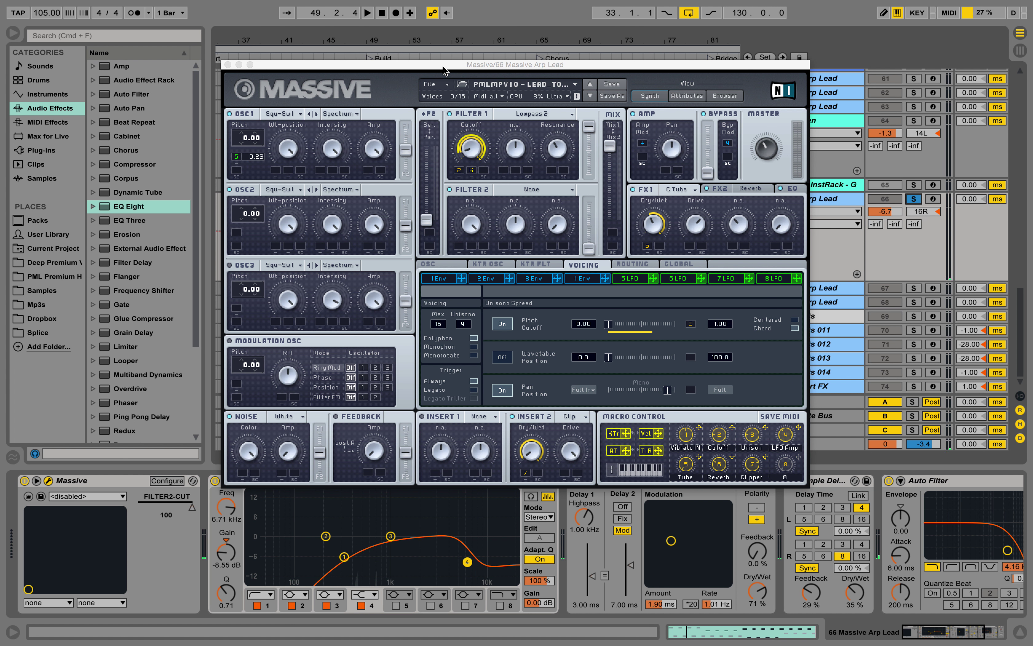
key(space)
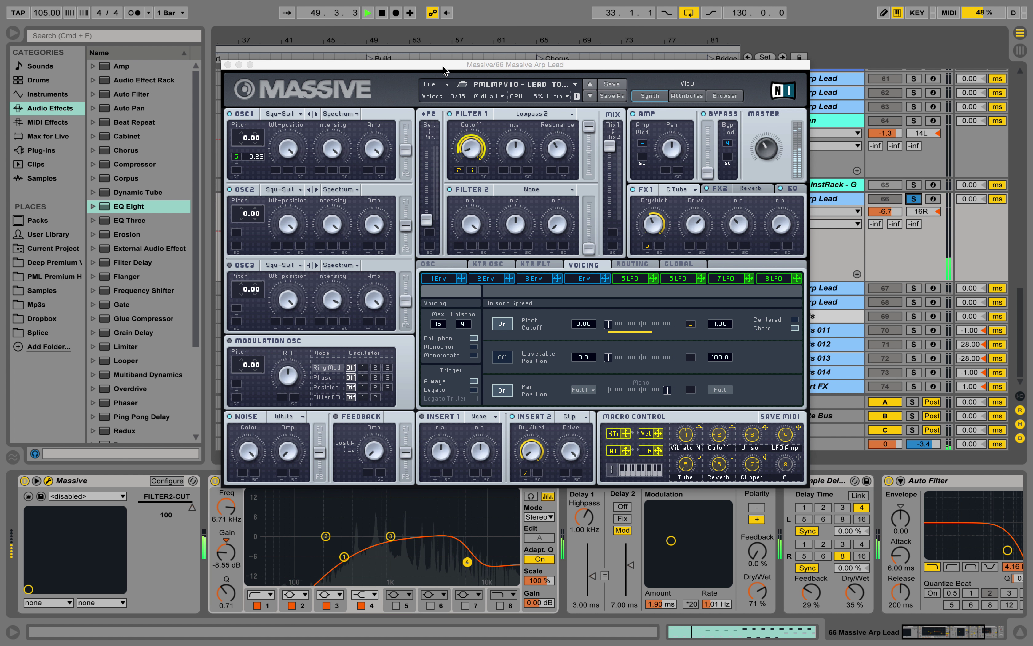
click(580, 280)
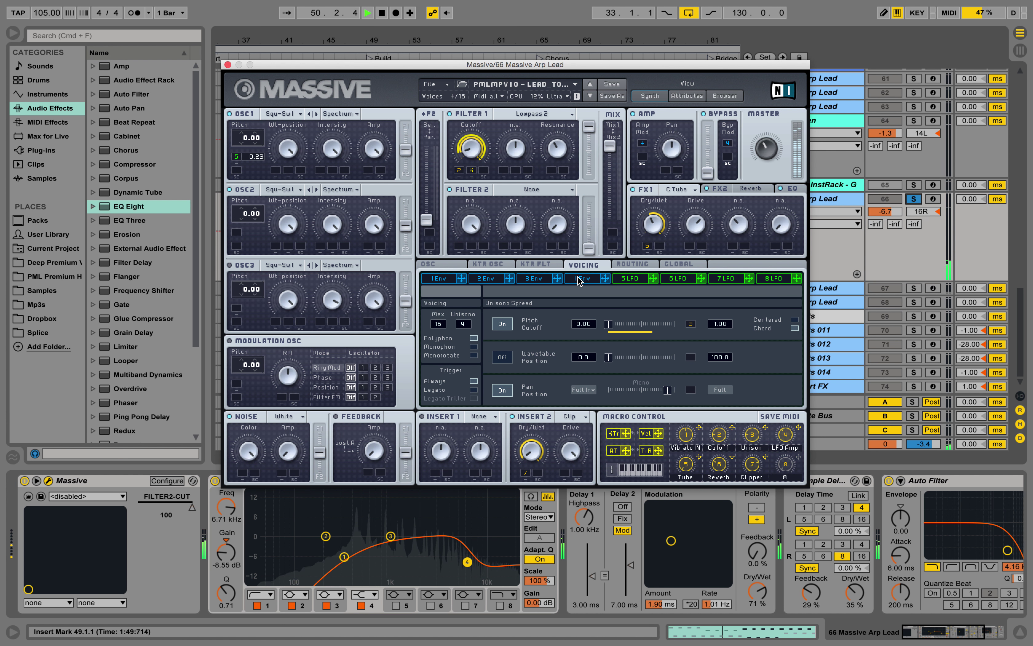
click(579, 280)
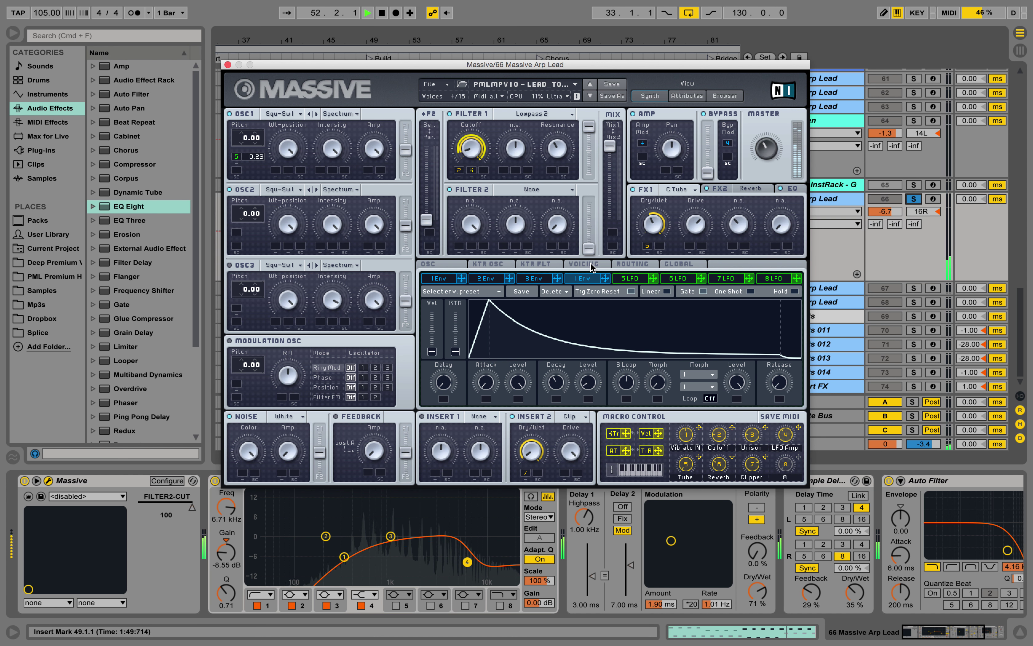
click(228, 65)
key(space)
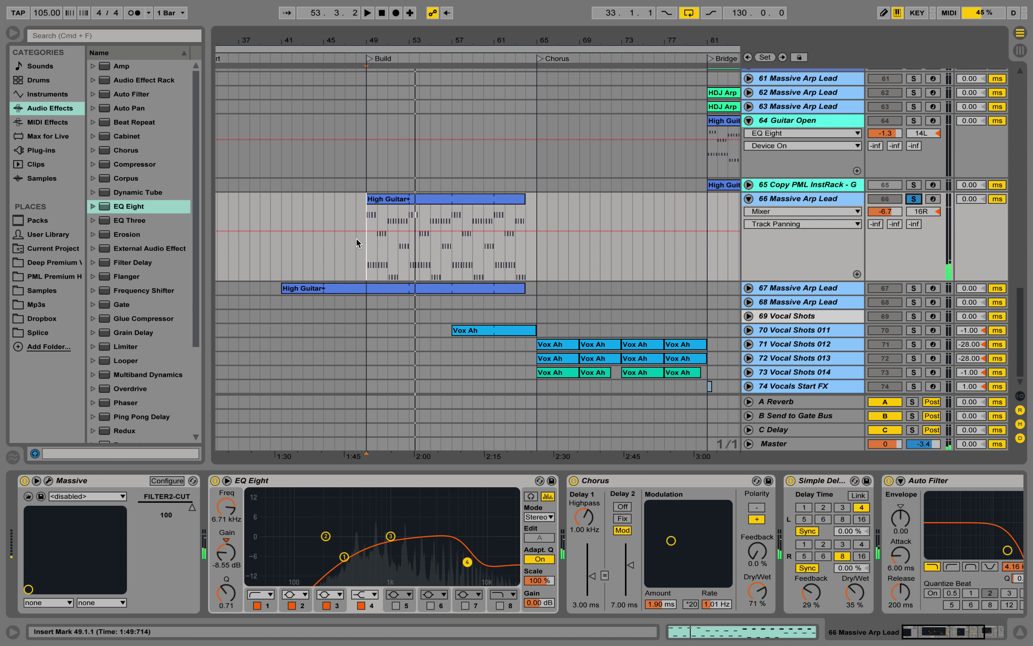
Step: Examine the notes of track 66's High Guitar clip in an enlarged note editor while playing the soloed part, and stop playback
double_click(392, 204)
key(space)
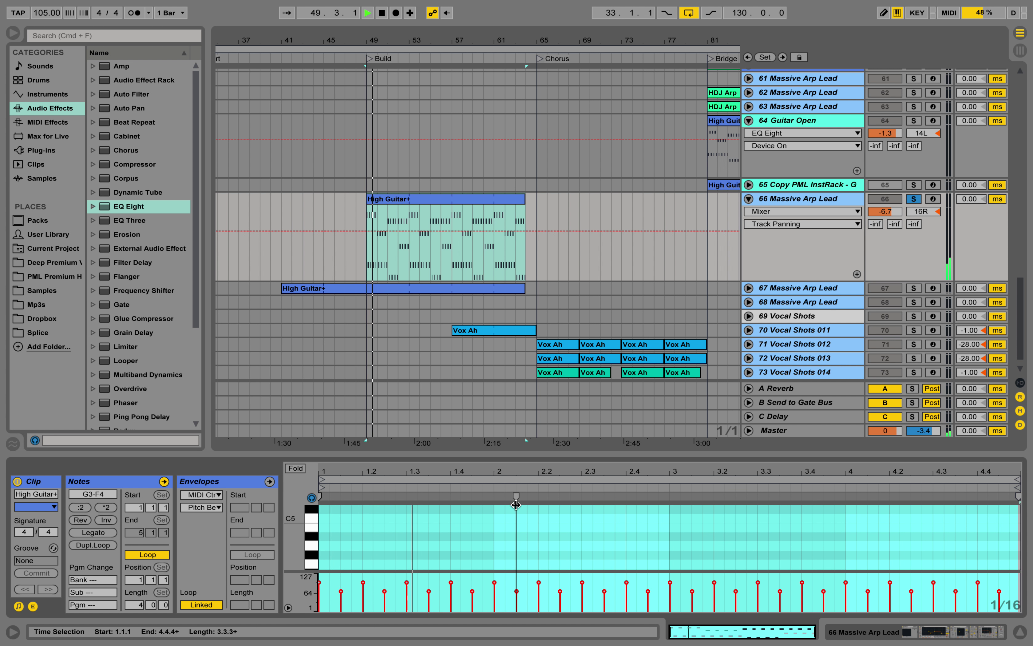
scroll(516, 506, down, 5)
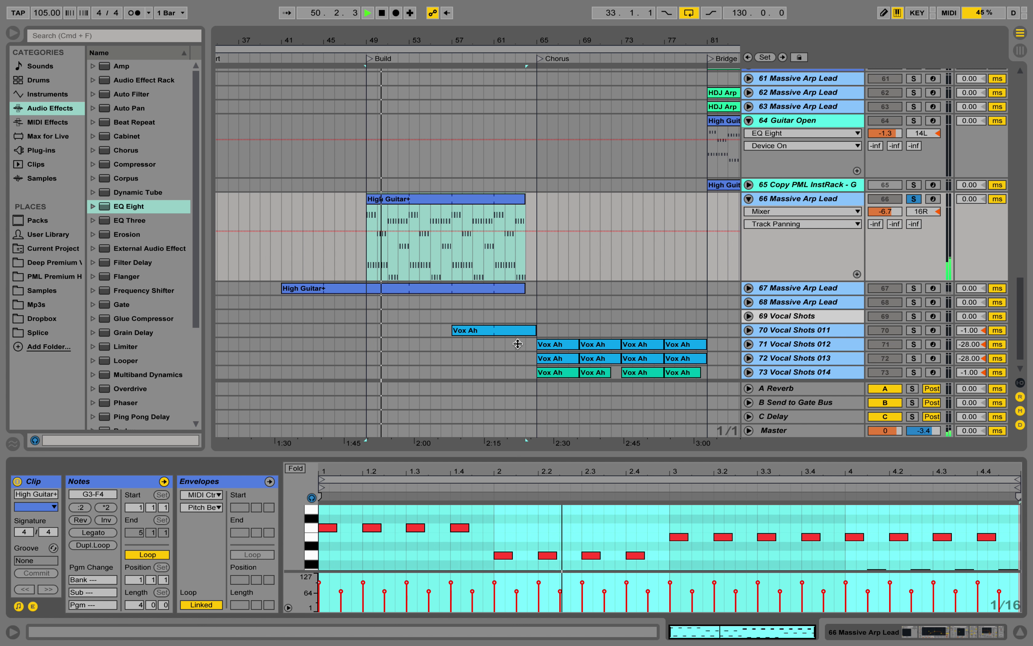
drag(517, 344, 525, 313)
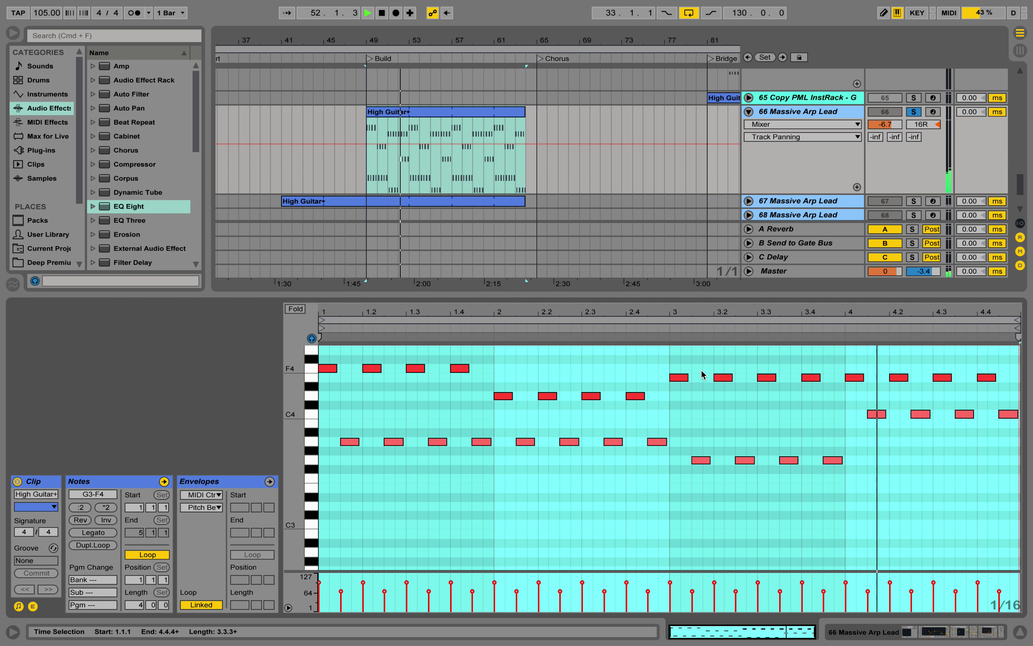
key(space)
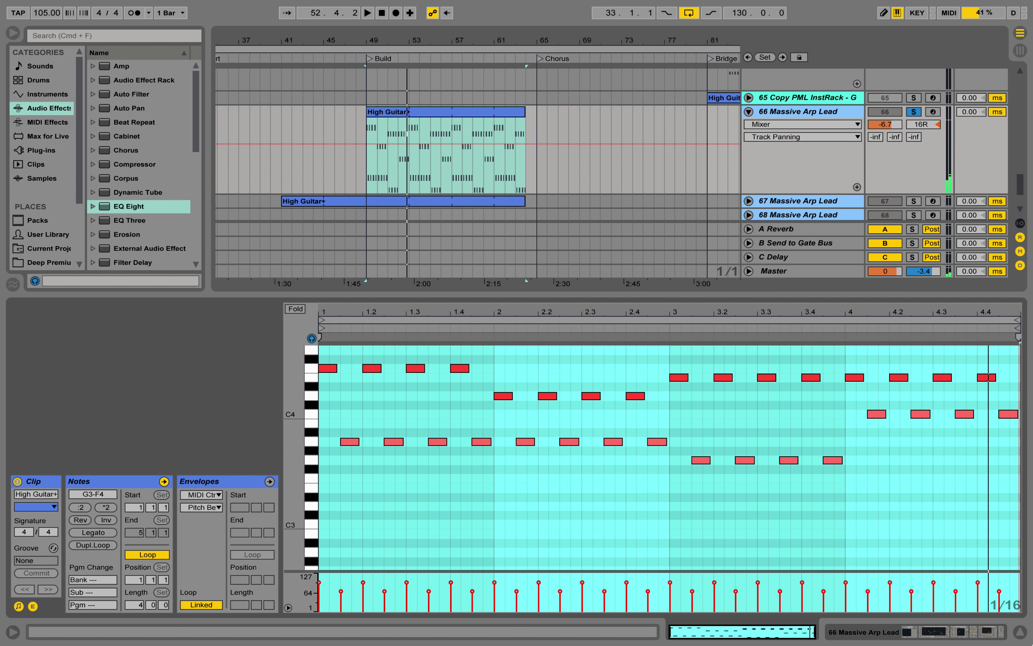
Step: Hide the note editor, unfold track 67 Massive Arp Lead, and solo it in place of track 66
click(1017, 632)
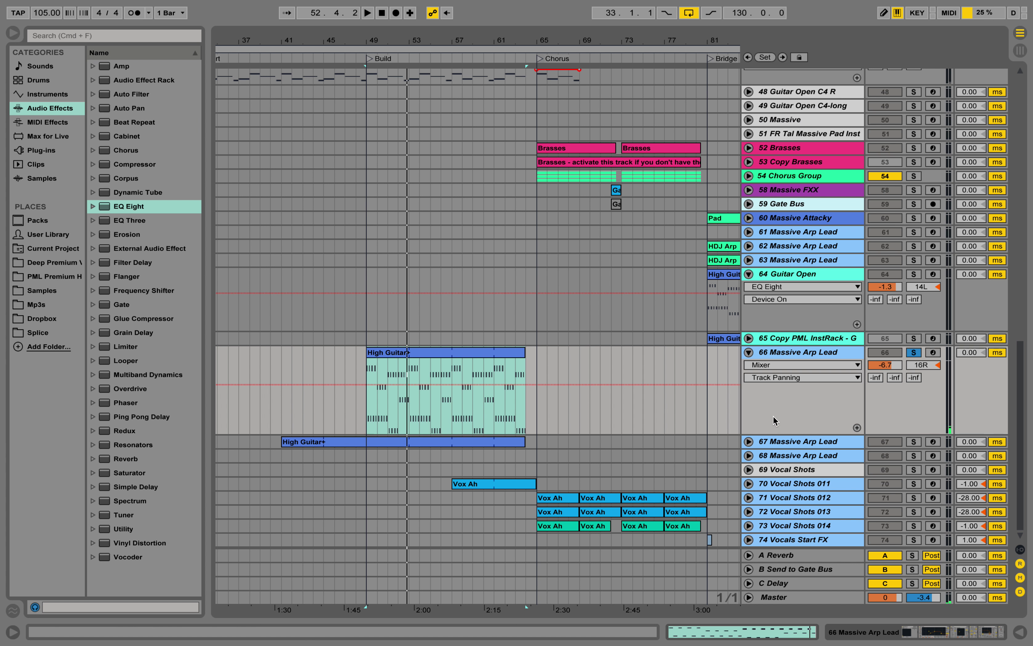
click(749, 442)
scroll(838, 406, down, 5)
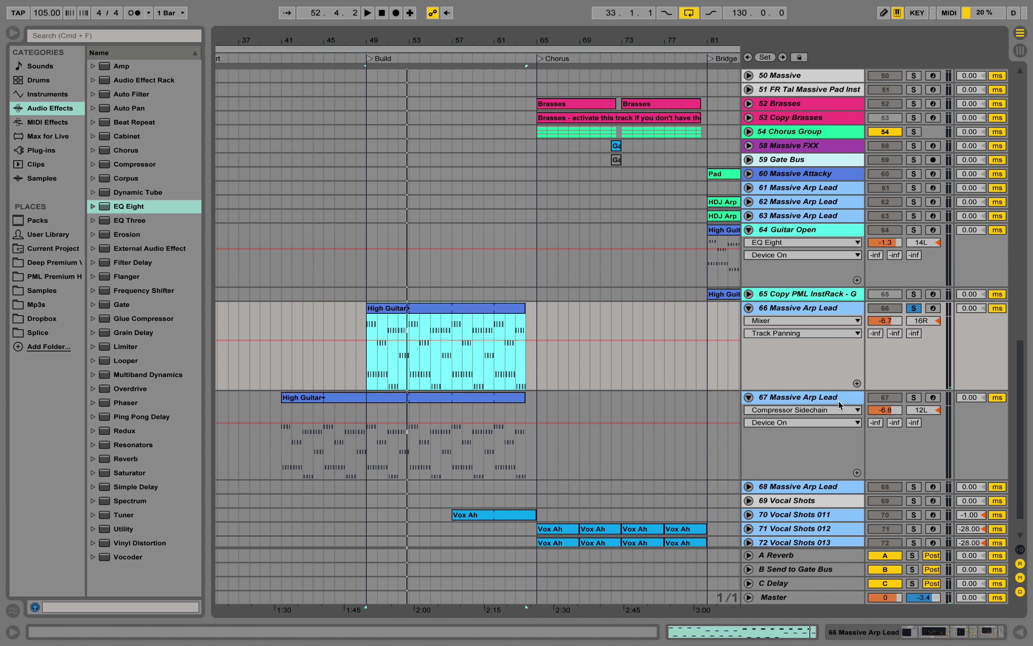
click(913, 368)
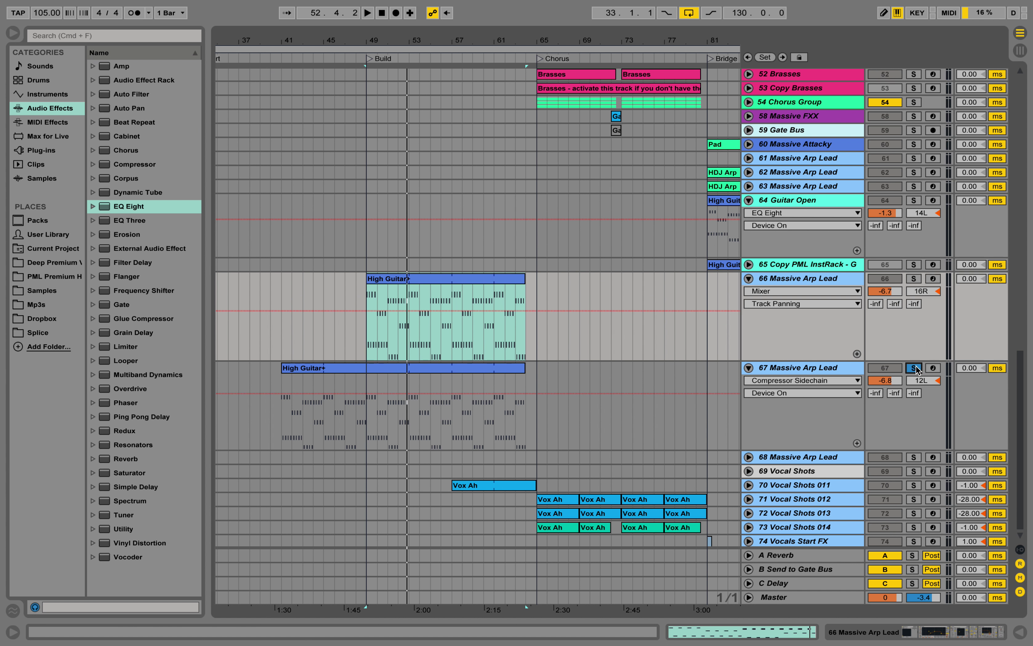
Step: Play the soloed track 67 from bar 49 and show its device chain
click(832, 369)
click(370, 381)
key(space)
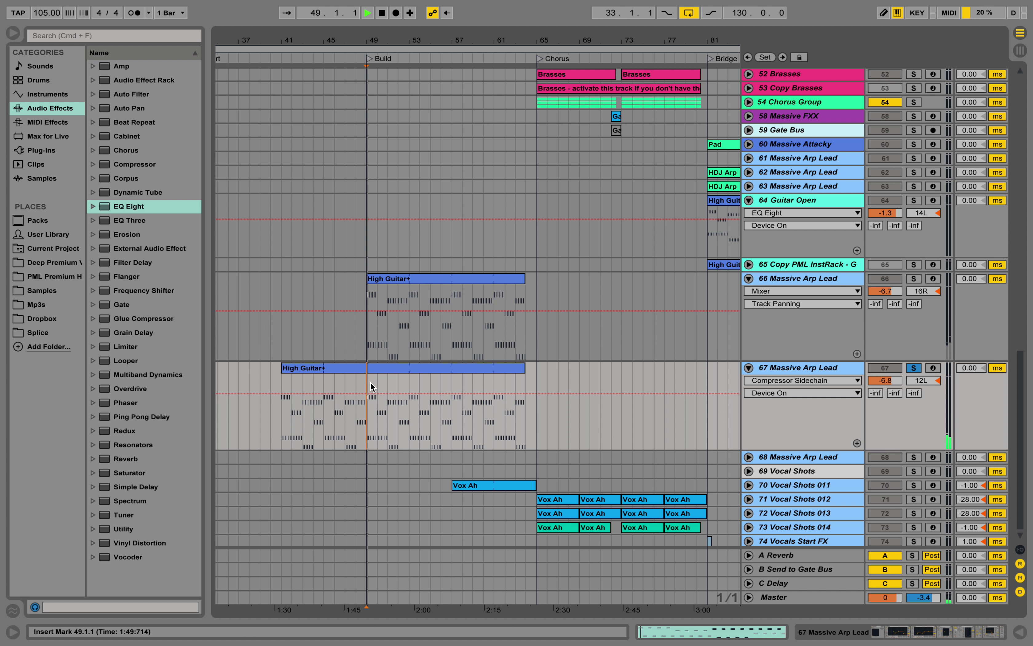
double_click(839, 368)
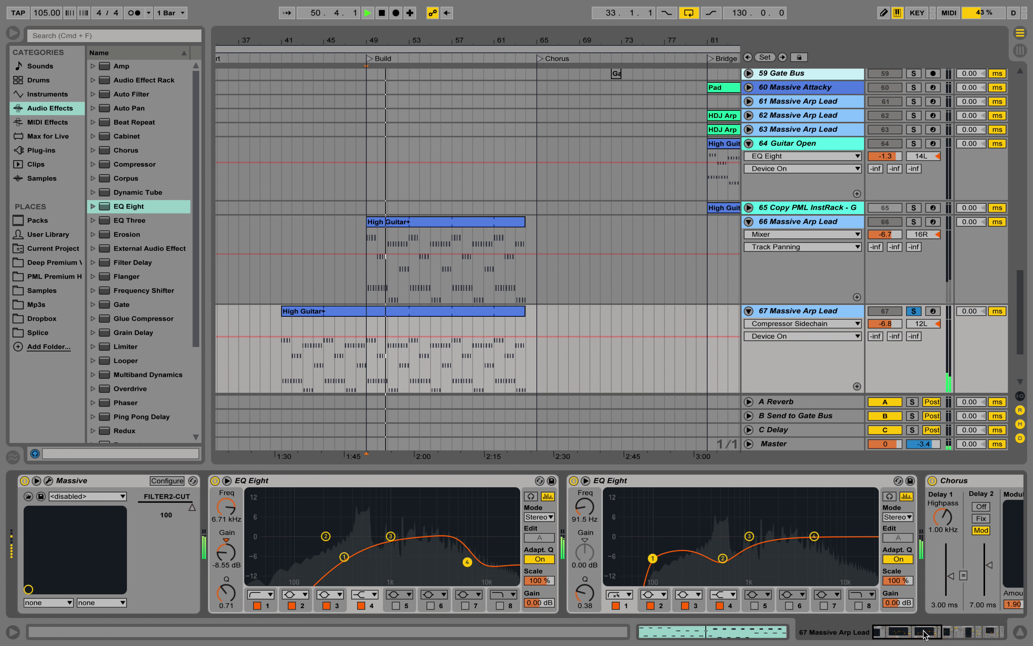
Step: Replay the soloed track 67 from bar 49 and examine its device chain through to the last device
key(space)
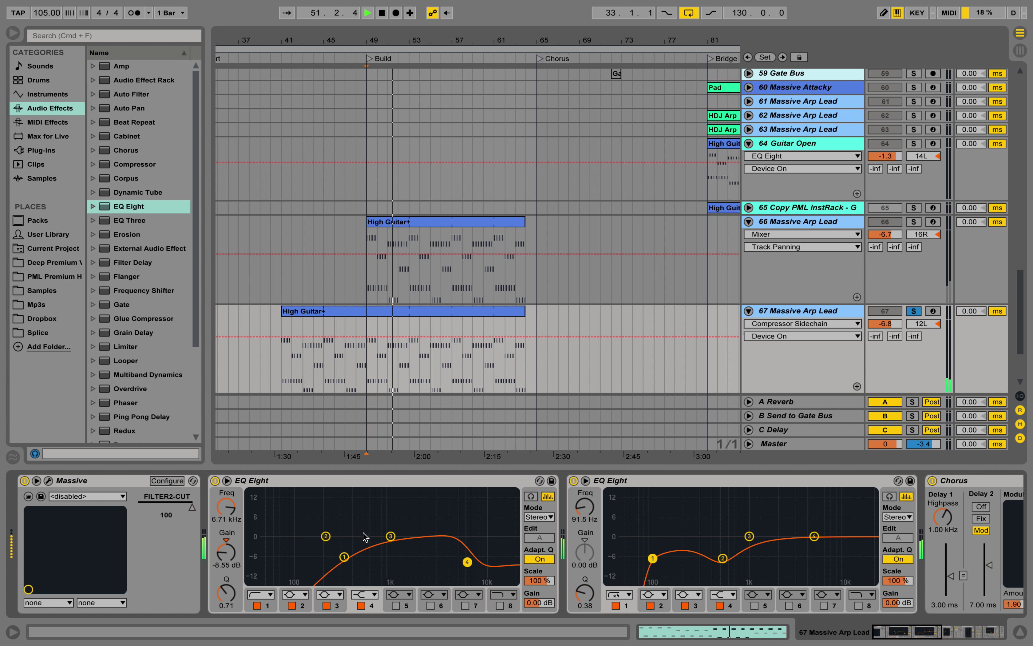
key(space)
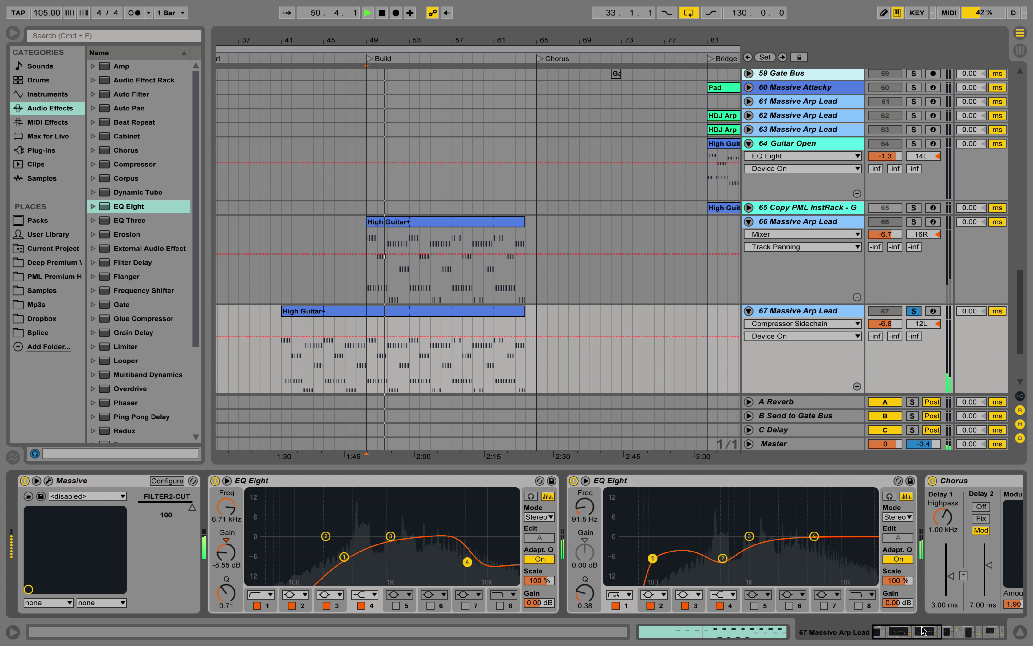
drag(924, 631, 1000, 632)
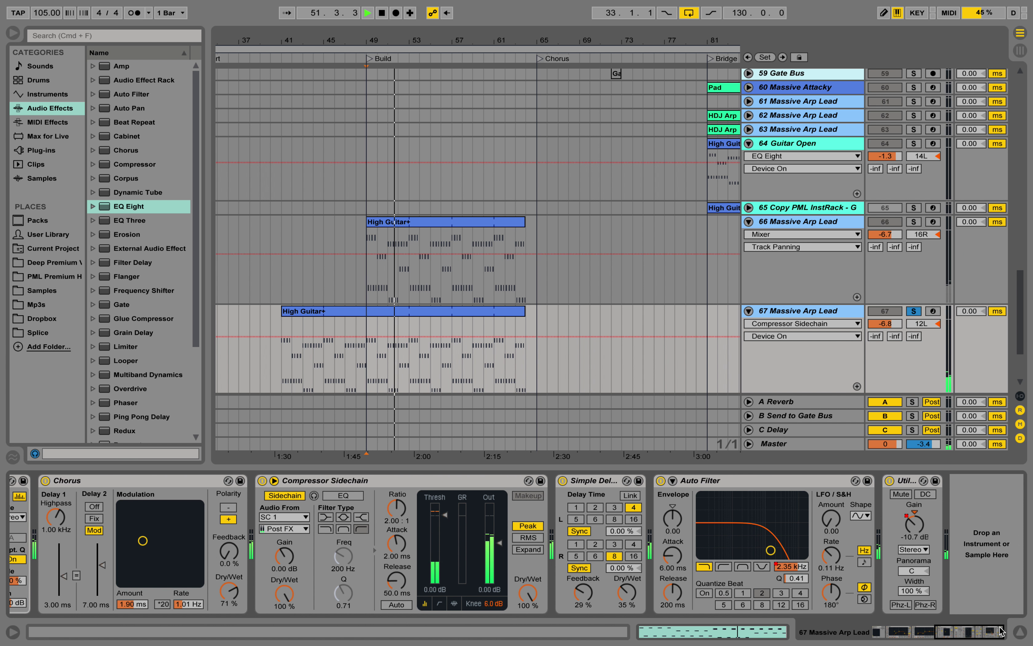
drag(994, 629, 924, 631)
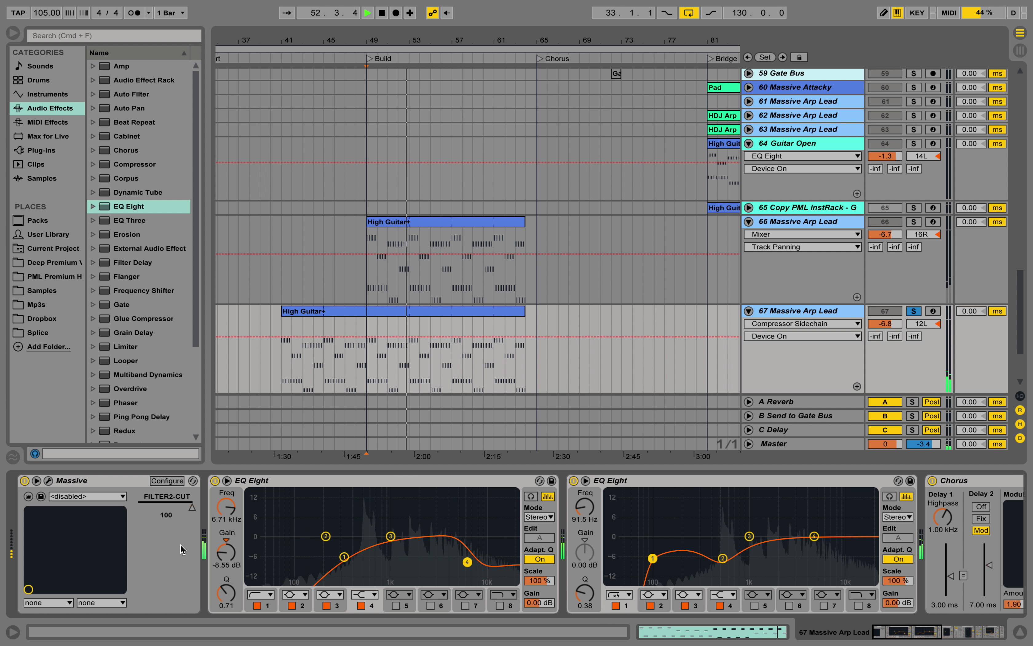
Step: Examine track 67's Massive patch, including its voicing and oscillator settings, replay the soloed part, then close the synth and stop playback
click(49, 481)
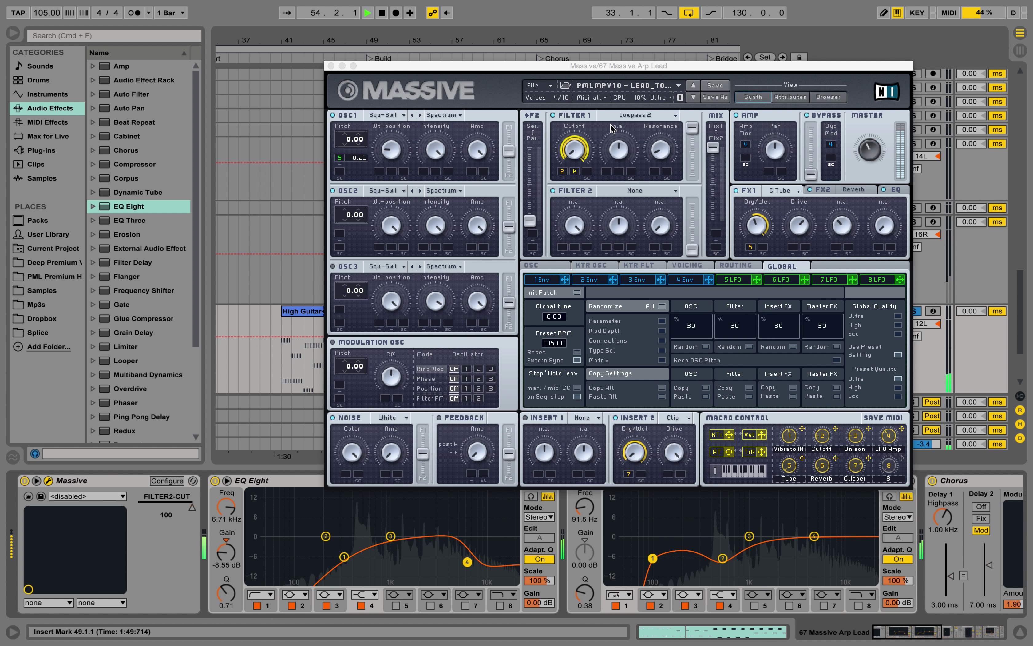
key(space)
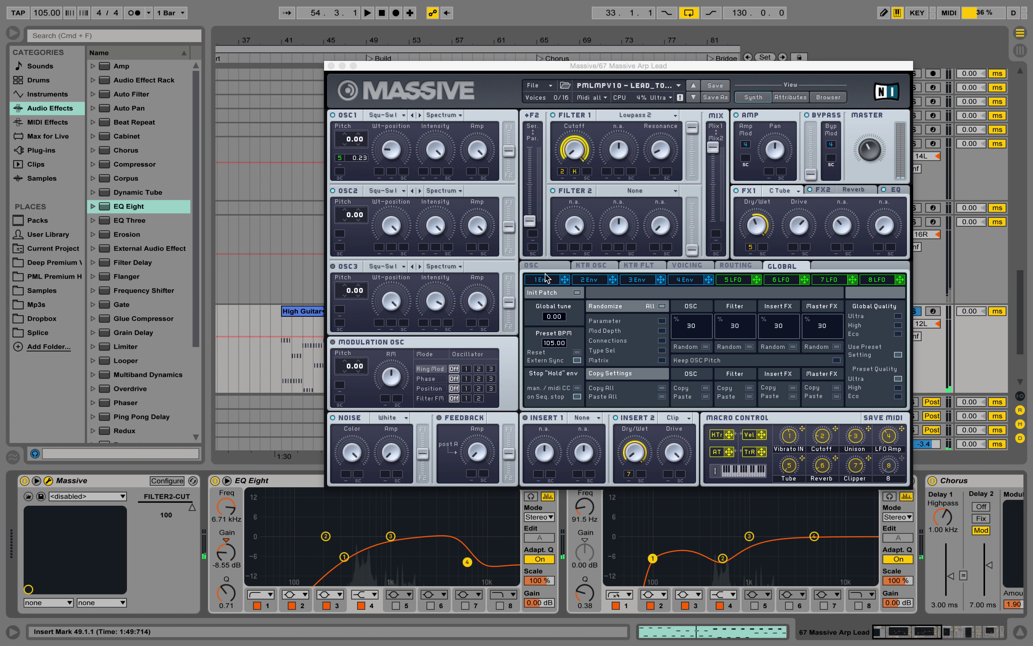
click(678, 265)
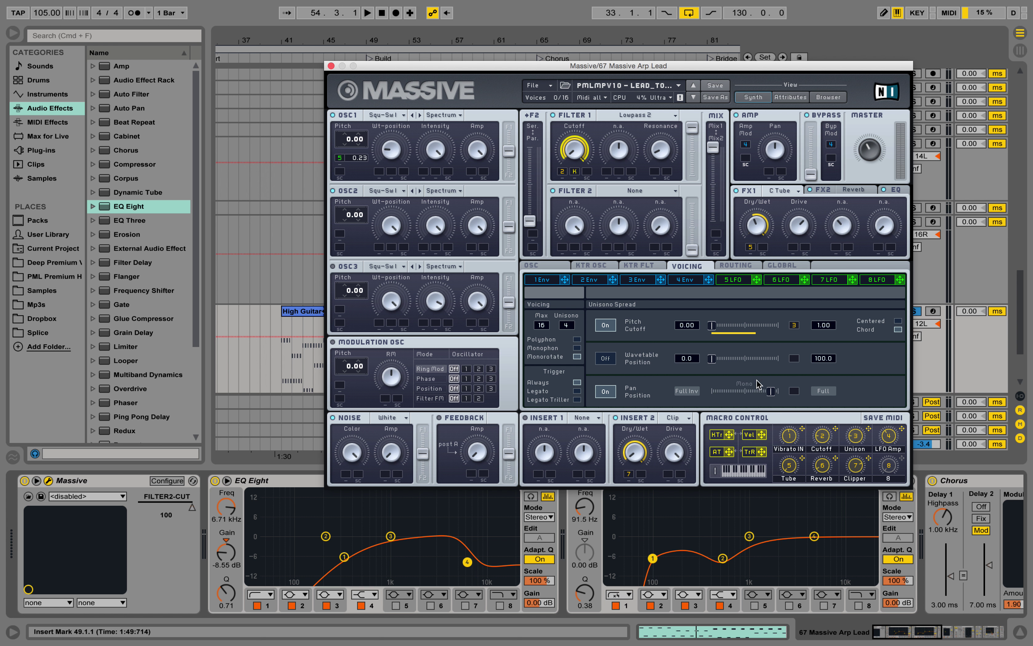
click(542, 266)
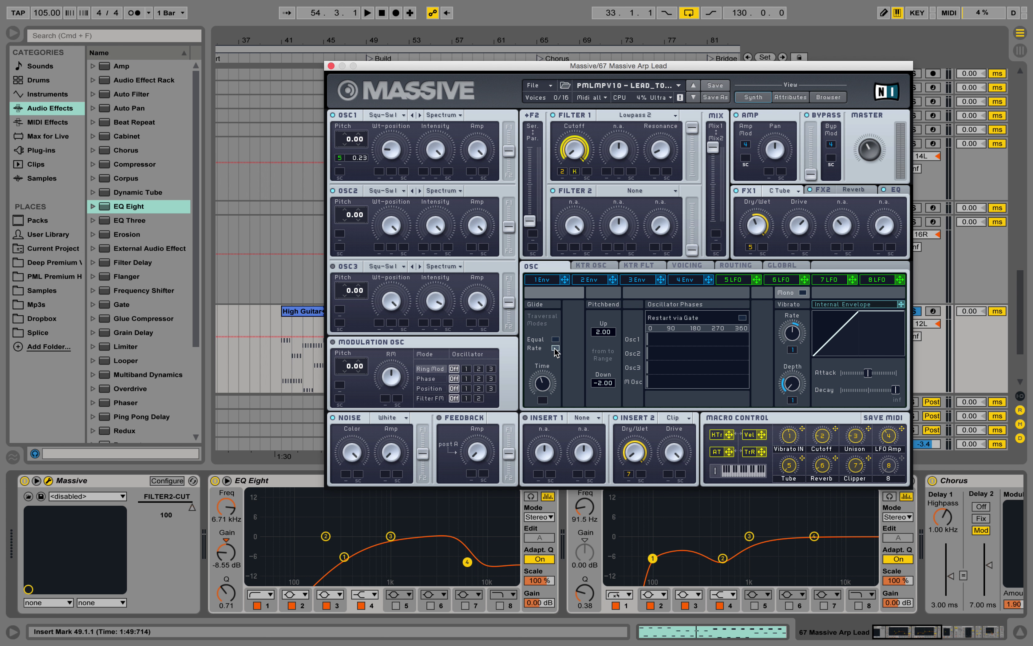
key(space)
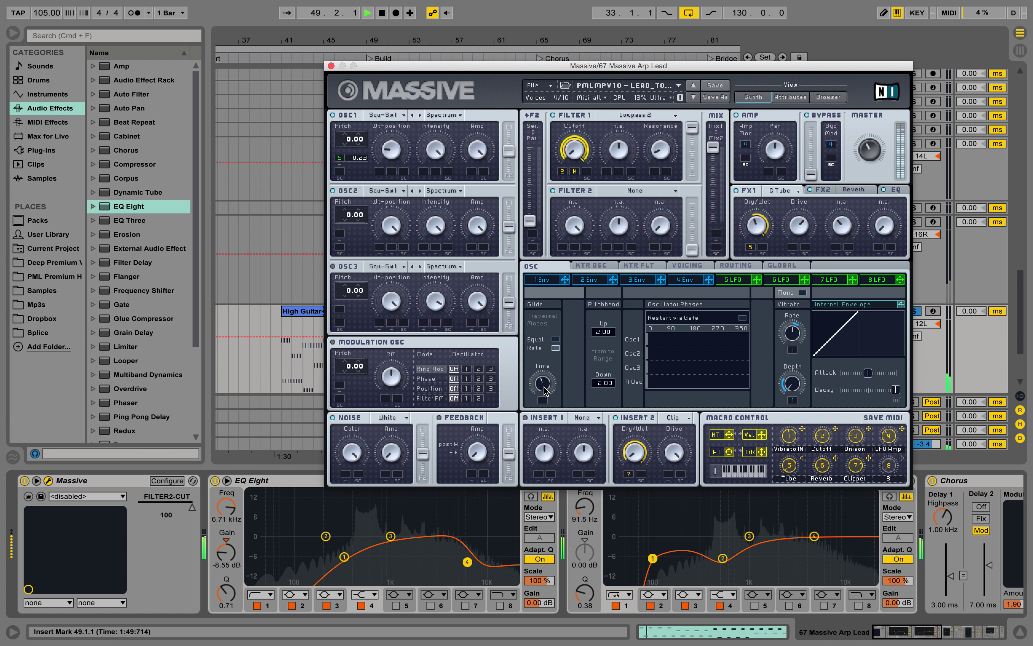
click(331, 66)
key(space)
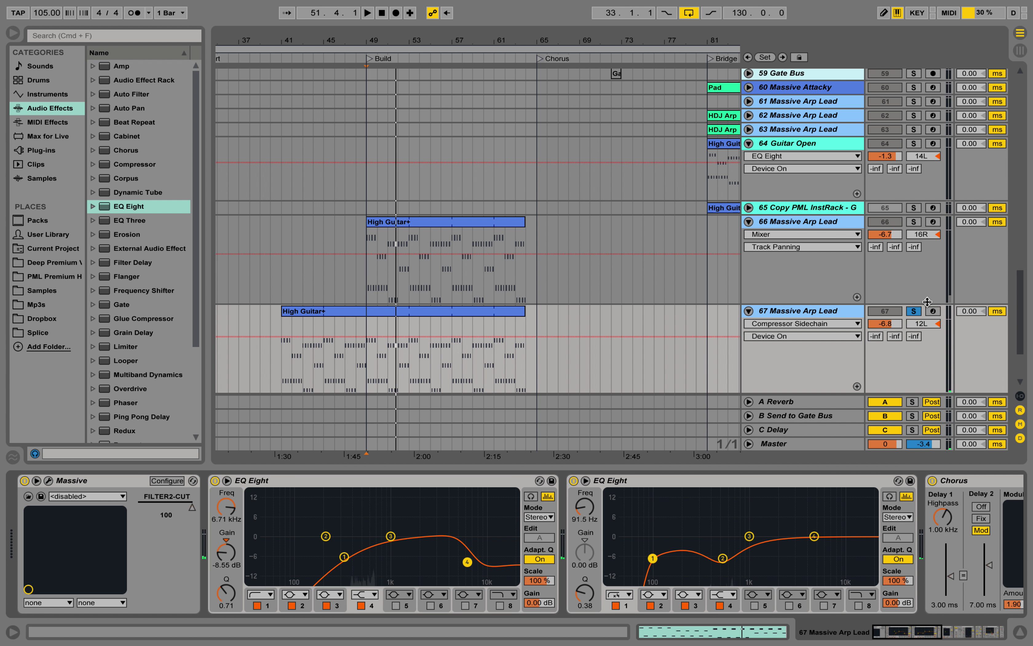
Step: Unsolo track 67 and resume playback with the full arrangement
scroll(481, 143, up, 10)
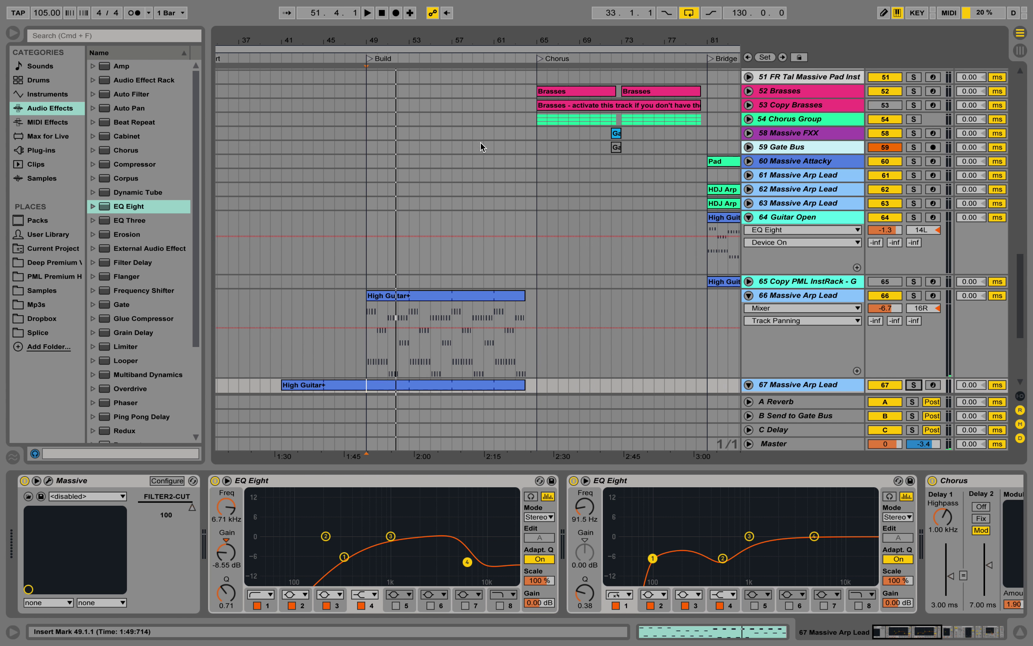
scroll(488, 147, up, 4)
key(space)
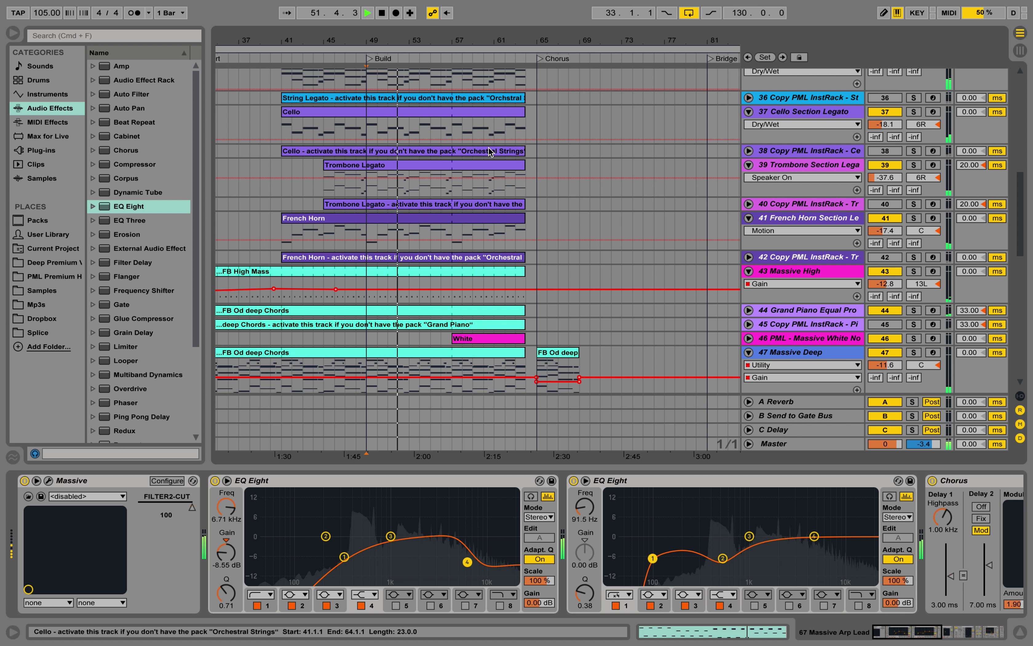
scroll(502, 161, up, 10)
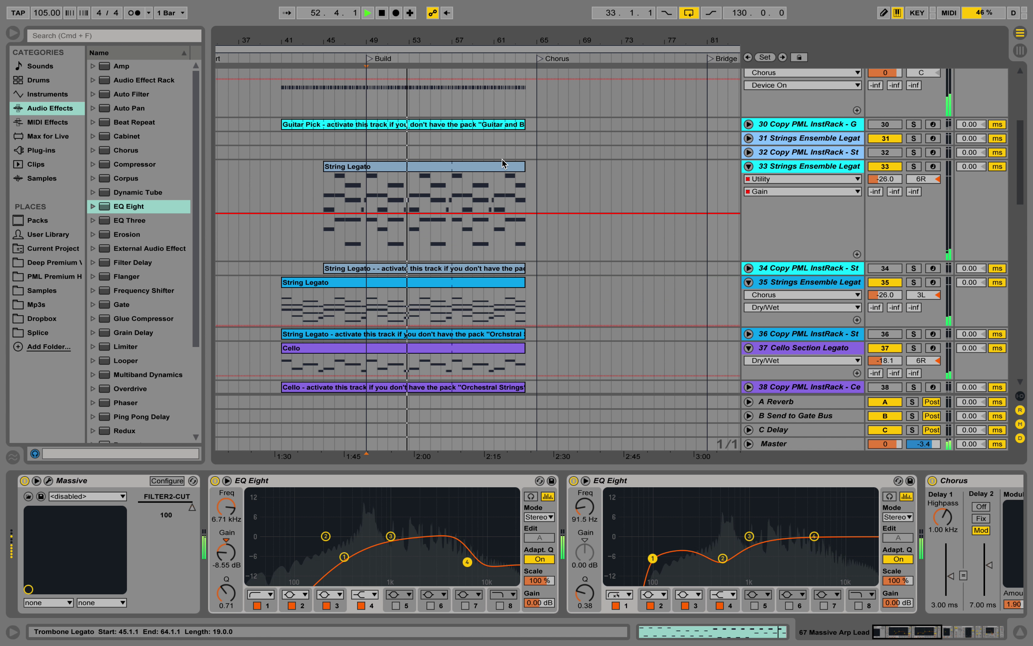
scroll(502, 160, up, 6)
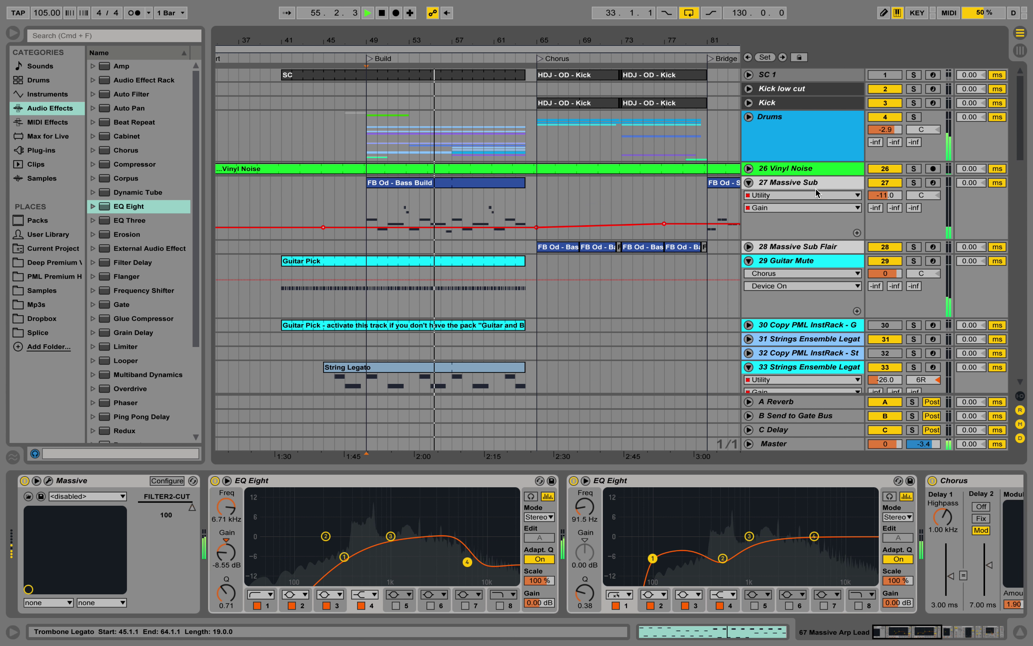
Step: Fold tracks 27 Massive Sub, 29 Guitar Mute, and 33 and 35 Strings Ensemble
click(752, 184)
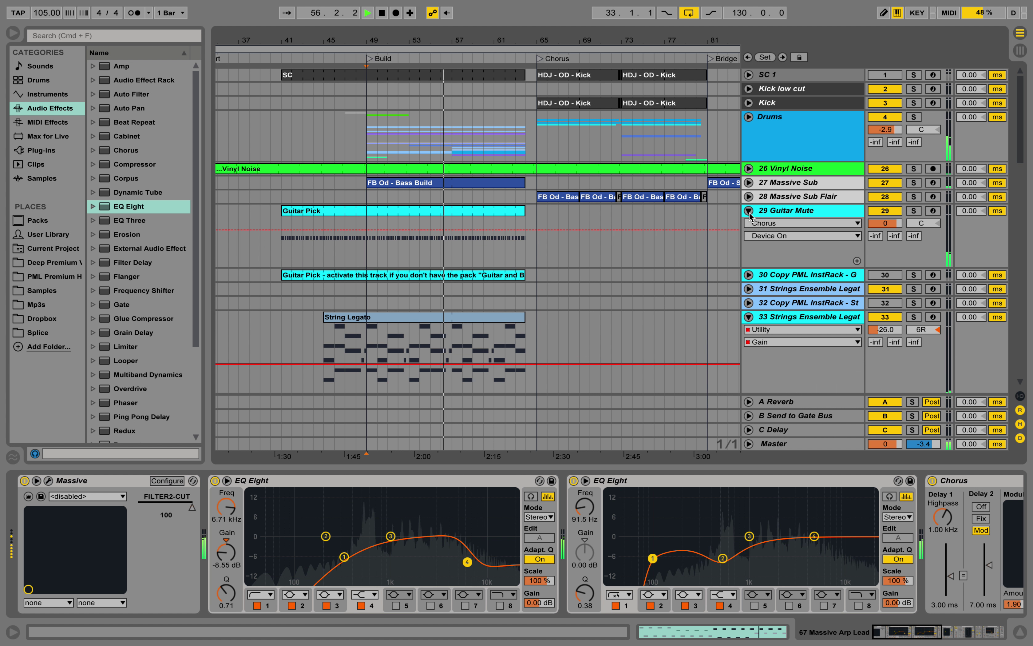
click(750, 213)
click(748, 266)
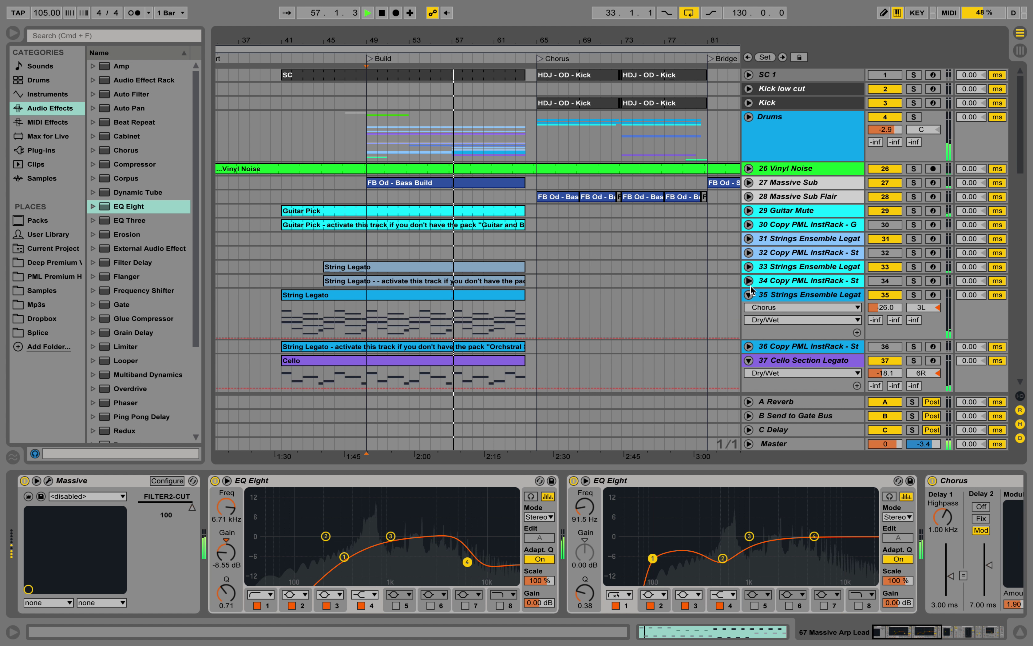
click(749, 295)
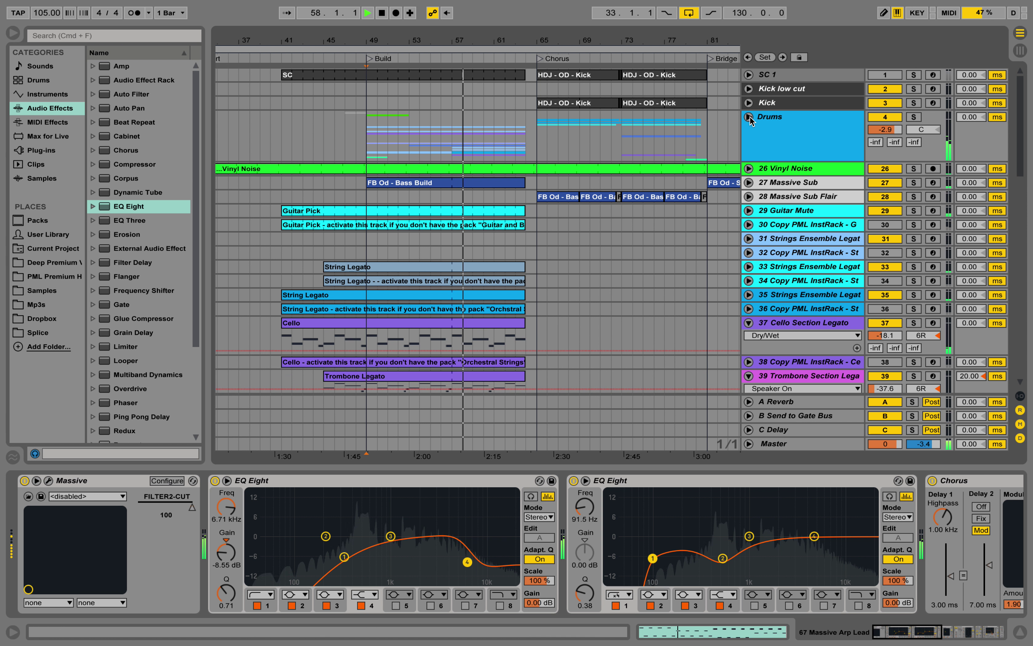
Step: Stop playback, unfold track 70 Vocal Shots 011, and set the playback start to bar 58 at its first Vox Ah note
scroll(611, 271, down, 15)
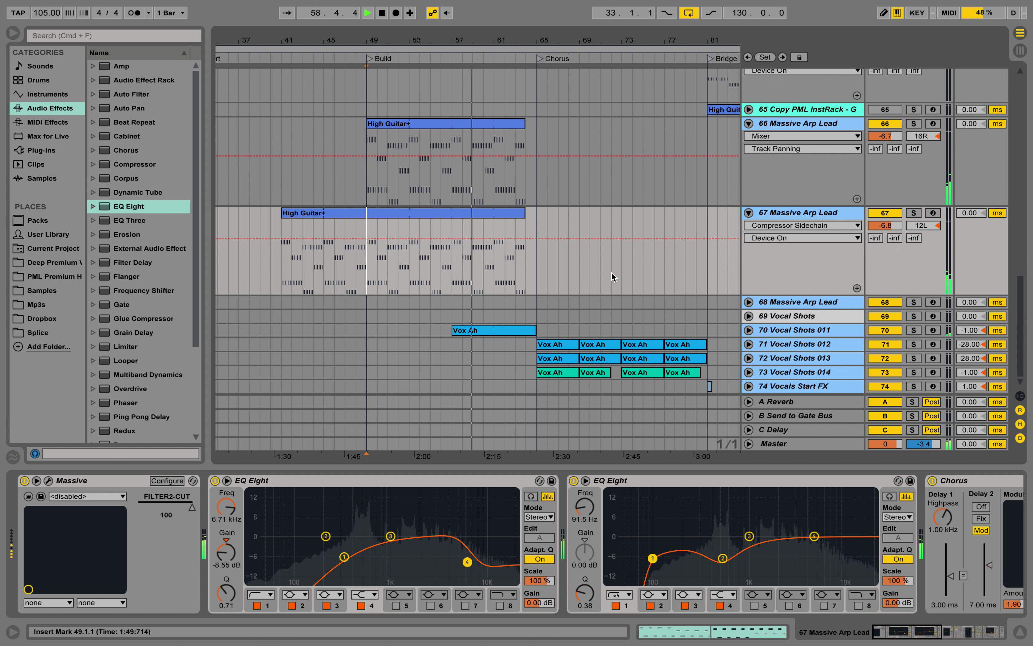
click(749, 331)
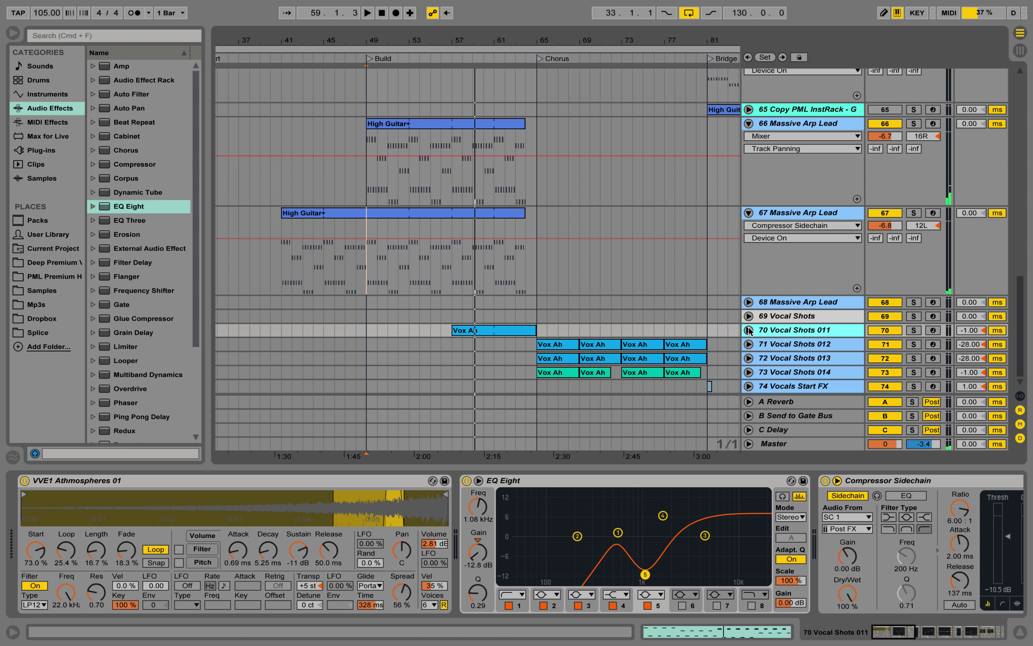
click(750, 330)
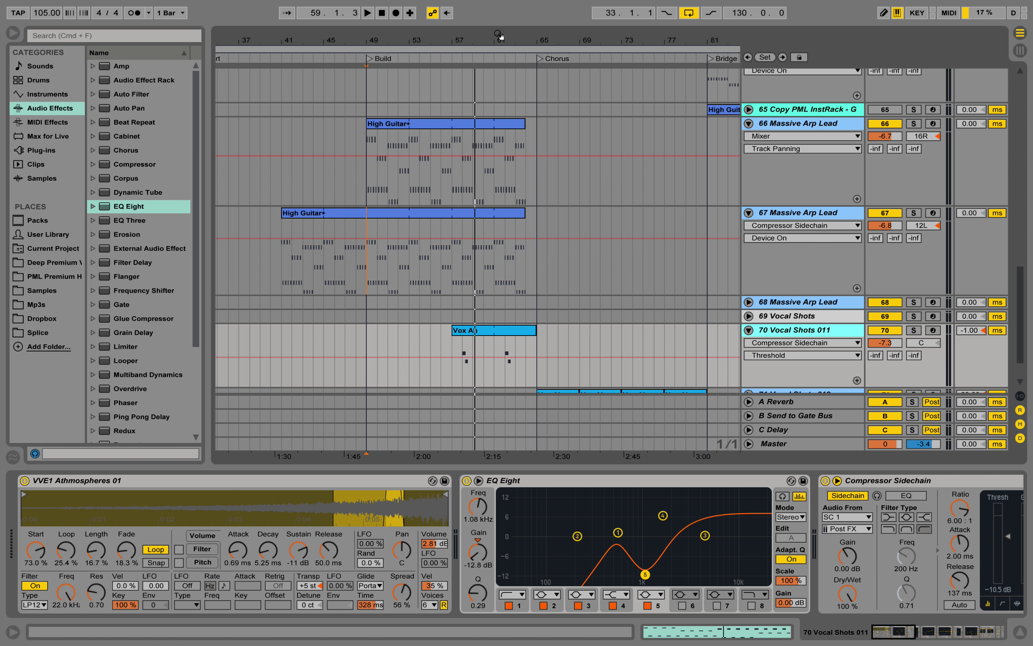
drag(498, 35, 474, 355)
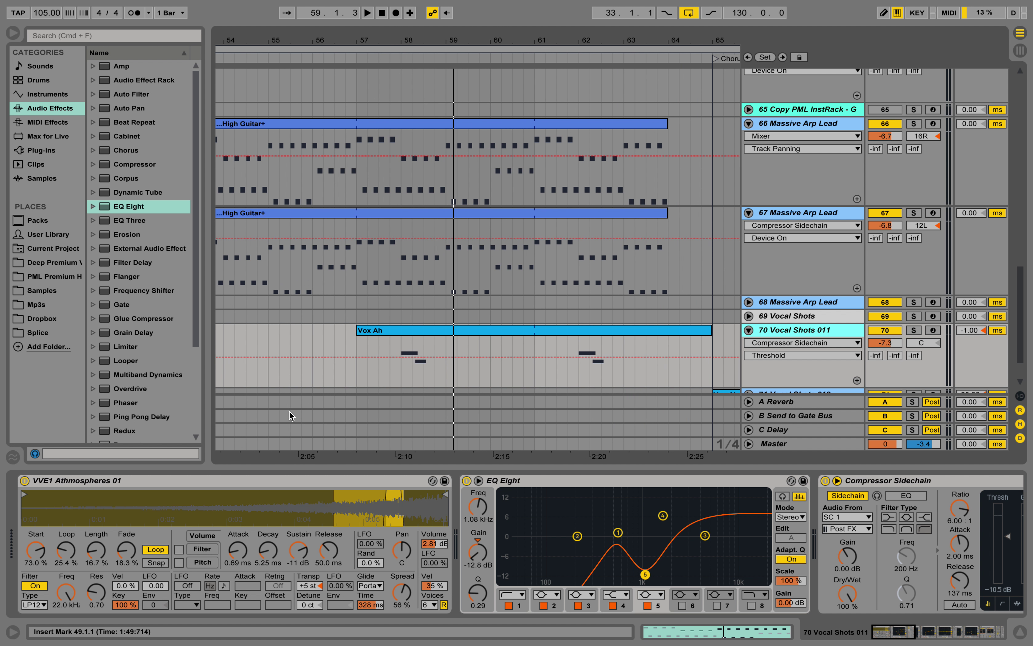
click(400, 347)
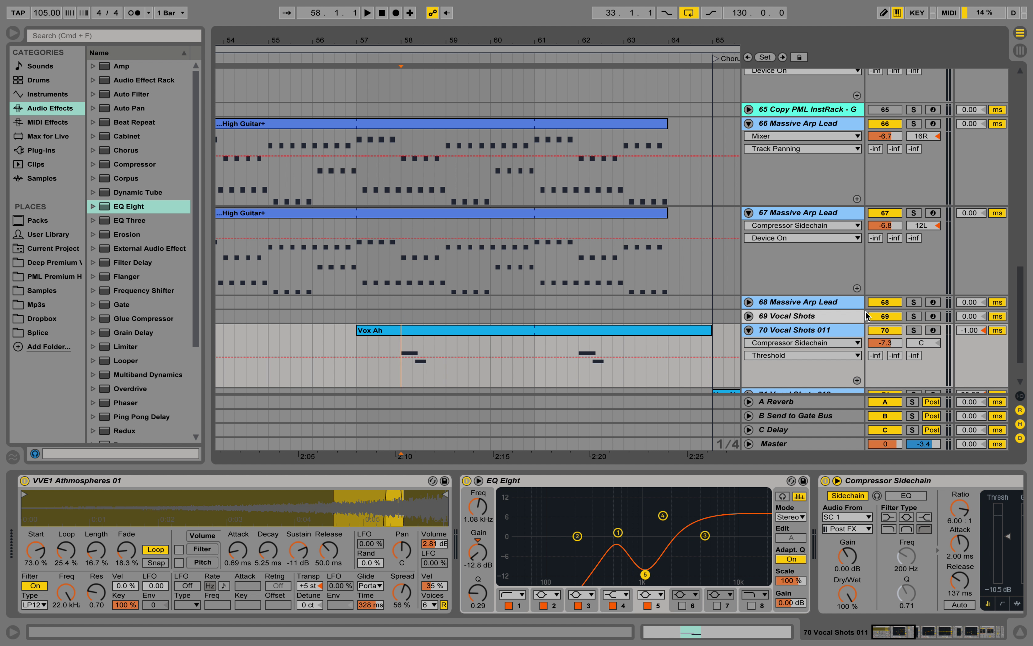
Step: Solo track 70 and play its vocal shots from bar 58 while examining the device chain, then stop playback
click(914, 330)
key(space)
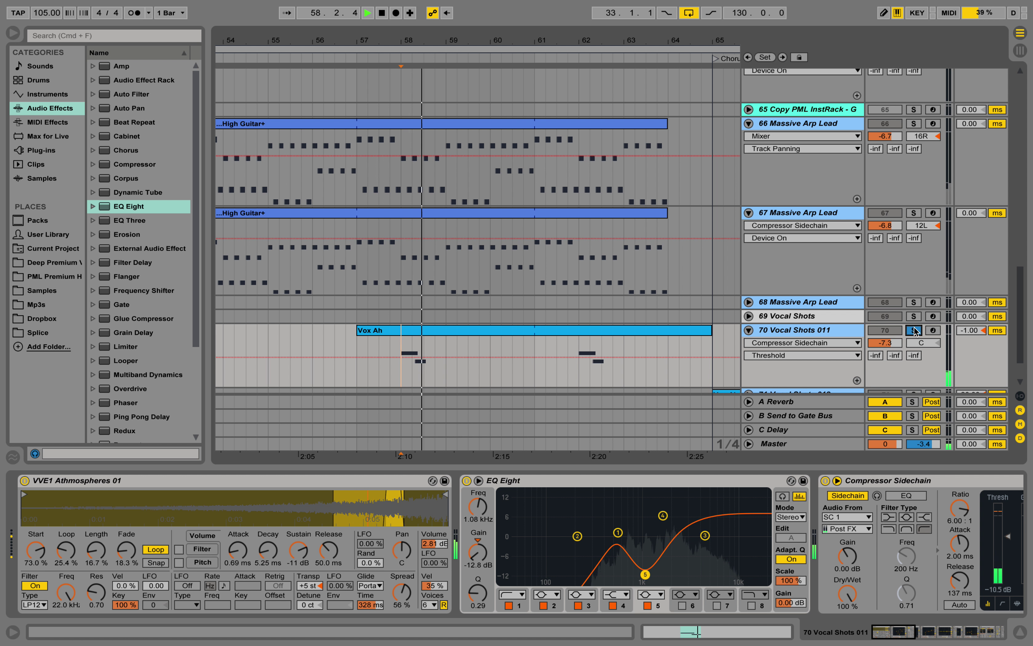
key(space)
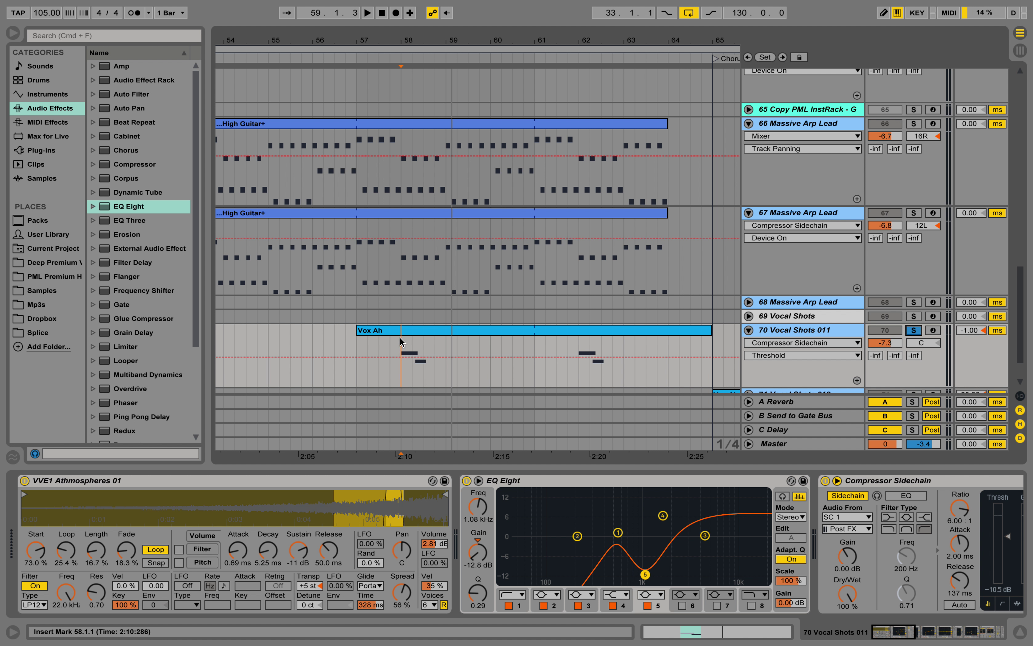
key(space)
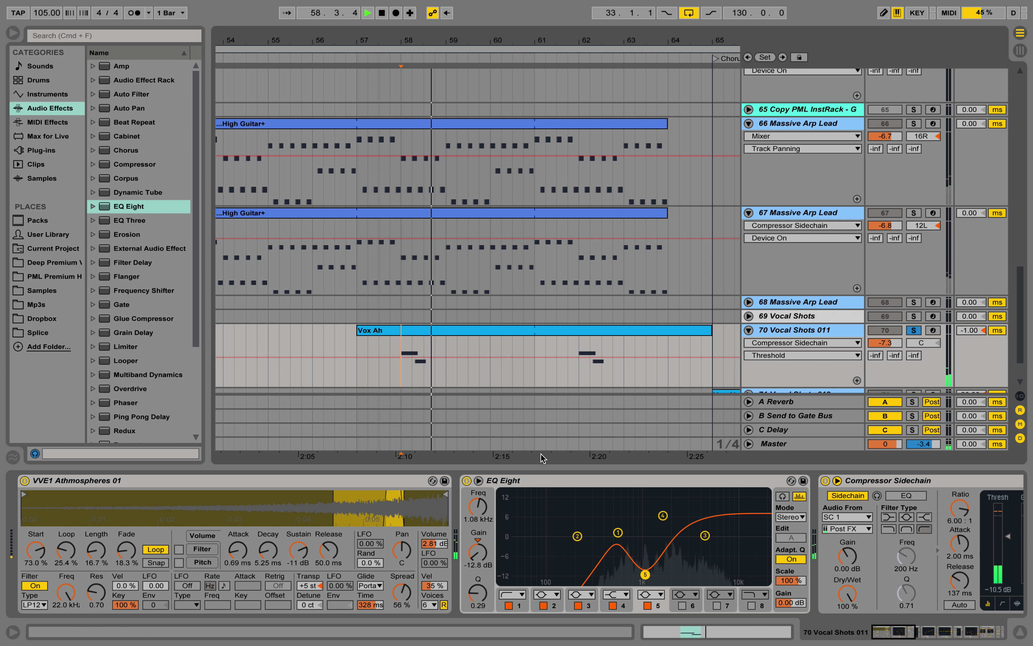
scroll(727, 573, right, 10)
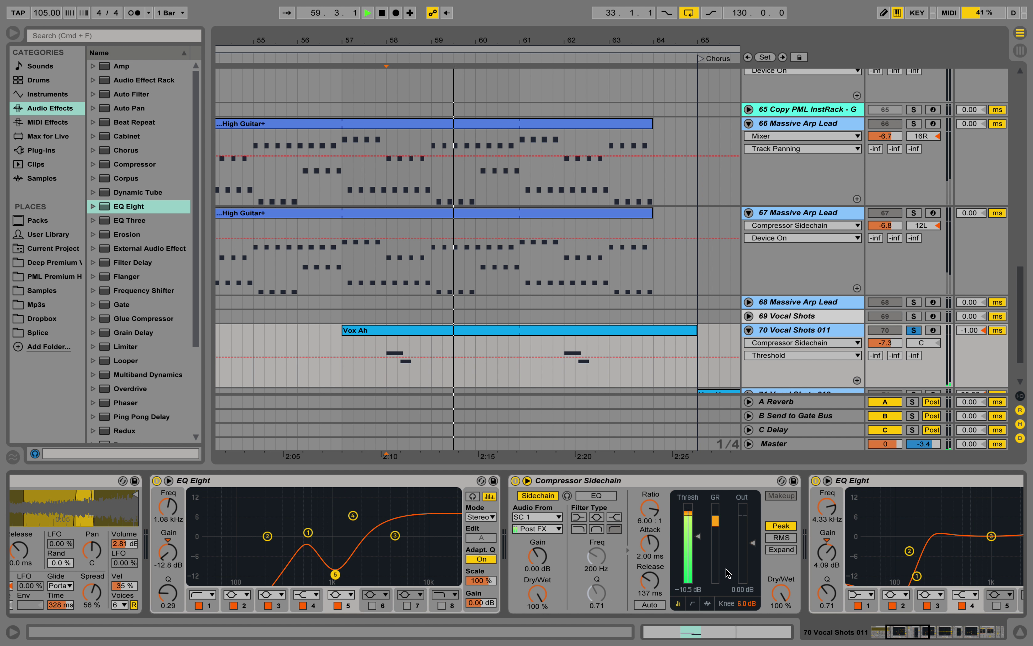
scroll(728, 573, right, 5)
key(space)
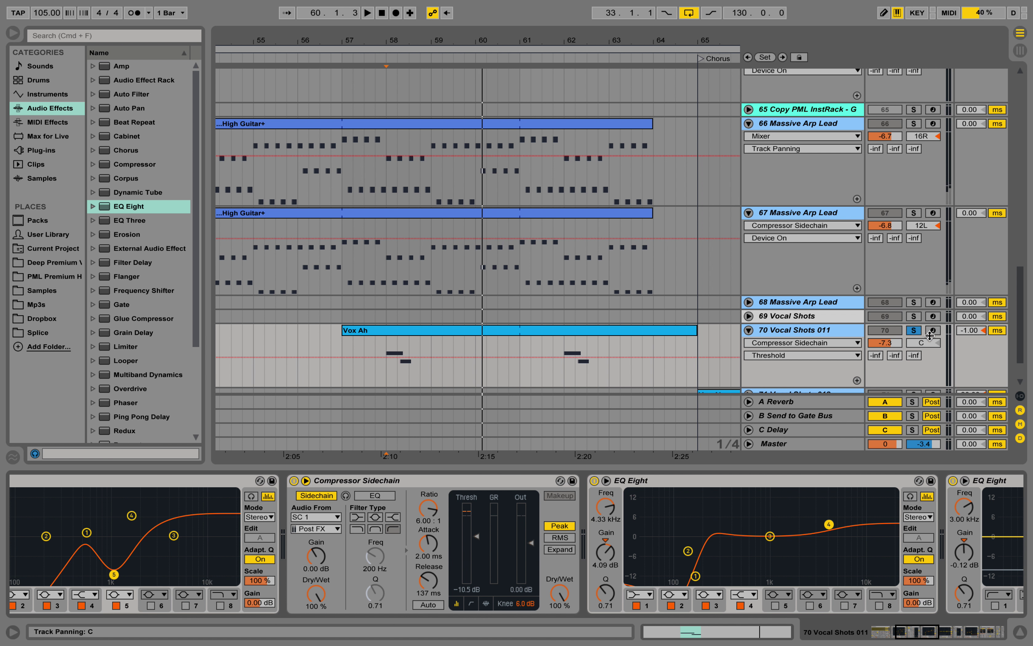
Step: Play track 70 unsoloed in the full mix from bar 58, and fold tracks 66 and 67 Massive Arp Lead
key(space)
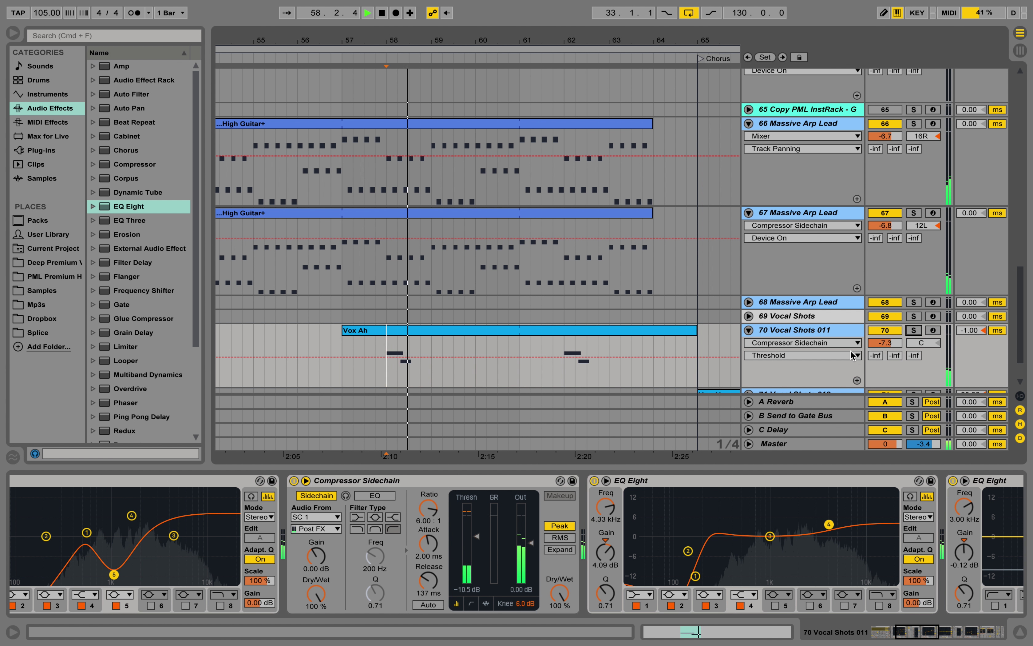
click(748, 212)
click(749, 123)
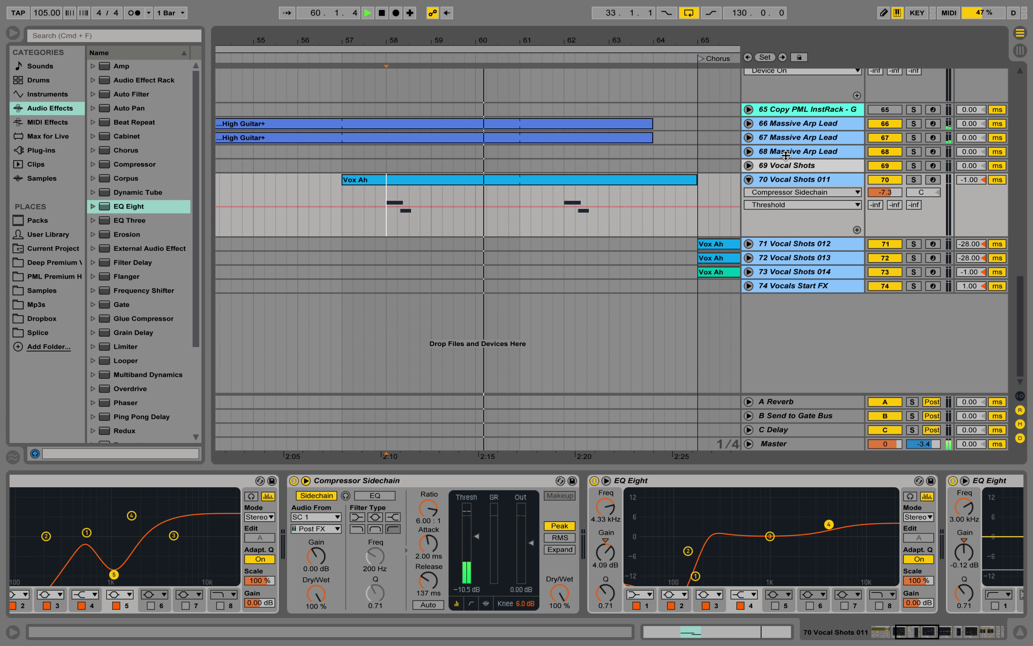
Step: Listen to the full mix through the end of the Build, stop at the Chorus, and survey the tracks used in the Chorus section
drag(694, 41, 692, 40)
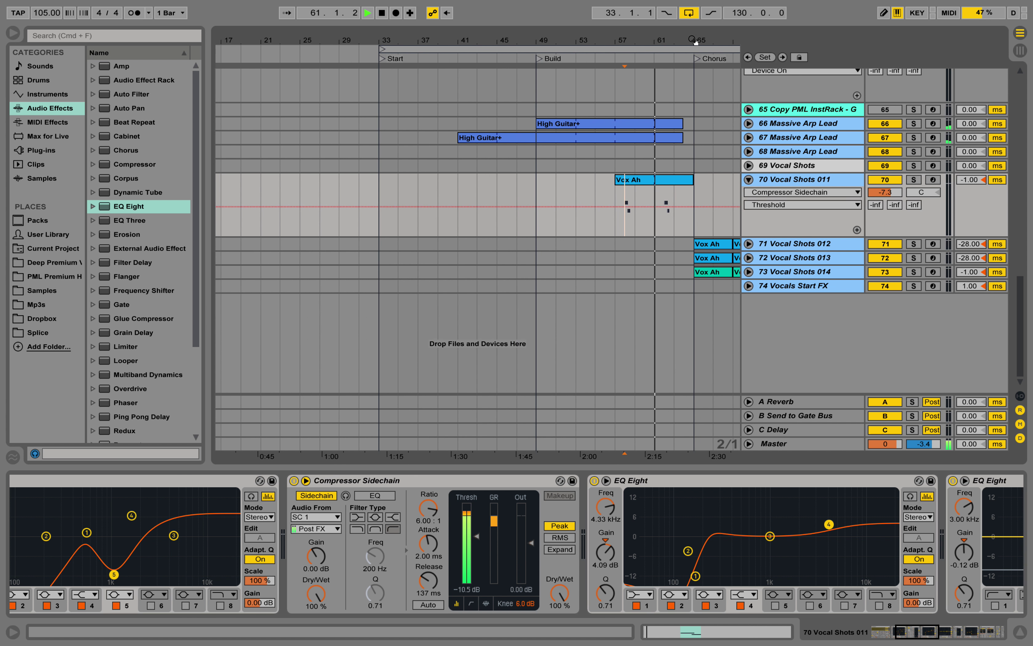
scroll(673, 145, up, 3)
scroll(672, 144, right, 10)
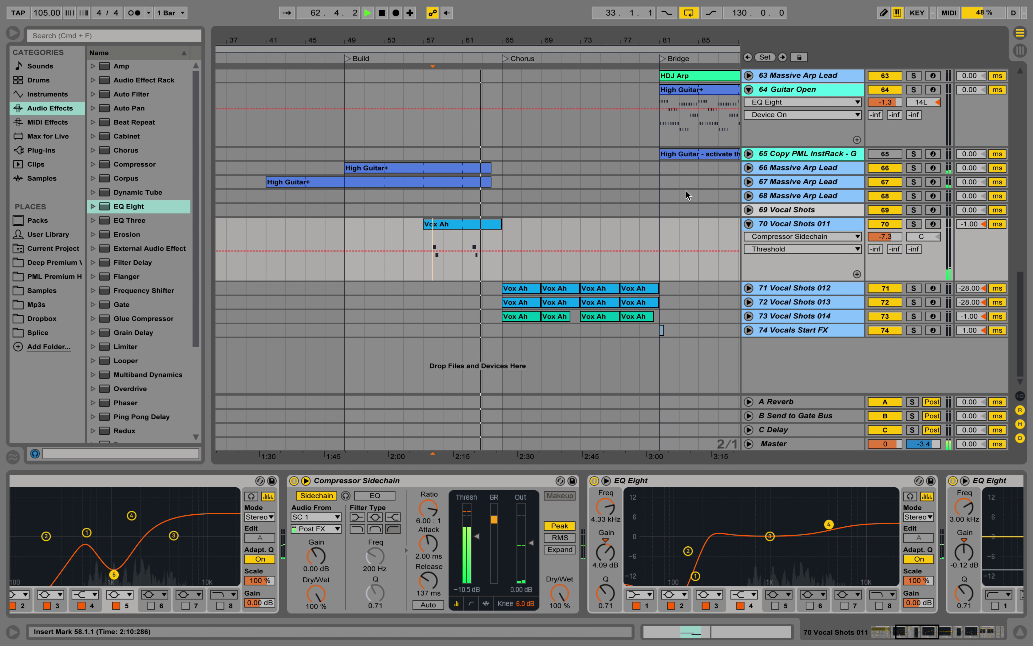
scroll(686, 194, up, 1)
scroll(685, 194, right, 3)
scroll(686, 194, up, 2)
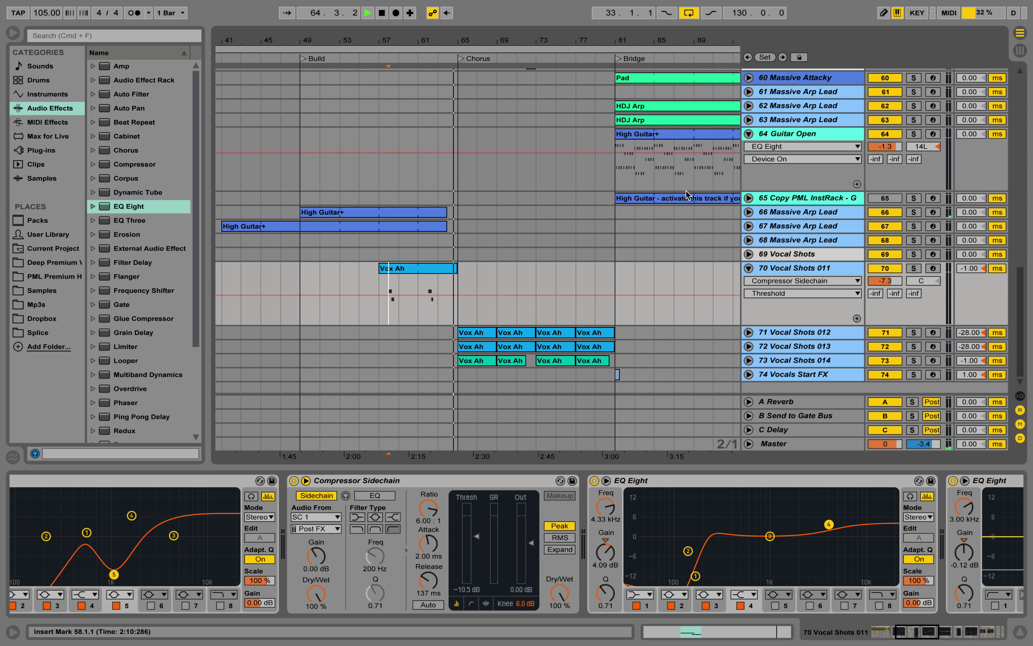
scroll(628, 170, up, 10)
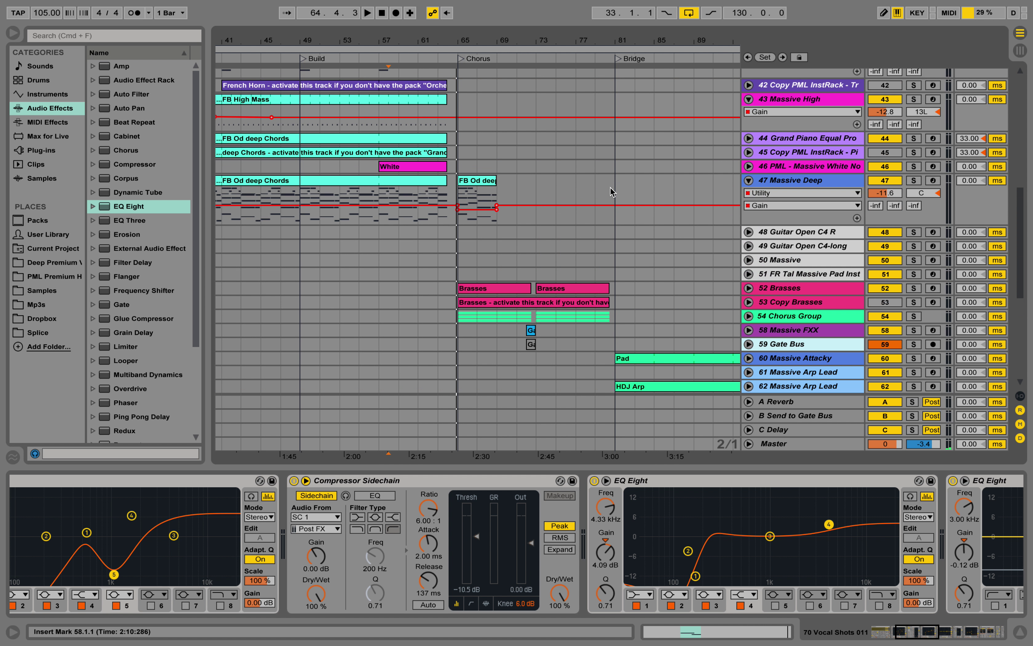
scroll(609, 192, up, 15)
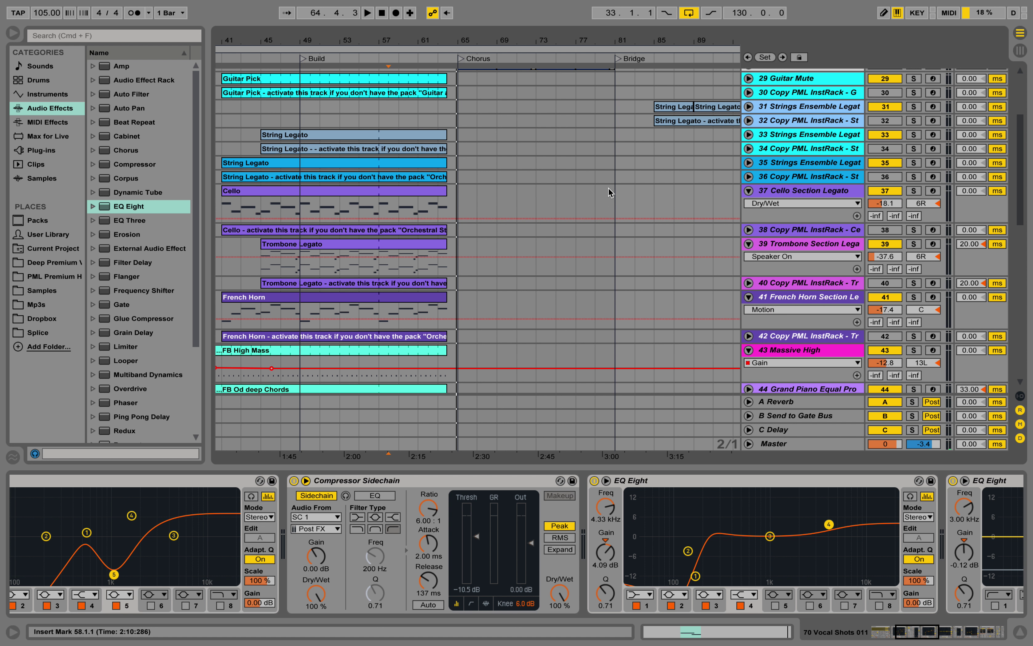
scroll(531, 110, right, 5)
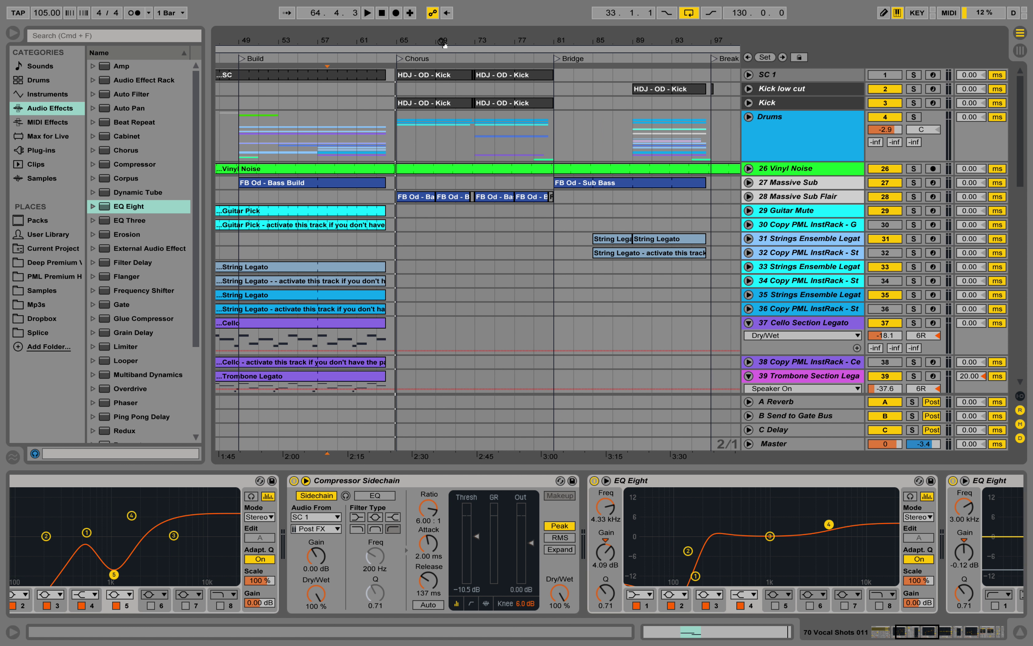
Step: Unfold the Drums group and open the first Tamb clip of the Chorus on track 10 Tamb1 to examine its notes
drag(442, 42, 439, 53)
drag(558, 36, 473, 15)
key(Right)
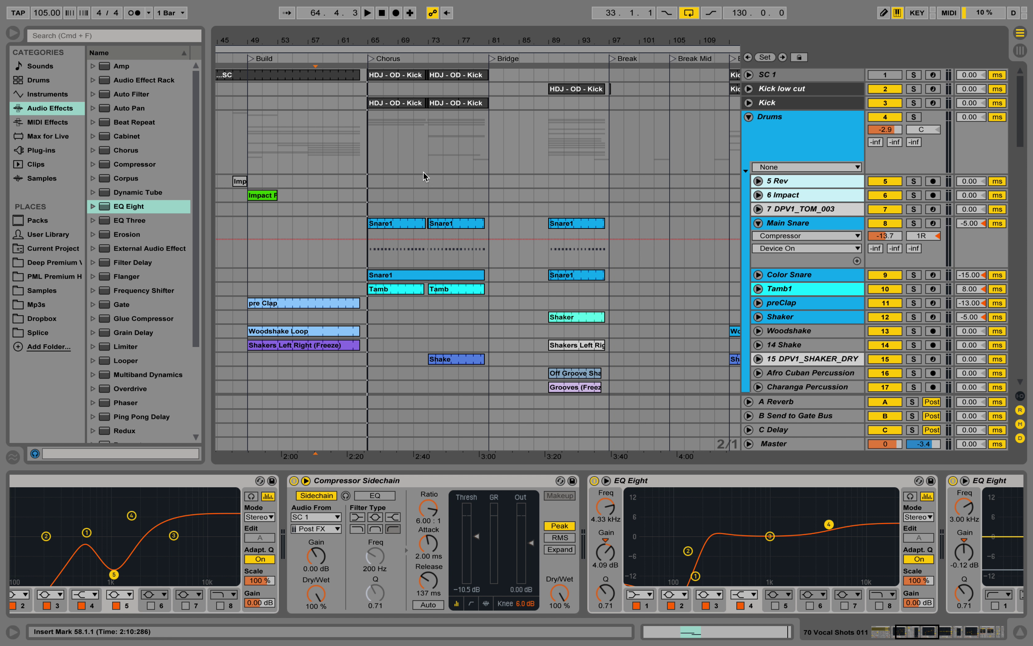
scroll(403, 239, down, 3)
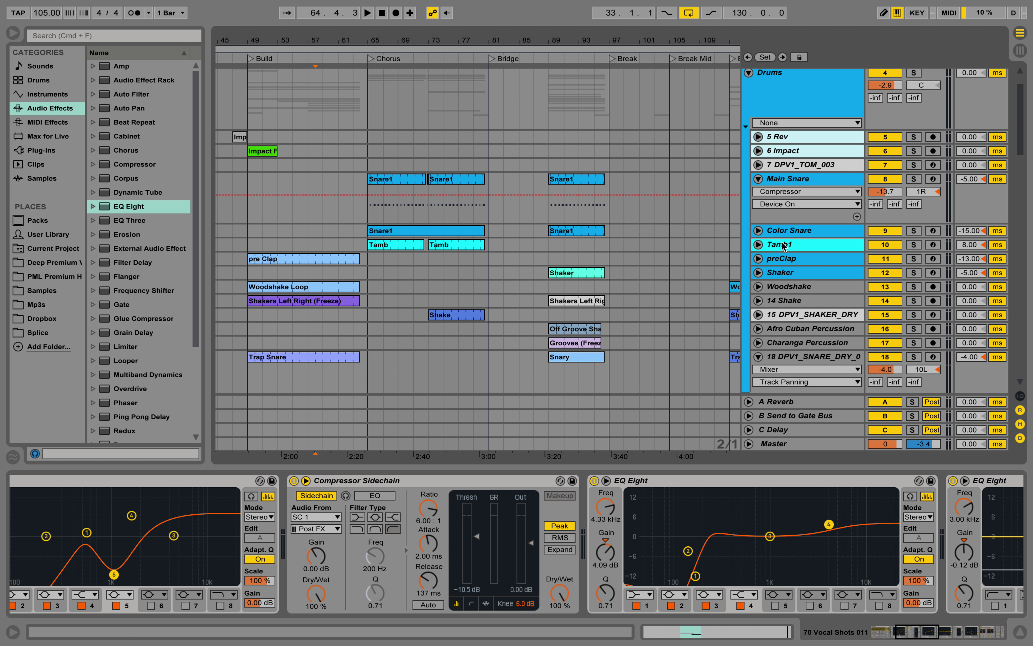
double_click(383, 251)
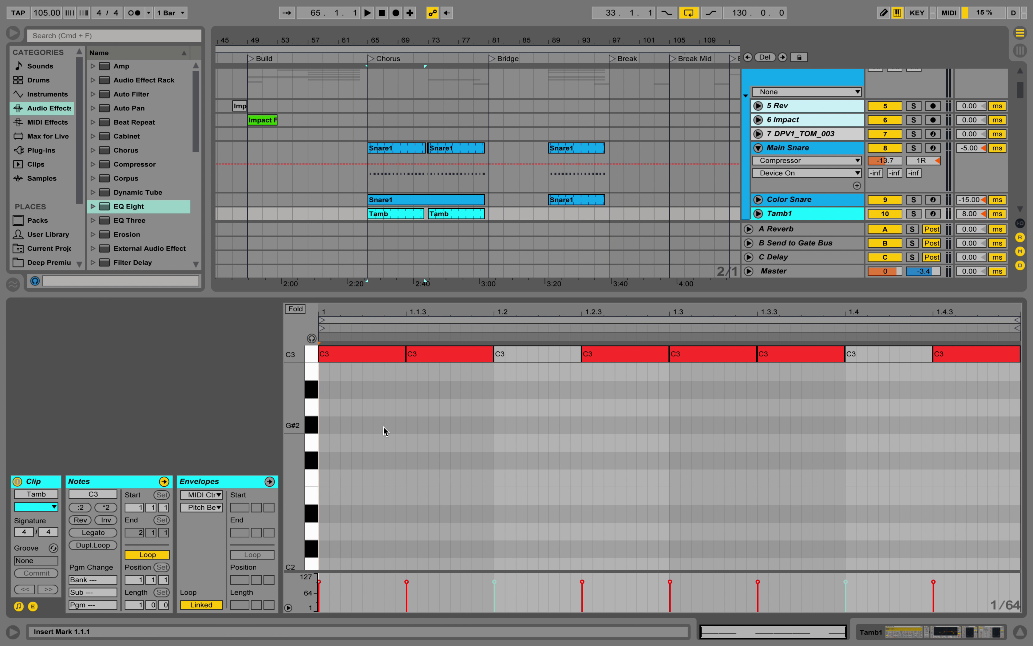
Step: Play the Chorus from bar 65, then solo track 10 Tamb1 and audition the tambourine on its own
key(space)
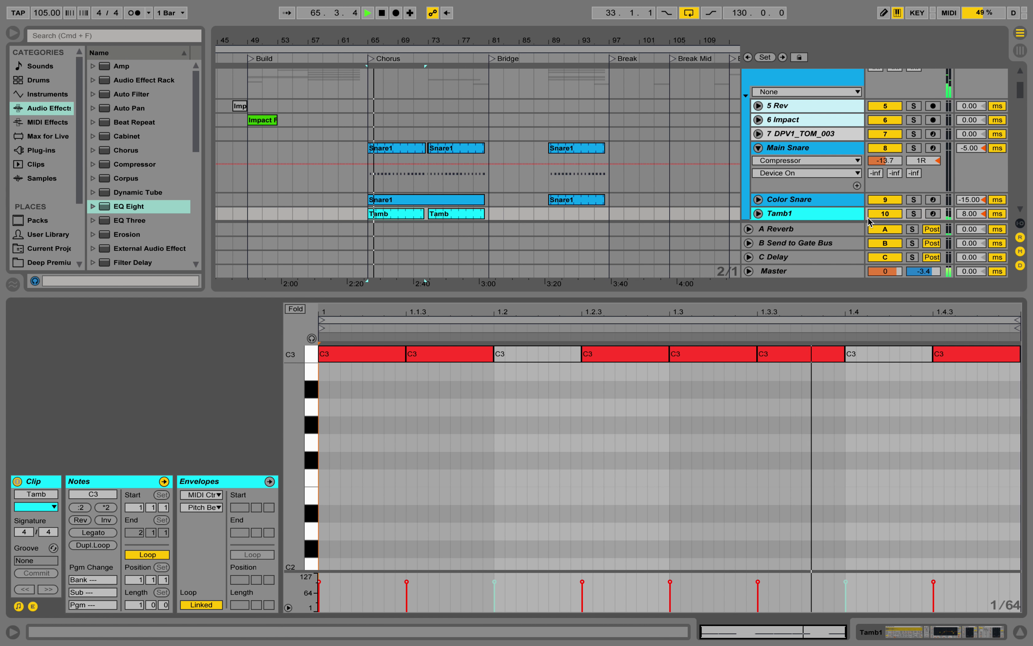
key(space)
click(913, 213)
key(space)
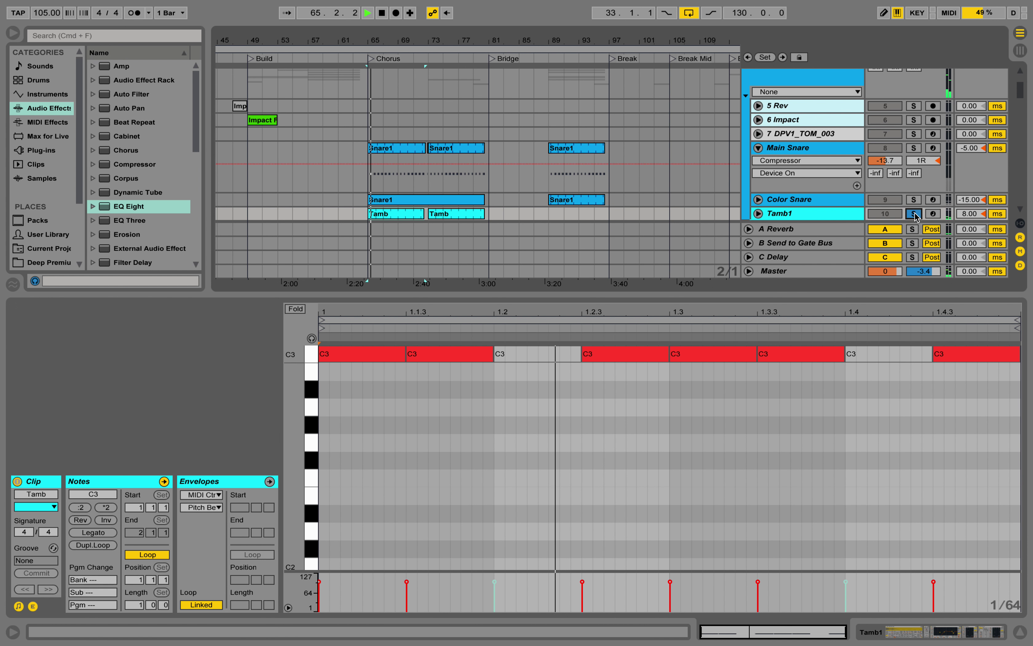
Step: Unsolo Tamb1, listen to the full mix from bar 65 while surveying the tracks down to Massive Sub Flair, and stop playback
click(913, 214)
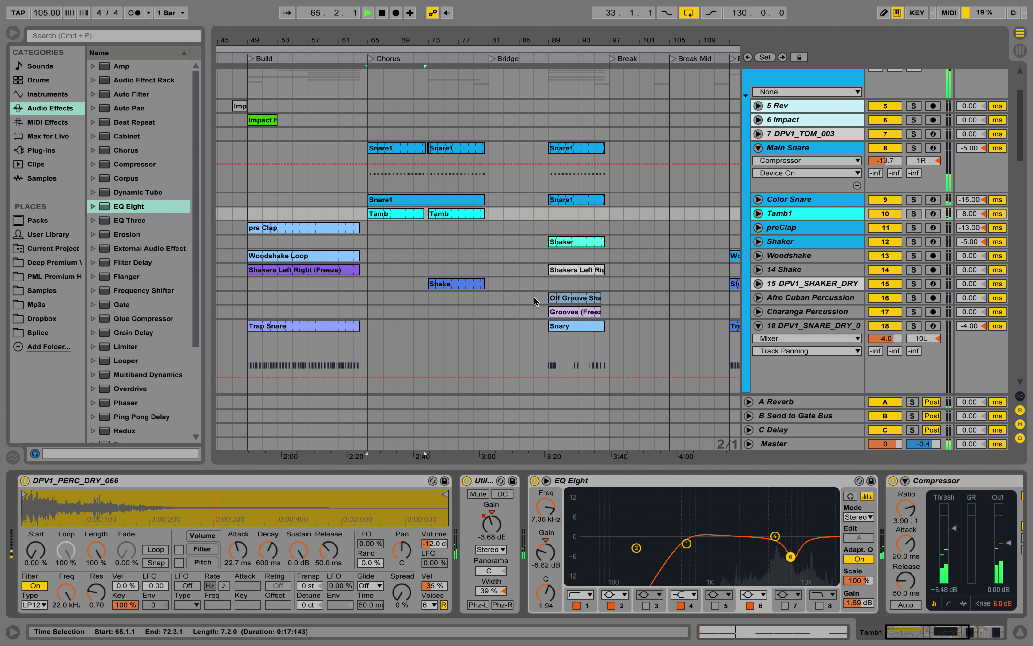
scroll(533, 302, down, 10)
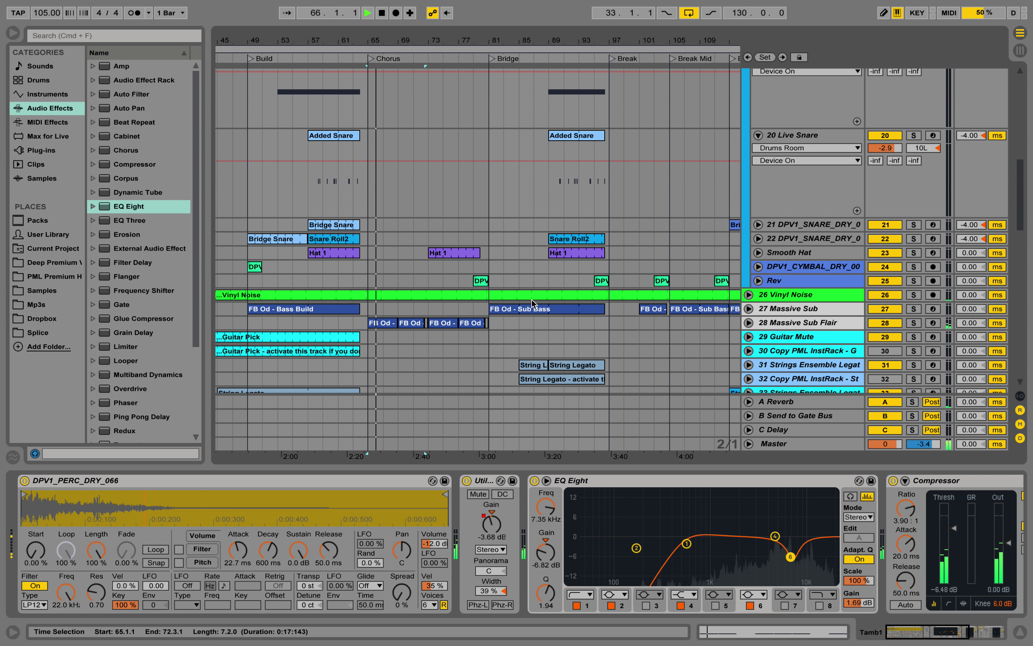
scroll(533, 301, down, 3)
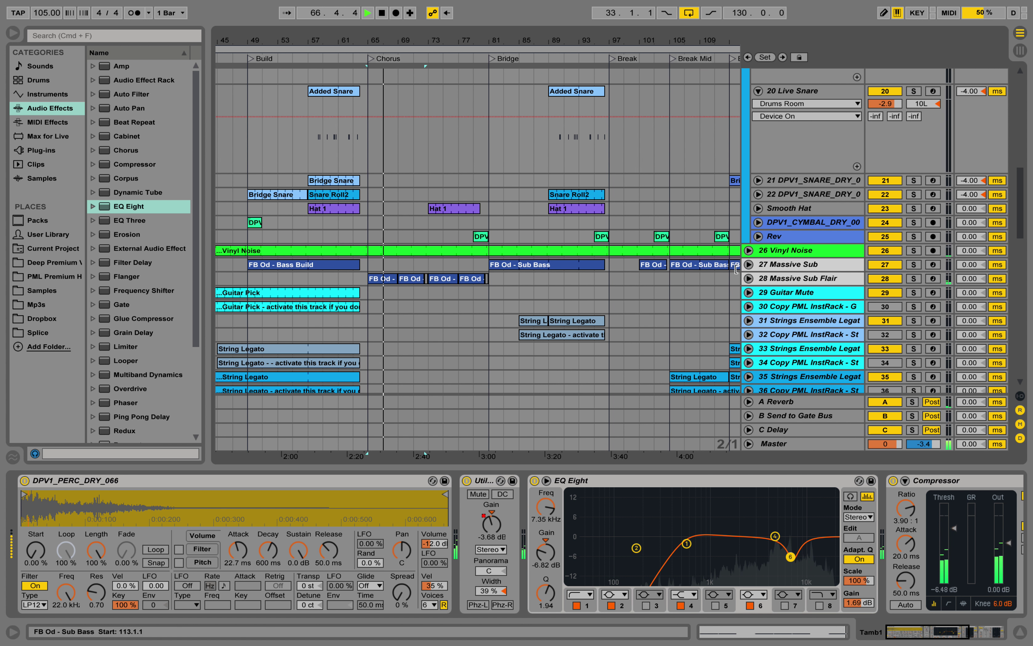
key(space)
Step: Unfold and solo track 28 Massive Sub Flair, play it from bar 65 with its device chain shown, then stop playback
click(749, 278)
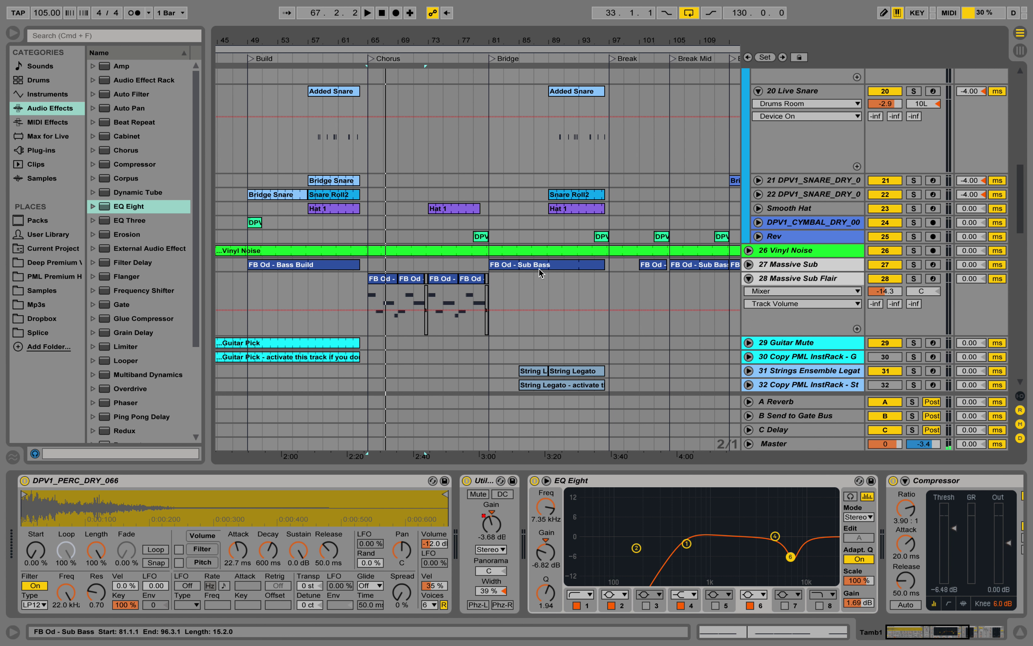
drag(400, 48, 412, 54)
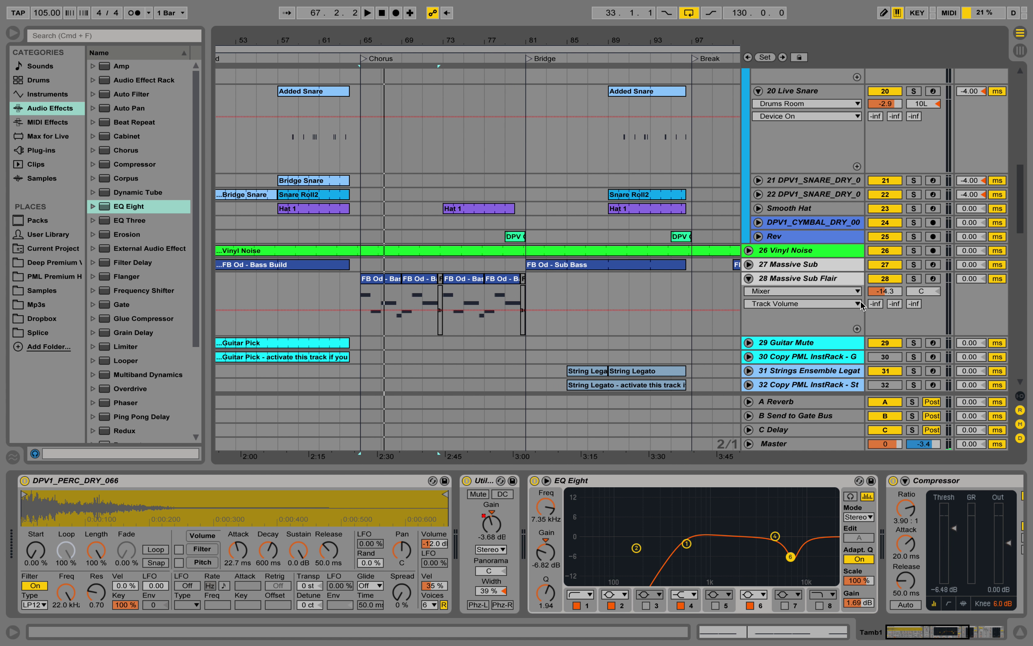
click(914, 279)
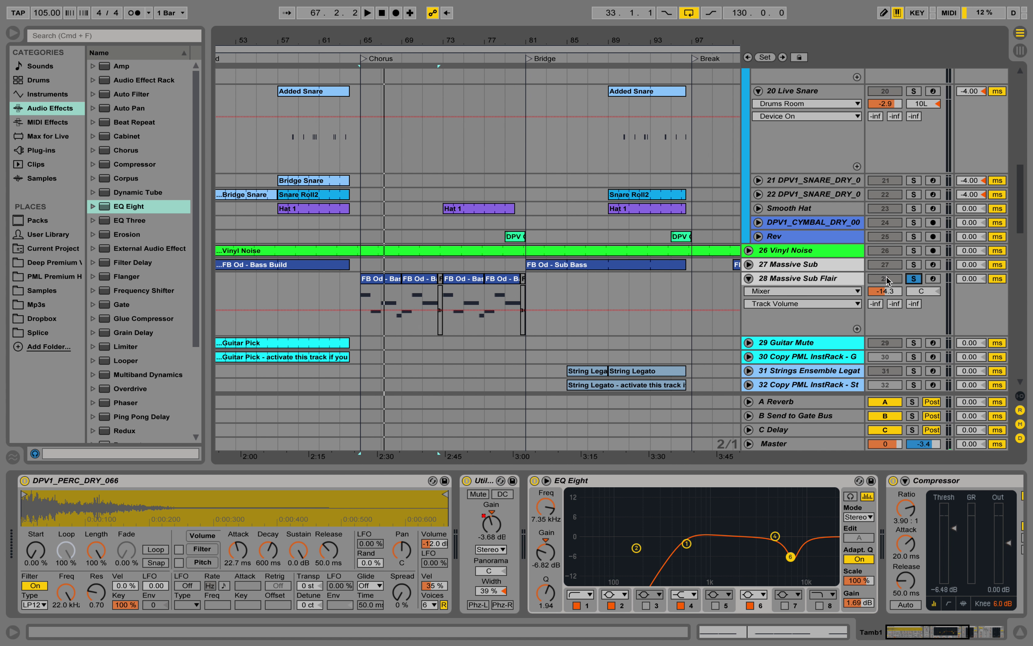
click(803, 280)
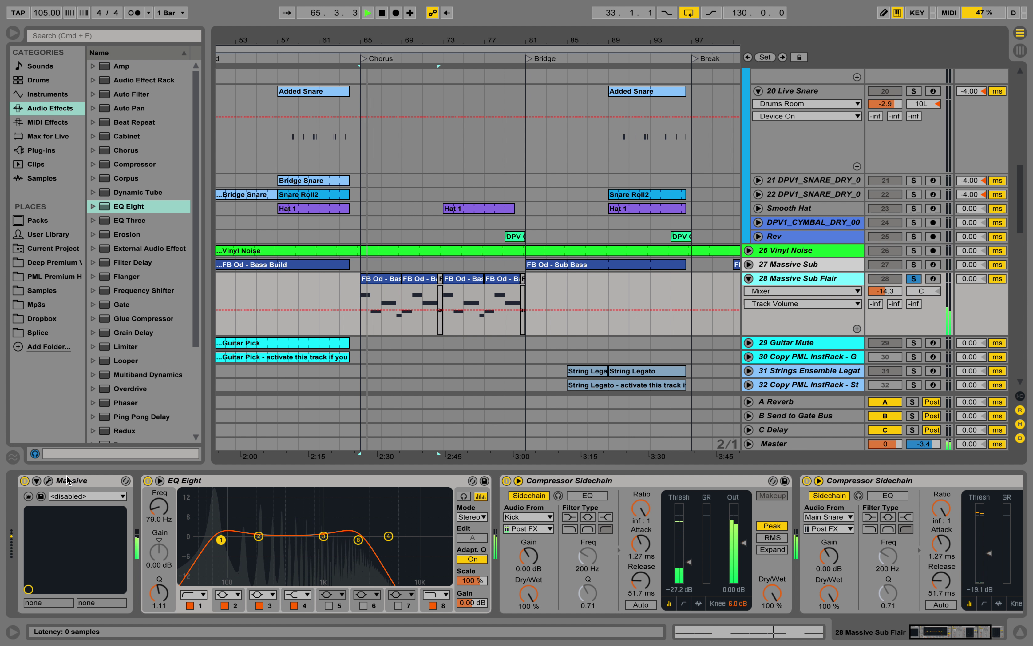
key(space)
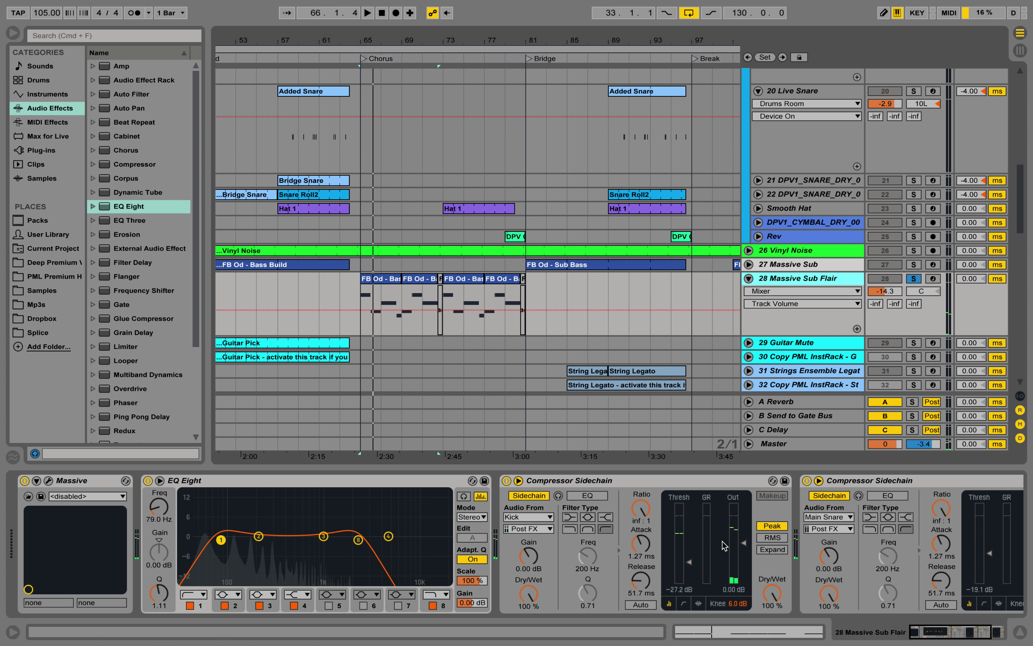
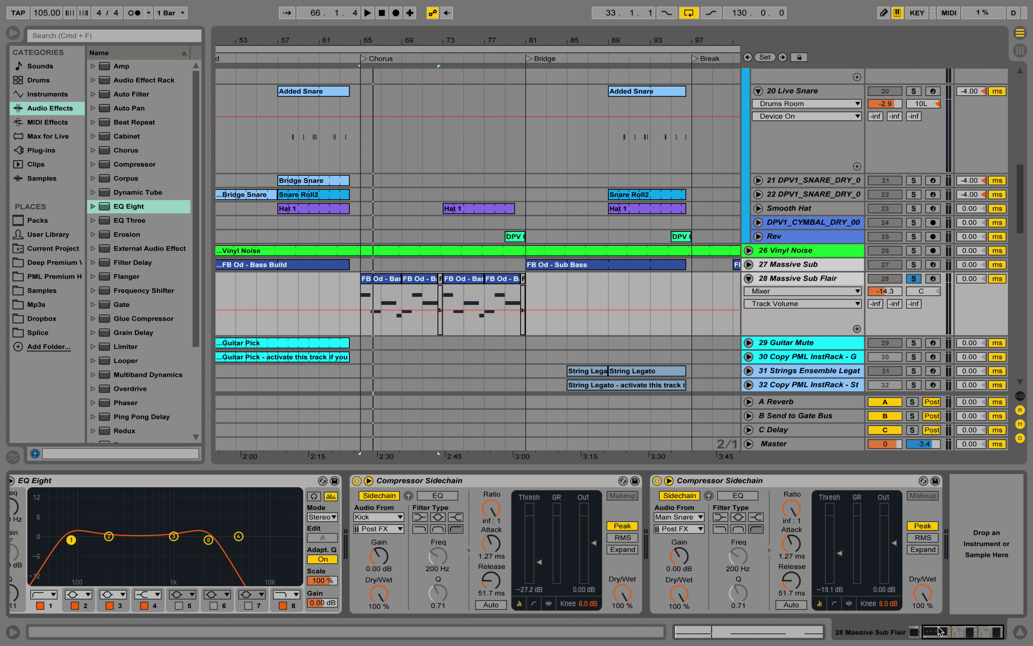
Step: Open the Massive synth on track 28 and examine its oscillators, ring modulation, Insert 1 effect choices and FX1 settings
scroll(678, 268, down, 15)
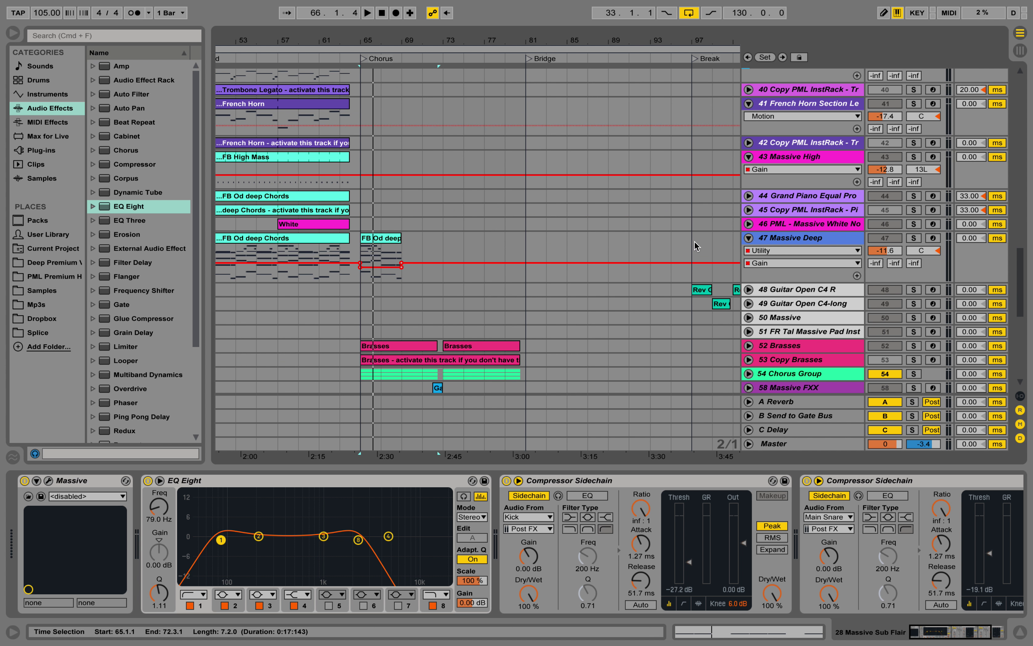
scroll(520, 268, up, 15)
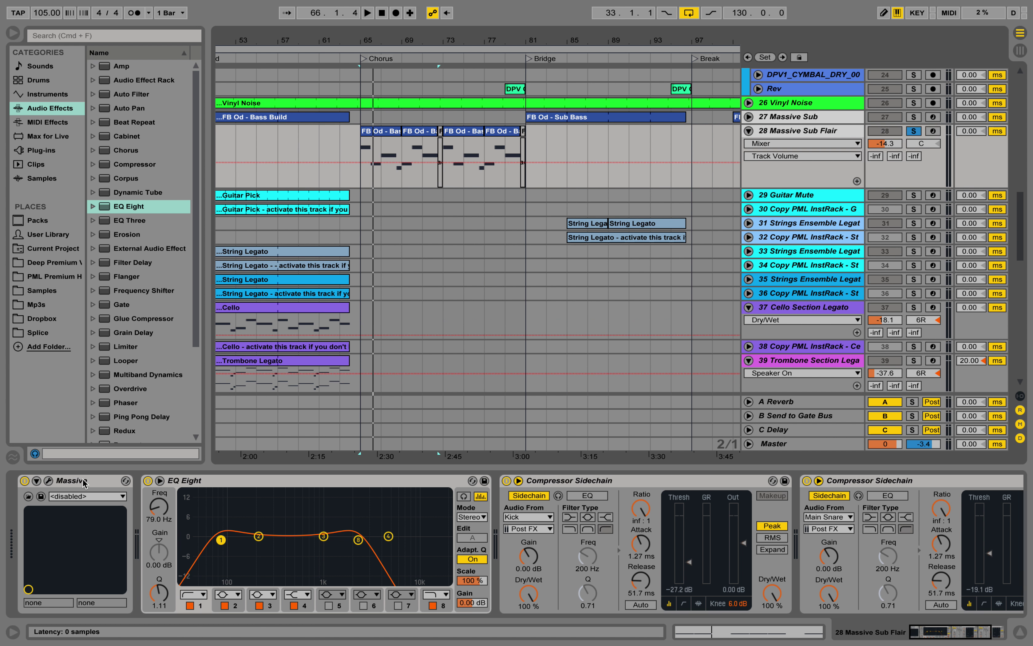
click(48, 480)
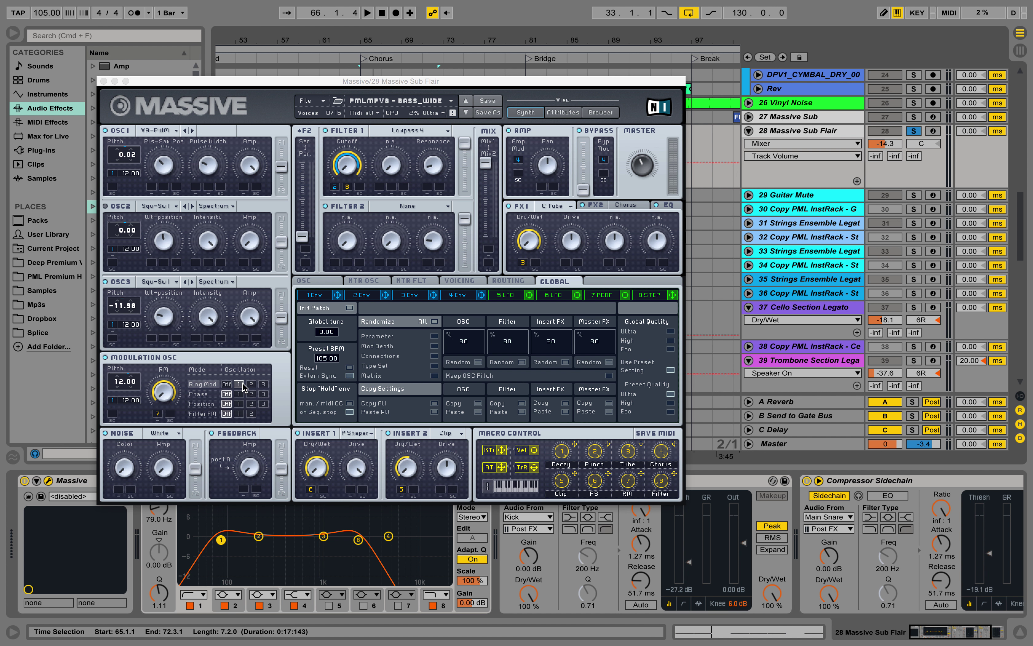
click(195, 389)
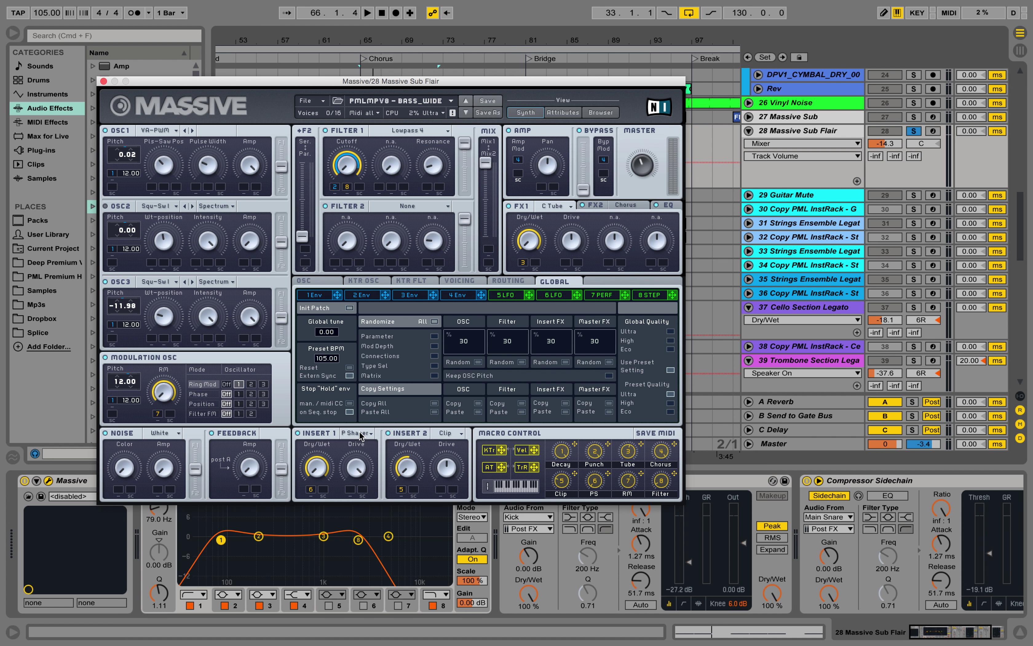
click(373, 435)
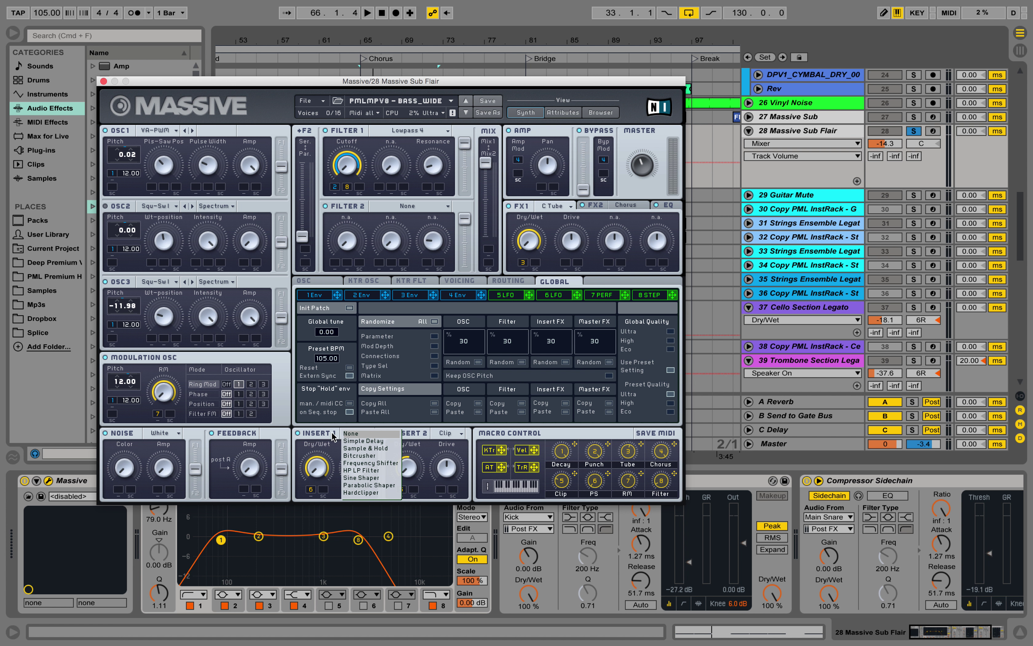
click(326, 440)
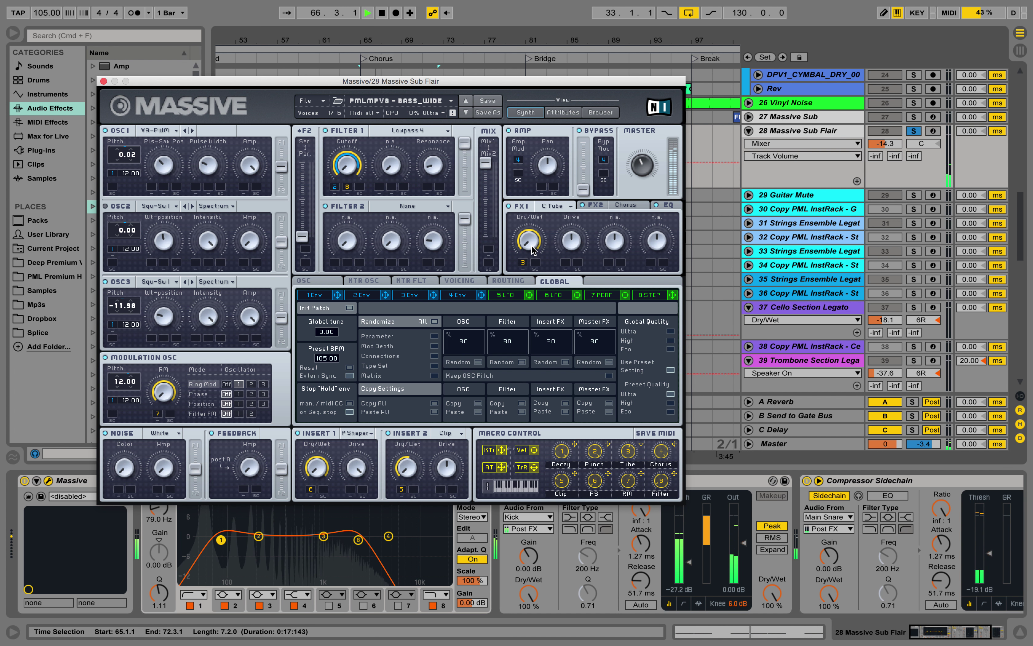
Step: Close the Massive window, unsolo track 28, and listen to the bass in the full mix before stopping playback
click(103, 81)
click(913, 133)
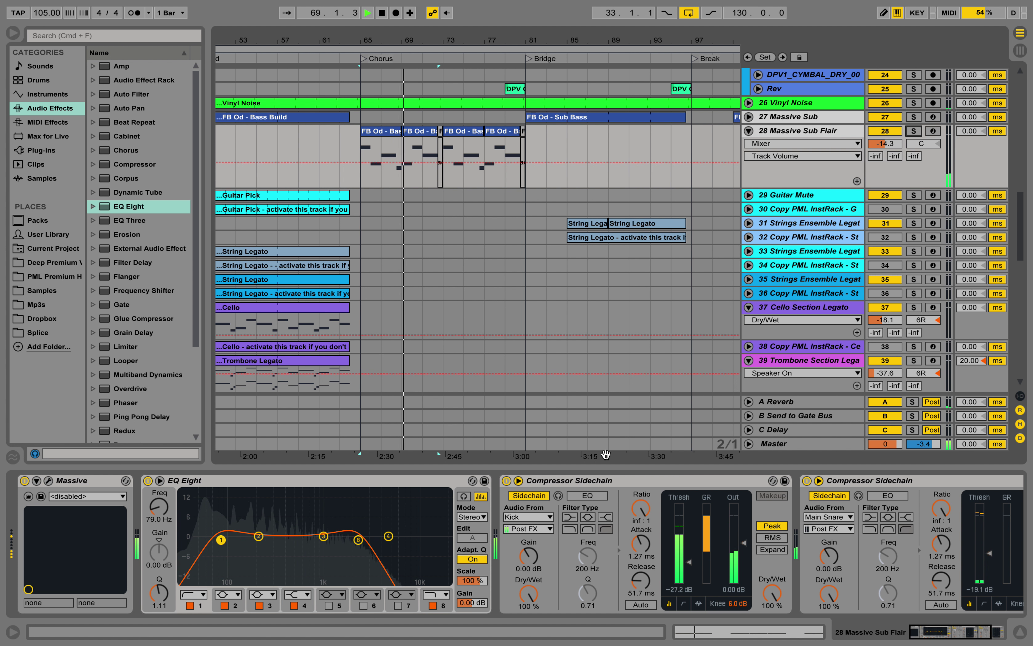
scroll(571, 342, down, 10)
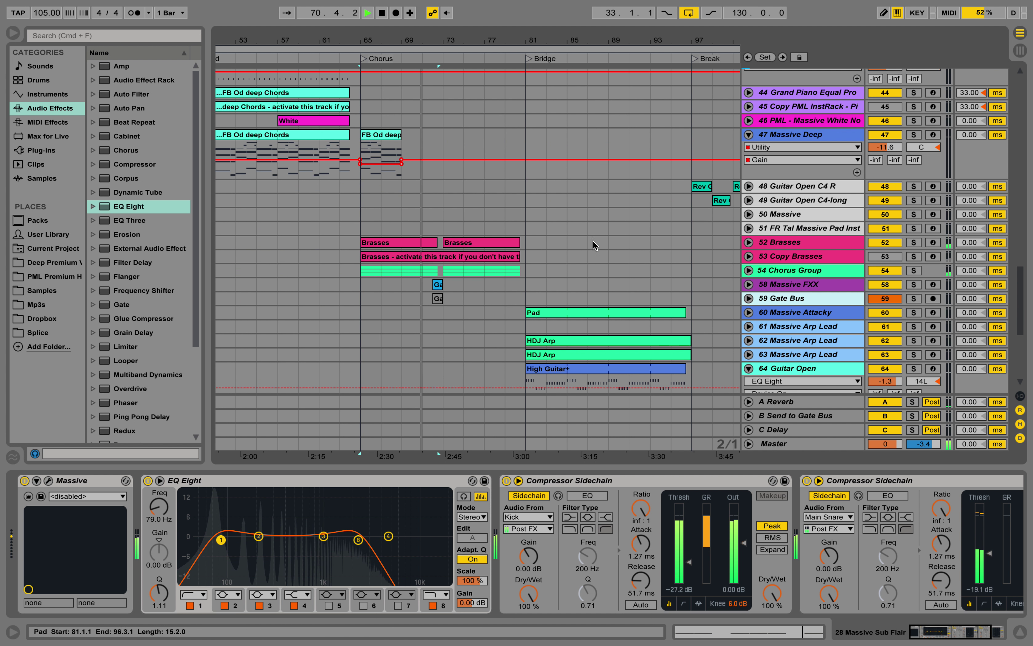
key(space)
Step: Unfold track 52 Brasses, show its device chain, and collapse the Brass Ensemble Legato rack to examine the effects after it
click(749, 243)
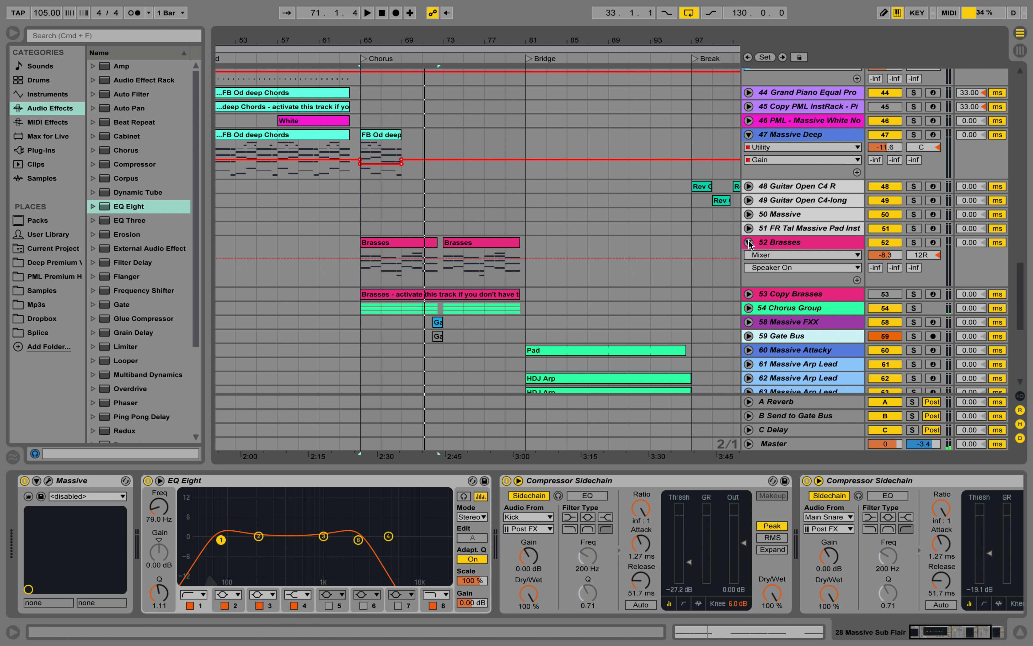
click(838, 244)
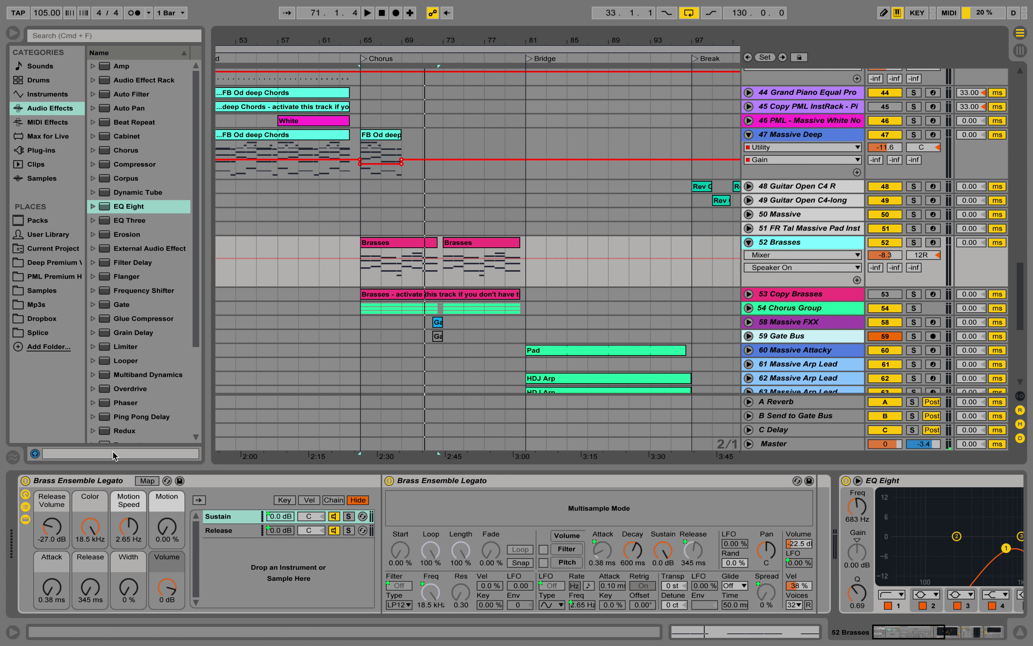
double_click(67, 483)
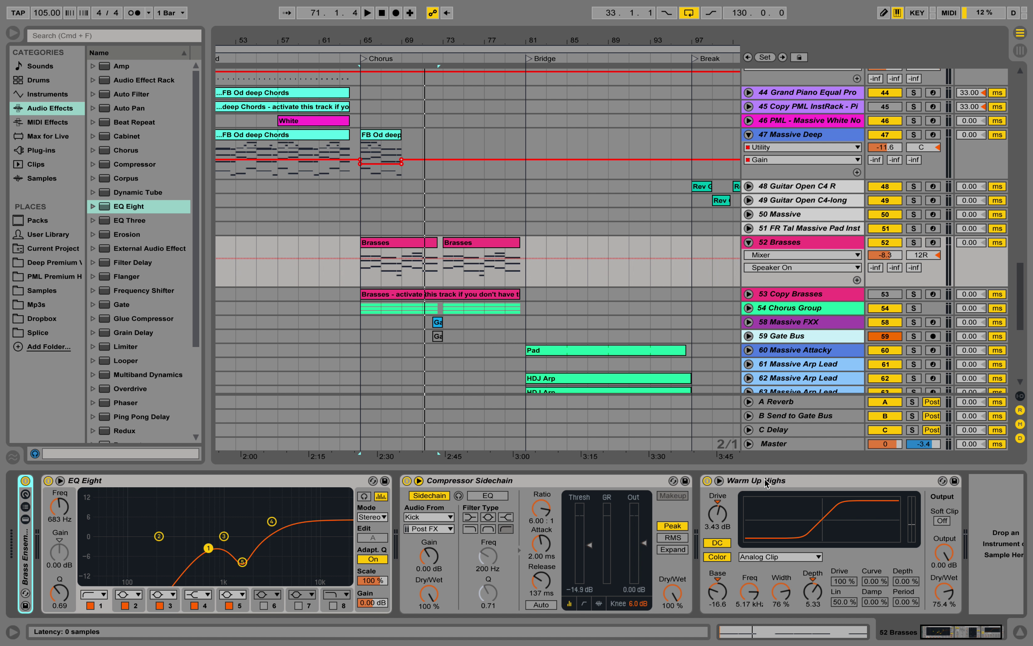
Step: Solo track 52 and play it from bar 65 while examining the chord notes of the first Brasses clip, then stop playback
click(913, 243)
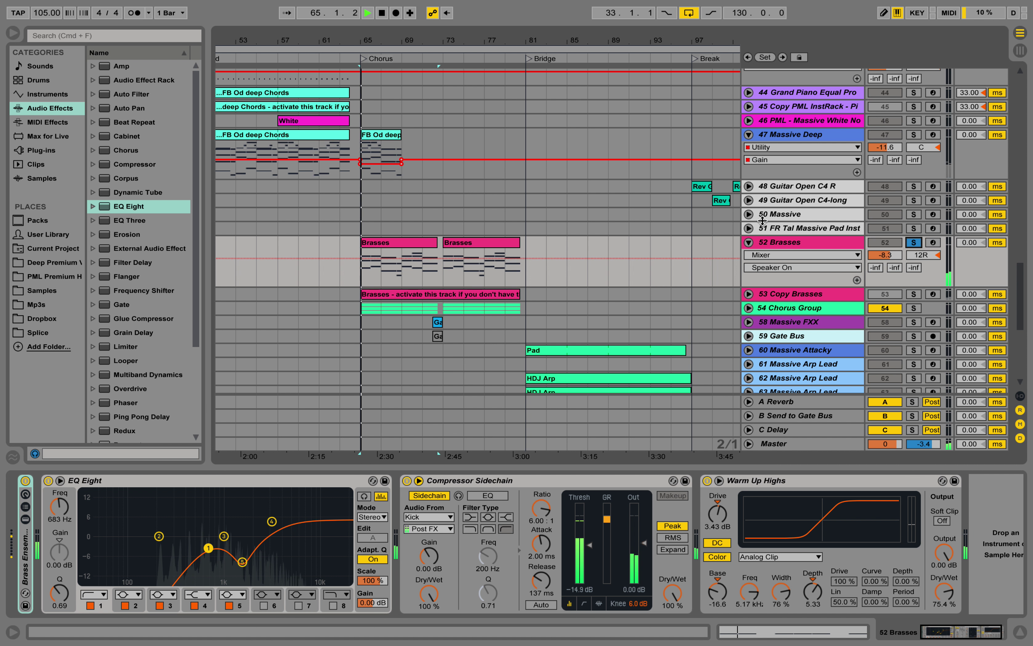
key(space)
double_click(415, 241)
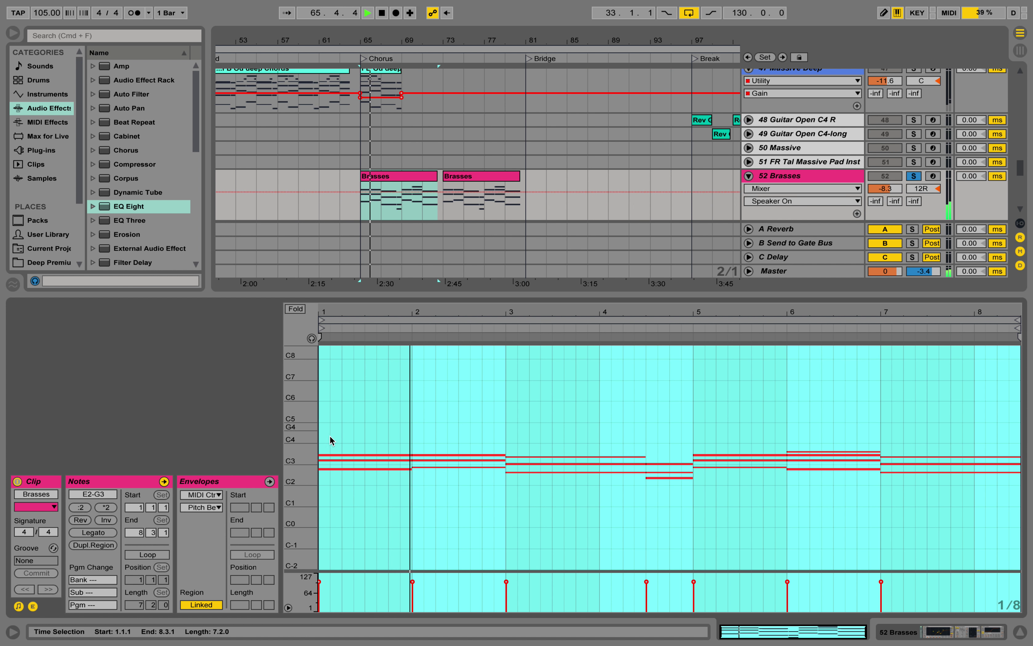
drag(294, 458, 324, 373)
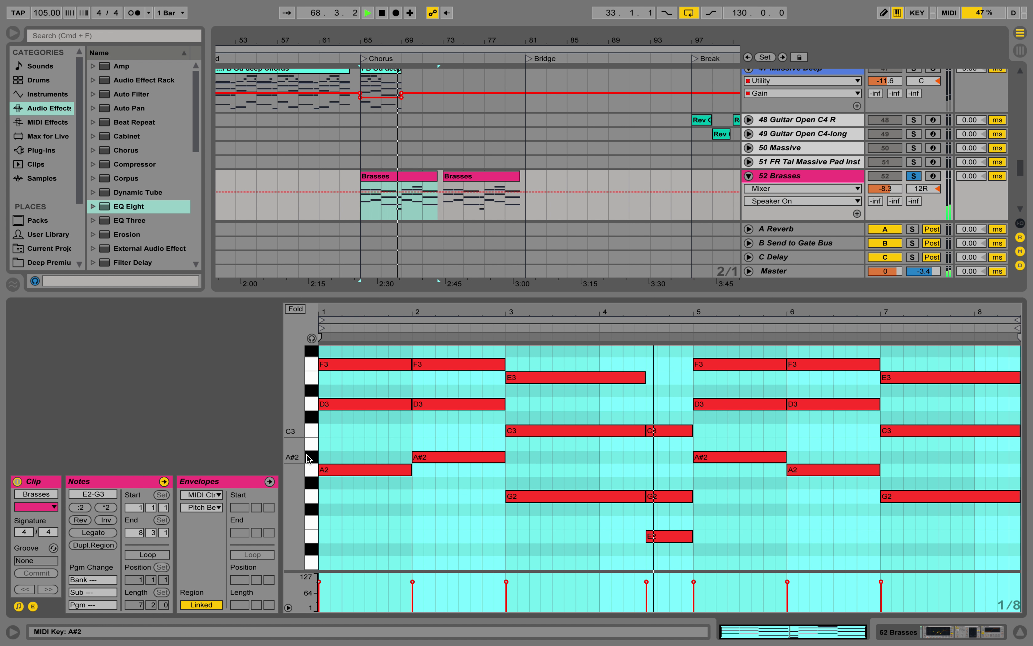
key(space)
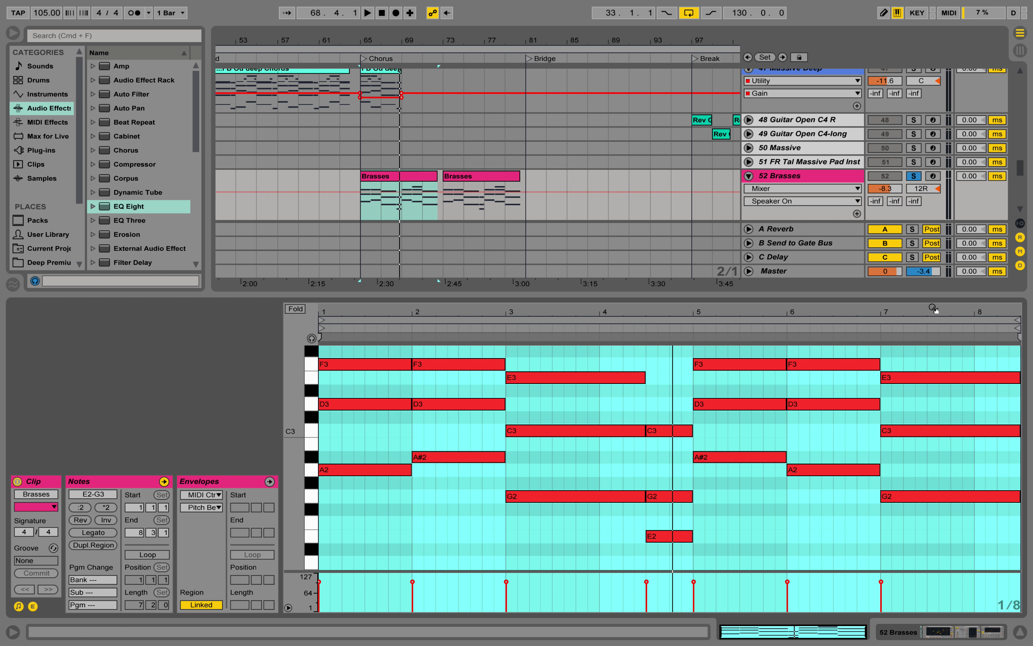
Step: Hide the clip's note editor, unfold 54 Chorus Group, and solo track 55 Massive Organ for a brief audition from bar 65
click(1020, 632)
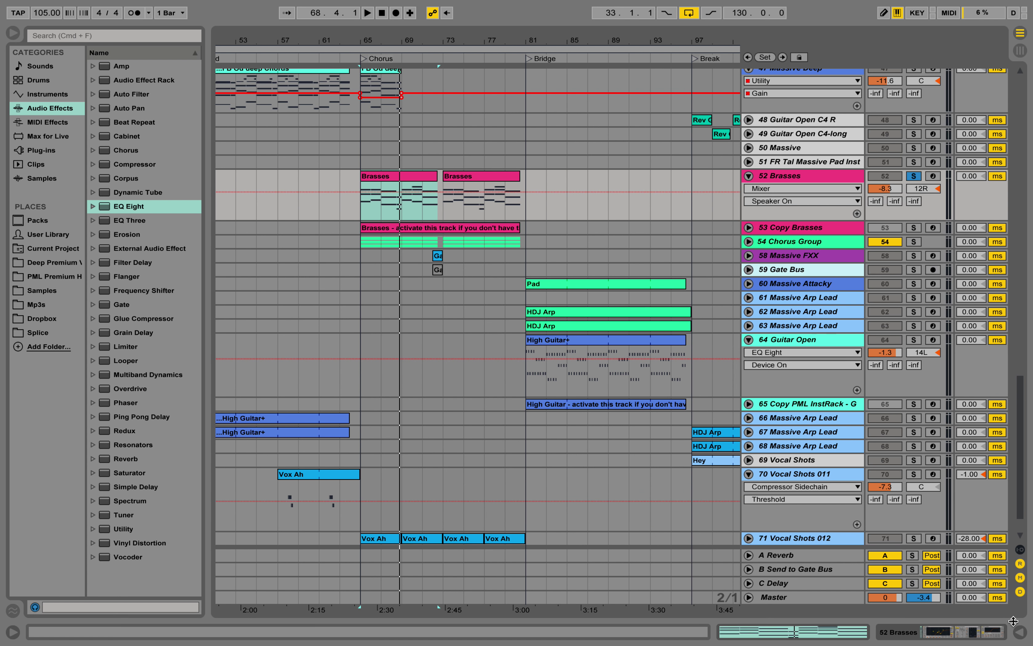
click(748, 242)
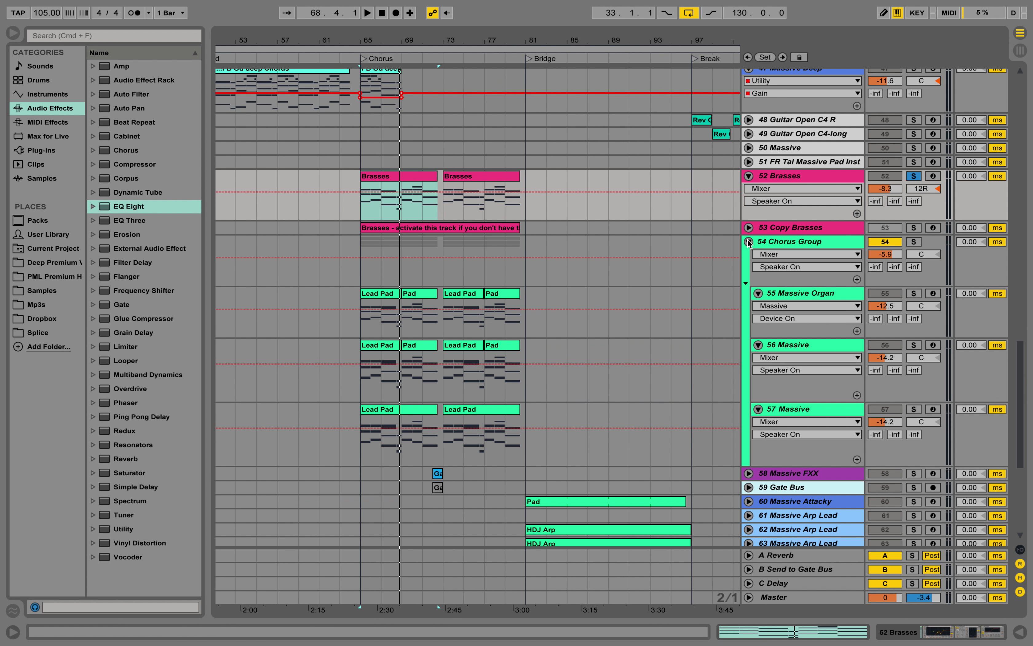
click(915, 293)
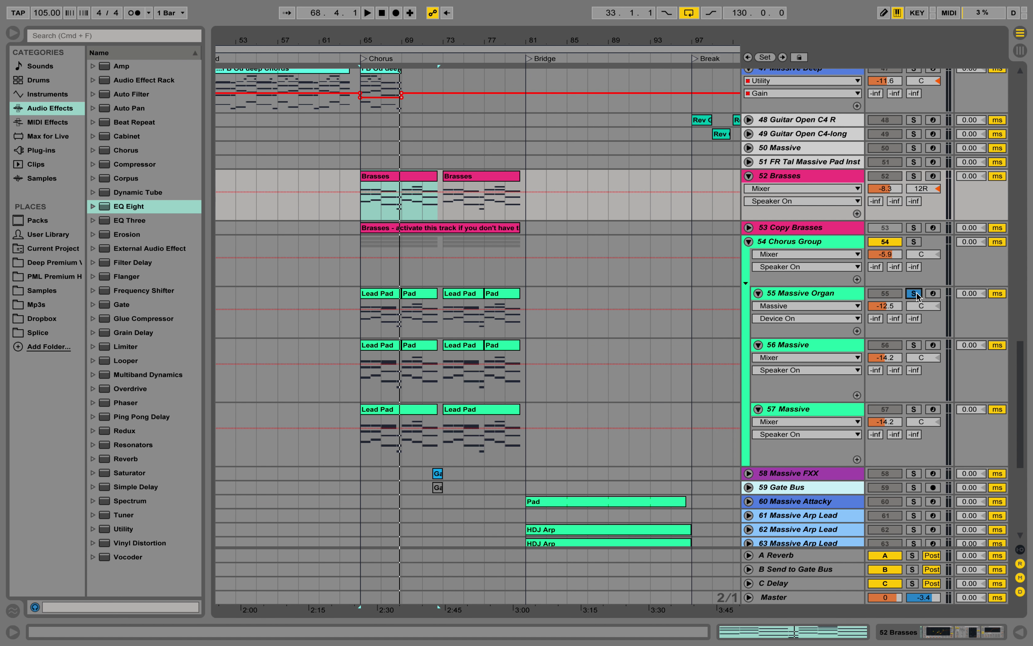
key(space)
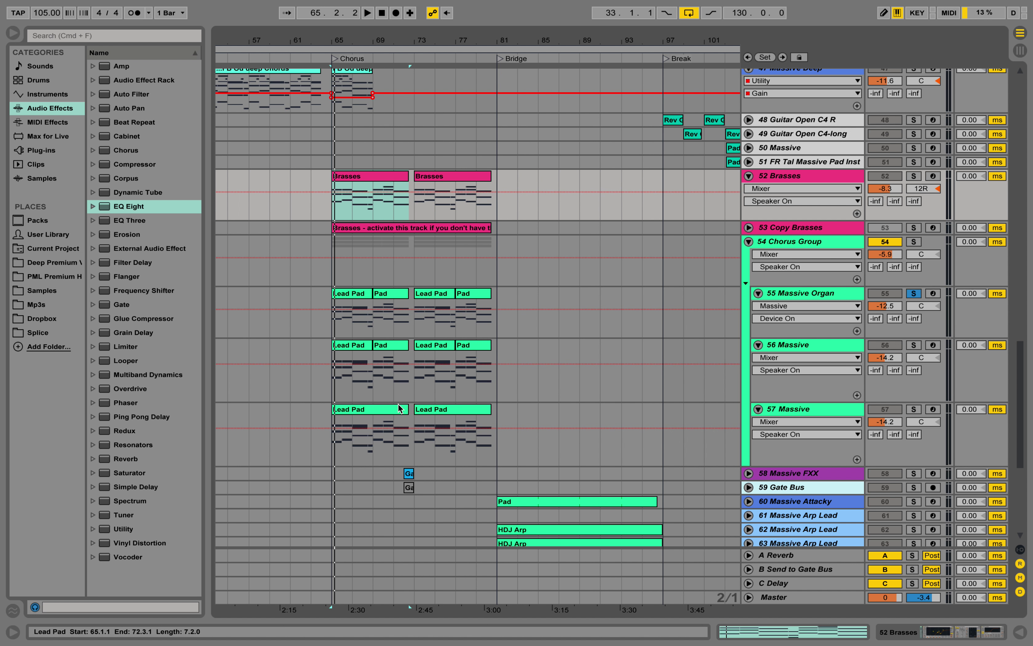
Step: Select the FB Od deep Chords clip on track 55 at Chorus 2 and play the soloed organ from bar 129
drag(599, 40, 367, 34)
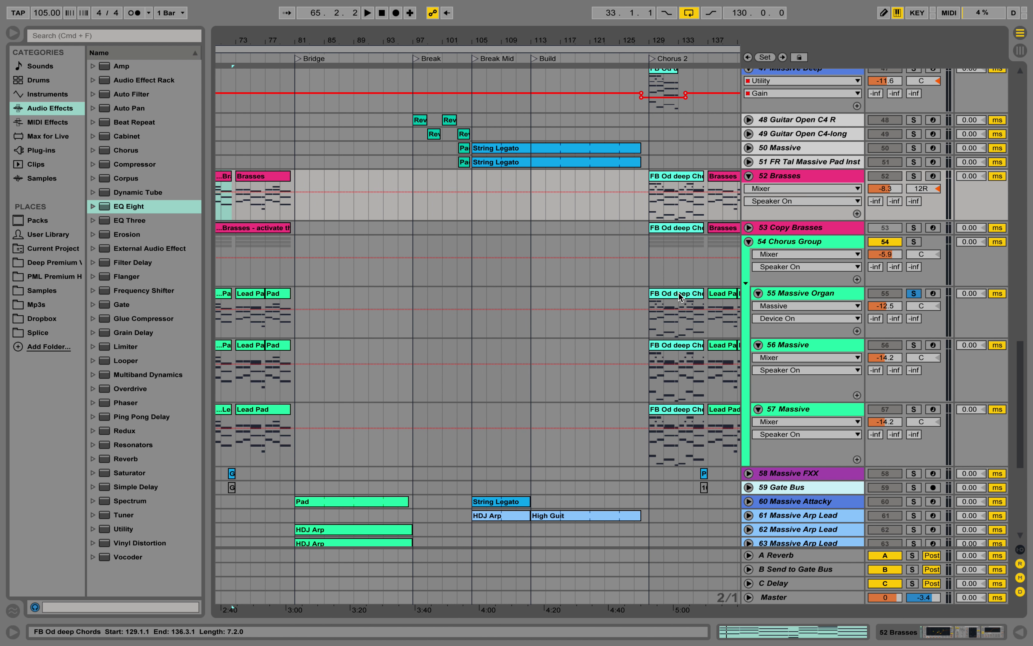
click(668, 307)
key(space)
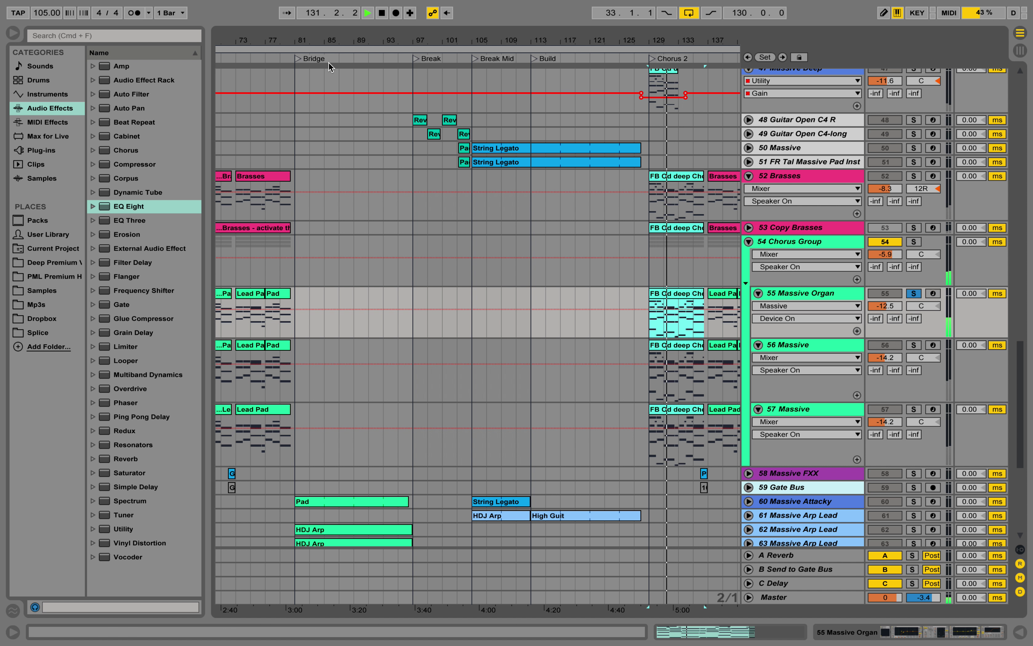
Step: Stop playback, return to the Chorus section, and examine the device chain of track 55 Massive Organ
key(space)
drag(268, 41, 584, 83)
click(783, 246)
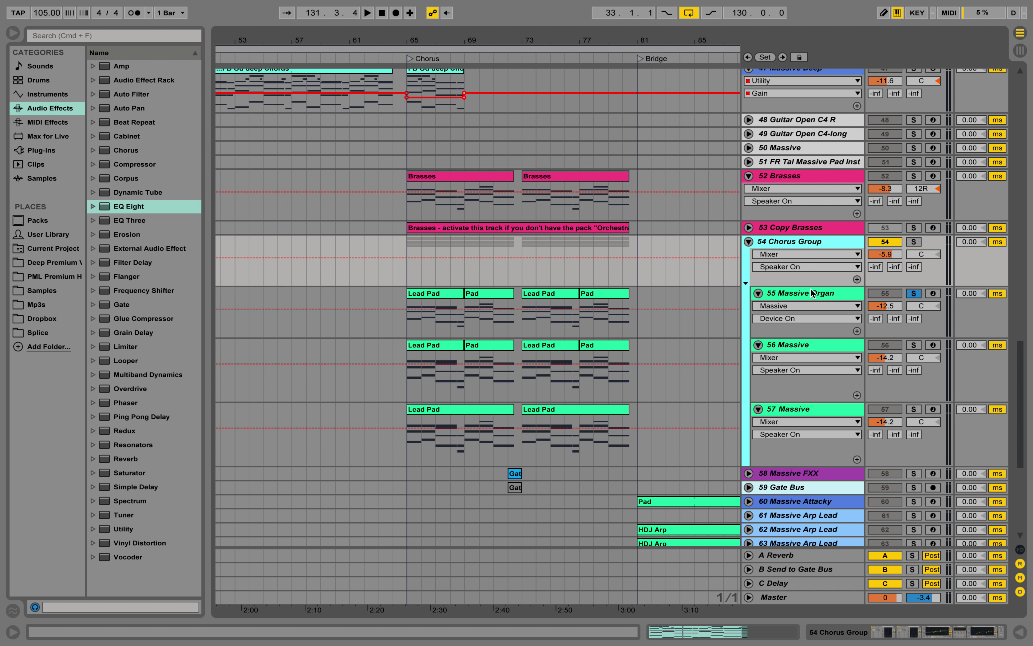
double_click(802, 296)
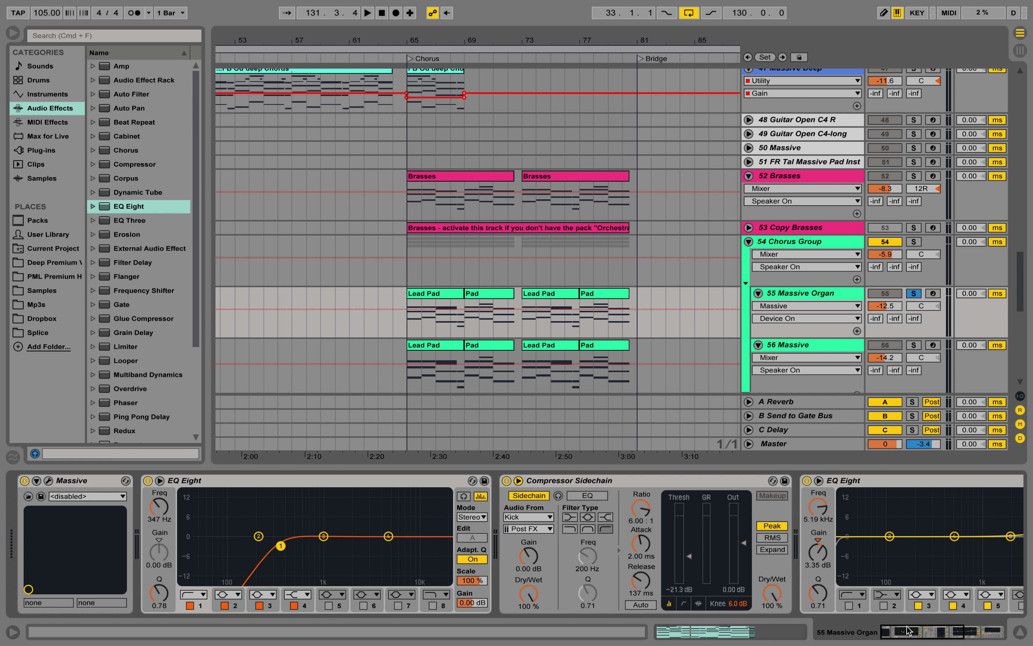
mouse_move(907, 631)
mouse_down()
mouse_move(937, 639)
mouse_move(904, 640)
mouse_up()
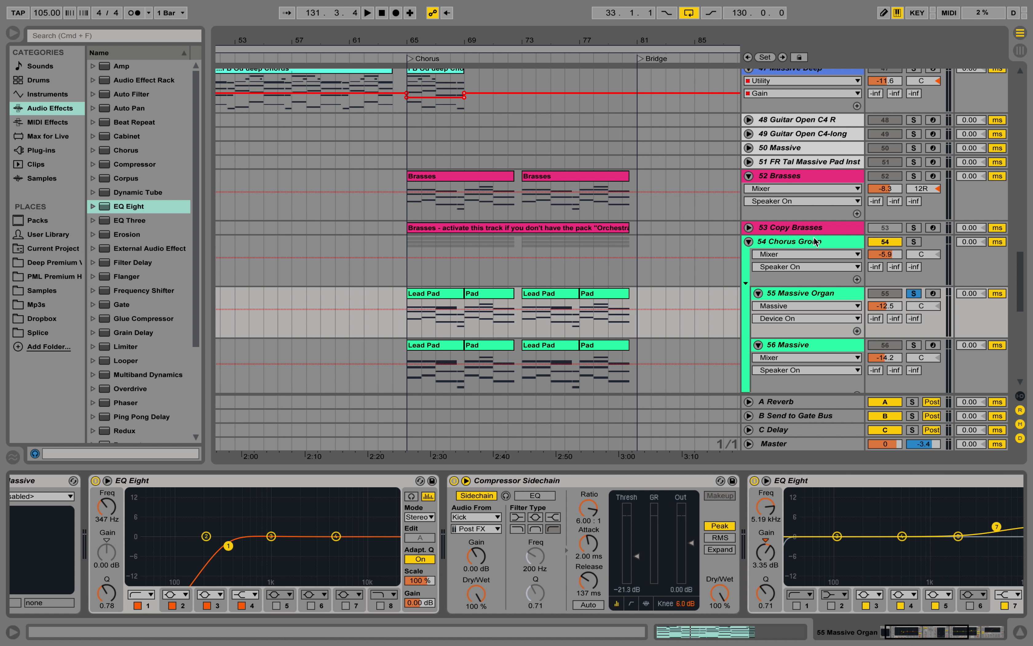
Step: Examine the effects chain on 54 Chorus Group, from the kick sidechain compressor through to the Utility
click(819, 246)
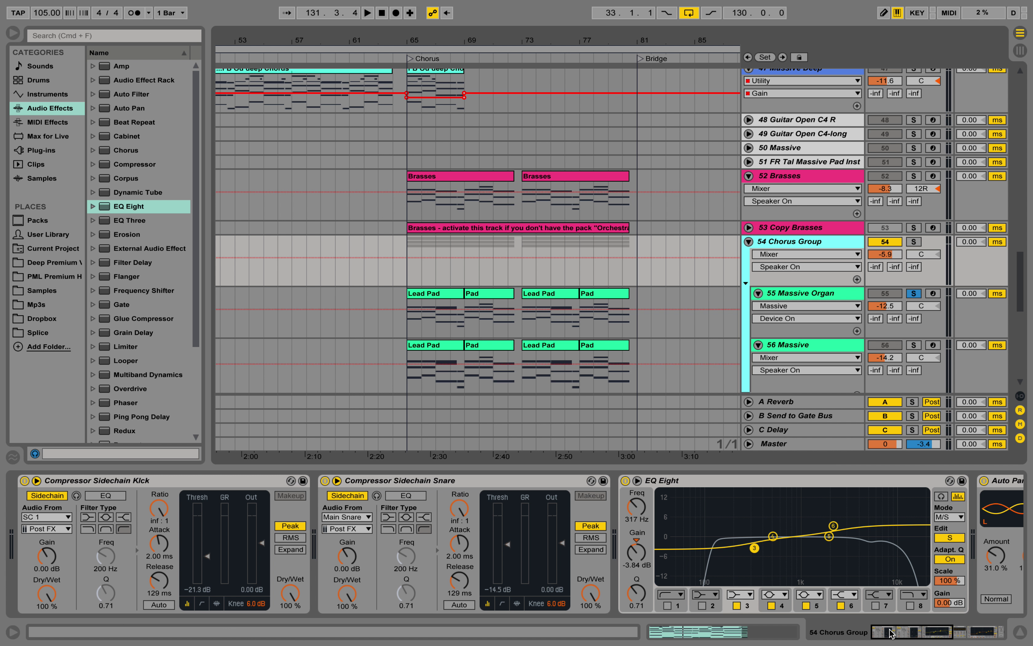
scroll(890, 633, right, 10)
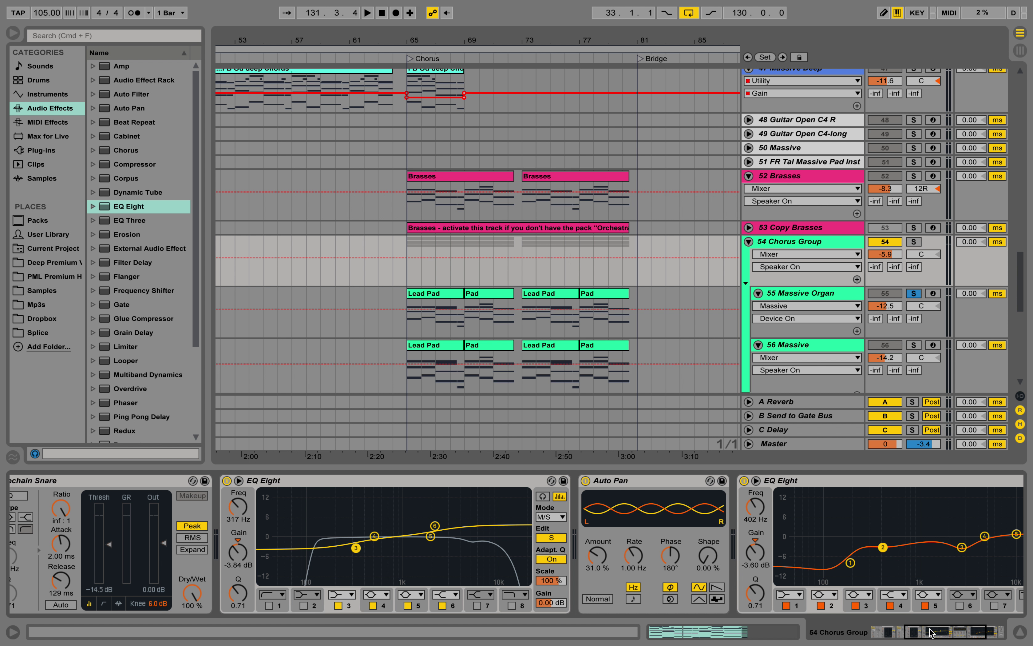
drag(931, 632, 945, 635)
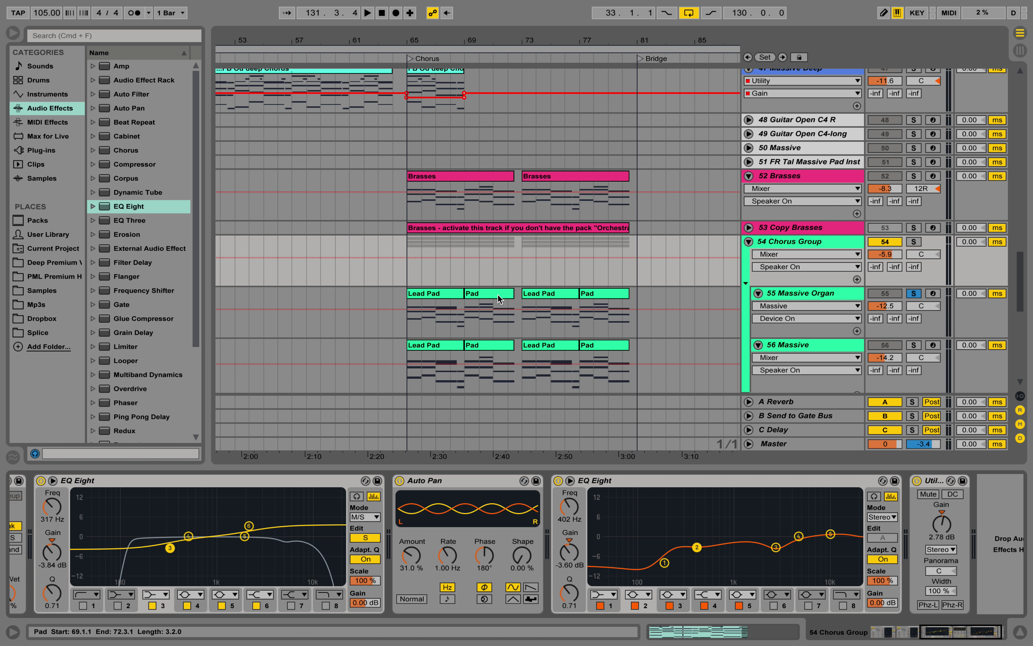
Step: Open the Massive synth window of track 55 while playing the soloed organ from bar 129, then stop playback
click(783, 299)
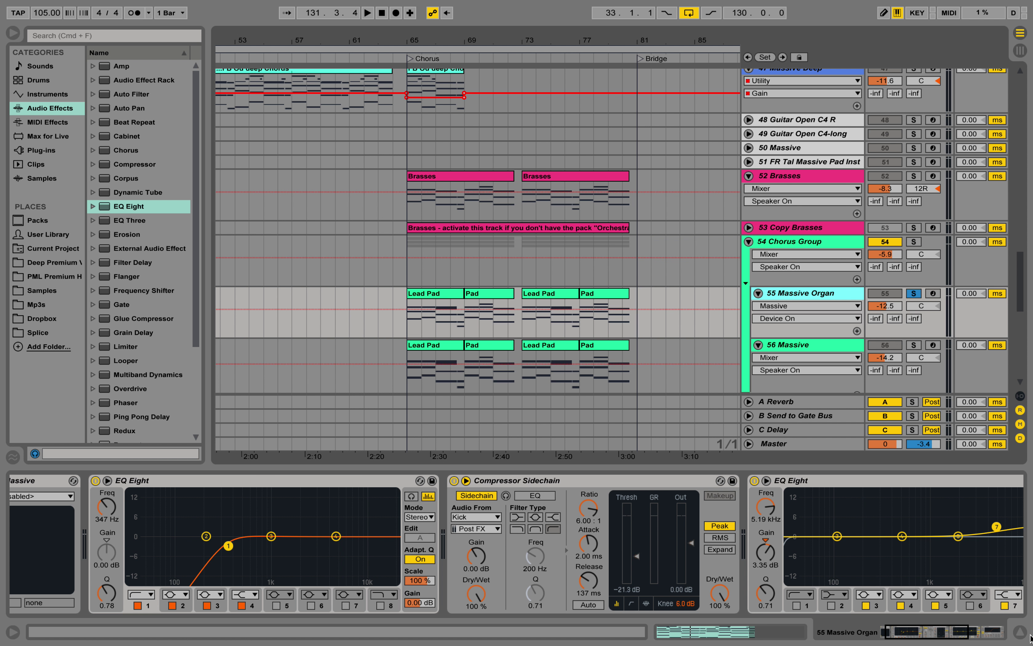
drag(951, 638, 945, 638)
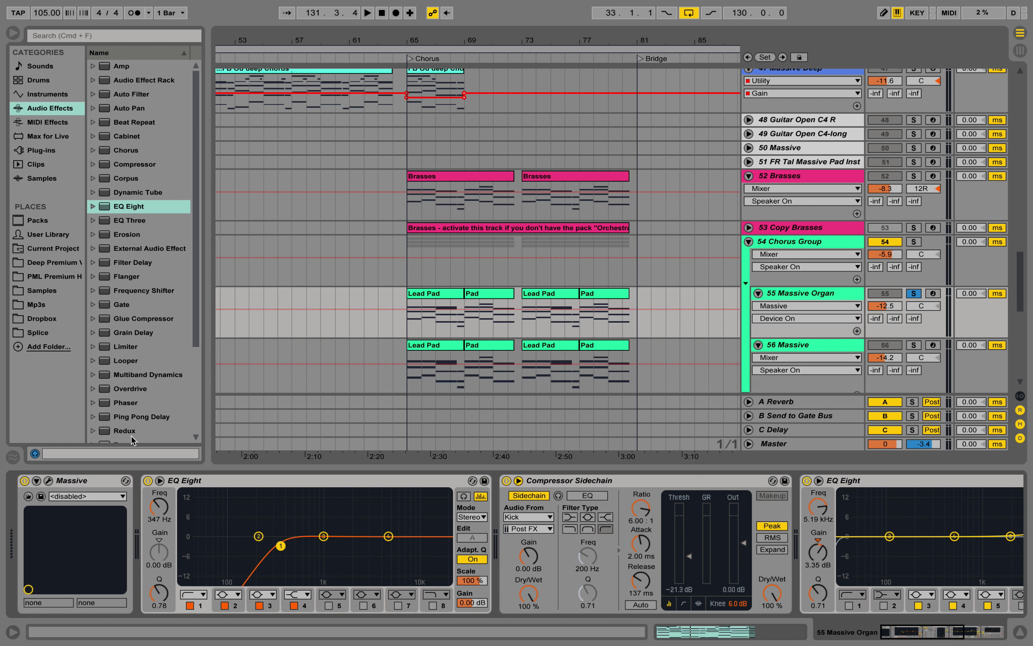
key(space)
click(48, 481)
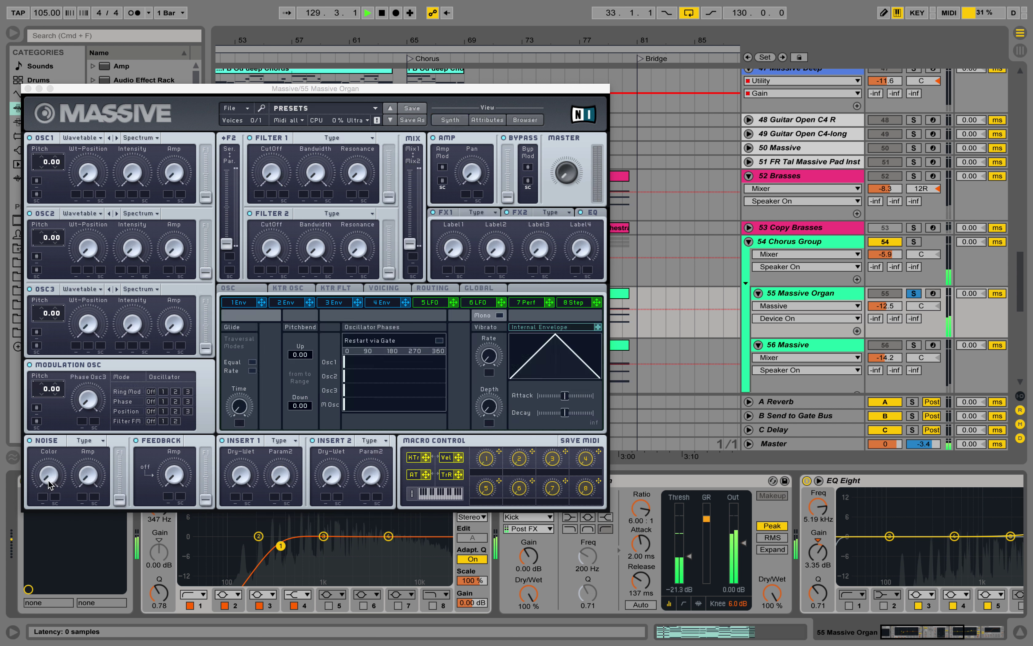
drag(304, 88, 437, 66)
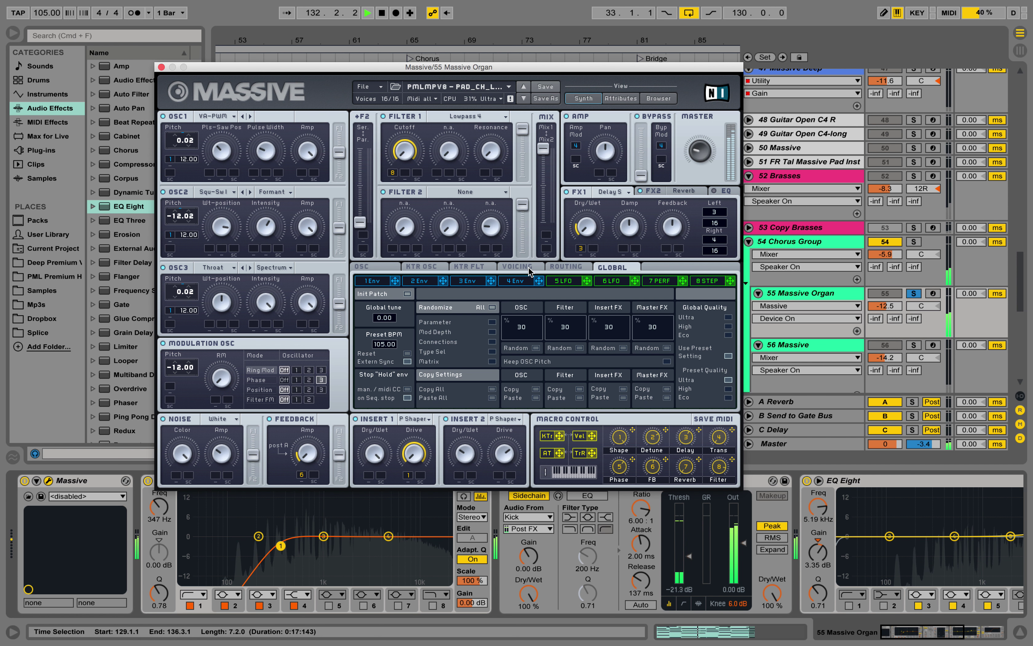
key(space)
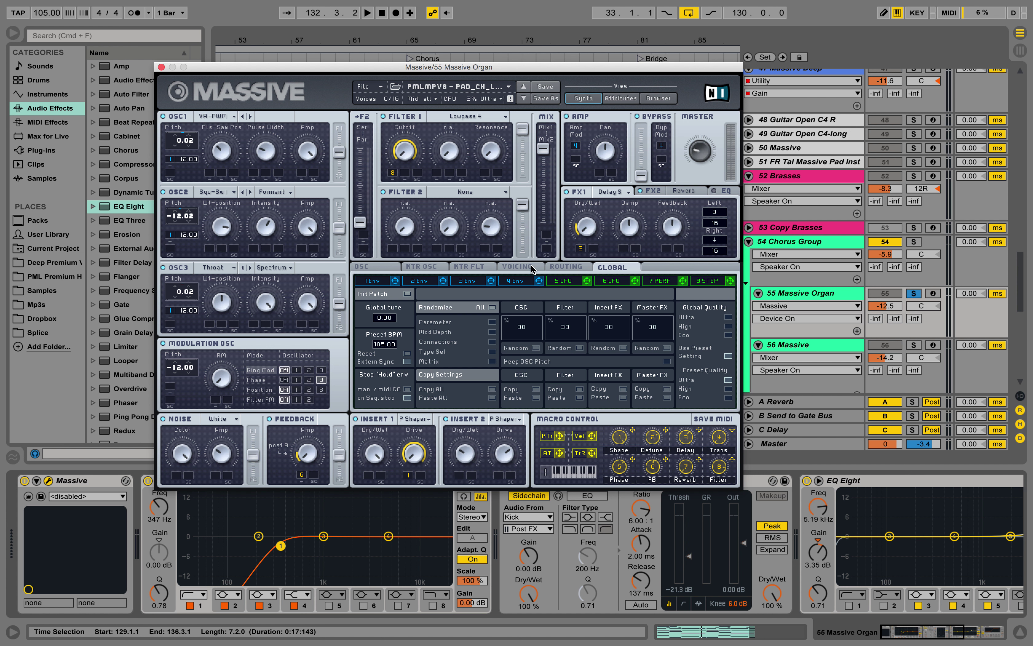
Step: Show Massive's voicing settings and audition the organ with the unison Pitch Cutoff spread off, then switch the spread back on
click(531, 269)
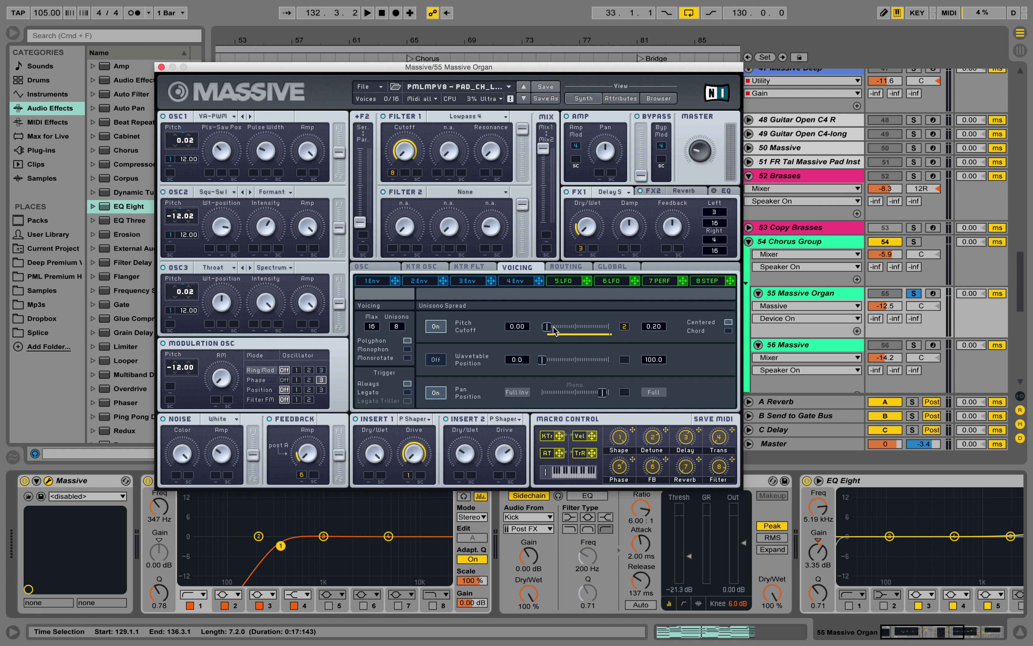
key(space)
click(444, 327)
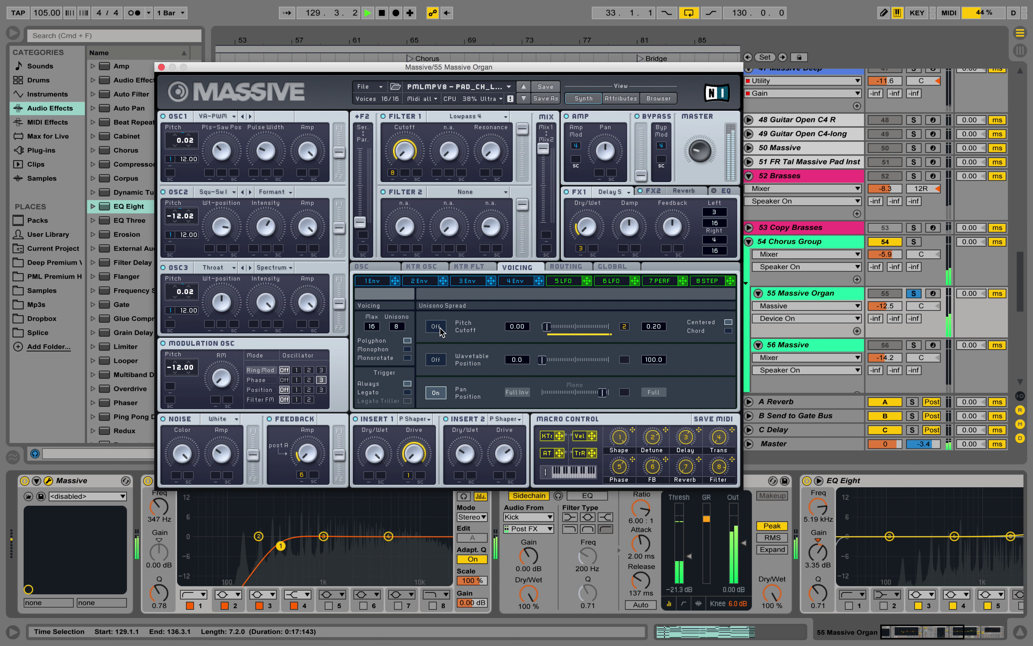
key(space)
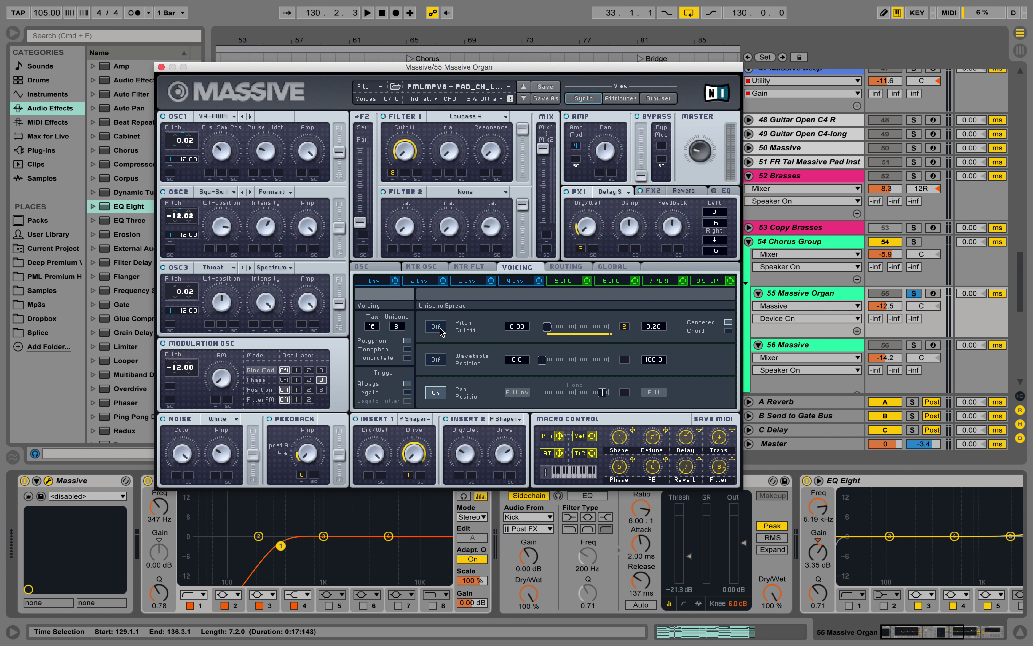
key(space)
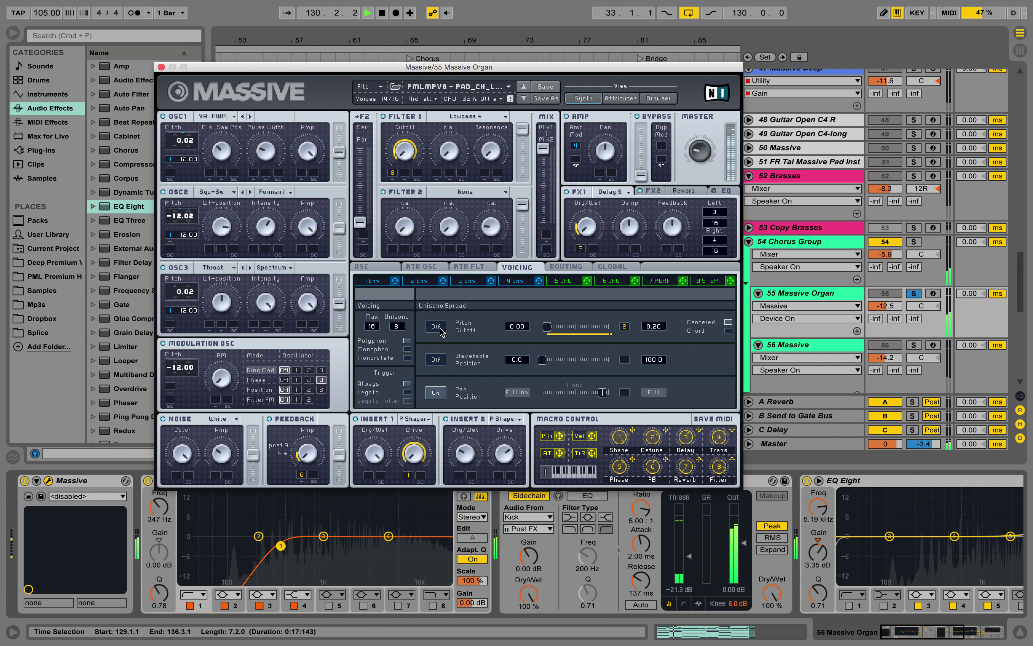
key(space)
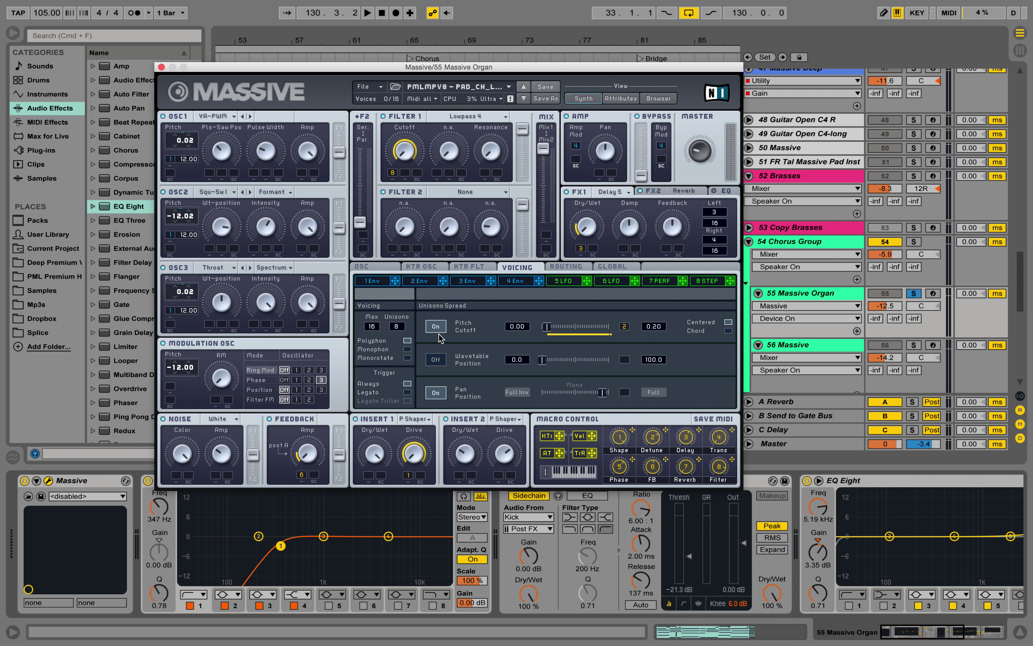
Step: Audition the organ with the unison Pan Position spread on, off, and on again, playing from bar 129 each time
key(space)
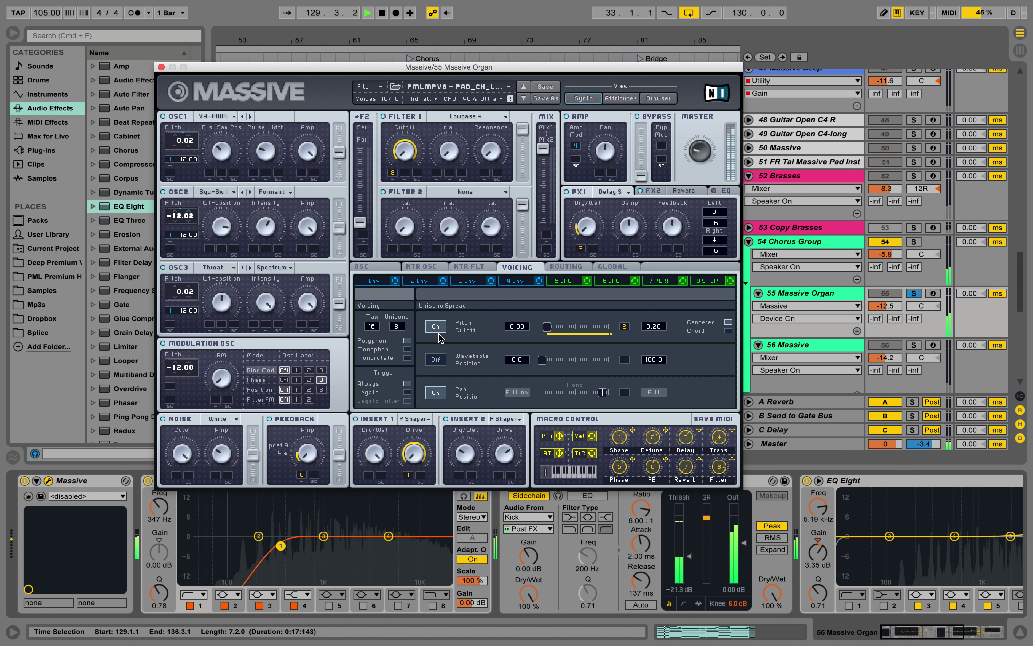
key(space)
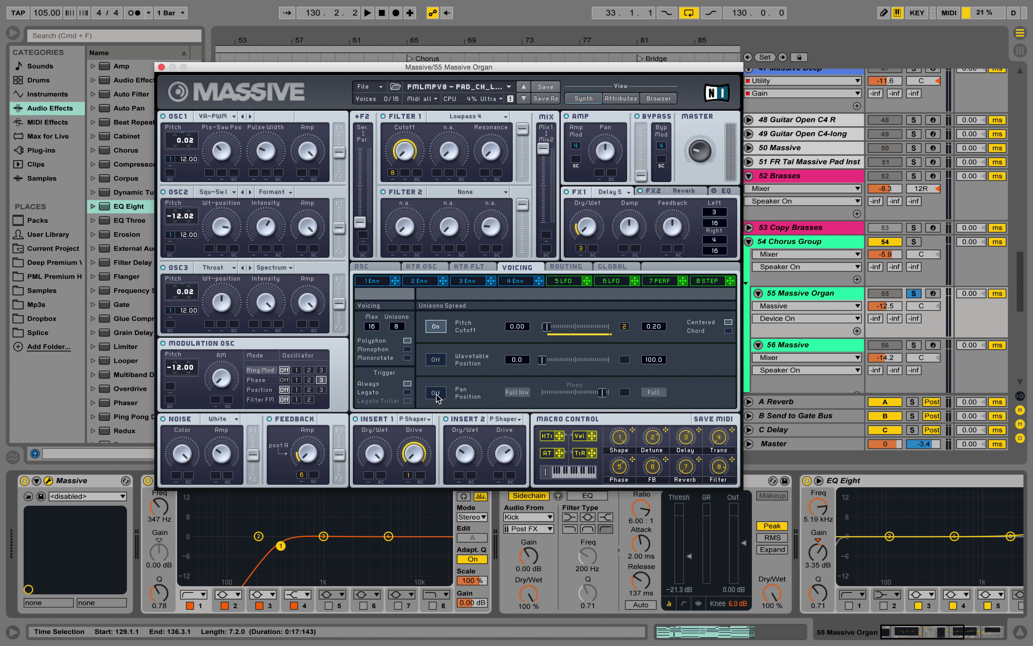
key(space)
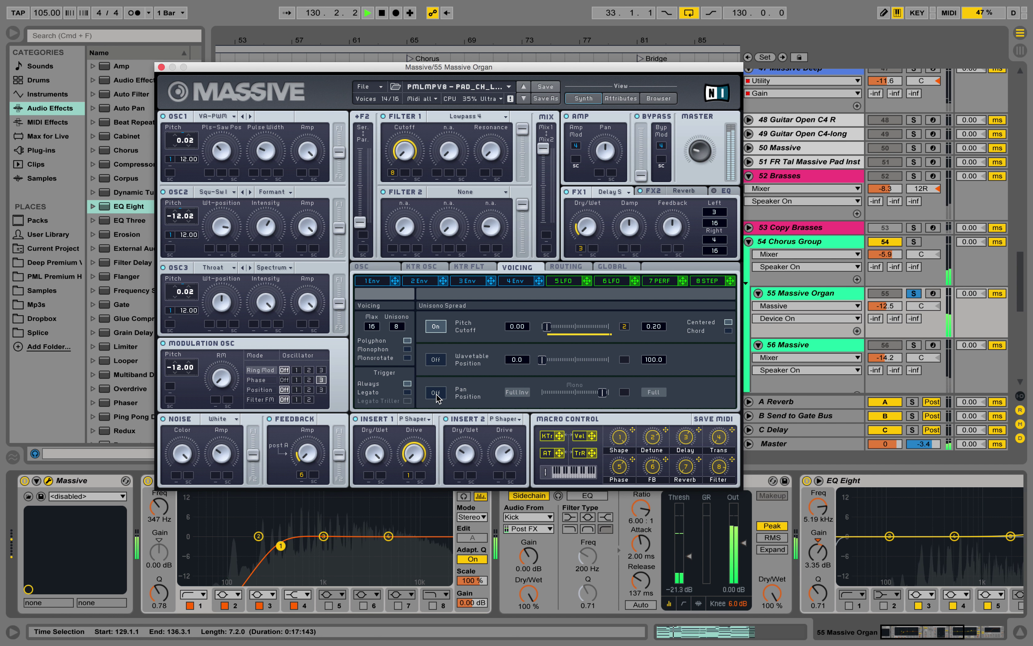
key(space)
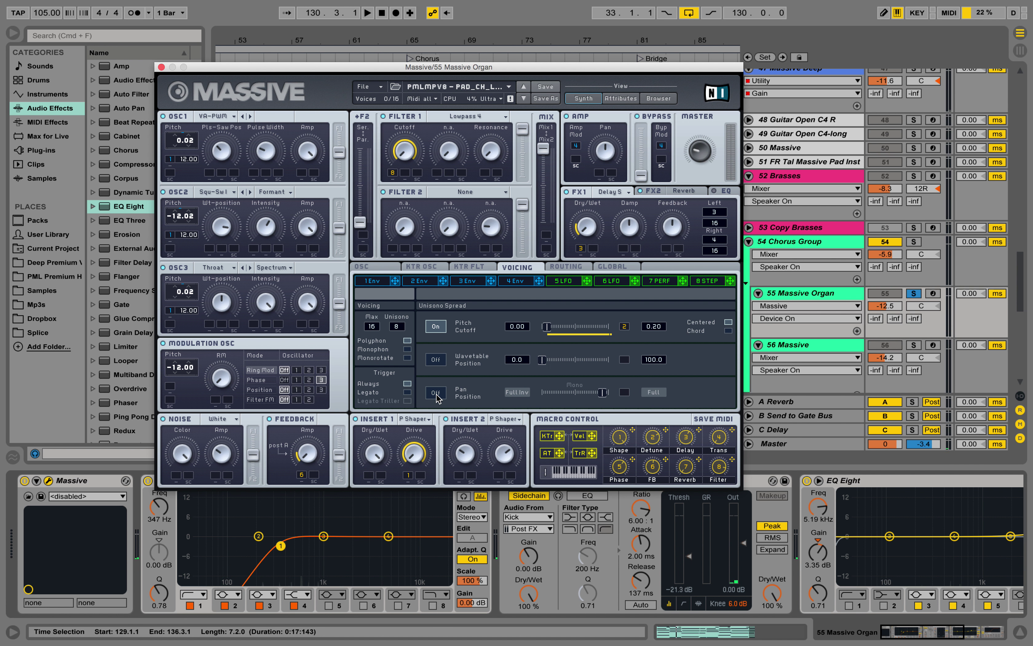
key(space)
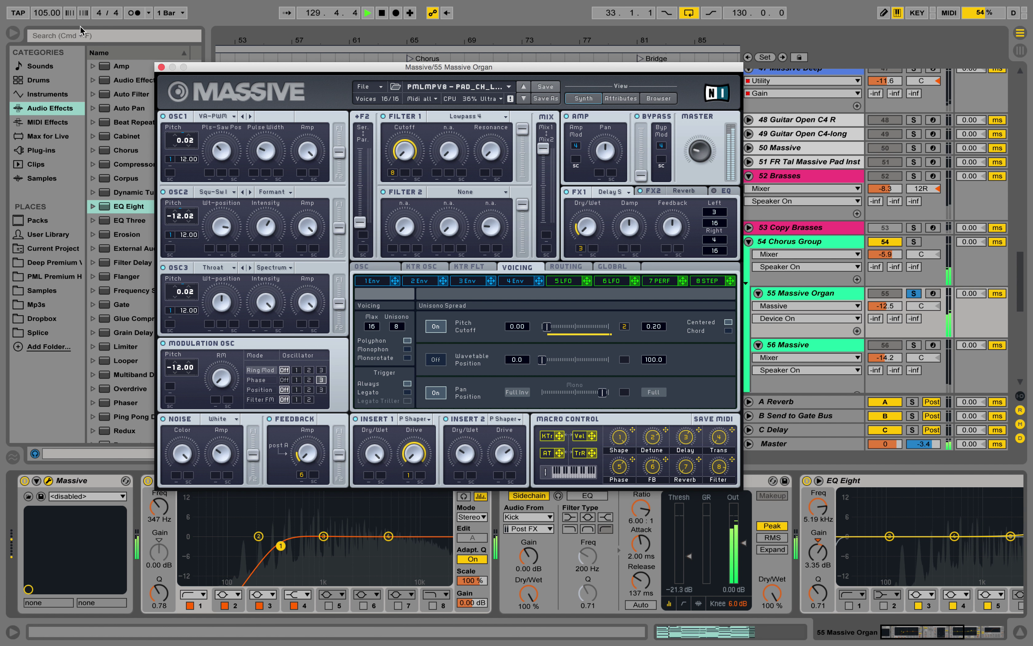
Step: Close the Massive synth window and unsolo track 55 Massive Organ
click(161, 67)
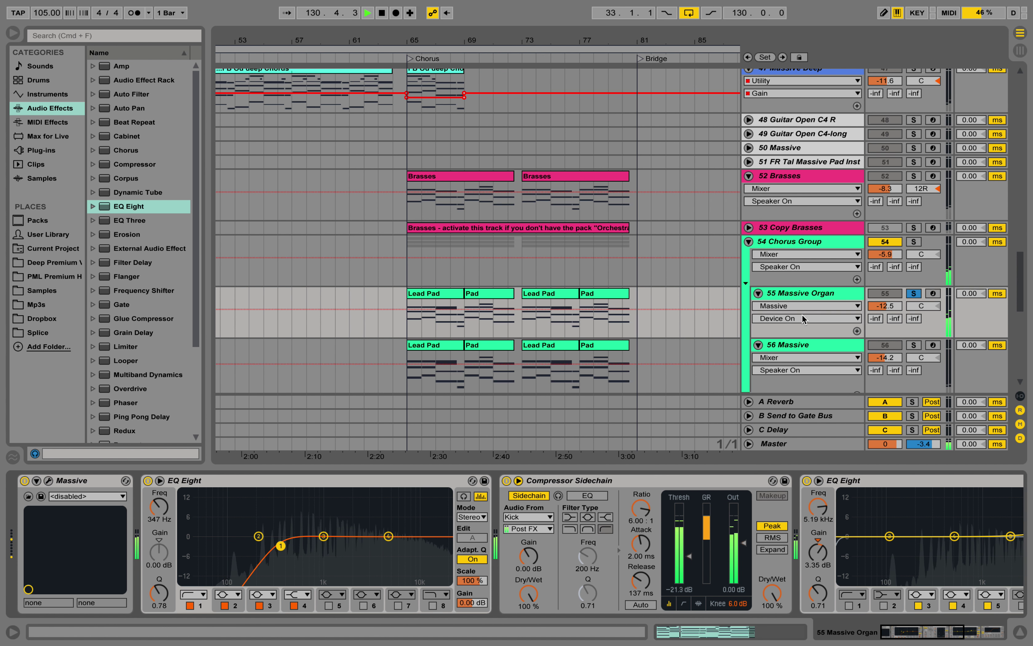
click(913, 293)
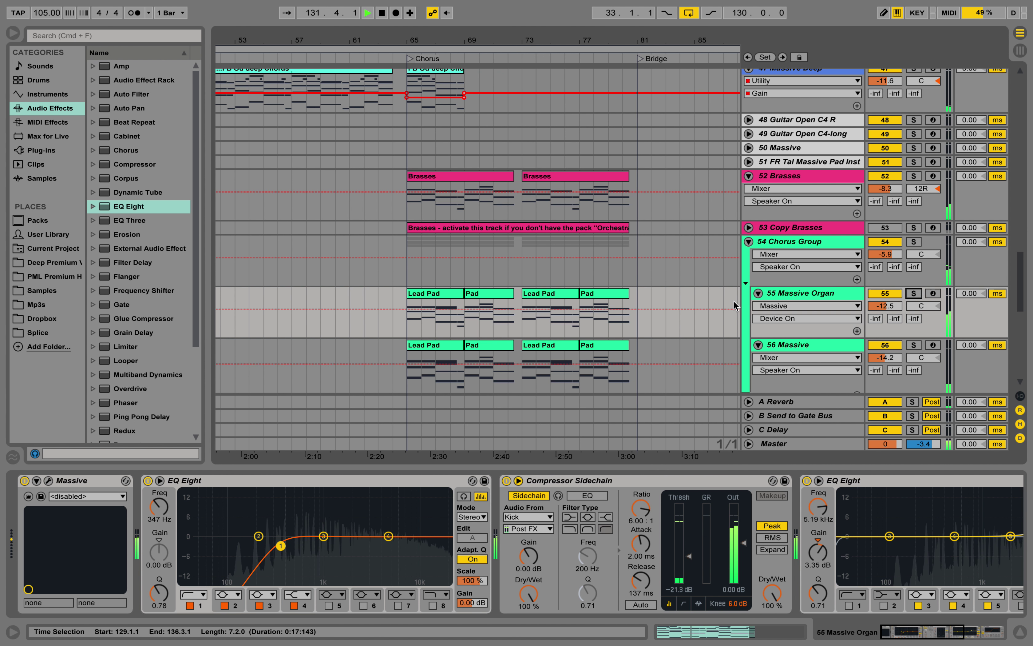
Step: Select the first Lead Pad clip on track 56 Massive, solo the track, and play it briefly from bar 65
scroll(734, 300, down, 5)
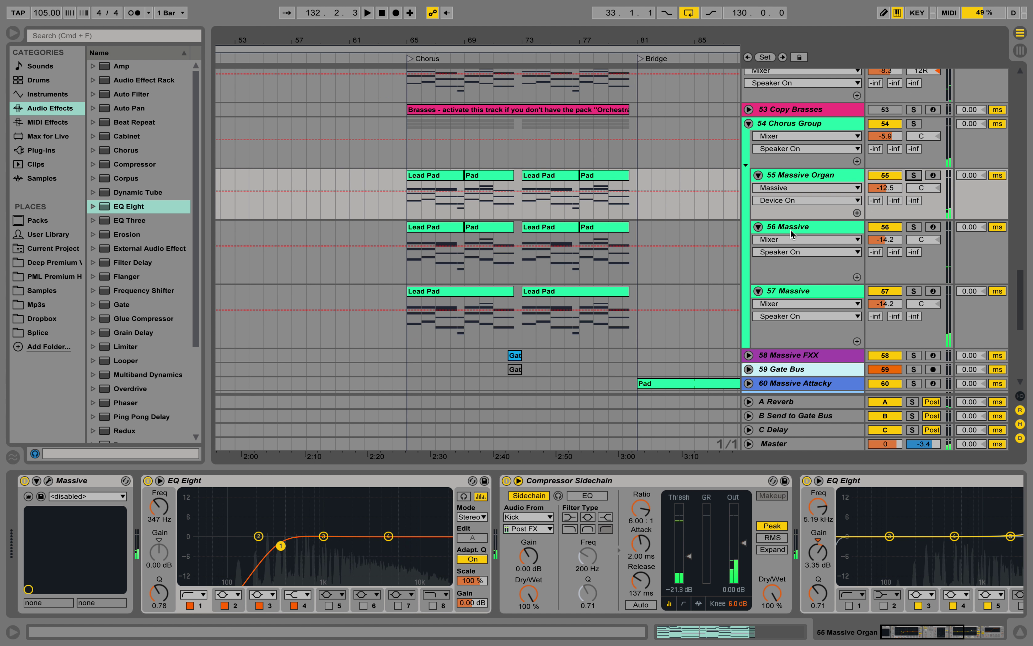
click(803, 226)
click(444, 230)
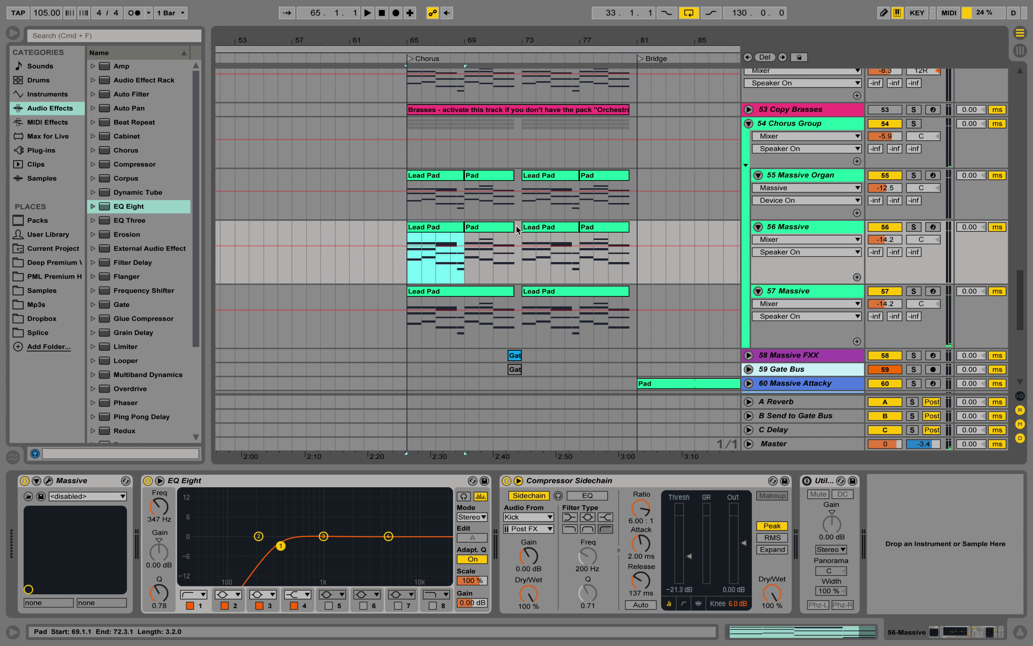
click(914, 227)
key(space)
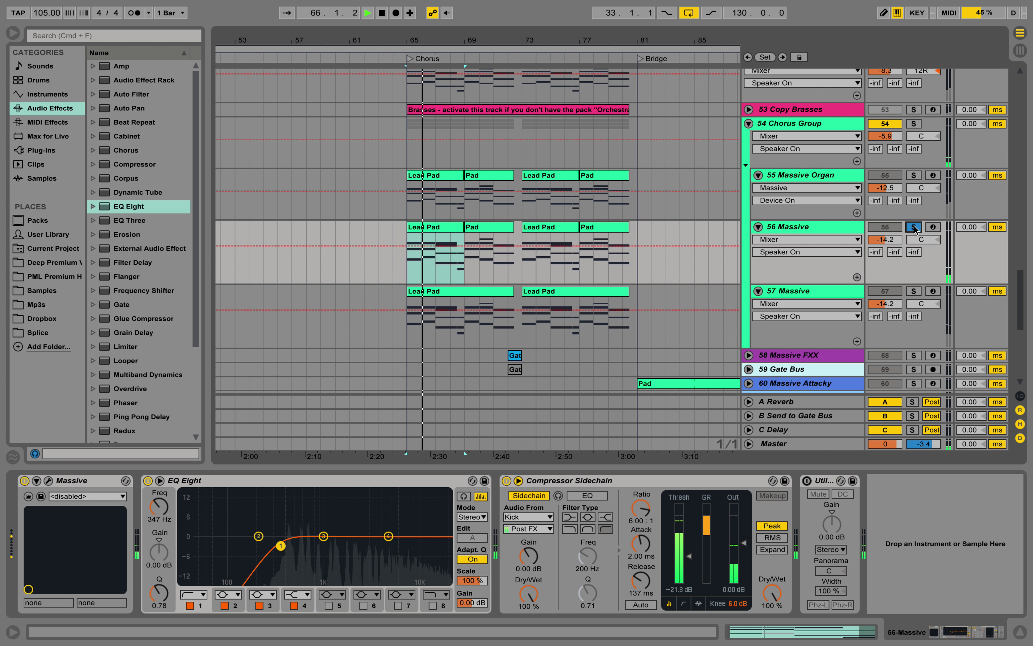
key(space)
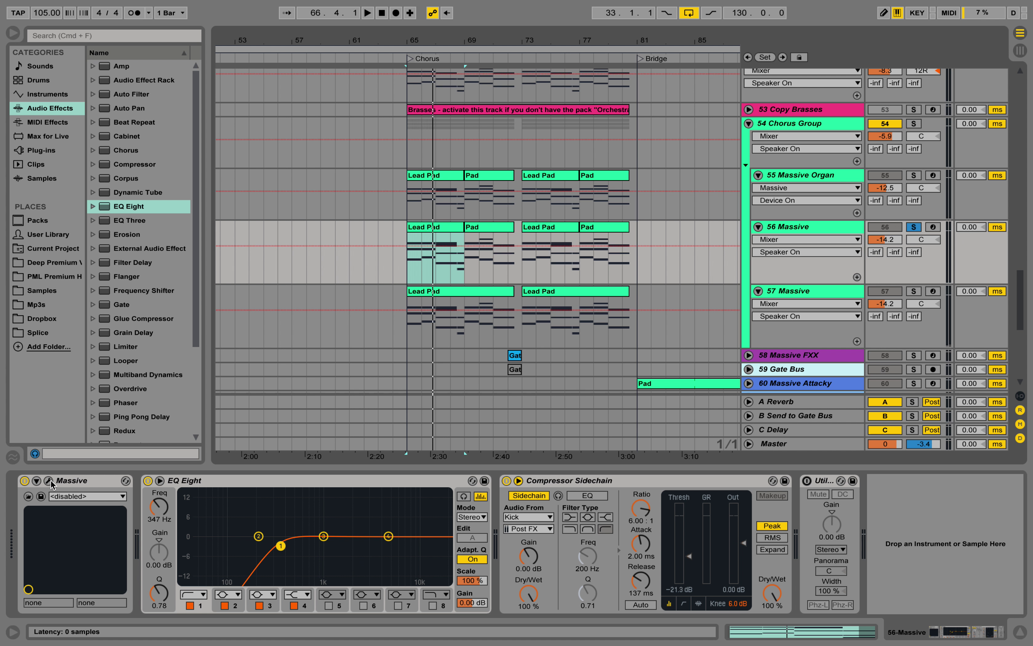
Step: Examine the Massive synth settings of track 56 while replaying its pad, then close the synth window
click(49, 480)
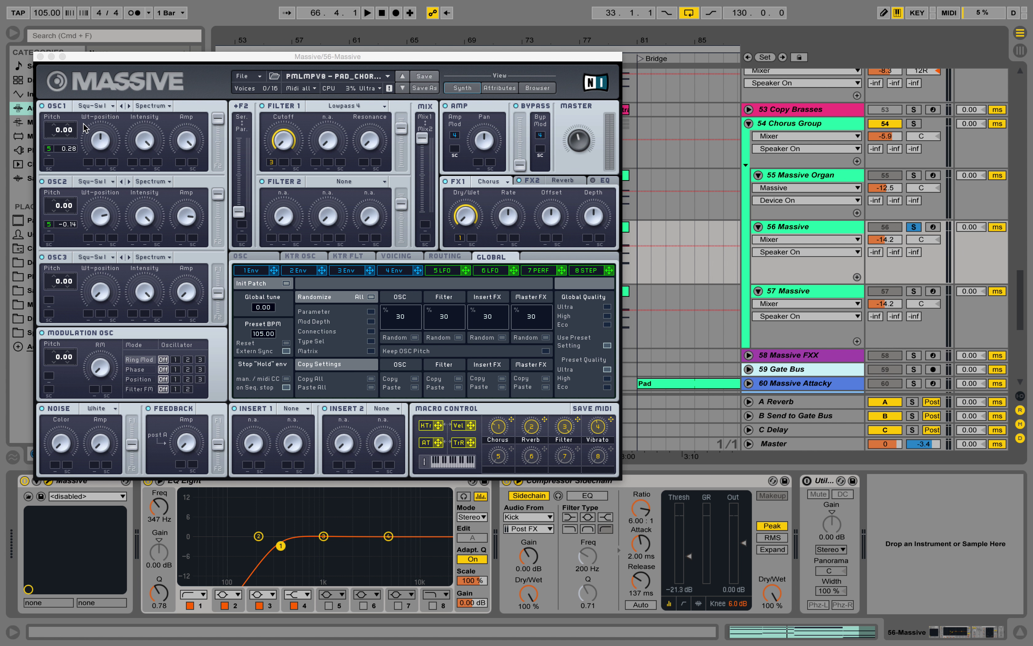
key(space)
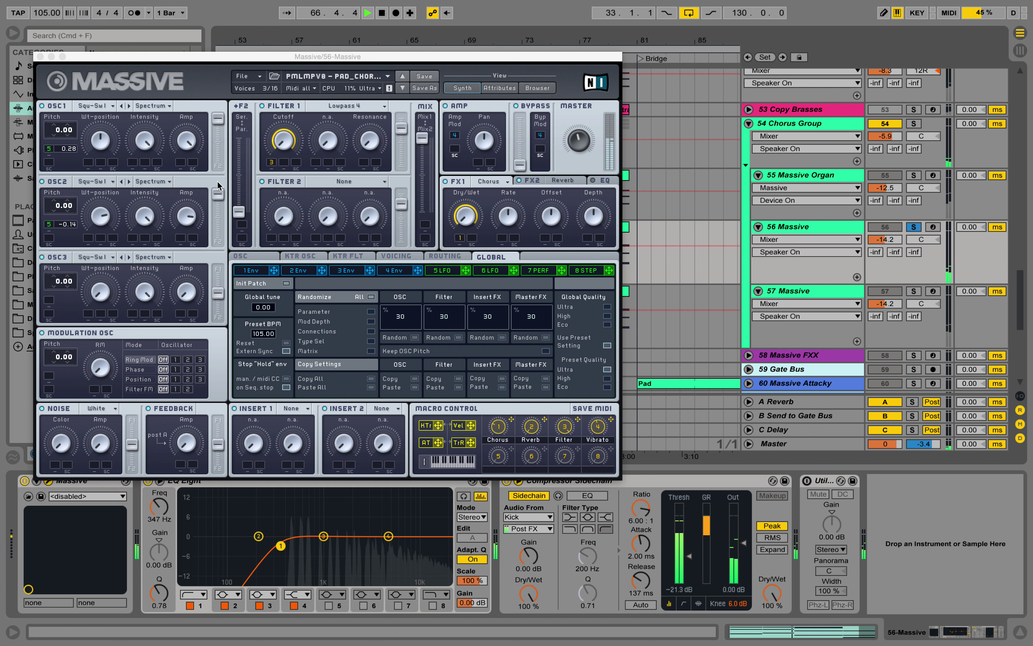
key(space)
click(41, 57)
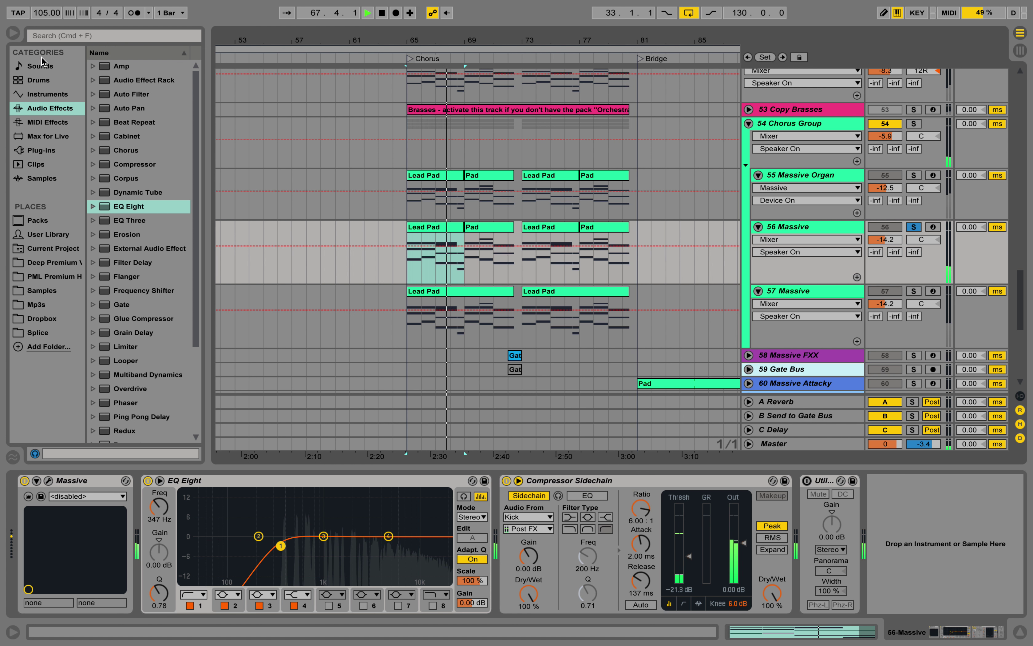
Step: Solo track 57 Massive and play its first Lead Pad clip while examining its Massive settings, then close the synth and unsolo the track
click(913, 291)
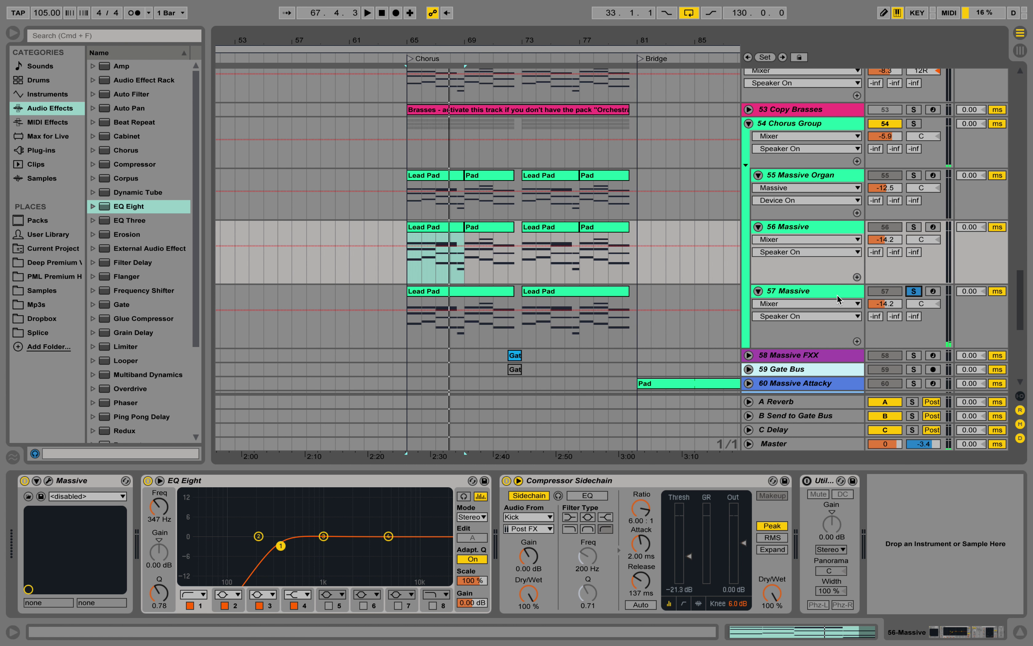
click(818, 292)
click(446, 289)
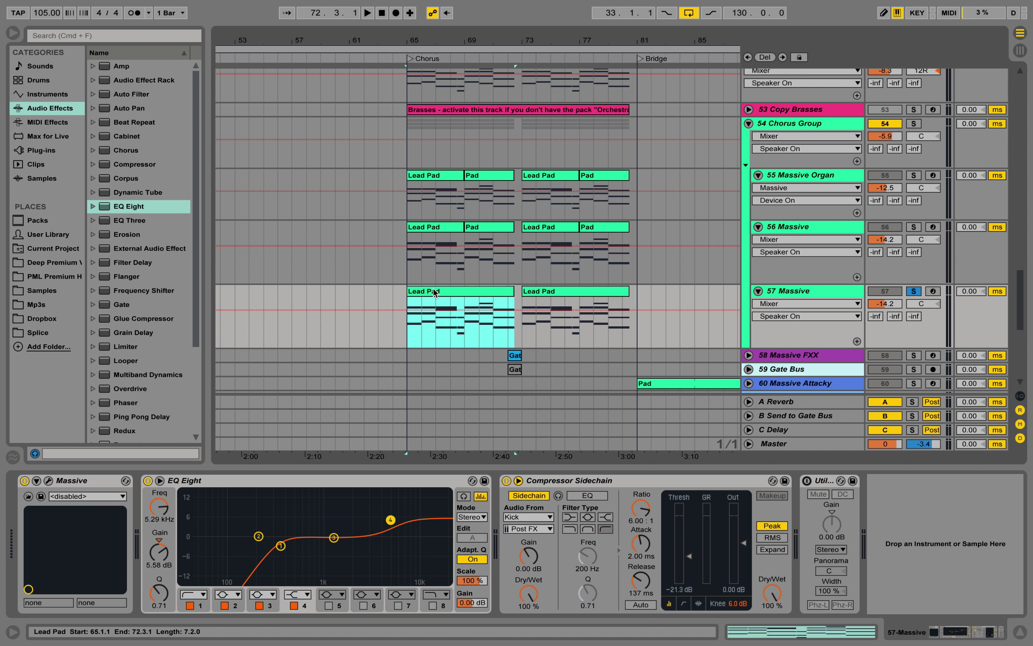
key(space)
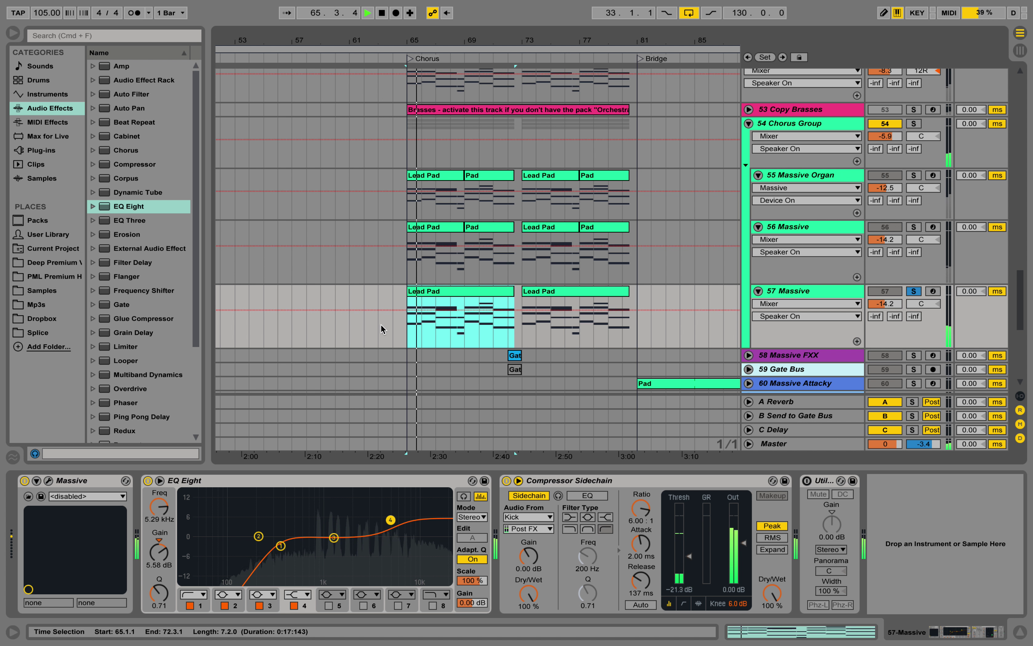
click(49, 481)
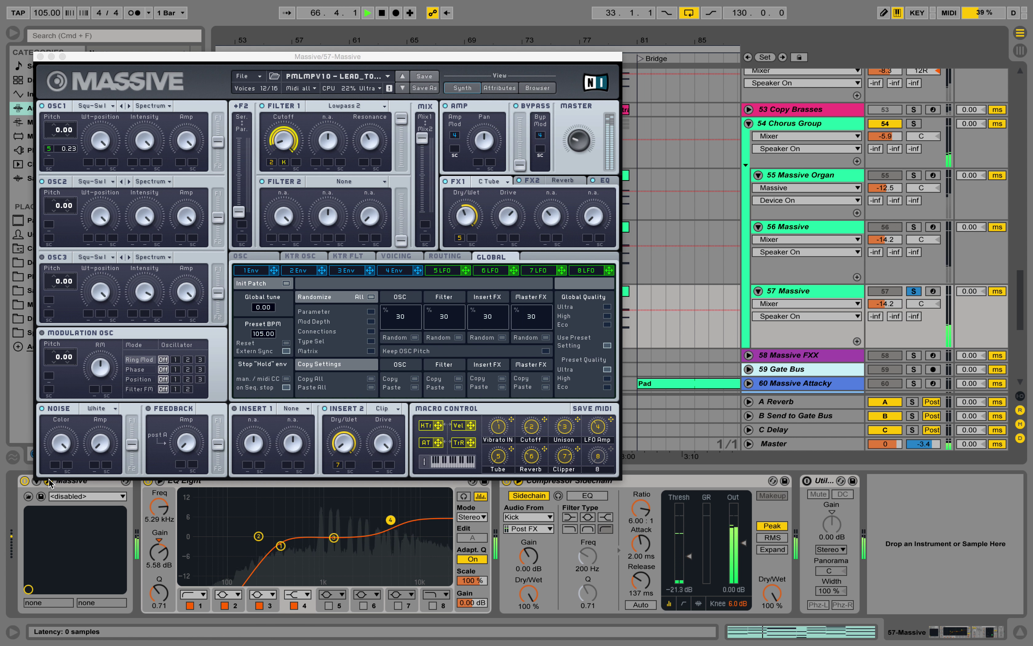
click(41, 57)
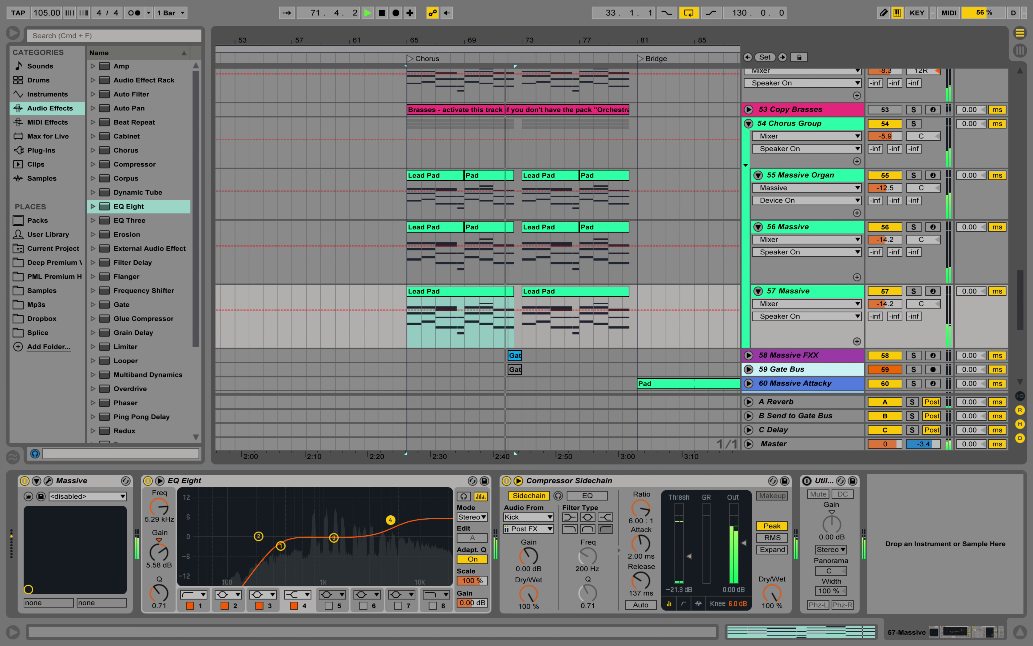
Step: Stop playback, unfold track 58 Massive FXX, and examine its Massive synth settings before closing the synth window
drag(529, 41, 529, 62)
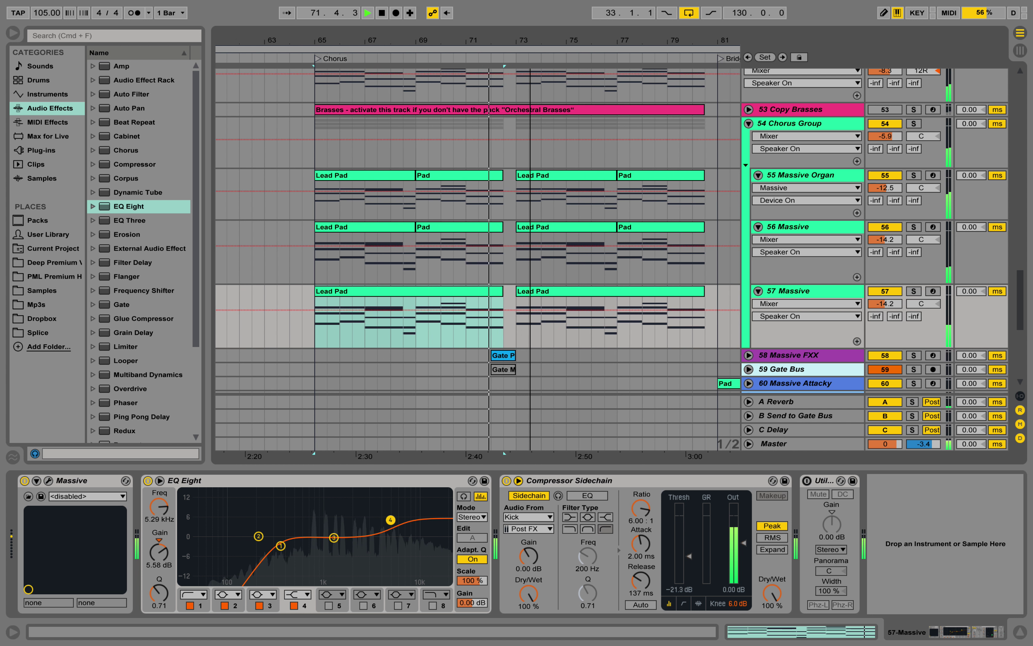
click(750, 355)
key(space)
click(794, 338)
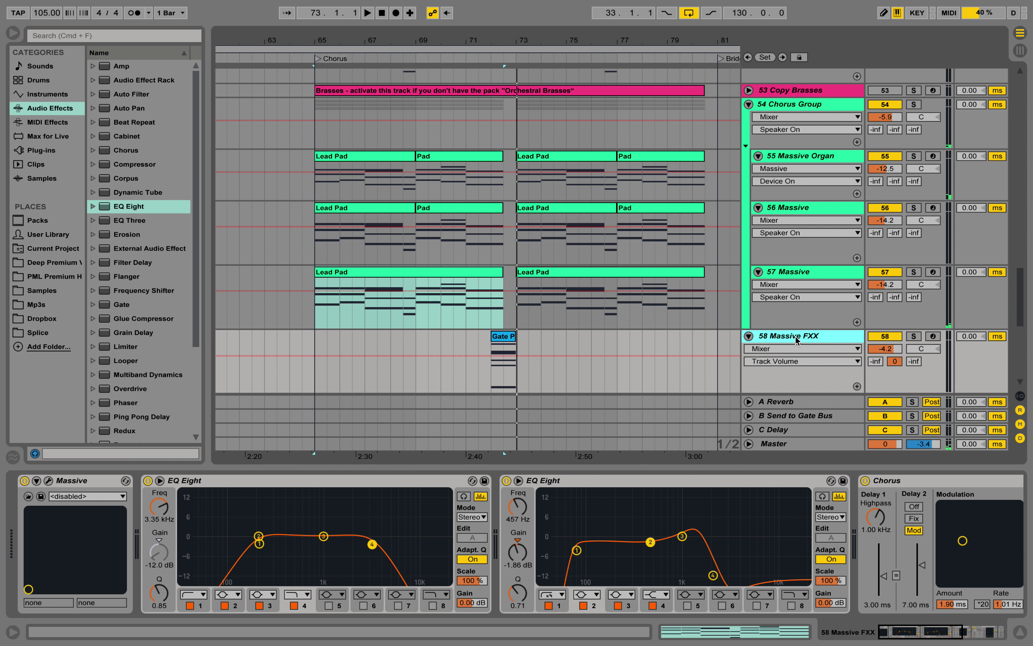
scroll(456, 310, down, 2)
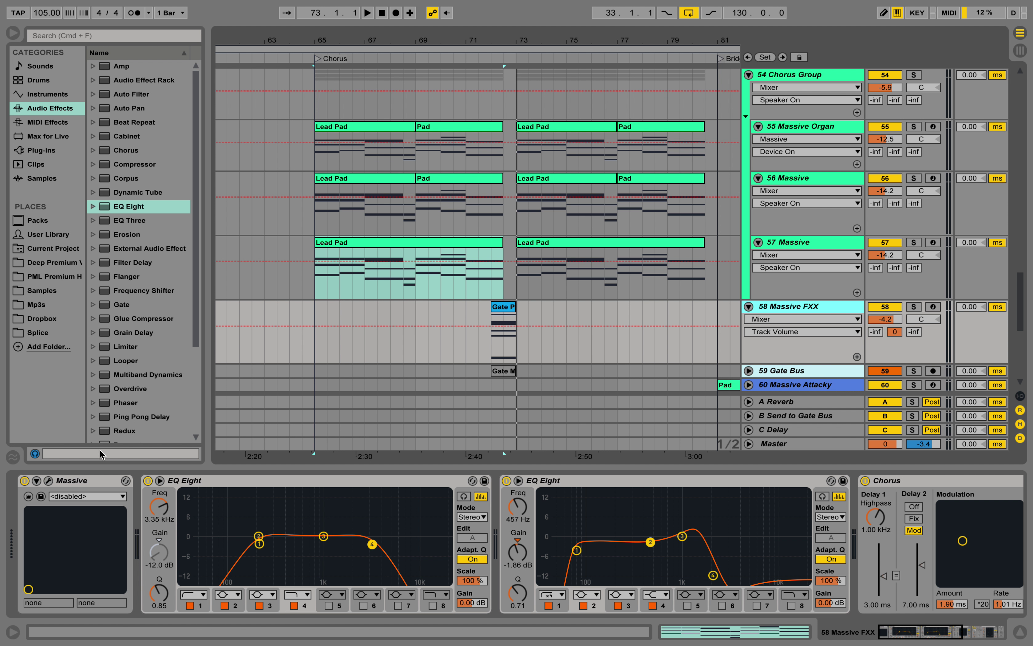
click(49, 481)
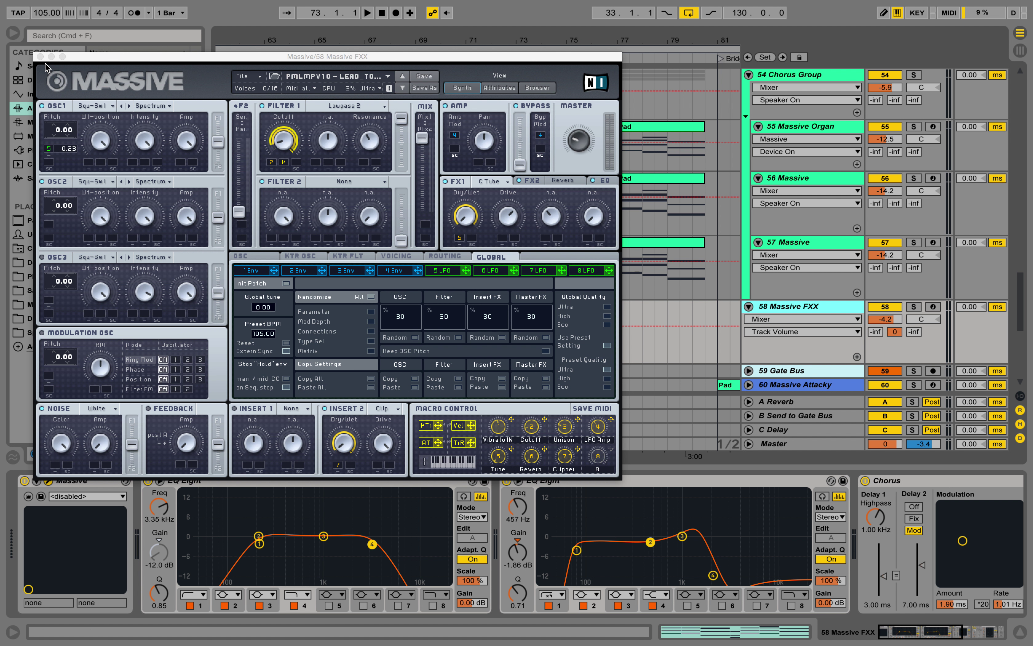
click(40, 57)
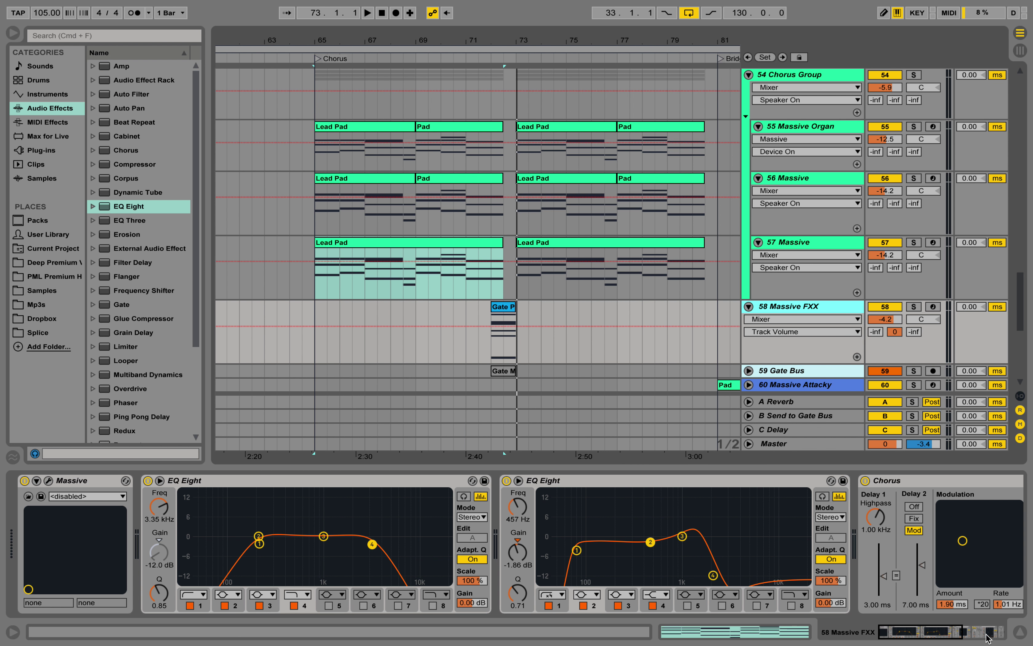
Step: Examine the effects chain and input/output routing of track 58 Massive FXX, then select and unfold track 59 Gate Bus
click(953, 635)
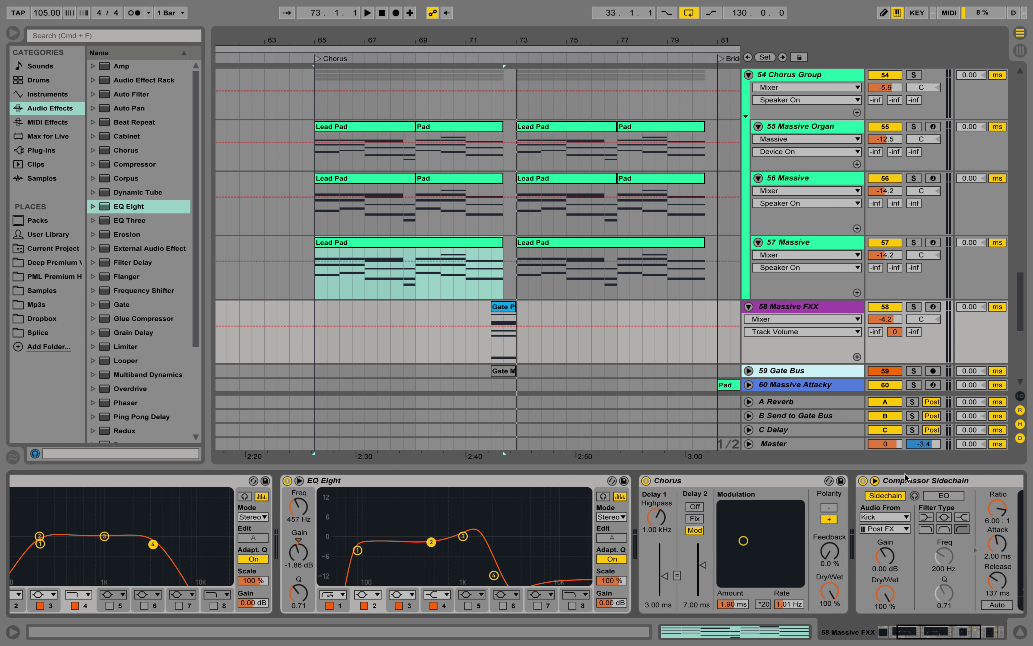
scroll(703, 221, down, 2)
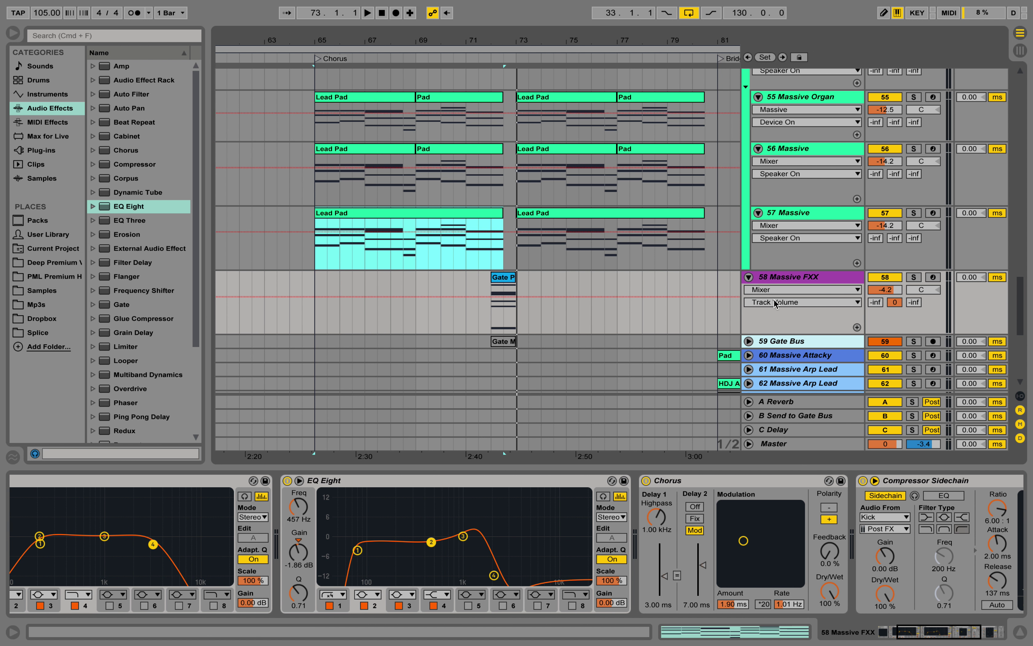
click(1020, 397)
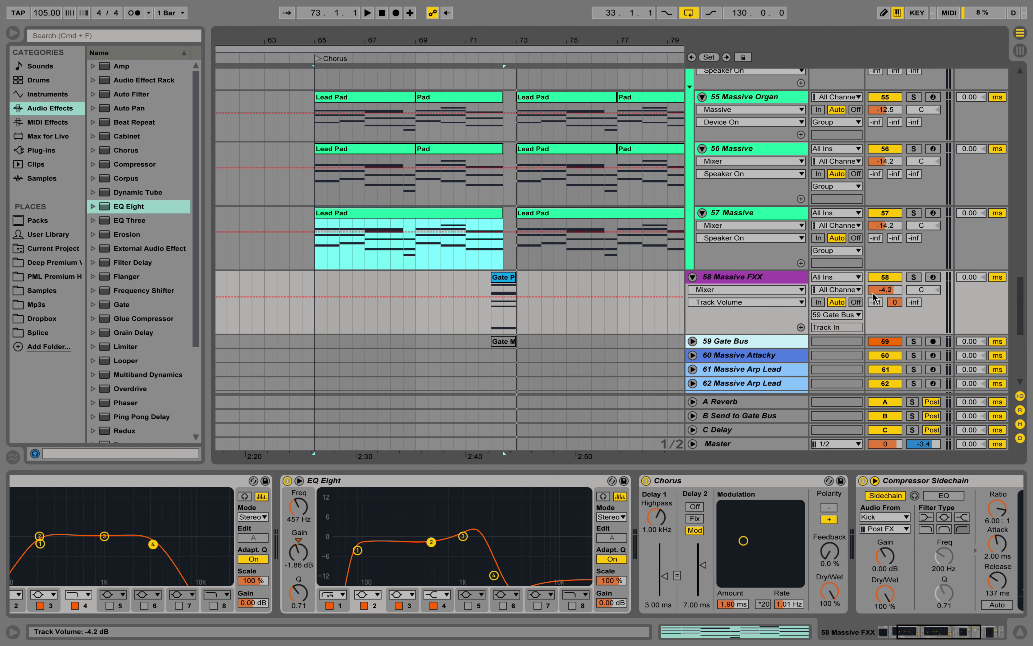
click(757, 346)
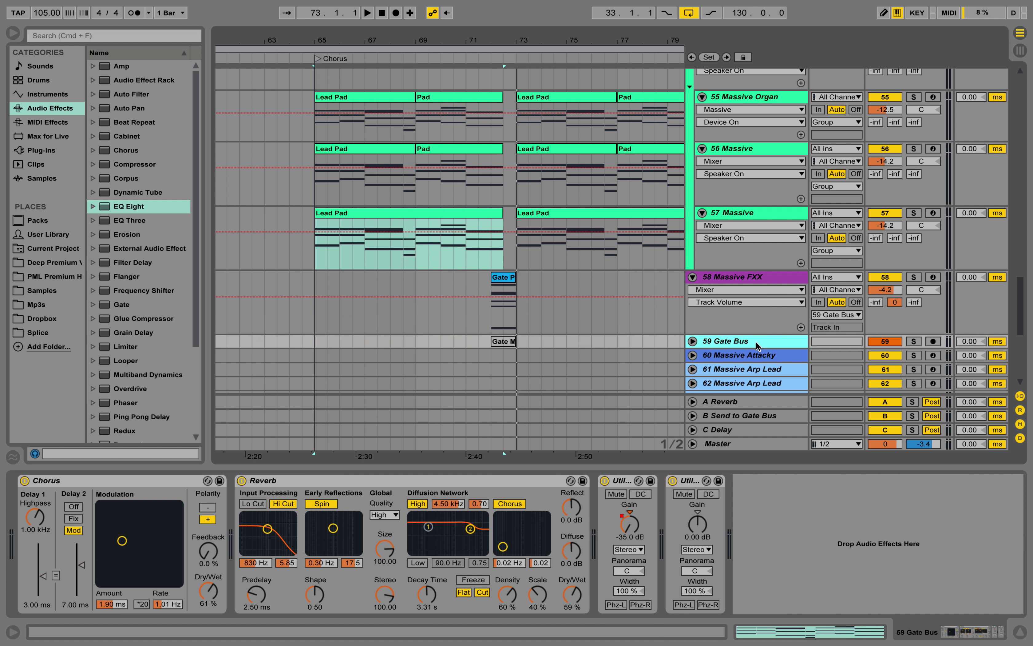
click(692, 341)
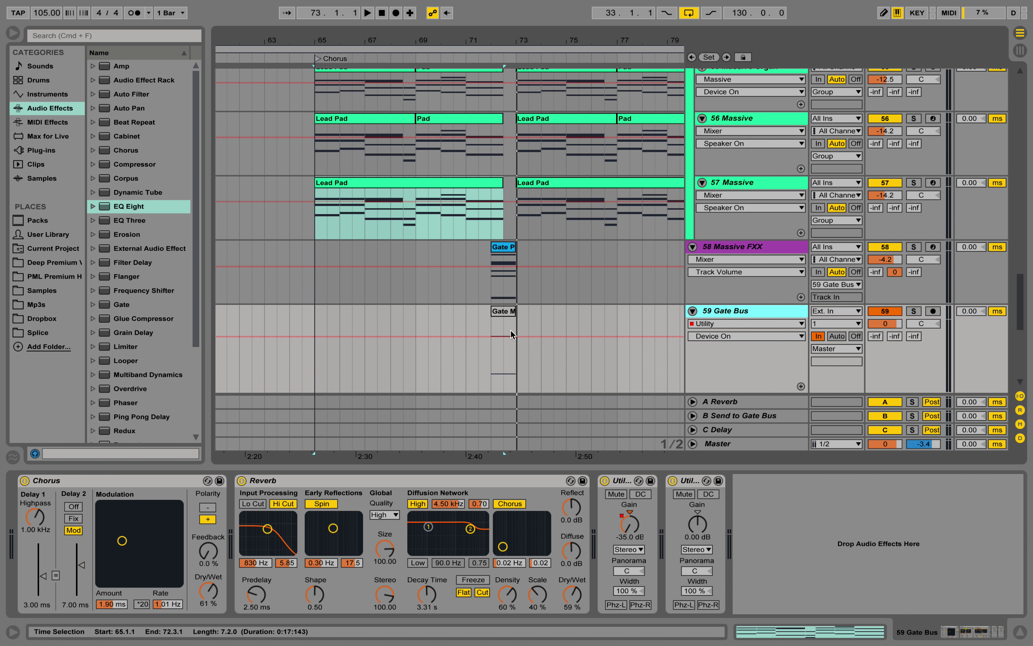
Step: Examine the Gate Modulation clip's Mixer Track Volume Modulation envelope on track 59 while playing it, then hide the clip view
double_click(504, 316)
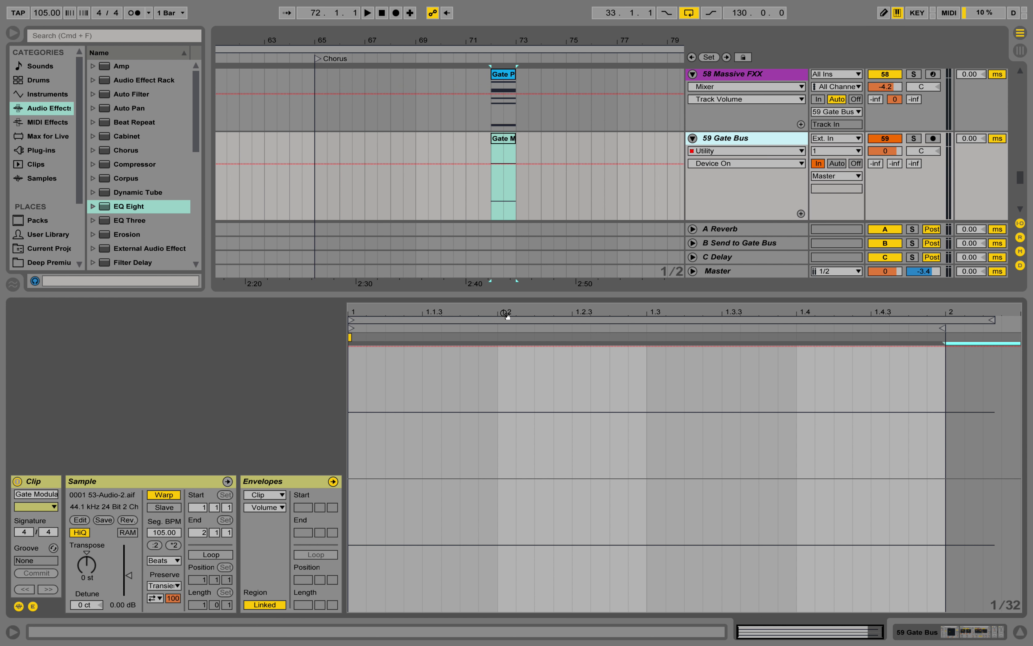
click(272, 498)
click(264, 508)
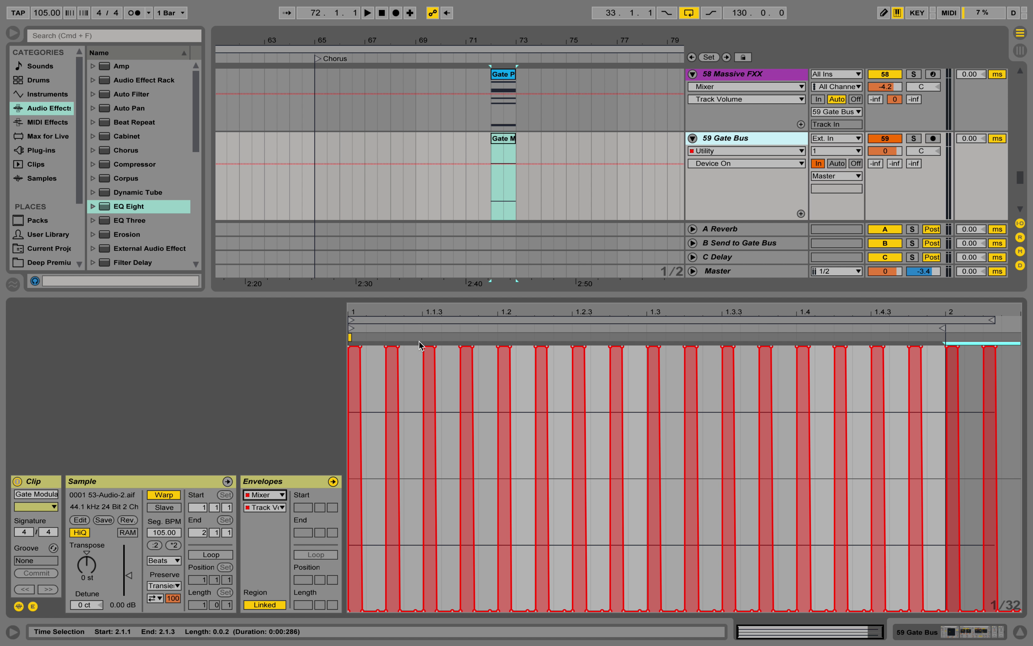
key(space)
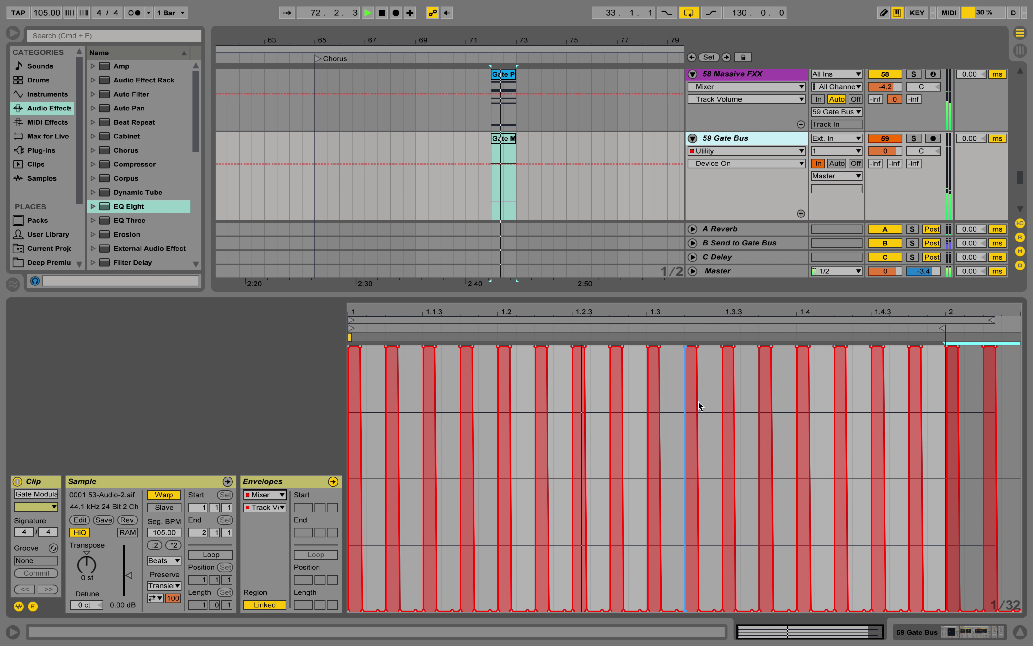
key(space)
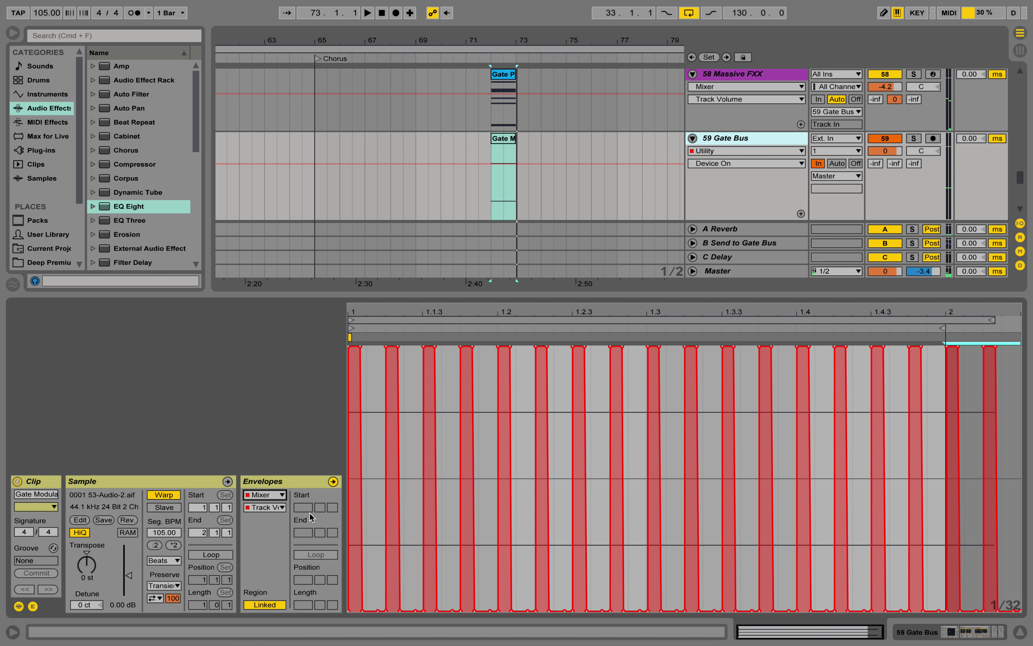
click(272, 508)
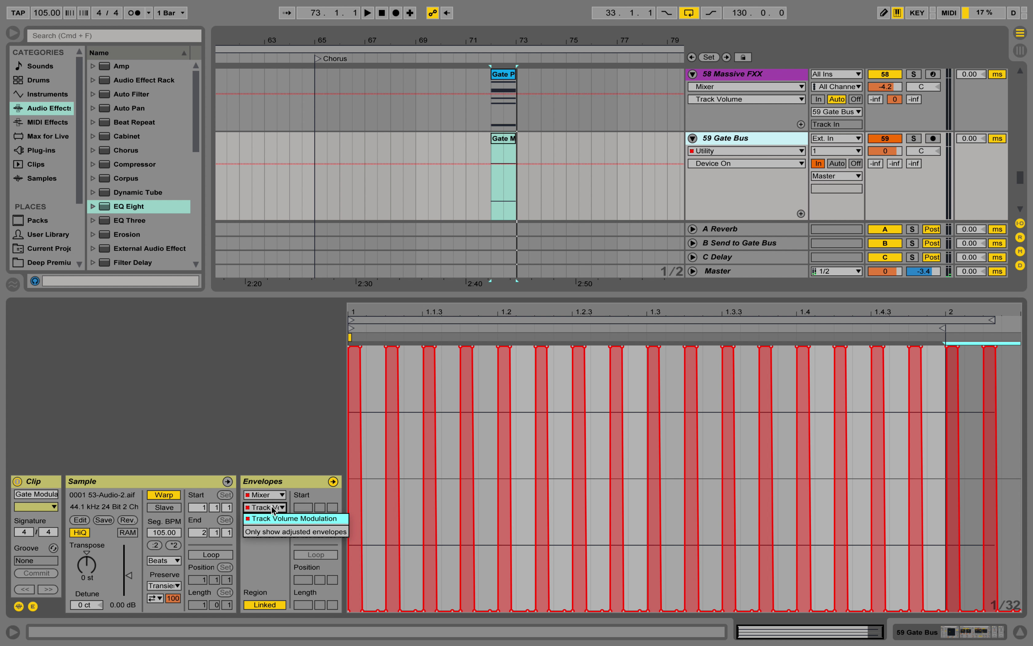
click(277, 478)
click(1020, 632)
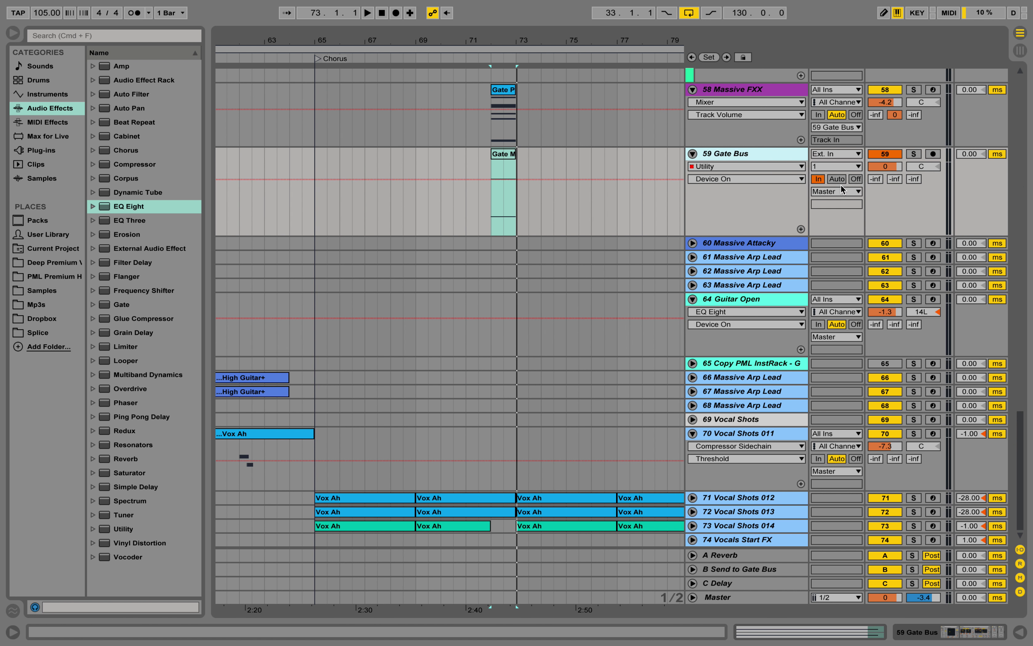
Step: Display the first Utility's Gain automation on track 59 Gate Bus and play the gated pad from bar 72
click(745, 91)
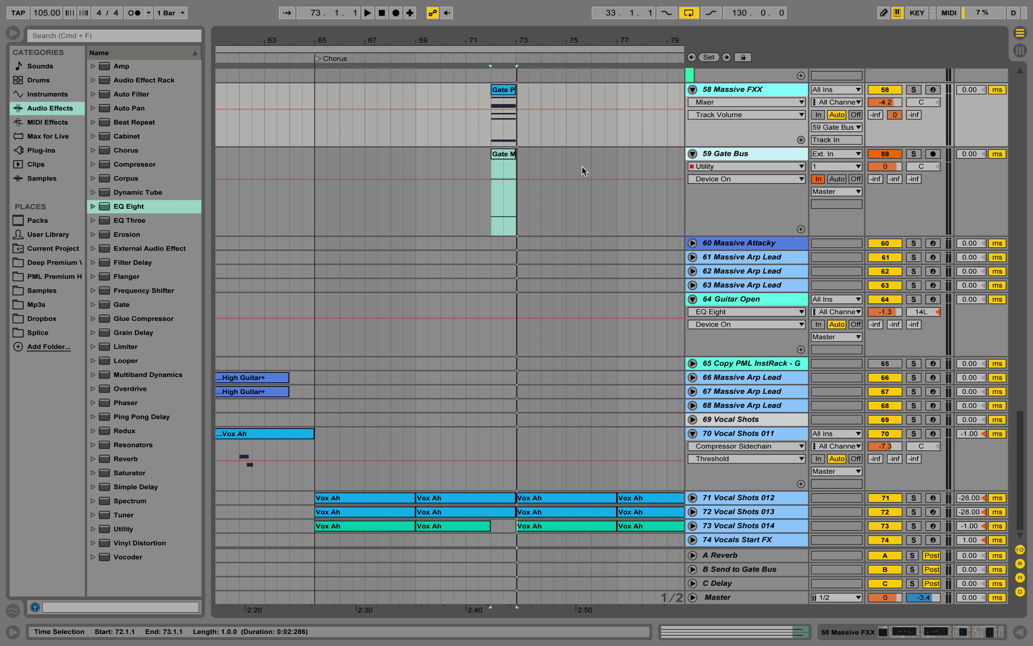
double_click(743, 156)
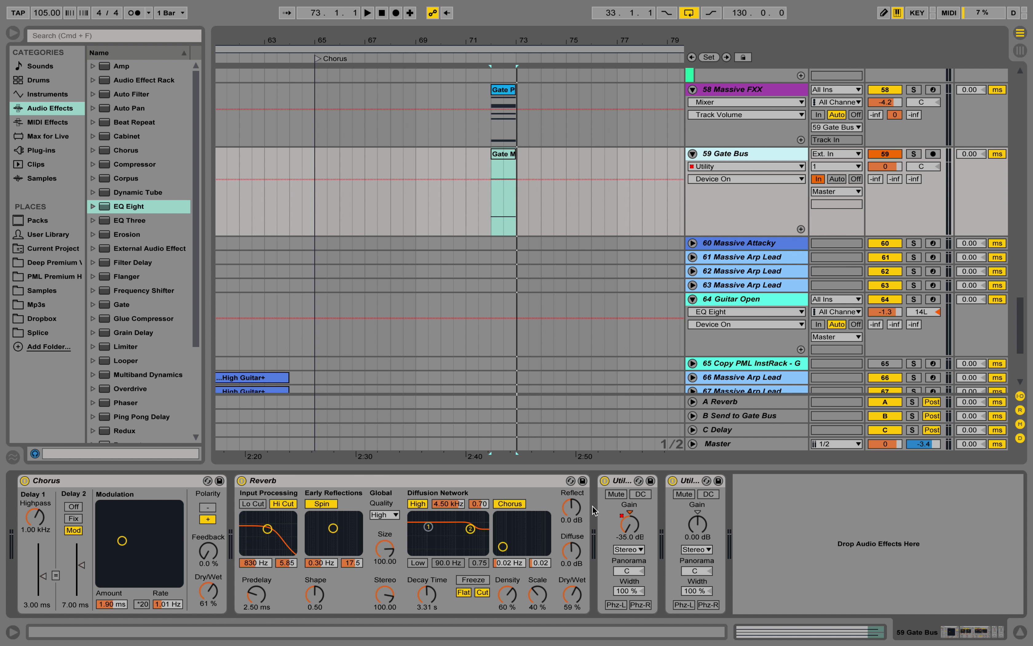
click(630, 525)
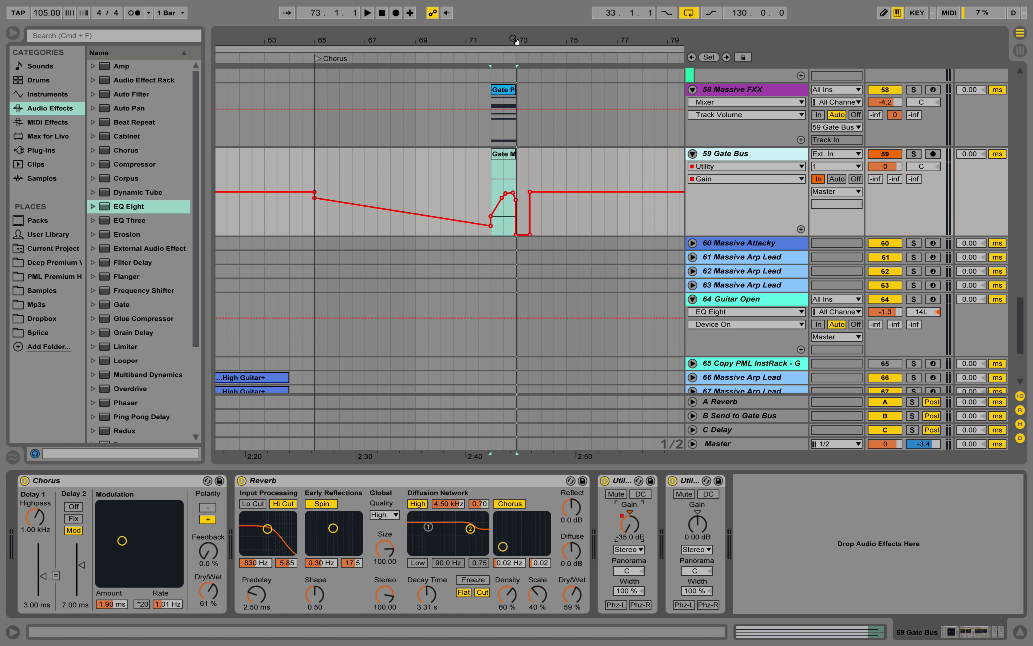
drag(514, 39, 515, 132)
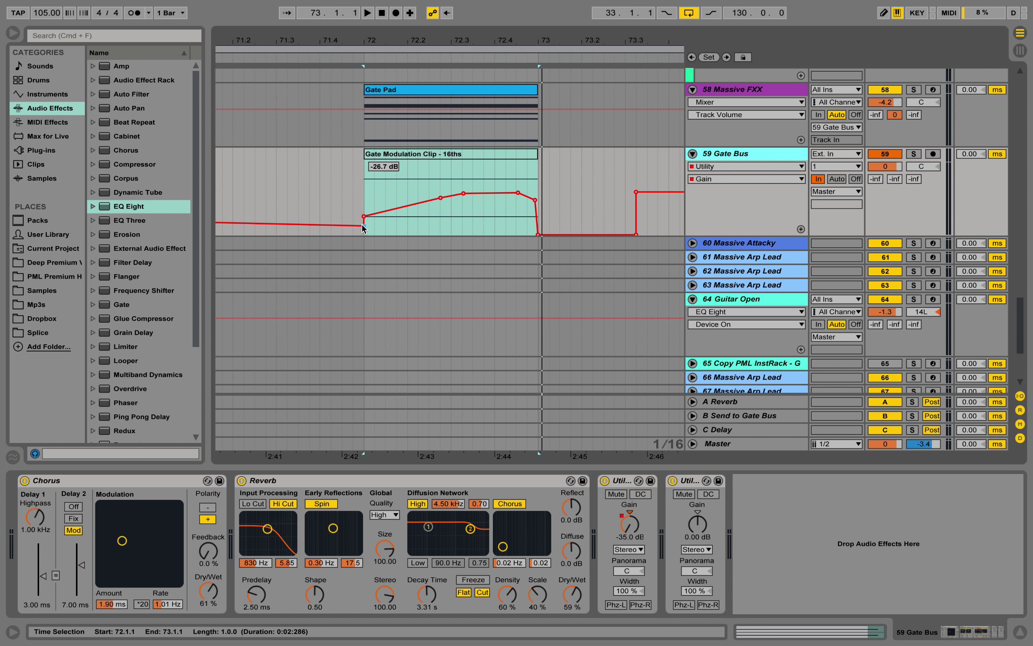
click(361, 194)
key(space)
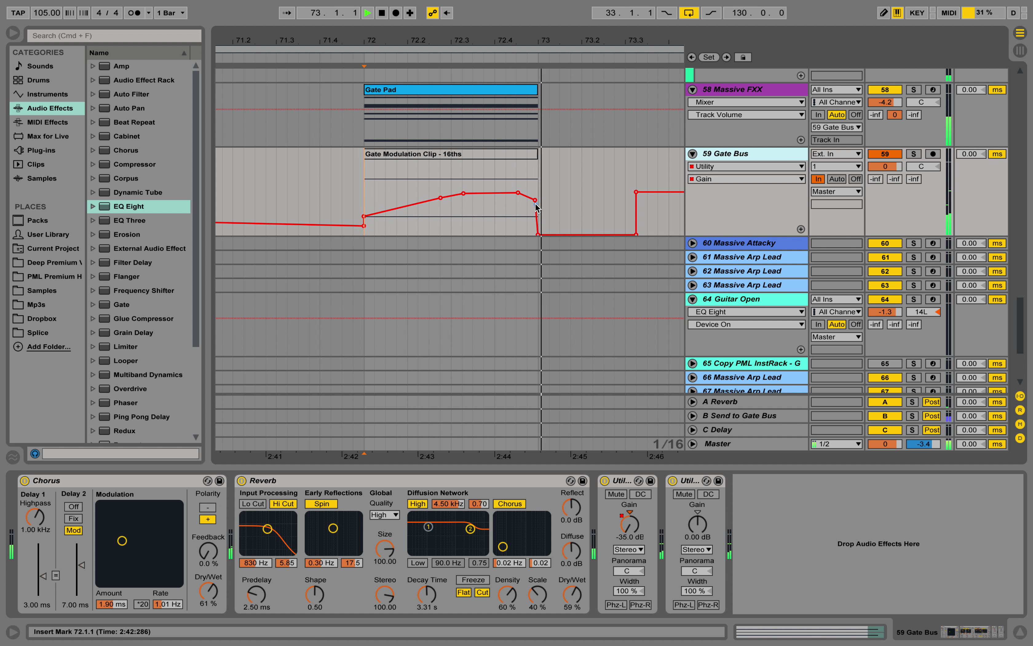
key(space)
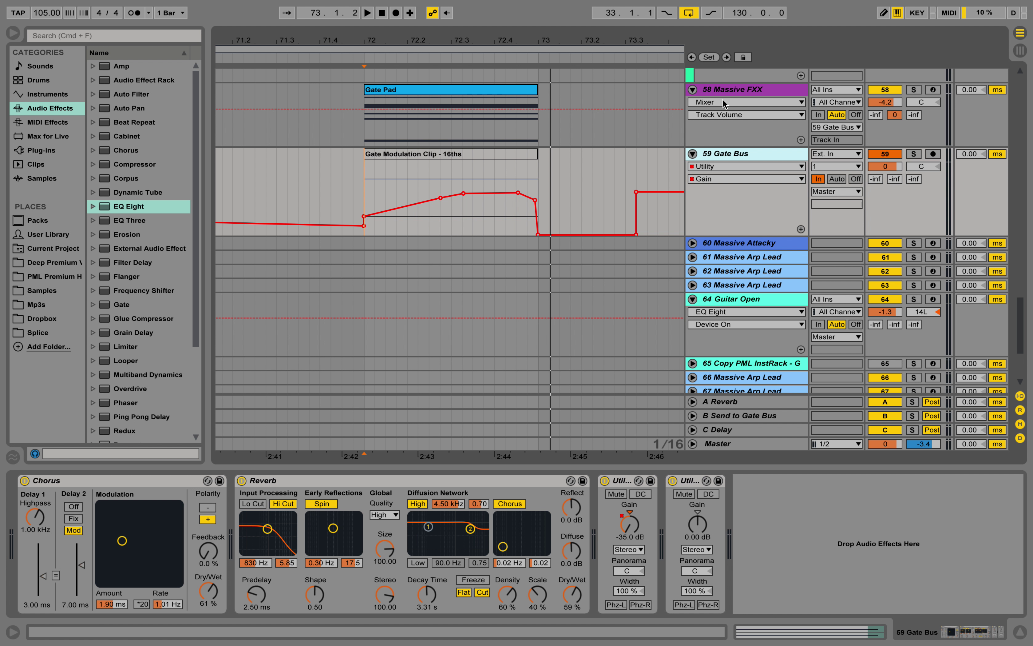
Step: Select track 58 Massive FXX, then briefly play from the Bridge marker while looking over the drum and bass tracks
click(728, 91)
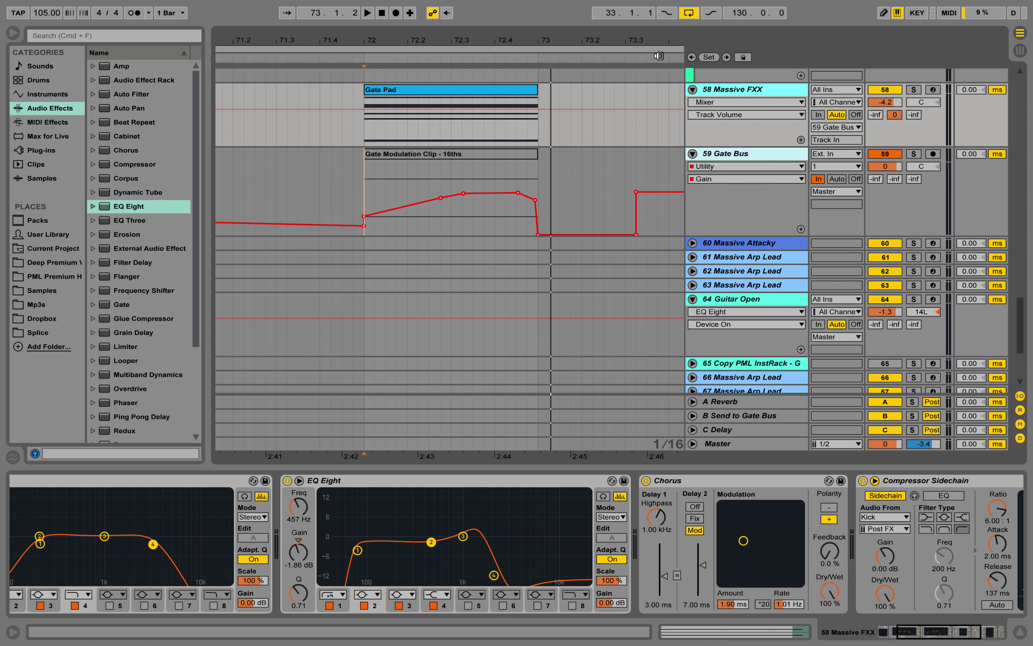
drag(519, 44, 363, 17)
scroll(386, 355, up, 10)
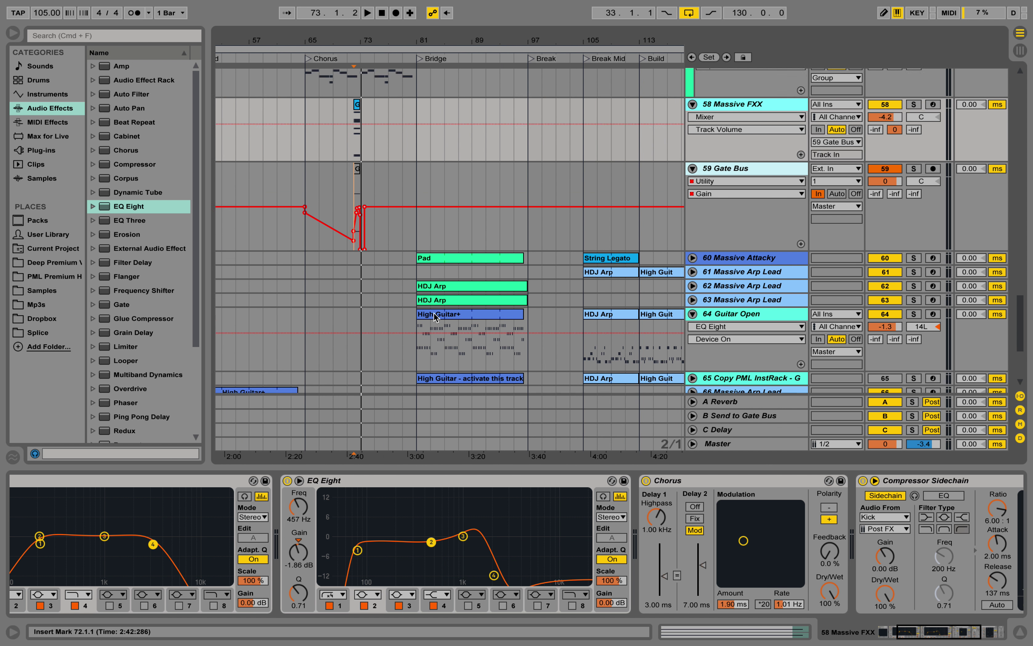
scroll(437, 191, up, 15)
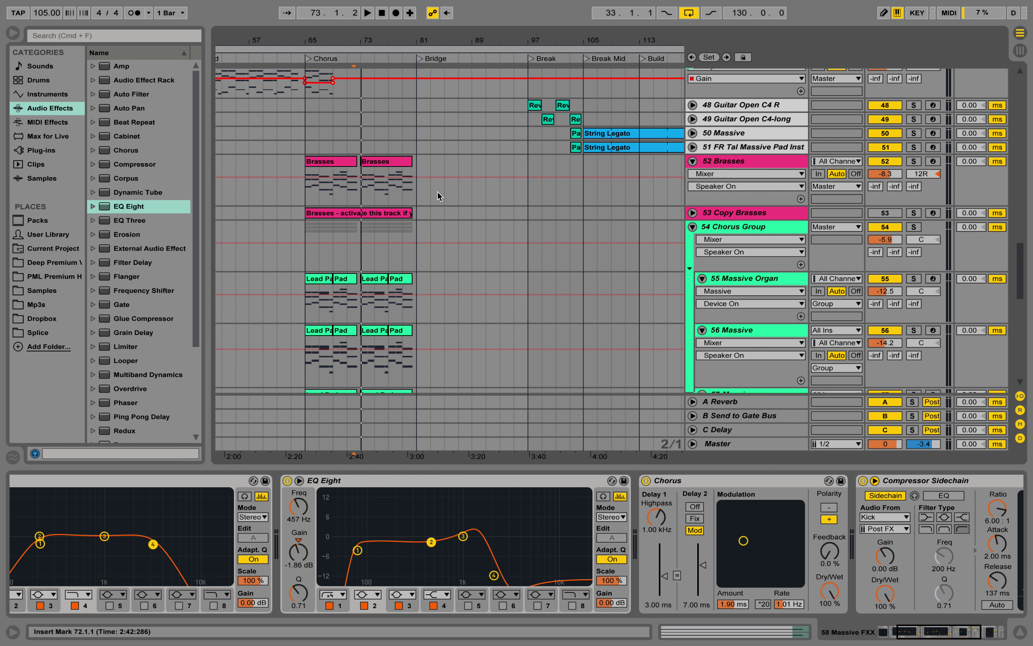
scroll(420, 86, up, 5)
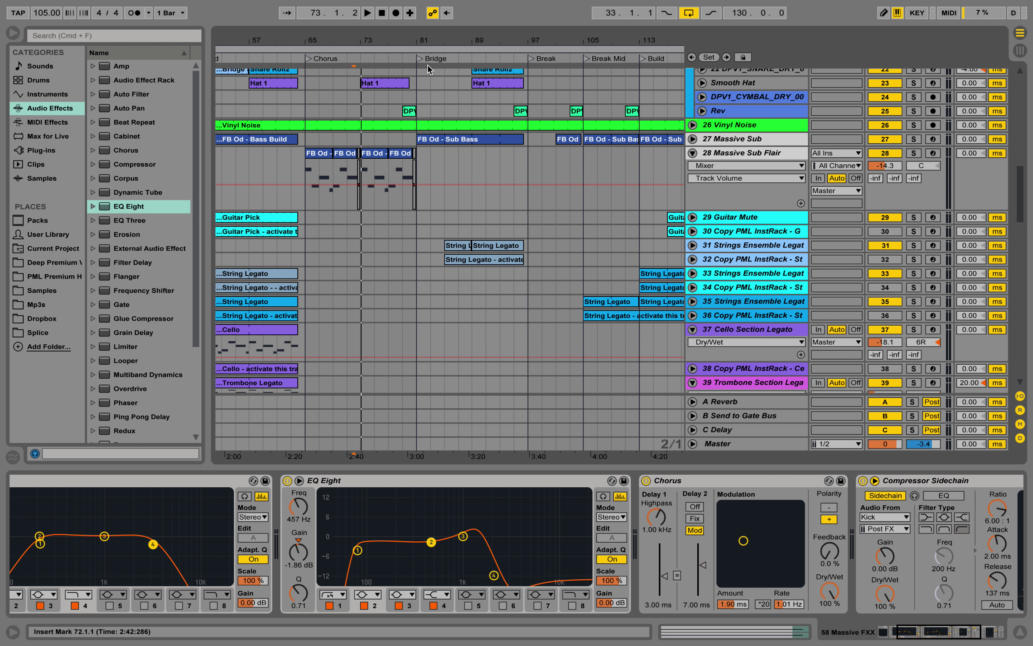
click(419, 58)
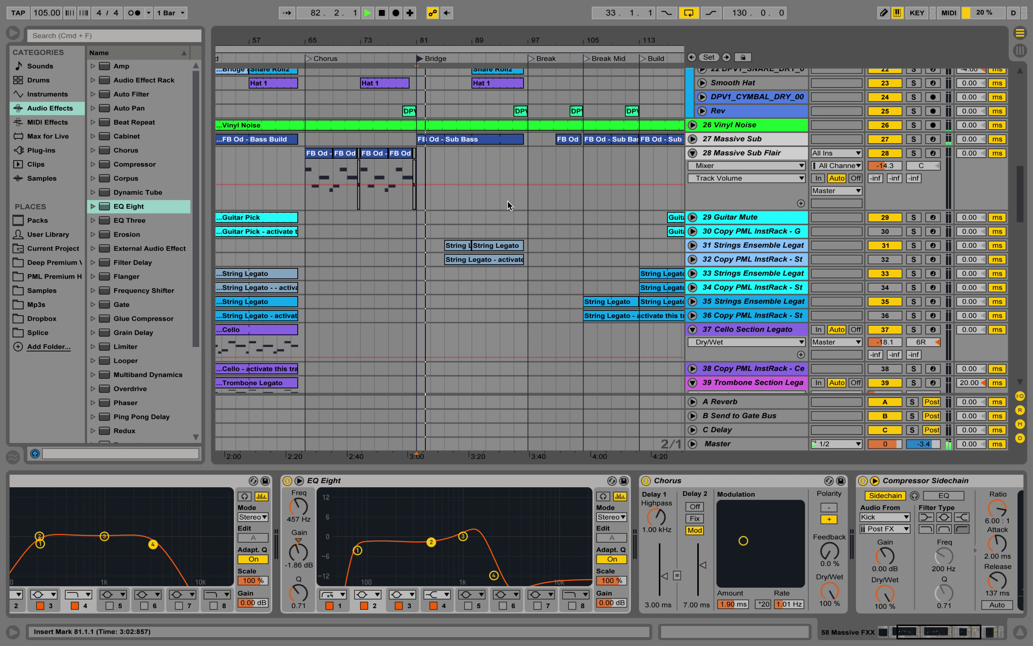
scroll(508, 205, up, 6)
scroll(507, 200, down, 15)
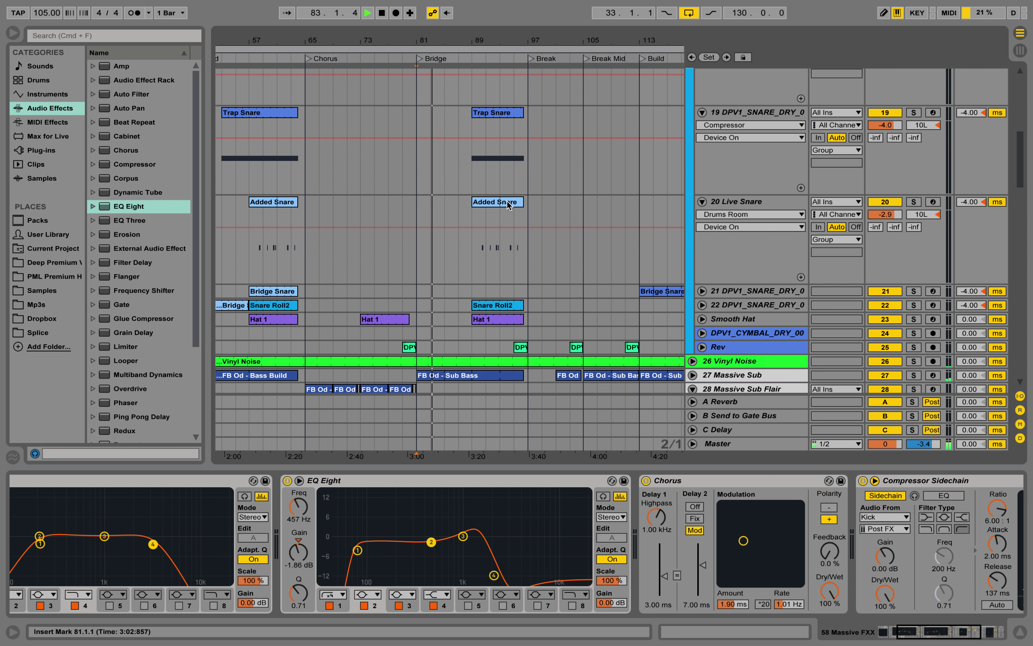
key(space)
Step: Open the Bridge's High Guitar+ clip on track 64 Guitar Open to examine its MIDI notes
scroll(497, 222, down, 3)
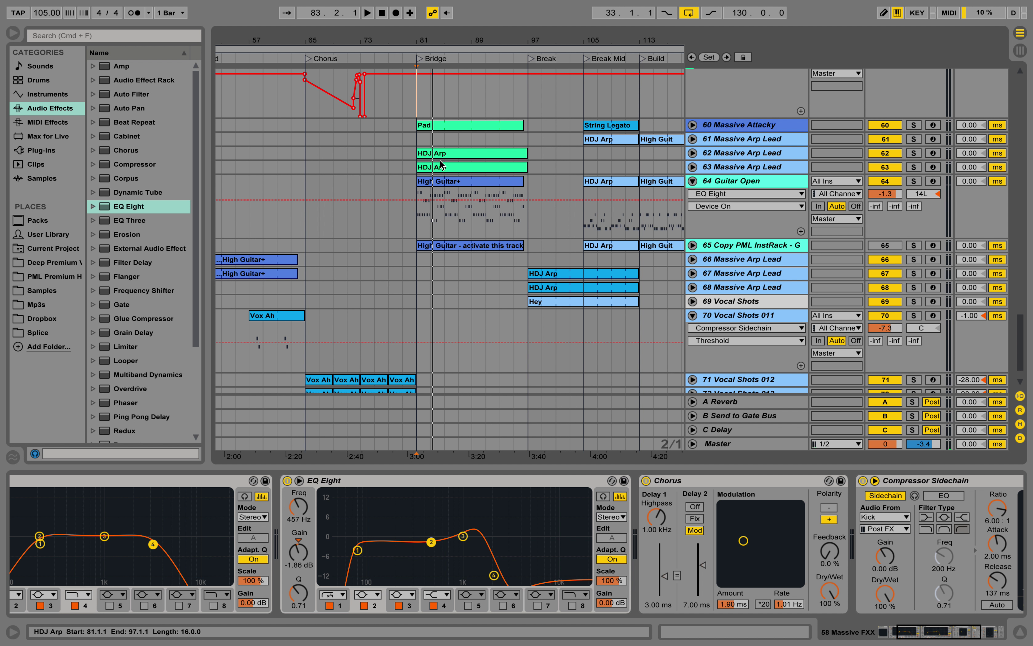
double_click(450, 183)
key(space)
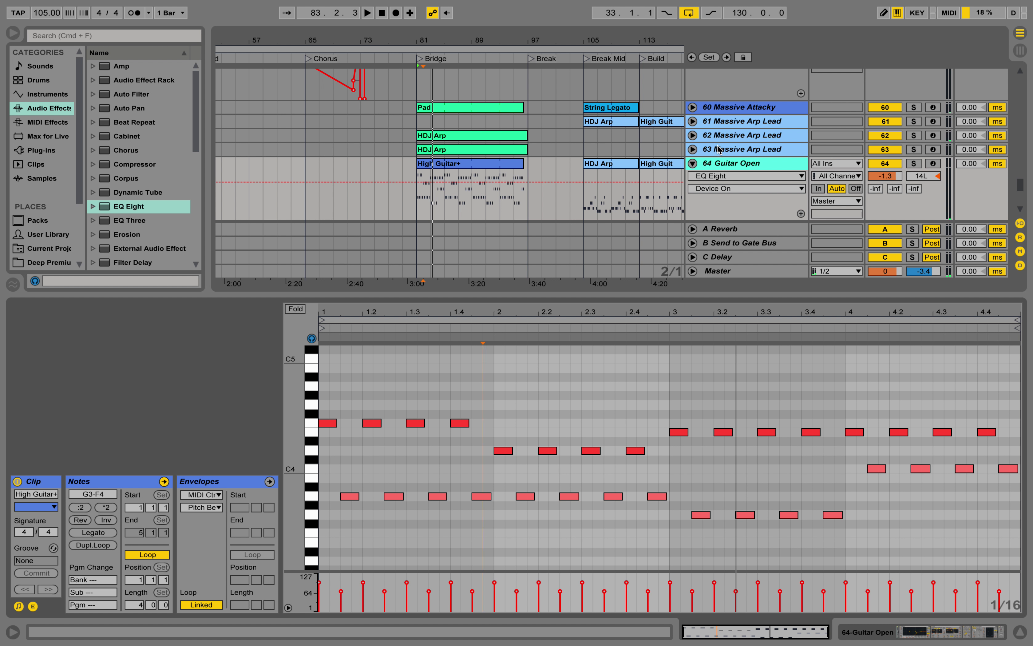
Step: Unfold tracks 63 and 62 Massive Arp Lead and 60 Massive Attacky, playing the start of the Bridge briefly
click(692, 149)
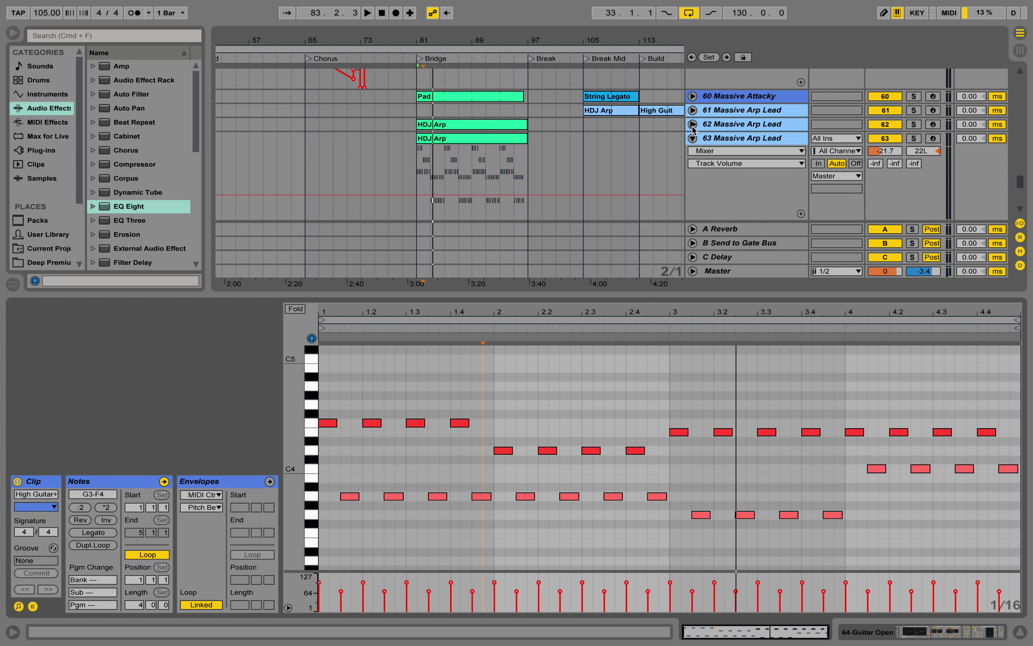
click(692, 125)
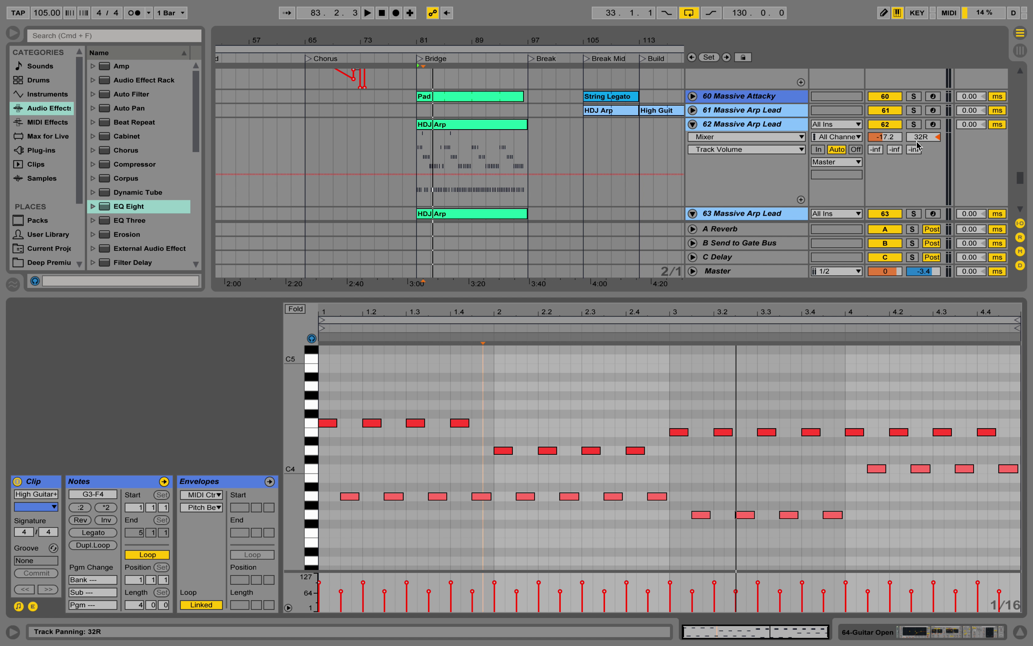
key(space)
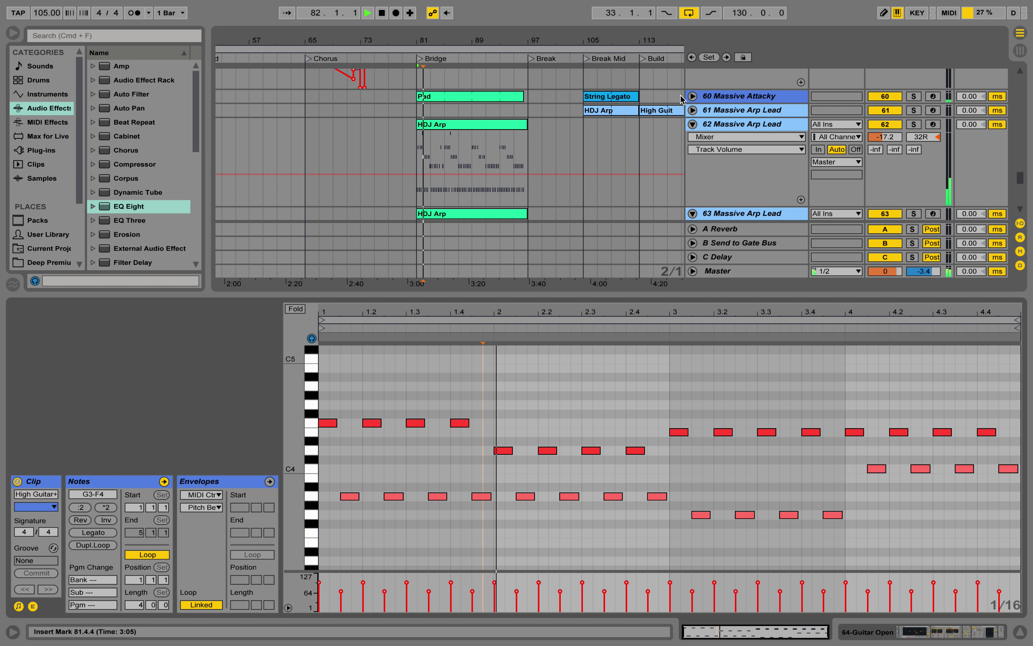
click(693, 96)
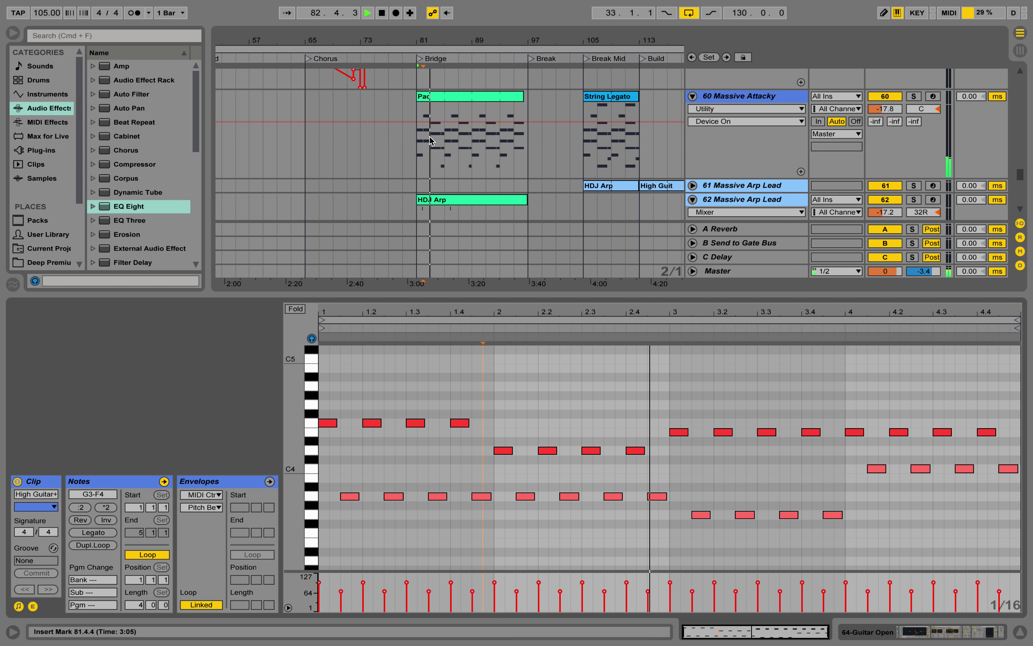
key(space)
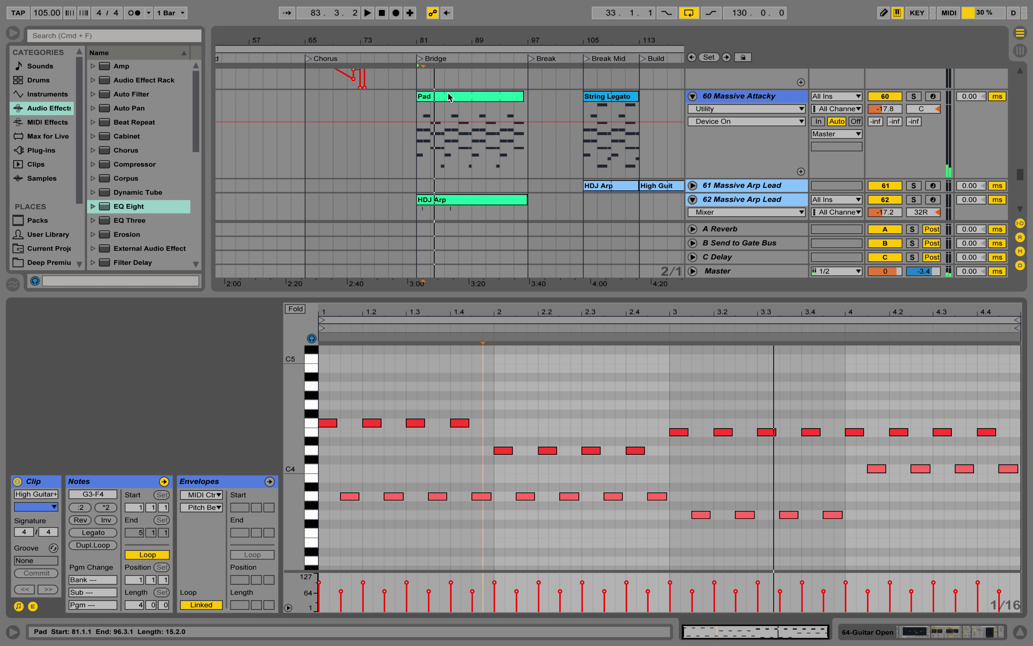
Step: Examine the MIDI notes of the Bridge's Pad clip on track 60 Massive Attacky, then hide the clip view
click(454, 95)
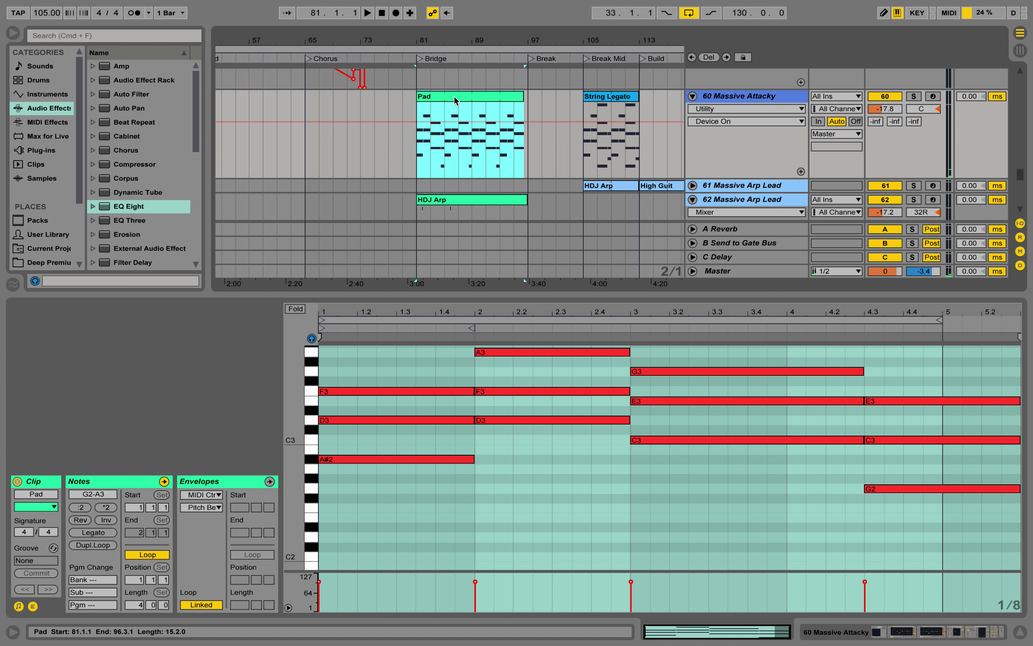
click(1020, 632)
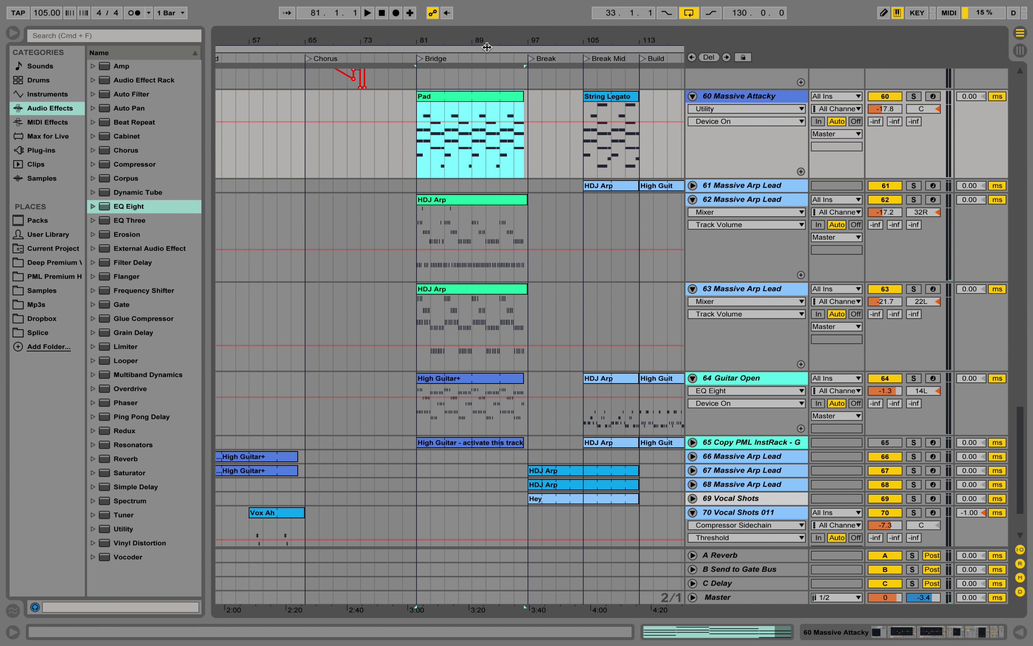
drag(528, 39, 435, 102)
scroll(443, 128, up, 5)
scroll(444, 128, down, 2)
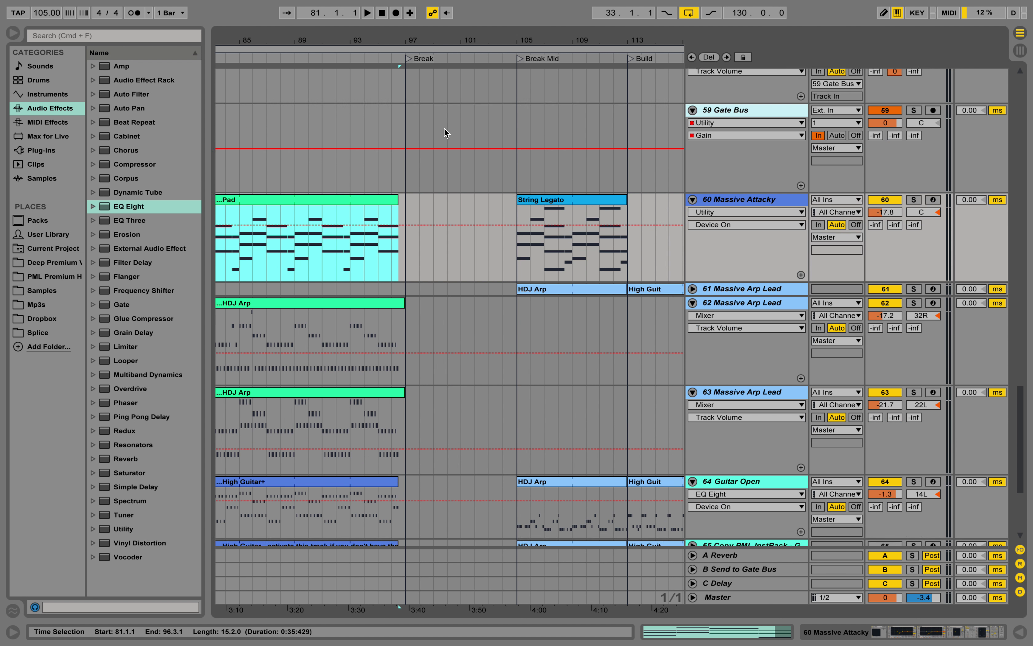
Step: Unfold tracks 48 Guitar Open C4 R and 49 Guitar Open C4-long and play them from the Break marker
click(407, 59)
scroll(399, 187, down, 4)
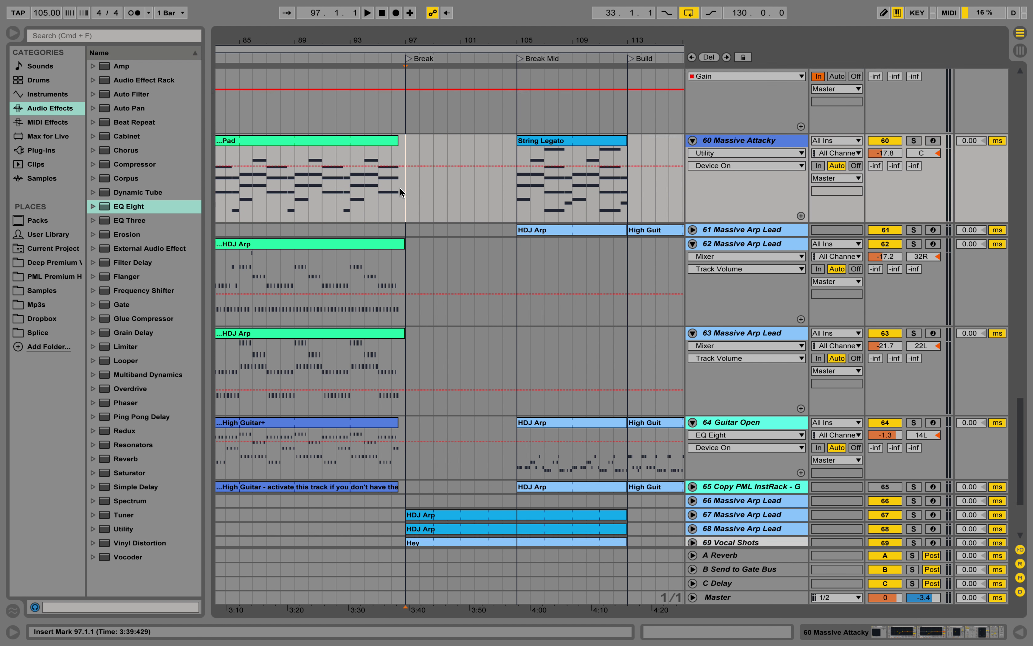
scroll(400, 187, up, 4)
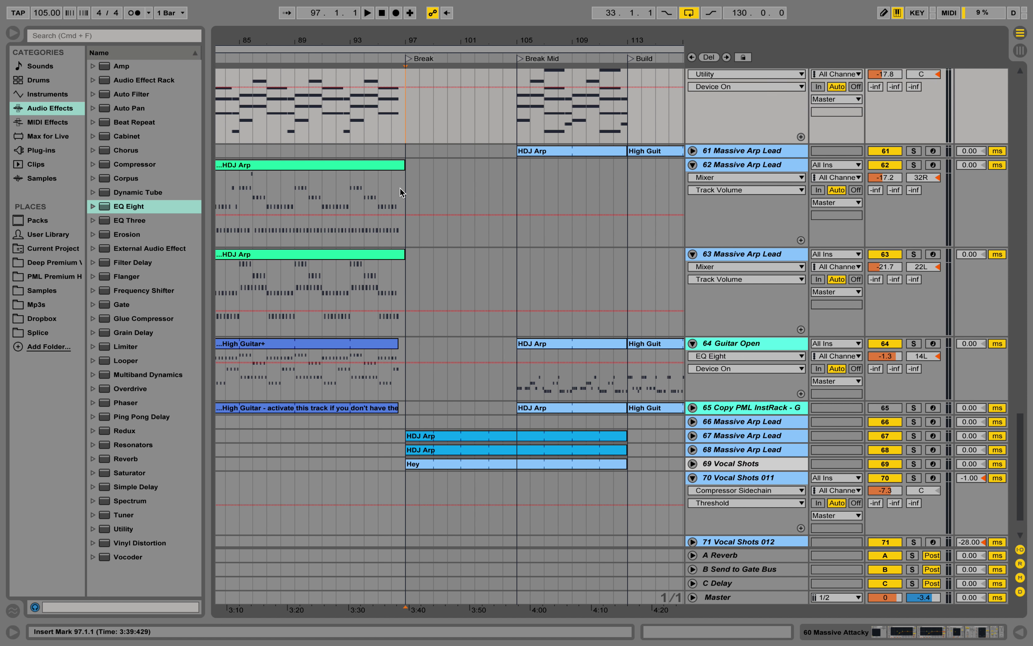
scroll(400, 188, up, 10)
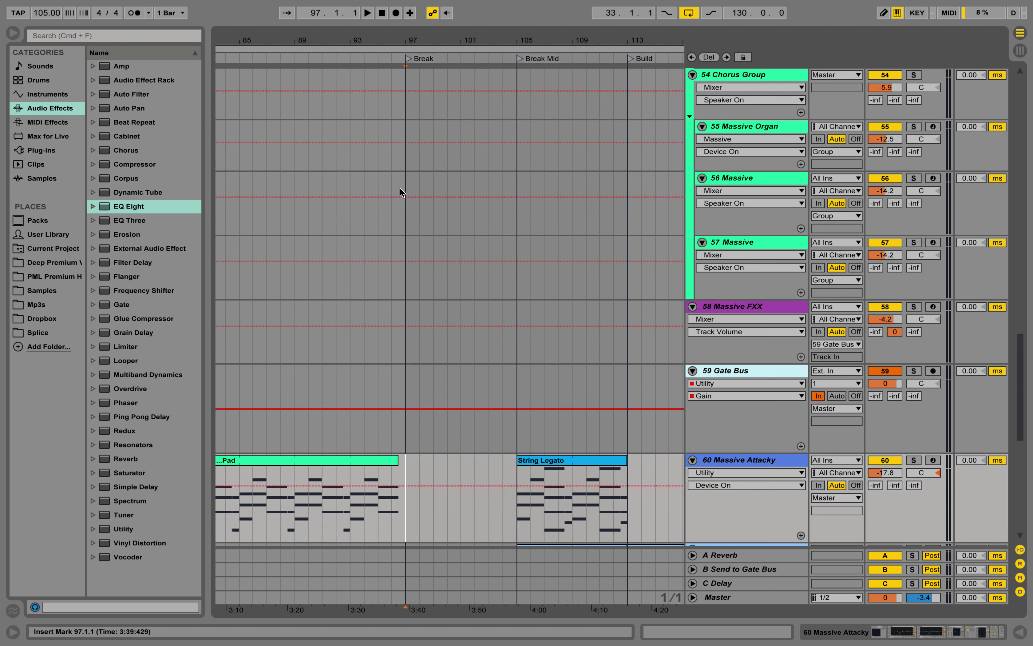
scroll(400, 187, up, 3)
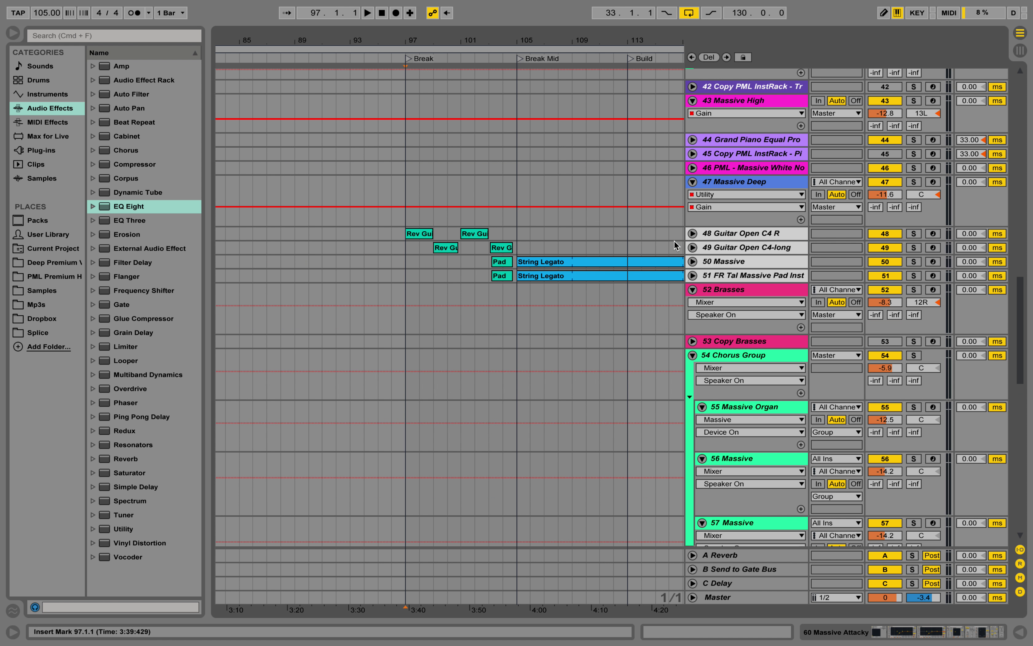
click(693, 233)
click(694, 297)
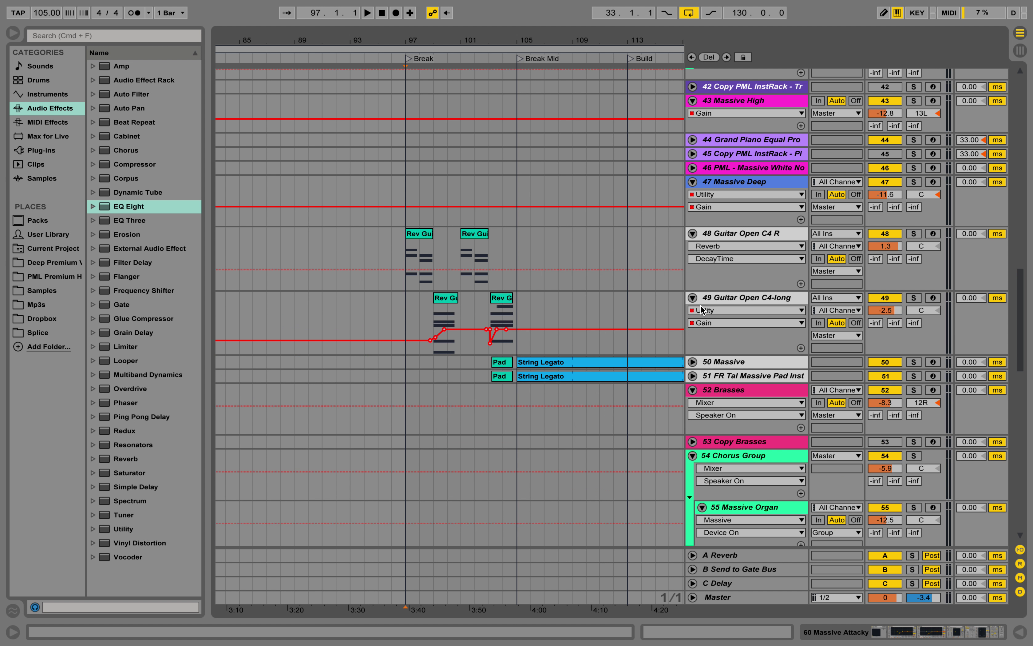
drag(413, 43, 382, 67)
key(space)
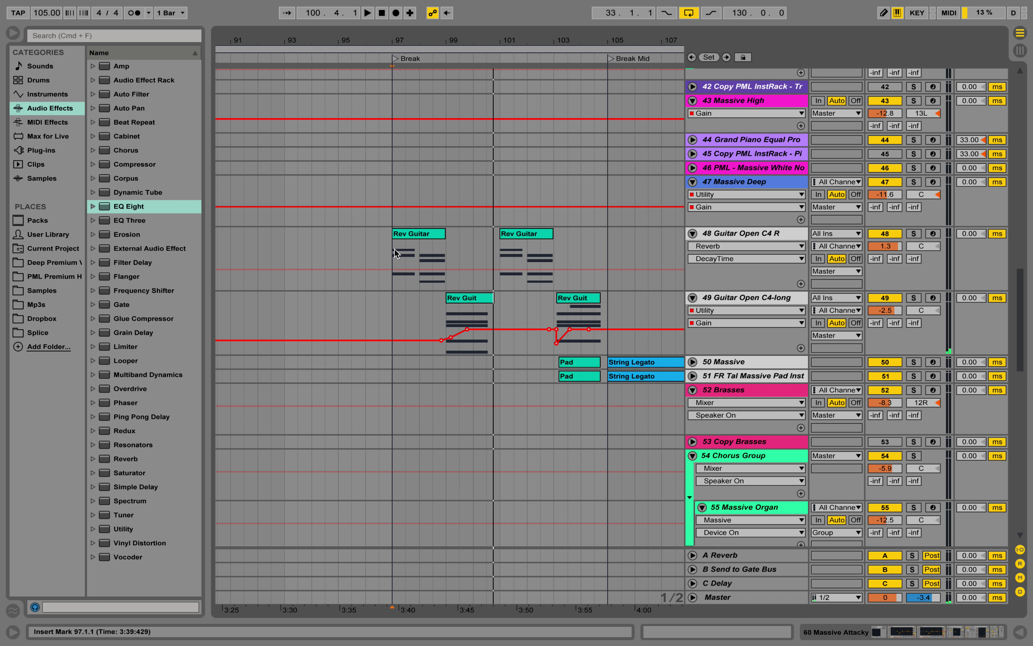
Step: Display the device chain of track 48 Guitar Open C4 R to examine its sampler, EQ Eight and Reverb
click(406, 238)
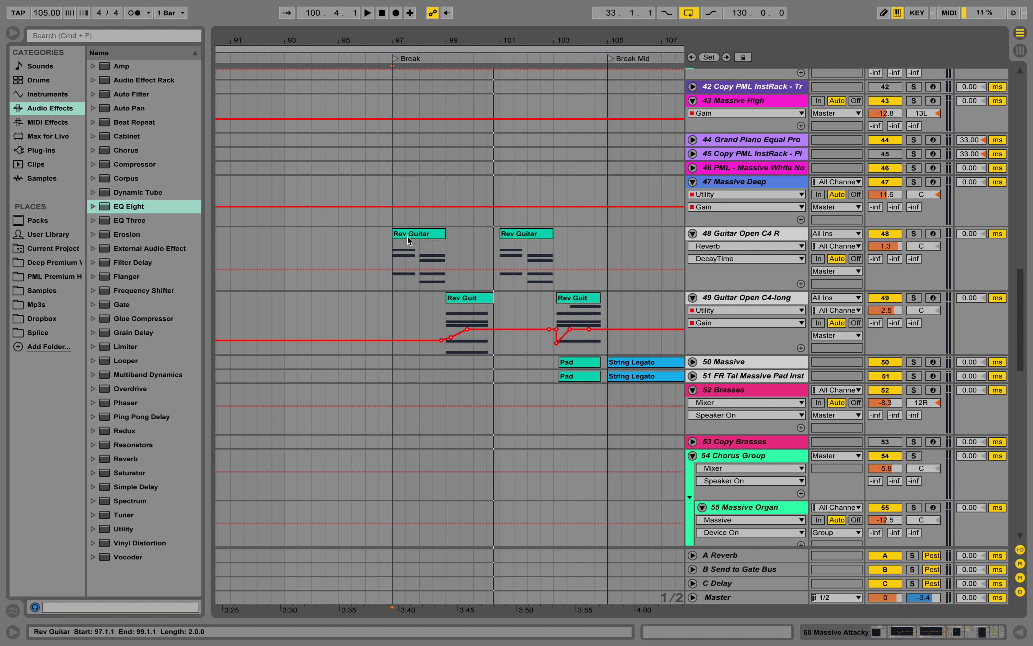
click(764, 233)
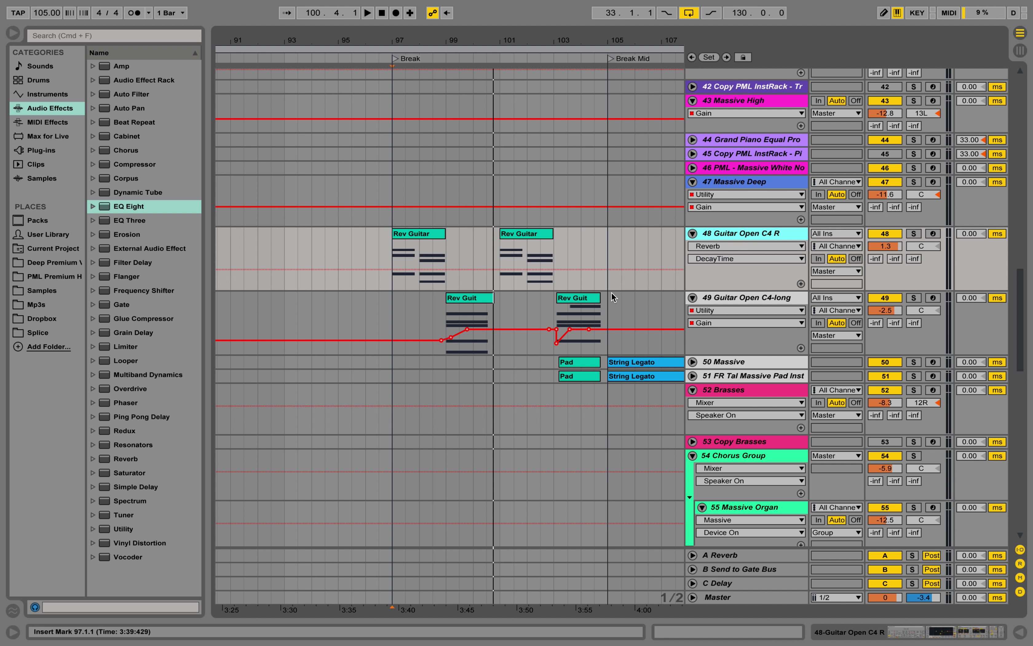
double_click(778, 234)
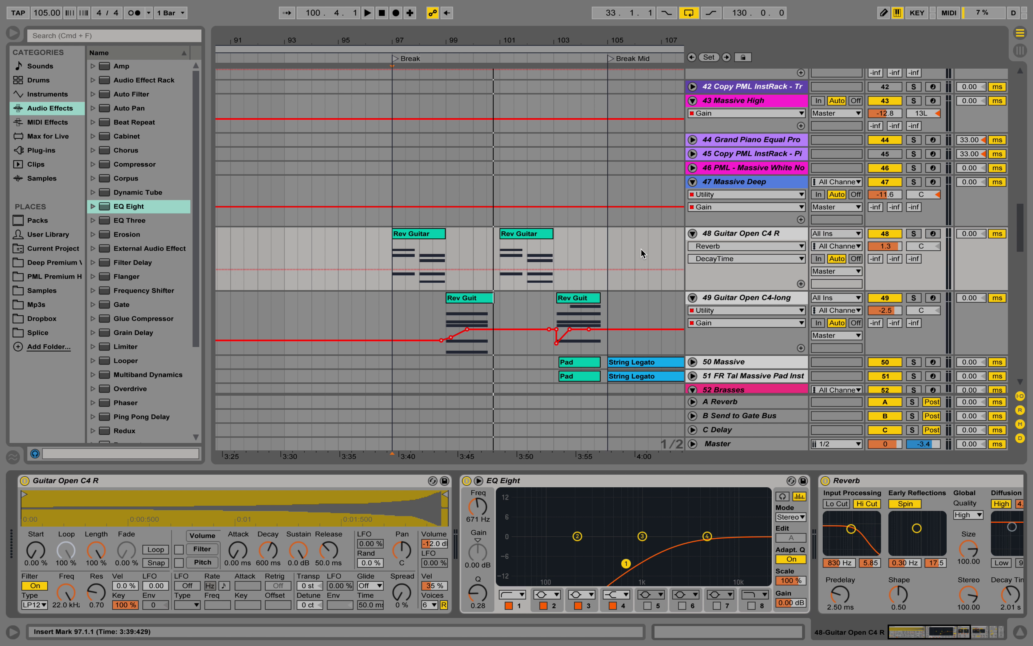
Step: Open the first Rev Guitar clip on track 48 and select the notes of its first chord, then its second
double_click(432, 233)
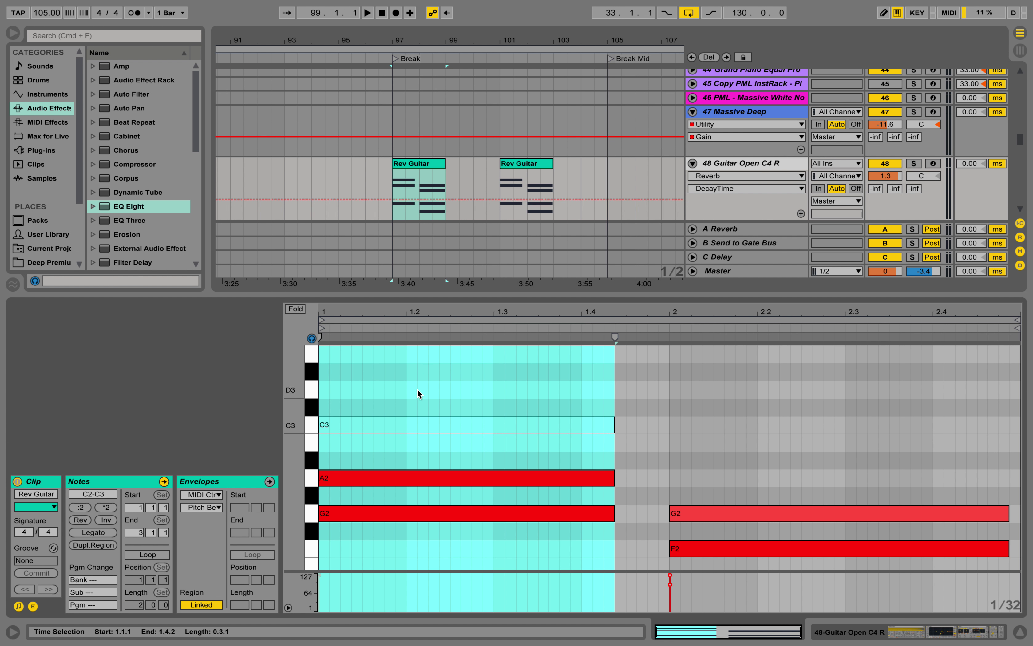
scroll(417, 388, down, 2)
drag(294, 408, 261, 409)
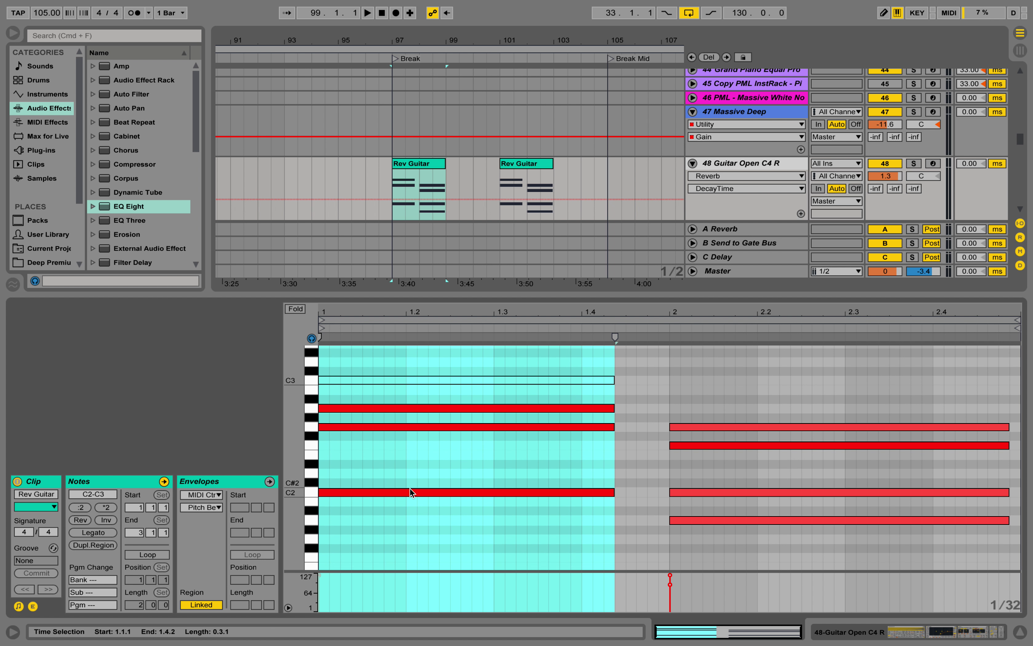
click(455, 516)
drag(455, 519, 457, 357)
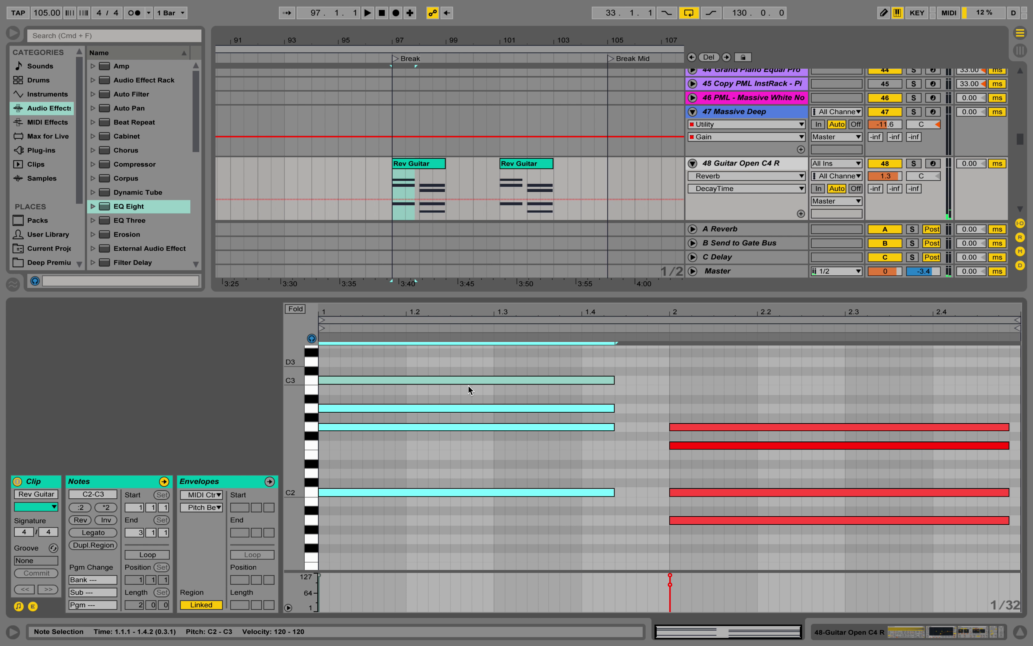
click(514, 383)
click(516, 390)
drag(490, 370, 490, 370)
drag(756, 380, 792, 571)
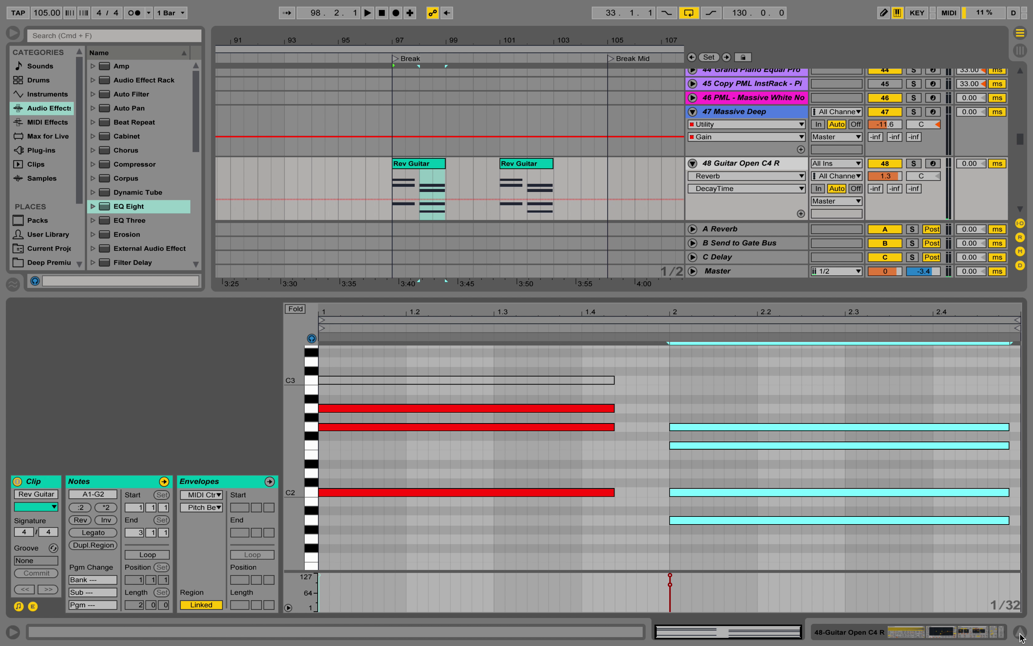
Step: Hide the clip view, play the reversed guitars up to Break Mid, and review the sample in track 48's sampler
click(1020, 633)
key(space)
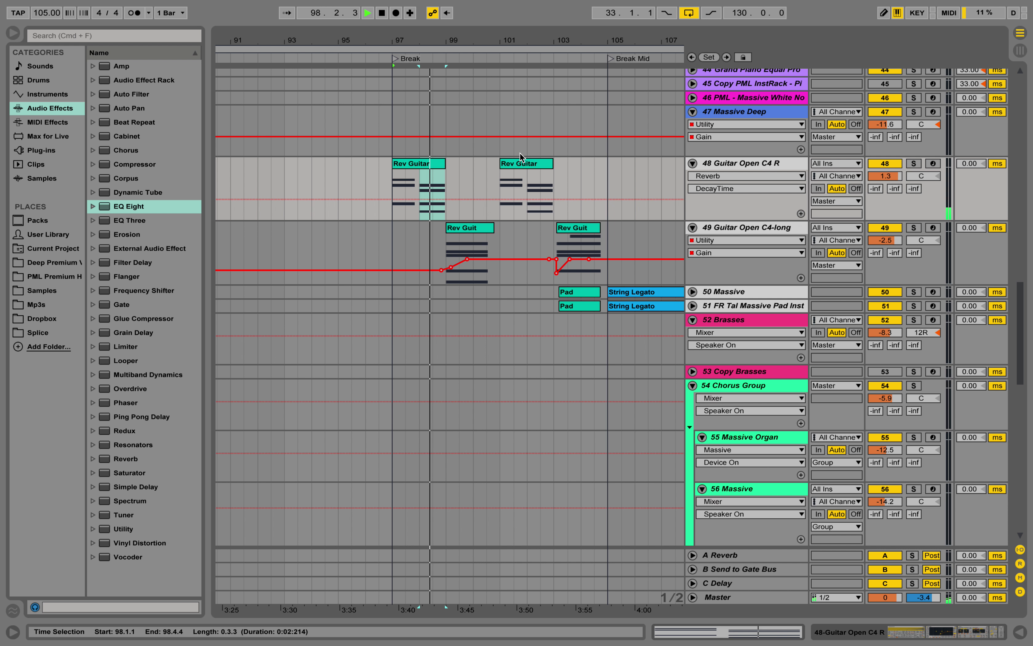
double_click(720, 164)
key(space)
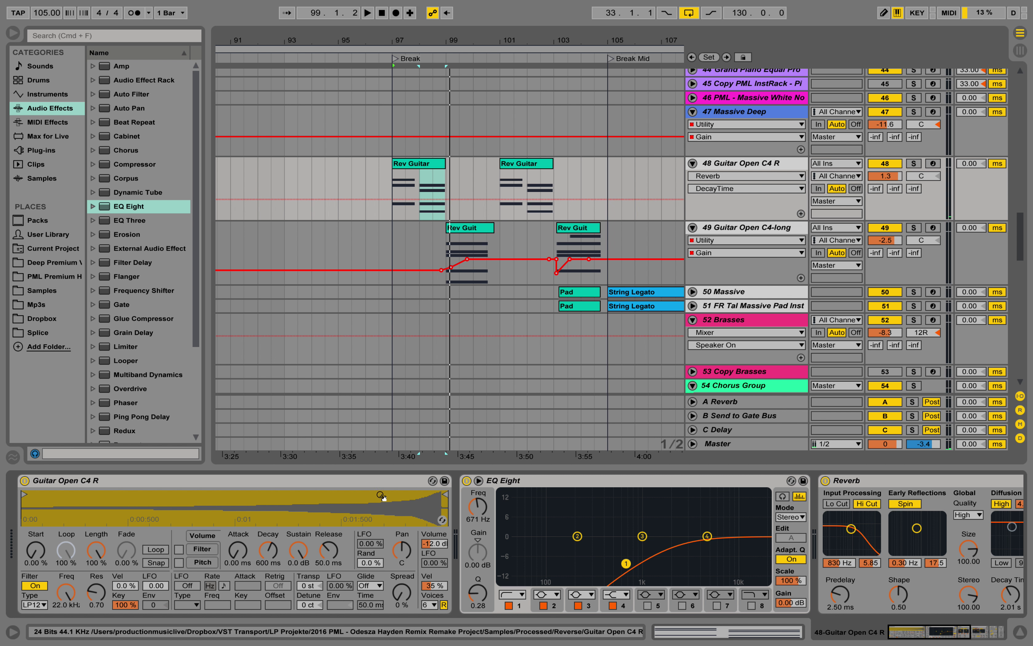
key(space)
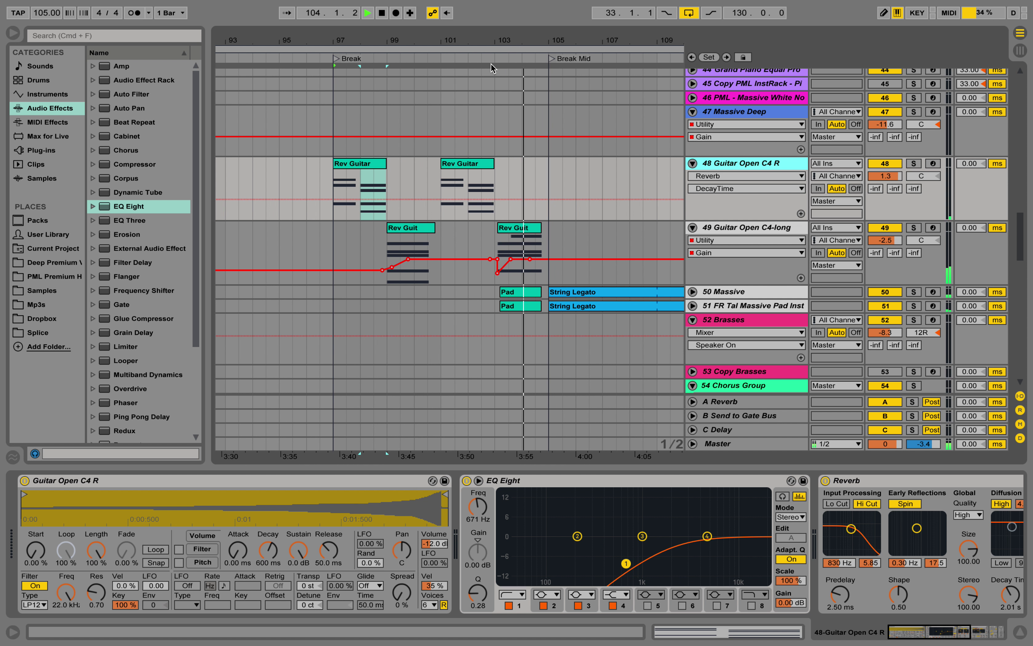
key(space)
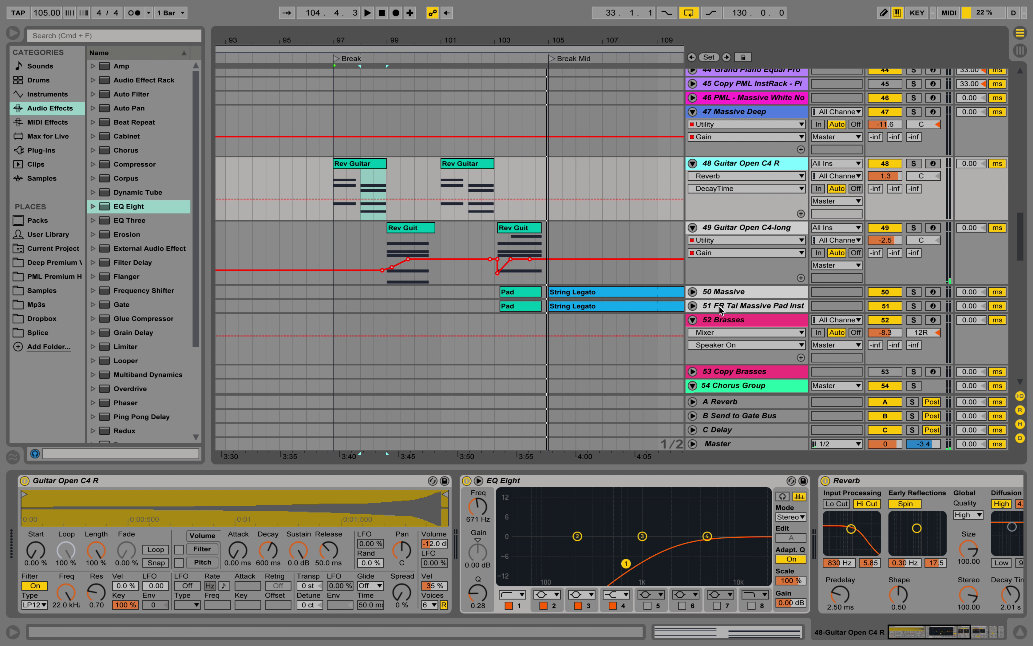
Step: Unfold track 51 FR Tal Massive Pad Inst and look over its instrument rack and devices
click(693, 306)
click(716, 309)
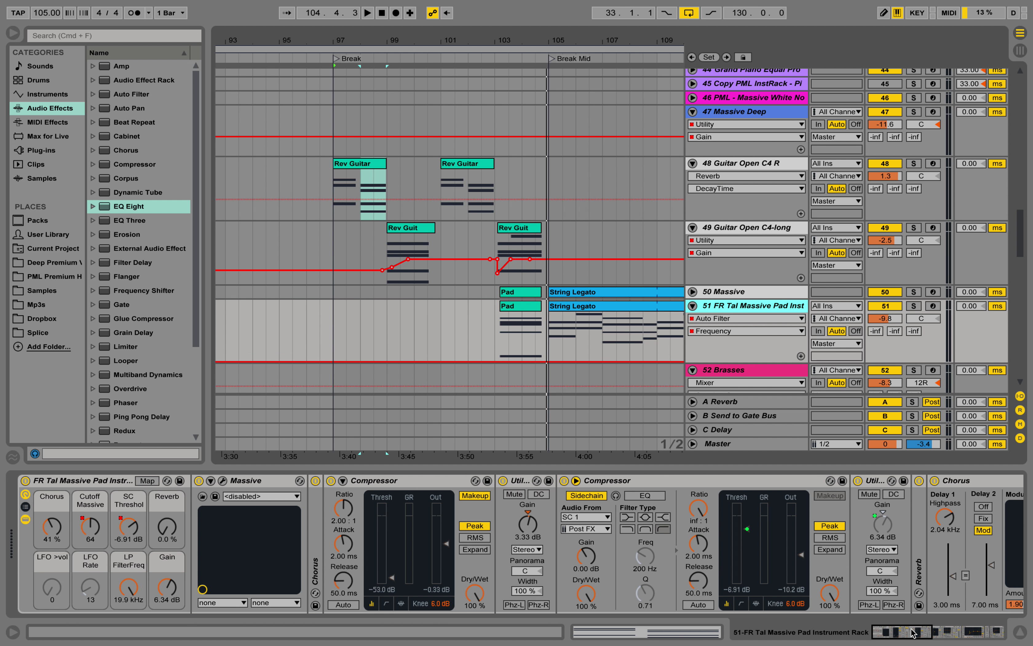
drag(912, 632, 875, 630)
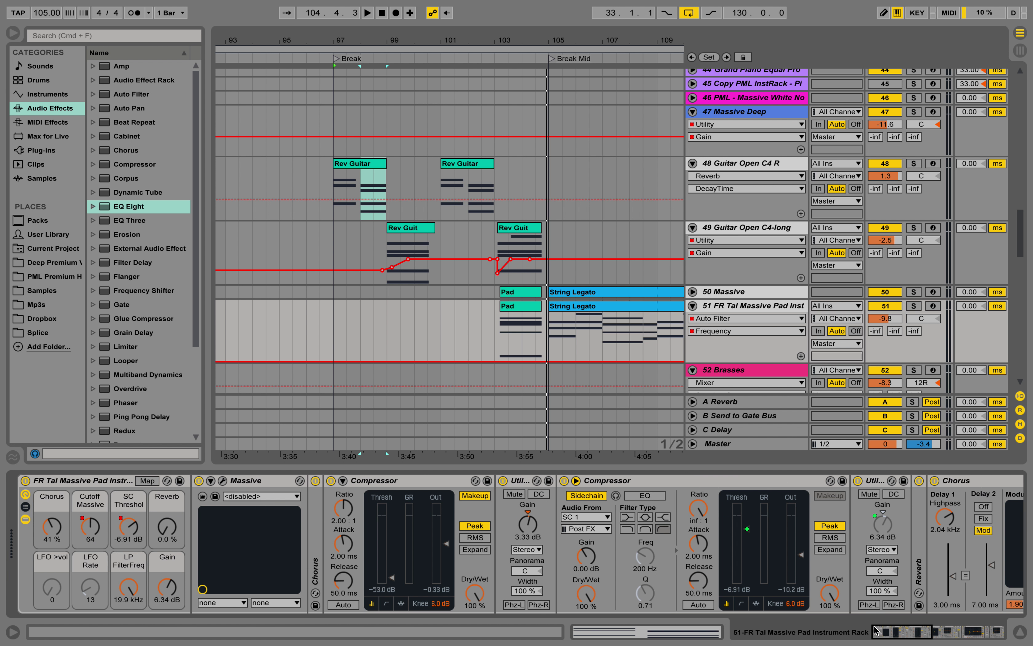
Step: Unfold track 50 Massive and display the Fine automation of its Frequency Shifter
click(767, 294)
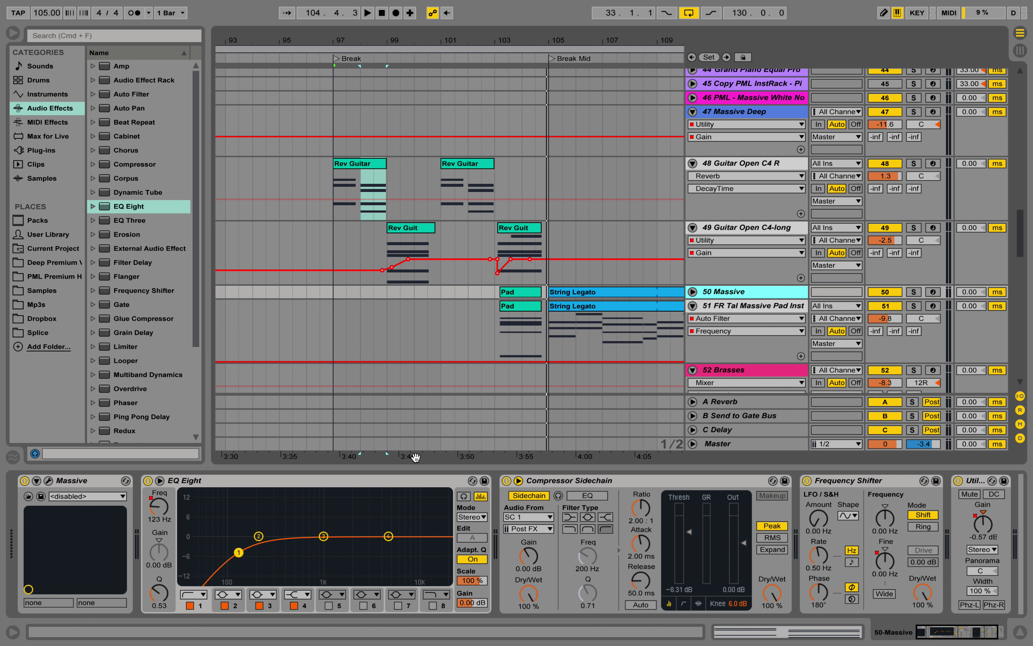
click(845, 481)
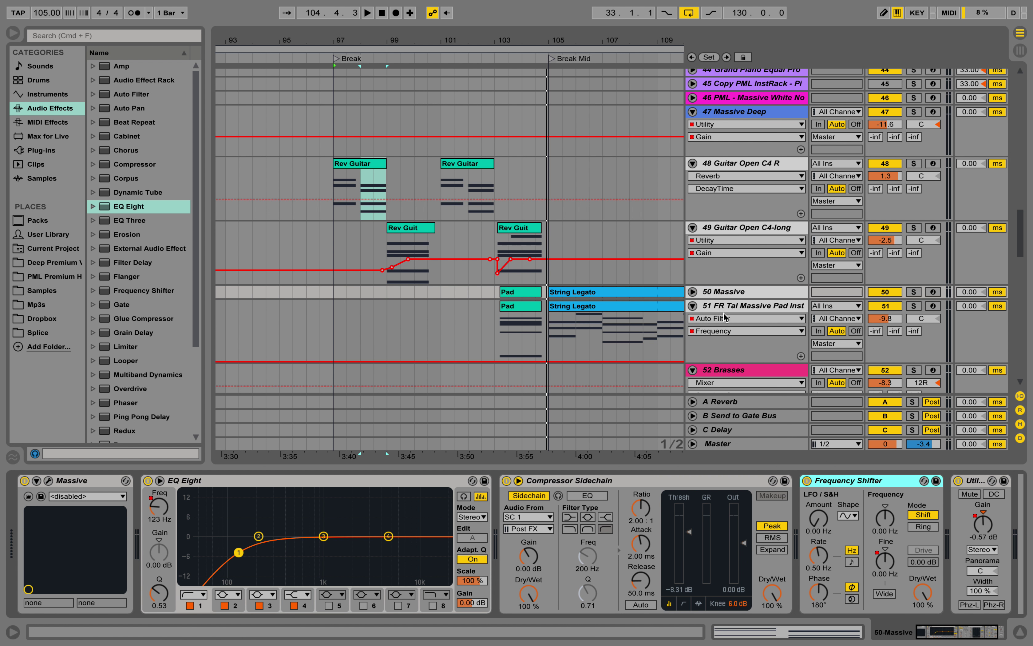
click(693, 292)
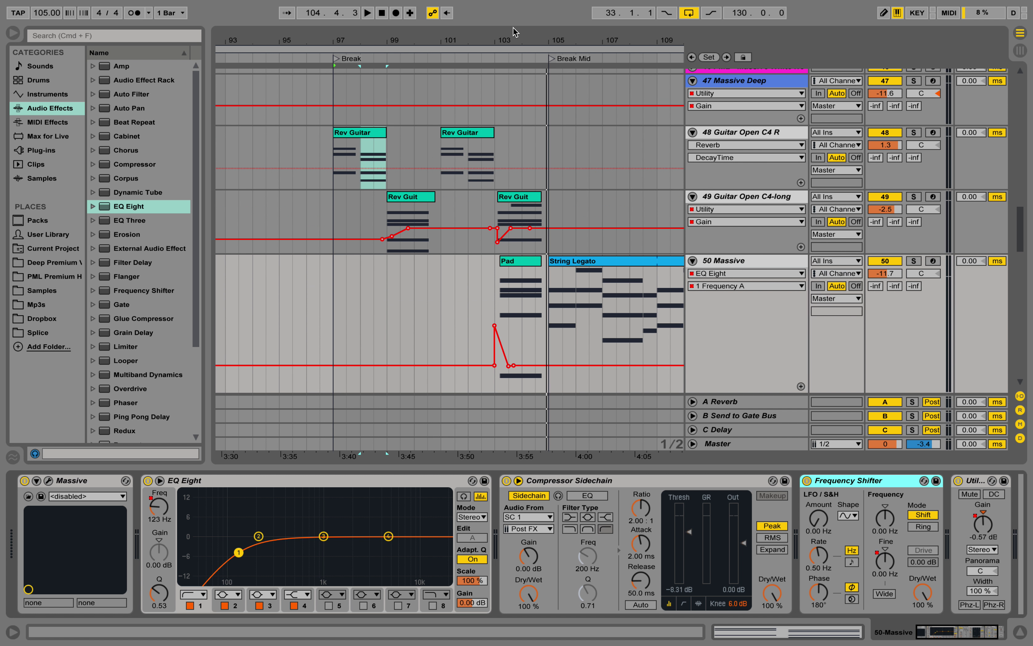
drag(518, 35, 523, 58)
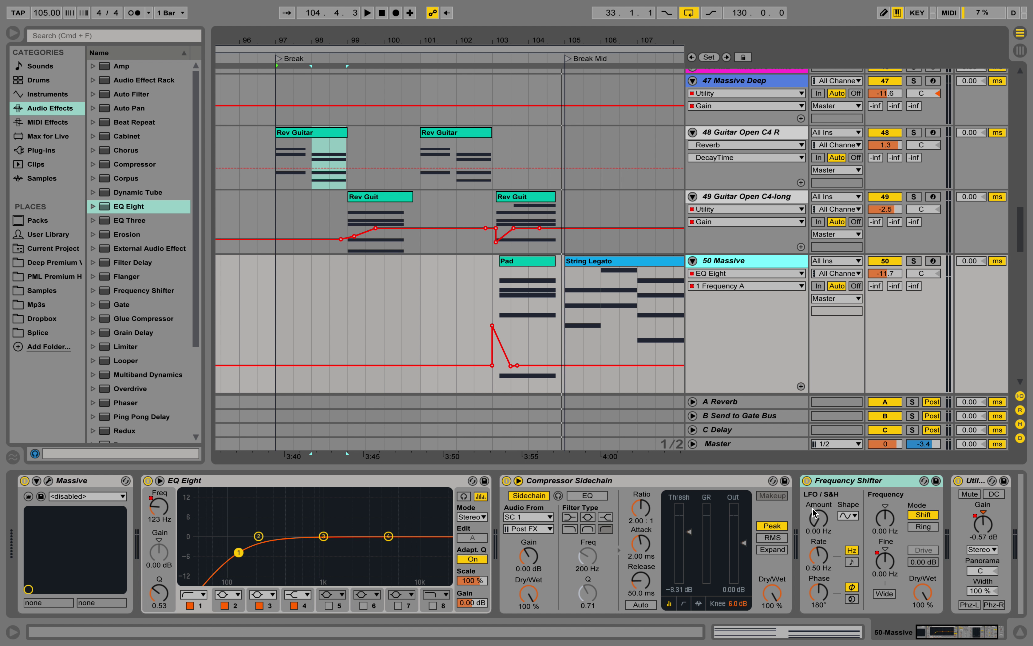
click(883, 571)
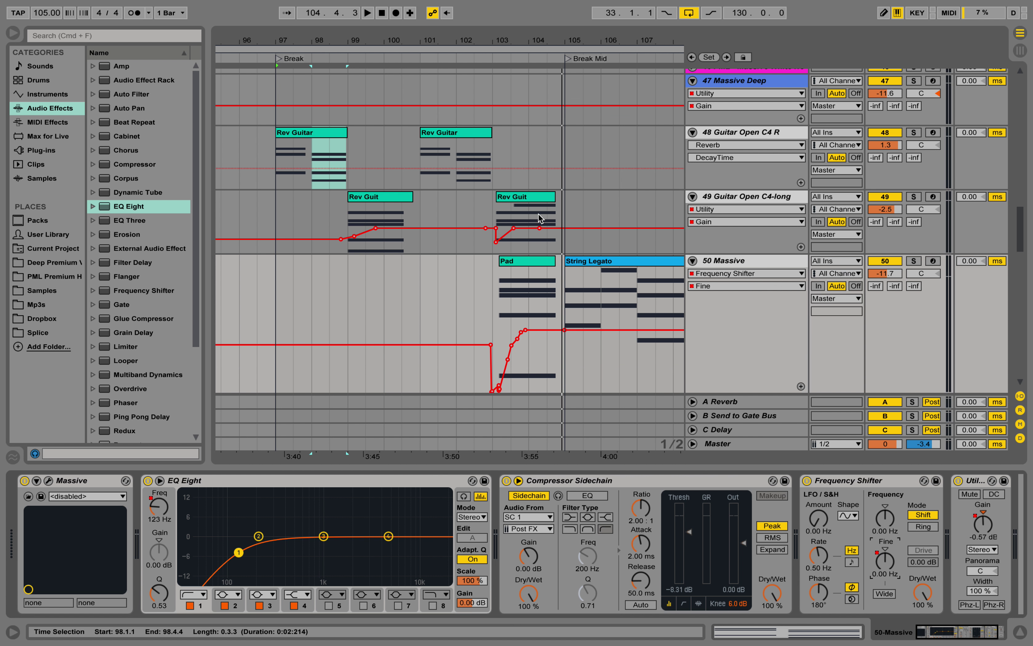
Step: Play the Pad clips with the Frequency Shifter automation from bar 103
scroll(539, 218, down, 3)
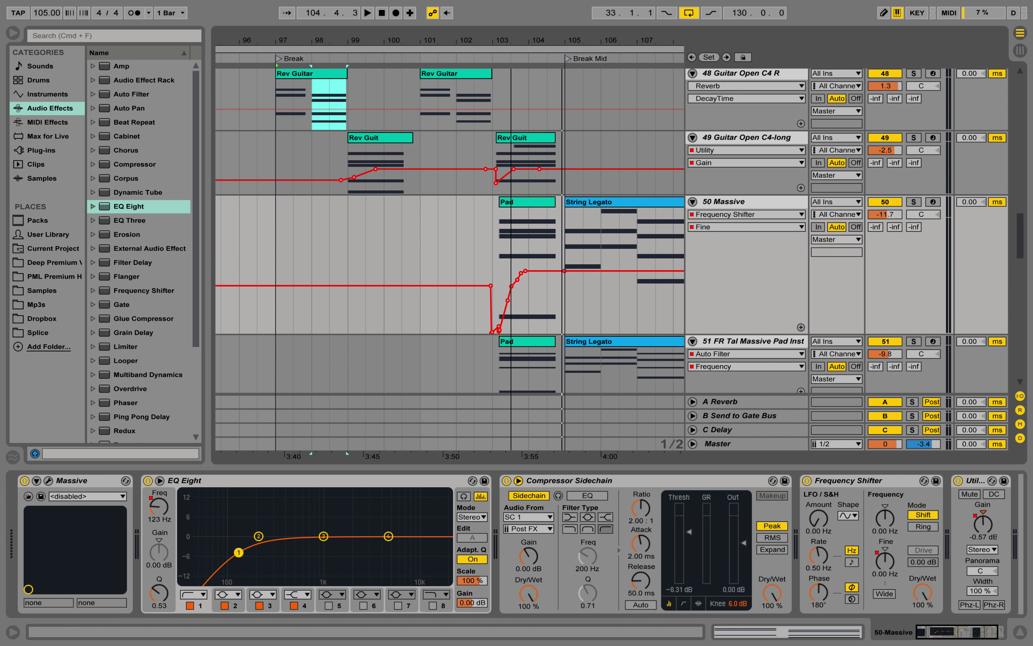
drag(511, 41, 510, 61)
click(481, 238)
key(space)
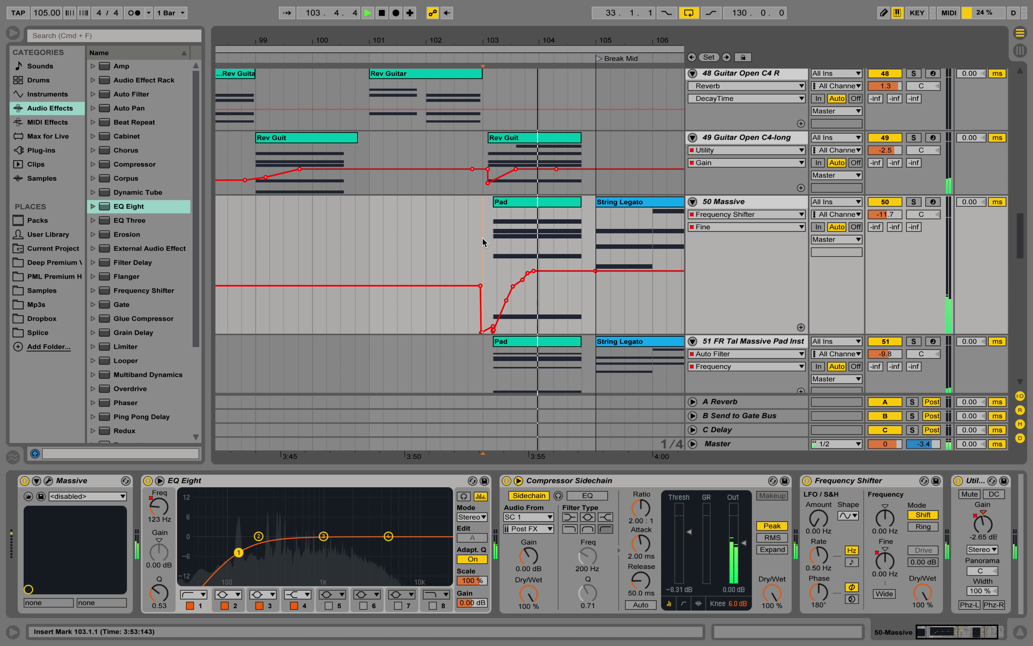
key(space)
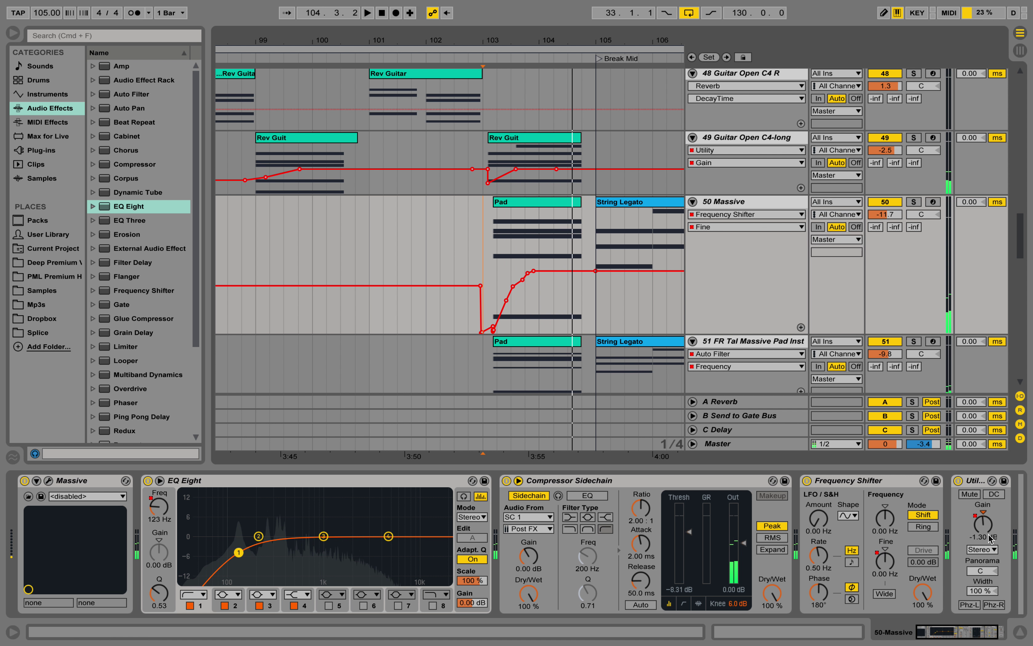
Step: Solo track 50 Massive and replay its pitch-shifted pad from bar 103 several times
click(892, 573)
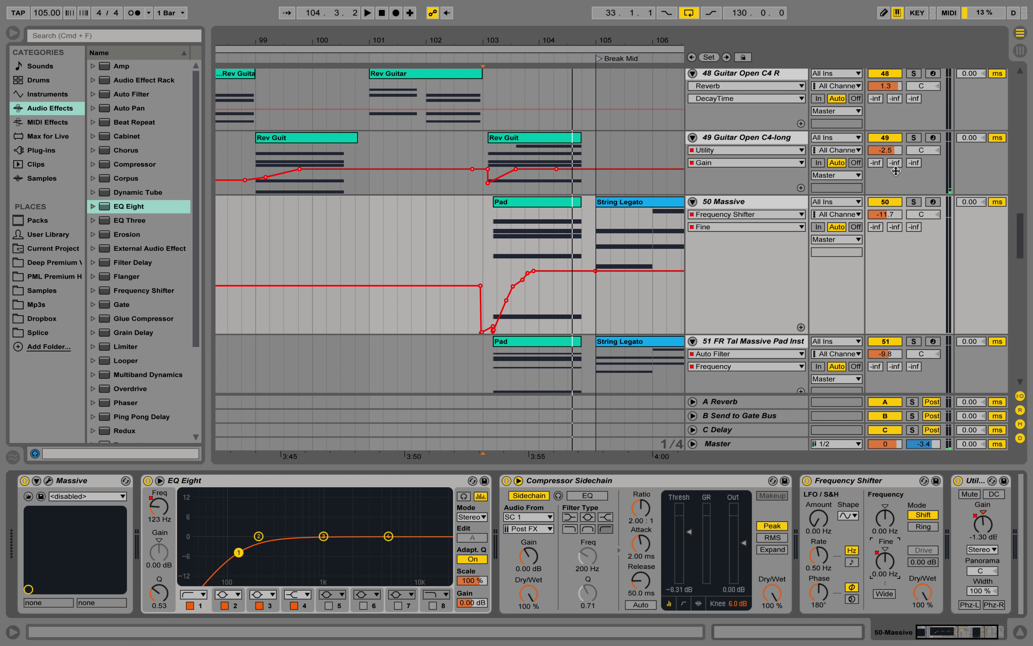
click(913, 203)
click(486, 233)
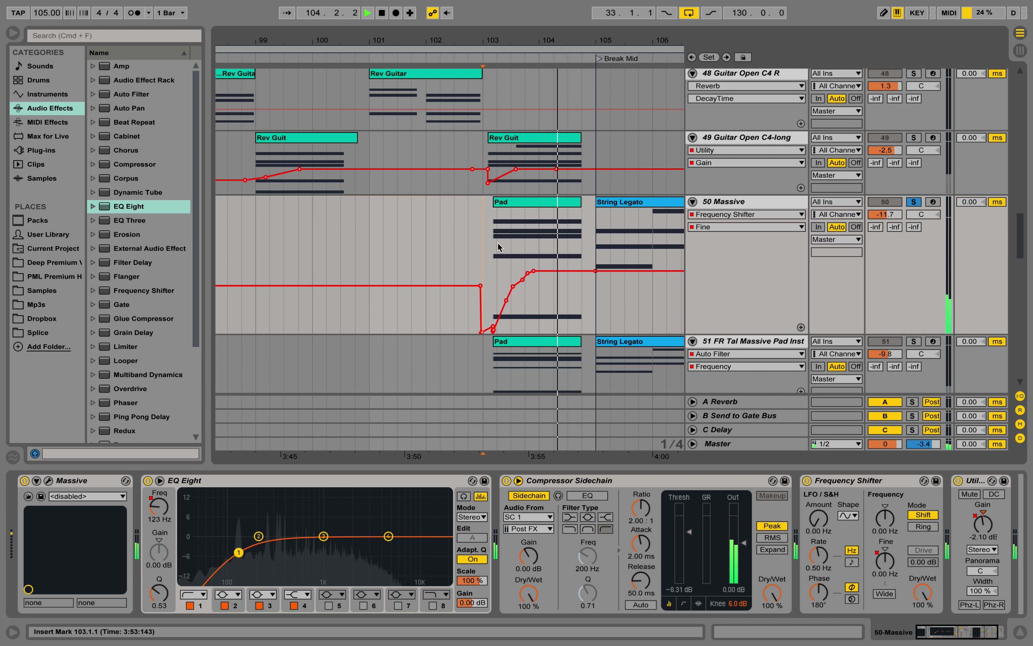
key(space)
key(space)
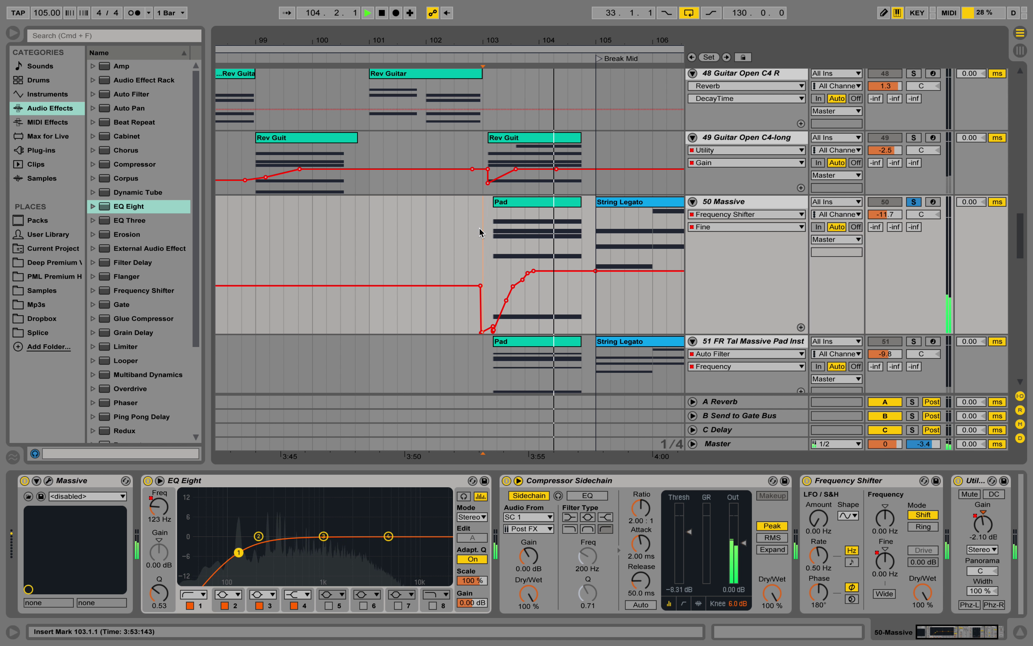
key(space)
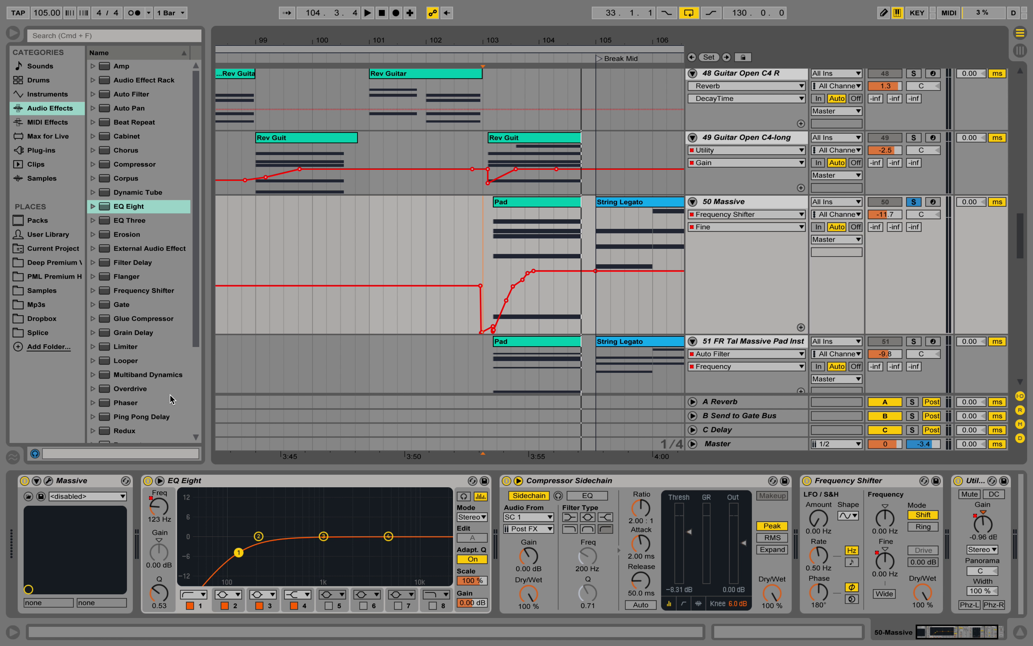
key(space)
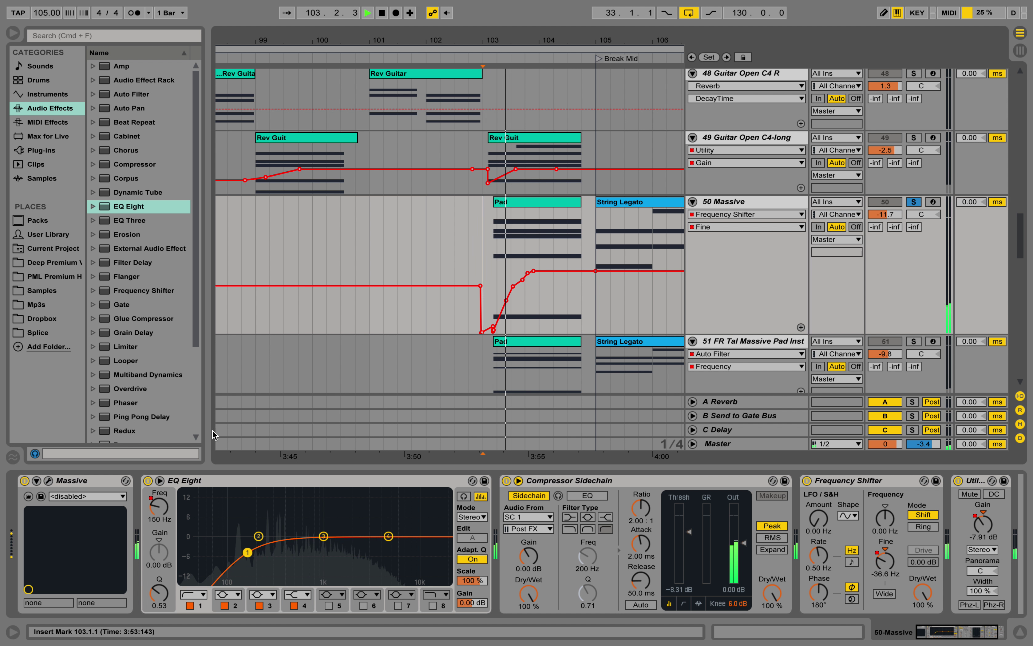
Step: Compare the Massive pad on track 50 with its EQ Eight switched off and back on, replaying from bar 103
click(148, 480)
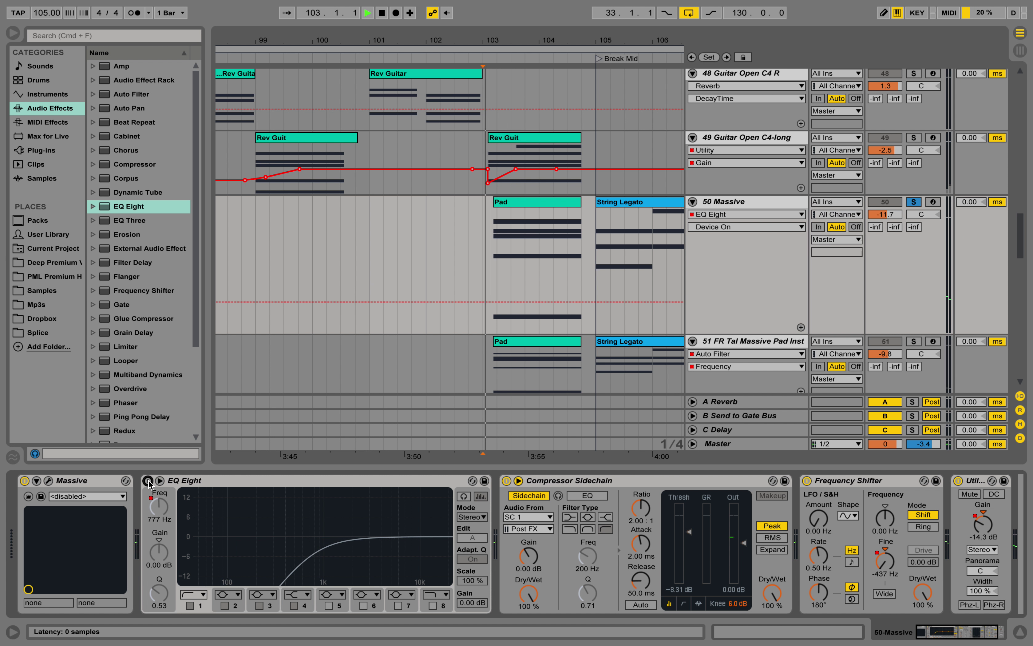
key(space)
click(148, 481)
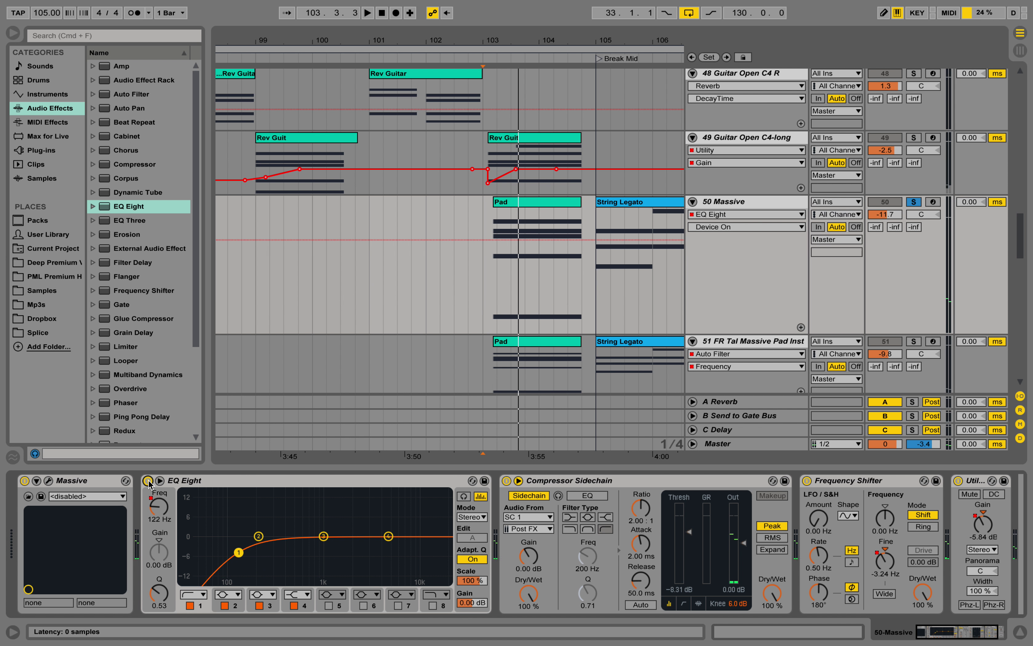
key(space)
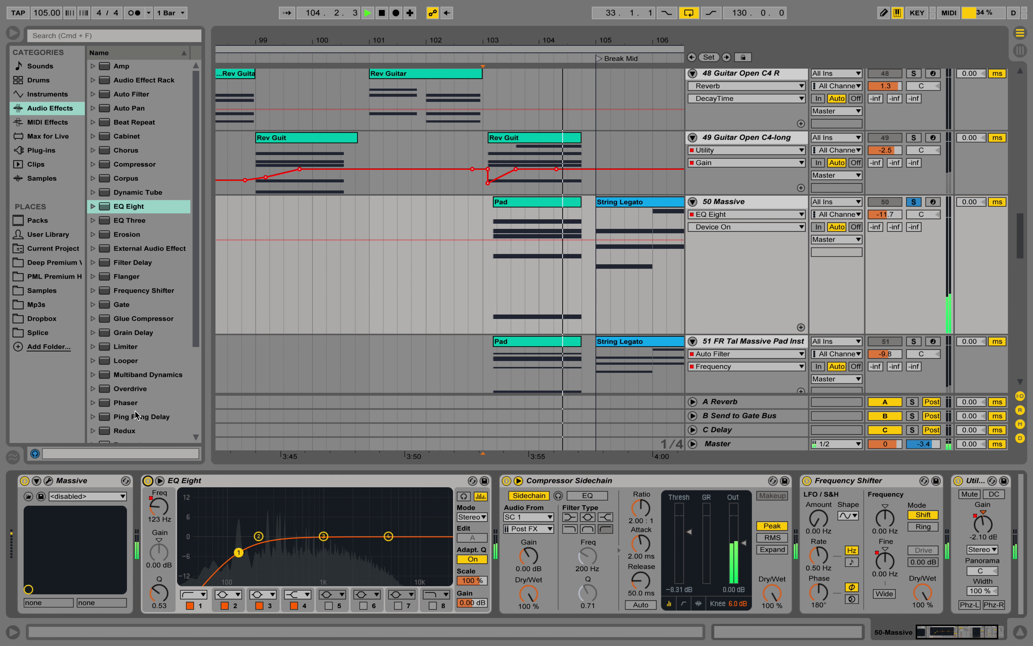
key(space)
Step: Open the Massive synth on track 50, inspect its Voicing settings, and close the plugin window
click(48, 481)
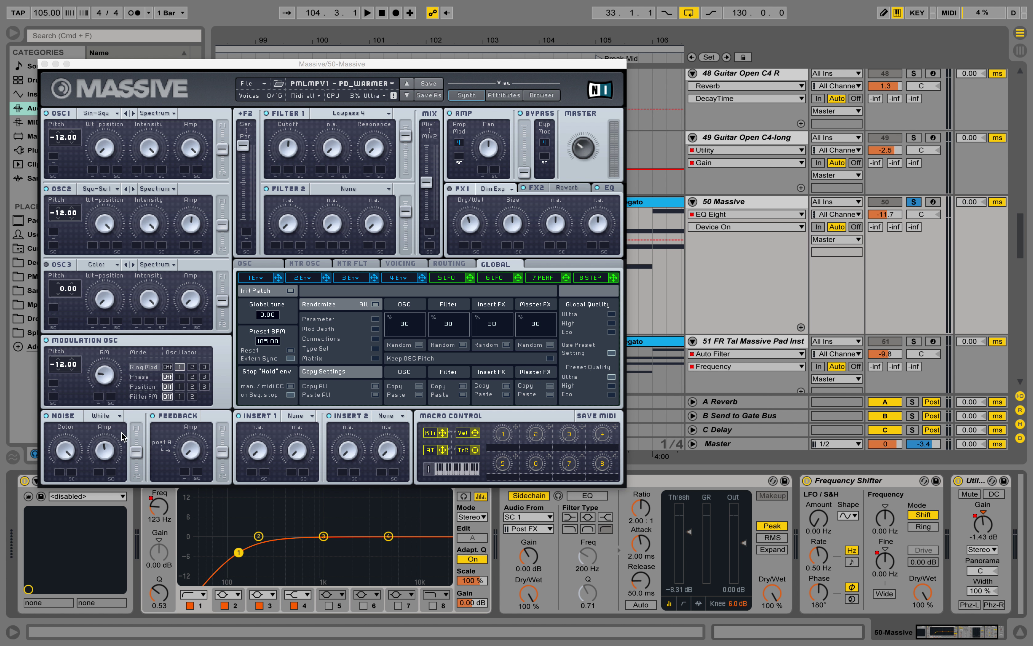
click(401, 265)
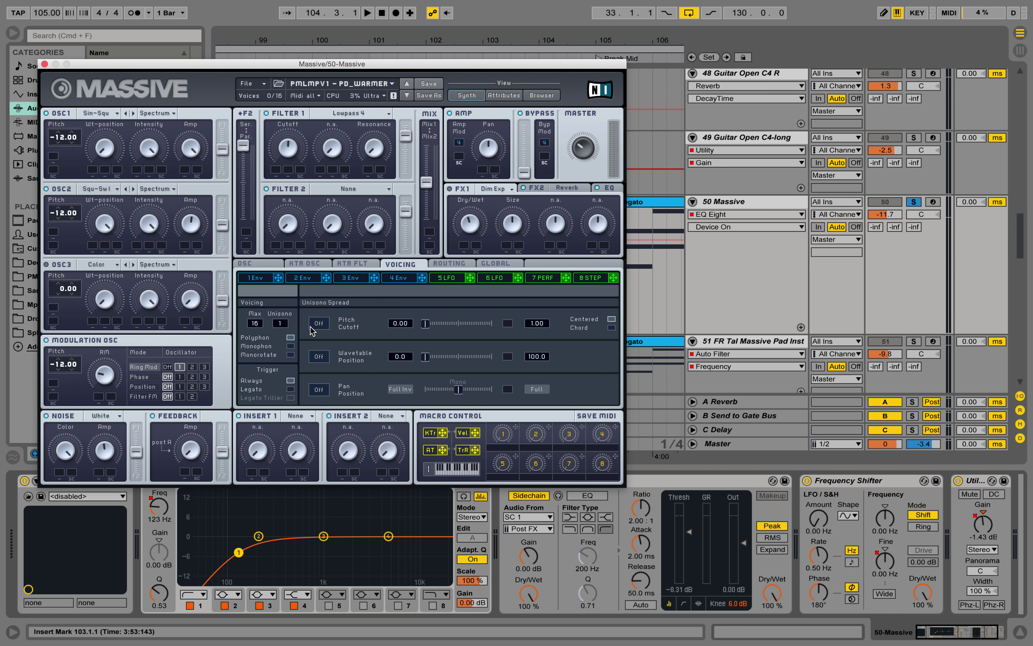
click(44, 64)
Step: Replay track 50's pad and open the Pad clip at bar 103 to examine its notes during playback
key(space)
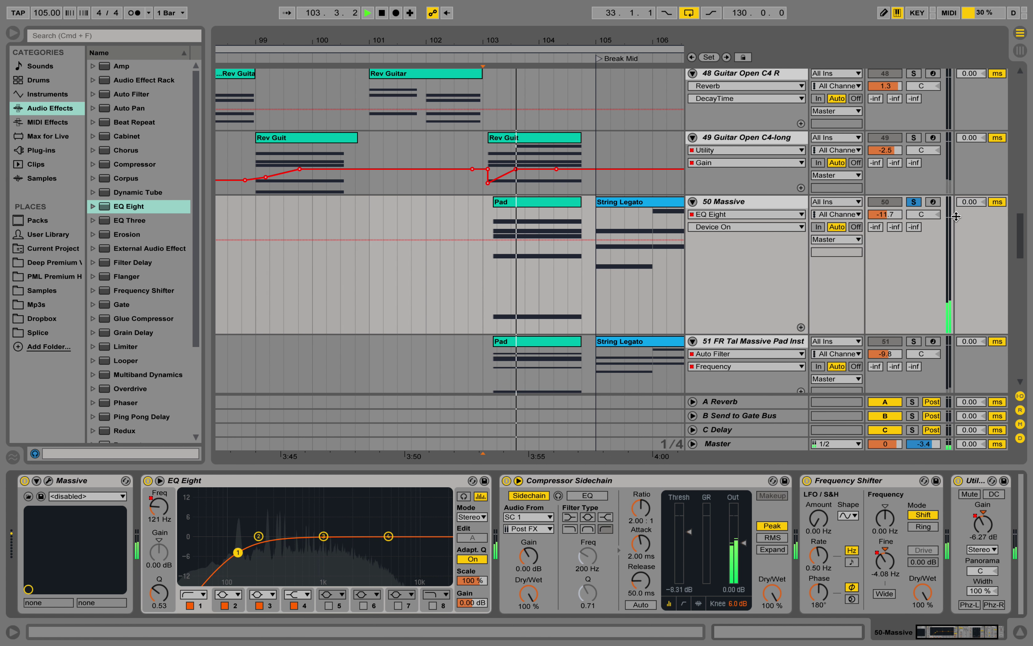
click(557, 203)
key(space)
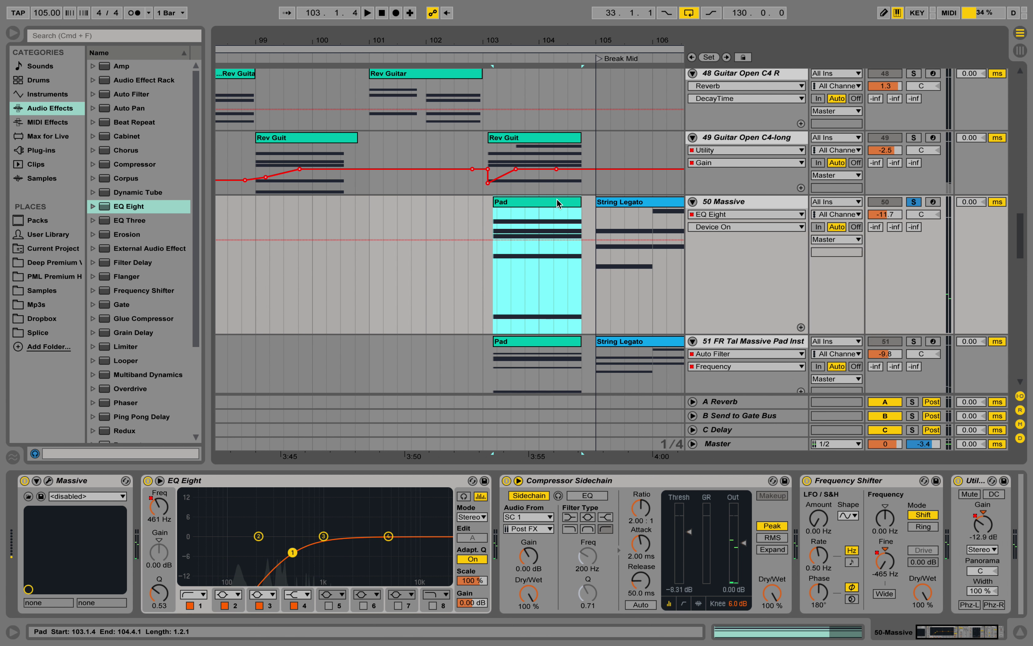
double_click(557, 203)
scroll(487, 423, up, 3)
scroll(452, 419, down, 2)
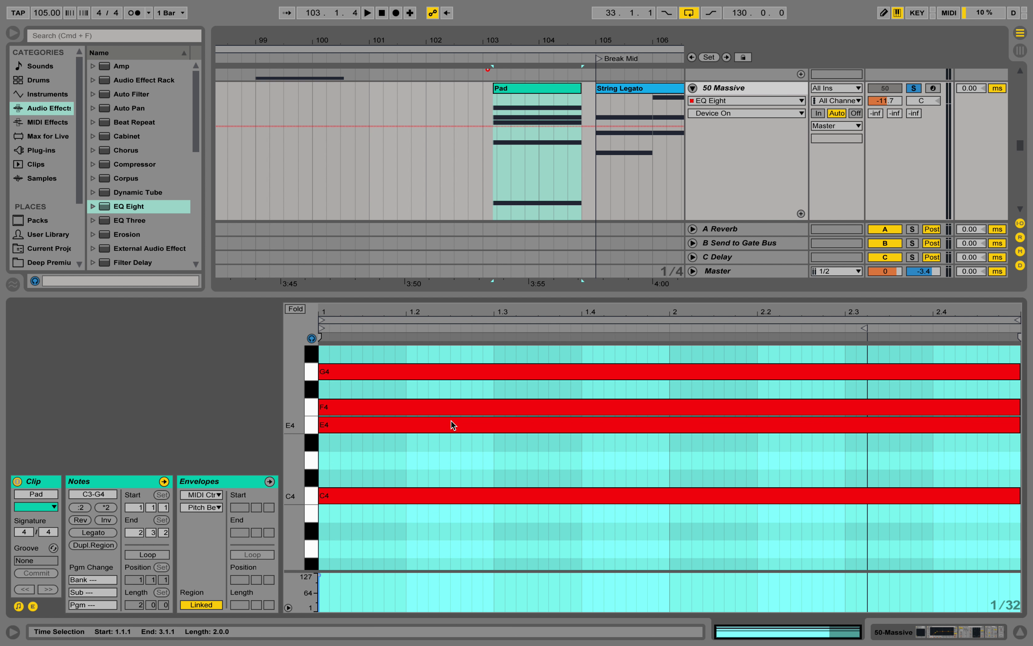
key(space)
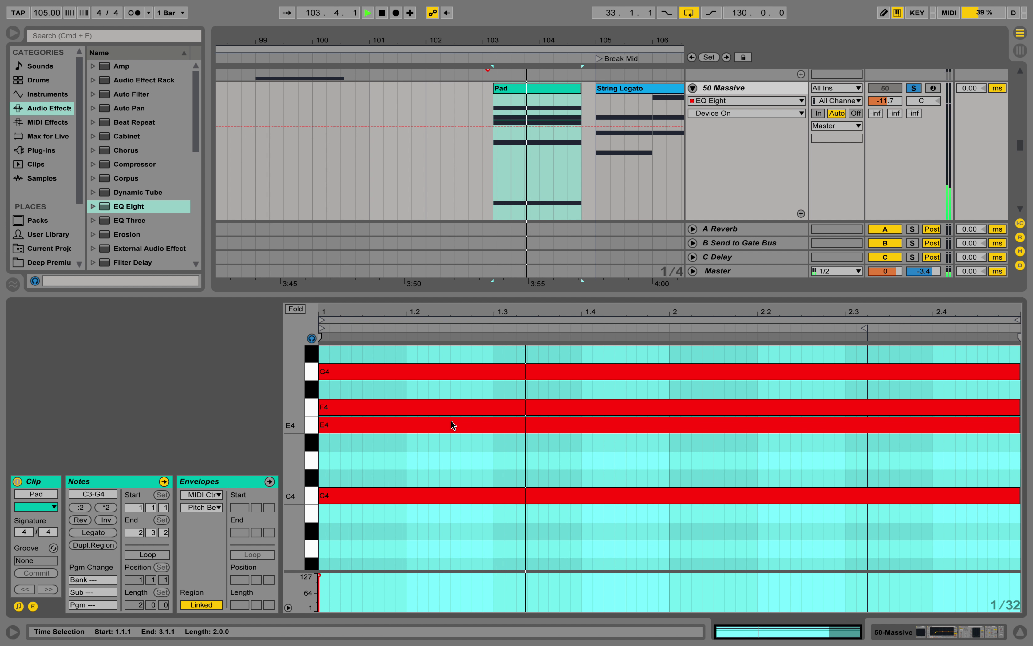
key(space)
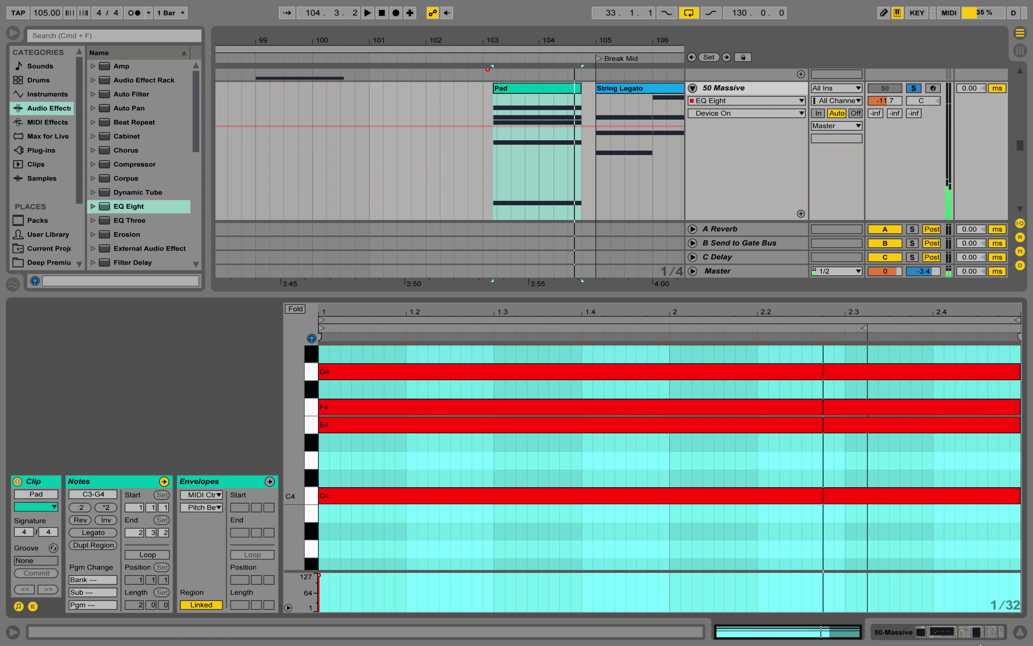
Step: Hide the clip's note editor and fold track 50 Massive
click(1019, 634)
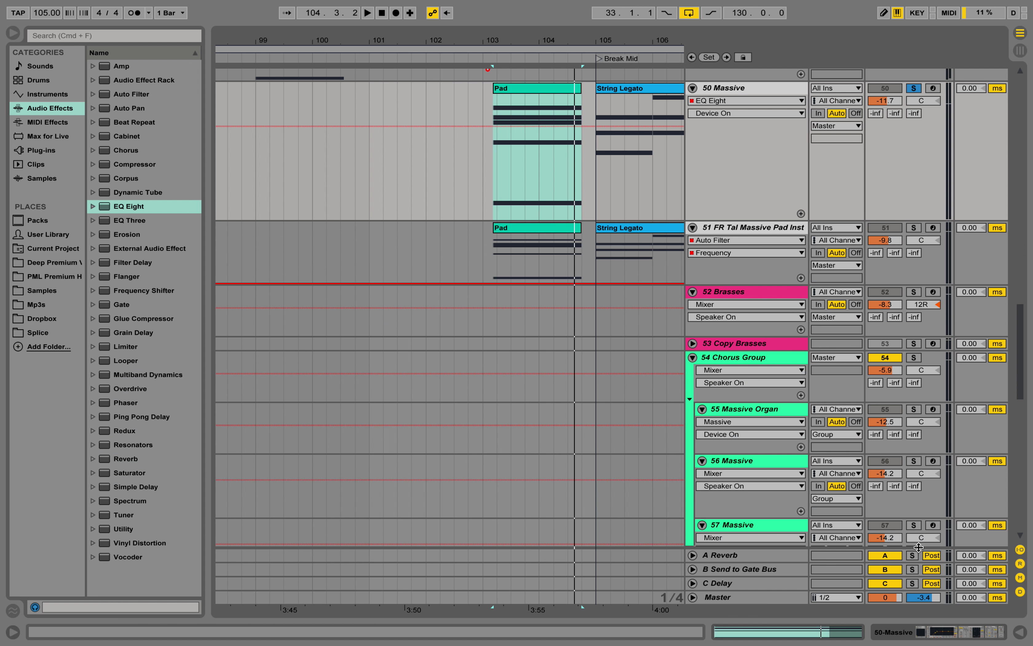
scroll(653, 238, up, 5)
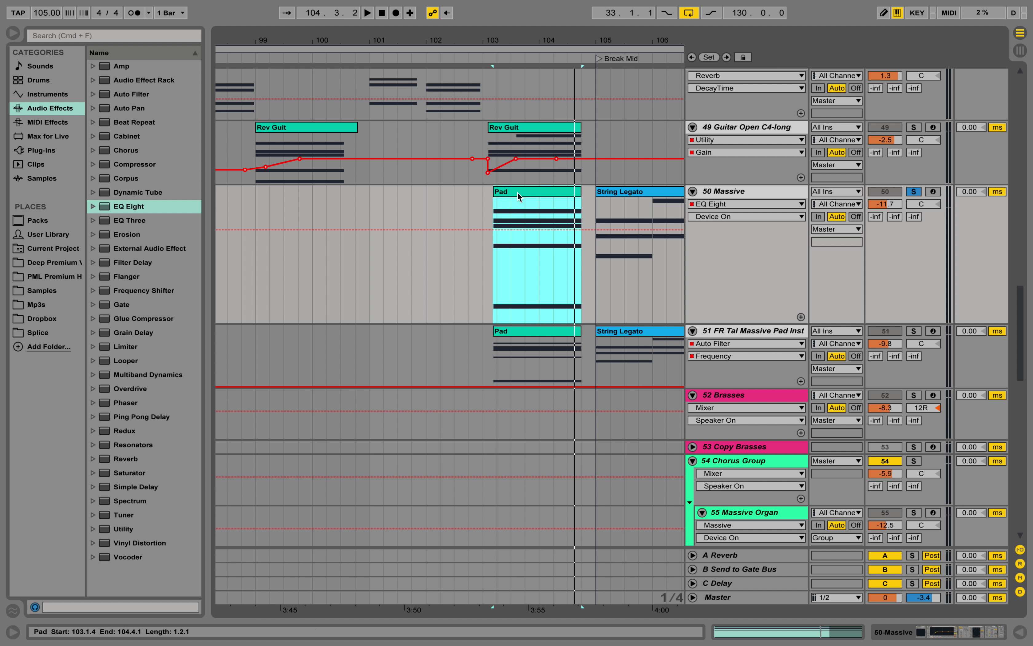
scroll(525, 212, down, 3)
click(696, 161)
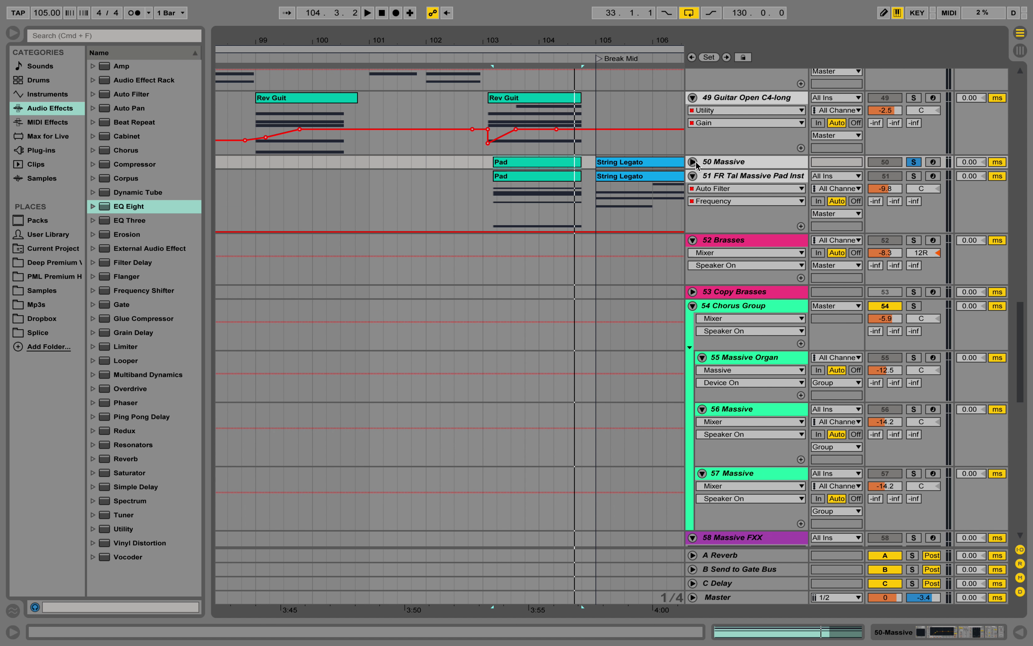
Step: Set the playback position to the Break at bar 97 and unsolo track 50 Massive
drag(555, 41, 556, 17)
scroll(450, 214, up, 4)
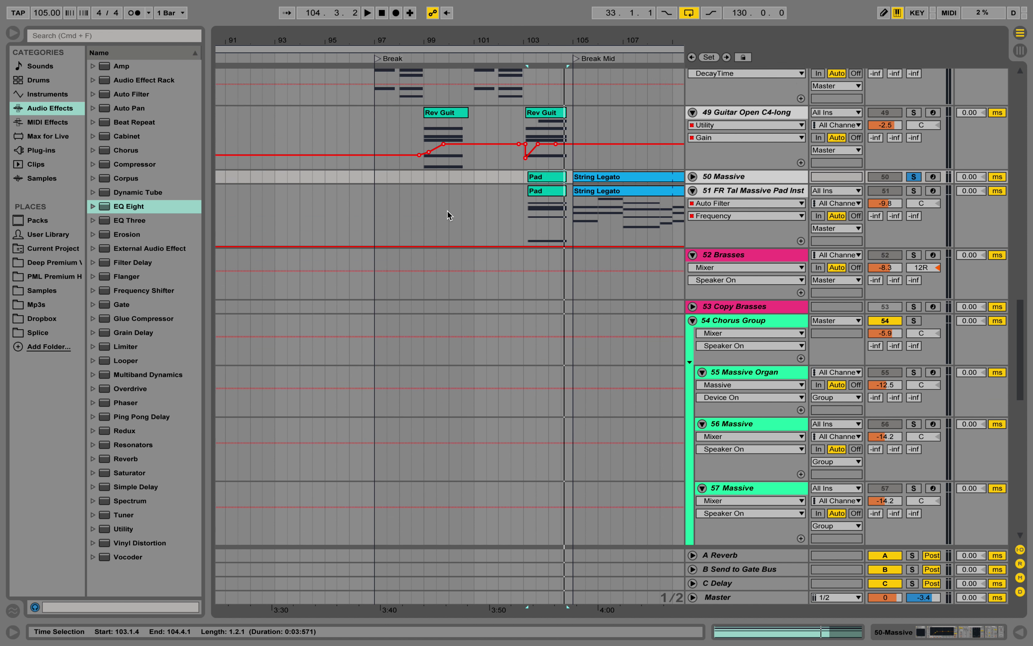
click(376, 100)
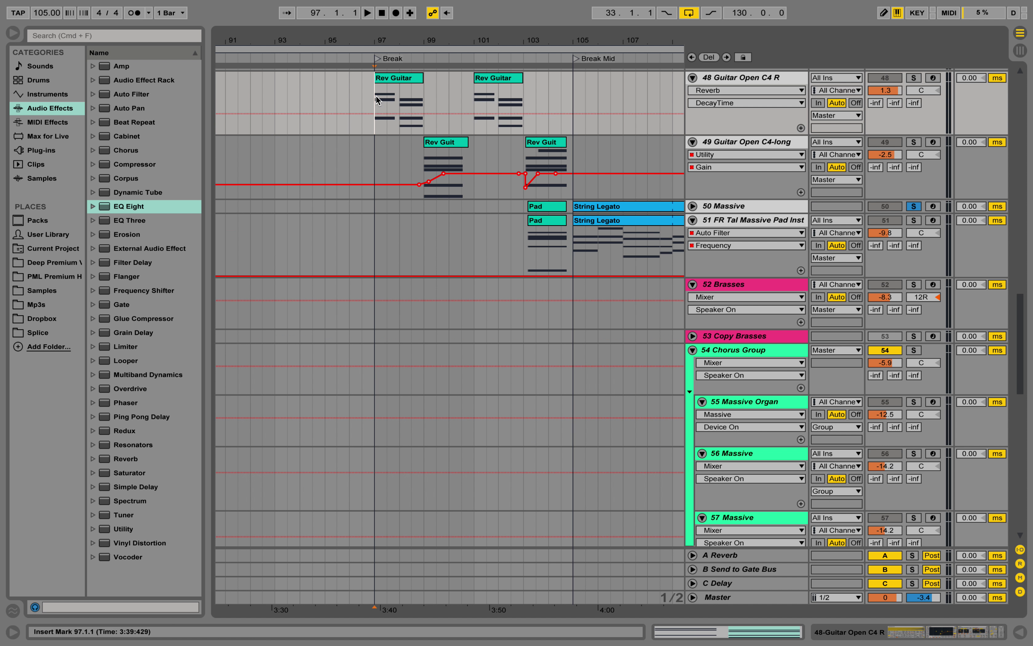
click(912, 207)
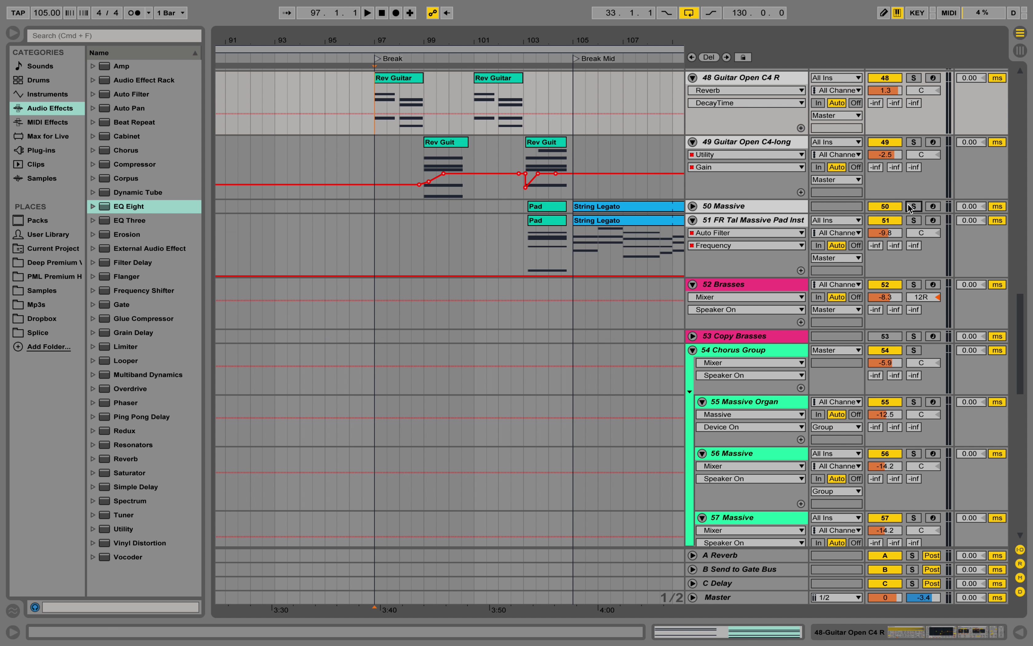
Step: Unfold tracks 67 and 68 Massive Arp Lead and track 69 Vocal Shots to show their Break clips
scroll(519, 303, down, 15)
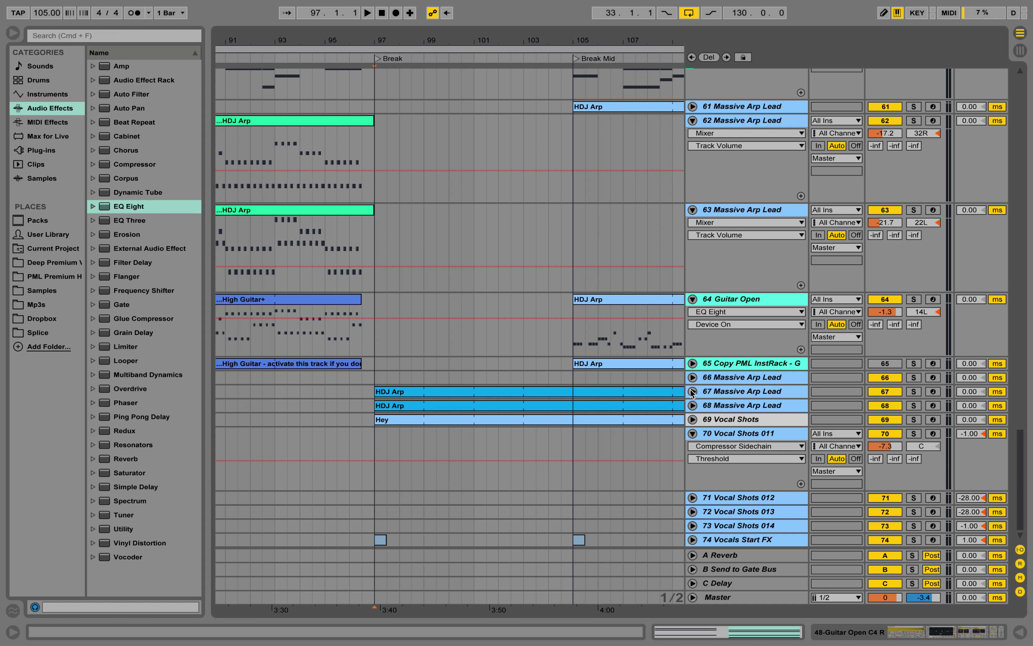
click(692, 391)
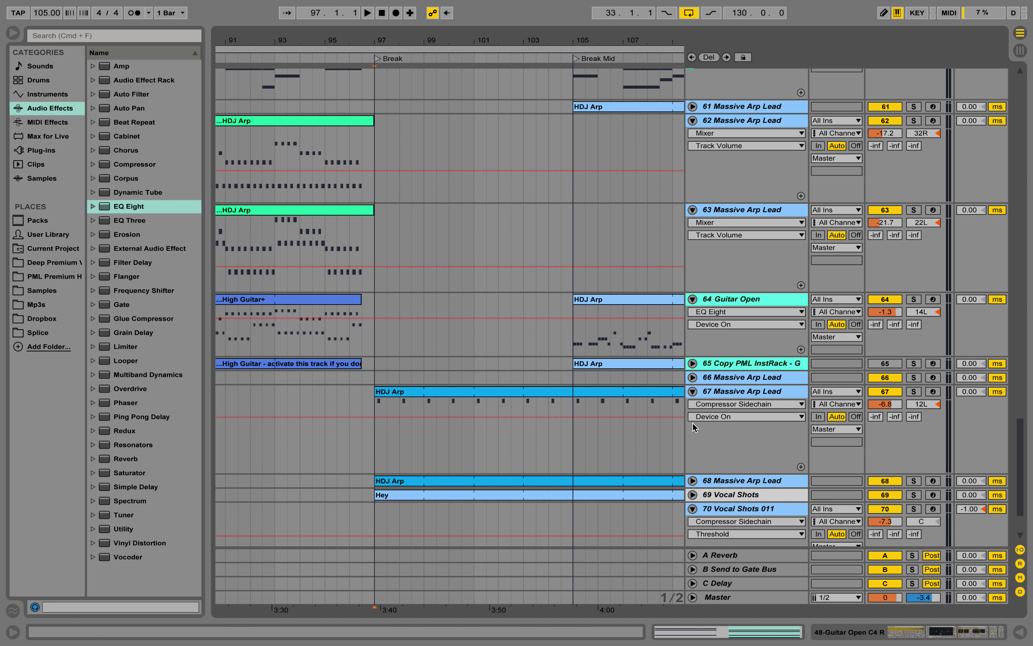
click(692, 480)
scroll(693, 484, down, 2)
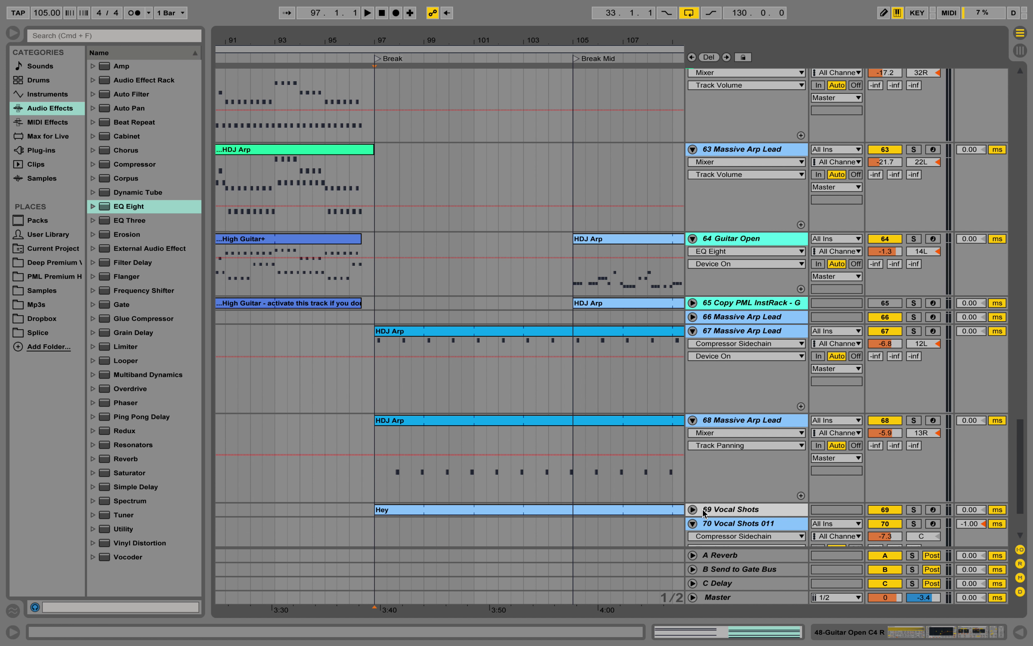
click(692, 509)
scroll(693, 509, down, 3)
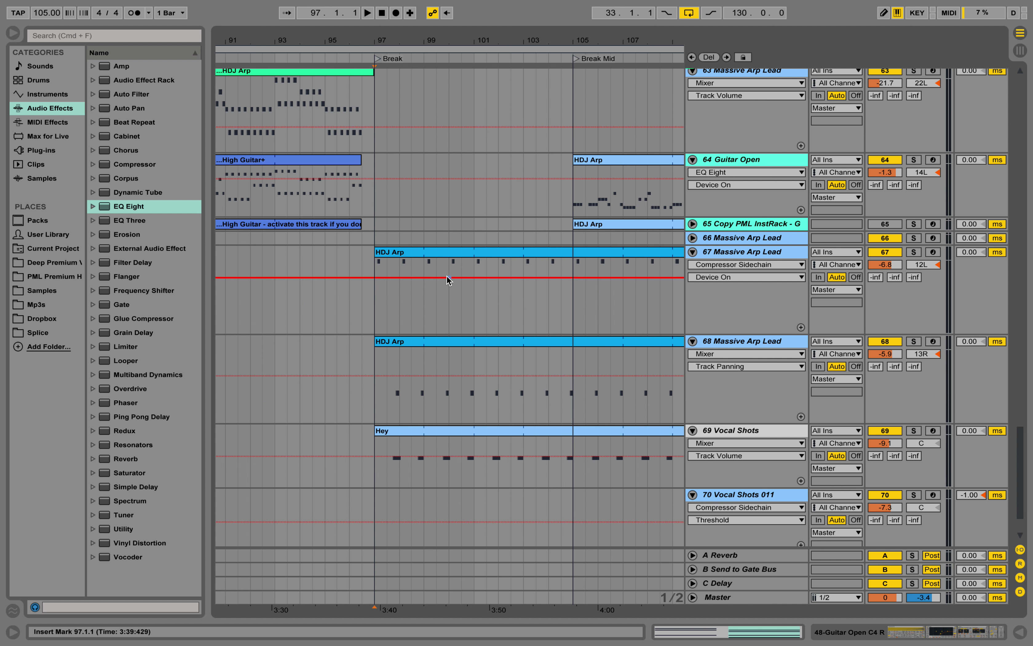
Step: Play from bar 97, solo track 69 Vocal Shots and display its sampler and effects chain
click(378, 303)
key(space)
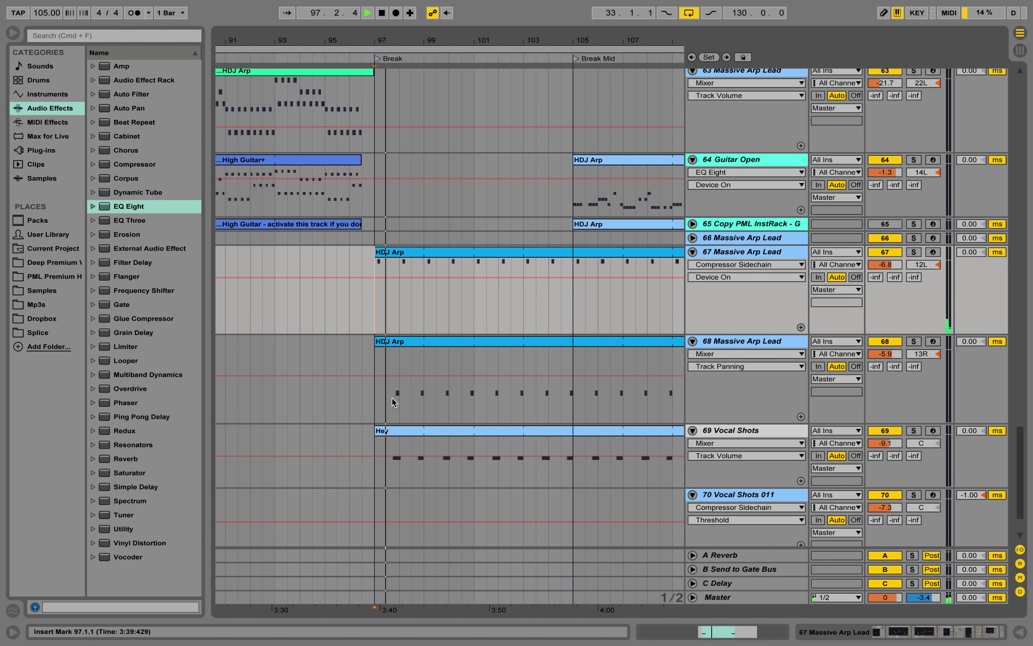
click(765, 427)
click(915, 431)
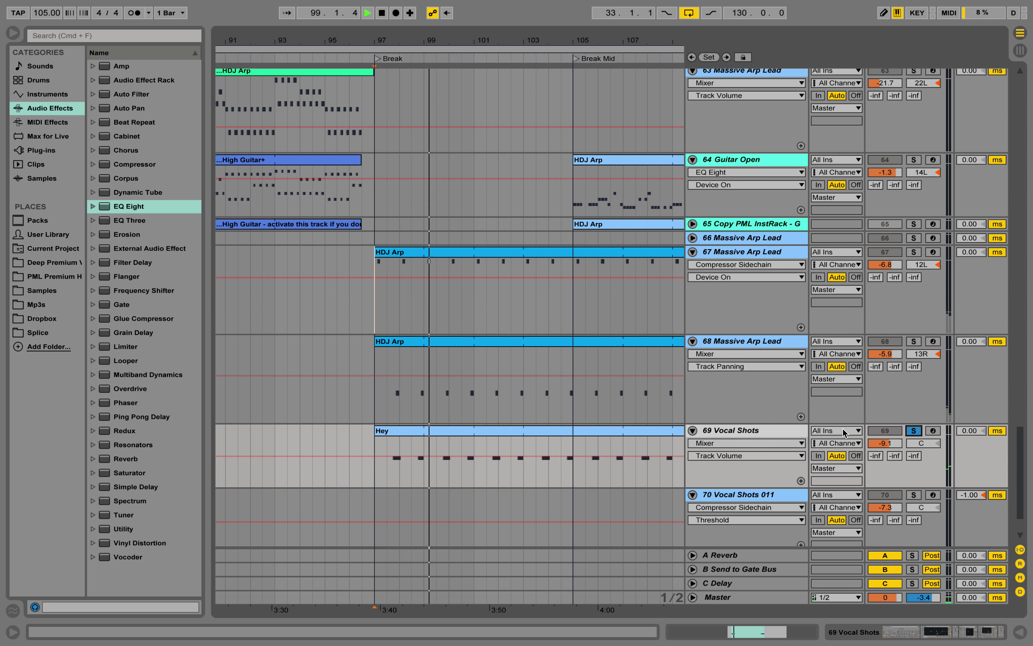
double_click(789, 432)
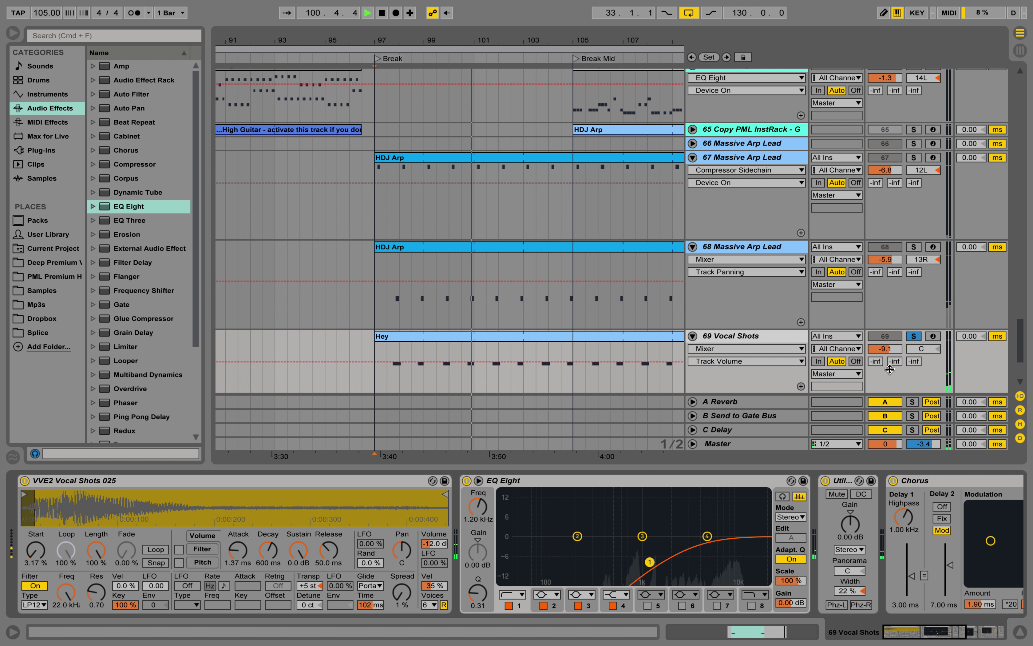
Step: Unsolo track 69, listen to the vocal shots within the full mix, and stop playback
click(914, 336)
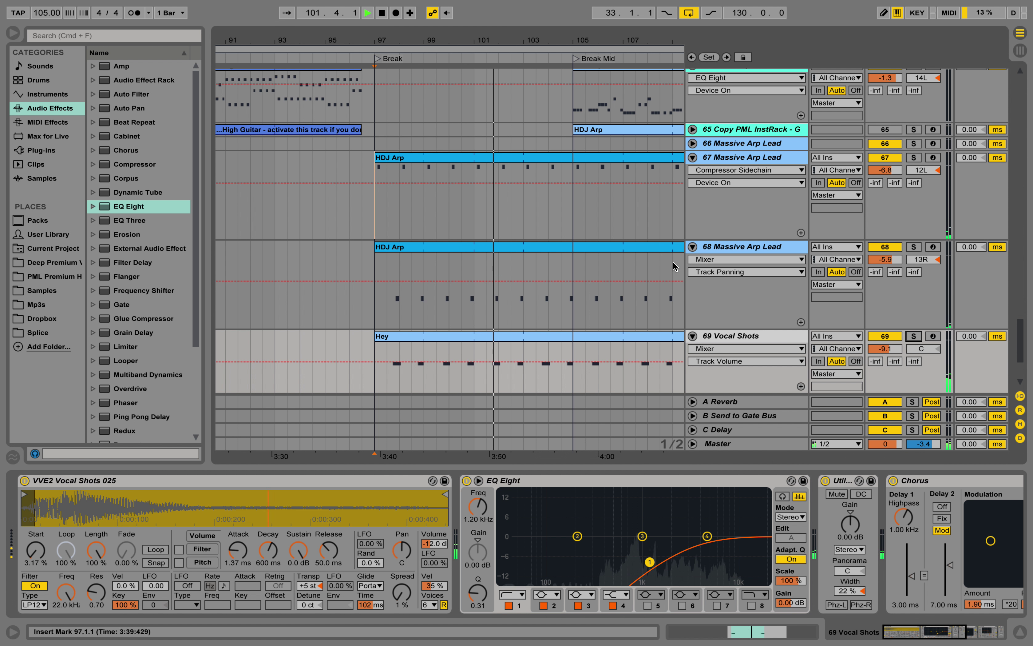
scroll(725, 363, down, 3)
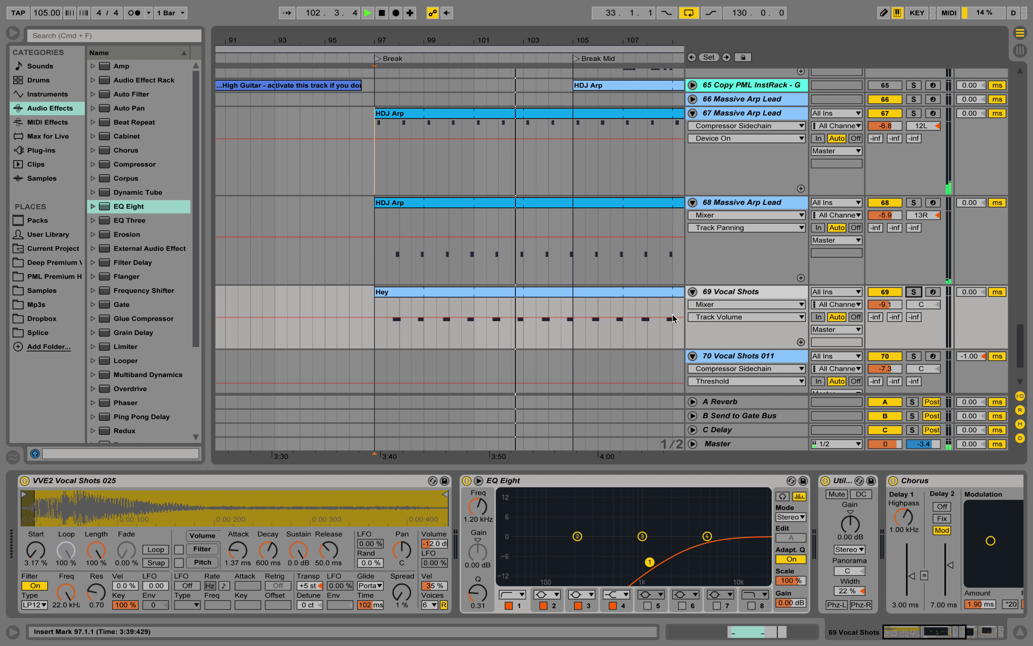
scroll(677, 318, down, 5)
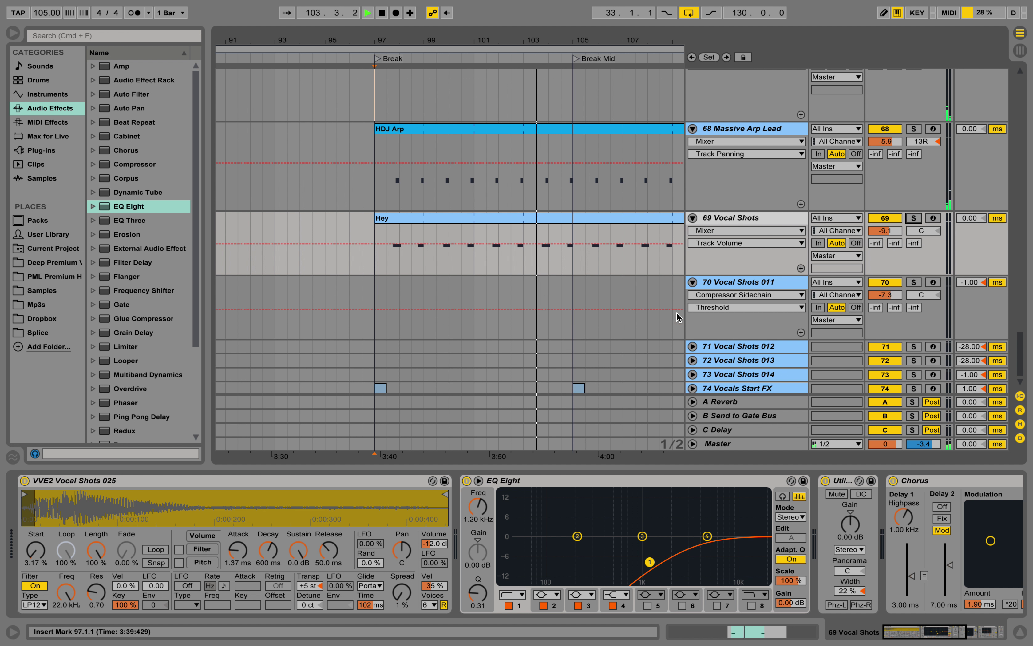
scroll(677, 316, up, 1)
key(space)
click(692, 387)
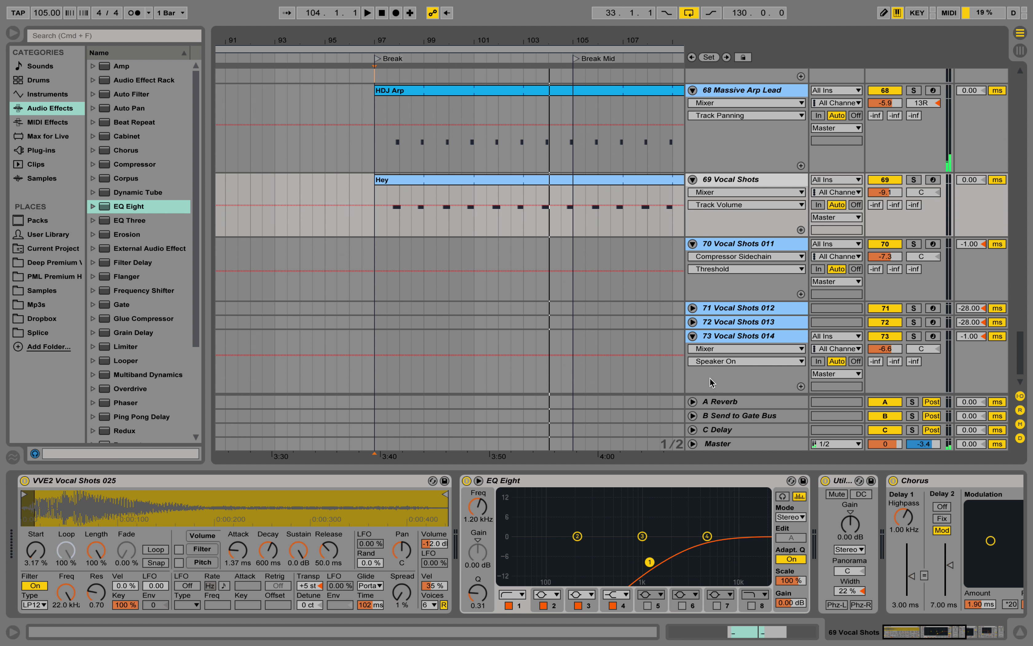
scroll(721, 296, down, 1)
click(693, 322)
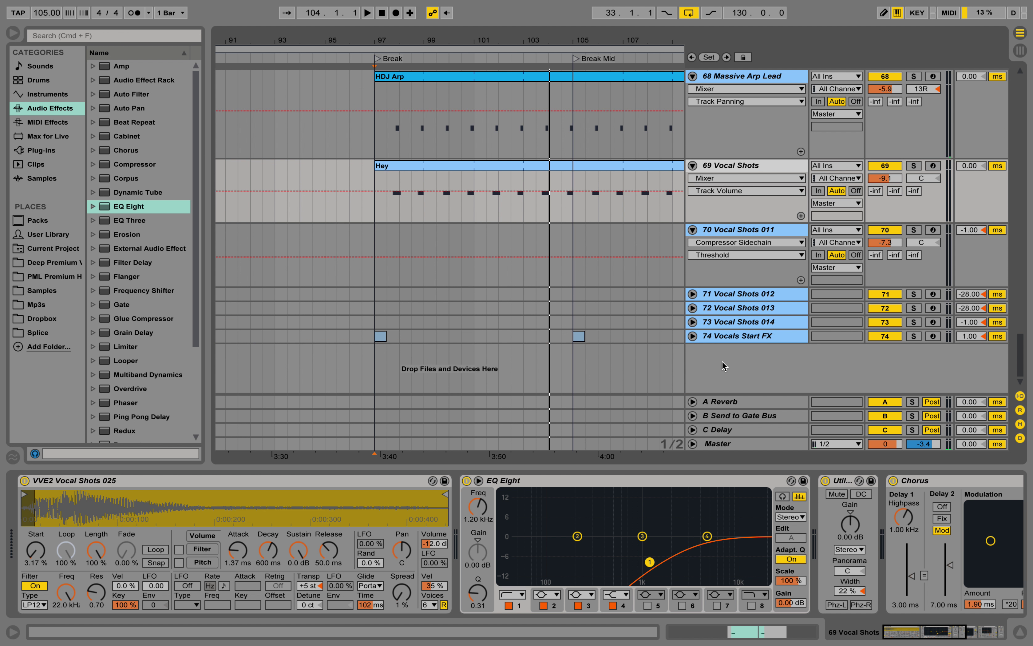
Step: Open the clip at bar 97 on track 74 Vocals Start FX and show the full range of its notes
click(731, 337)
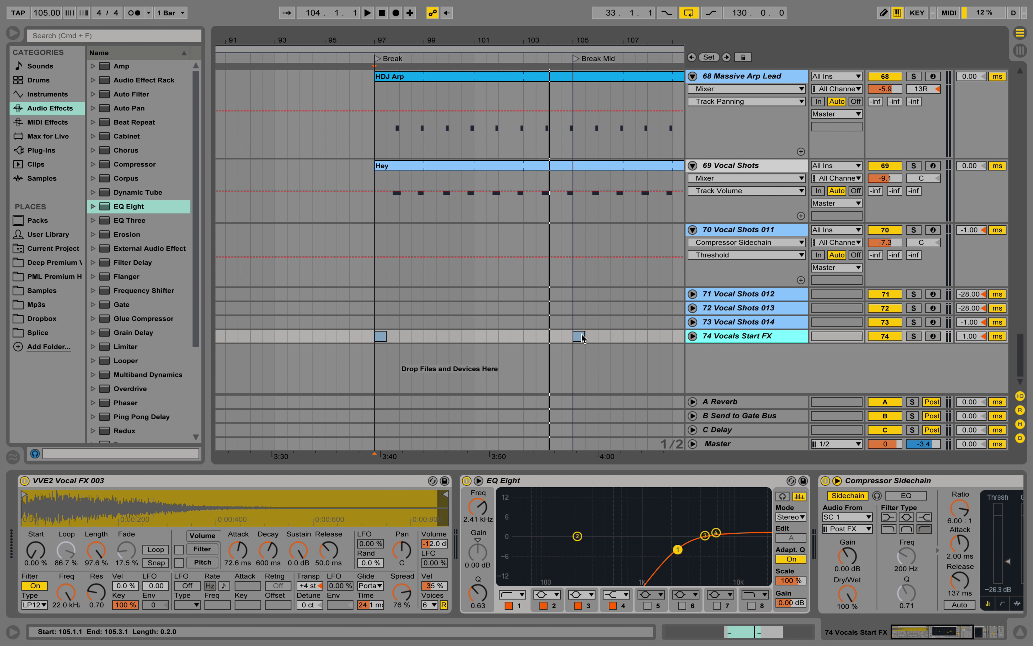
double_click(381, 336)
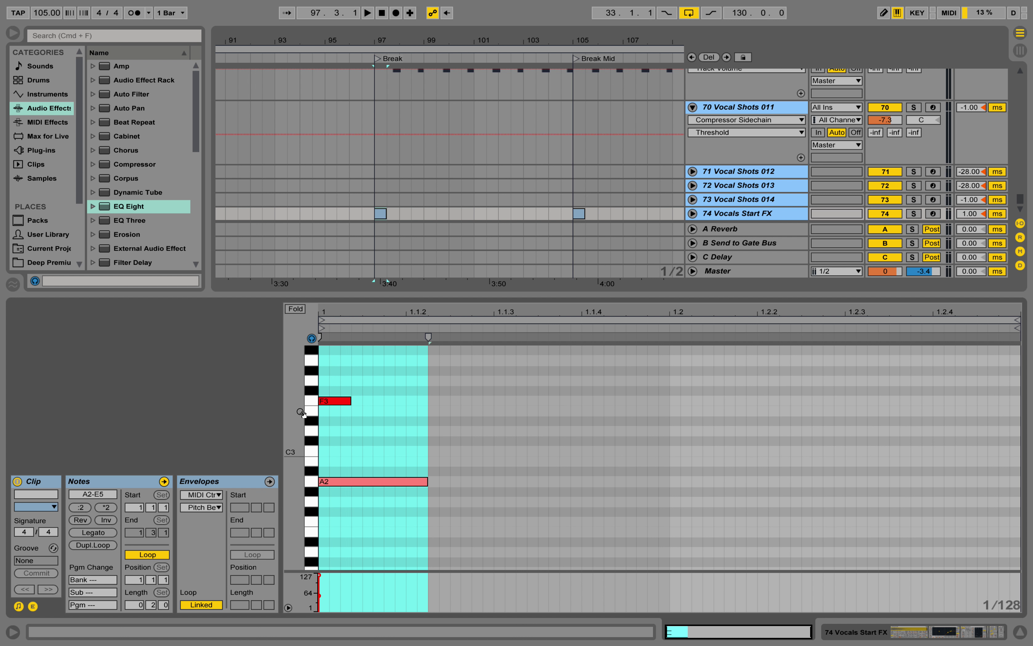
drag(298, 413, 262, 486)
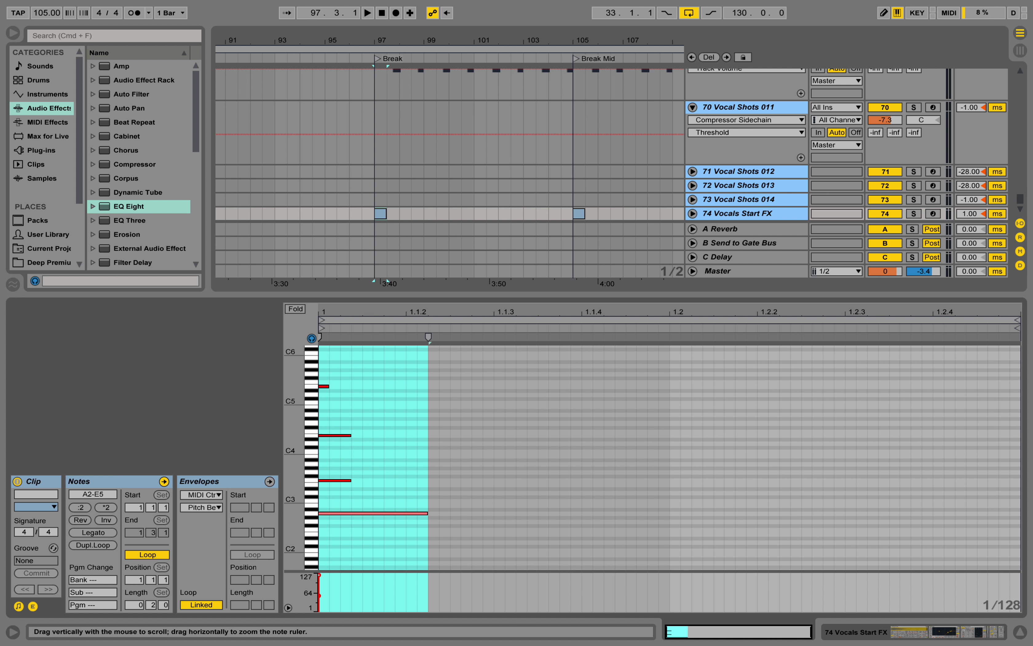
click(354, 396)
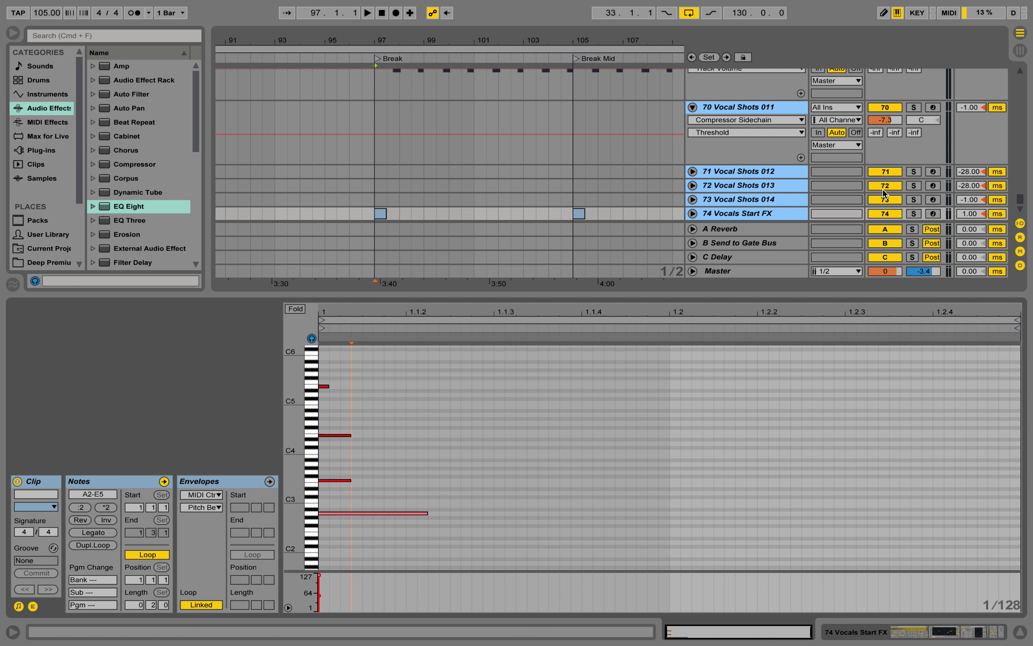
Step: Solo track 74 Vocals Start FX, play its clip from bar 97, and display its device chain
click(913, 213)
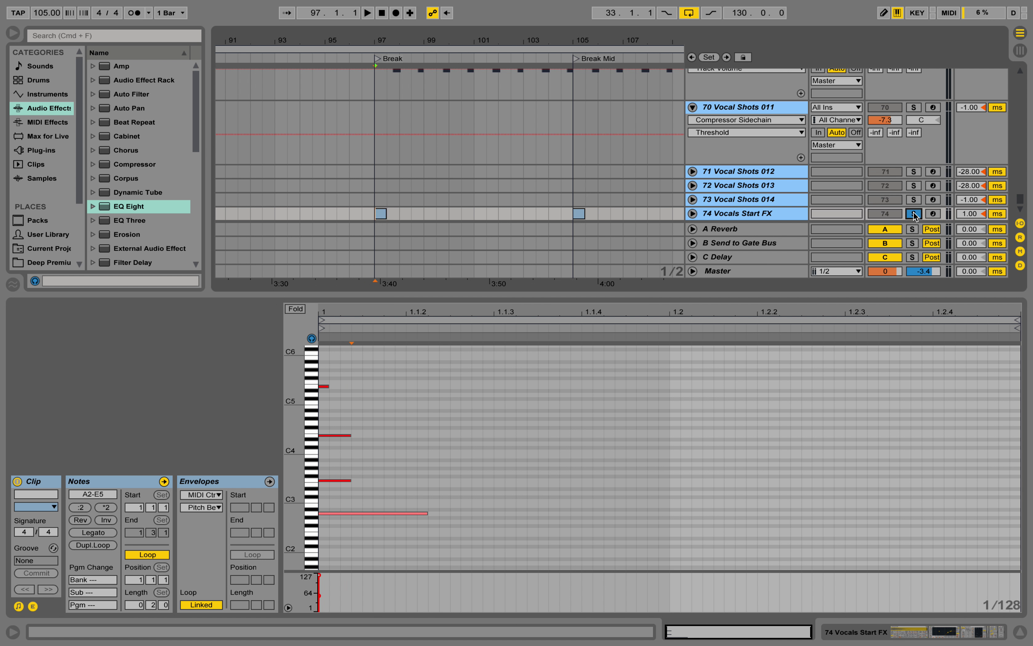
key(space)
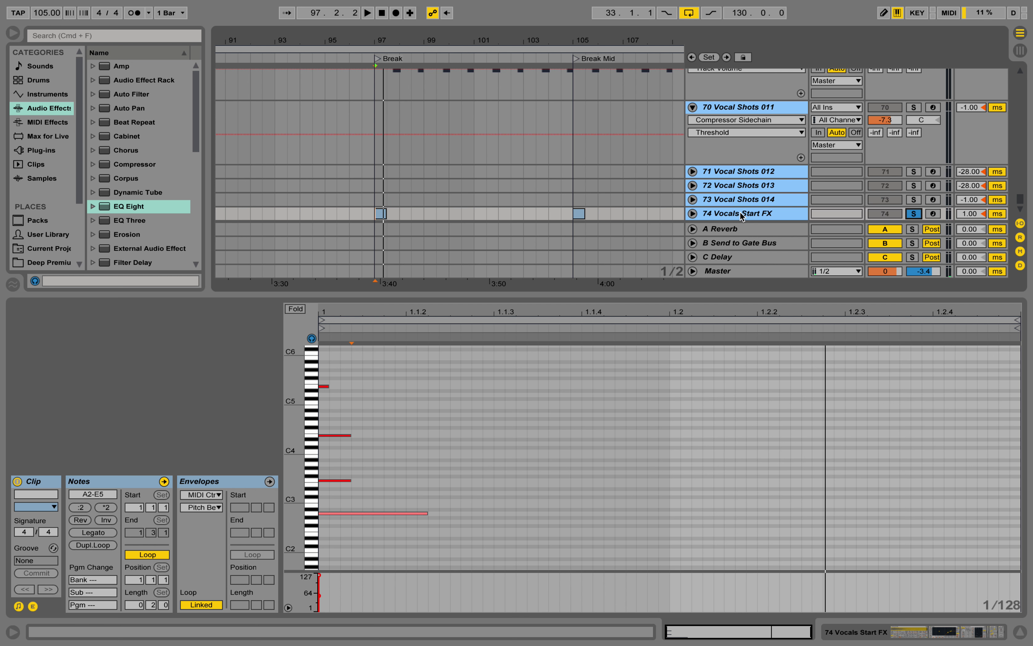
click(741, 216)
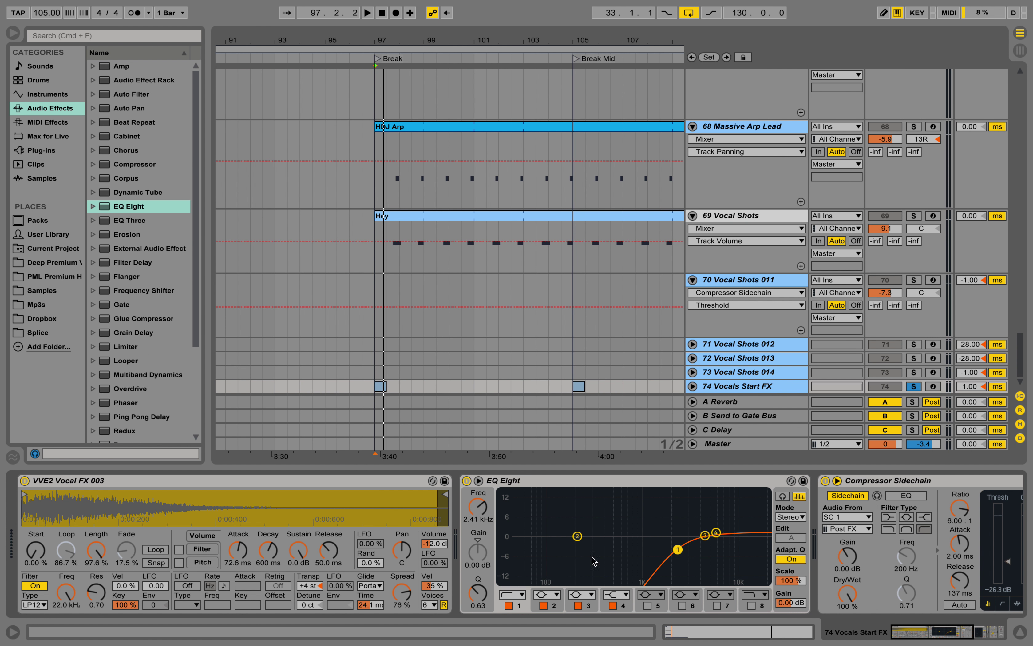
Step: Review track 74's effects chain and audition the clip from bar 97 with EQ Eight temporarily bypassed
drag(948, 637, 978, 631)
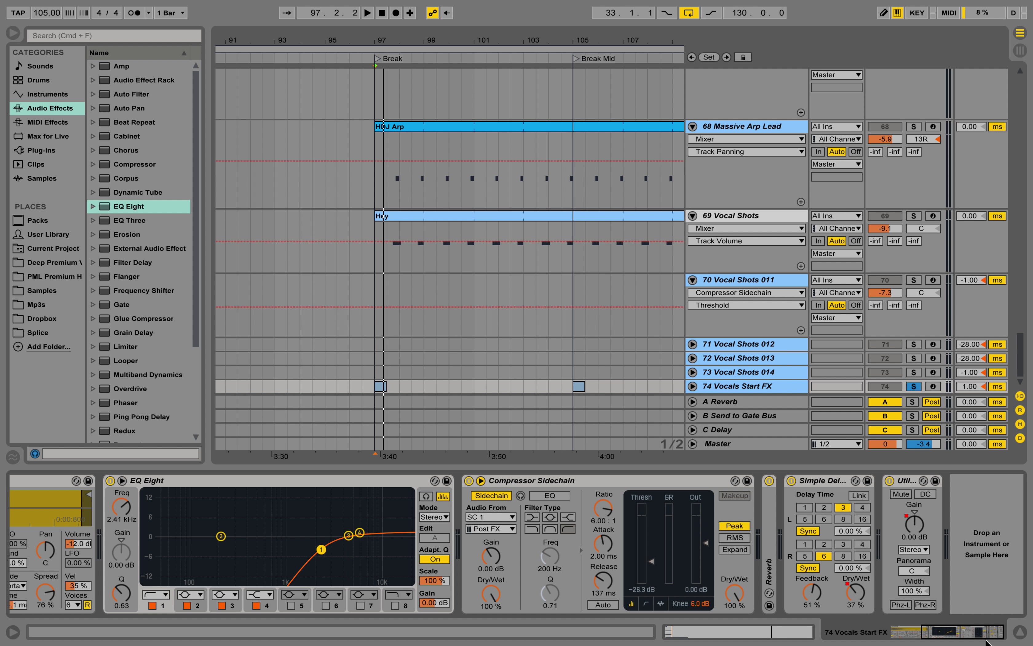
scroll(599, 510, left, 10)
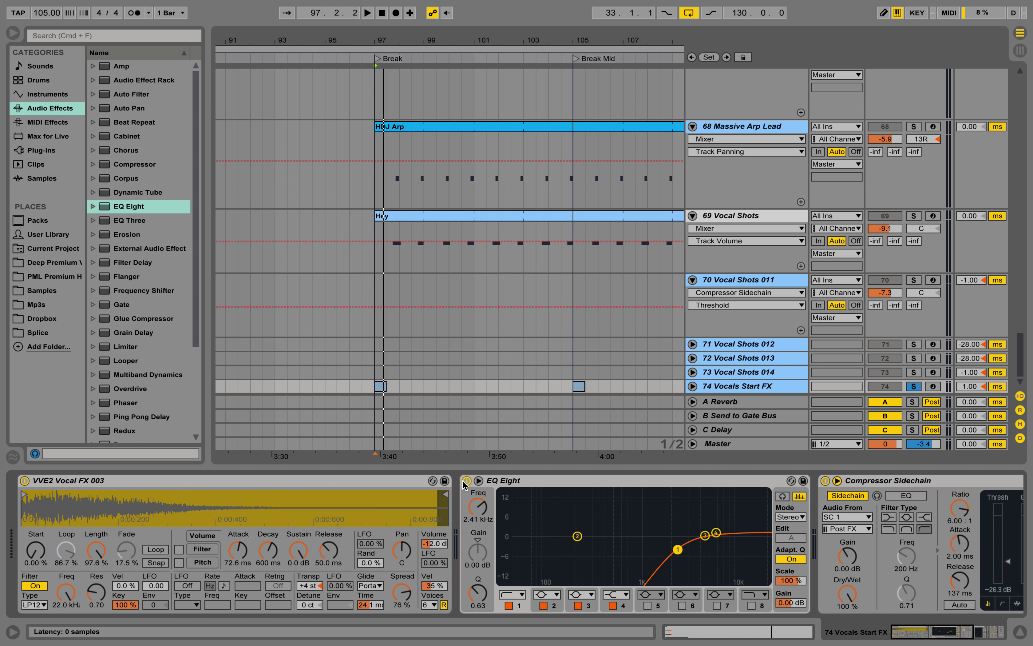
click(466, 480)
key(space)
key(space)
key(space)
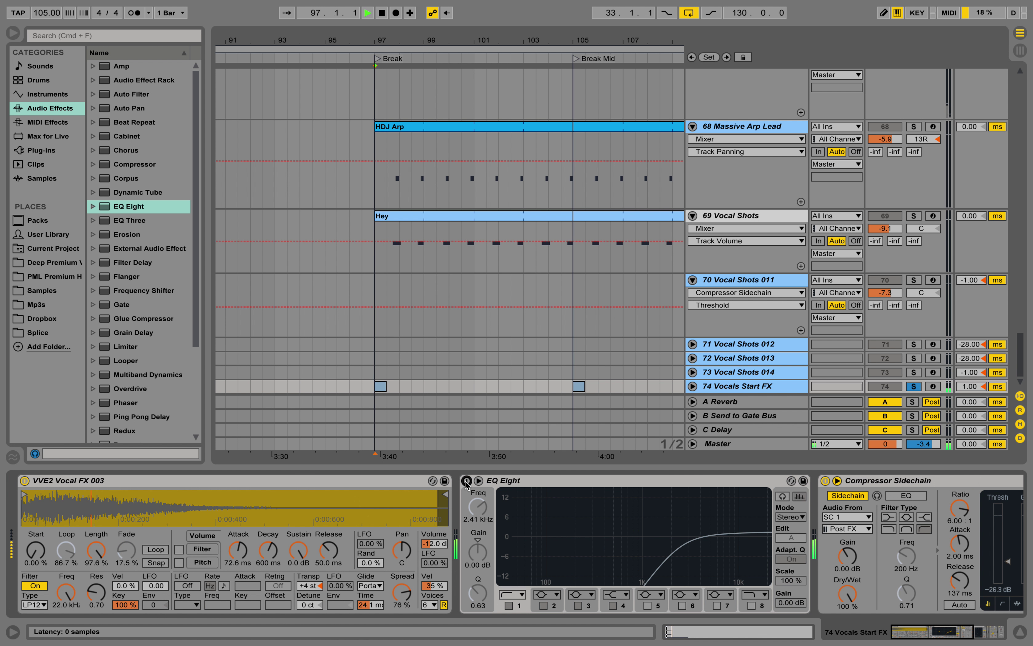
click(467, 480)
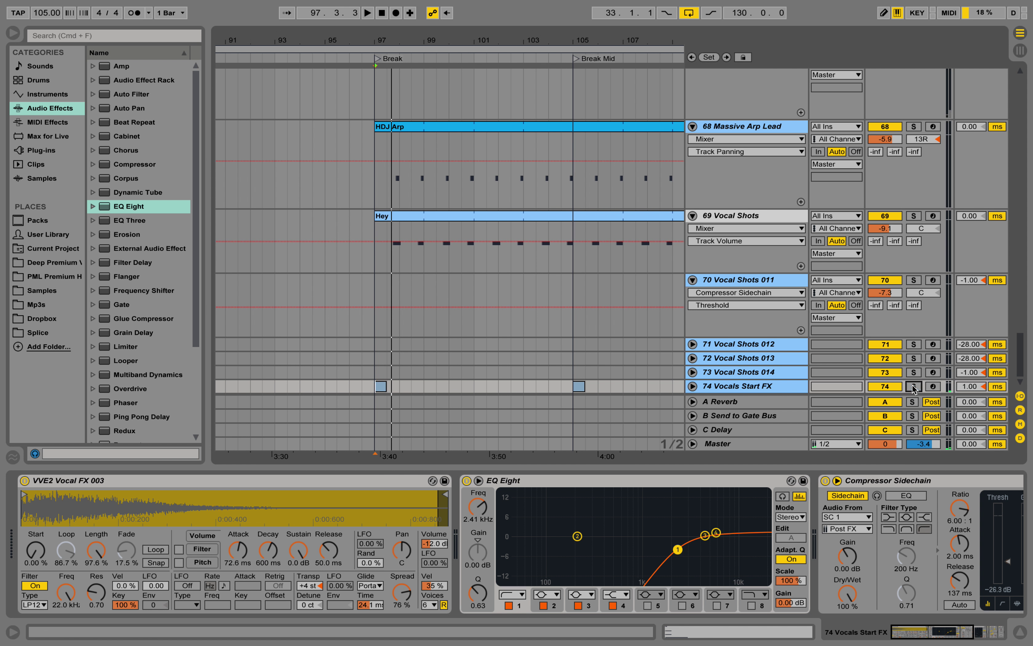
Step: Unsolo track 74 Vocals Start FX and listen to the full mix through the Break
scroll(675, 215, up, 5)
key(space)
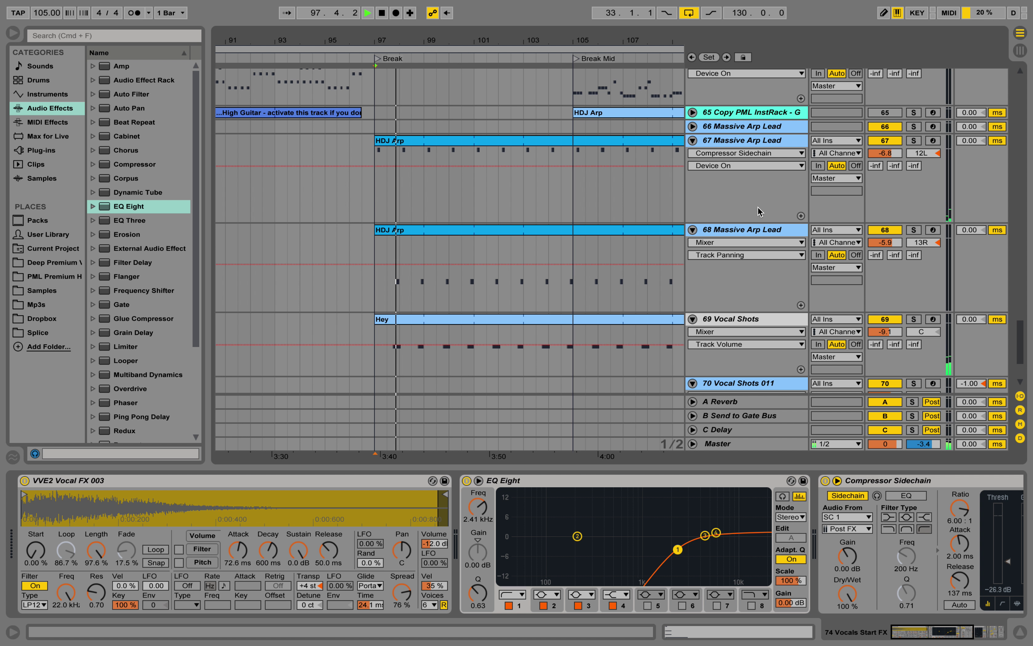
scroll(758, 211, up, 2)
scroll(661, 186, up, 5)
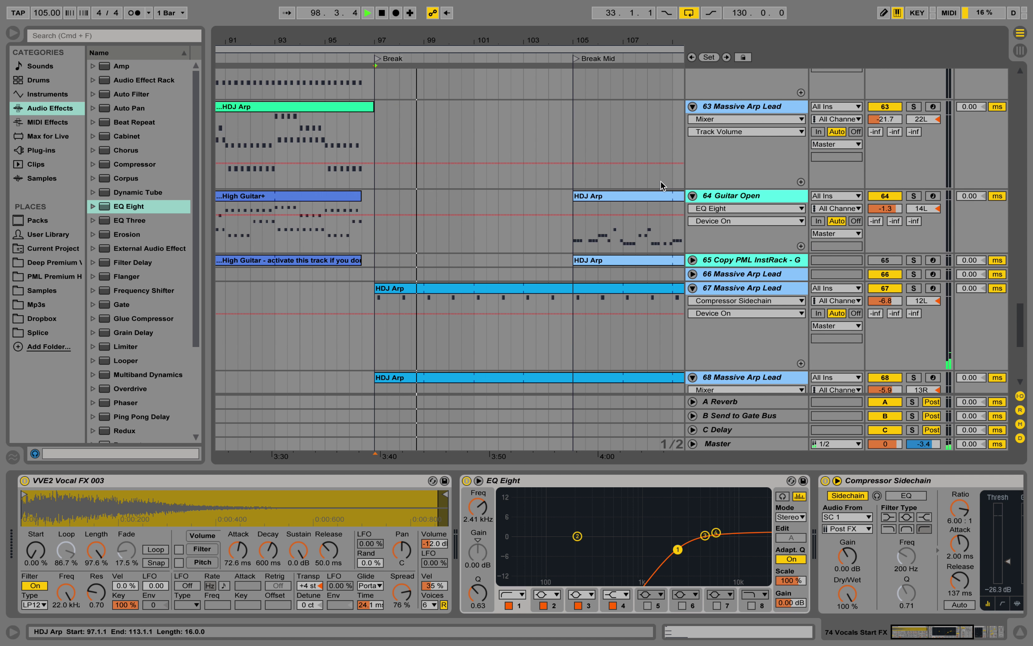
scroll(660, 181, up, 5)
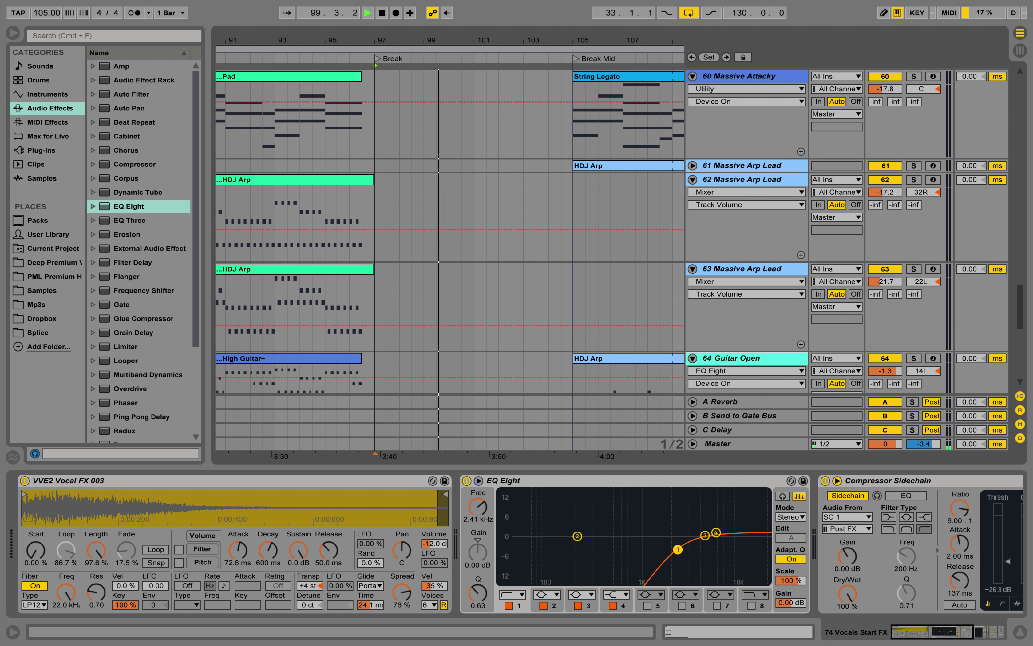
Step: Play the full mix from the Break Mid locator at bar 105, look over the active tracks, and stop playback
drag(520, 41, 487, 42)
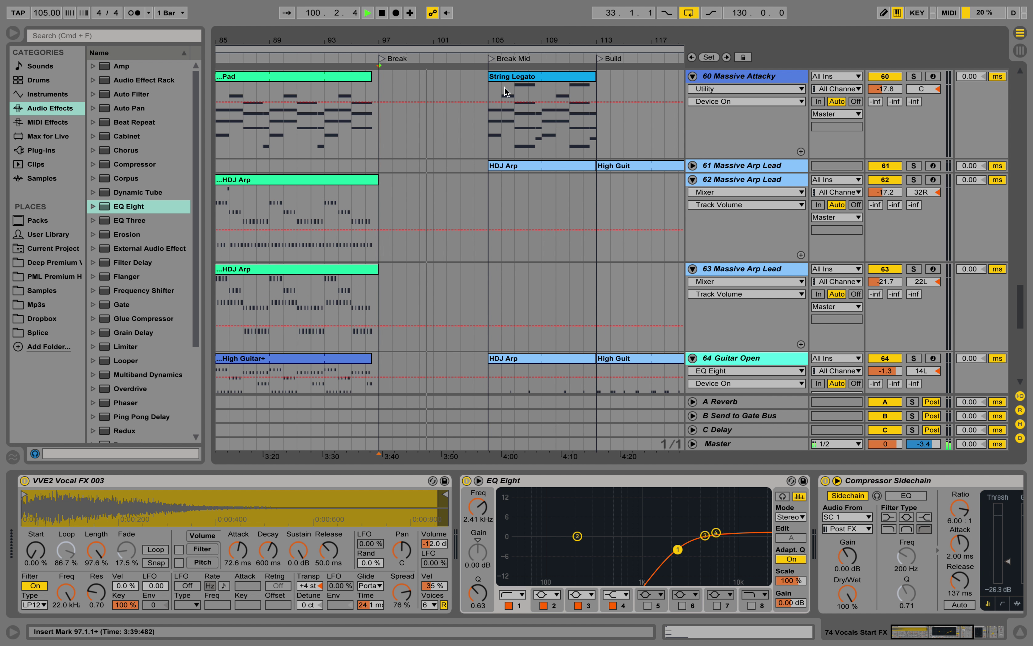
click(492, 59)
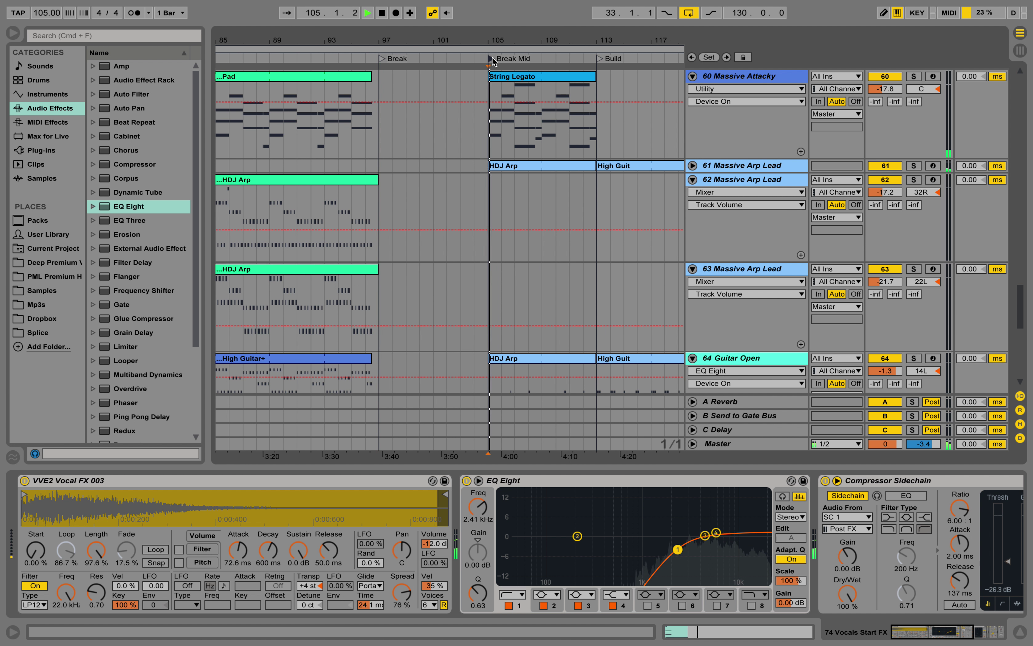
scroll(529, 166, down, 2)
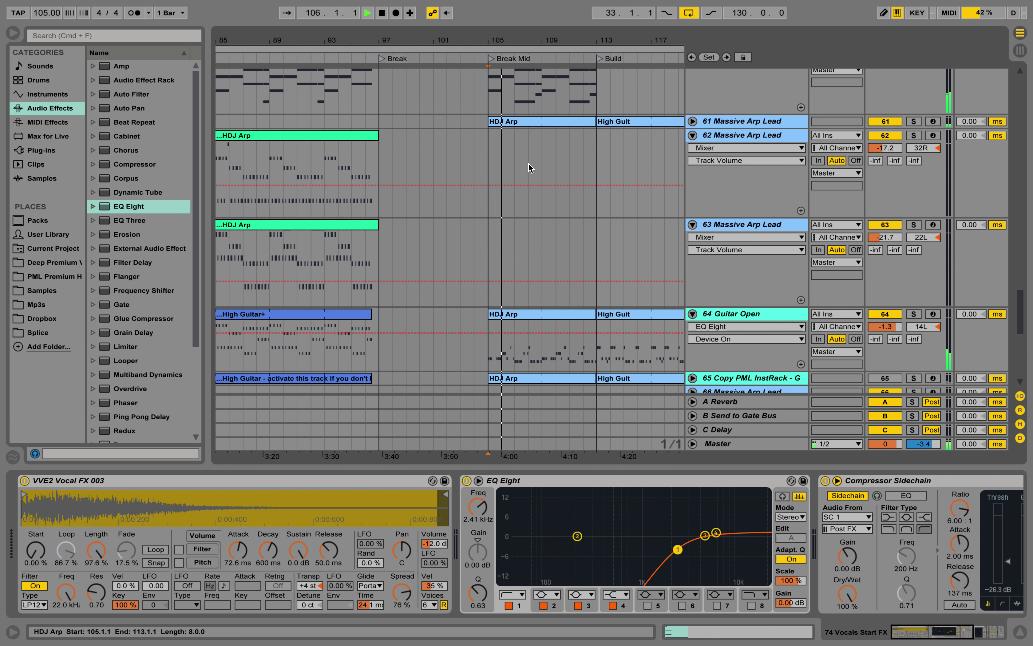
scroll(529, 167, up, 7)
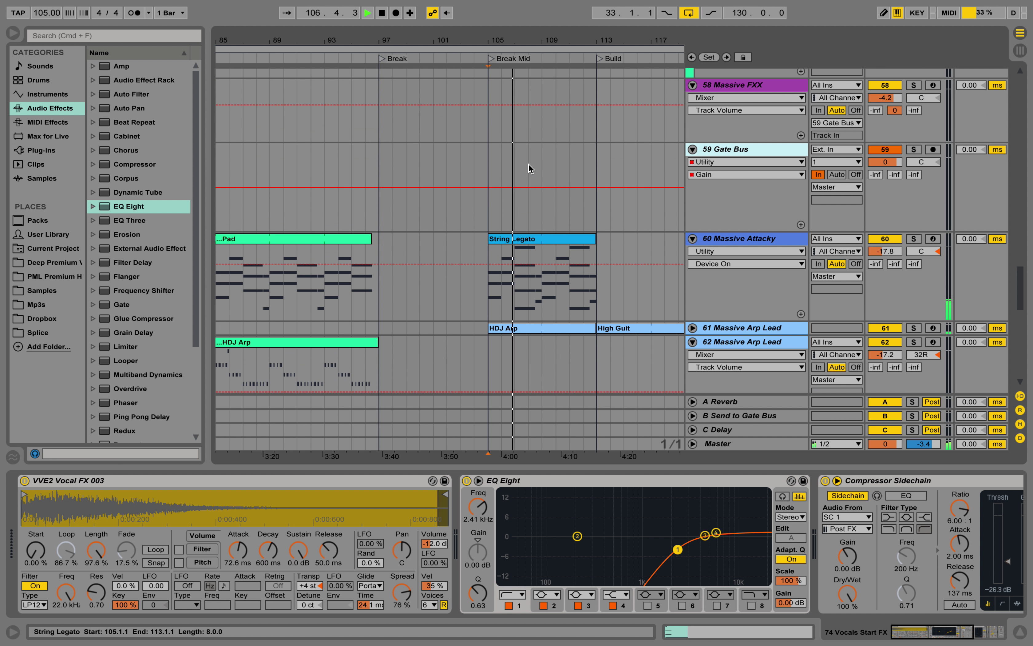
scroll(528, 167, up, 3)
scroll(528, 163, up, 5)
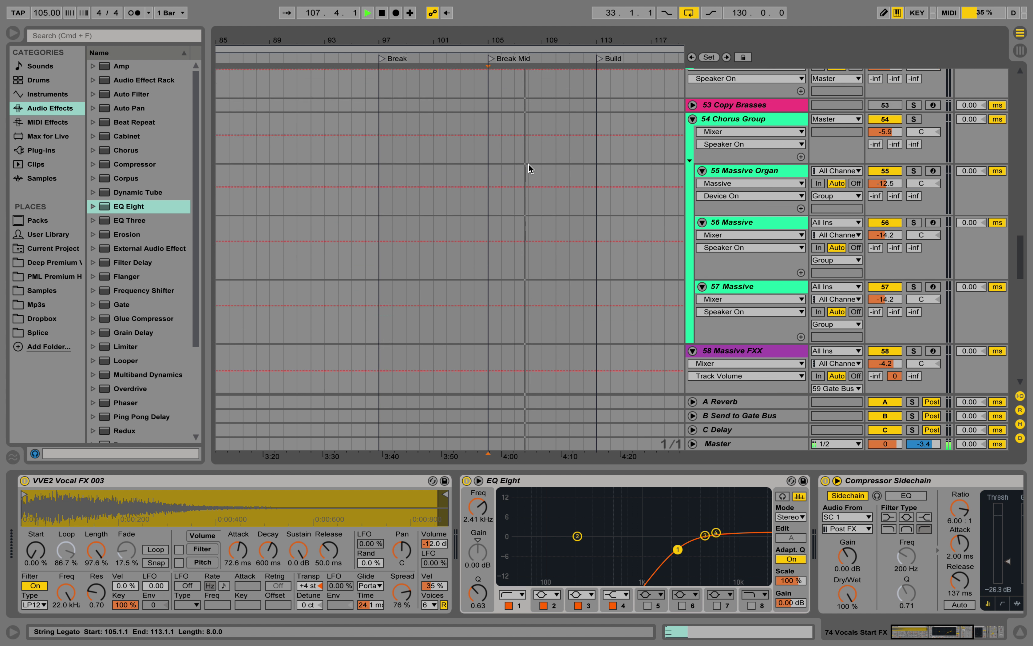
key(space)
Step: Collapse the unfolded track 51 FR Tal Massive Pad
scroll(564, 203, up, 6)
scroll(564, 203, up, 2)
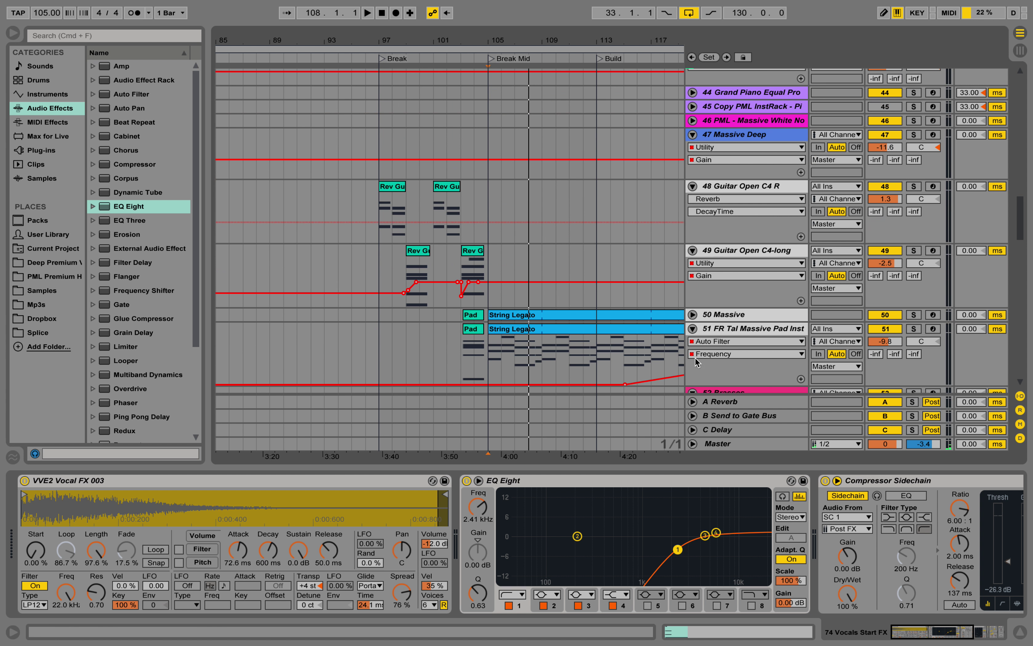
click(693, 329)
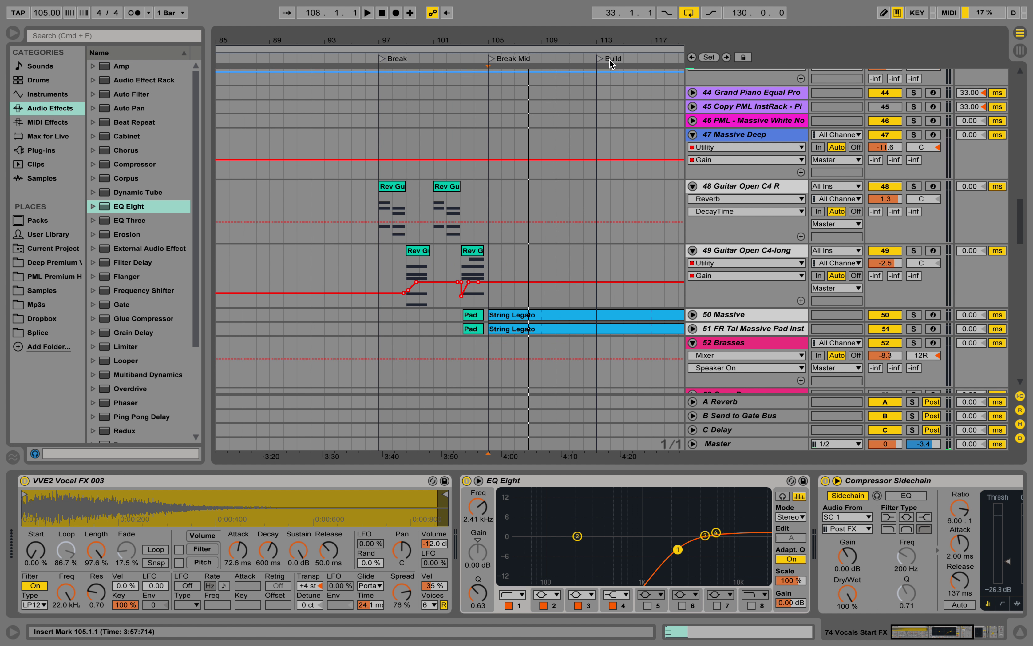
Step: Show the start of the Chorus on the vocal shot tracks and unfold track 72 Vocal Shots 013
drag(551, 42, 521, 40)
scroll(431, 266, down, 15)
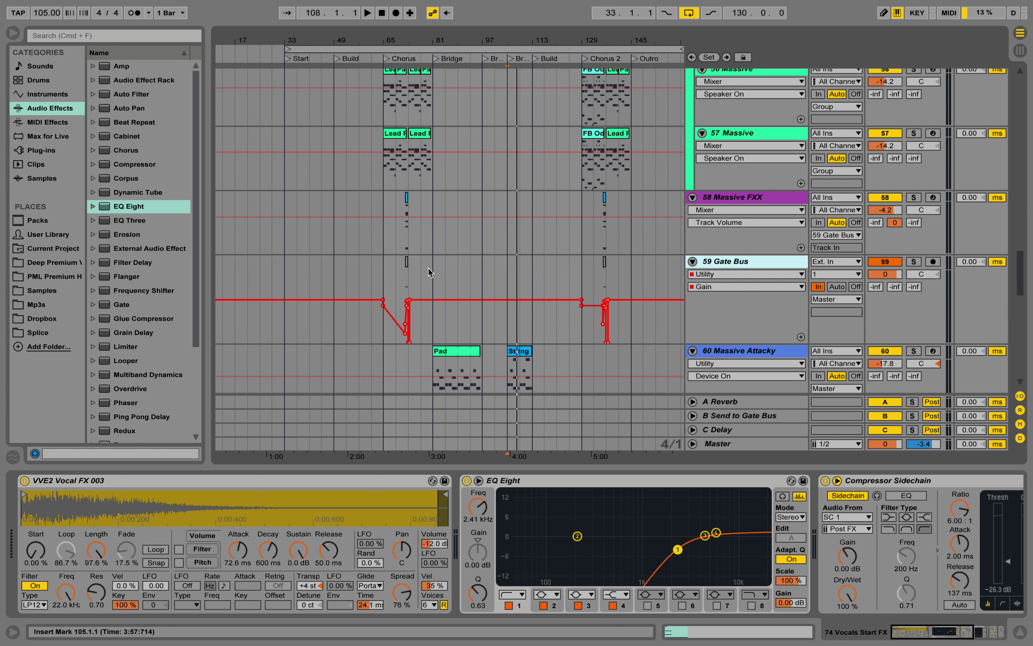
scroll(428, 267, down, 10)
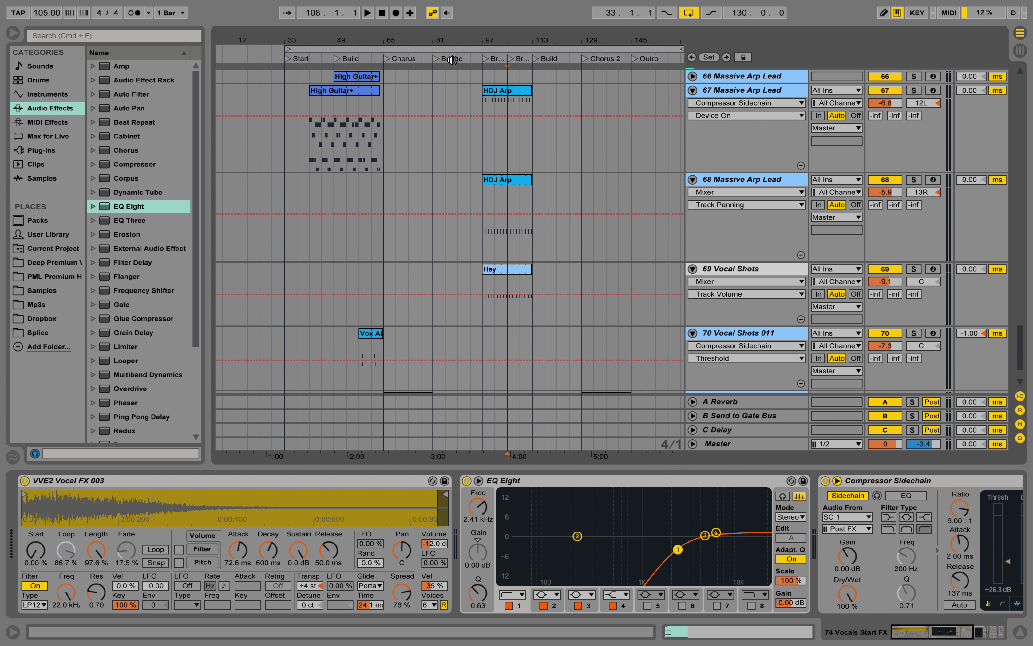
drag(390, 37, 388, 68)
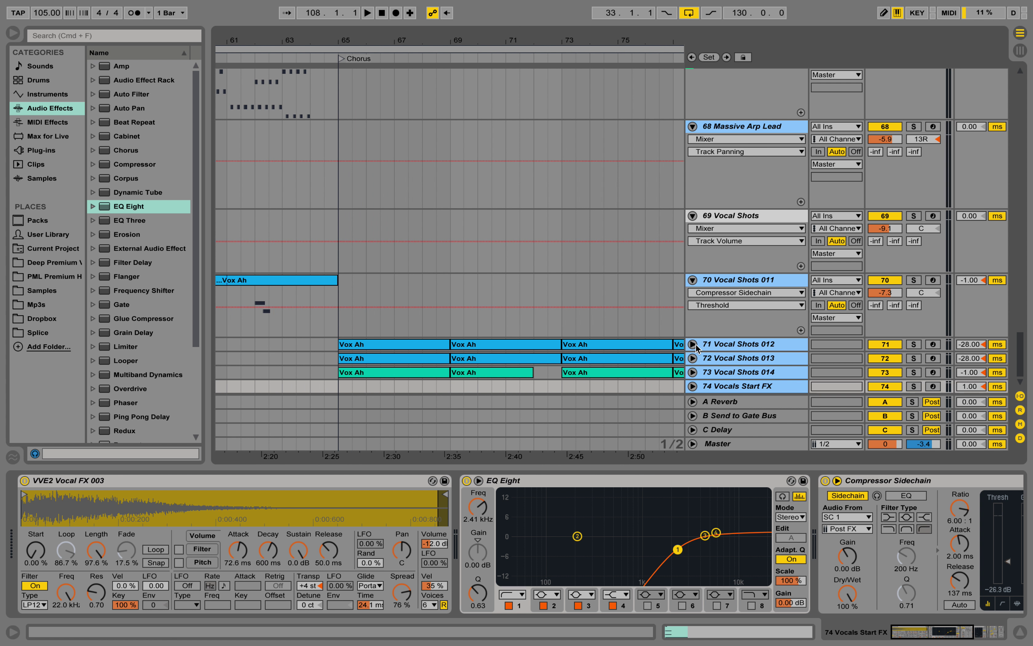
click(696, 358)
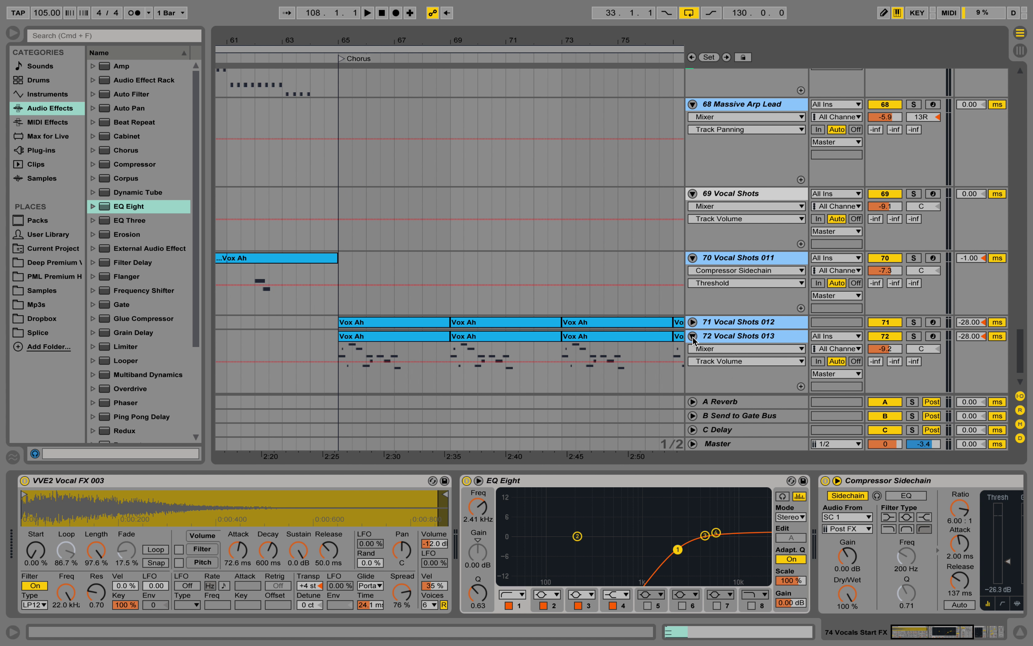
Step: Play from bar 65, solo track 72 Vocal Shots 013 to hear it alone, and stop playback
click(342, 351)
key(space)
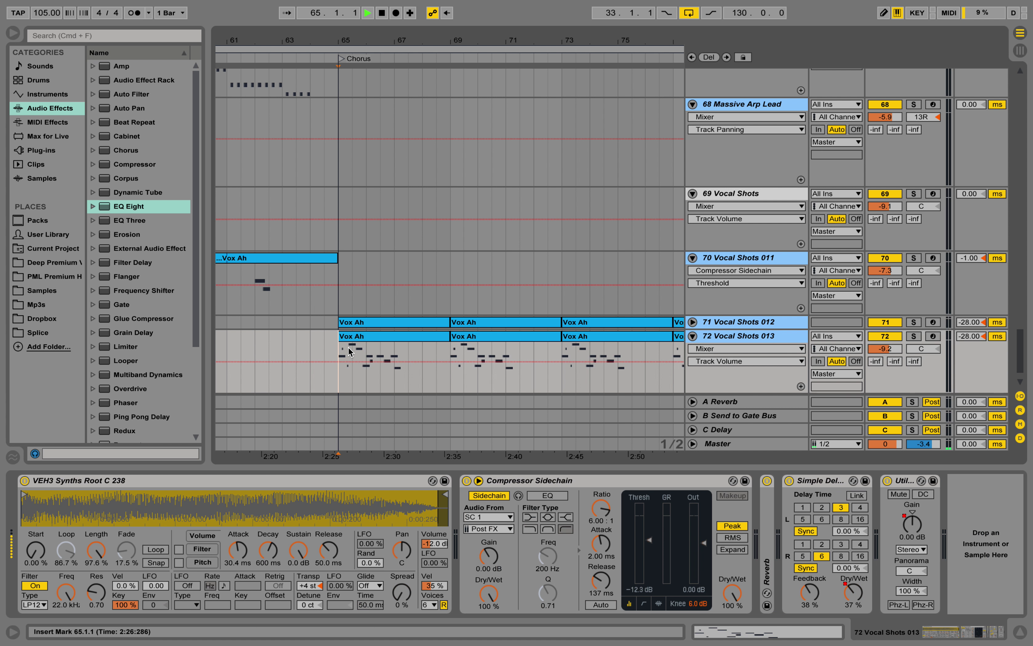
click(914, 336)
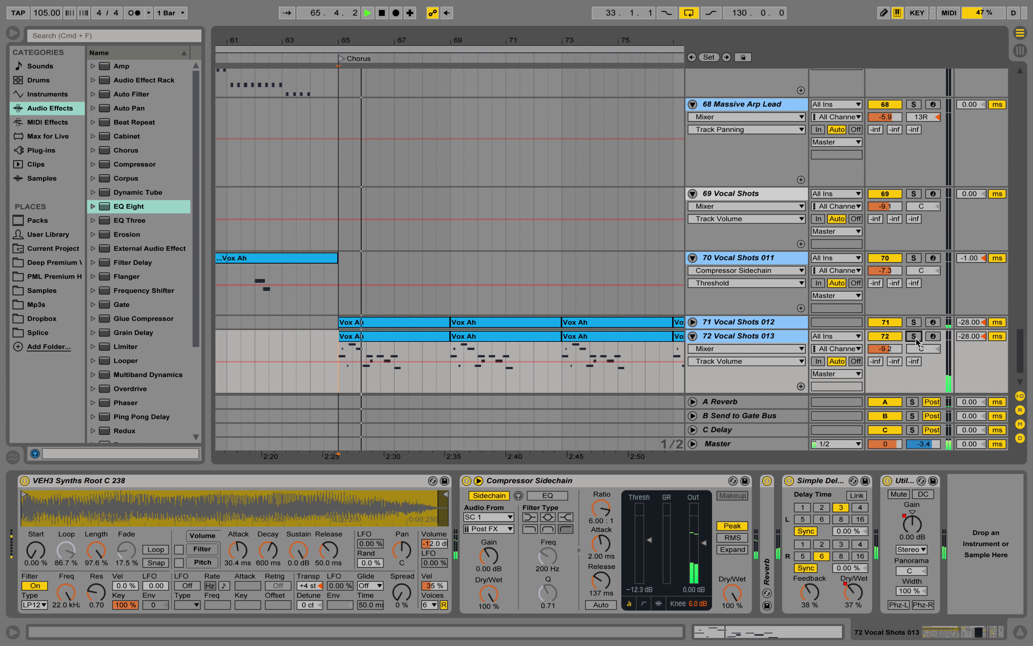
click(781, 336)
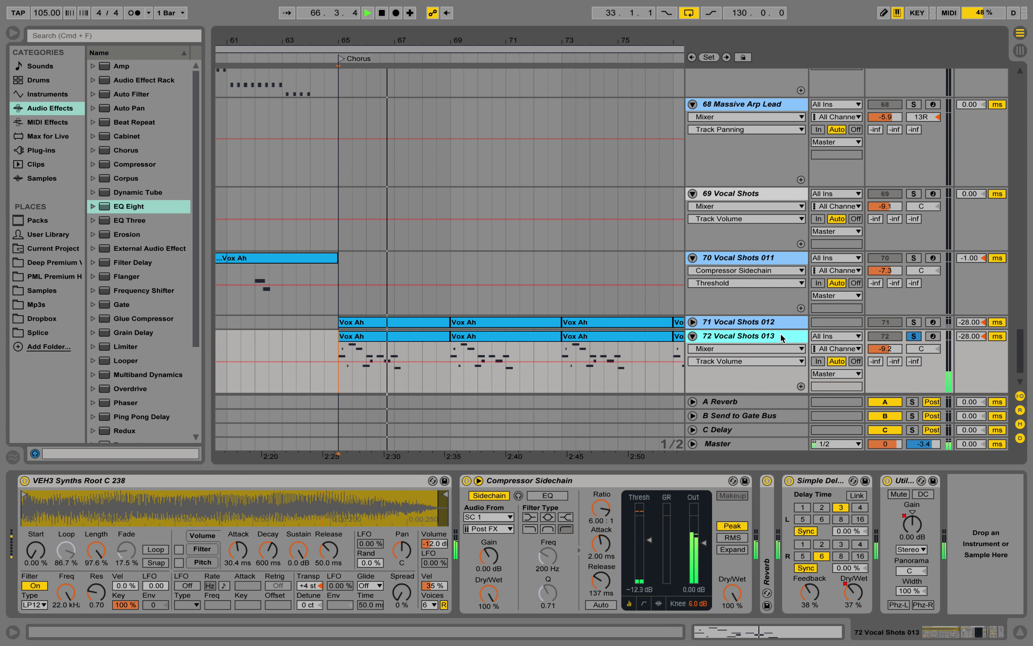
key(space)
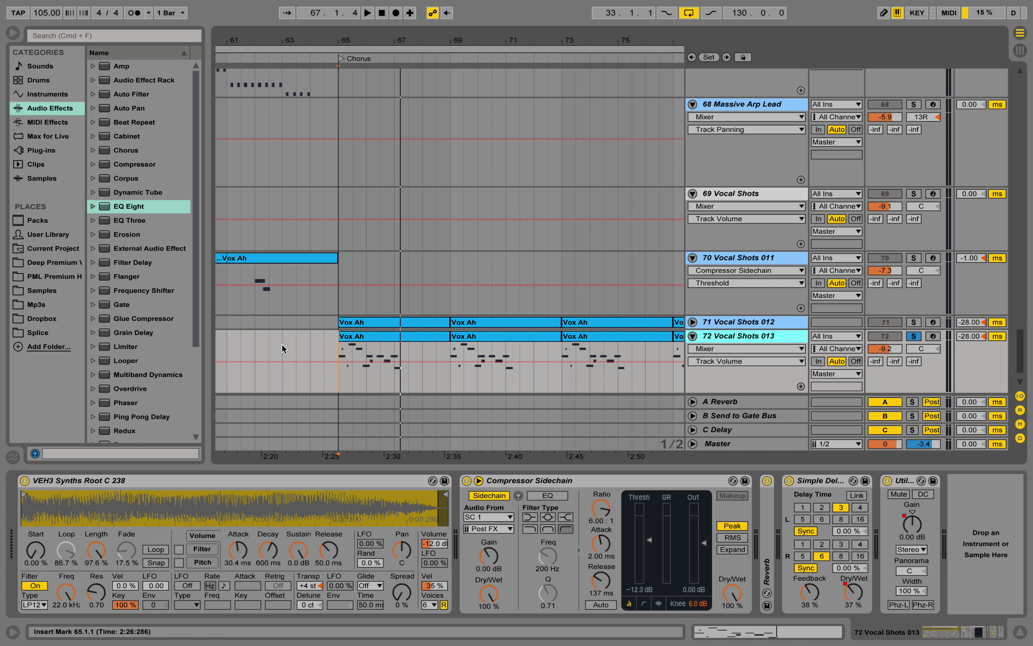
Step: Replay track 72 from bar 65 while viewing the notes of its first Vox Ah clip, and return to its device chain
key(space)
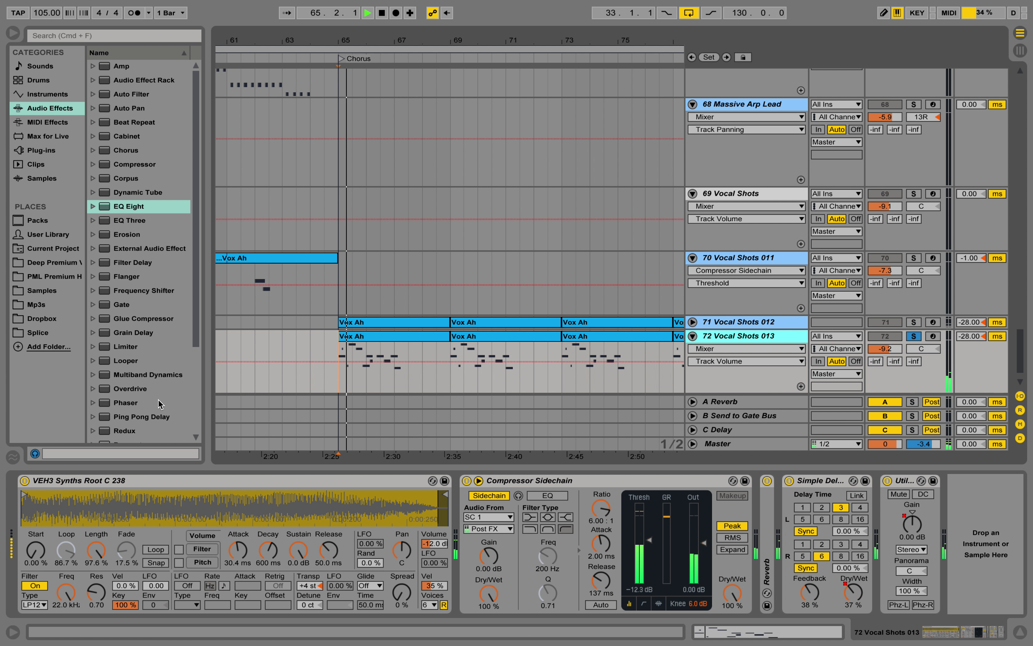
double_click(428, 336)
scroll(471, 432, down, 5)
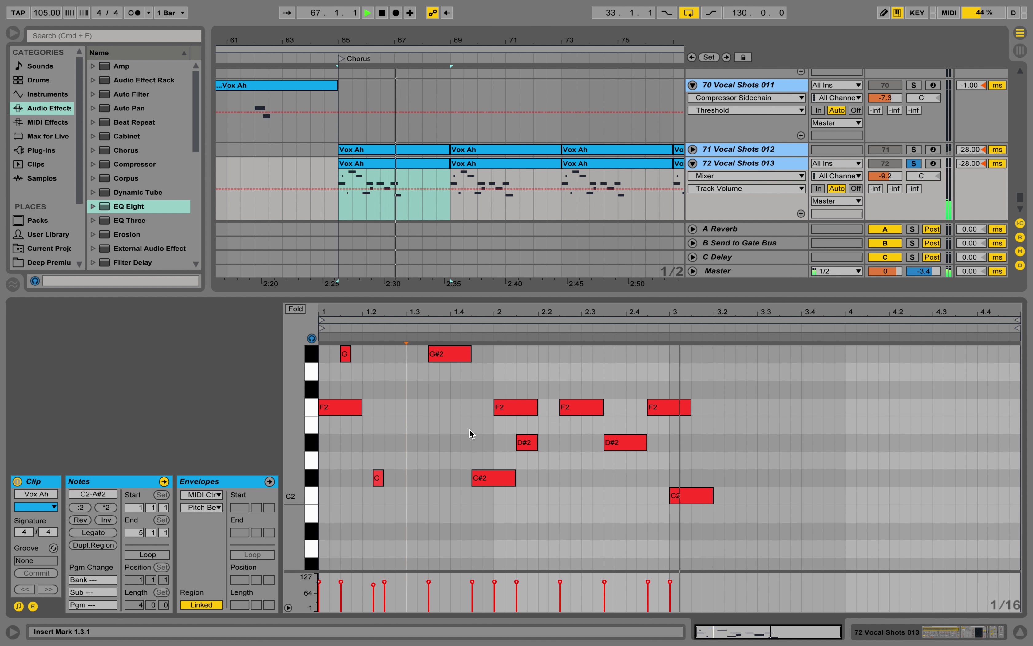
scroll(469, 433, up, 3)
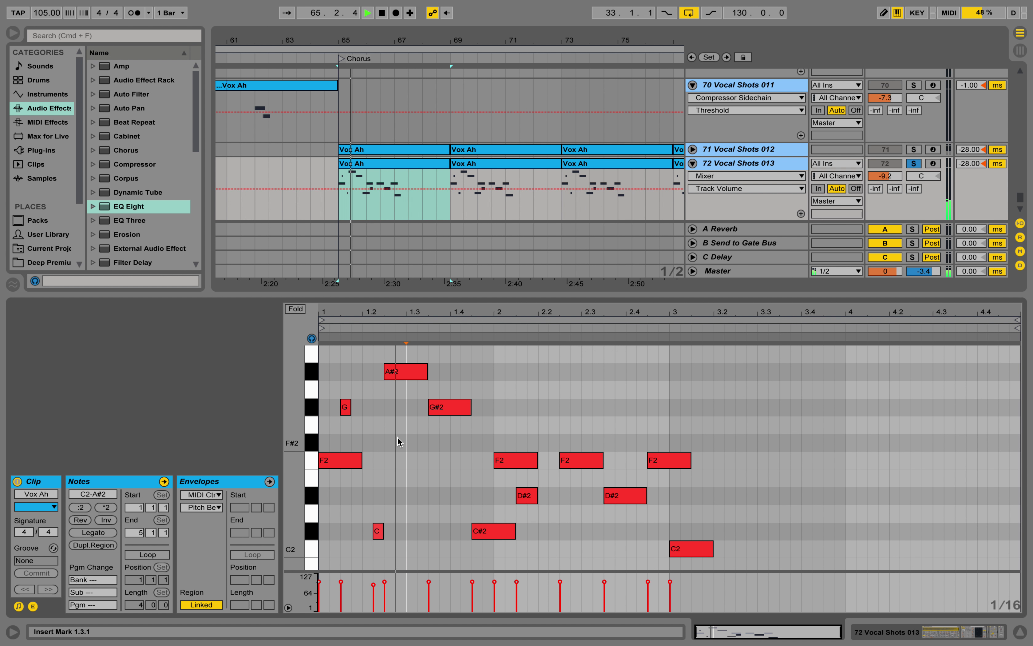
key(space)
click(947, 636)
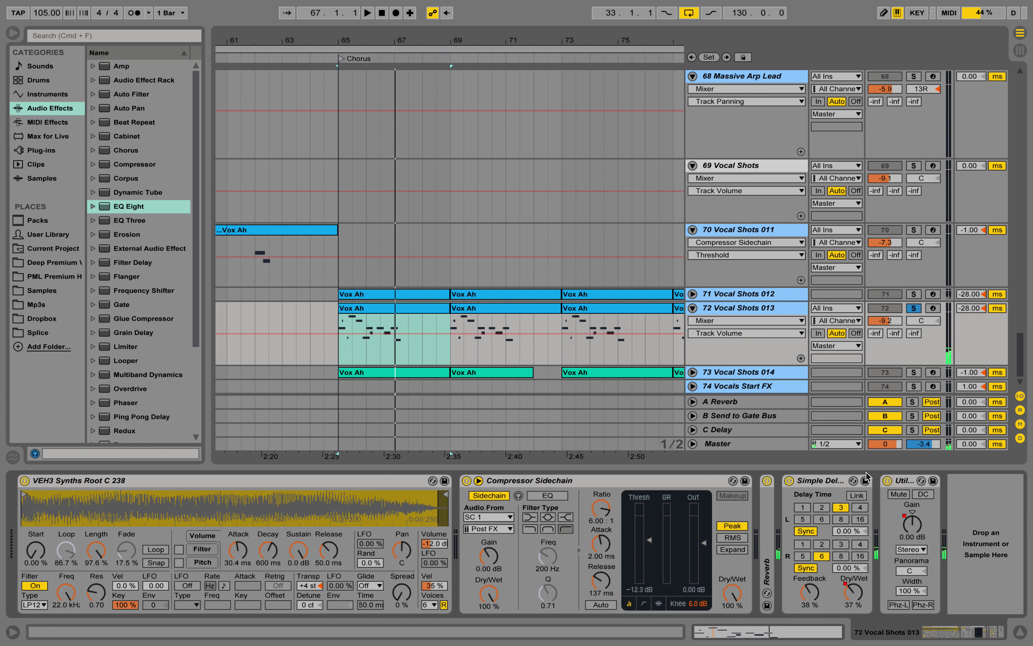
Step: Solo and unfold track 71 Vocal Shots 012 in place of track 72, and play its first Vox Ah clip from bar 65
click(745, 294)
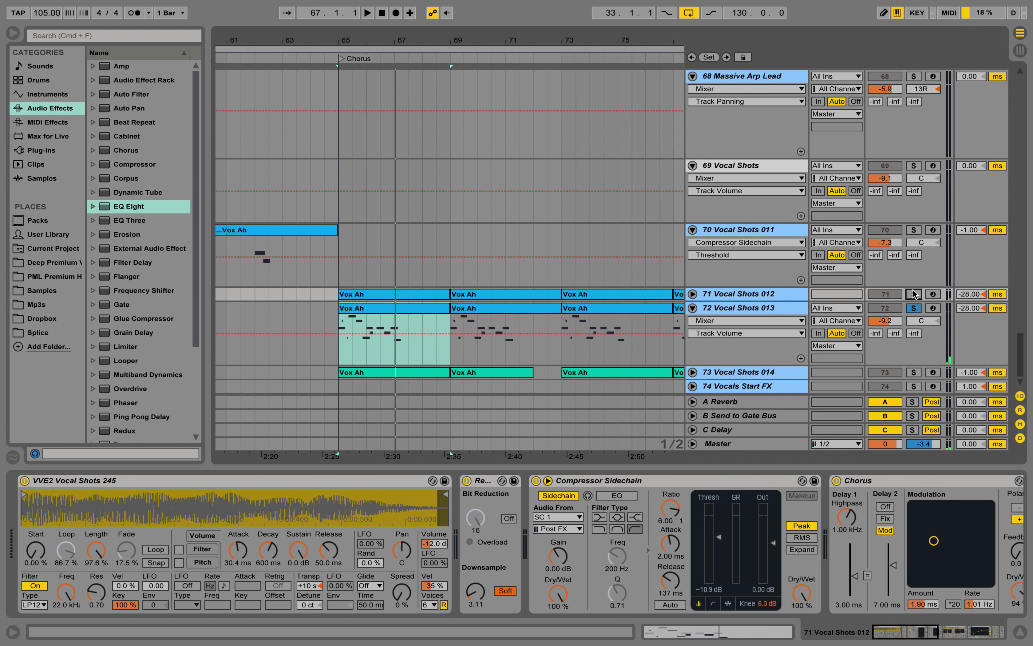
click(695, 294)
key(space)
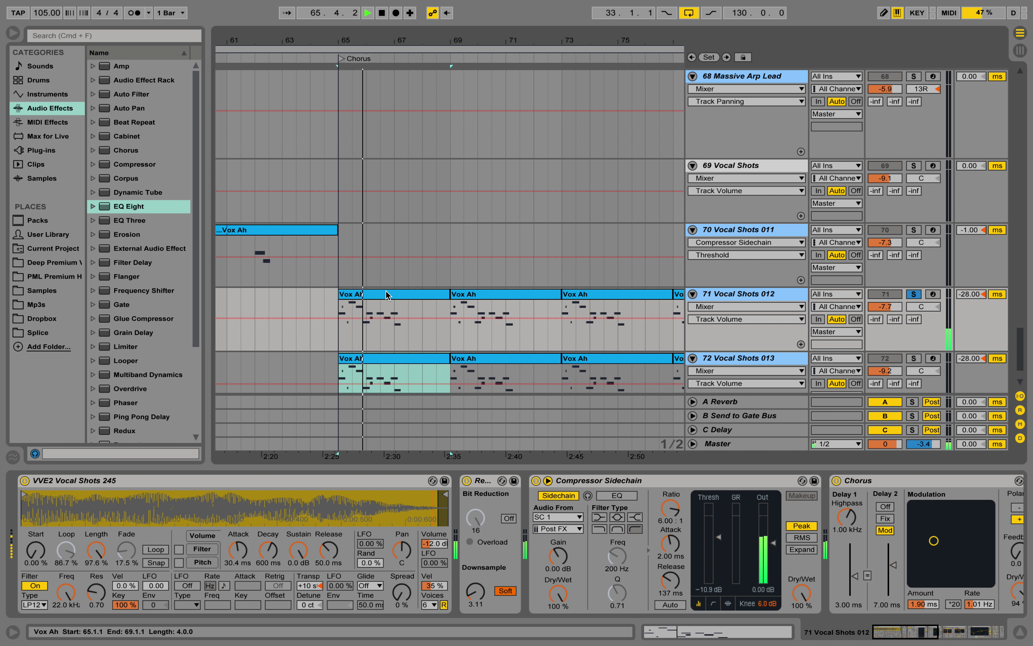
click(387, 295)
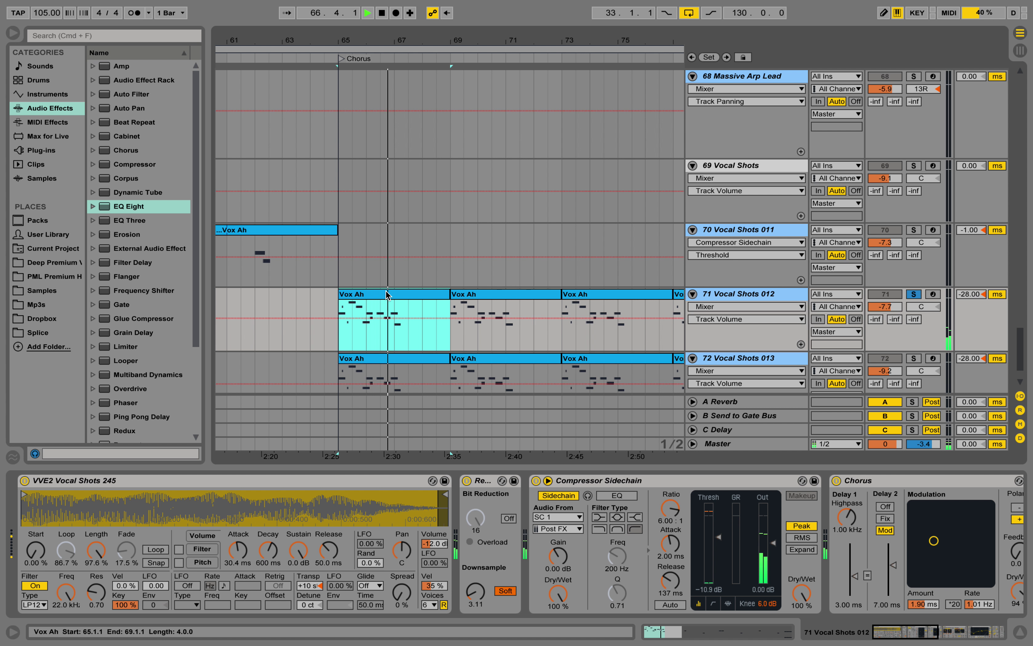
key(space)
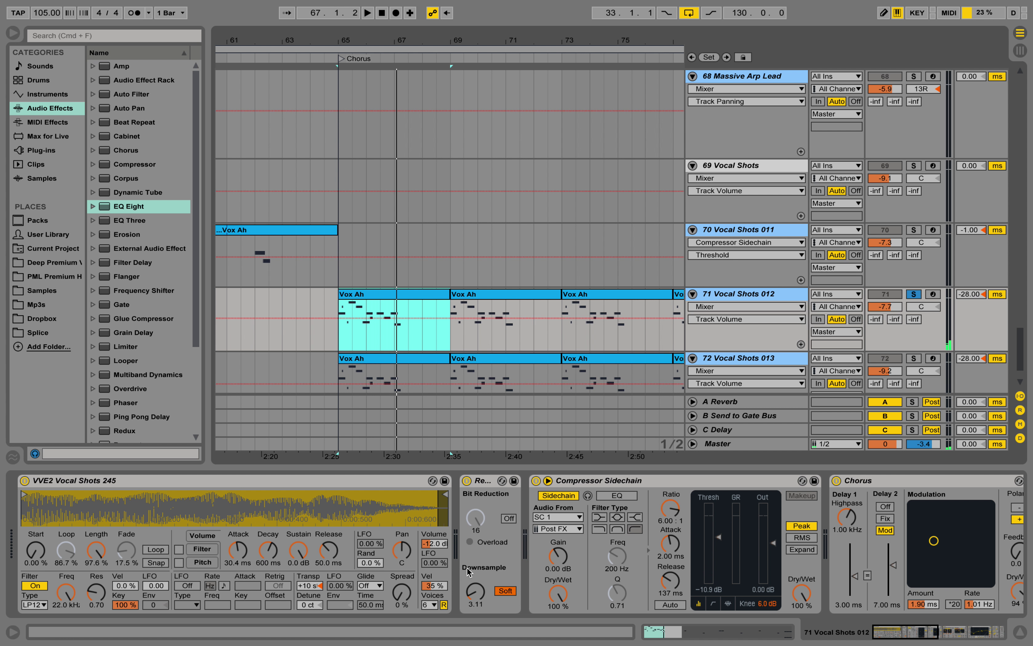
Step: Unsolo track 71 Vocal Shots 012 and play the full mix from bar 65
click(913, 295)
key(space)
scroll(818, 286, down, 2)
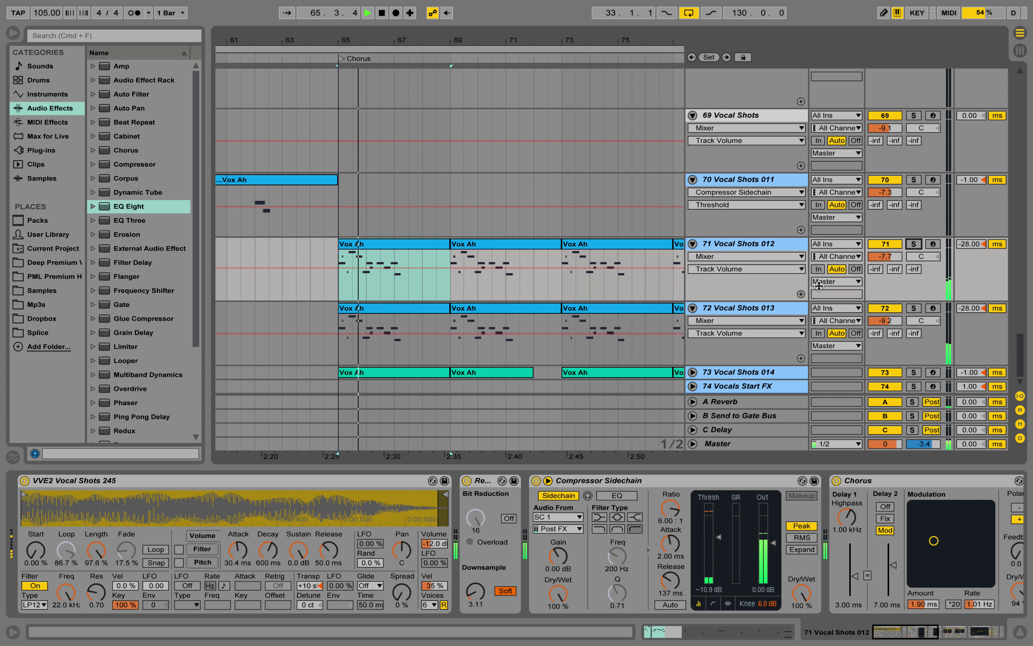
Step: Unfold and briefly solo track 73 Vocal Shots 014, and select its Vox Ah clip at bar 65 to display its devices
click(692, 372)
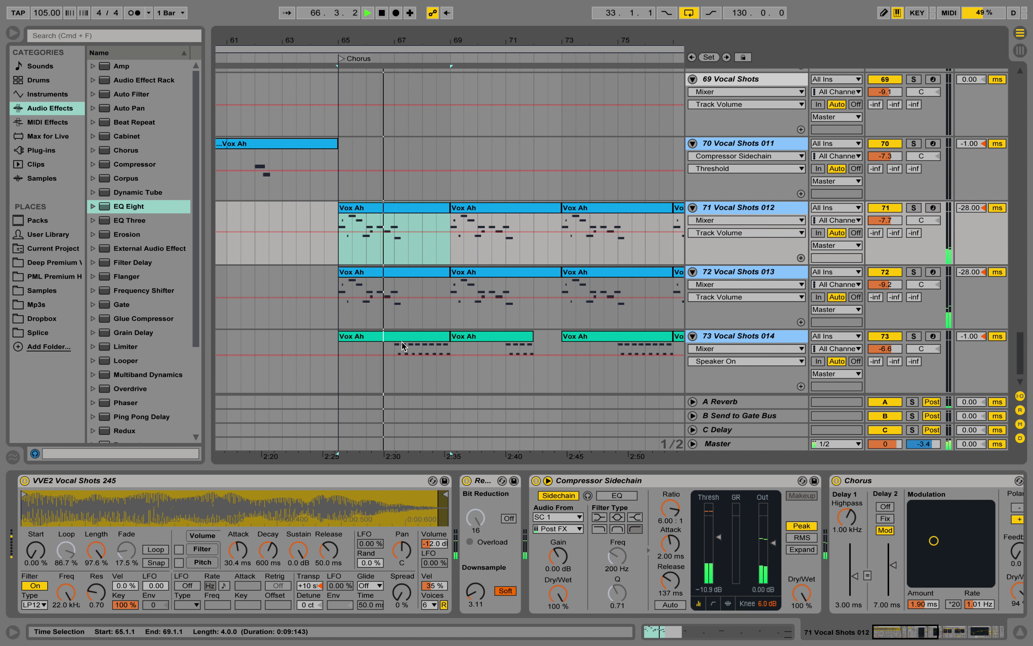
click(913, 336)
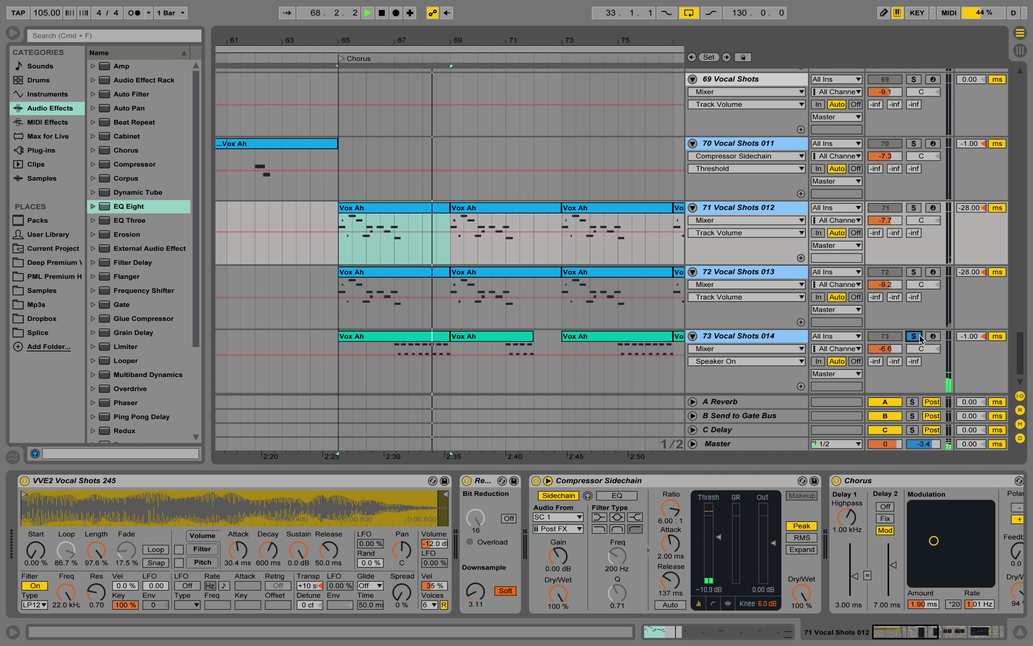
click(914, 336)
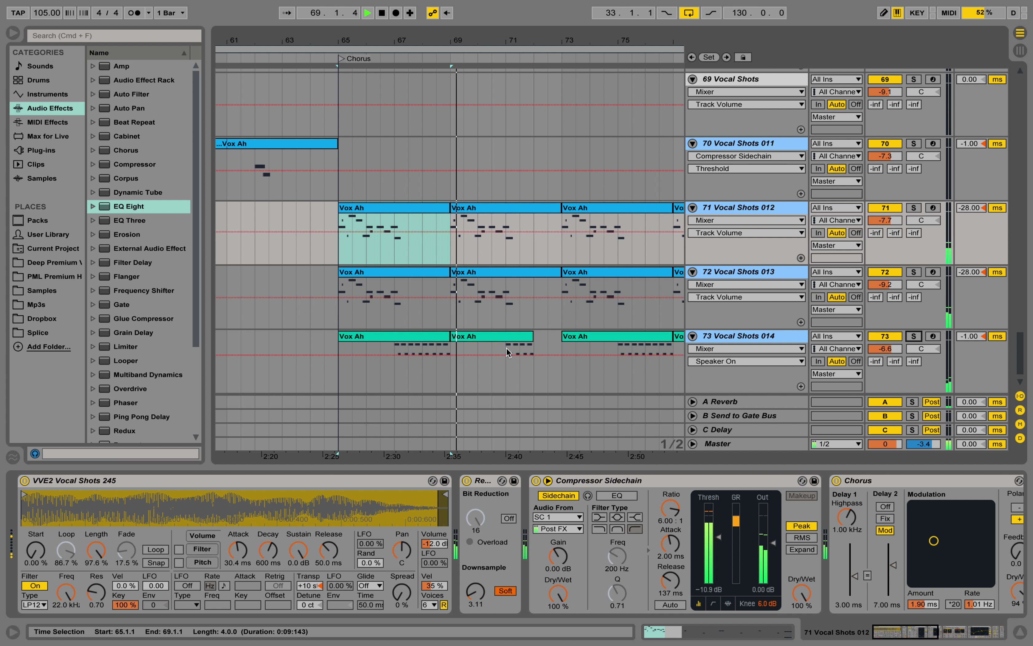
click(341, 247)
click(400, 335)
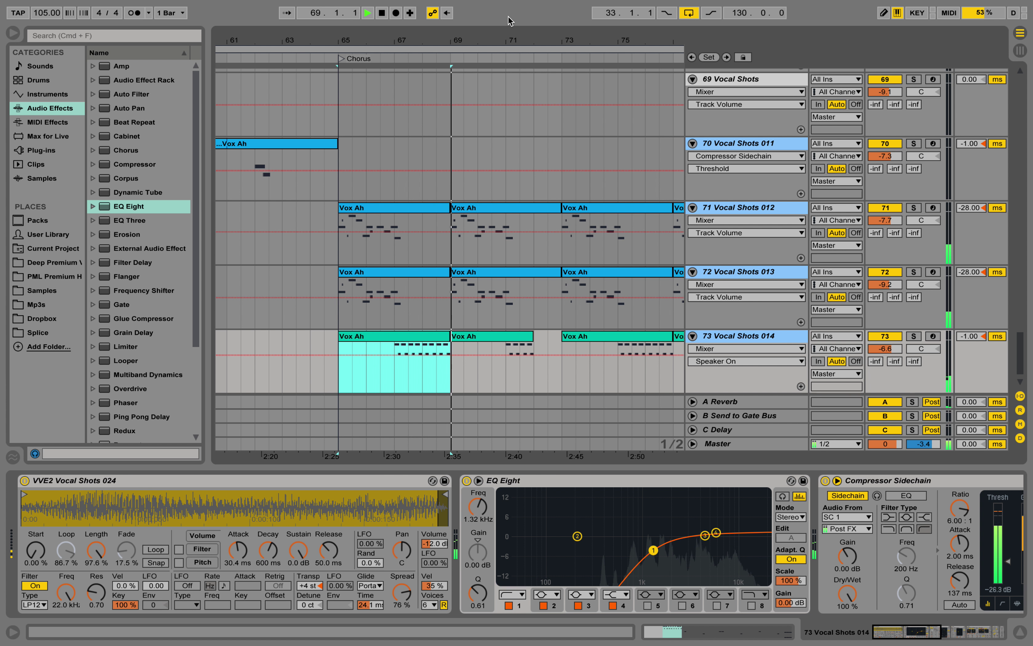
Step: Keep the Chorus playing while going back up from the vocal shots to the kick and drum tracks, and stop playback
mouse_move(501, 40)
mouse_down()
mouse_move(493, 23)
mouse_move(488, 40)
mouse_up()
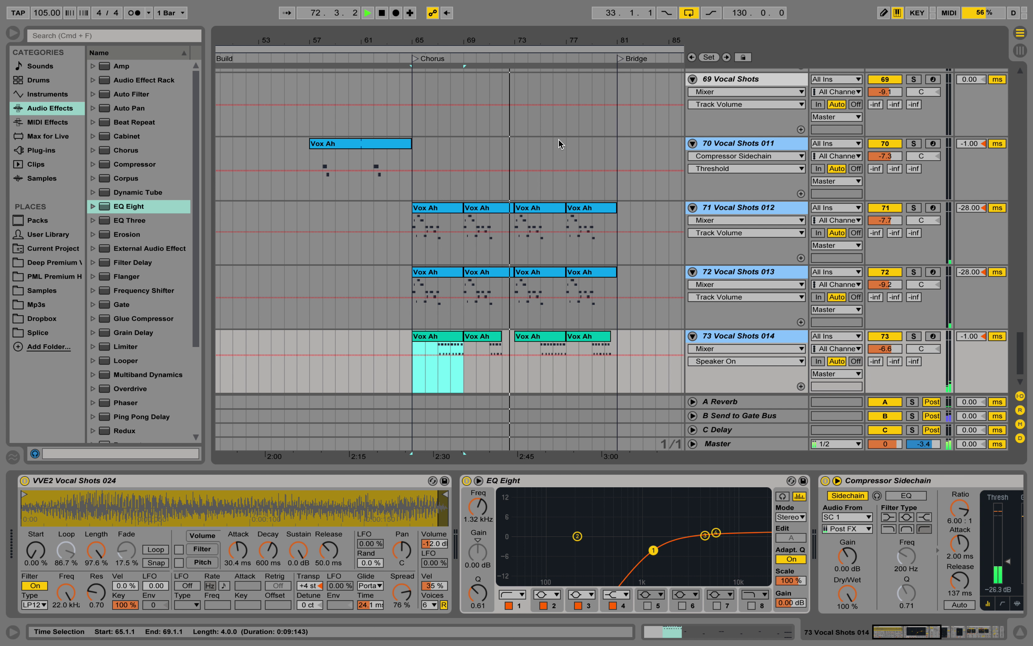
scroll(547, 161, up, 10)
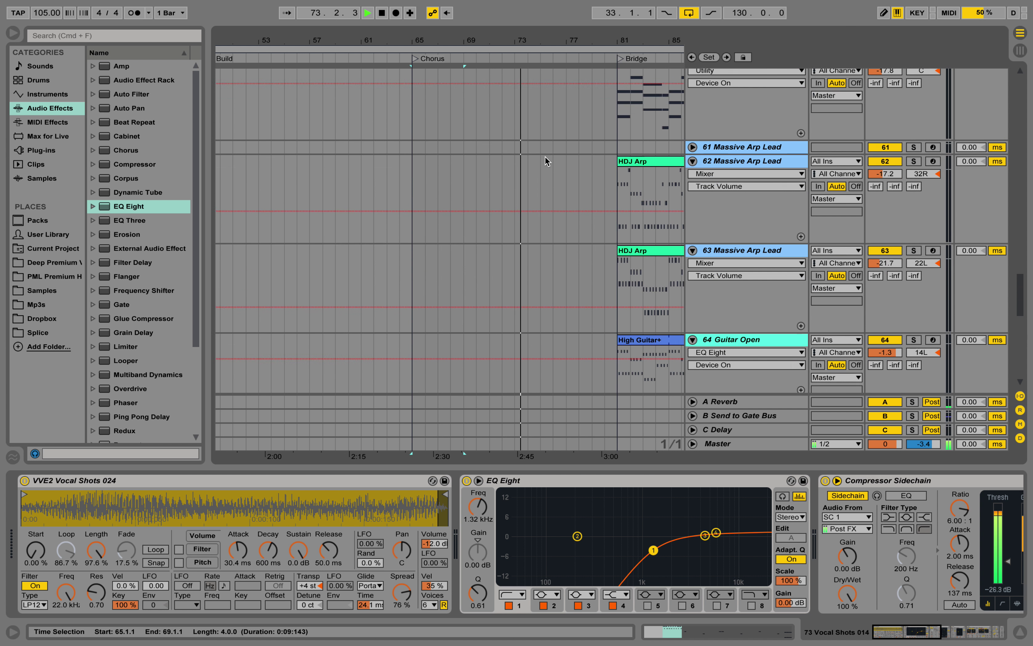
scroll(547, 161, up, 20)
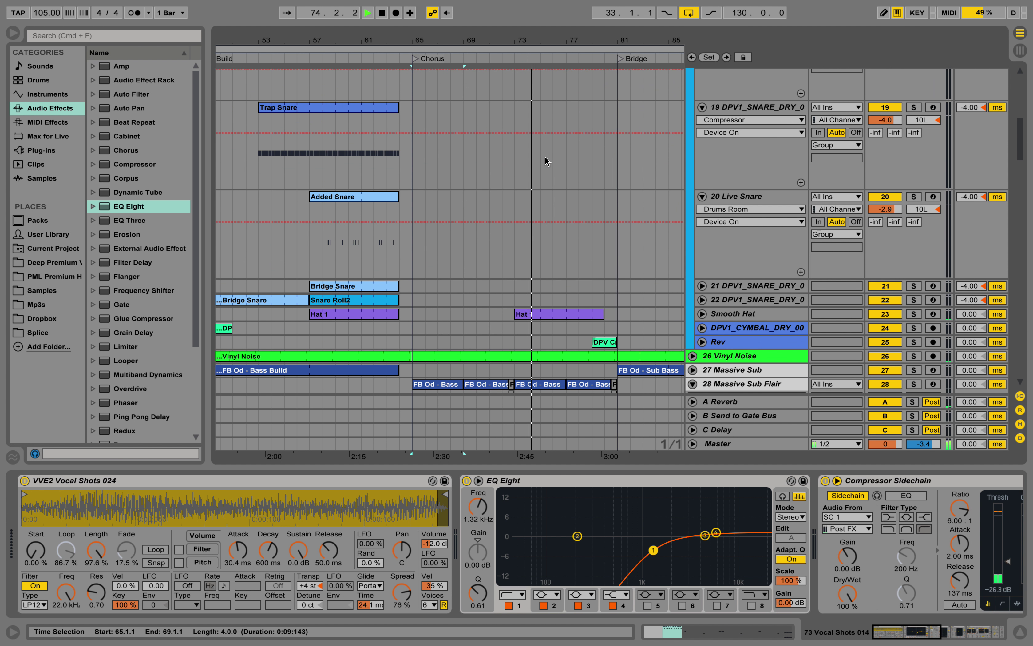
scroll(534, 189, up, 15)
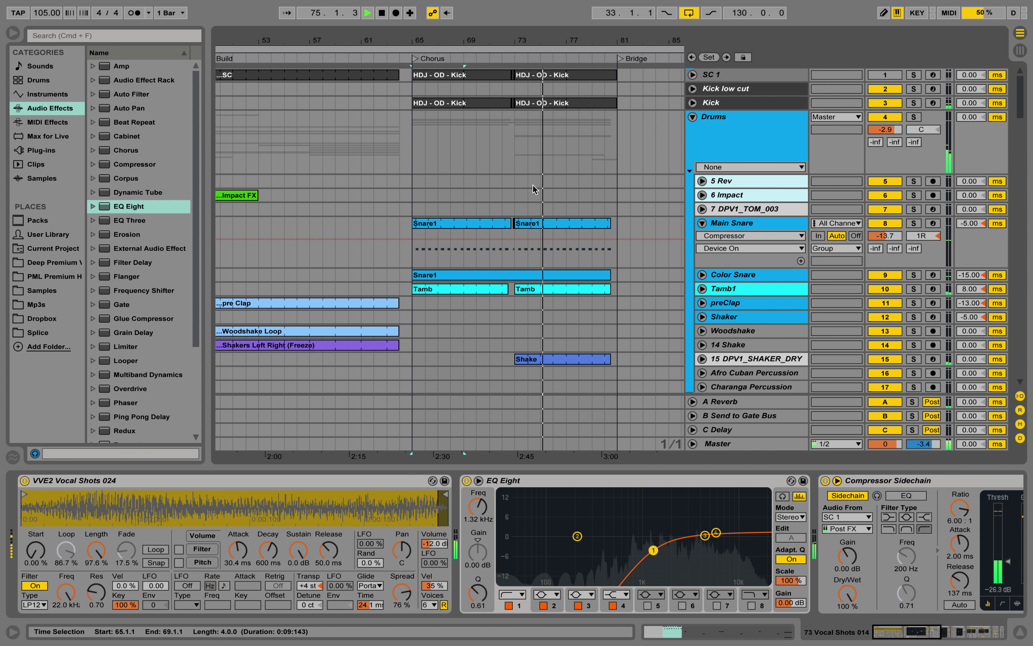
key(space)
Step: Unfold the Kick track and play the transition into the Chorus's second half from 72.4.1
drag(517, 41, 516, 124)
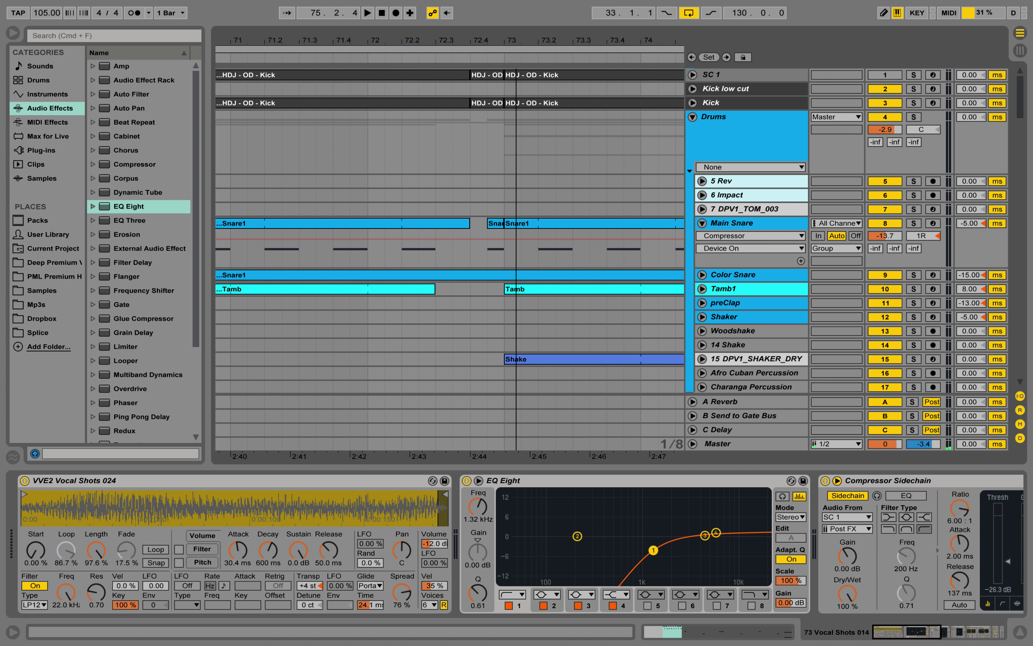
scroll(520, 93, down, 5)
scroll(536, 180, up, 4)
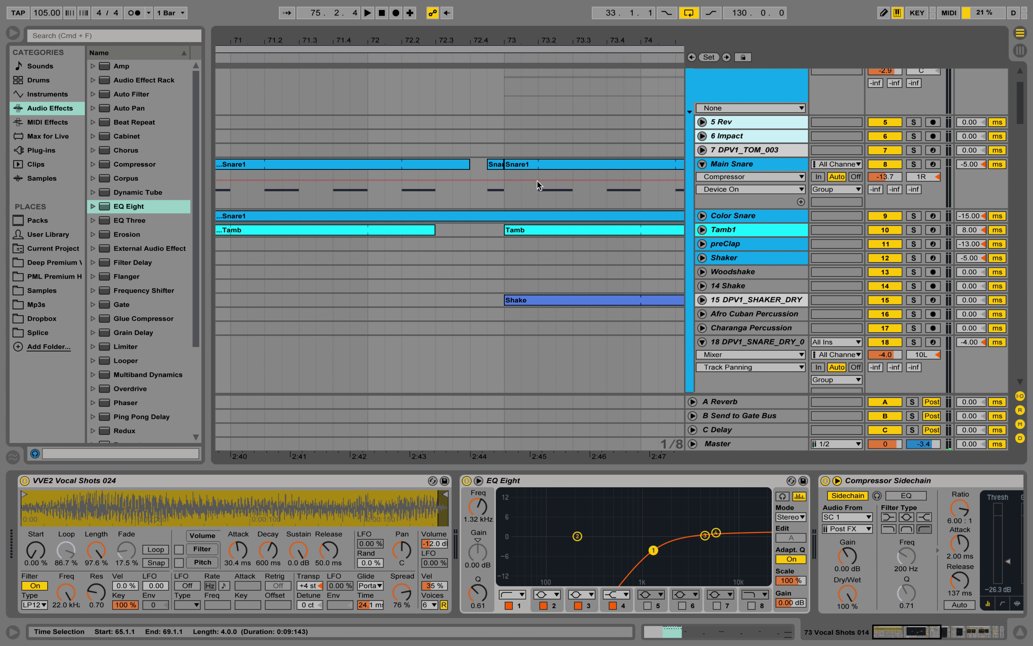
scroll(504, 171, up, 2)
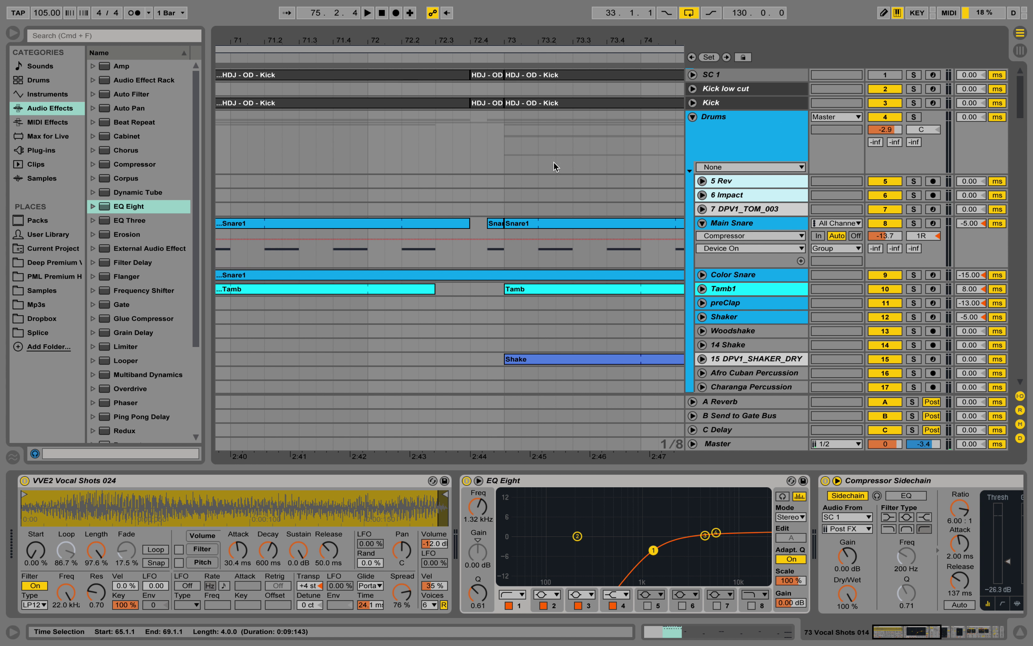
click(692, 103)
drag(494, 35, 473, 98)
click(426, 136)
key(space)
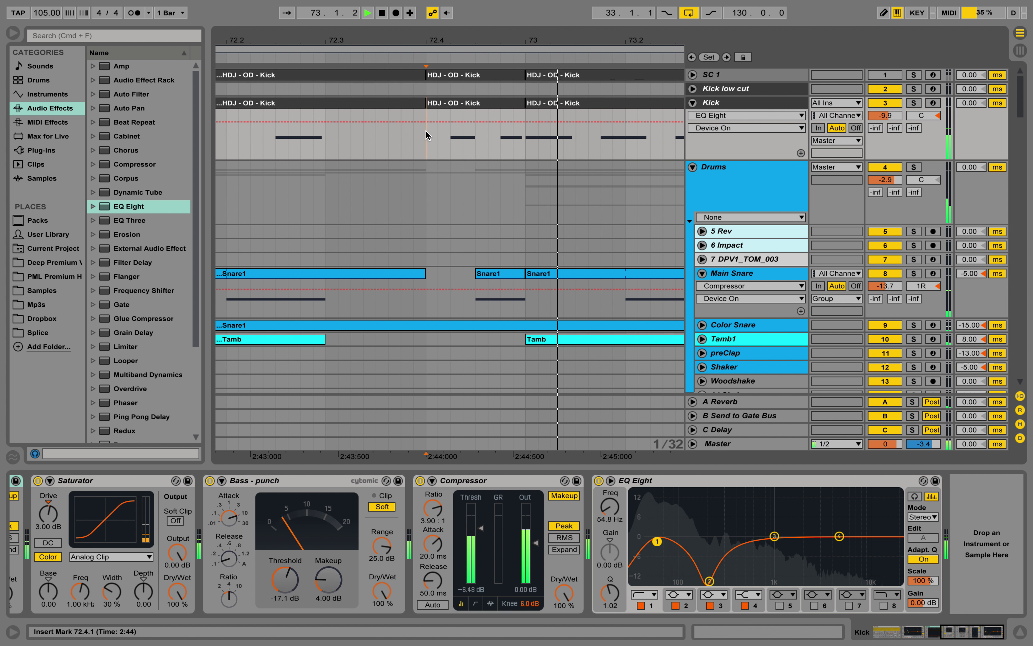
Step: Examine the percussion layers added from bar 73, including the Shake and Hat 1 clips, and resume playback
scroll(603, 348, down, 2)
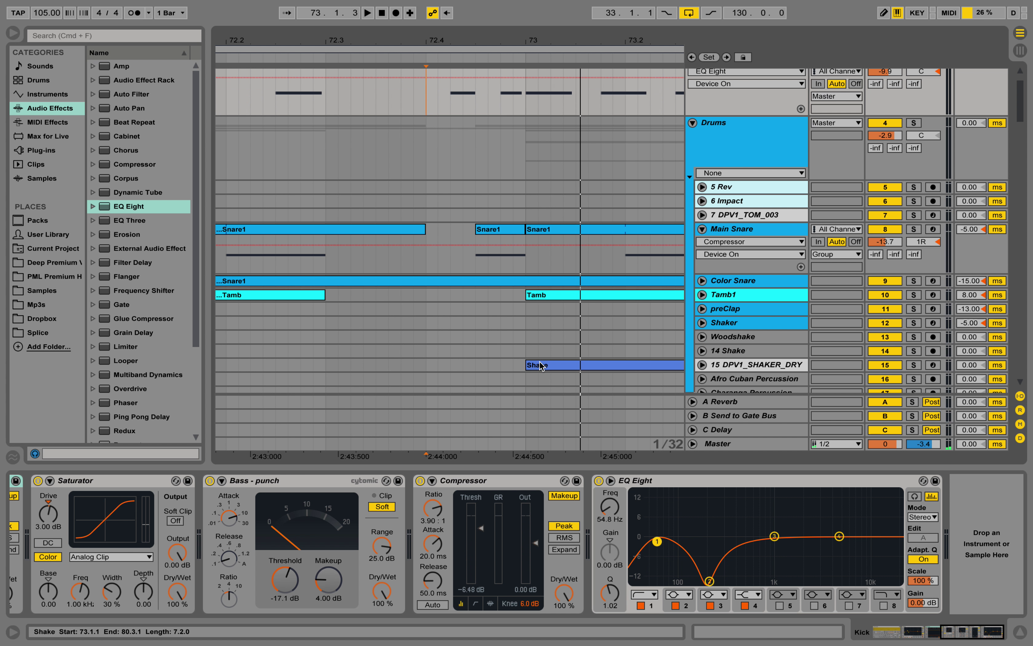
drag(482, 37, 481, 38)
scroll(537, 282, down, 9)
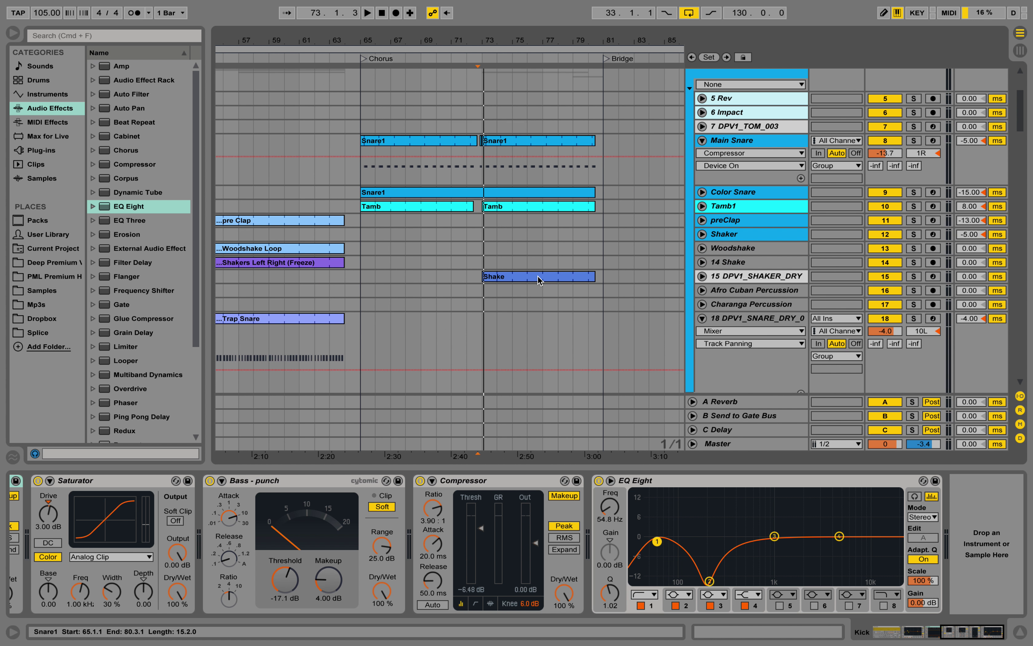
scroll(537, 281, down, 9)
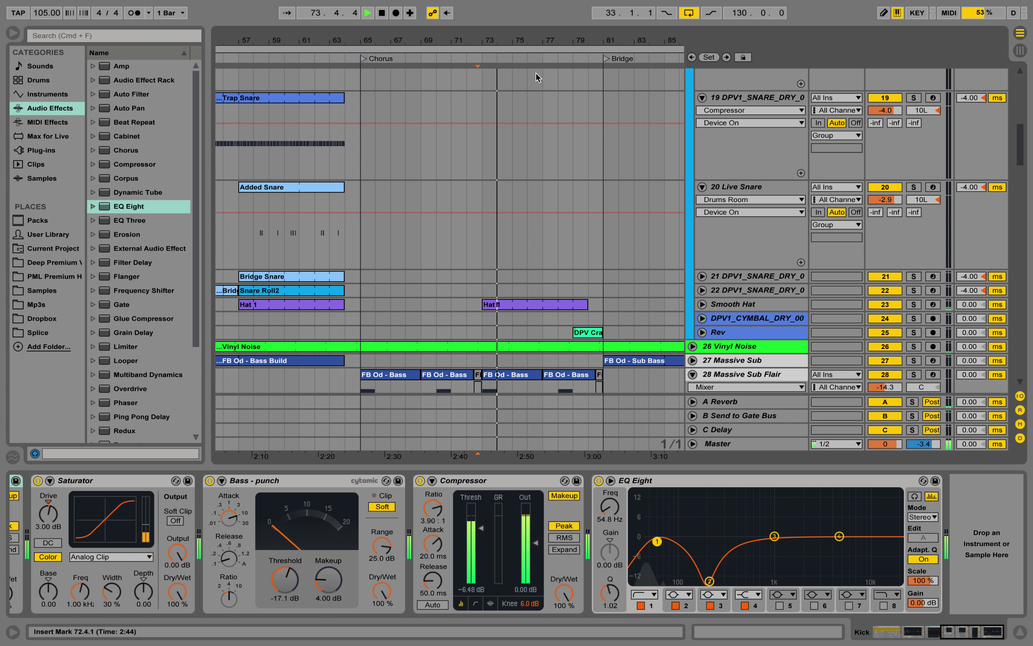
Step: Show the whole arrangement and fold tracks 20 Live Snare, 19 DPV1_SNARE_DRY and 28 Massive Sub Flair
drag(543, 40, 375, 41)
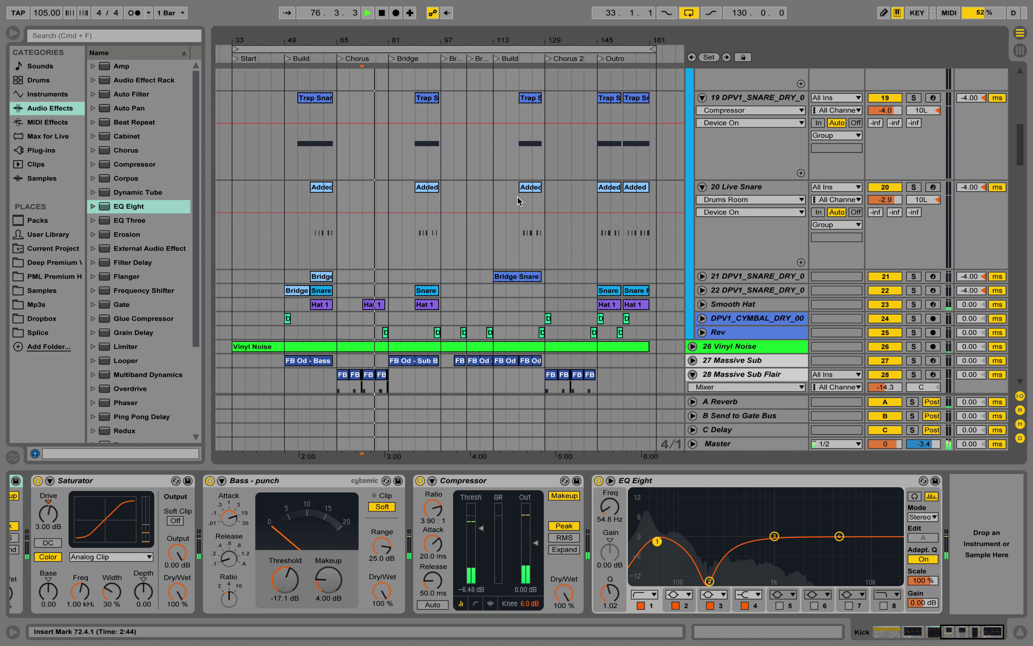
click(702, 186)
click(702, 97)
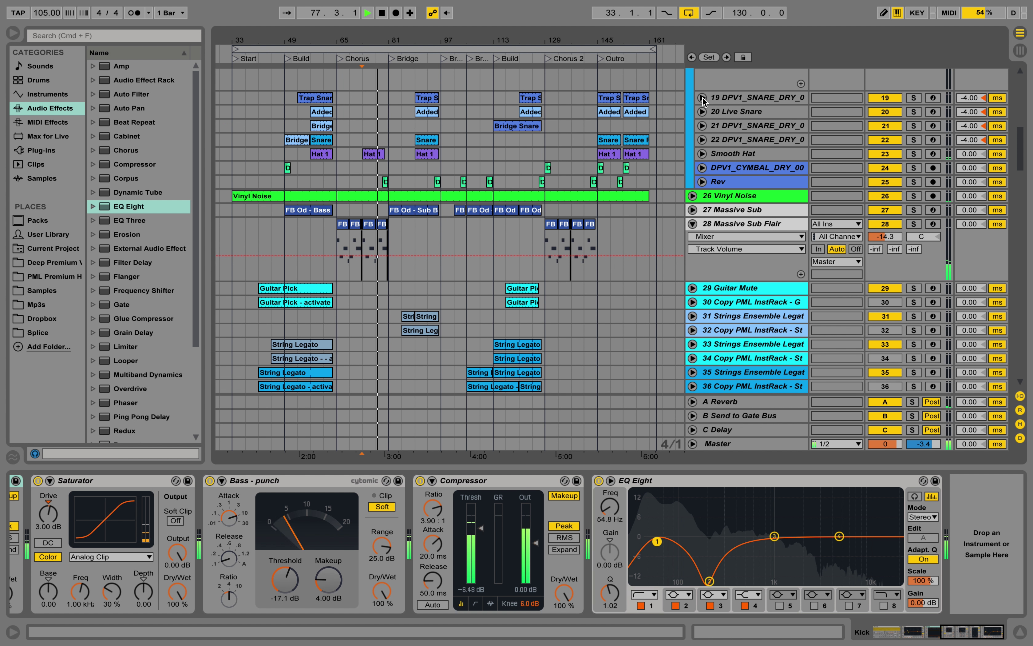
click(693, 226)
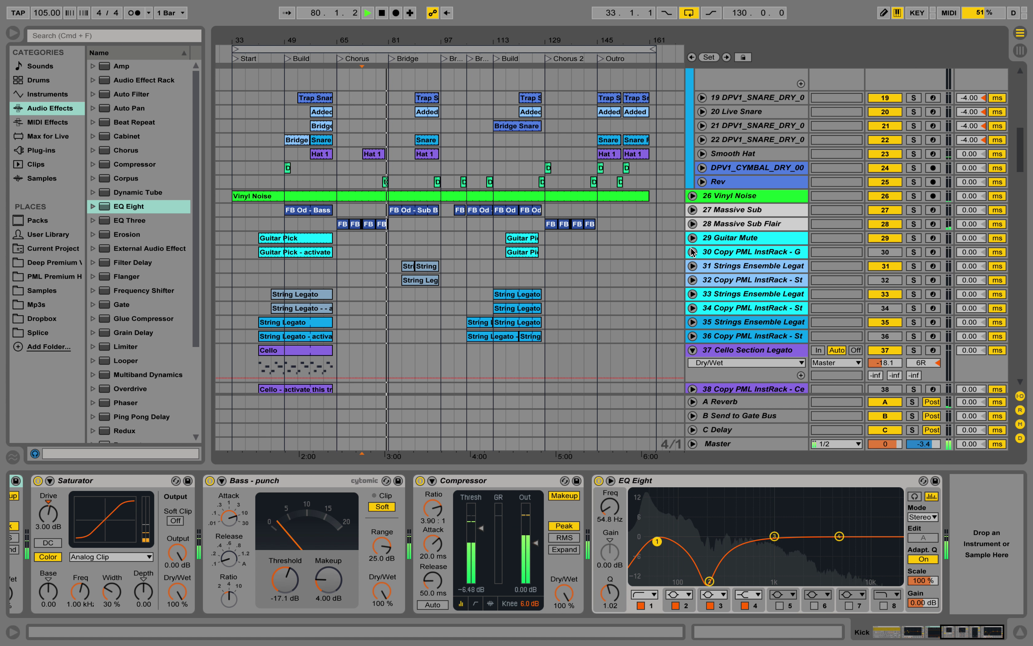
Step: Stop playback and fold the Kick track and the Drums group
scroll(642, 235, up, 3)
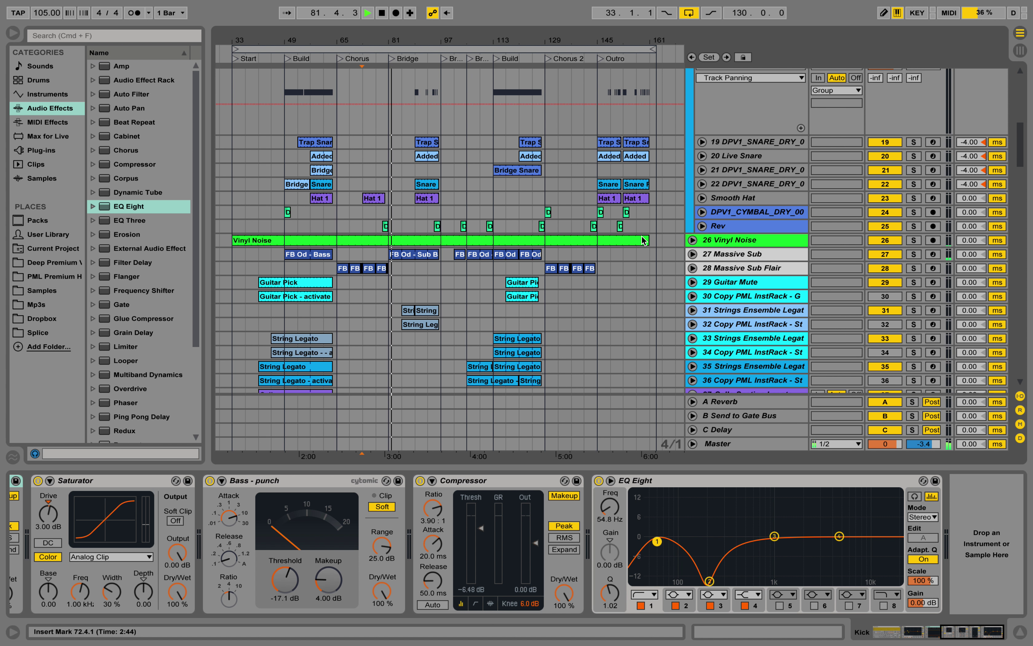
scroll(641, 237, up, 15)
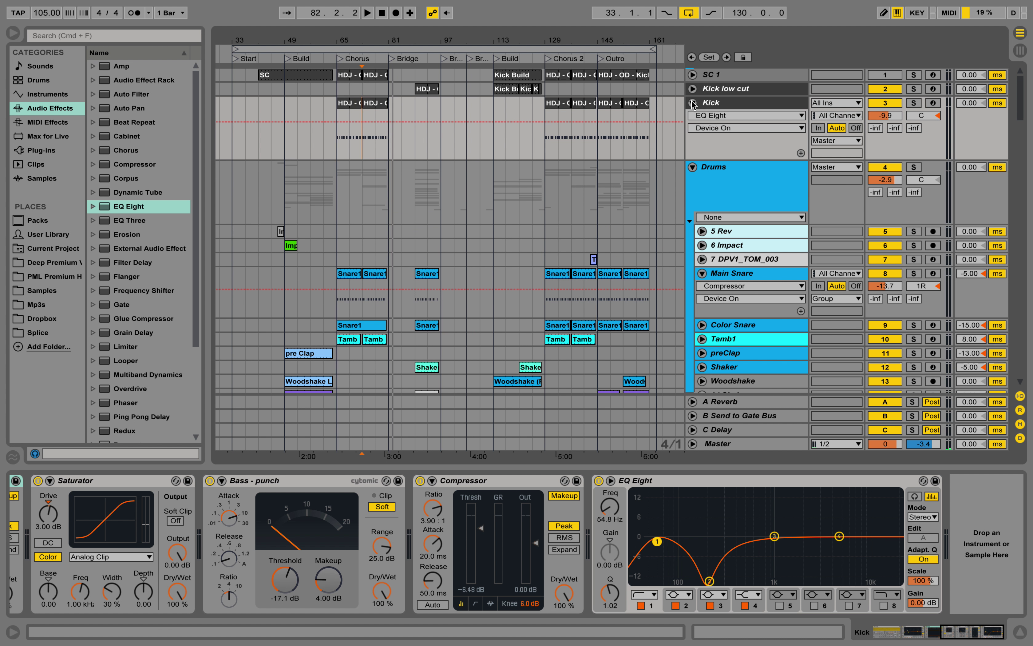
click(693, 103)
click(692, 117)
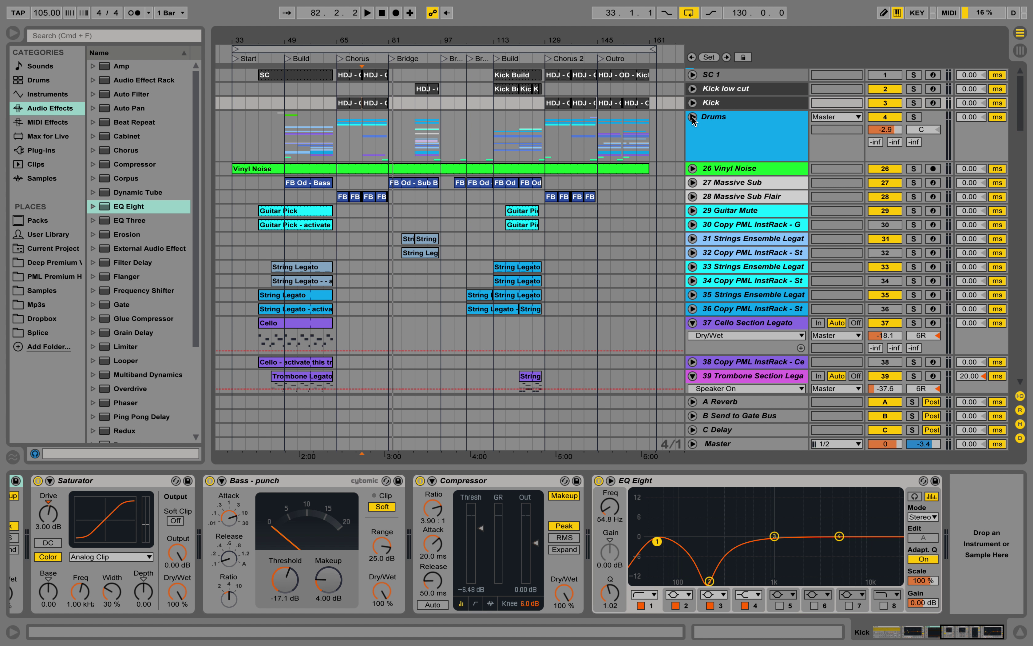